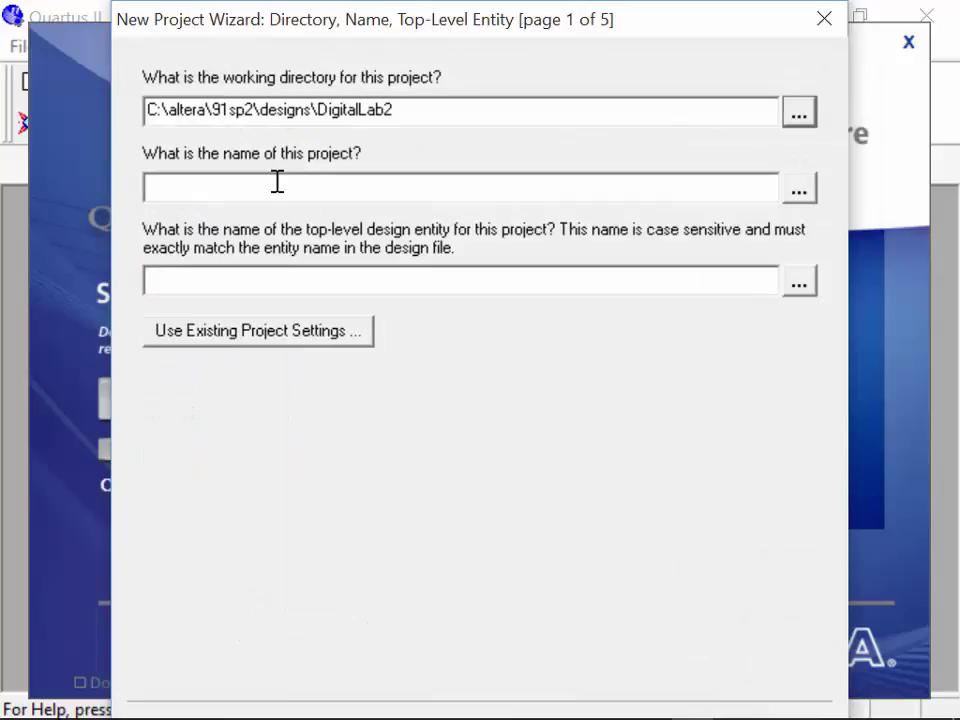
Name the new project and its top-level design entity DigitalLab2
left_click(272, 182)
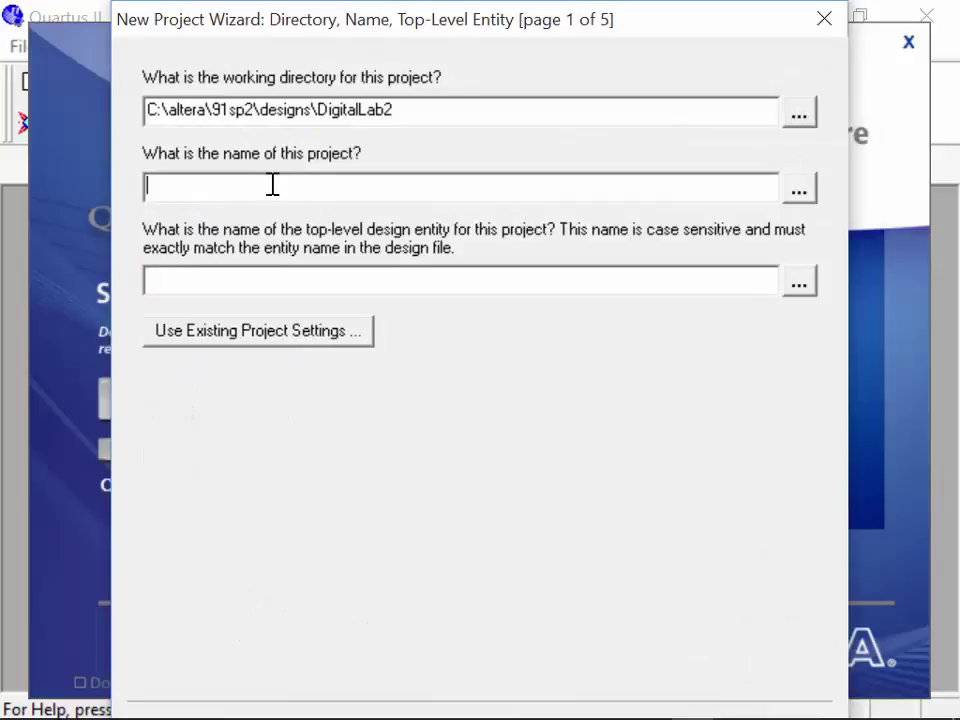
type("DigitalL")
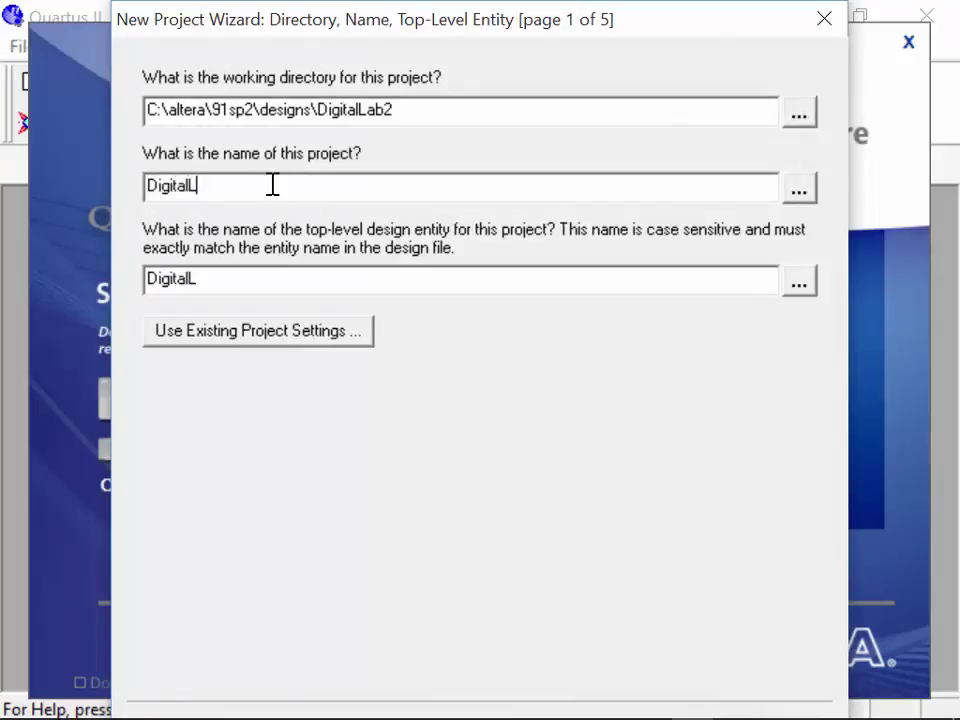
type("ab2")
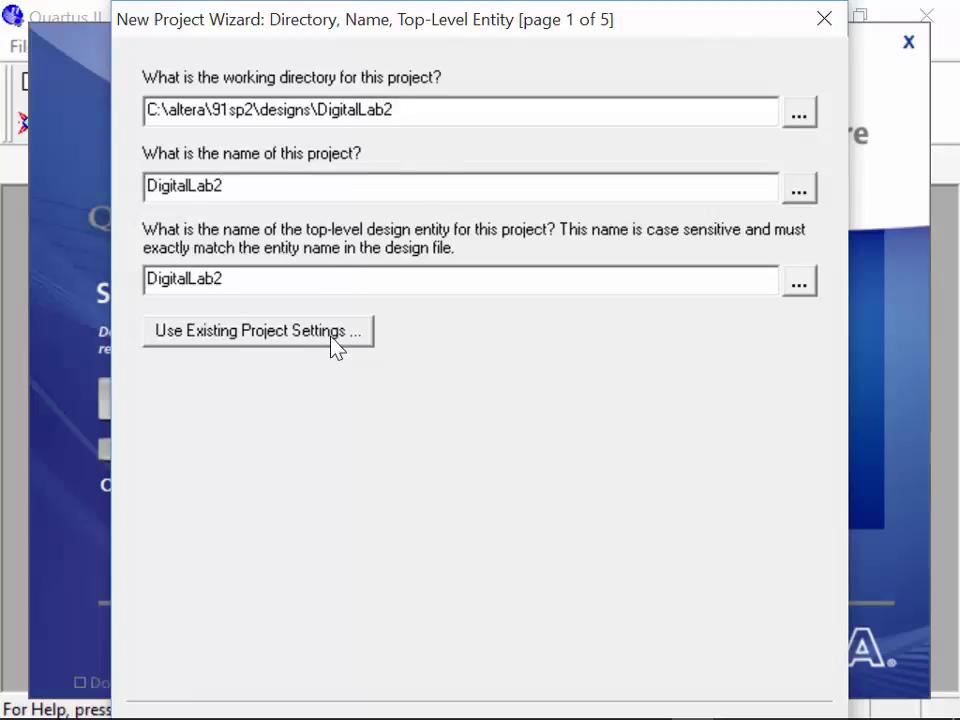
left_click_drag(439, 17, 428, 17)
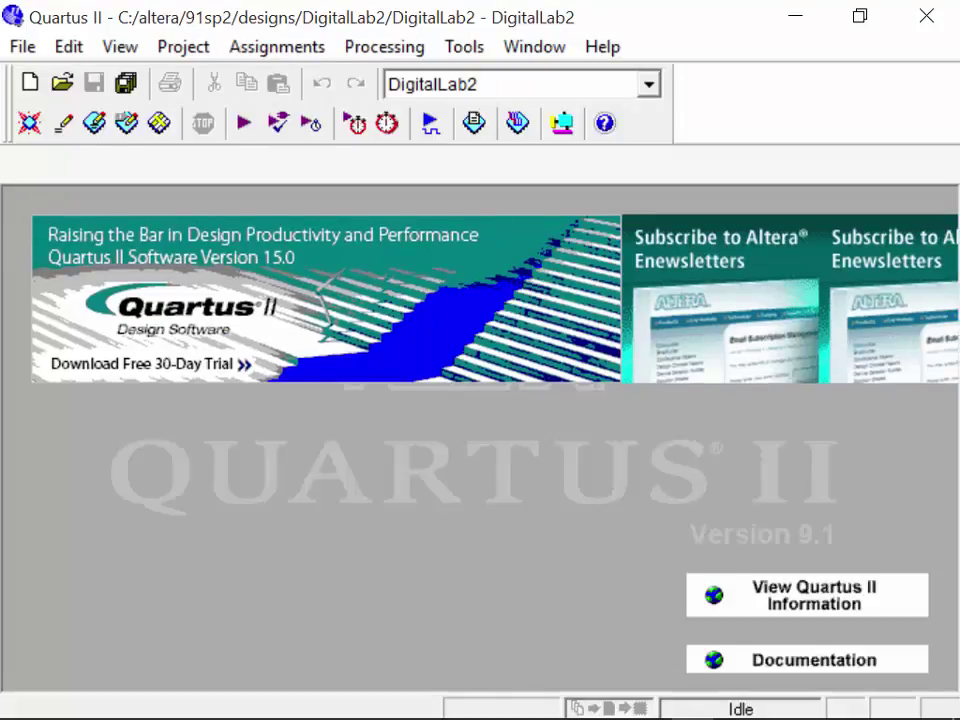
In the project's device and pin options, reserve all unused pins as input tri-stated, and close the device settings
left_click(183, 47)
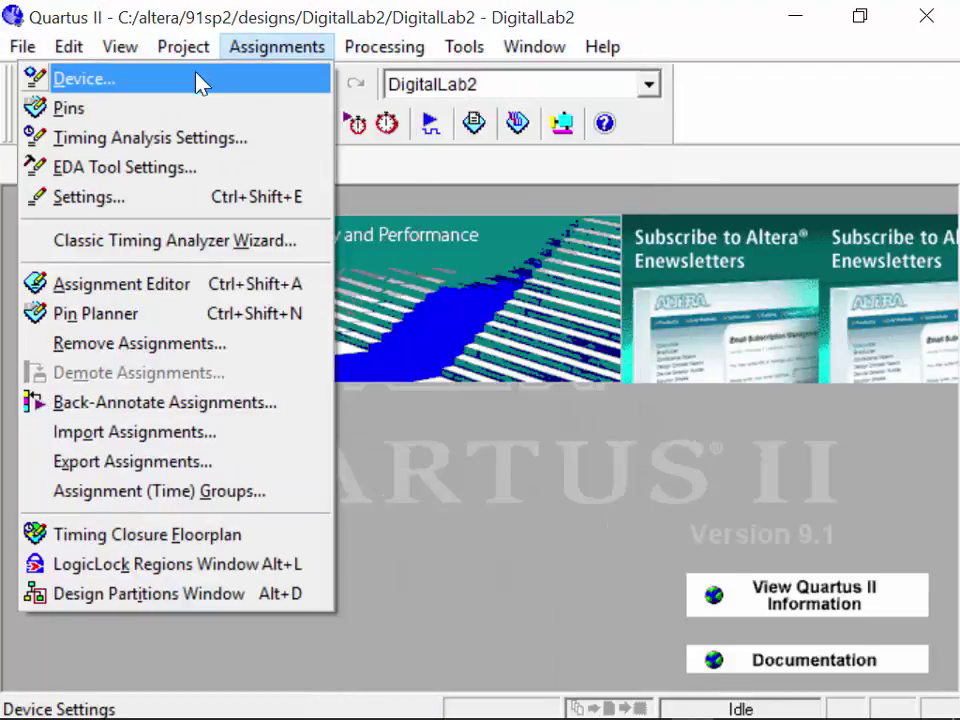
left_click(197, 80)
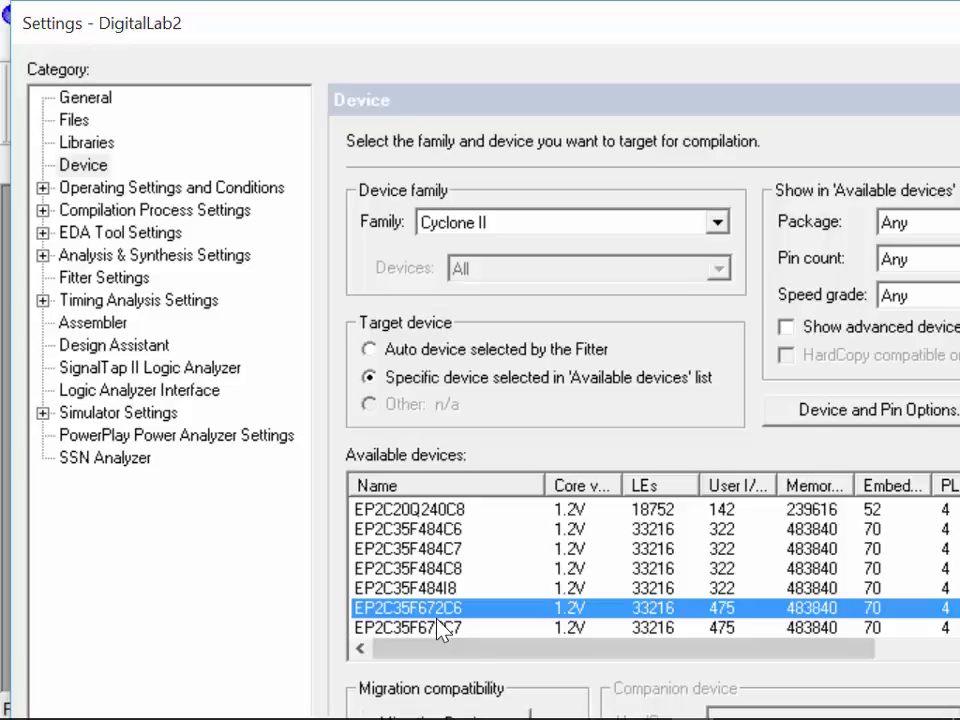
left_click(835, 416)
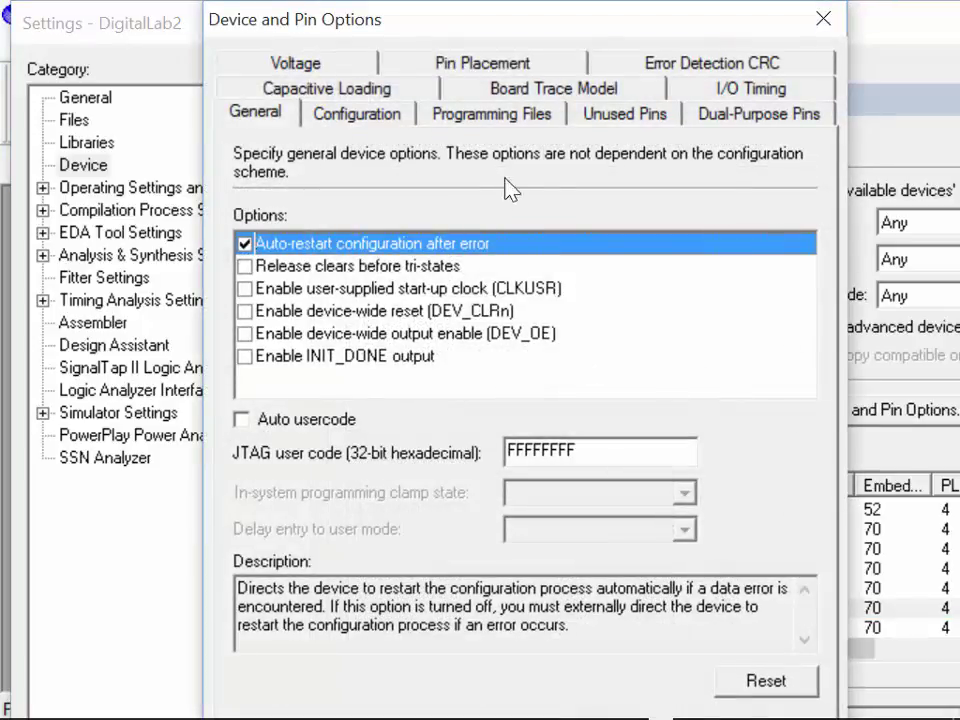
left_click(630, 114)
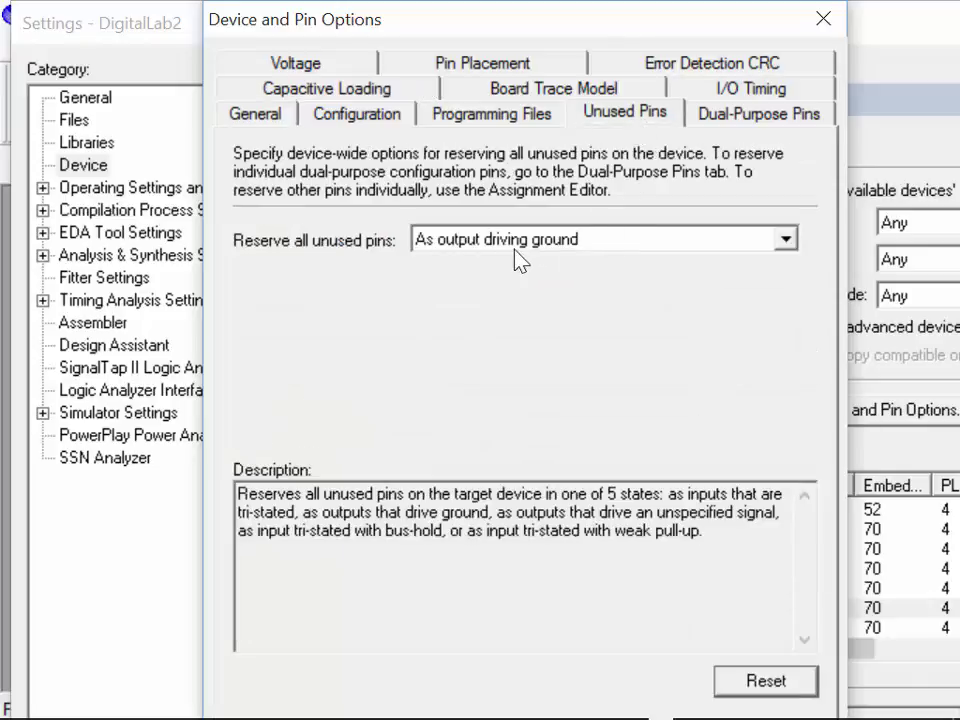
left_click(560, 240)
left_click(561, 266)
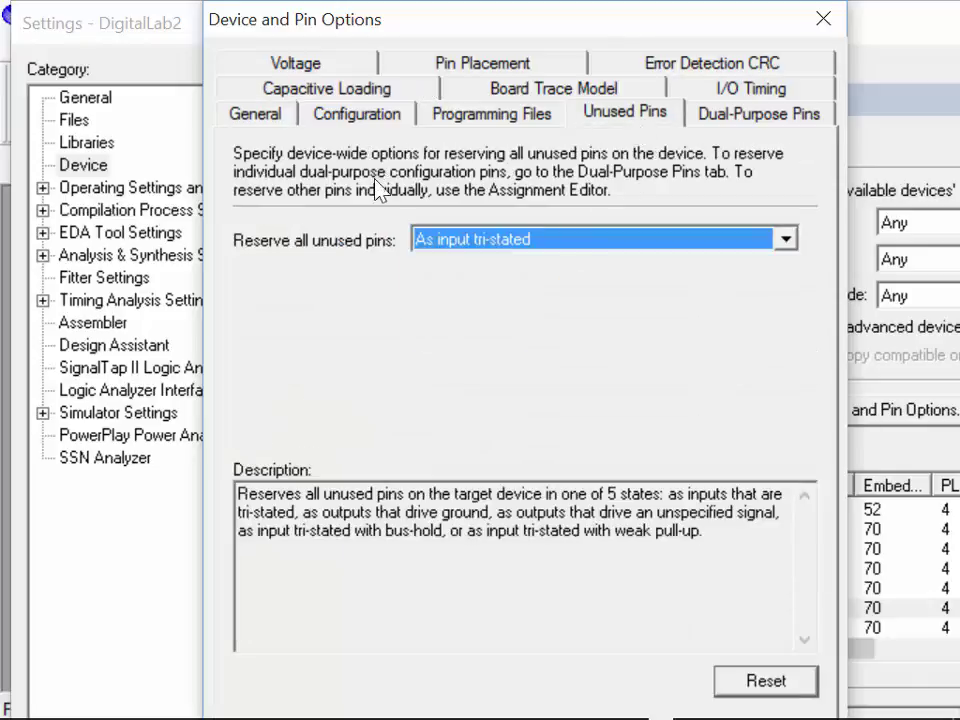
left_click_drag(619, 30, 466, 30)
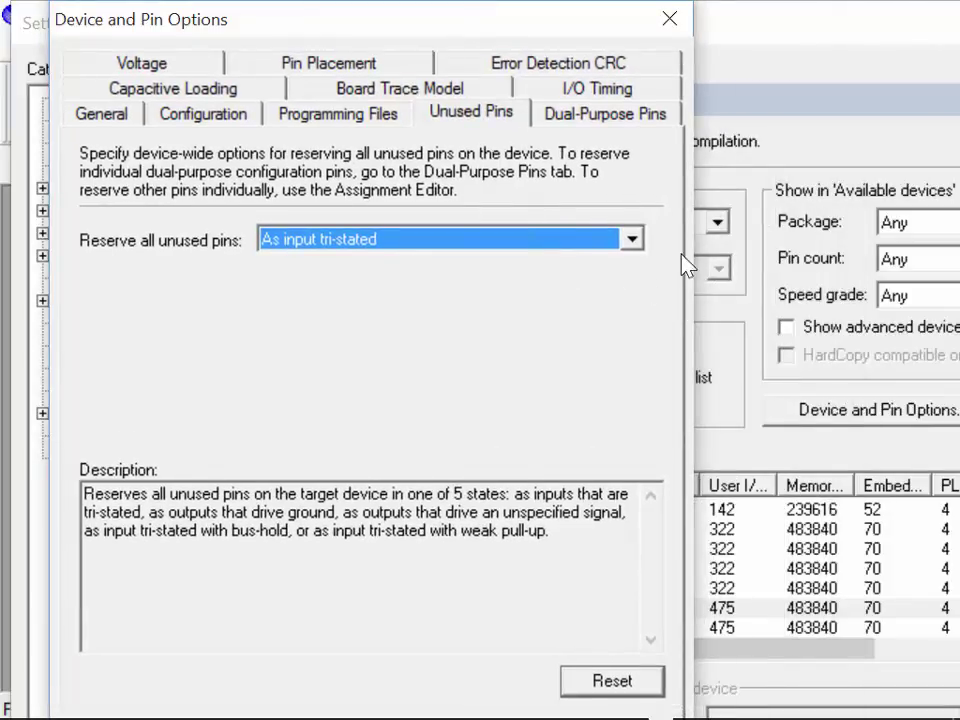
mouse_move(598, 36)
left_mouse_down()
mouse_move(589, 11)
mouse_move(588, 36)
left_mouse_up()
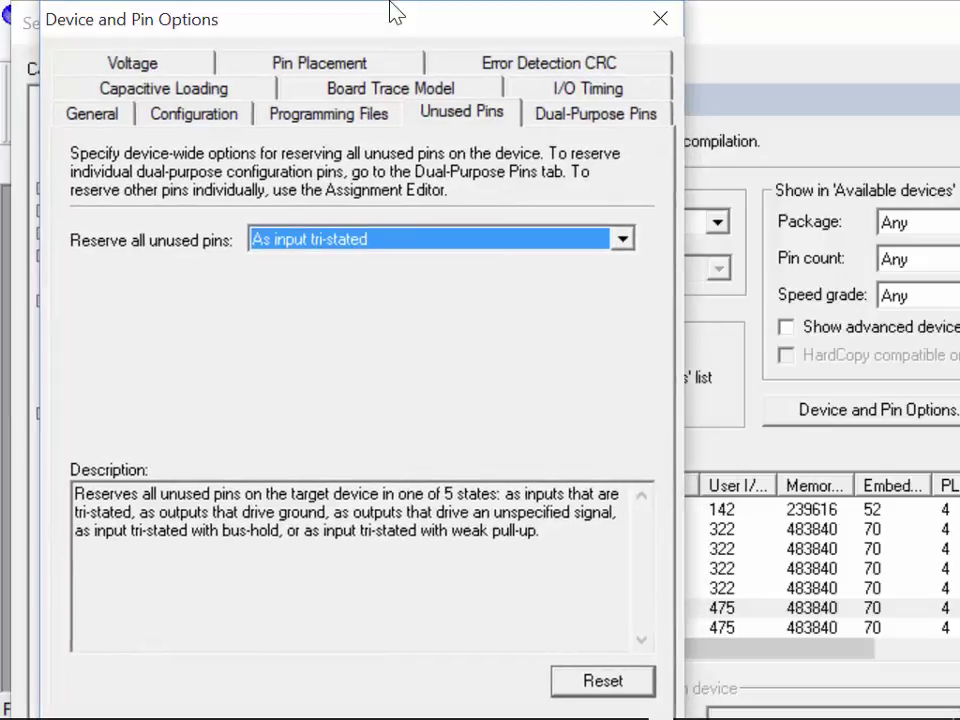
left_click(662, 19)
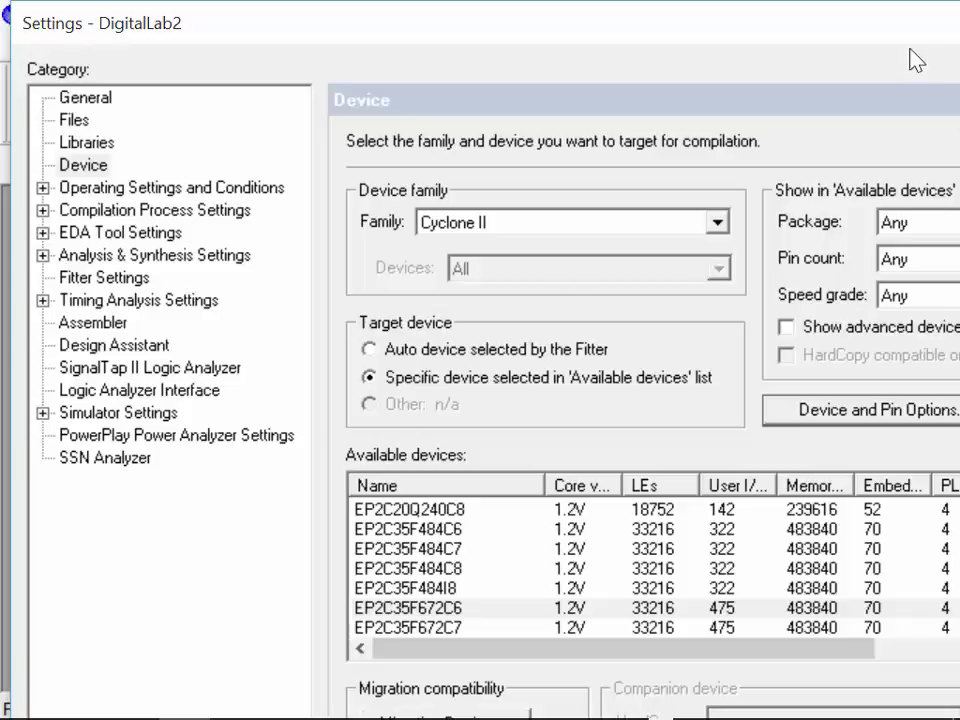
left_click_drag(671, 32, 386, 39)
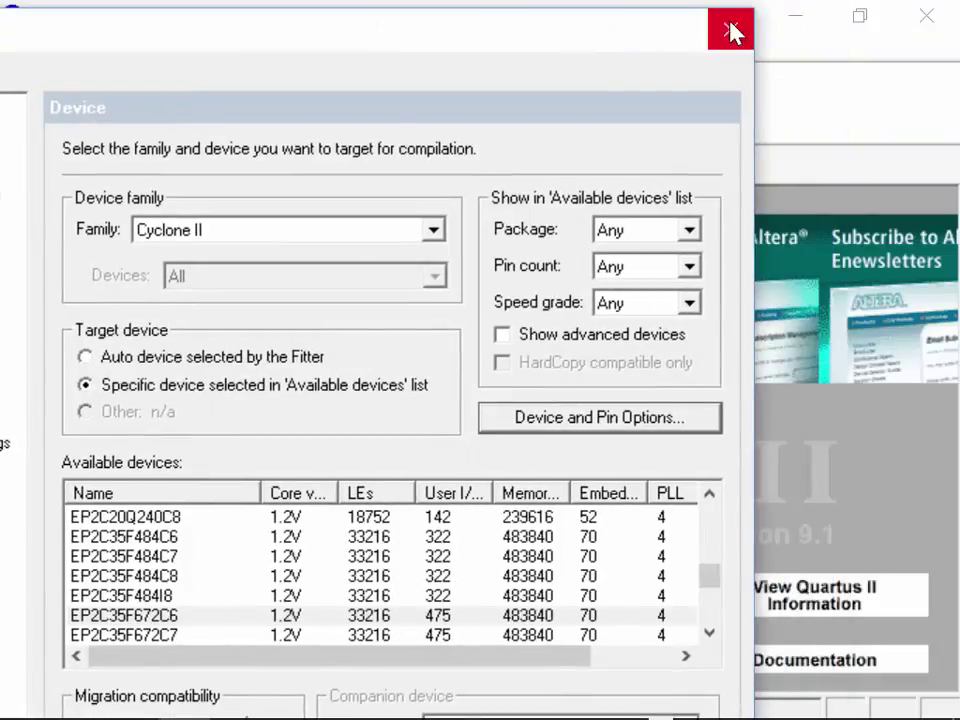
left_click(731, 30)
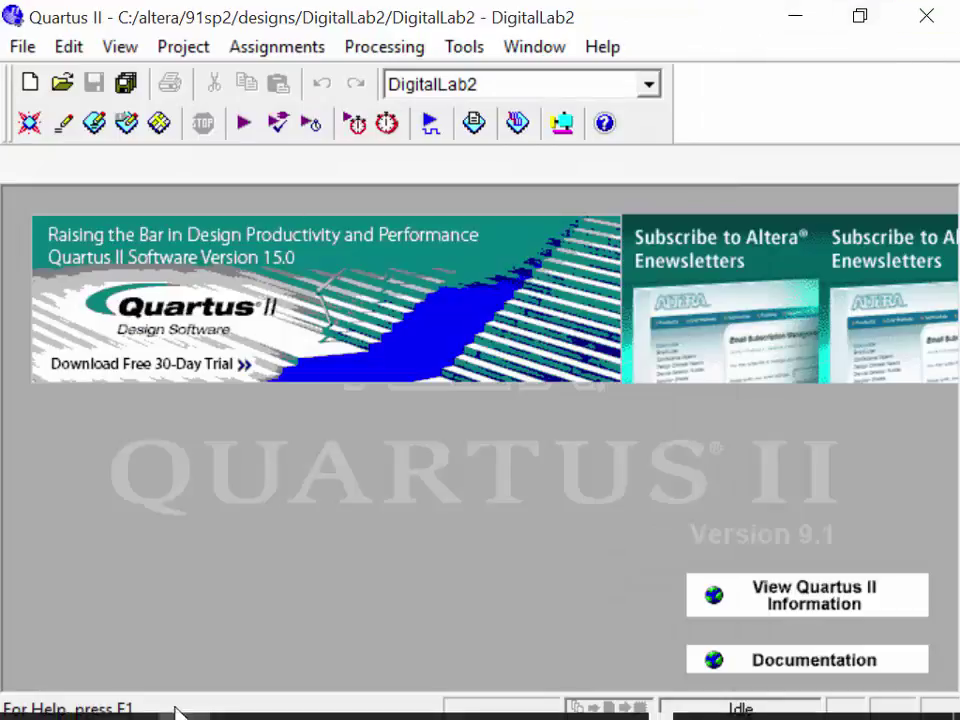
Switch to the Lab 2 Slides in PowerPoint and examine the half adder schematic on slide 5 and the symbol creation instructions on slide 6
mouse_move(228, 712)
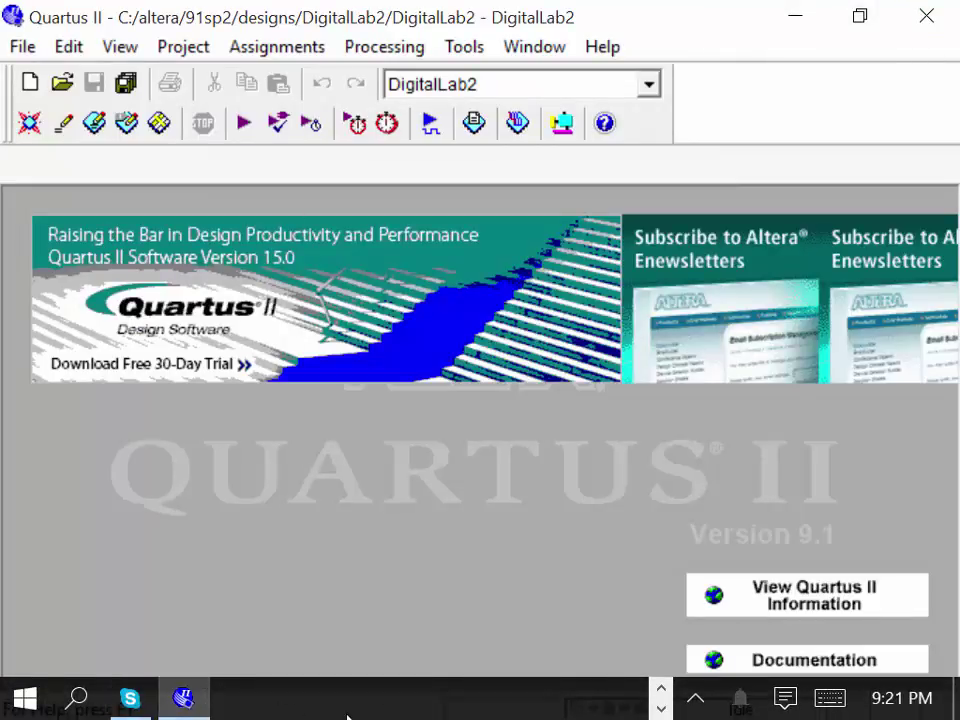
left_click(660, 689)
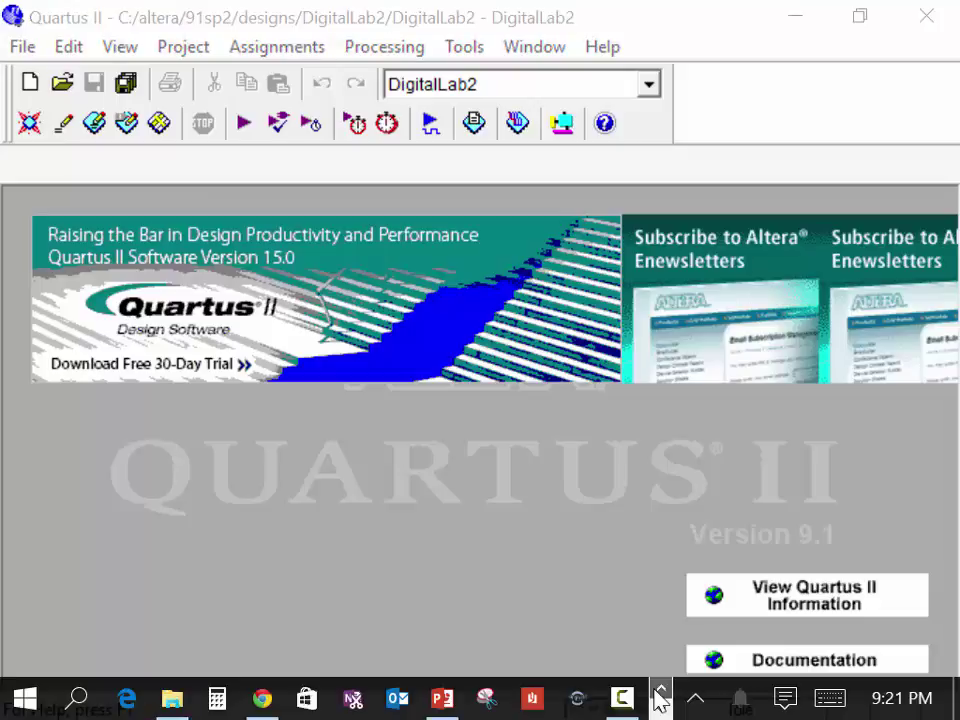
left_click(449, 713)
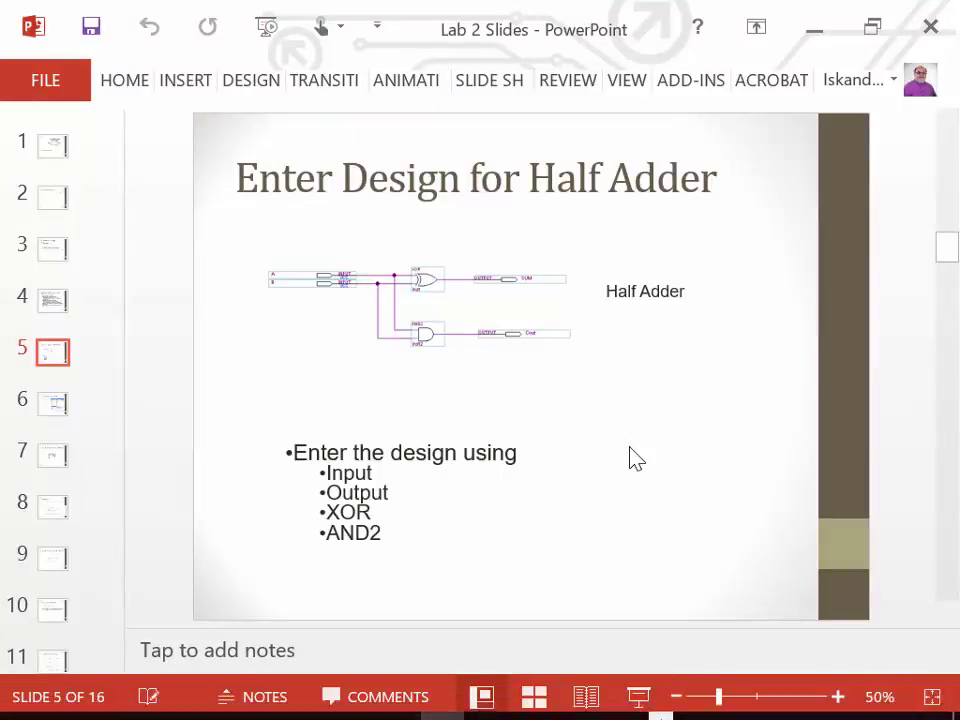
left_click(743, 697)
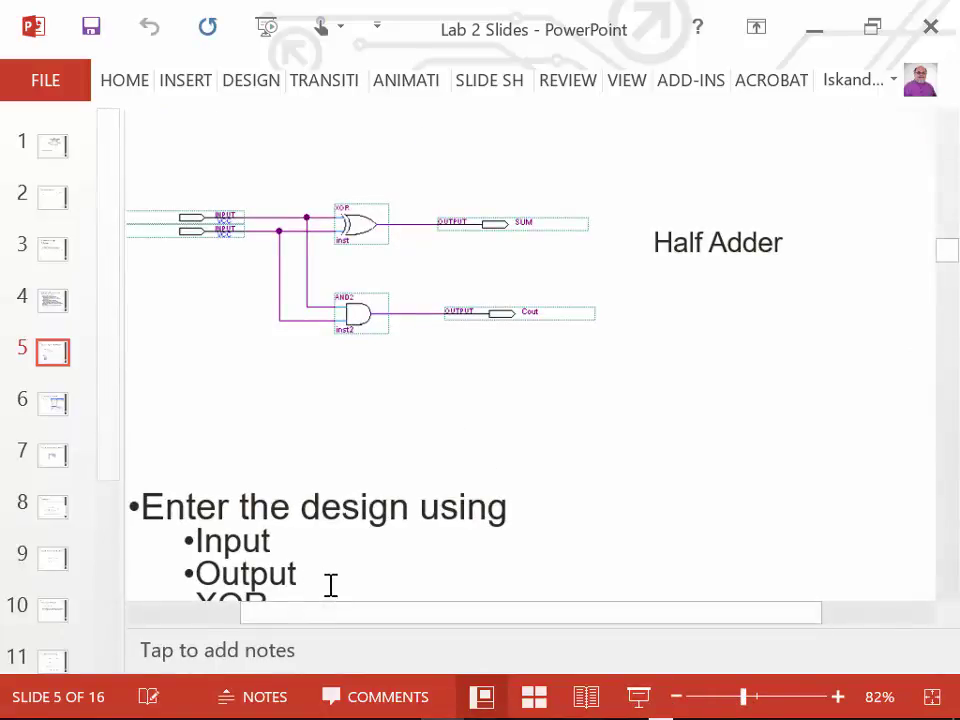
left_click_drag(298, 614, 290, 614)
scroll(296, 619, "left", 2)
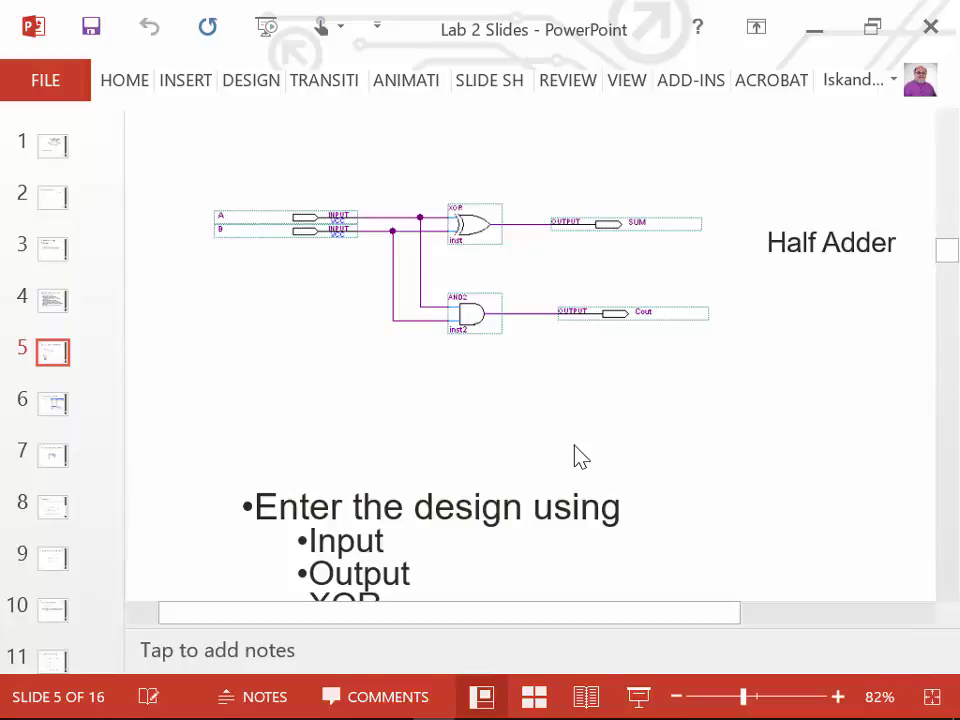
left_click(75, 405)
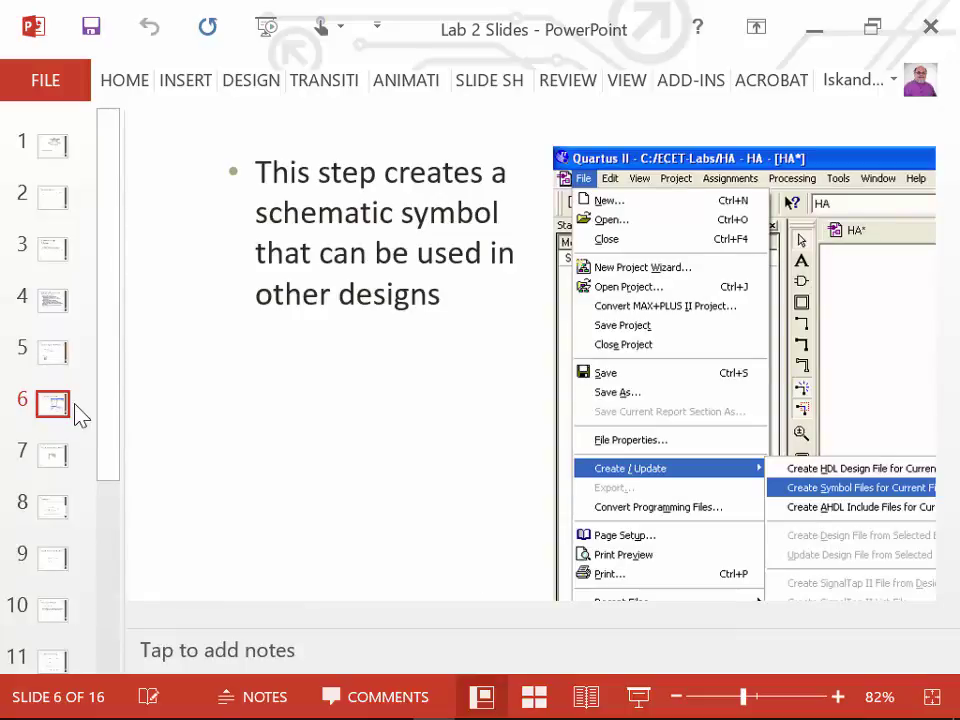
left_click(812, 30)
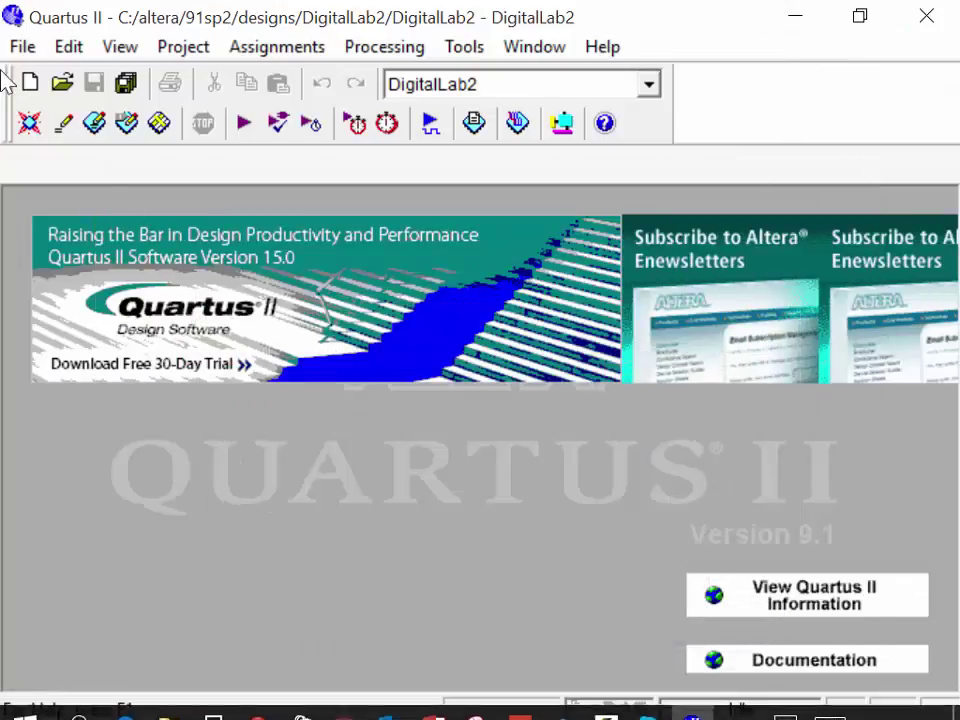
Create a Block Diagram/Schematic File and place an xor gate in the upper middle of the sheet
left_click(30, 81)
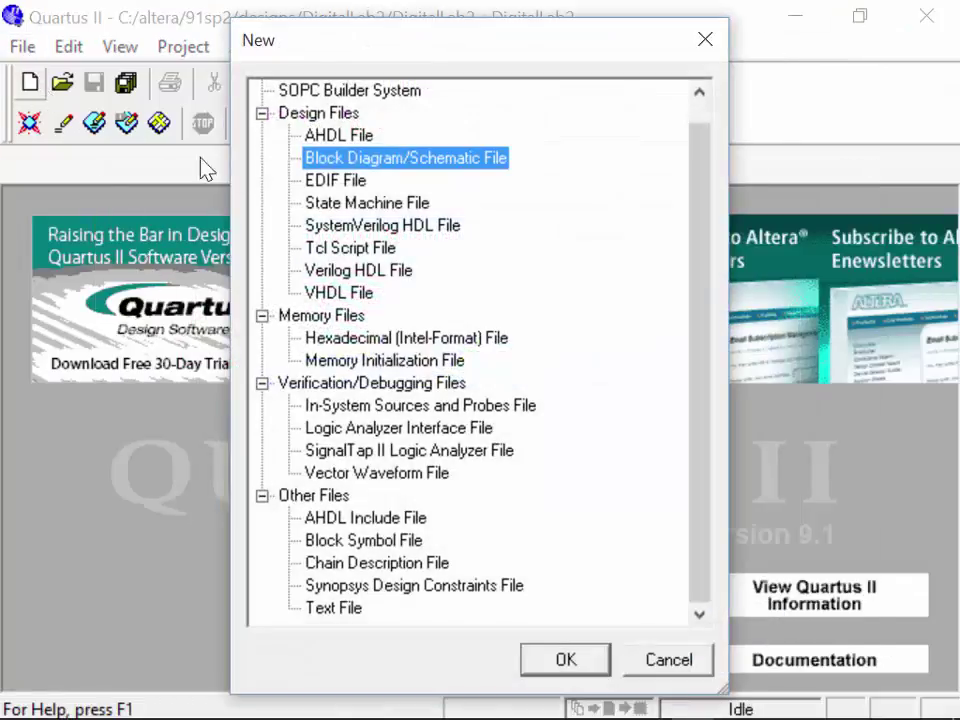
left_click(565, 658)
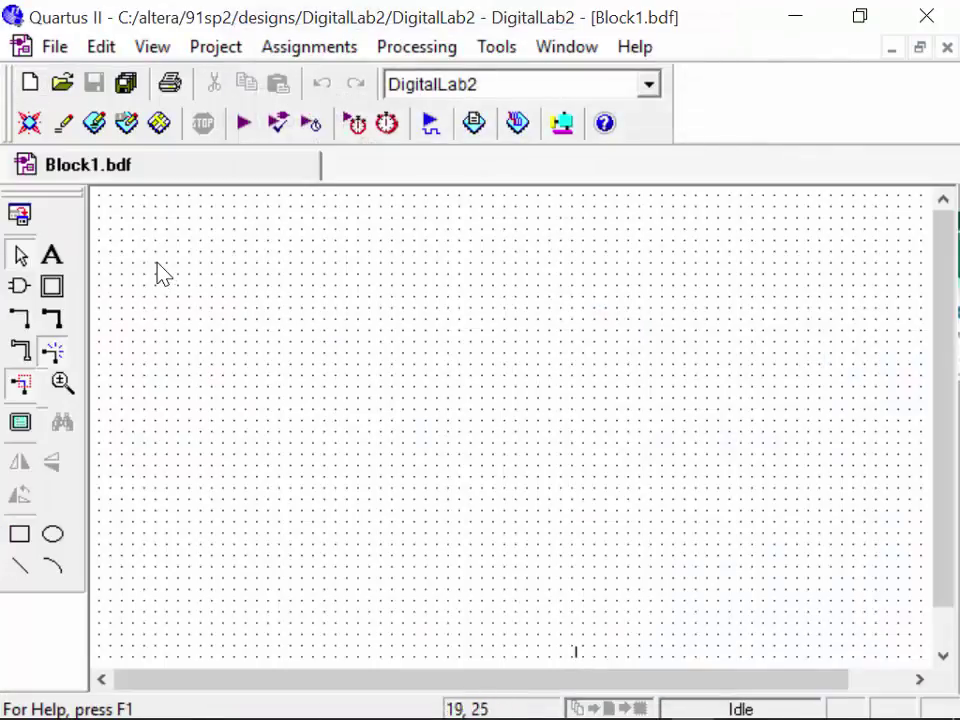
double_click(249, 203)
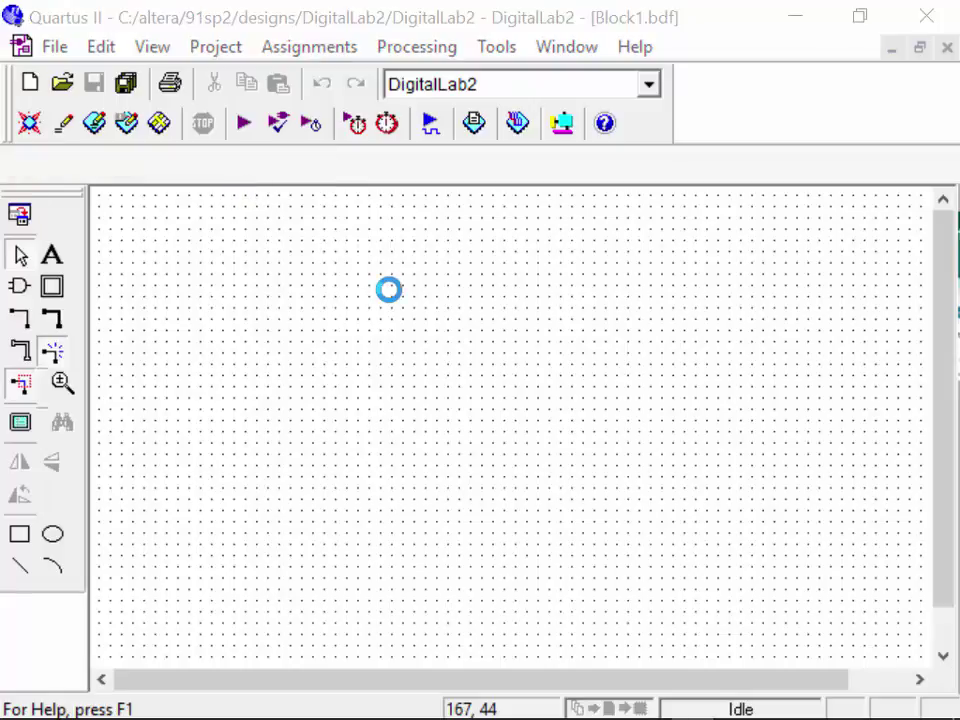
type("x")
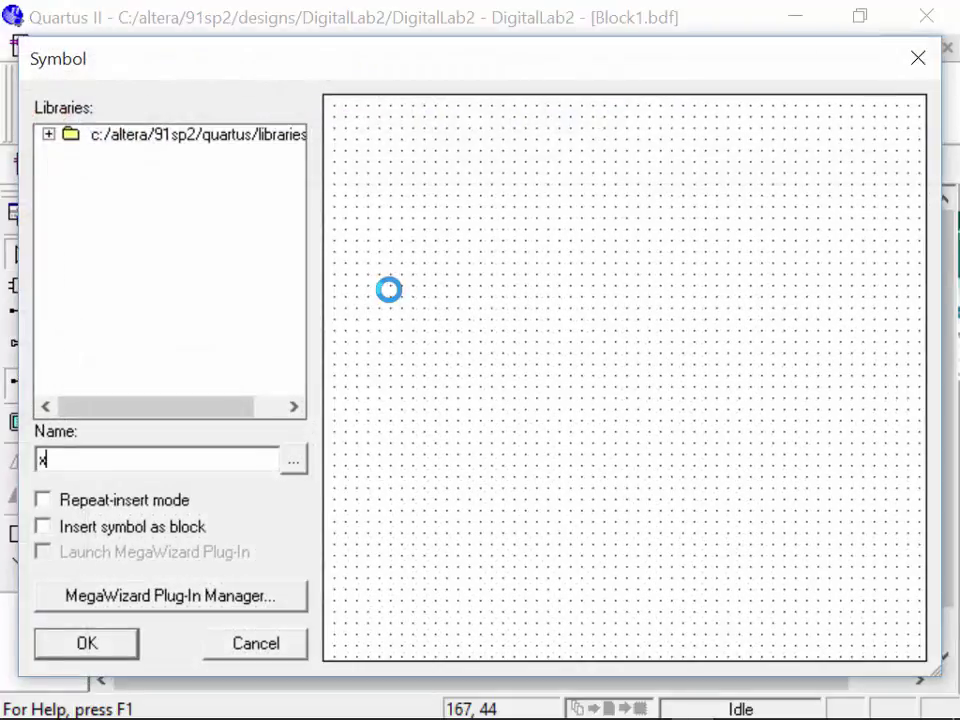
type("or")
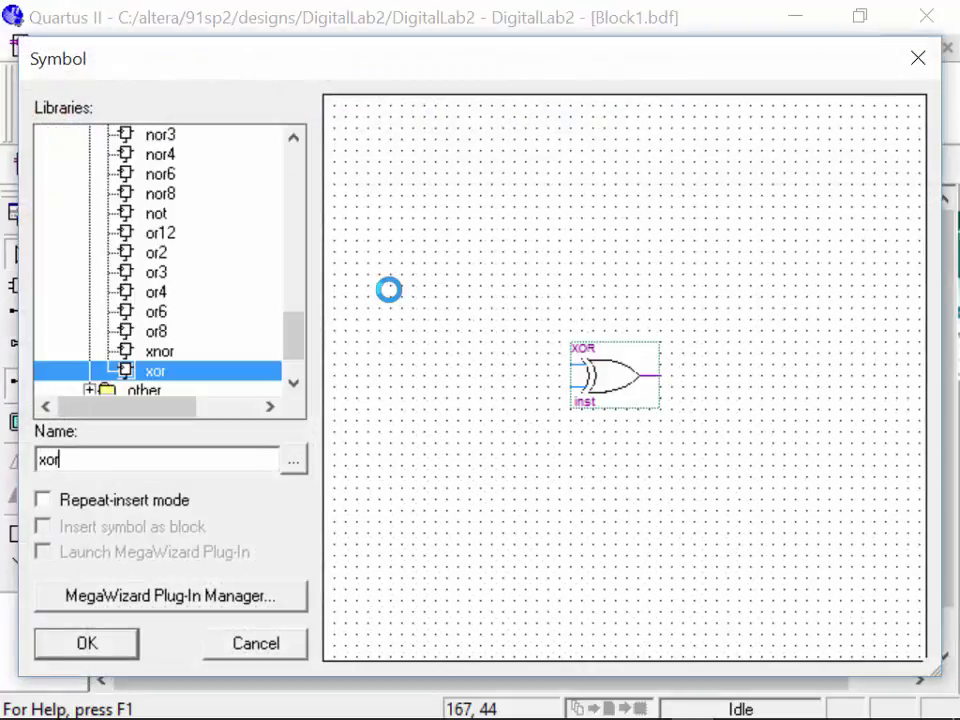
left_click(107, 647)
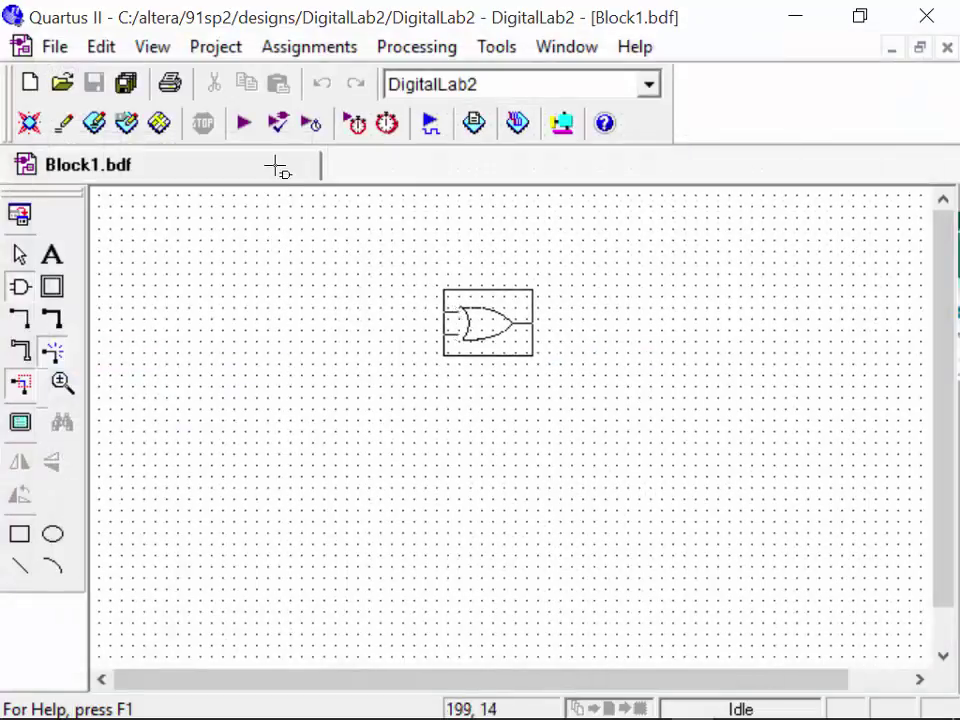
left_click(459, 284)
Place an and2 gate directly below the XOR gate
double_click(490, 410)
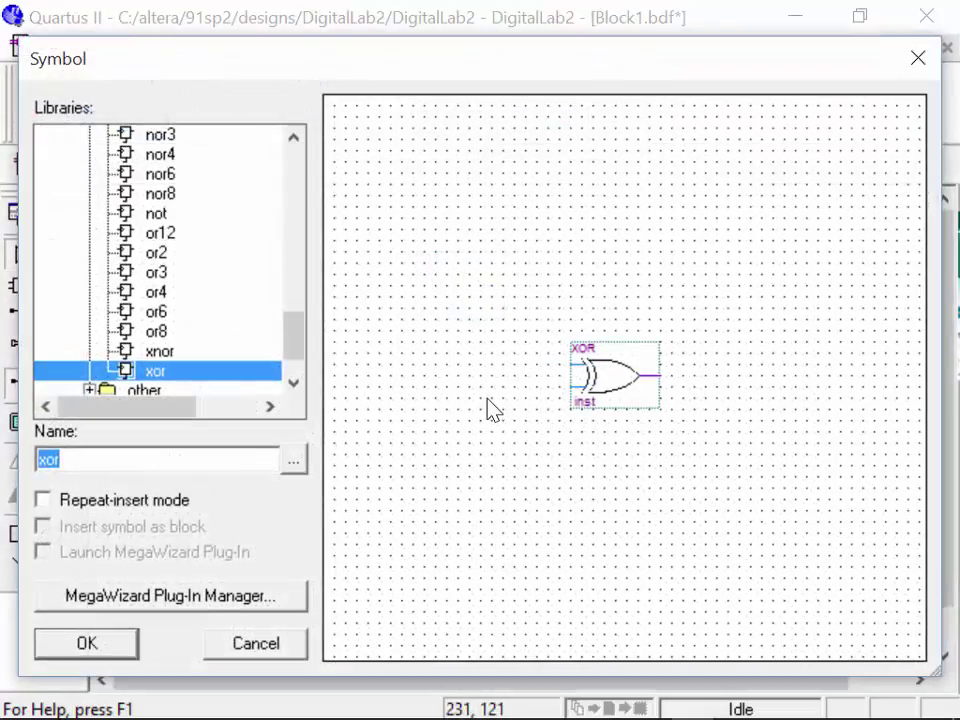
type("and2")
key("Return")
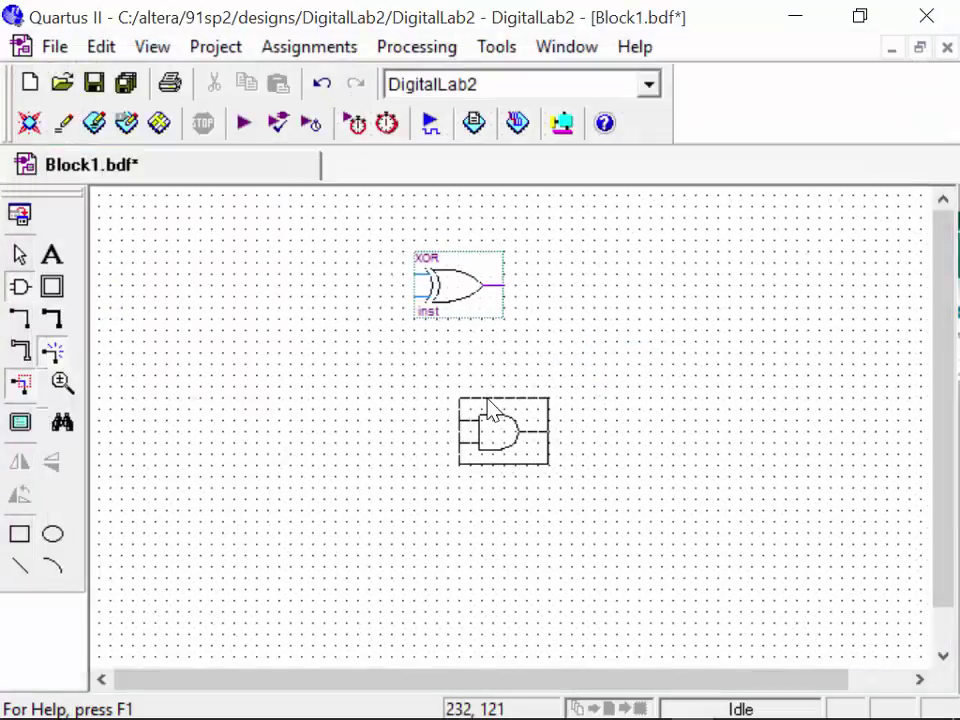
left_click(441, 347)
Insert two input pins in repeat-insert mode, stacked one above the other on the input side of the XOR gate
double_click(146, 222)
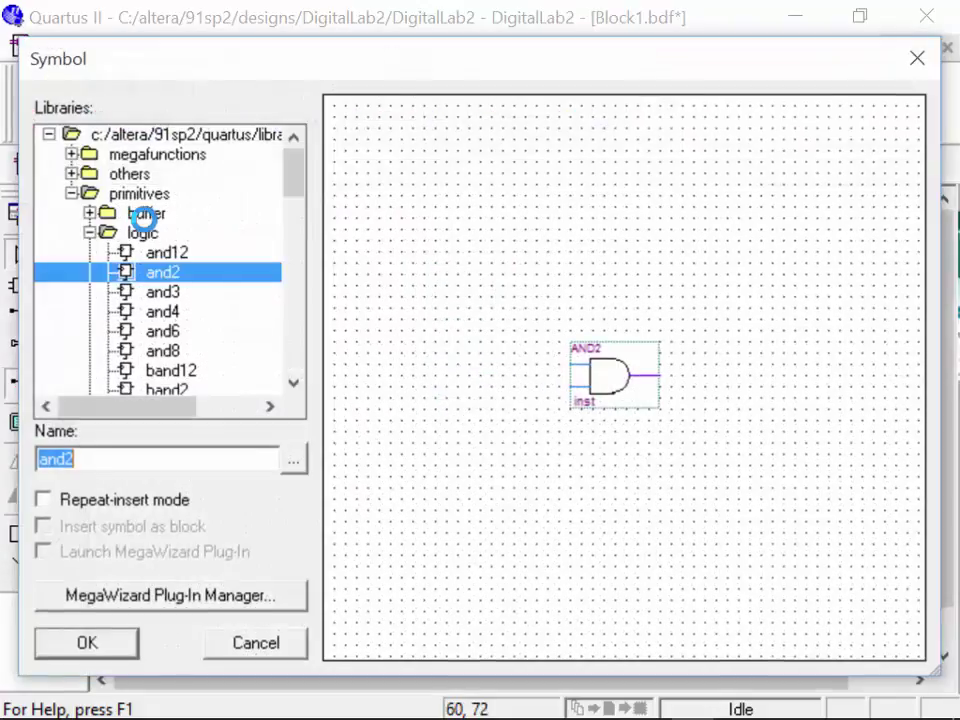
type("input")
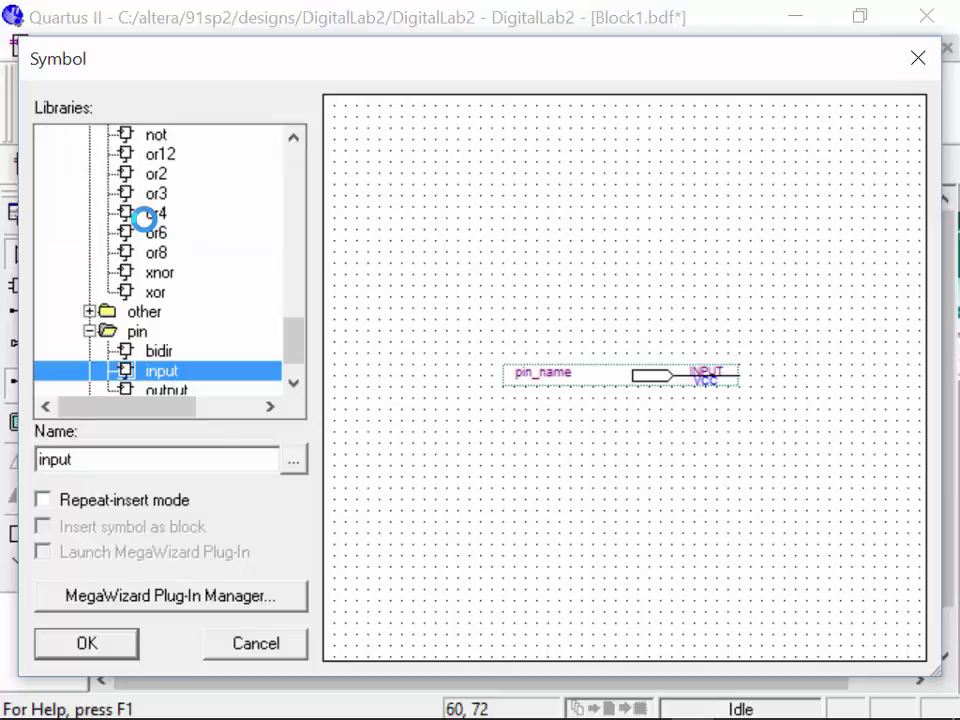
left_click(68, 501)
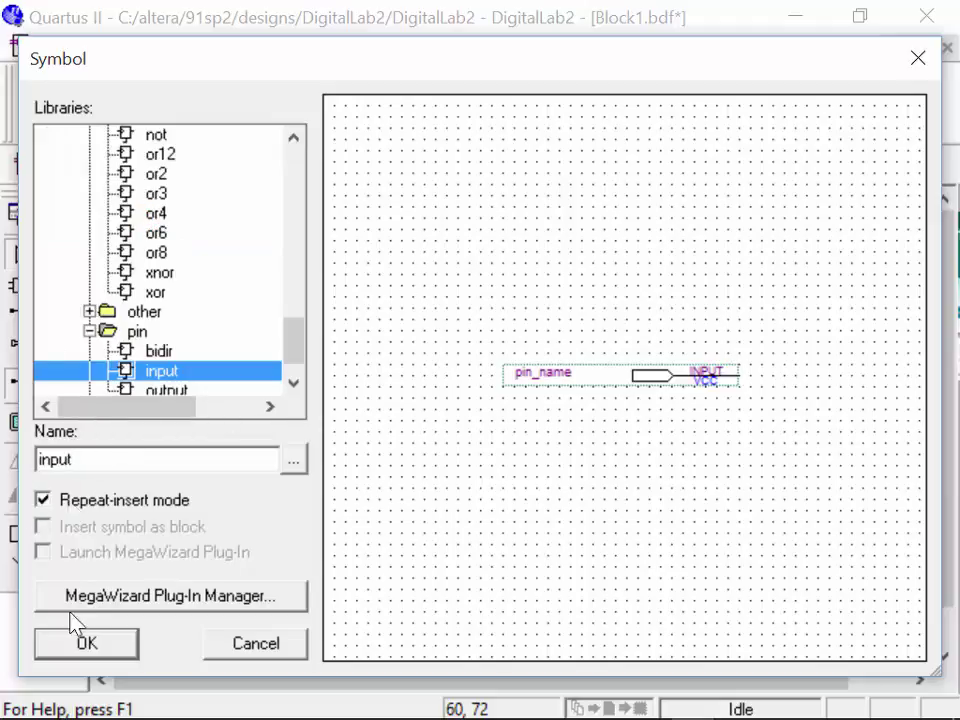
left_click(87, 643)
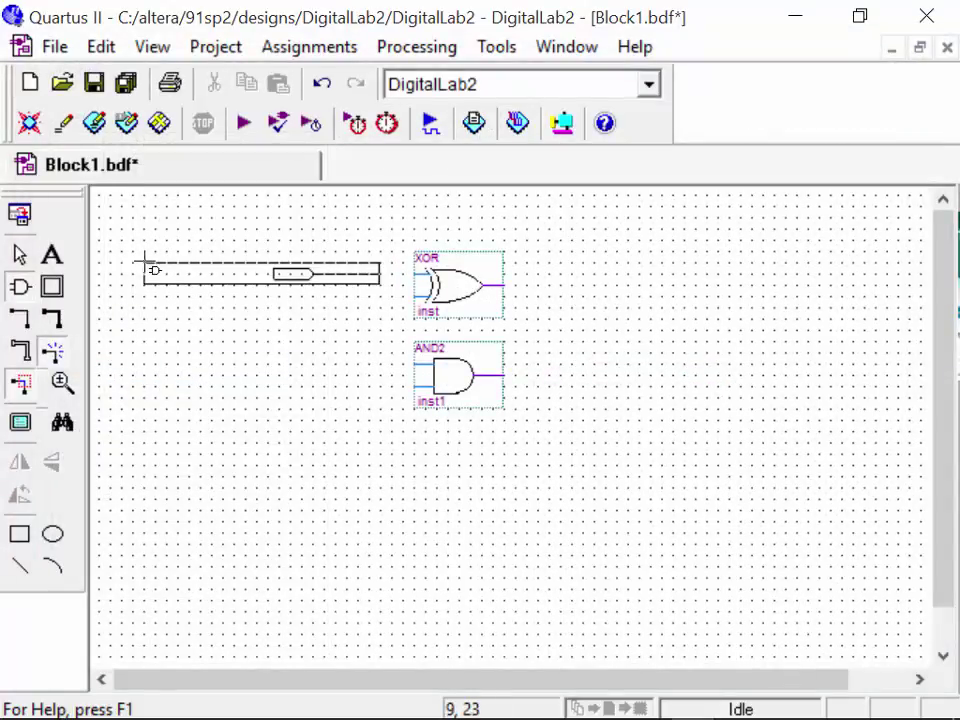
left_click(148, 266)
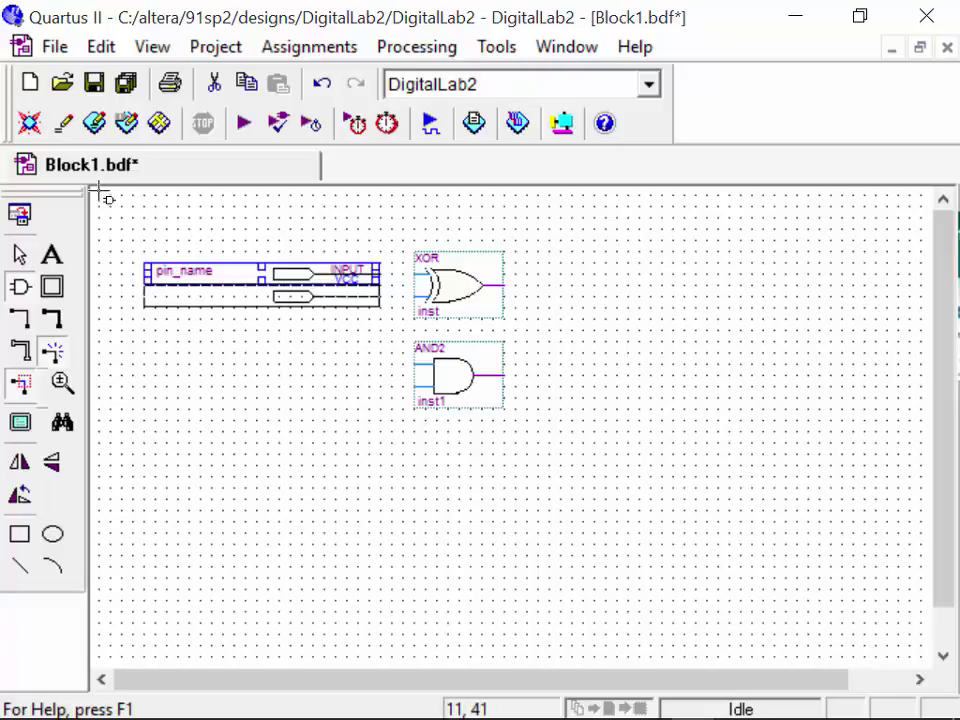
left_click(149, 289)
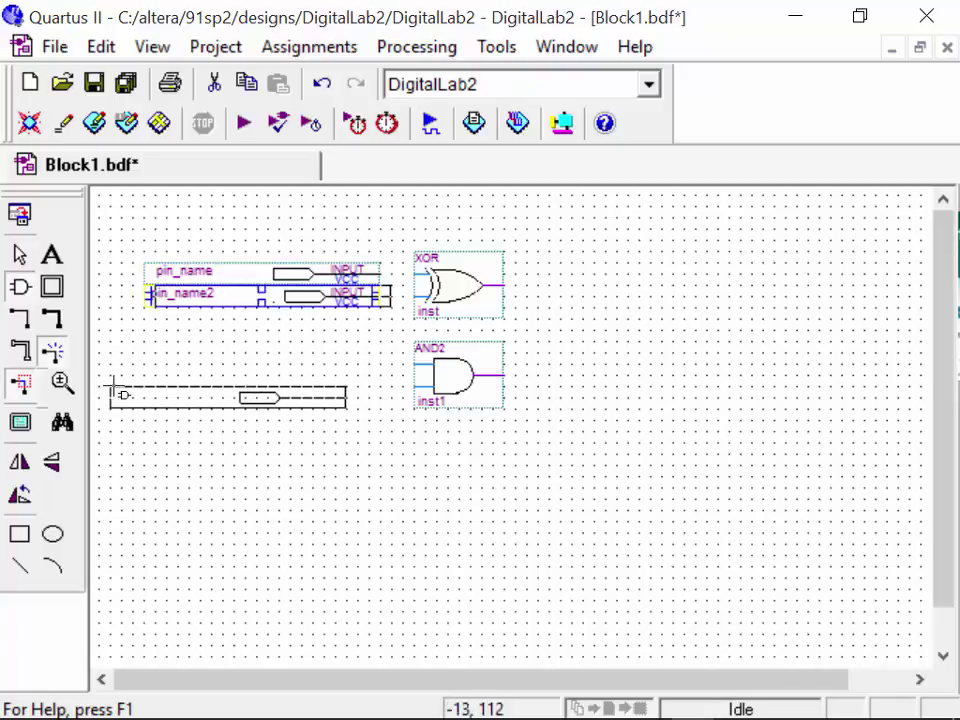
Wire the two input pins to the XOR gate's upper and lower inputs and shift the gate slightly farther from the pins
key("Escape")
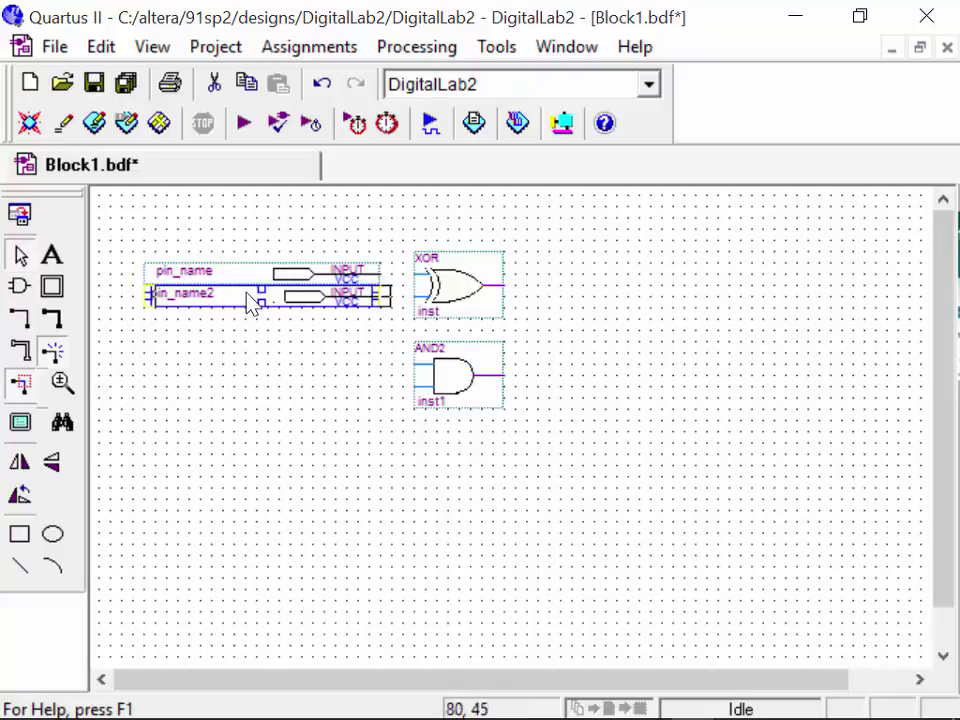
left_click(228, 338)
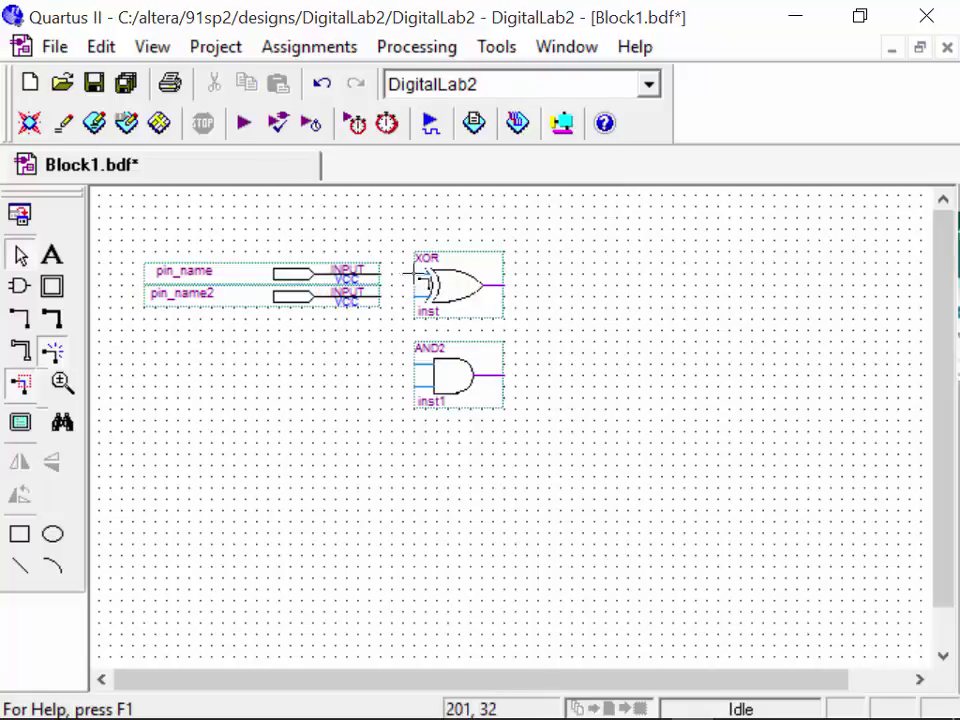
left_click_drag(420, 286, 380, 272)
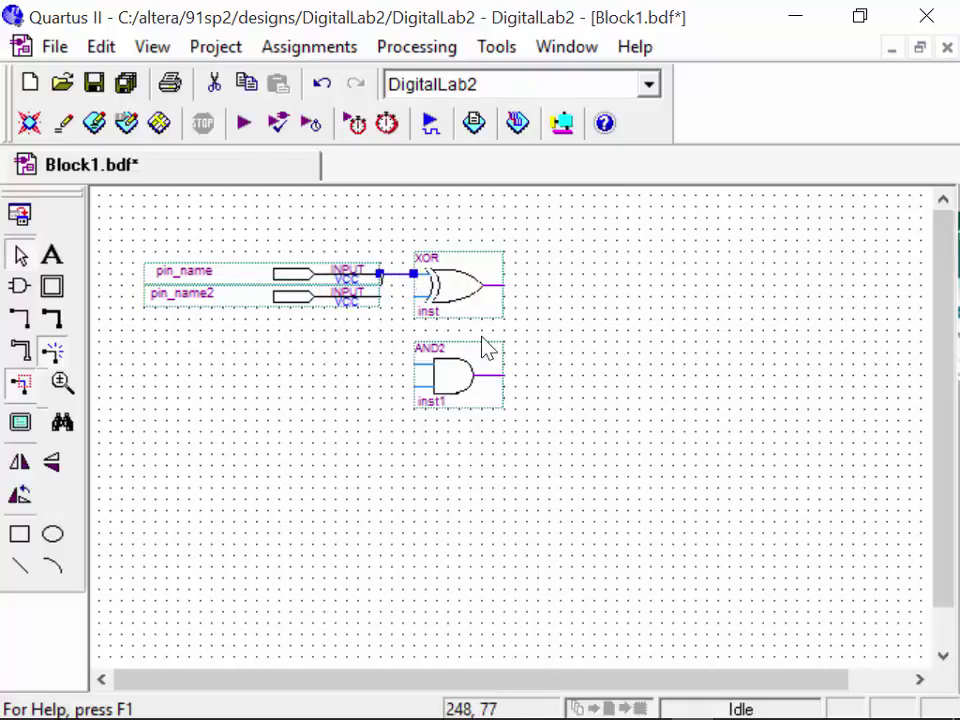
left_click(392, 299)
left_click_drag(379, 297, 489, 300)
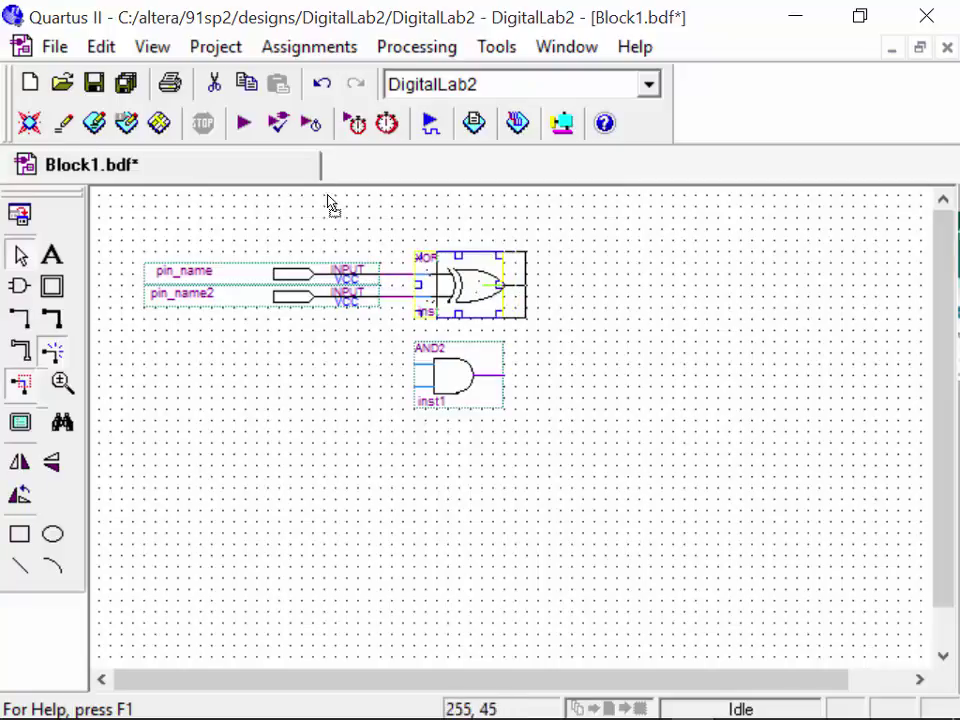
Align the AND2 gate under the XOR gate and wire its upper input to the first pin's net and its lower input to the second's
left_click(466, 385)
left_click_drag(466, 385, 488, 375)
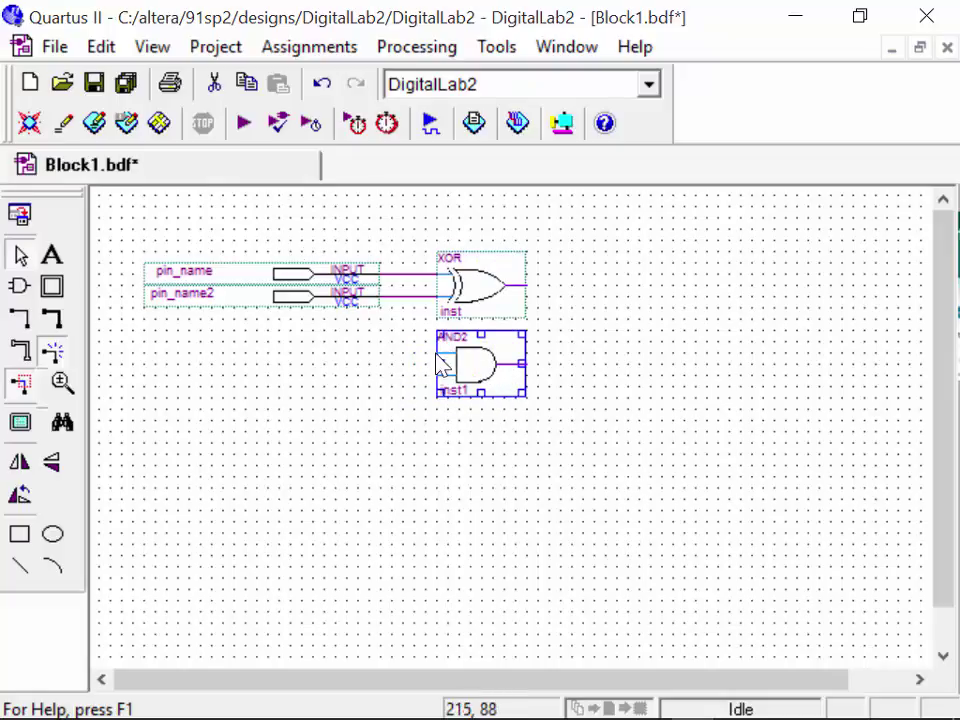
mouse_move(436, 353)
left_mouse_down()
mouse_move(403, 300)
mouse_move(424, 273)
mouse_move(439, 388)
mouse_move(448, 306)
mouse_move(426, 287)
left_mouse_up()
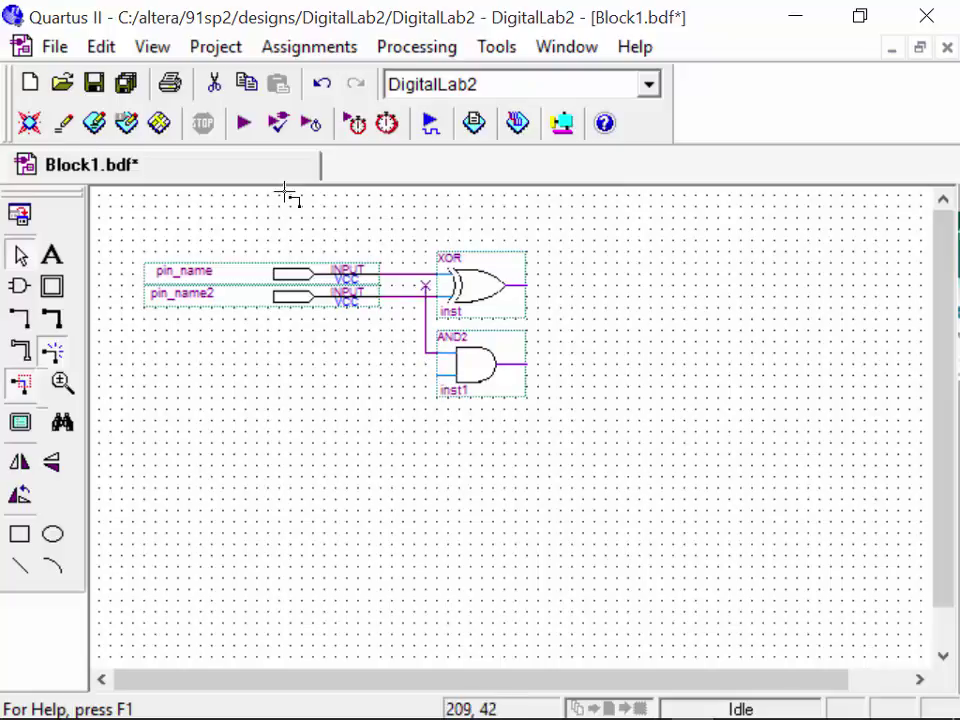
left_click(427, 366)
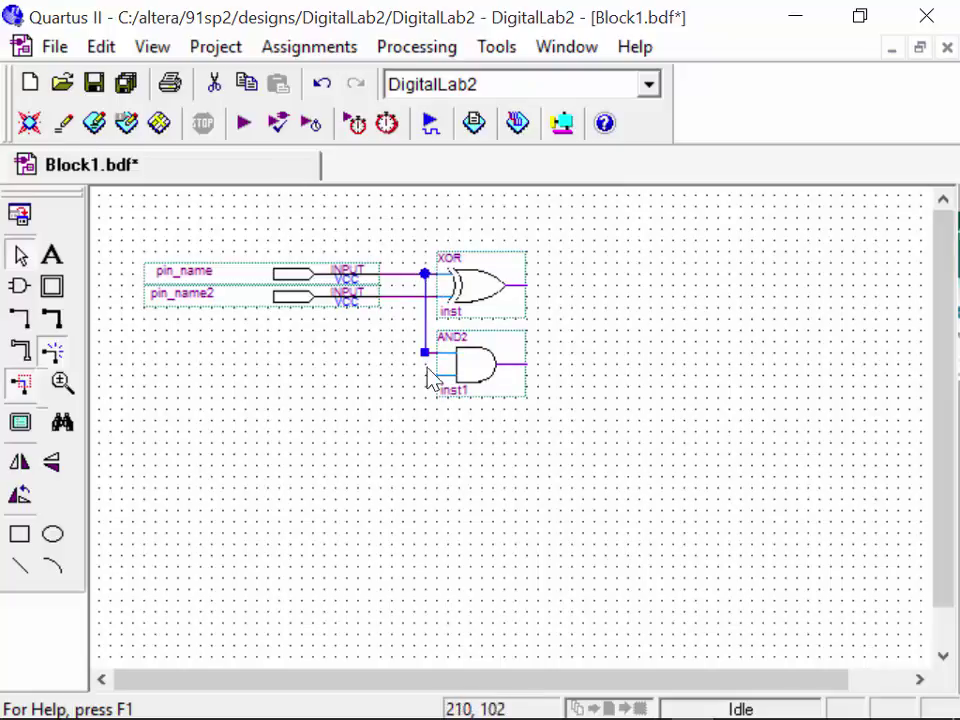
left_click_drag(437, 376, 403, 297)
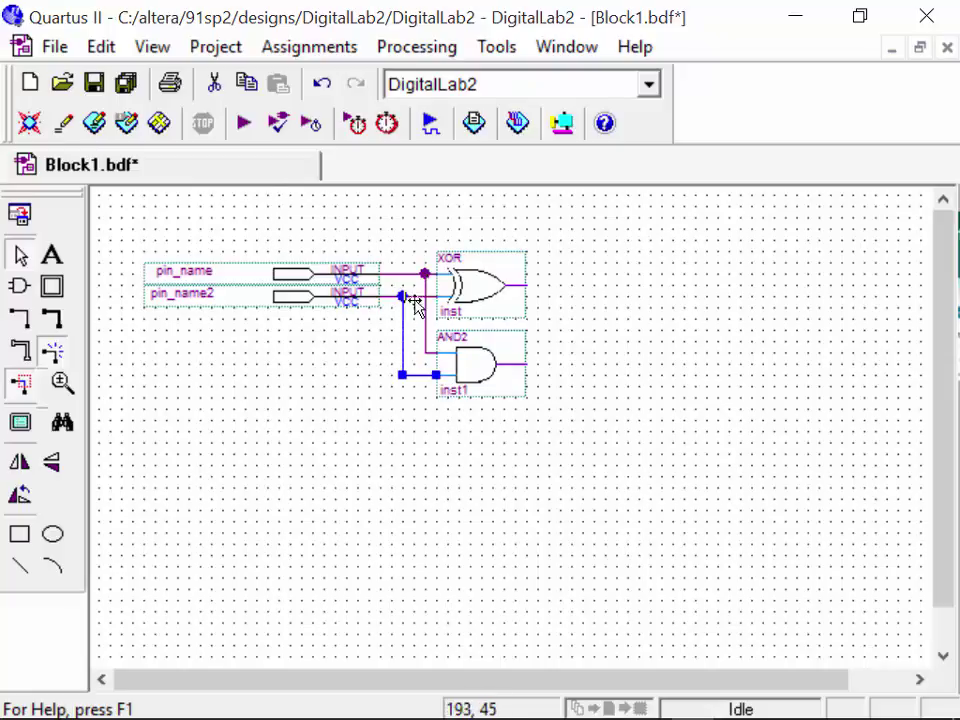
Insert two output pins, one beside the XOR gate's output and one beside the AND2 gate's output
double_click(430, 220)
type("o")
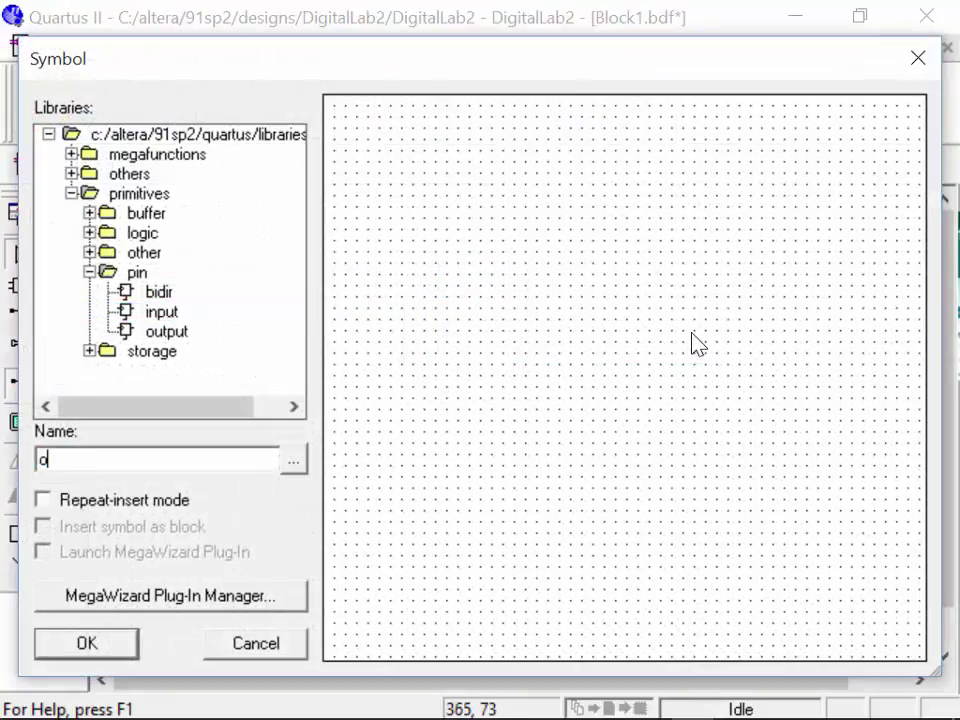
type("utput")
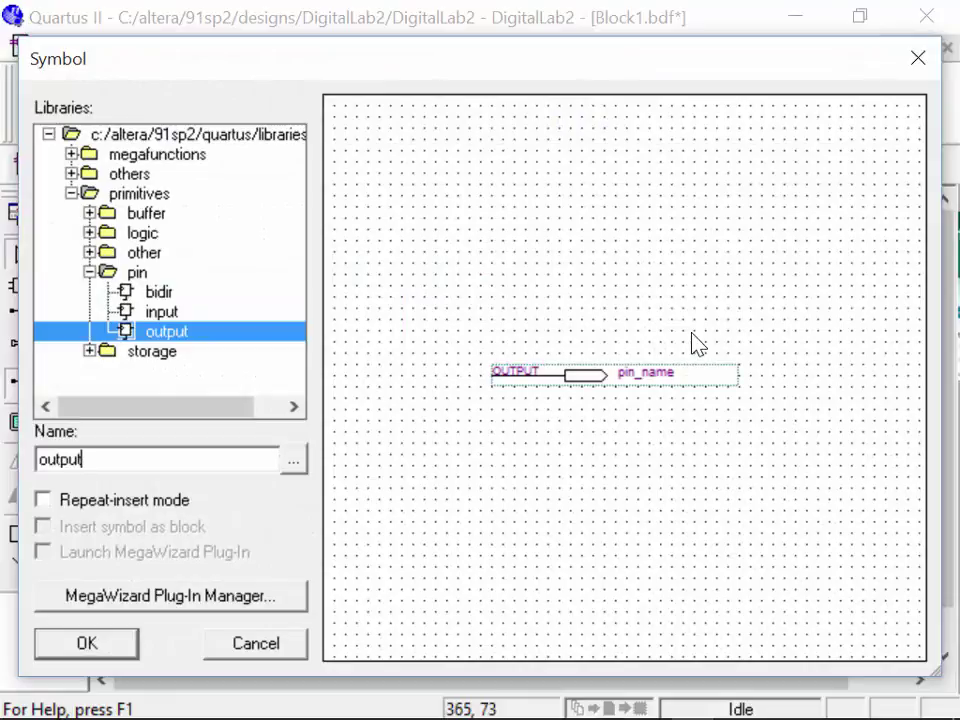
key("Return")
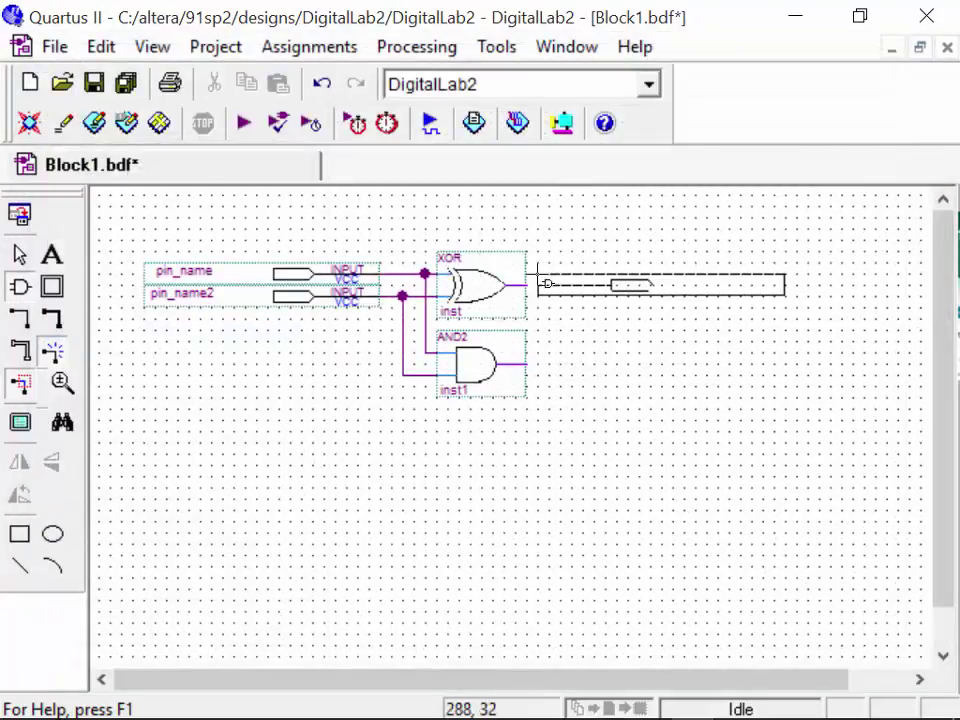
left_click(540, 274)
double_click(381, 257)
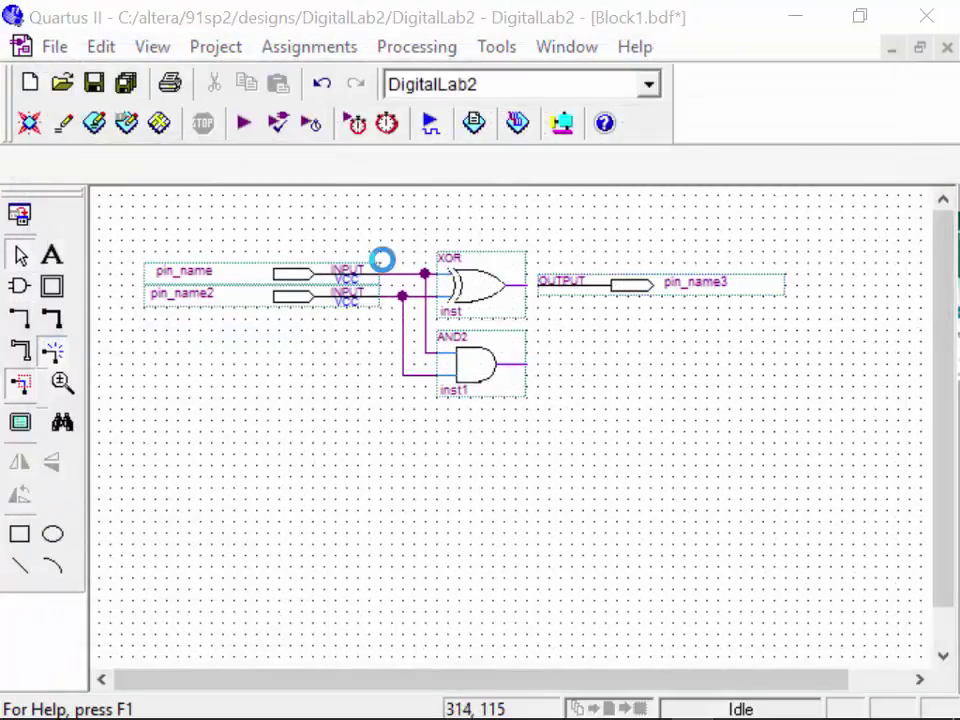
key("Return")
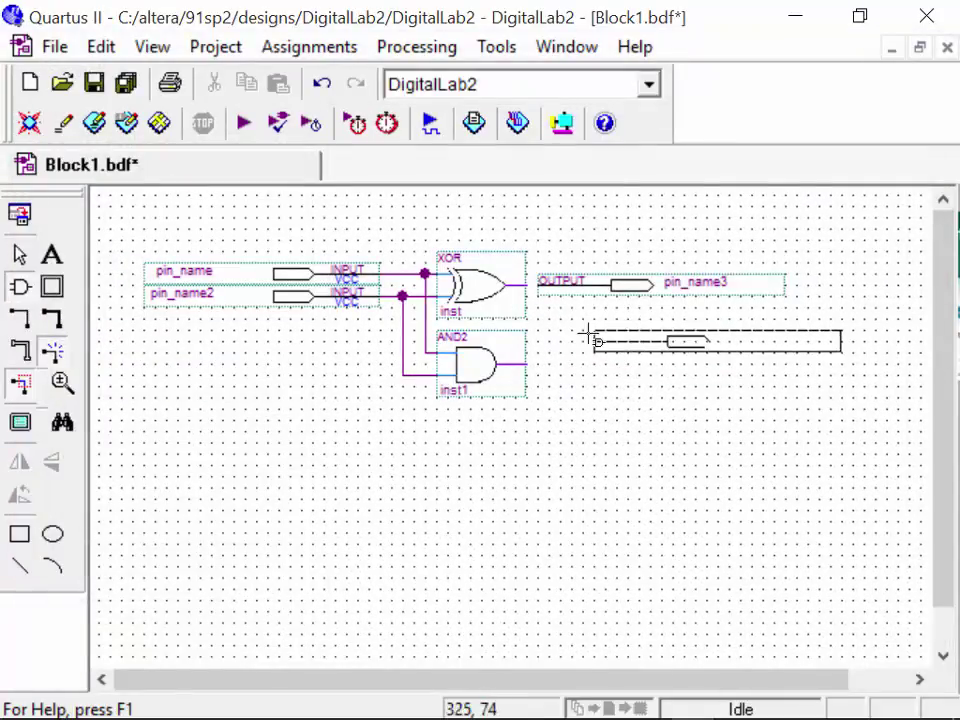
left_click(548, 349)
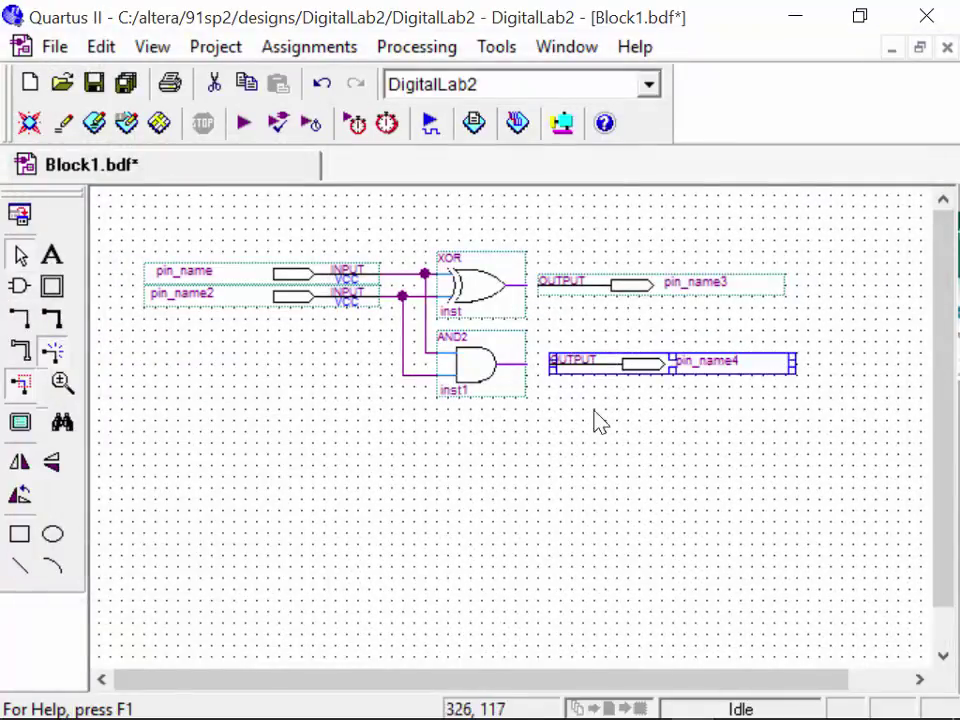
Connect the output pins to the XOR and AND2 outputs with straight wires by touching each pin to its gate and moving it away
left_click(686, 292)
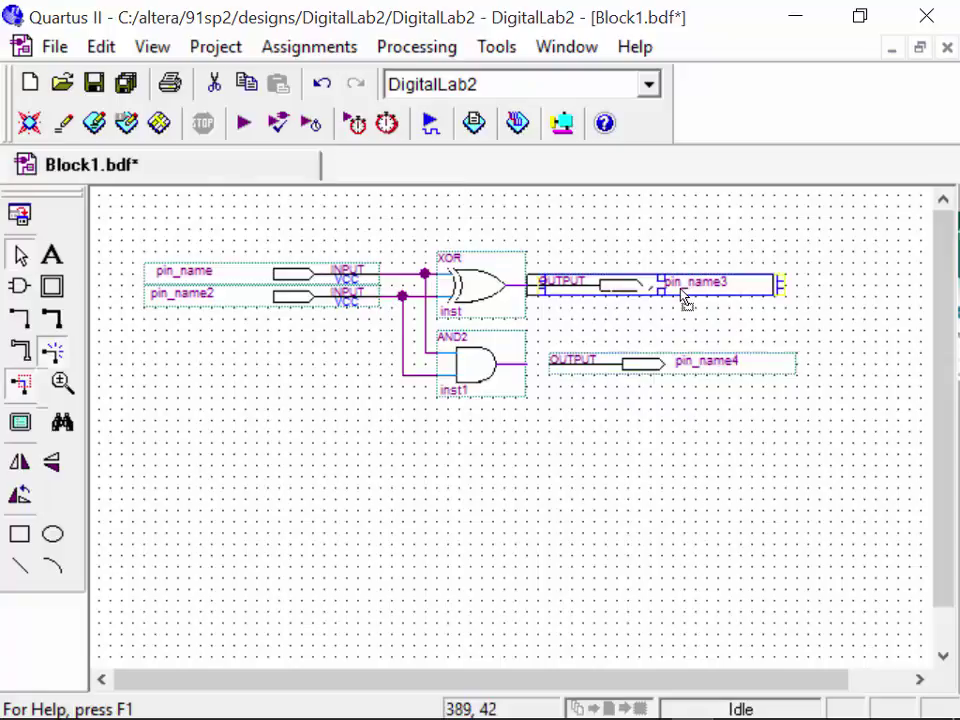
left_click_drag(681, 291, 745, 290)
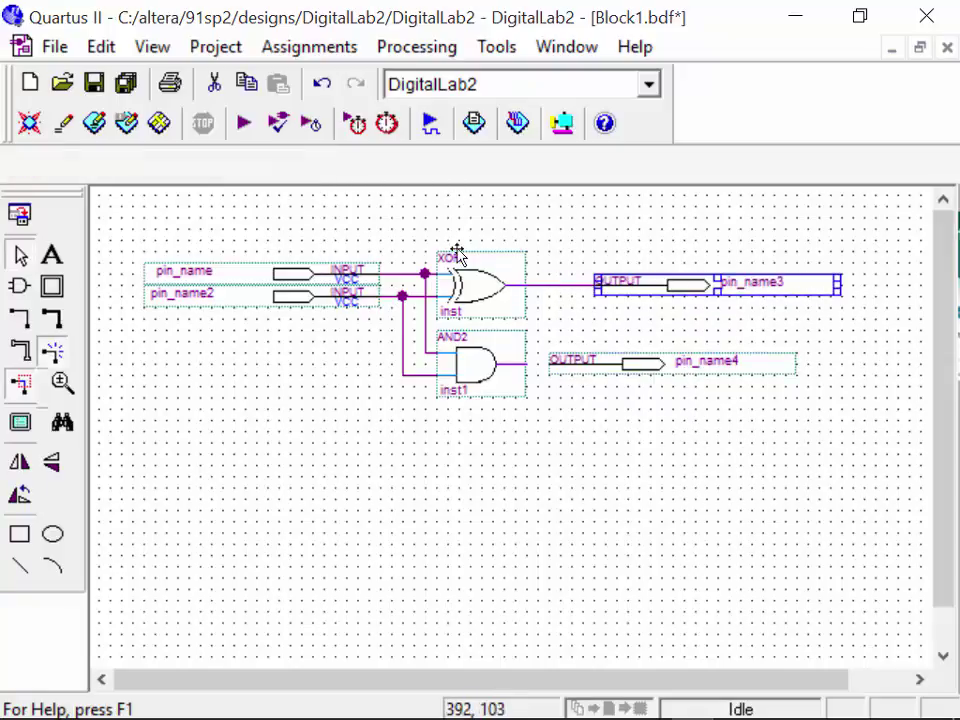
left_click_drag(695, 370, 728, 358)
left_click(729, 352)
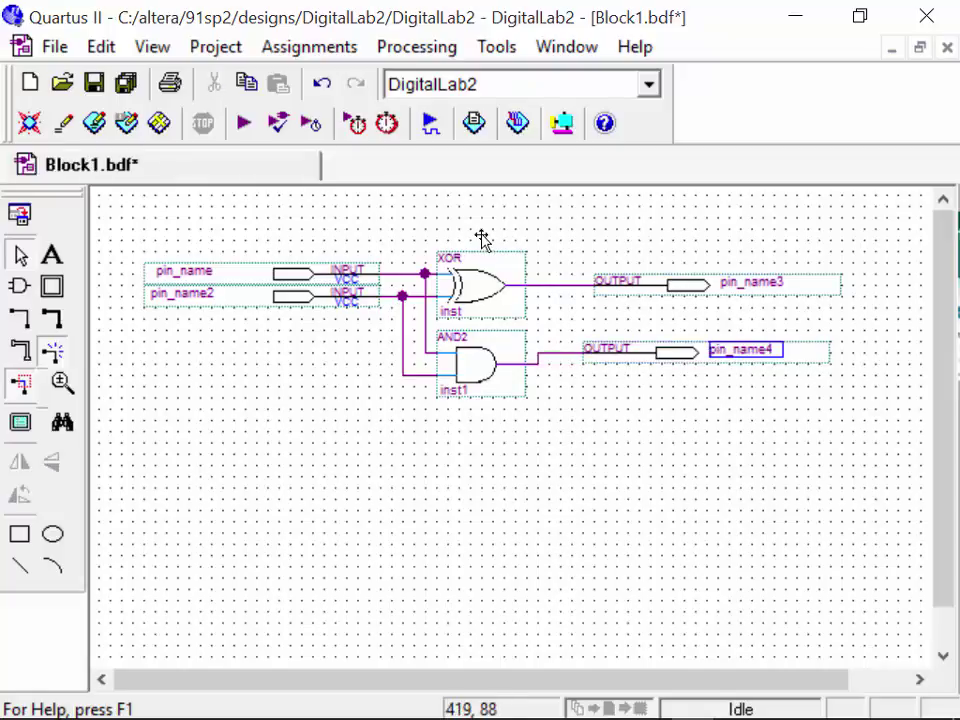
left_click(696, 369)
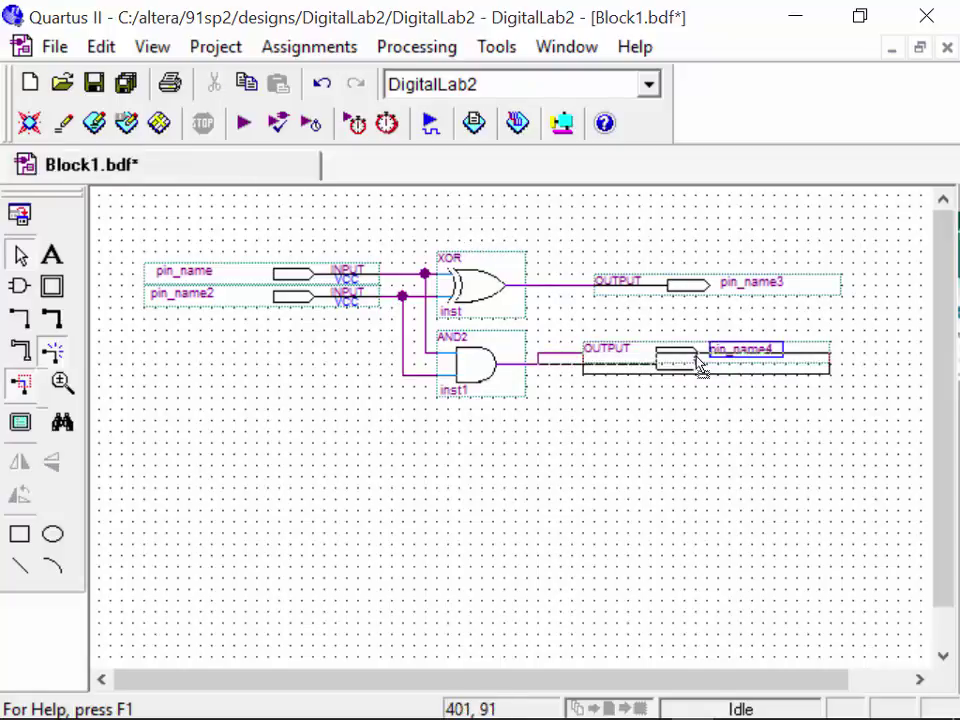
Rename the upper input pin A and the lower input pin B
left_click(193, 273)
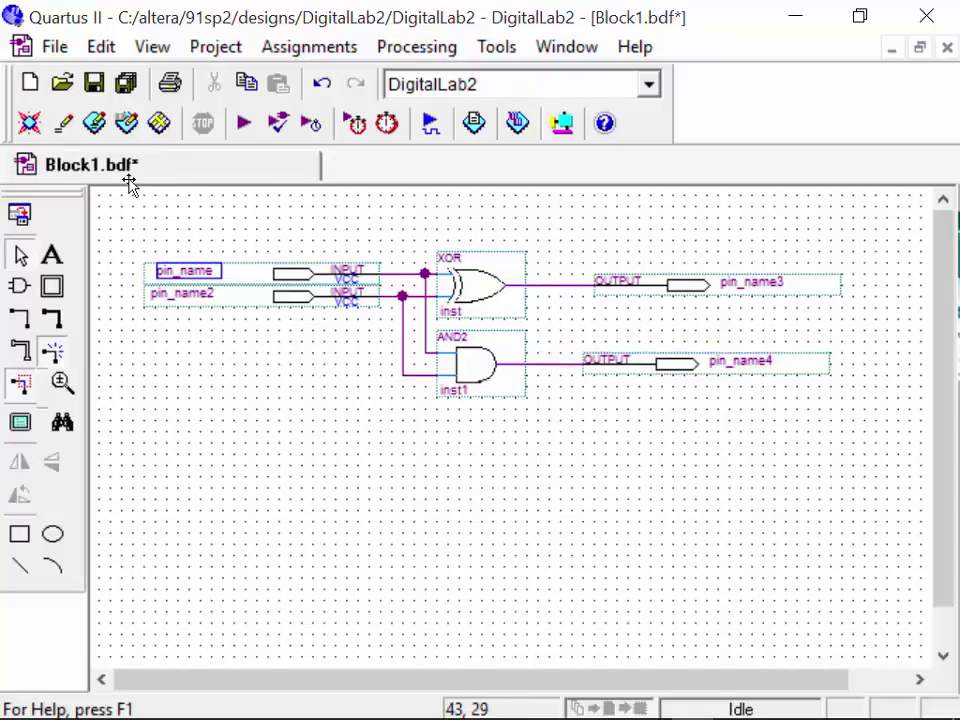
double_click(200, 271)
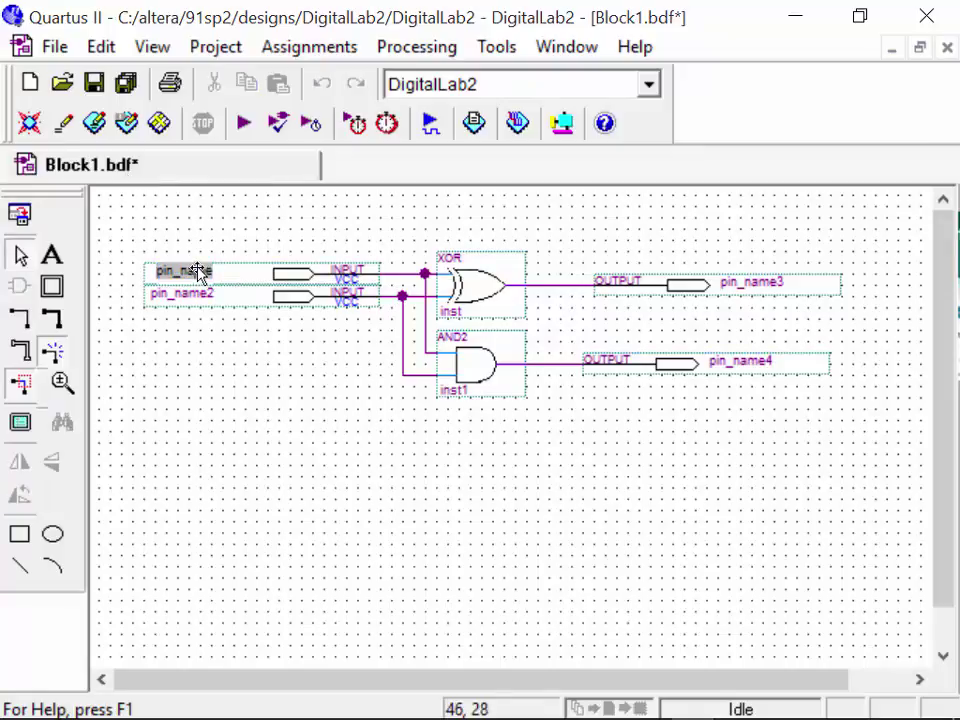
type("me")
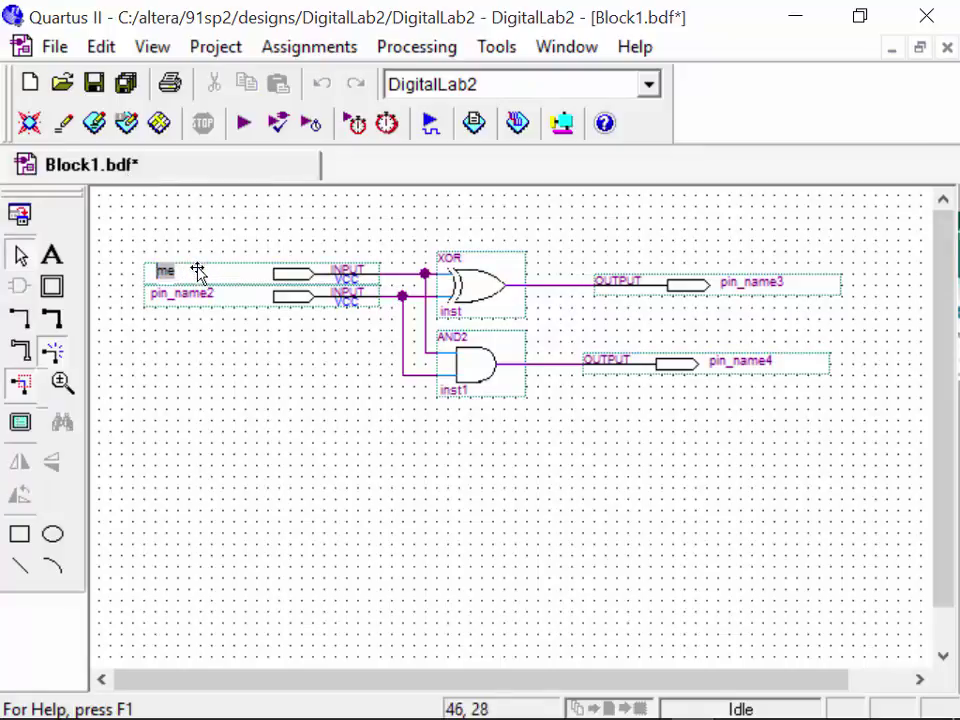
key("BackSpace")
key("BackSpace")
type("X")
key("Tab")
type("B")
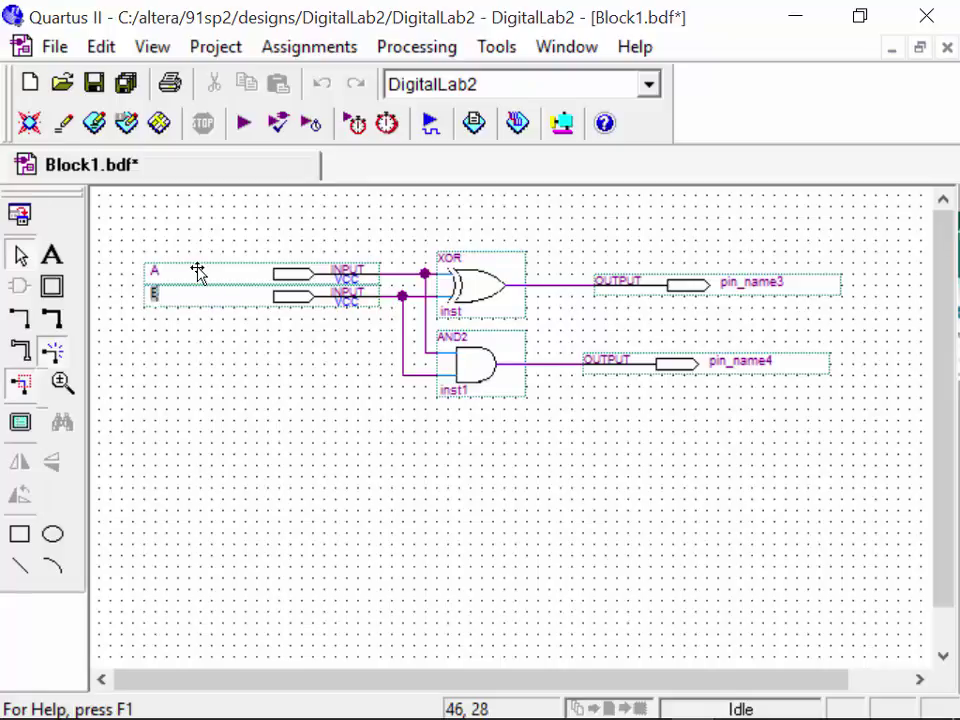
Rename the XOR gate's output pin Sum and the AND2 gate's output pin Cout
left_click(750, 281)
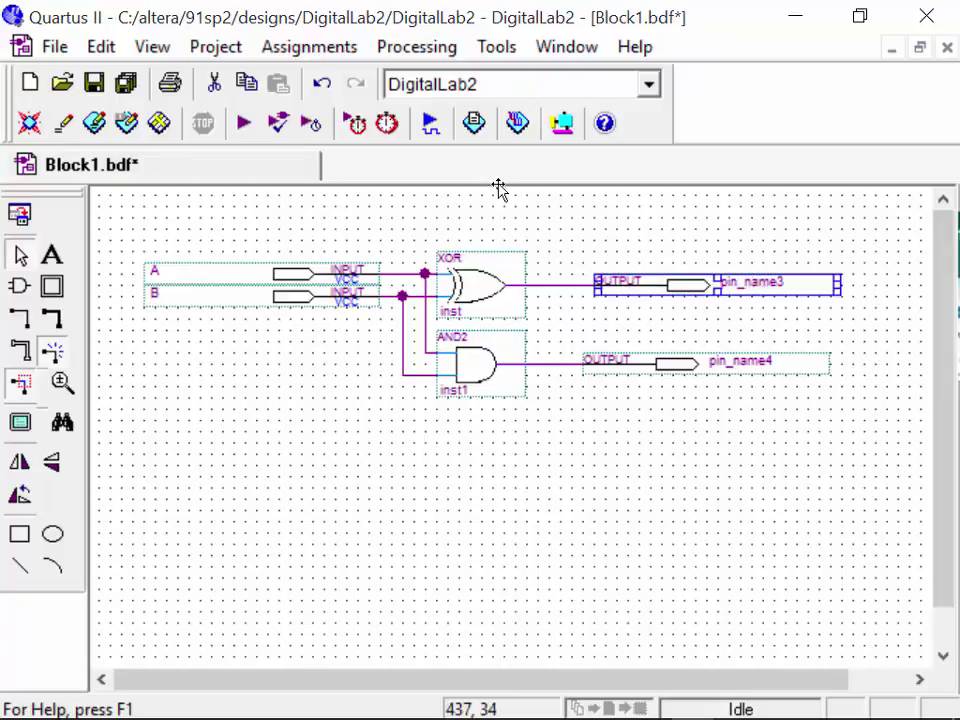
type("S")
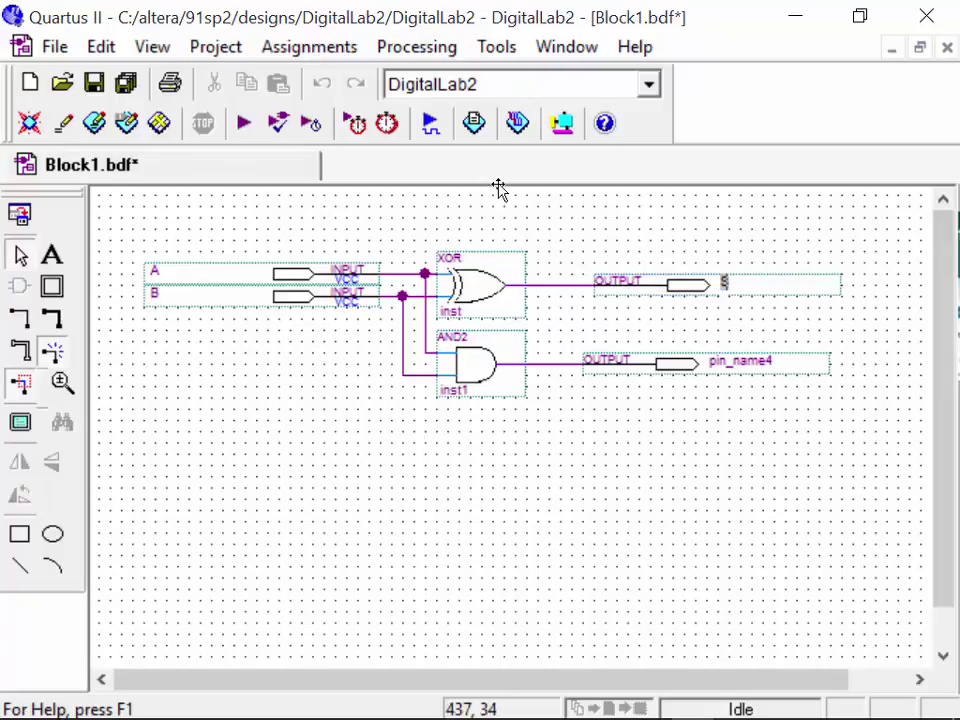
type("um")
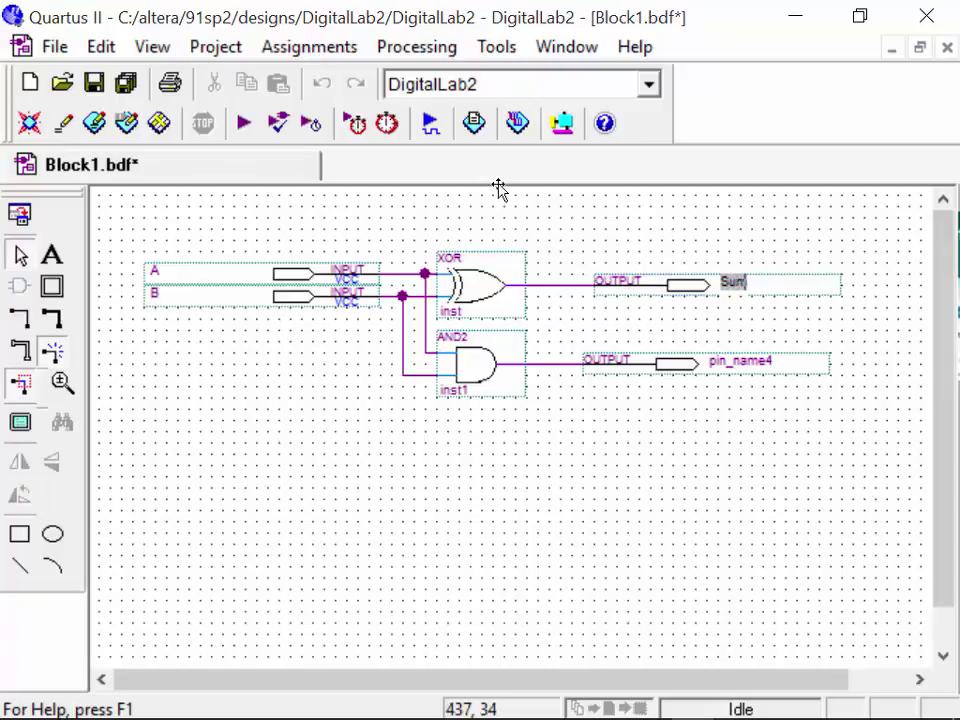
double_click(737, 360)
type("C")
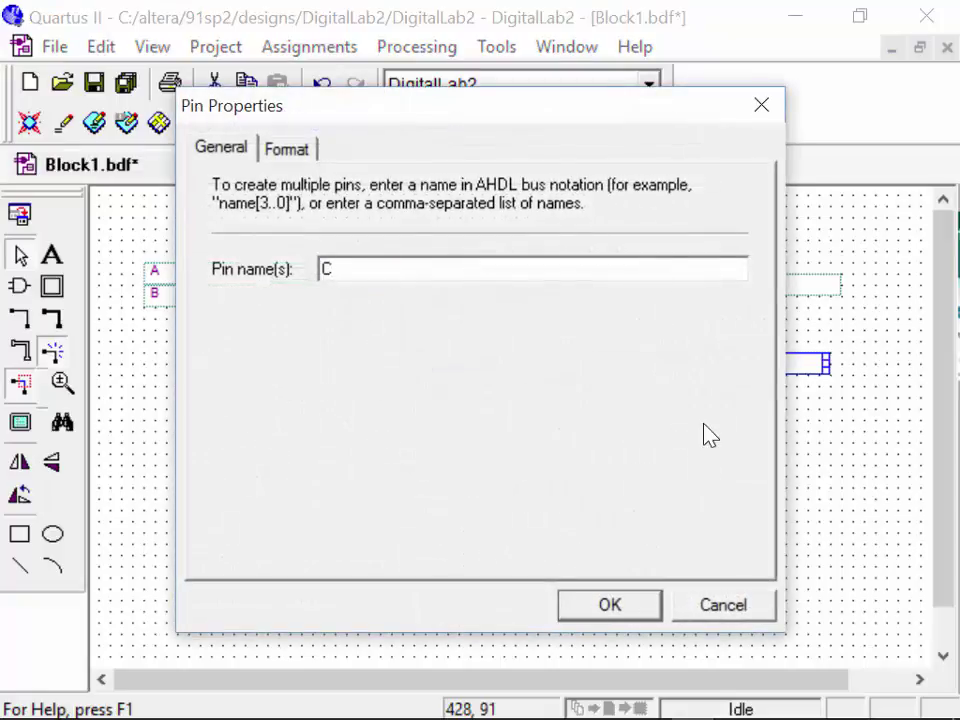
type("out")
key("Return")
left_click(512, 549)
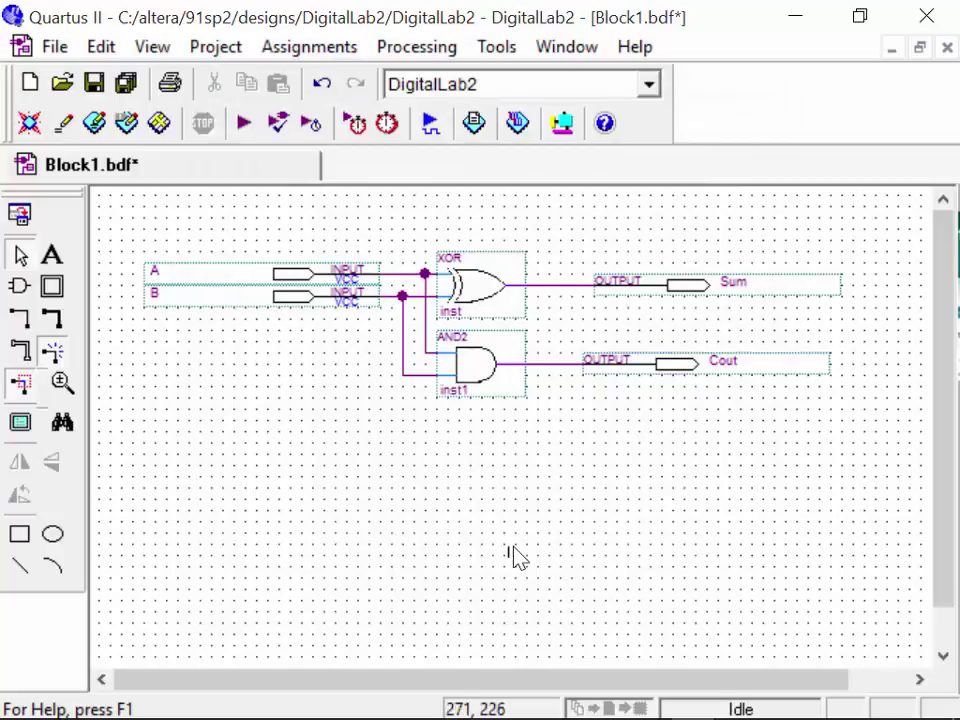
Switch to the Lab 2 Slides in PowerPoint, check the half adder schematic on slide 5, and return to Quartus II
mouse_move(472, 705)
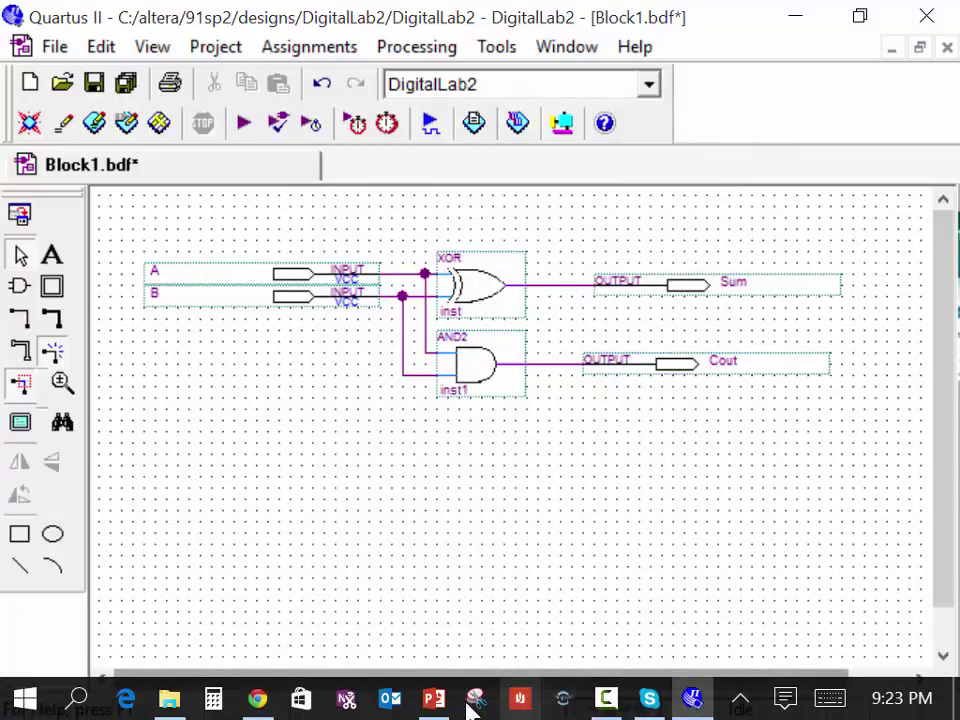
left_click(436, 698)
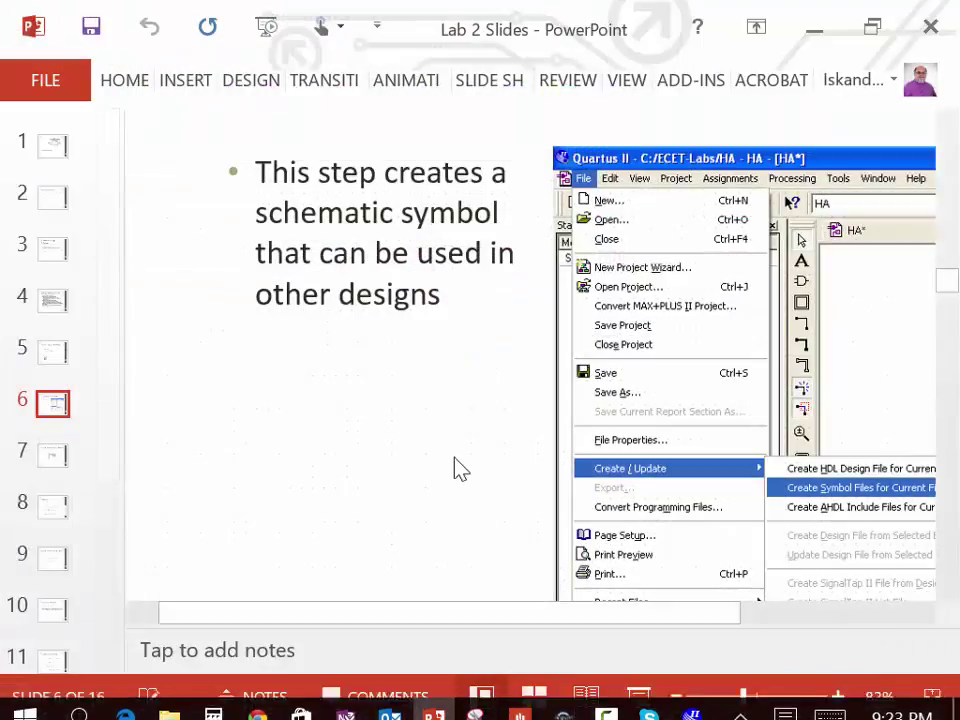
left_click(52, 355)
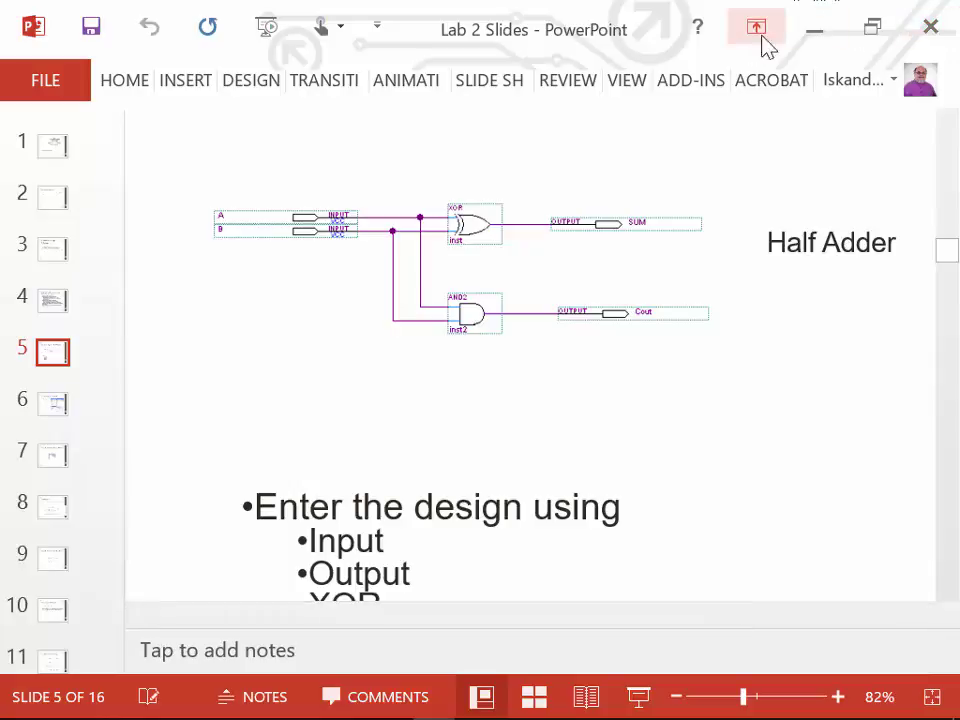
left_click(820, 30)
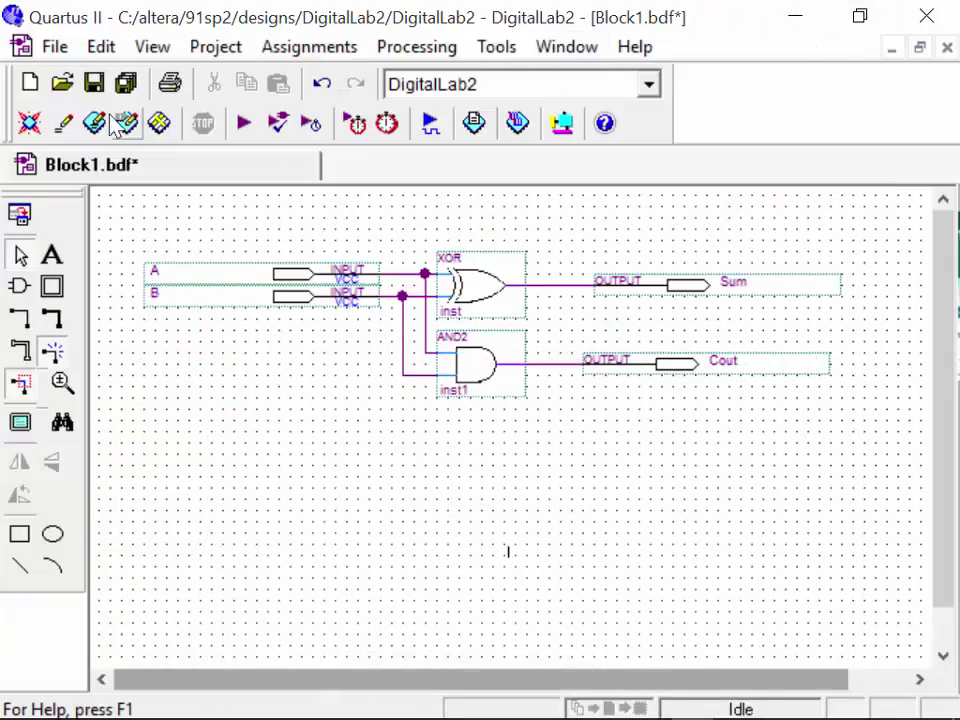
Save the schematic as the Block Diagram/Schematic File HA in the DigitalLab2 folder, keeping it added to the current project
left_click(55, 50)
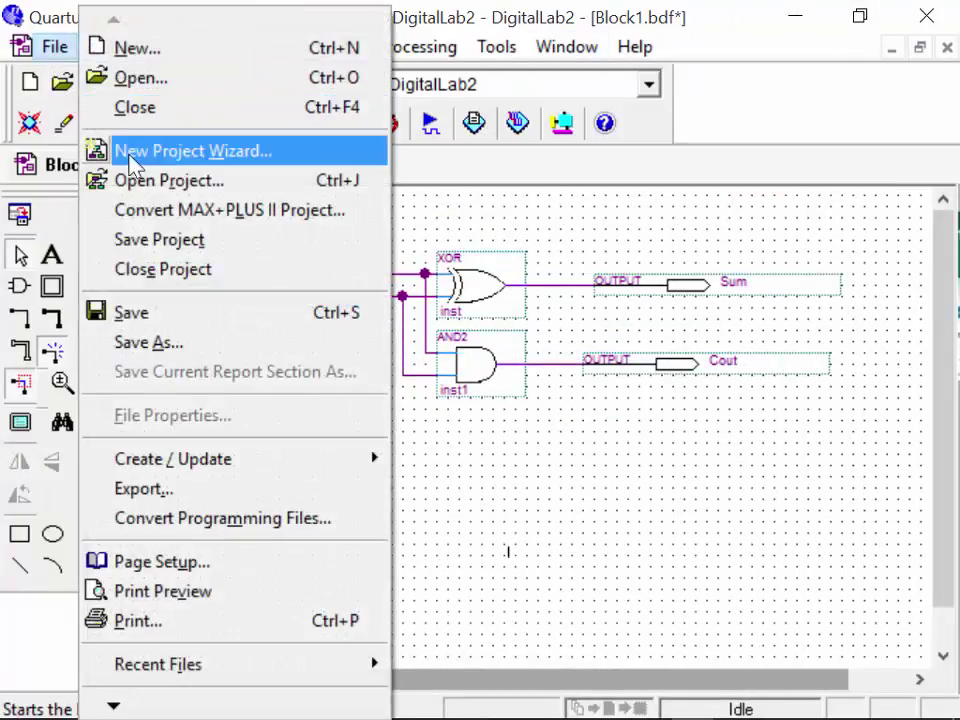
left_click(200, 345)
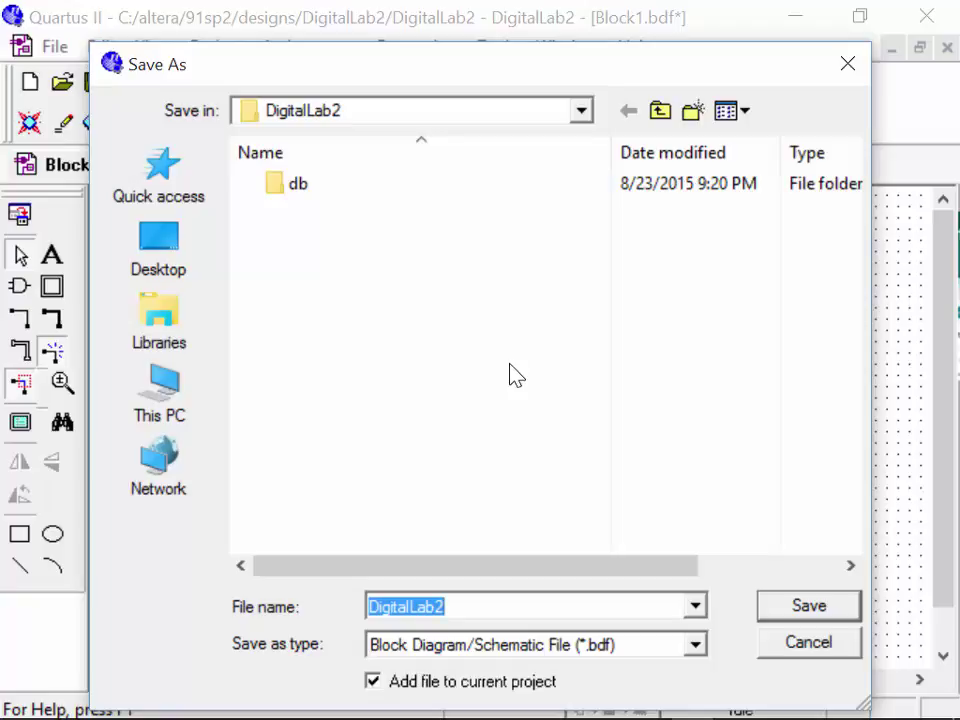
type("HA")
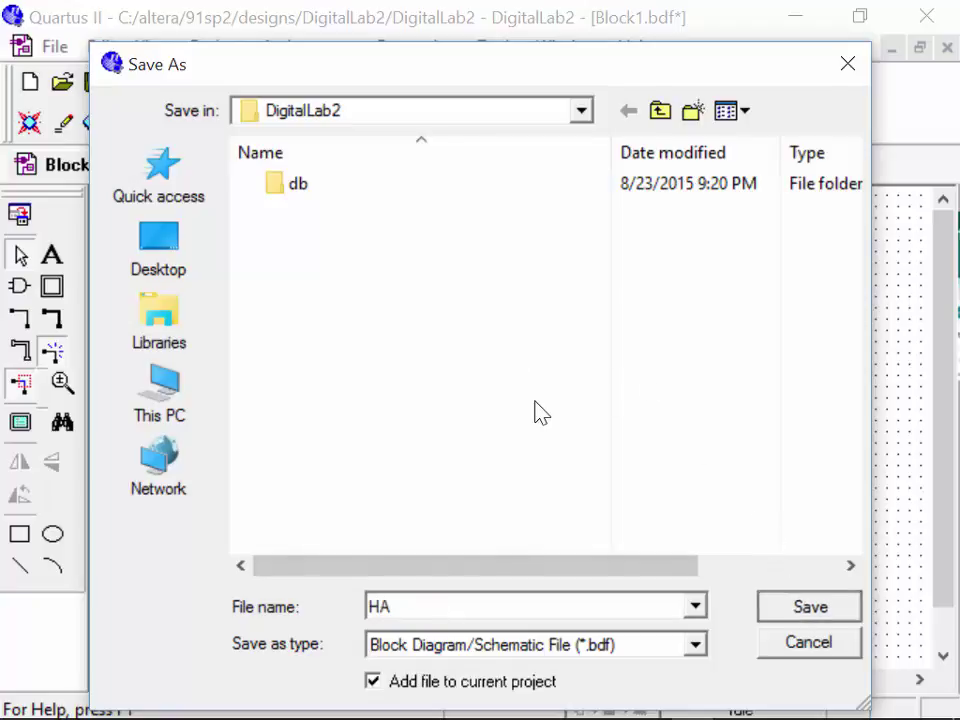
left_click(836, 606)
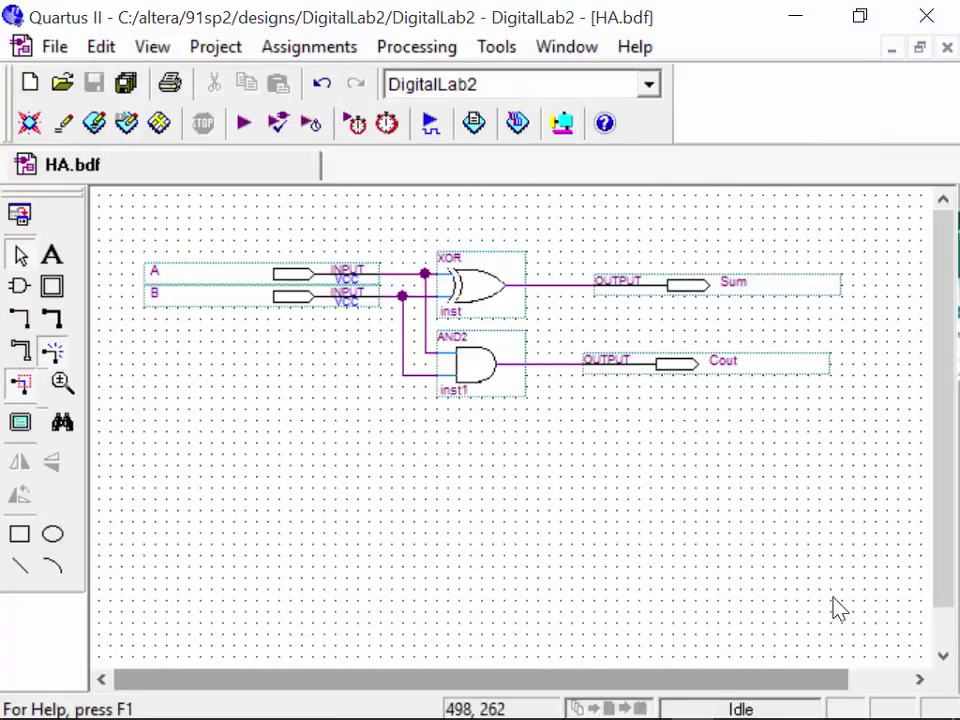
Create a symbol file for the current half adder schematic, saved as HA in the DigitalLab2 folder
left_click(53, 56)
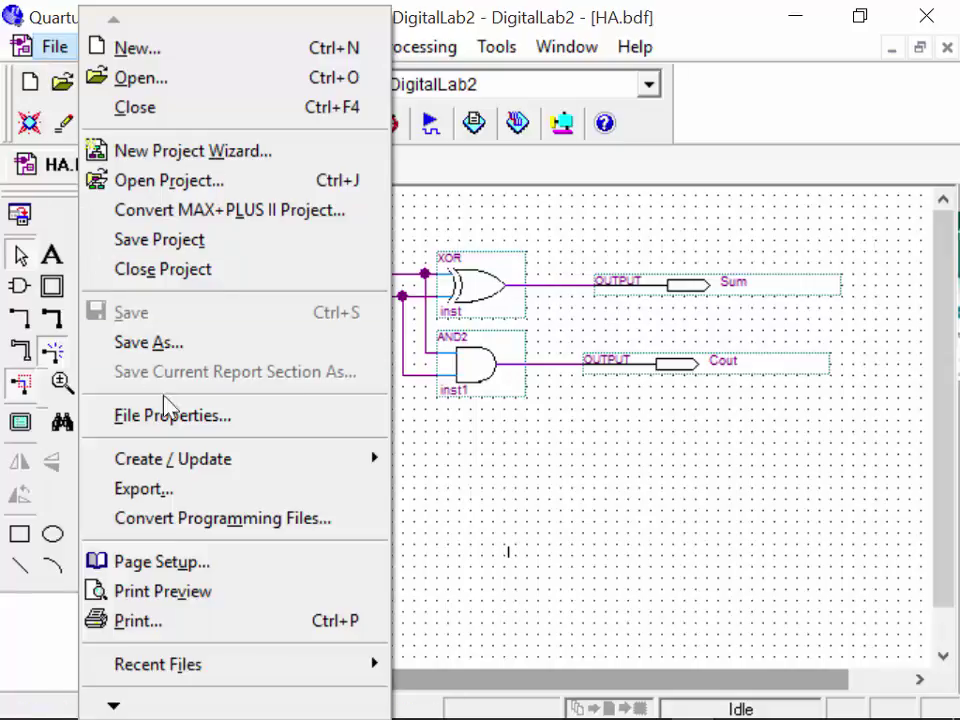
mouse_move(274, 463)
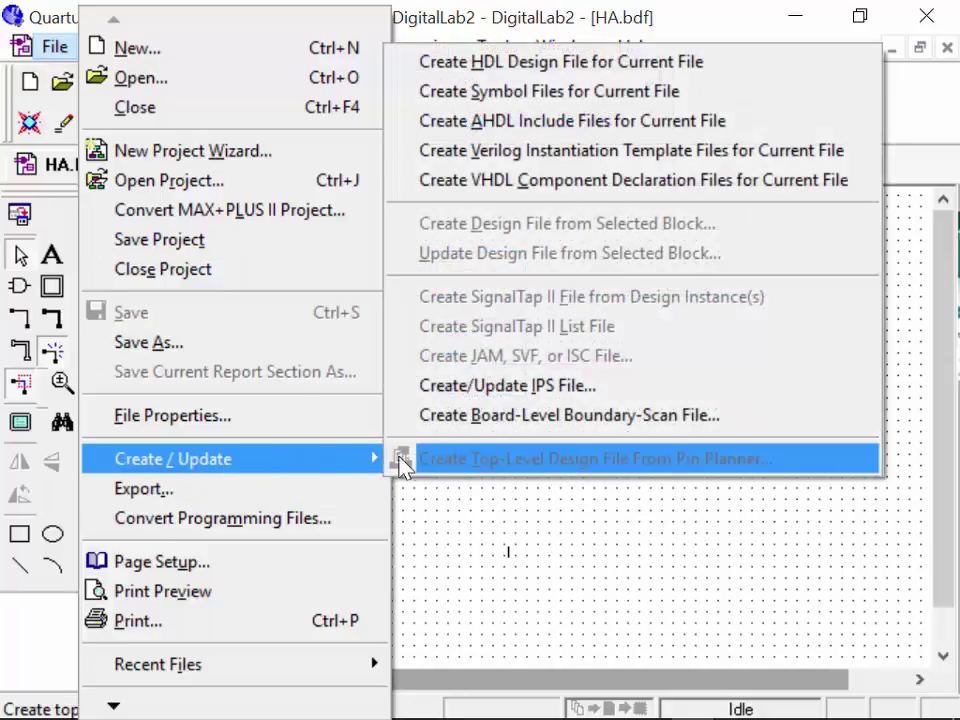
left_click(617, 96)
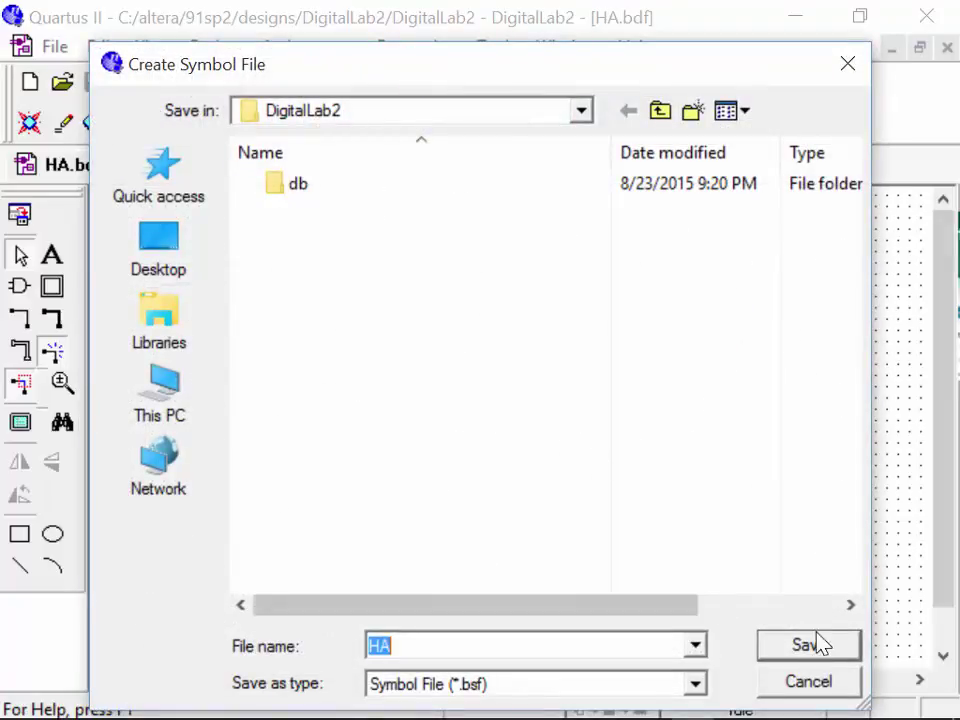
left_click(838, 645)
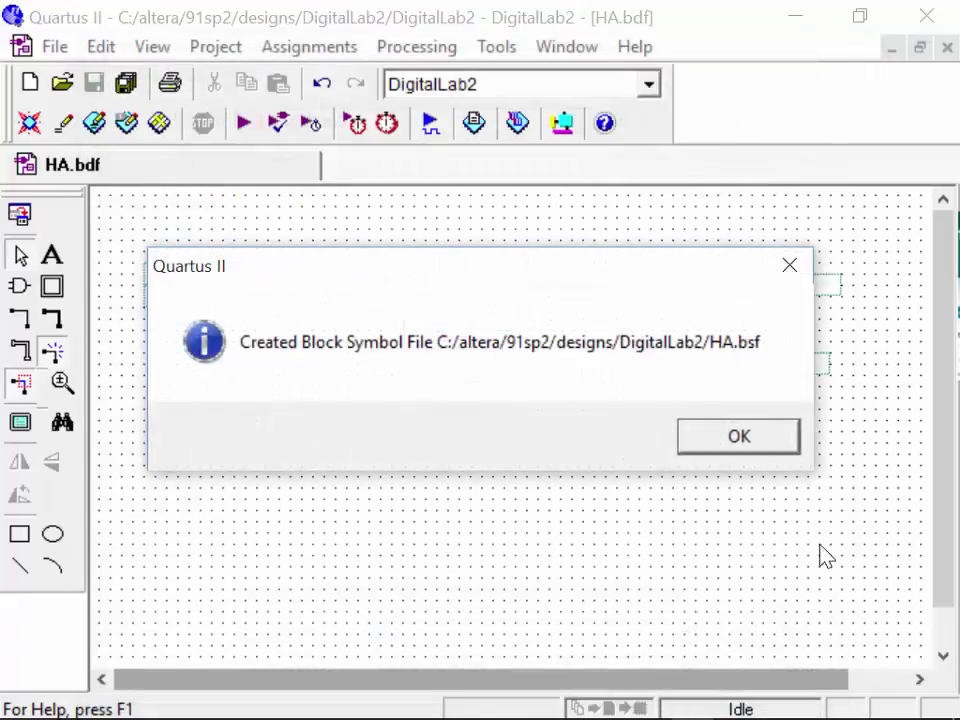
key("Return")
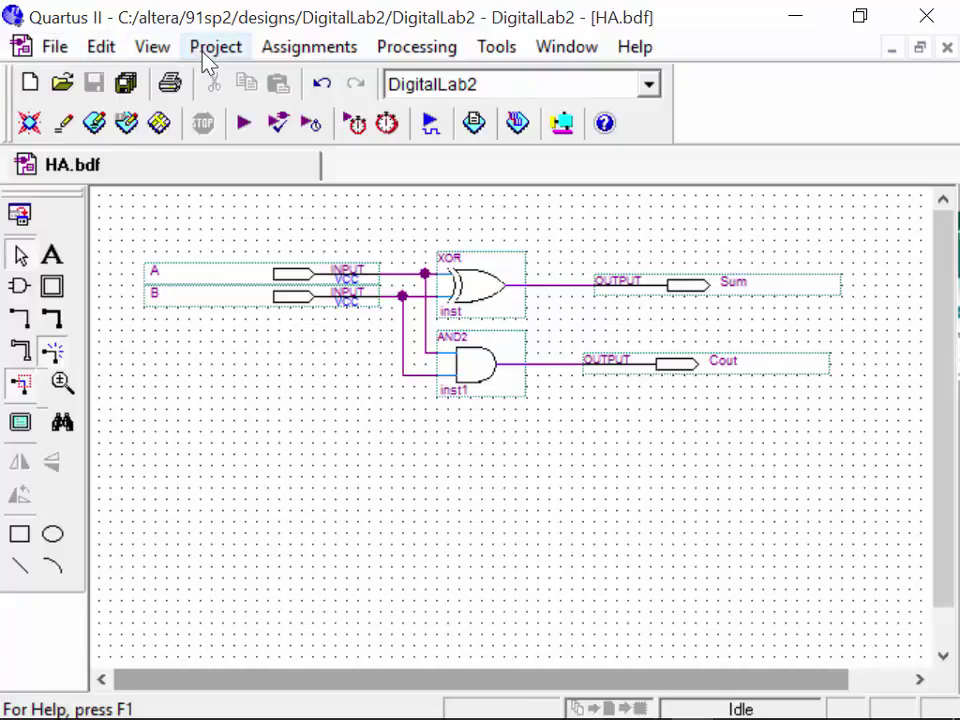
left_click(290, 48)
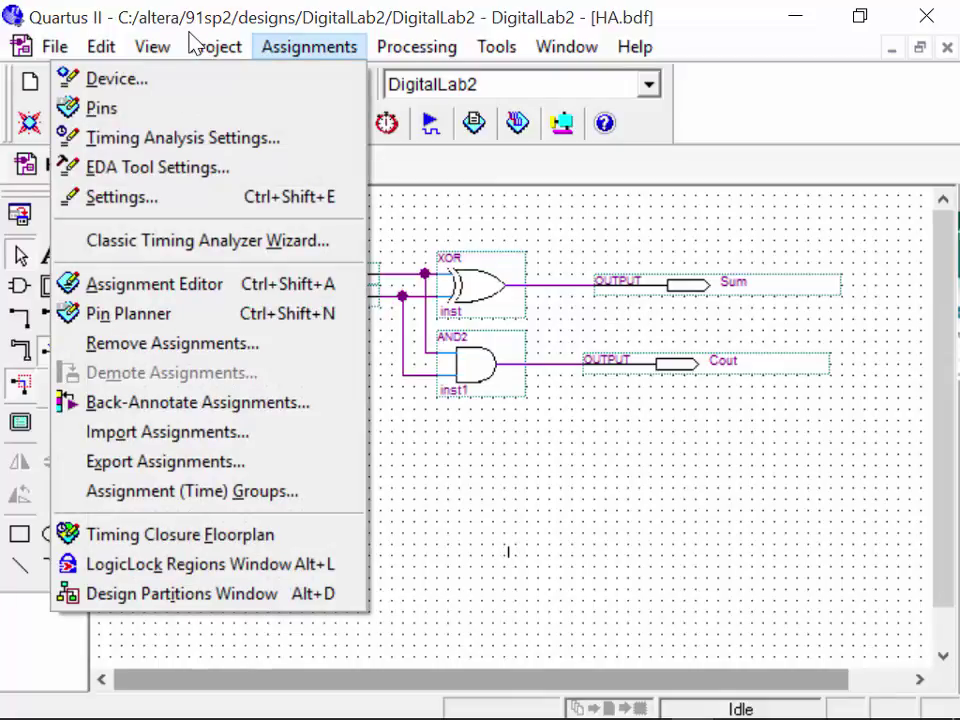
mouse_move(107, 58)
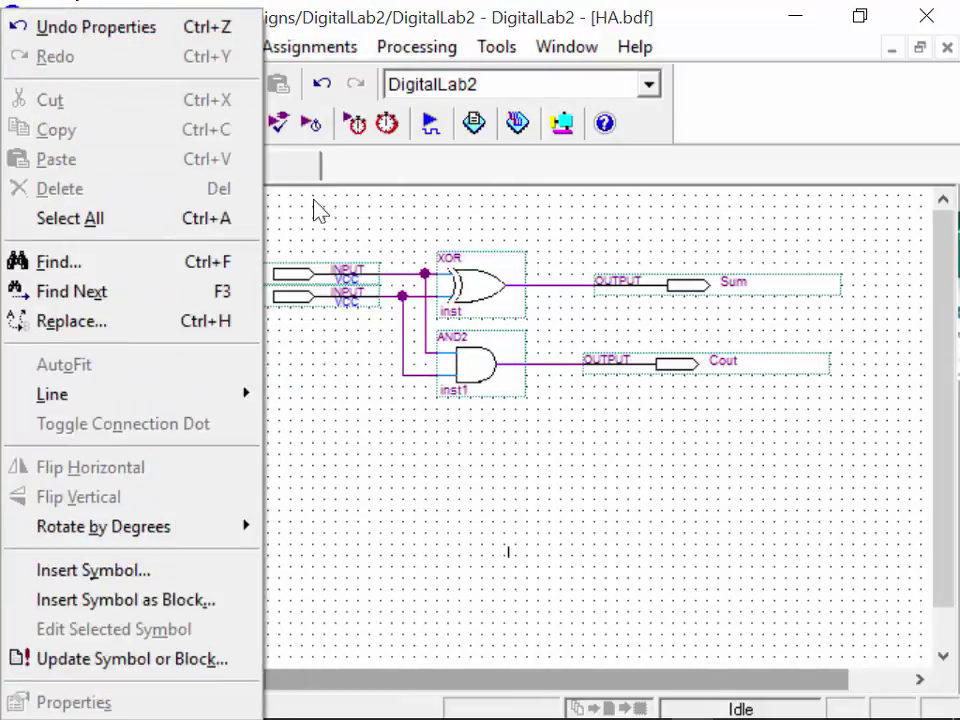
left_click(293, 224)
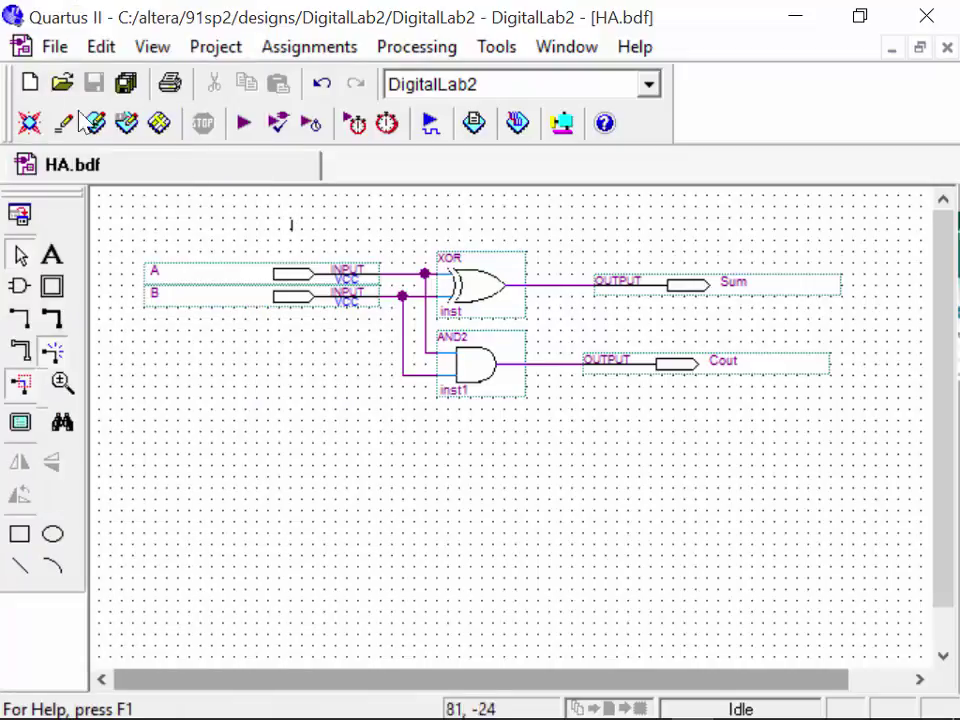
left_click(62, 47)
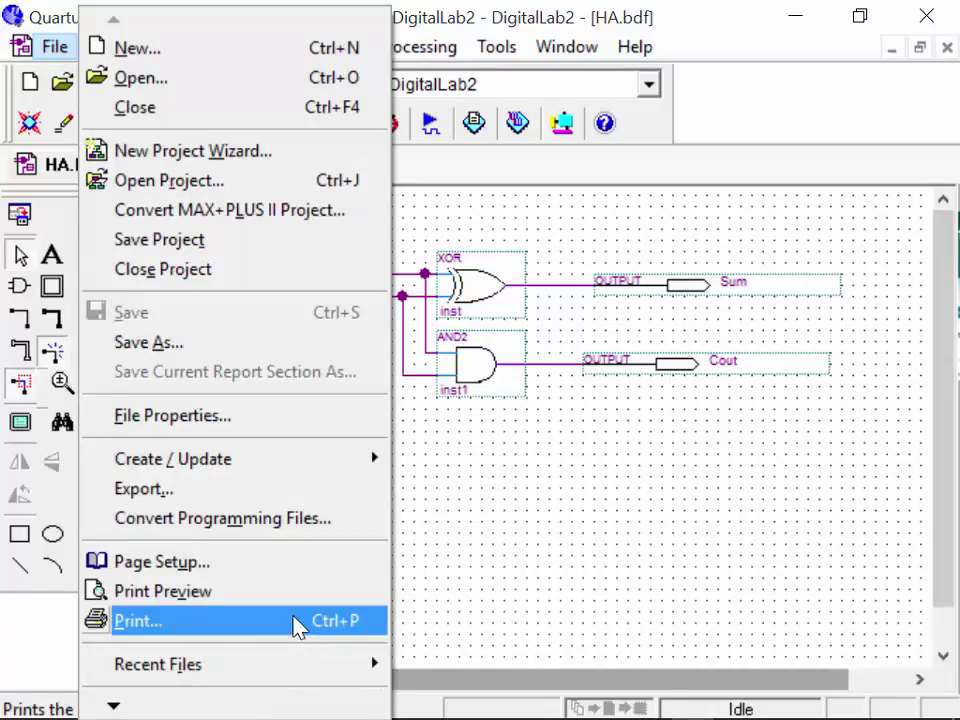
left_click(378, 10)
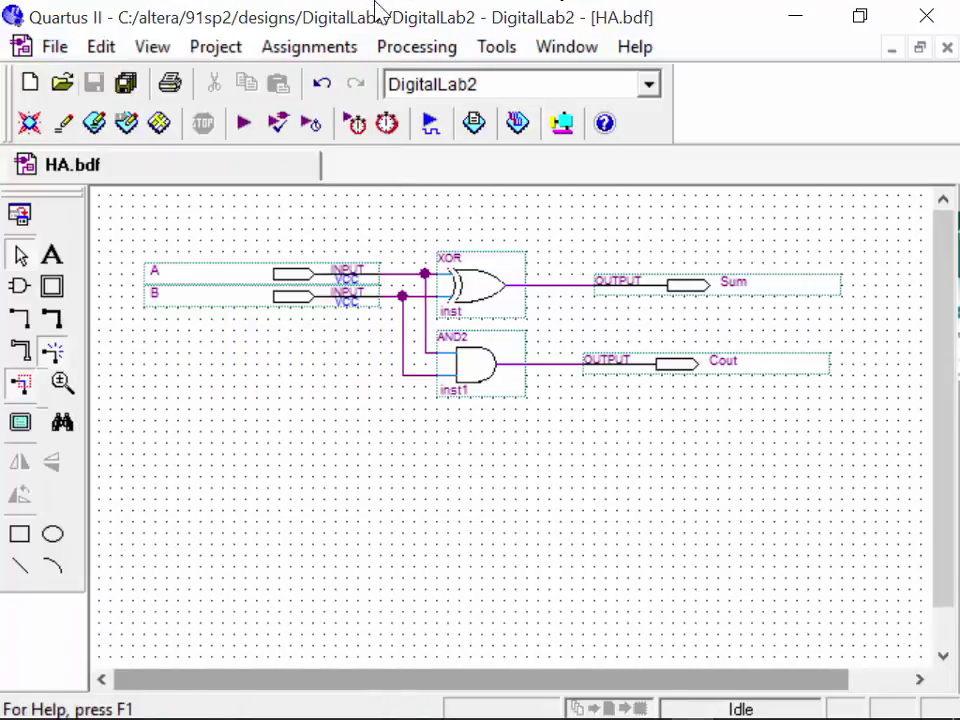
Set the HA schematic as the project's top-level entity and run a full compilation
left_click(216, 46)
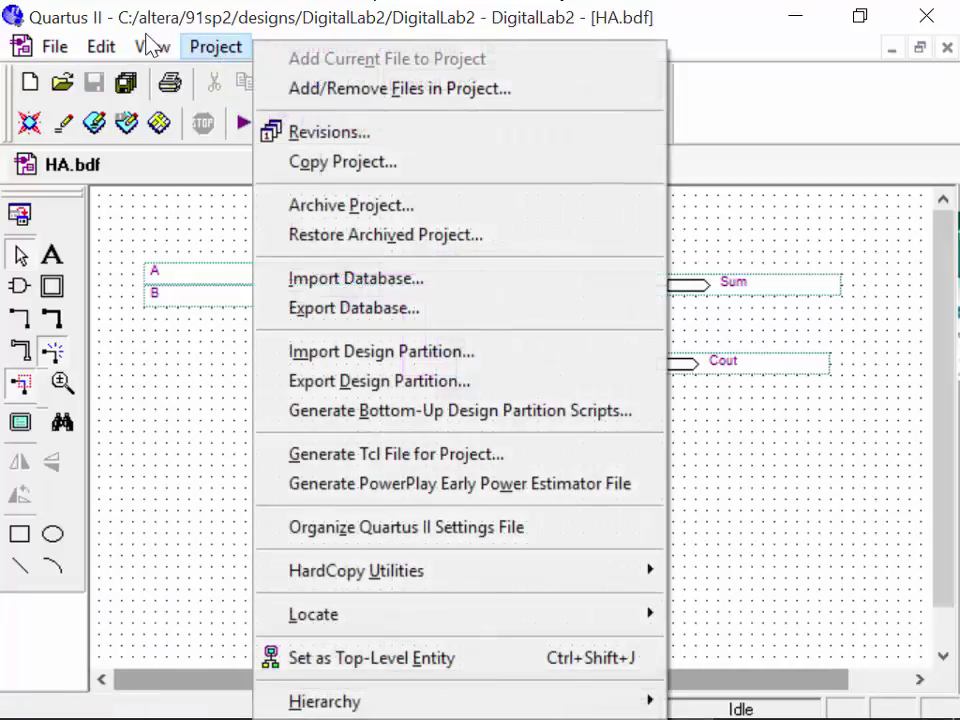
left_click(353, 660)
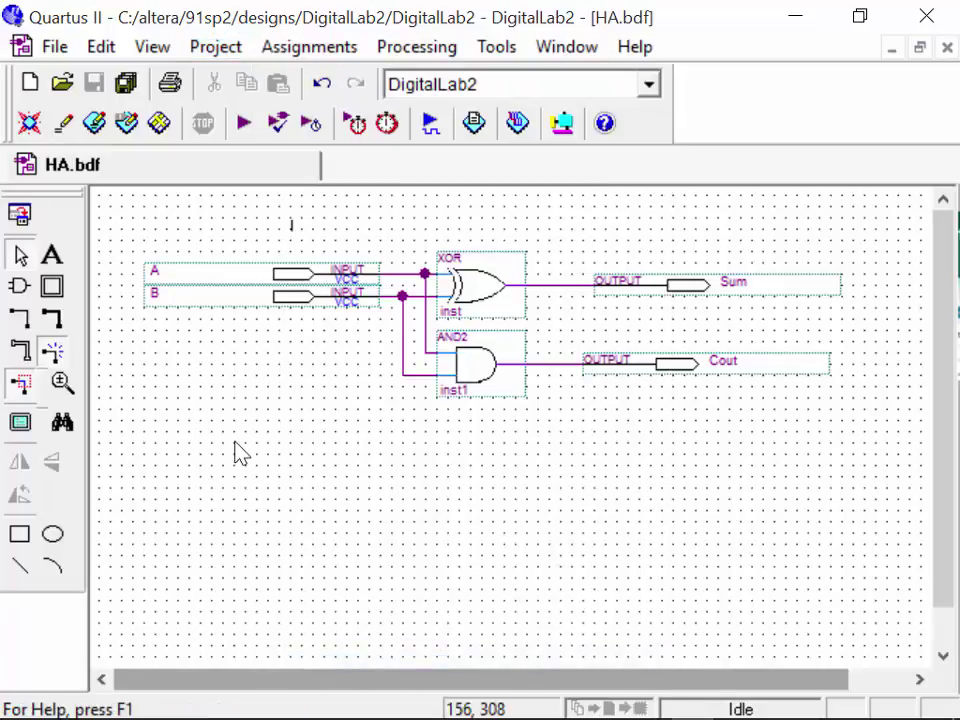
left_click(168, 86)
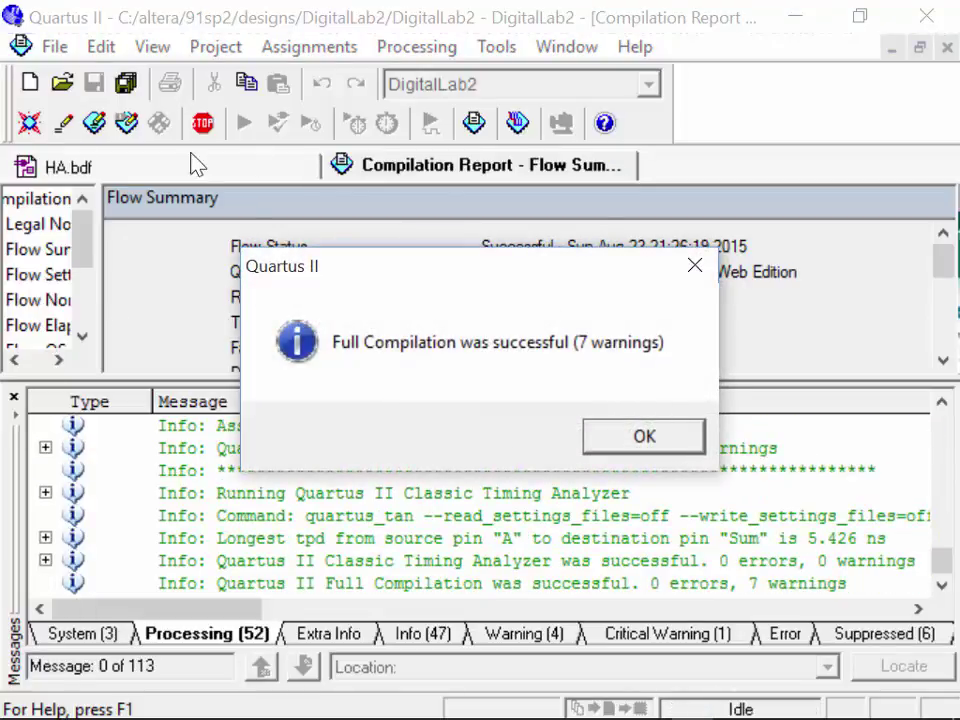
left_click(703, 445)
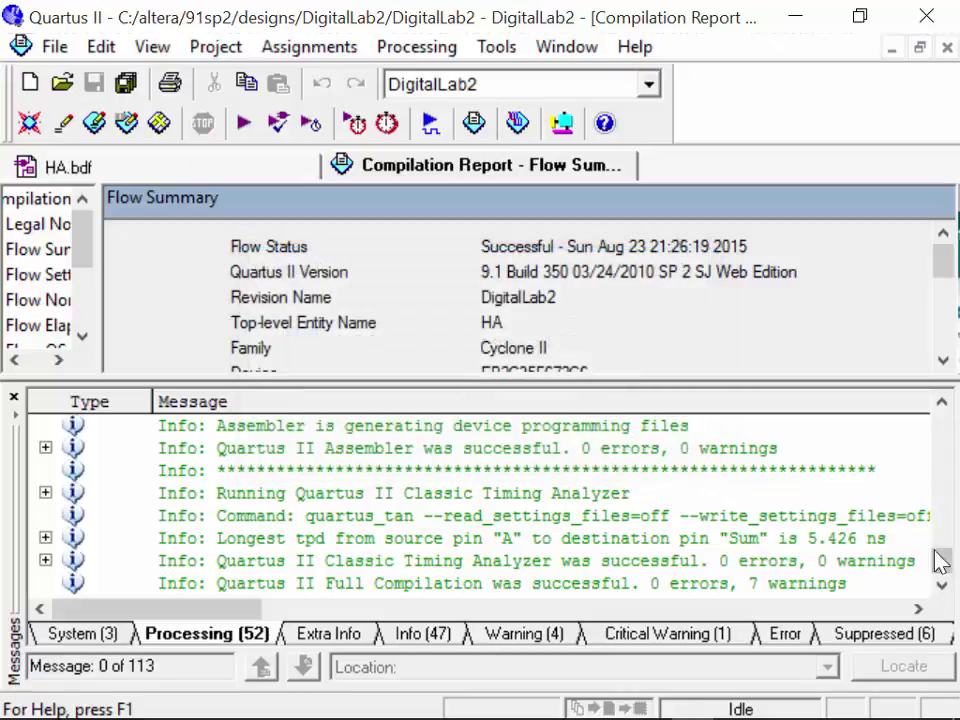
Review the compilation messages from the start, expanding the ignored-assignments warning and checking the other warnings
left_click_drag(945, 562, 945, 392)
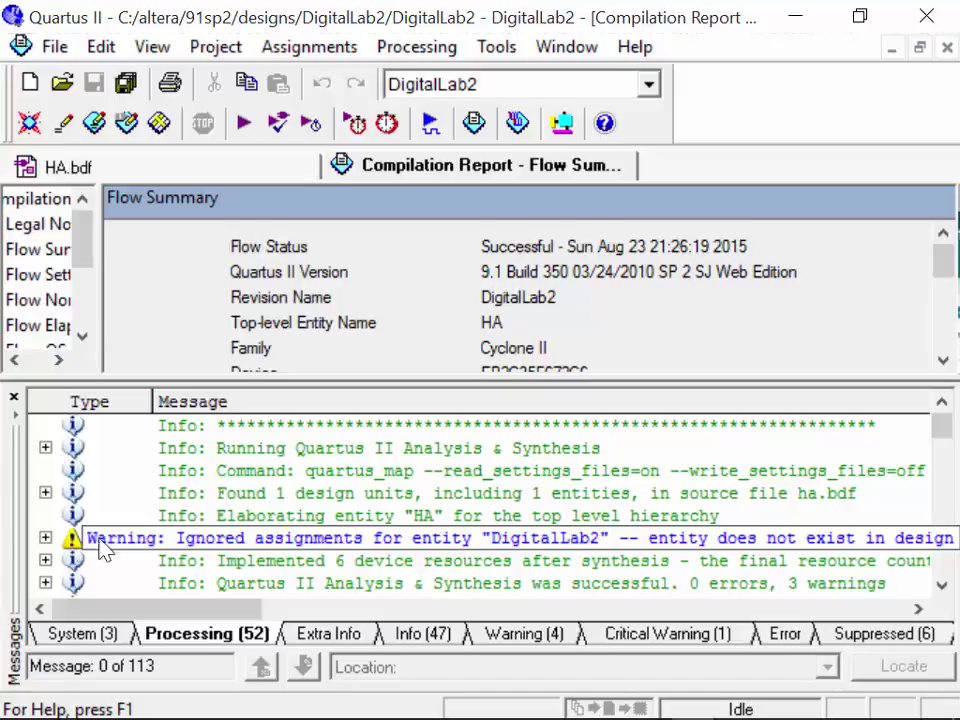
left_click(45, 539)
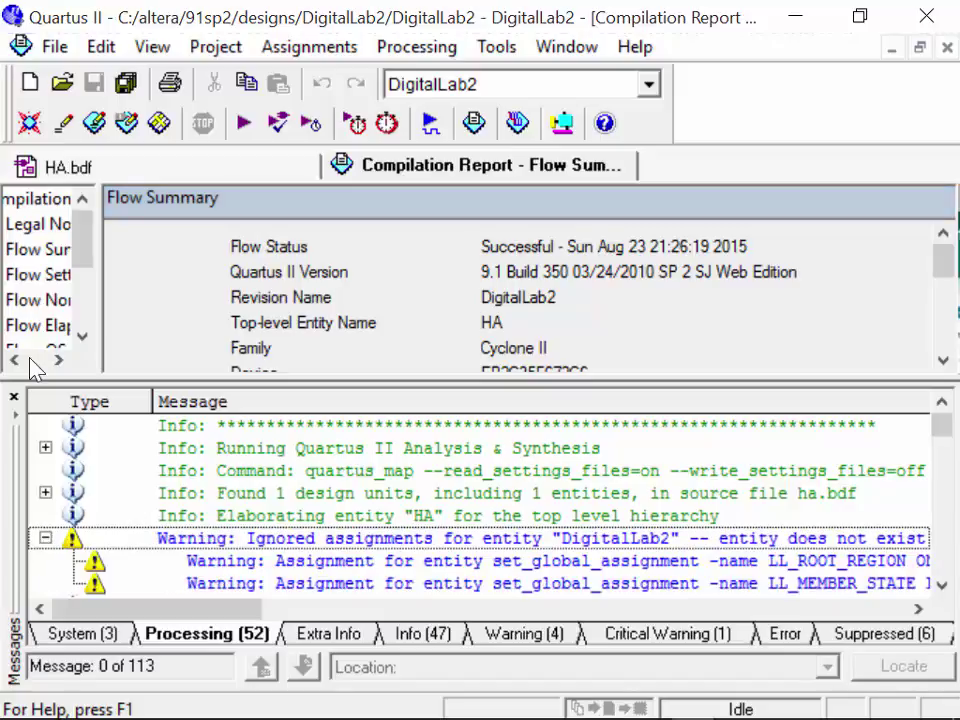
left_click(940, 588)
left_click(940, 588)
scroll(624, 403, "down", 3)
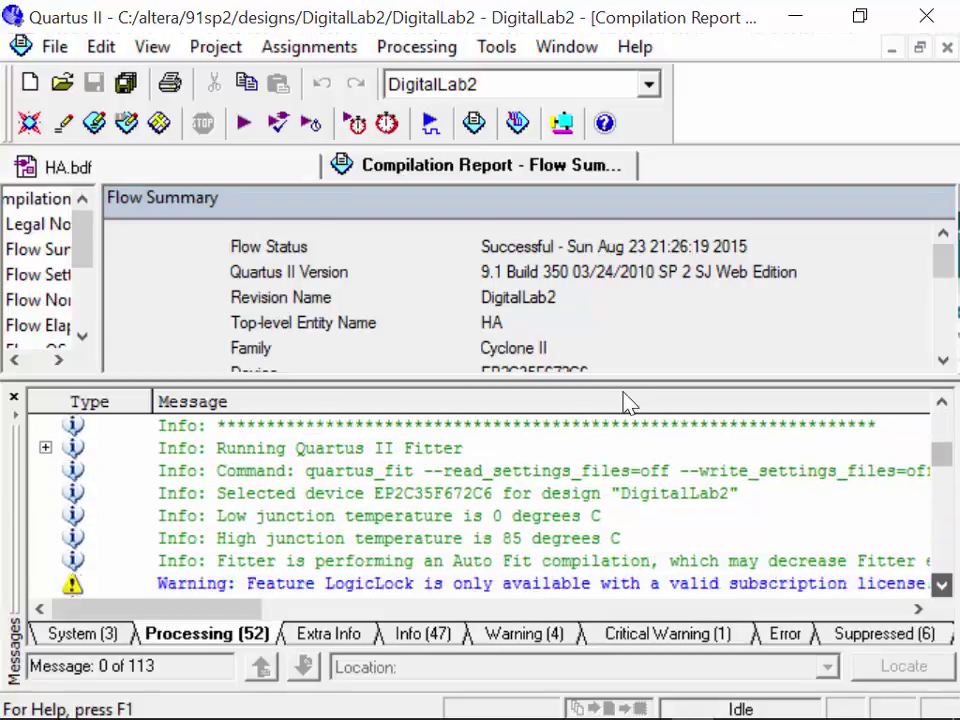
scroll(624, 403, "down", 2)
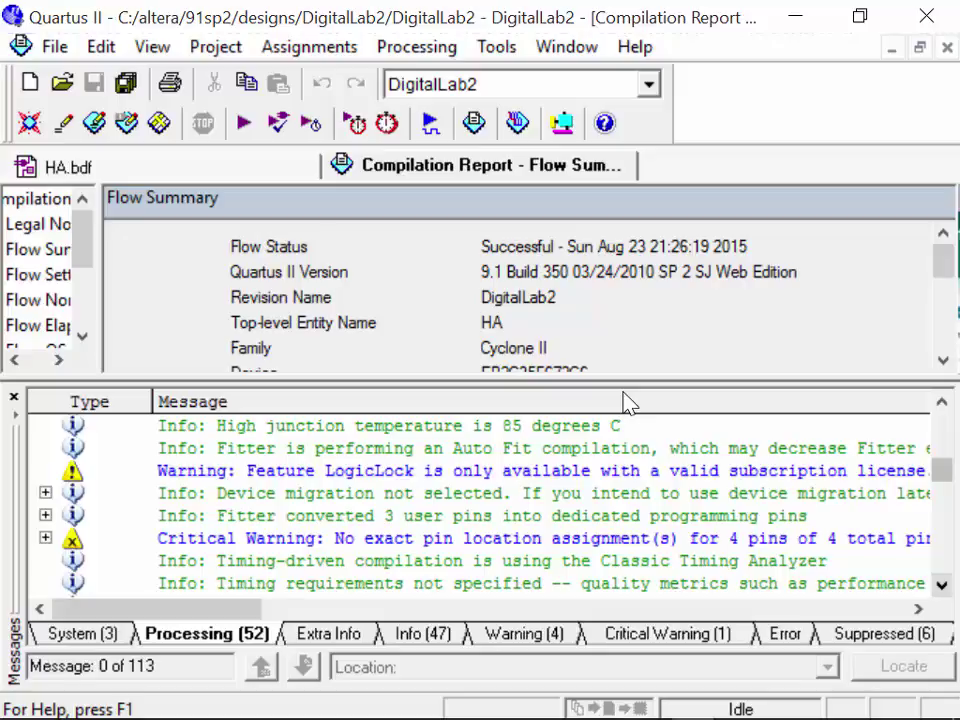
scroll(625, 403, "down", 2)
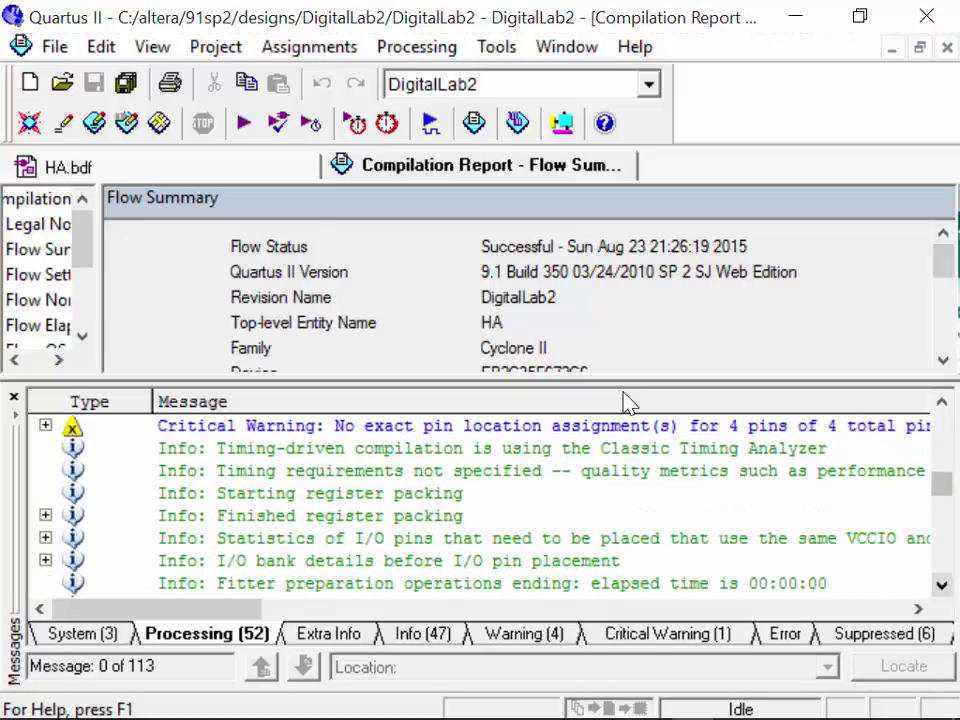
scroll(625, 403, "down", 5)
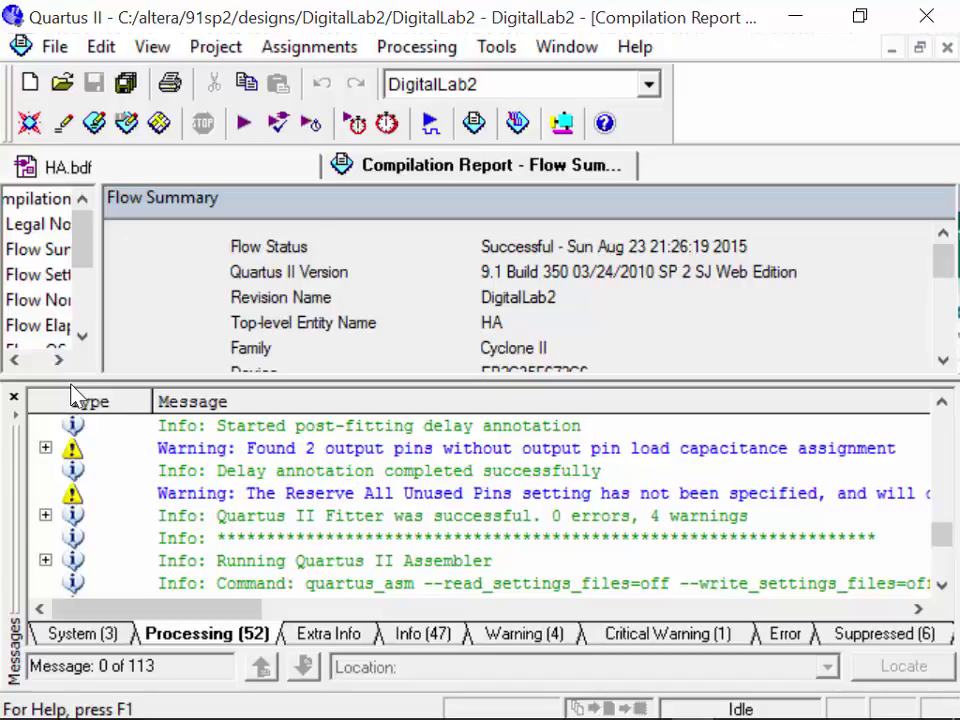
Create a new Vector Waveform File and close the compilation message area to enlarge the waveform editor
left_click(28, 86)
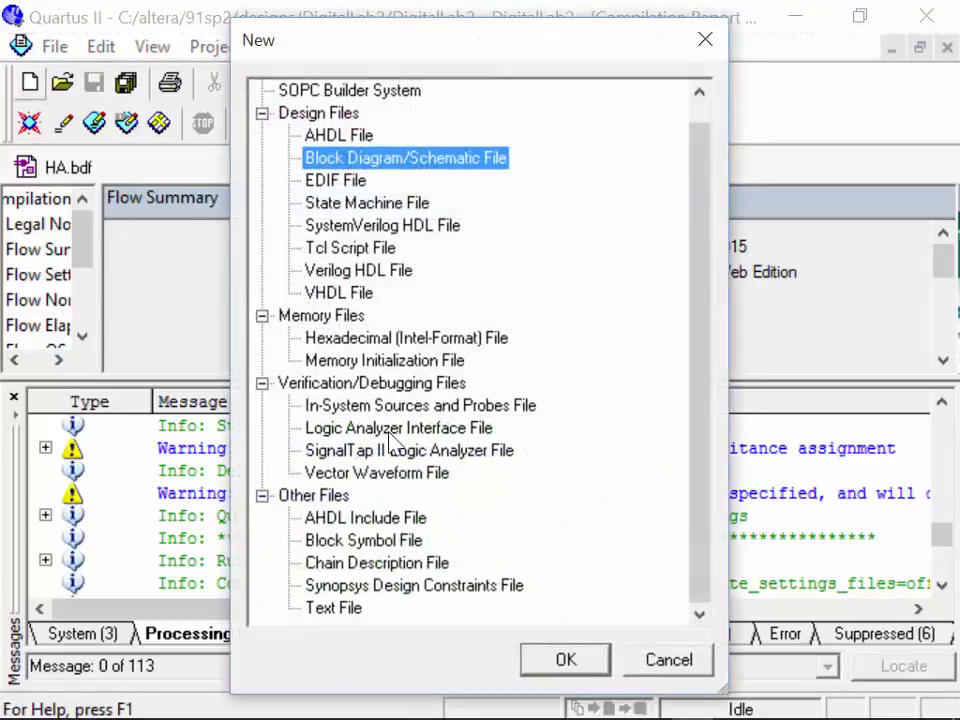
left_click(382, 474)
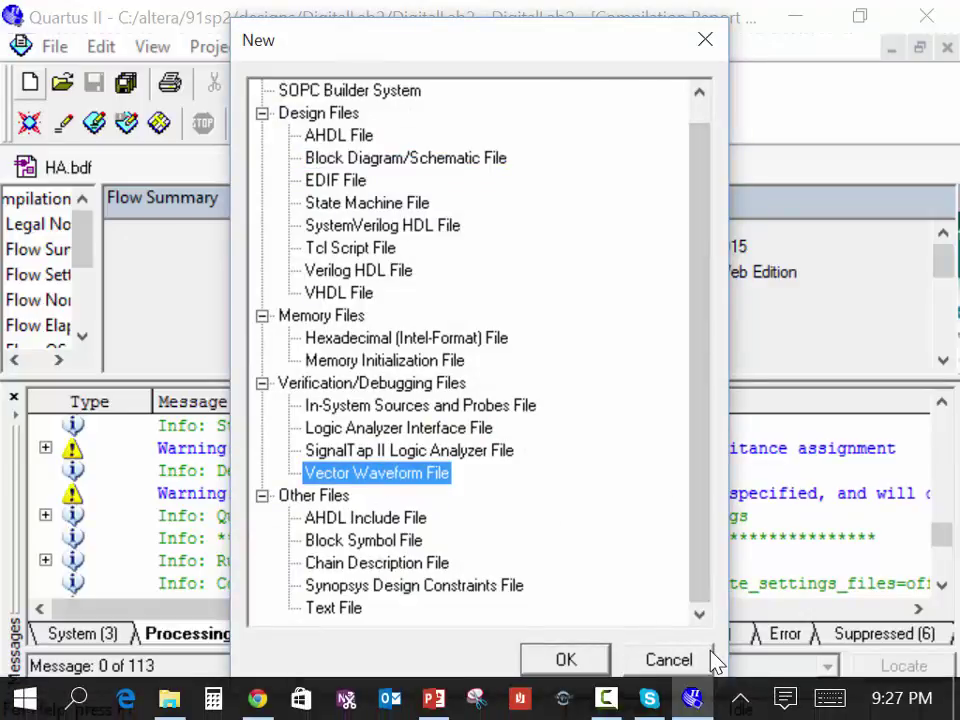
left_click(566, 660)
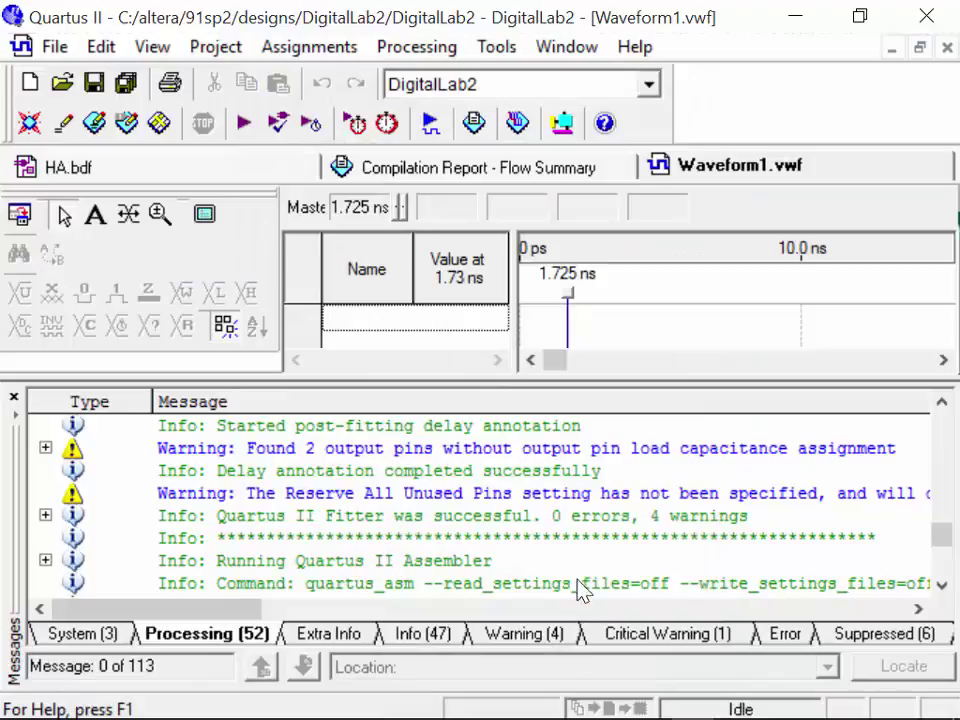
left_click(14, 397)
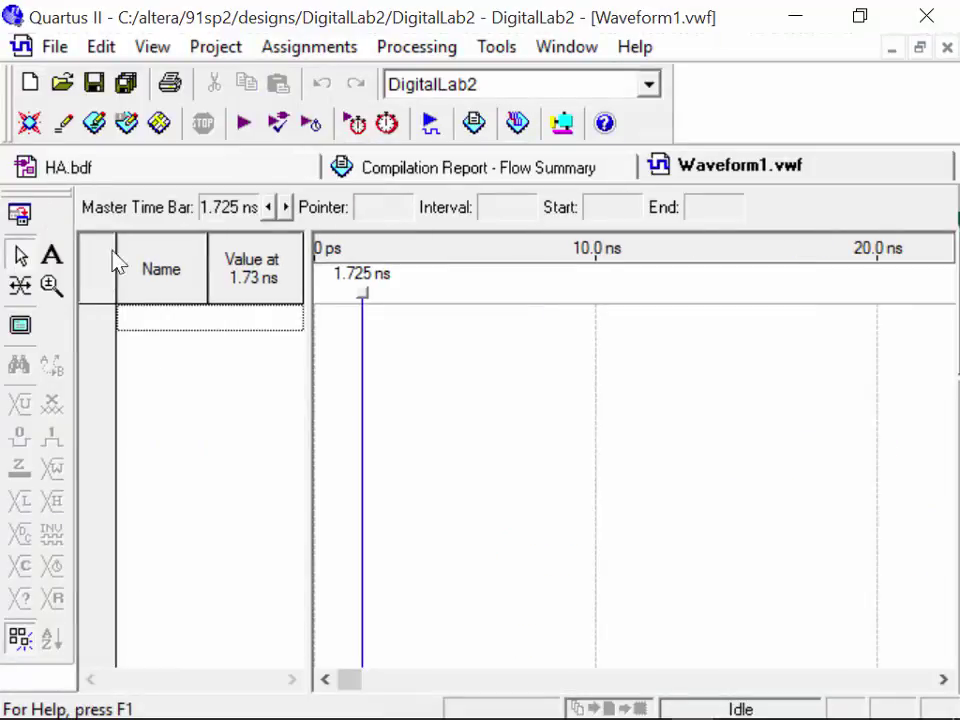
Set the waveform's end time to 5 us
left_click(100, 47)
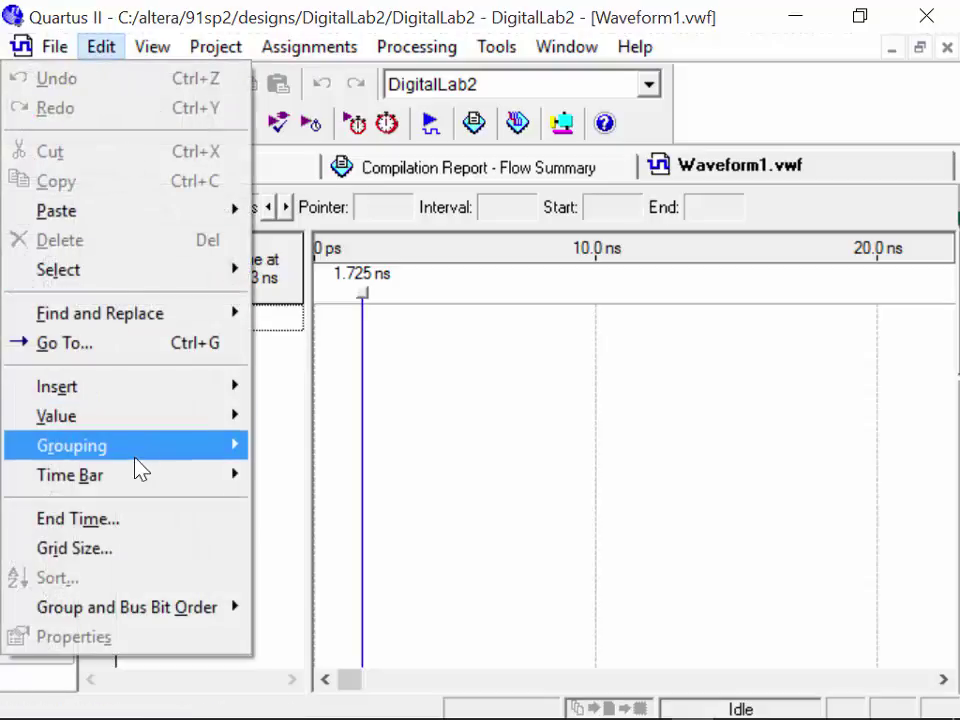
left_click(120, 522)
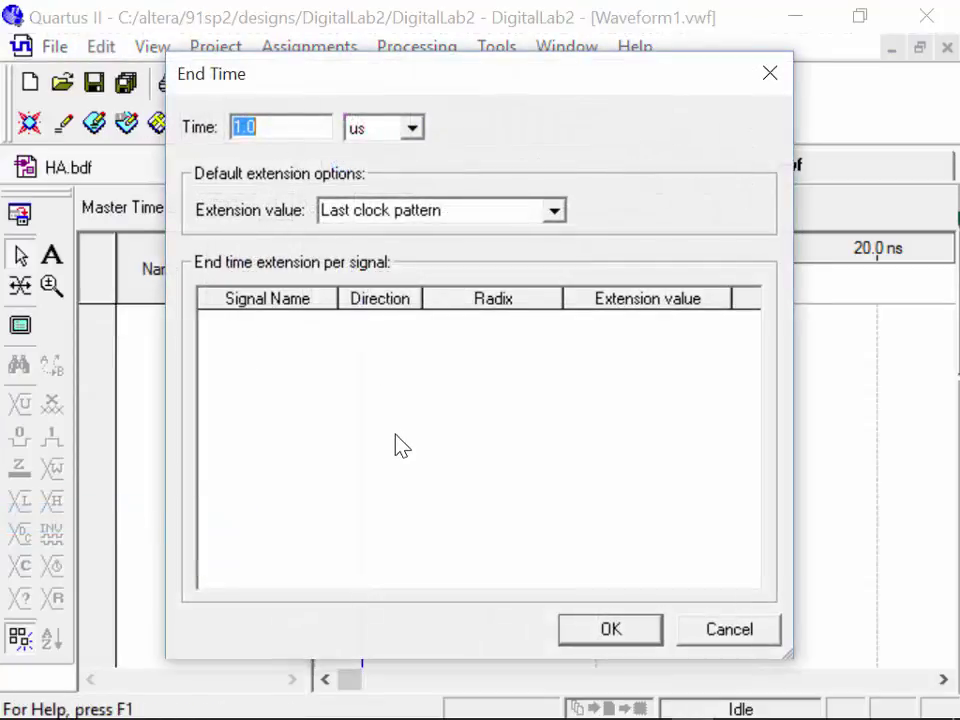
type("5")
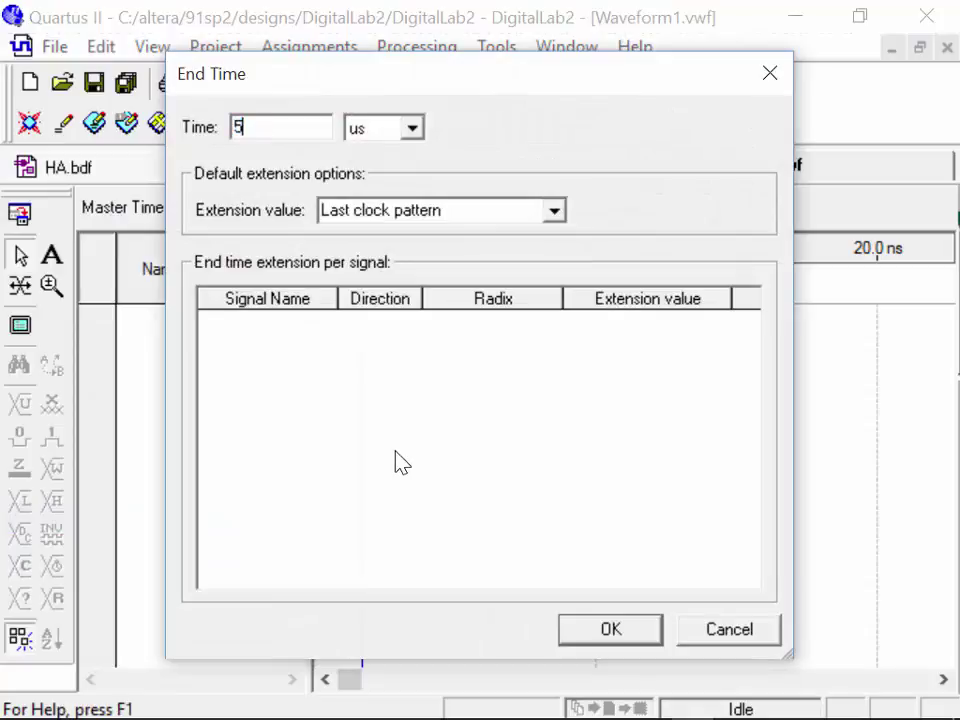
key("Return")
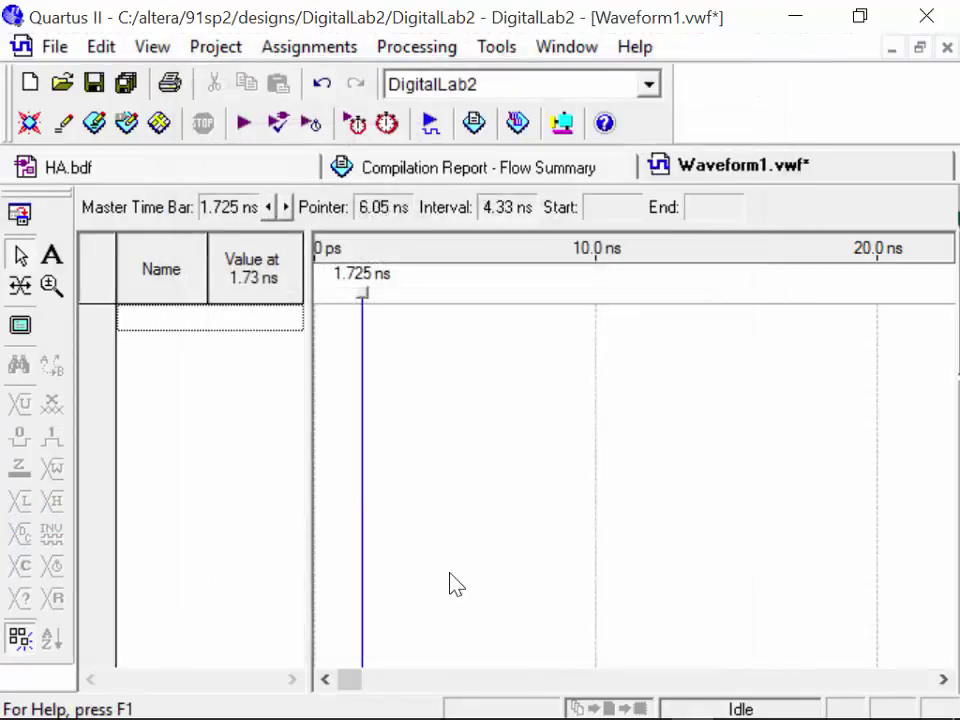
Set the waveform's grid size to a time period of 50 ns
left_click(111, 48)
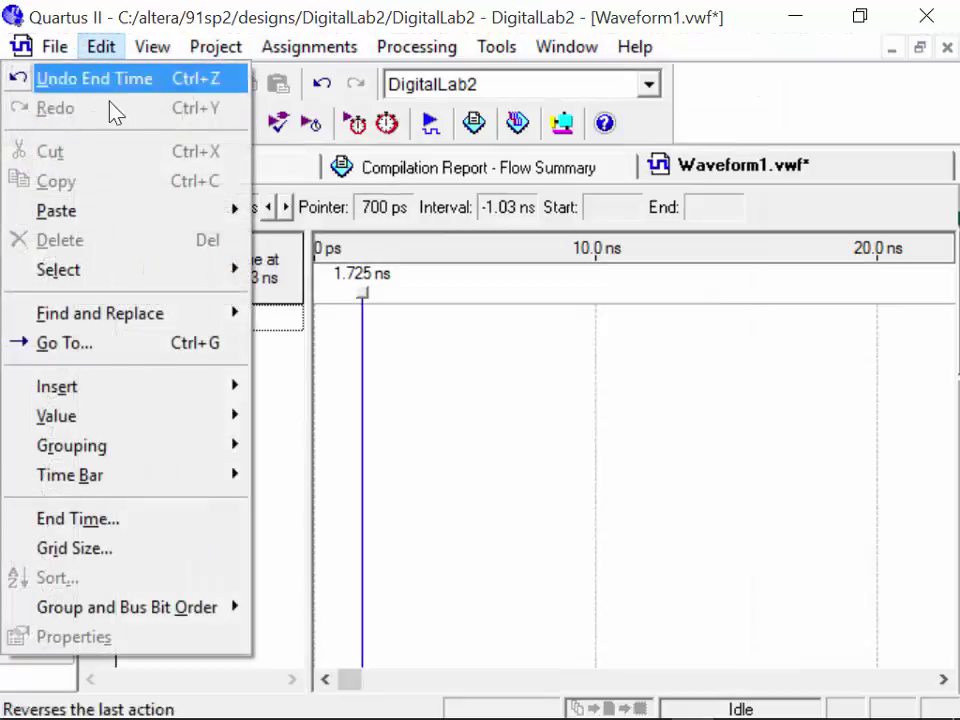
left_click(104, 550)
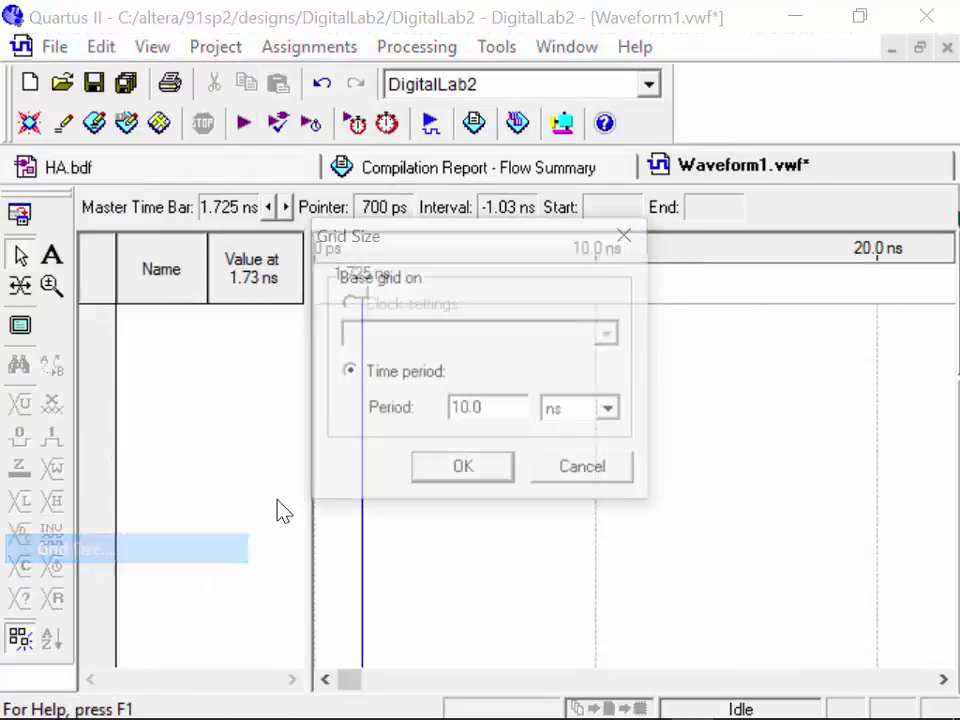
double_click(471, 409)
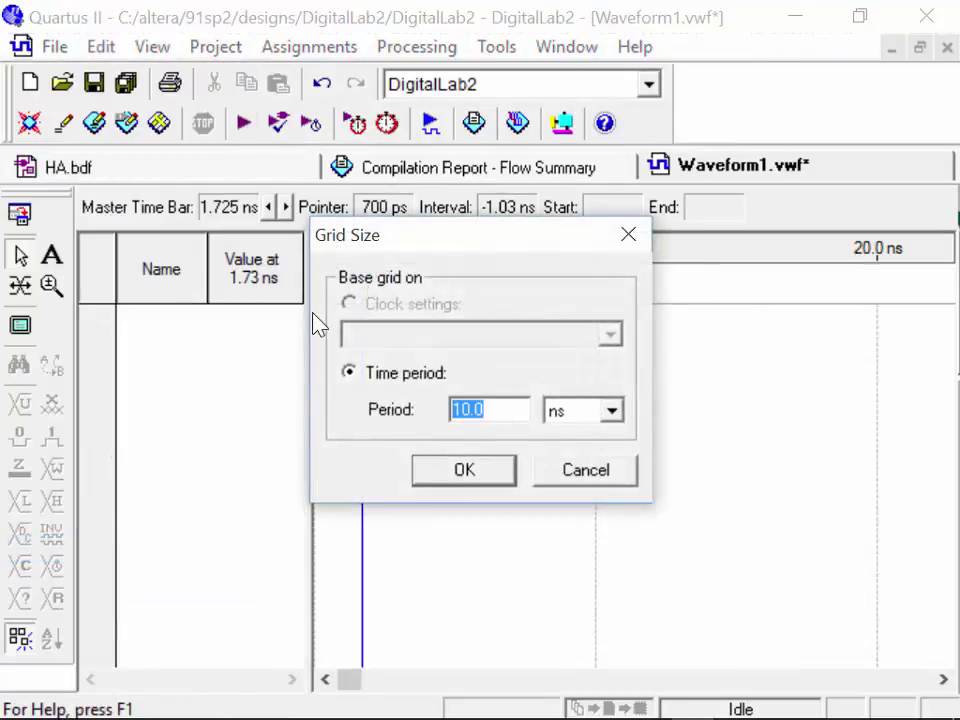
type("50")
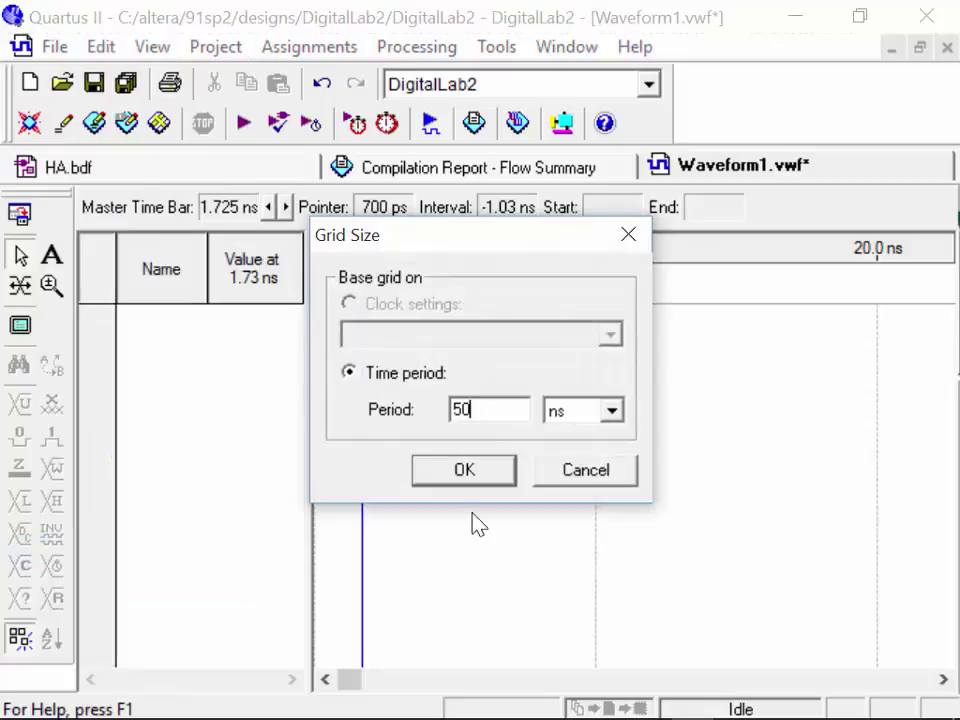
key("Return")
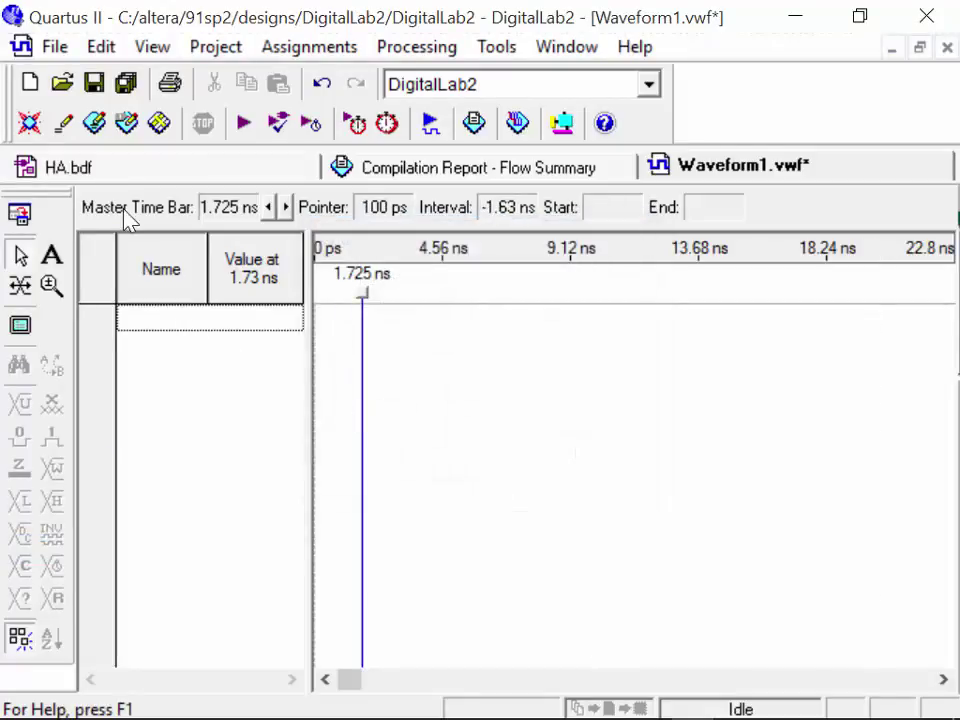
Insert all HA pins (A, B, Cout and Sum) into the waveform, finding them with the "Pins: all" filter
double_click(220, 319)
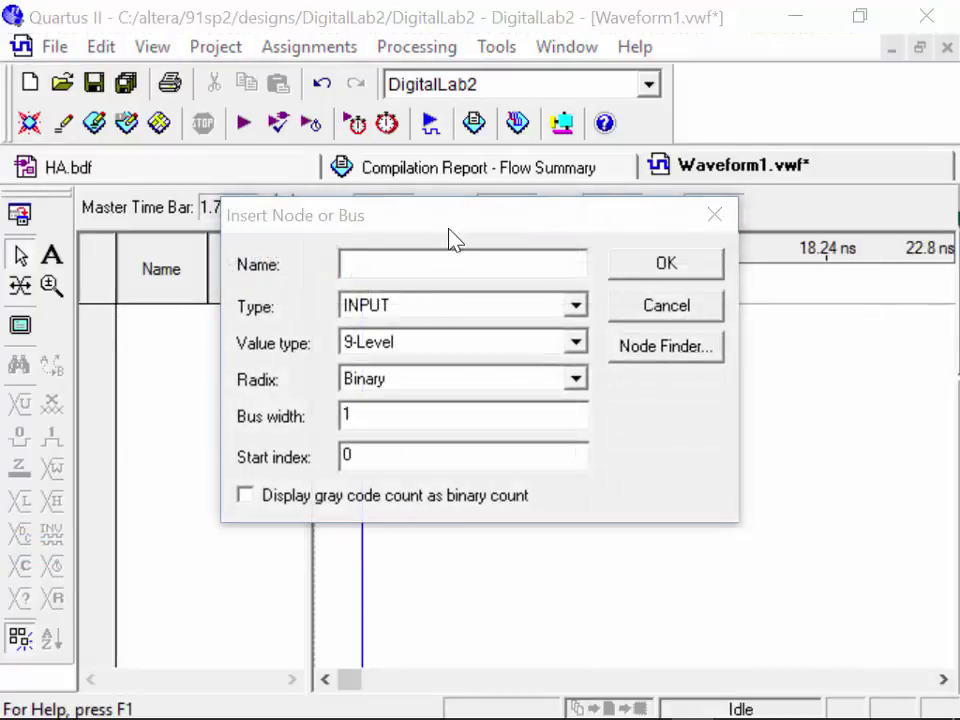
left_click(666, 346)
left_click(744, 91)
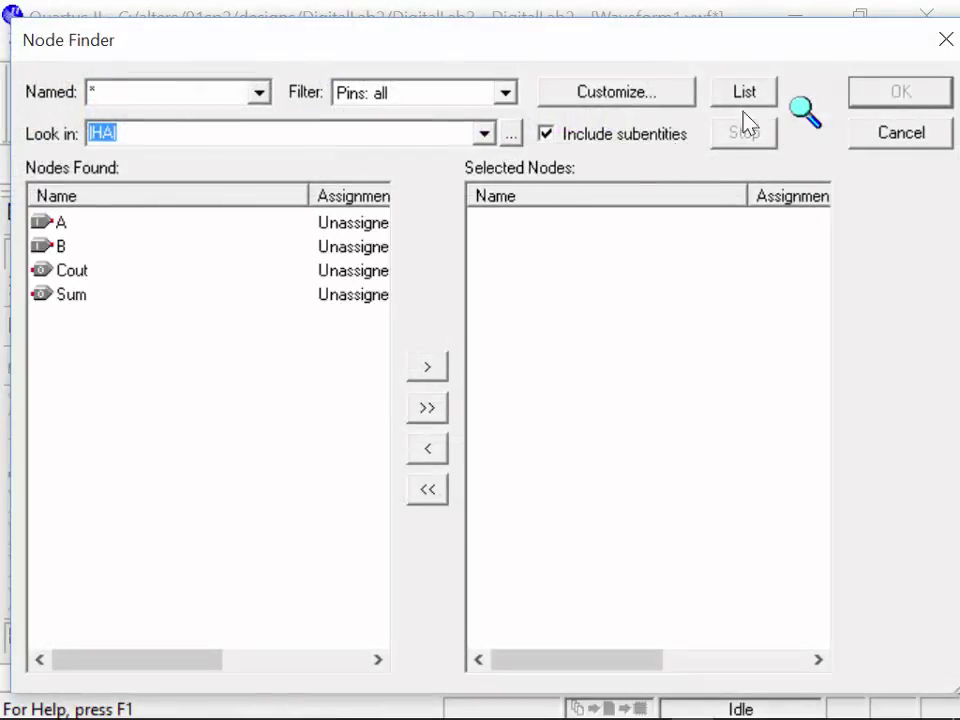
left_click(428, 410)
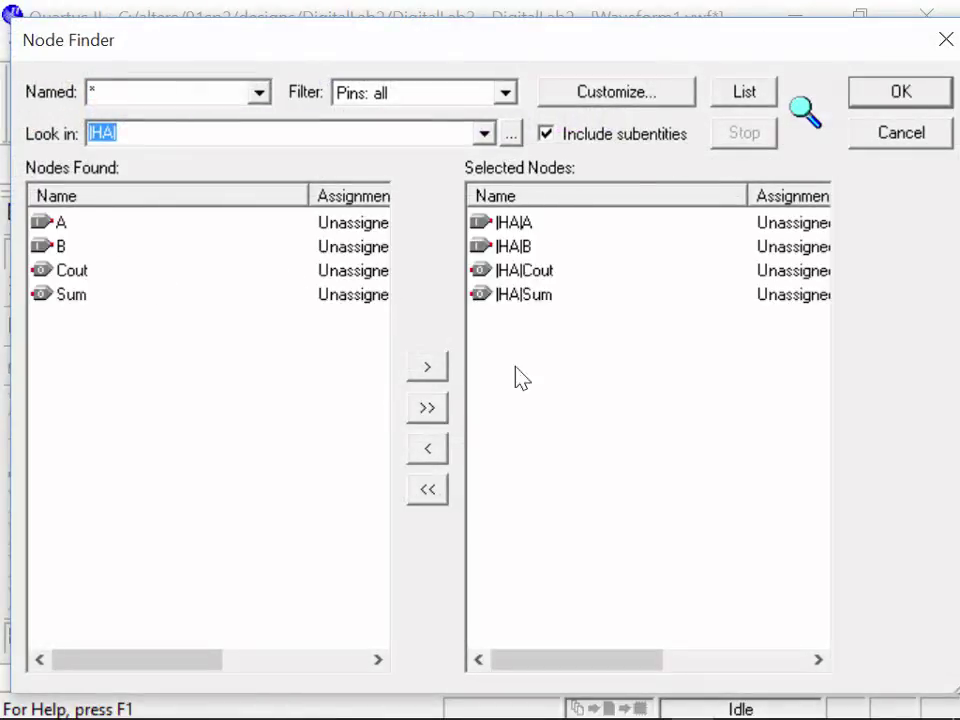
left_click(918, 94)
left_click(666, 264)
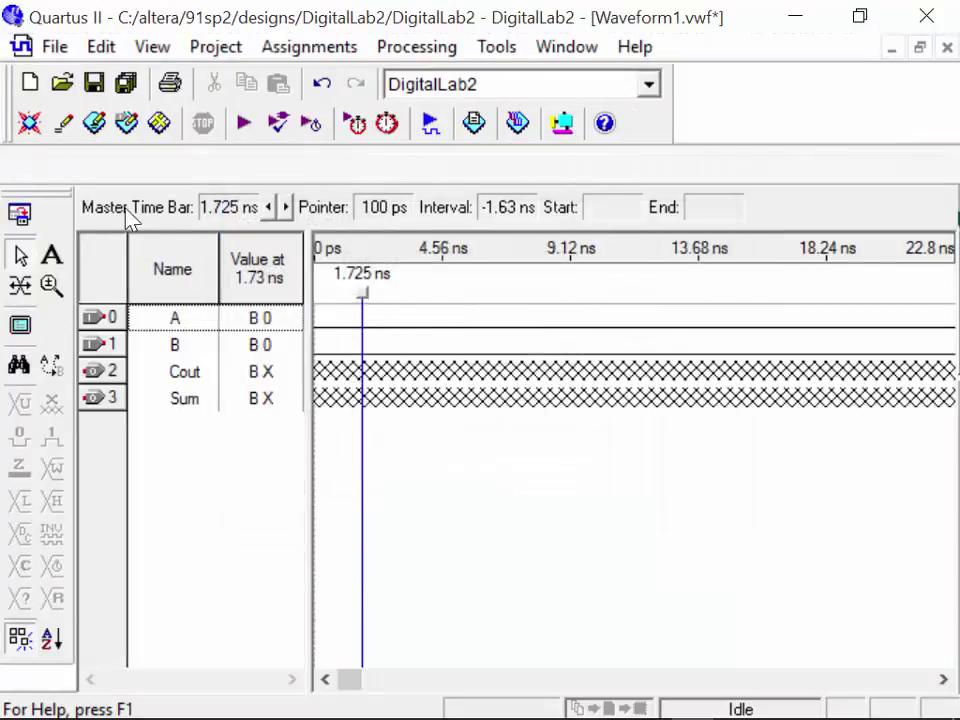
Group the A and B nodes under the name "inputs" with a binary radix
left_click_drag(178, 317, 195, 340)
right_click(215, 320)
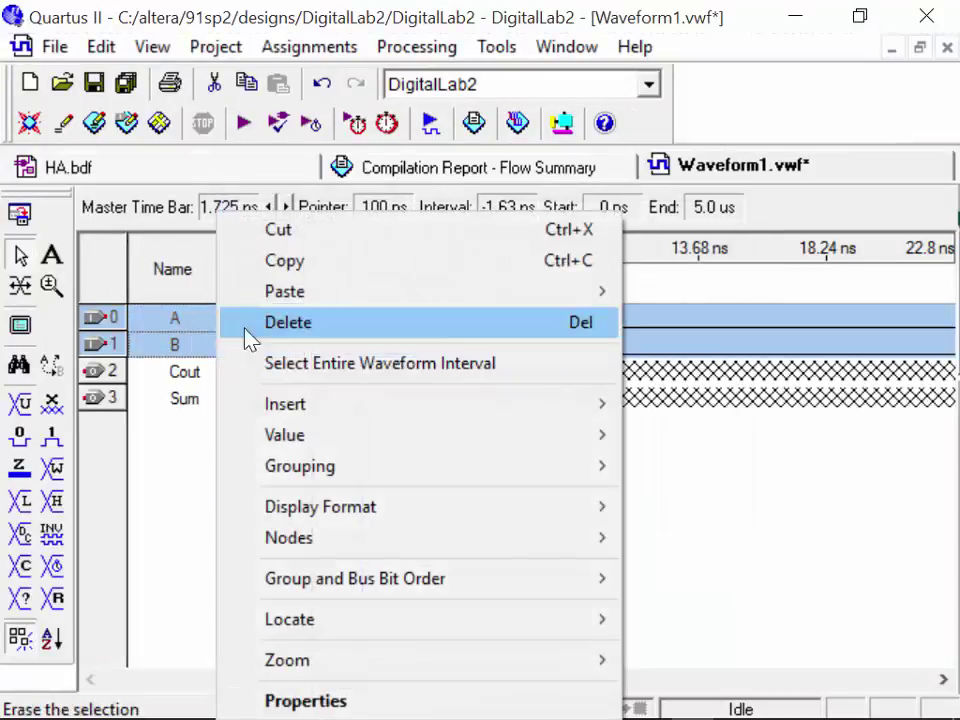
mouse_move(395, 468)
left_click(177, 475)
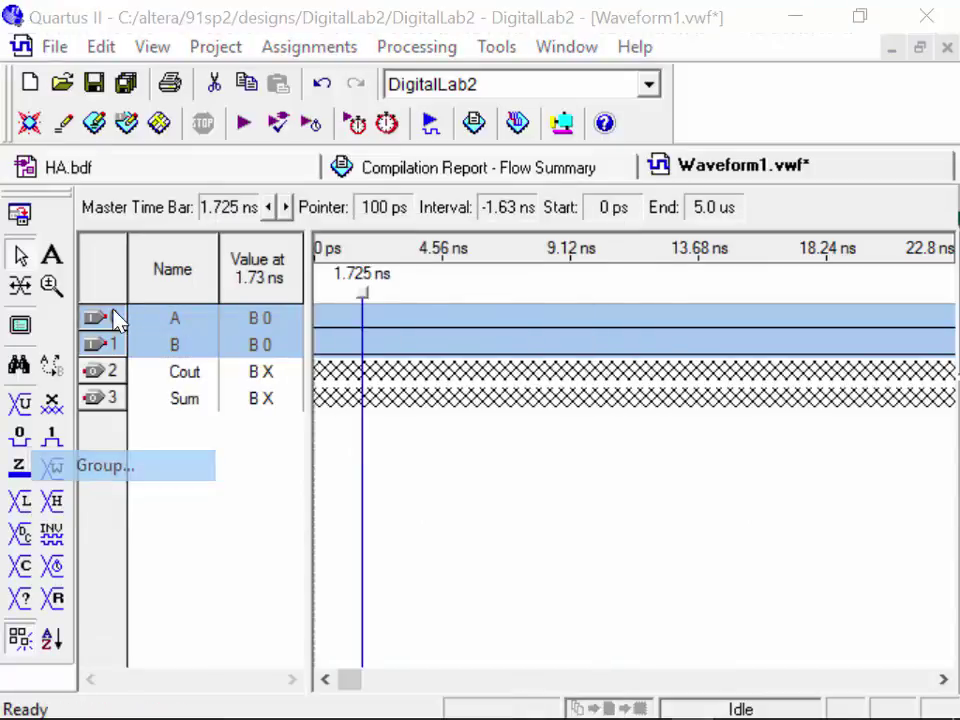
type("inp_u")
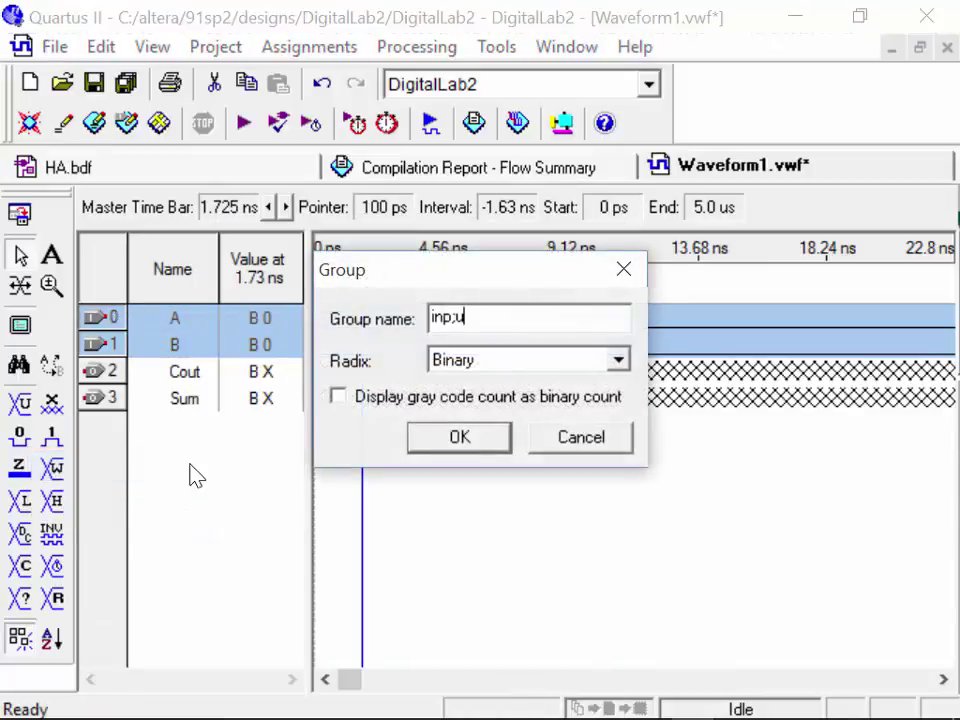
key("BackSpace")
key("BackSpace")
key("BackSpace")
type("p")
type("uy")
key("BackSpace")
type("ts")
left_click(488, 434)
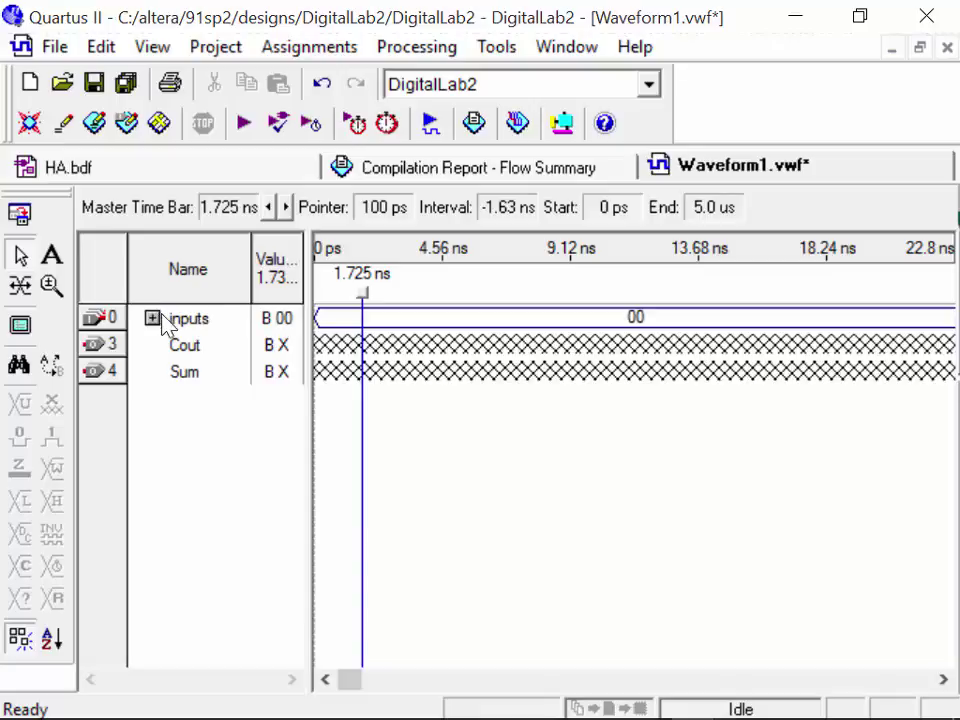
Assign a binary count value to the inputs group, starting at 00 and incrementing by 1
right_click(197, 318)
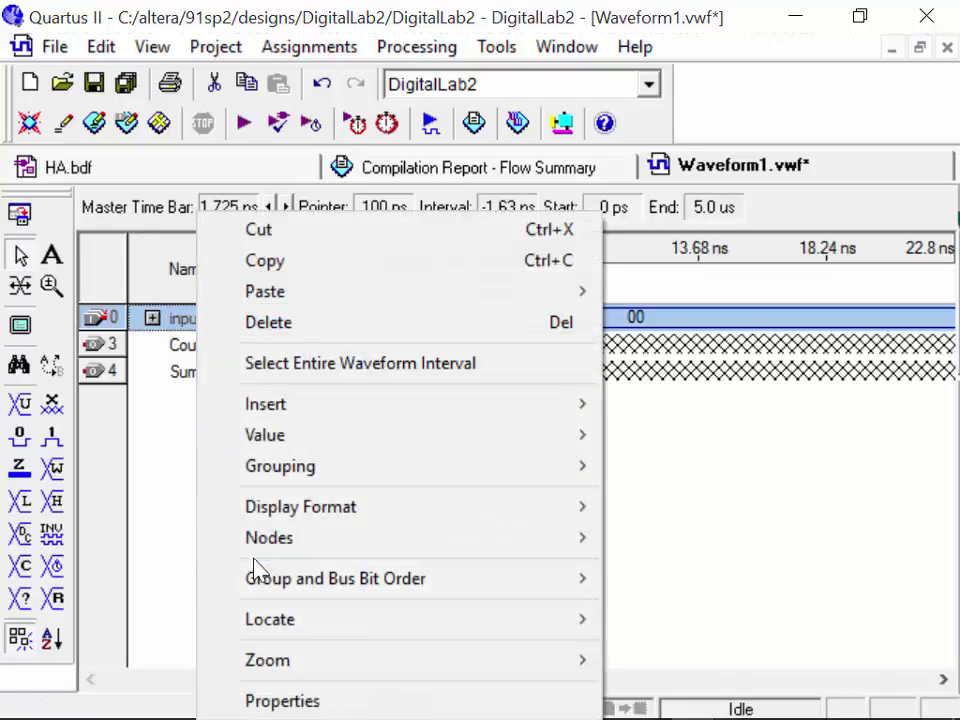
mouse_move(297, 438)
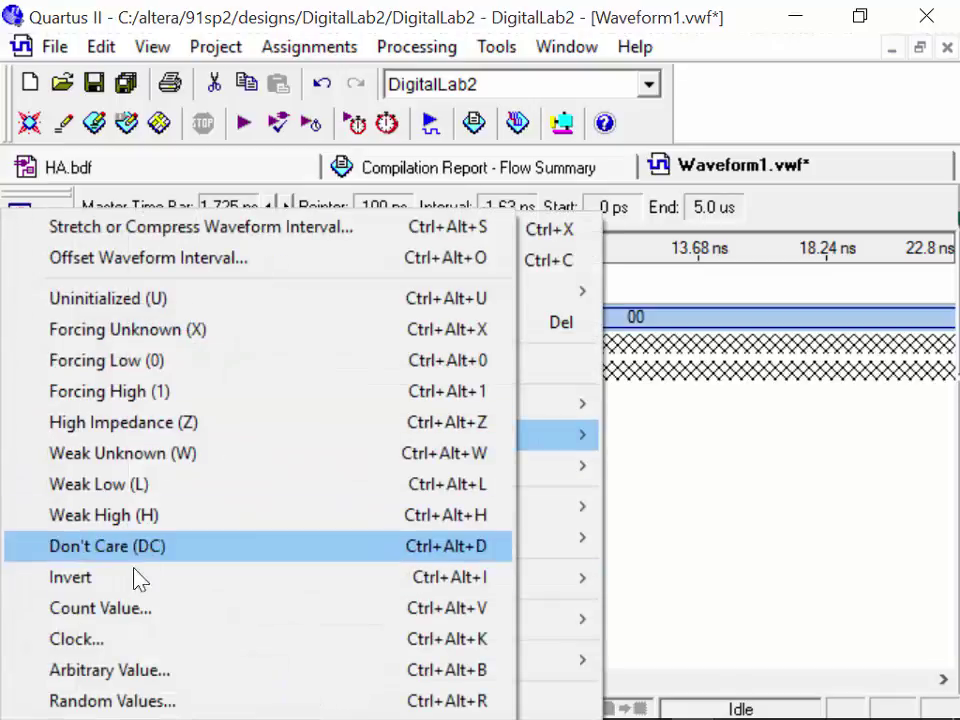
left_click(128, 620)
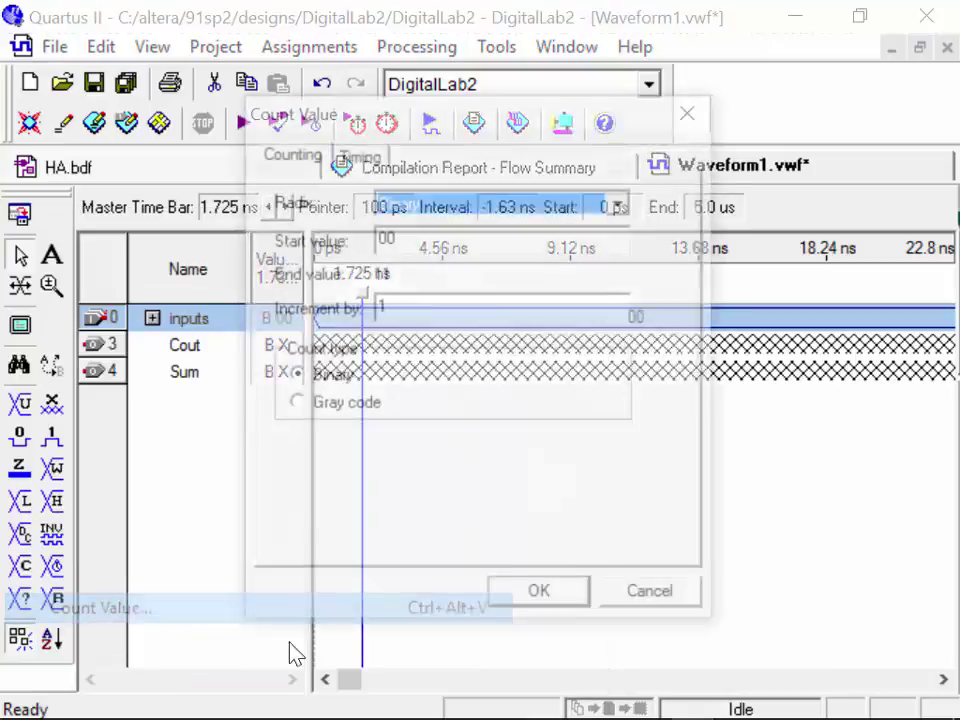
key("Escape")
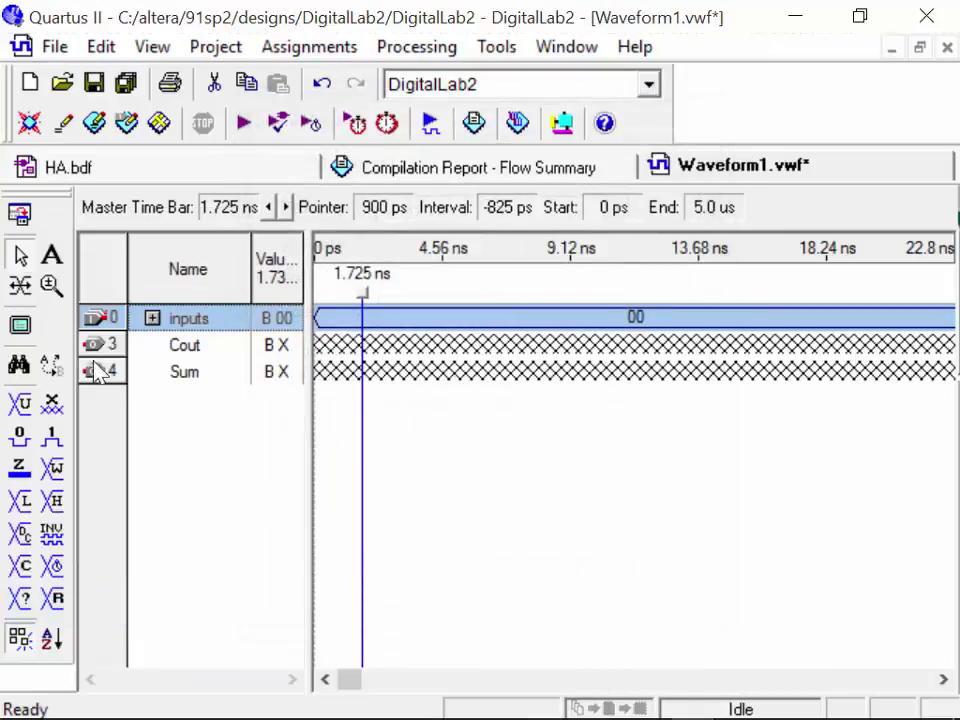
Check the count pattern over the first 350 ns and expand the inputs group to its A and B signals
left_click(52, 285)
right_click(364, 248)
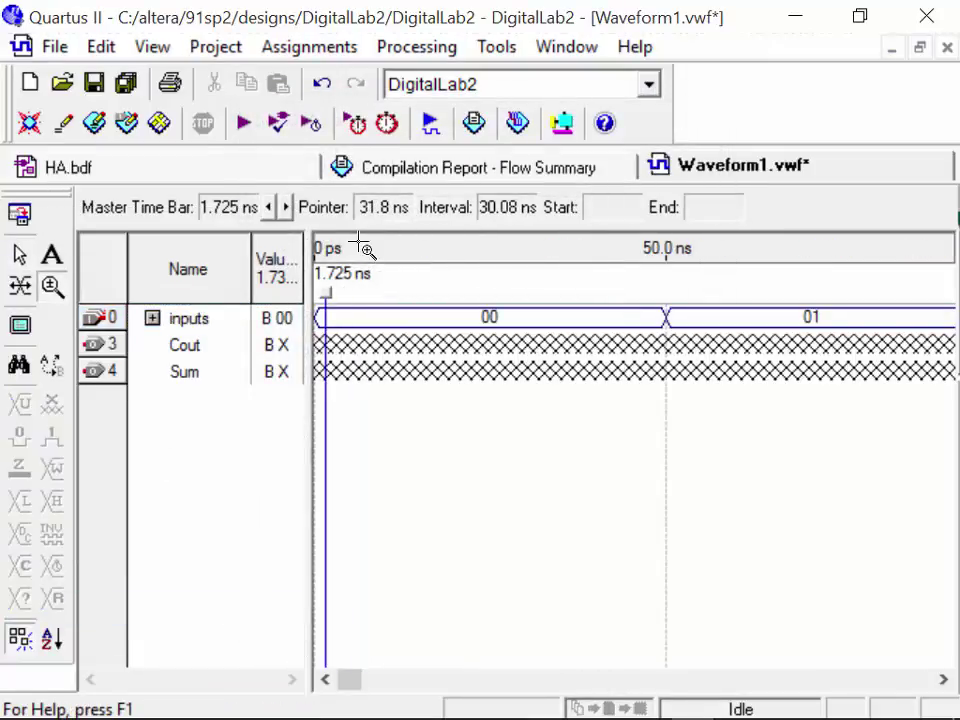
right_click(364, 248)
right_click(364, 248)
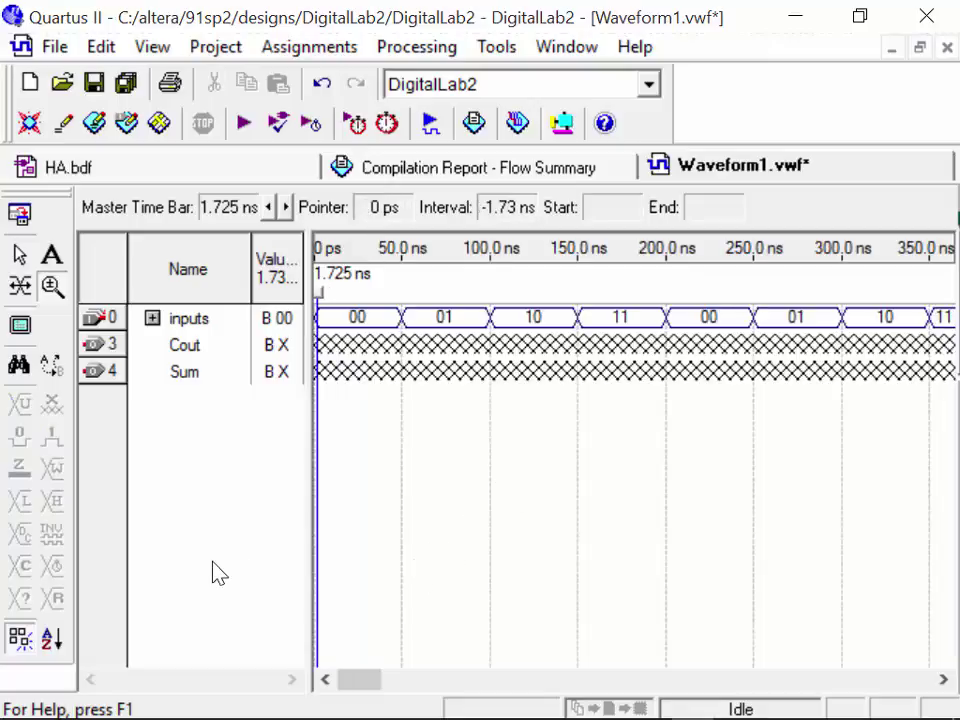
left_click(153, 319)
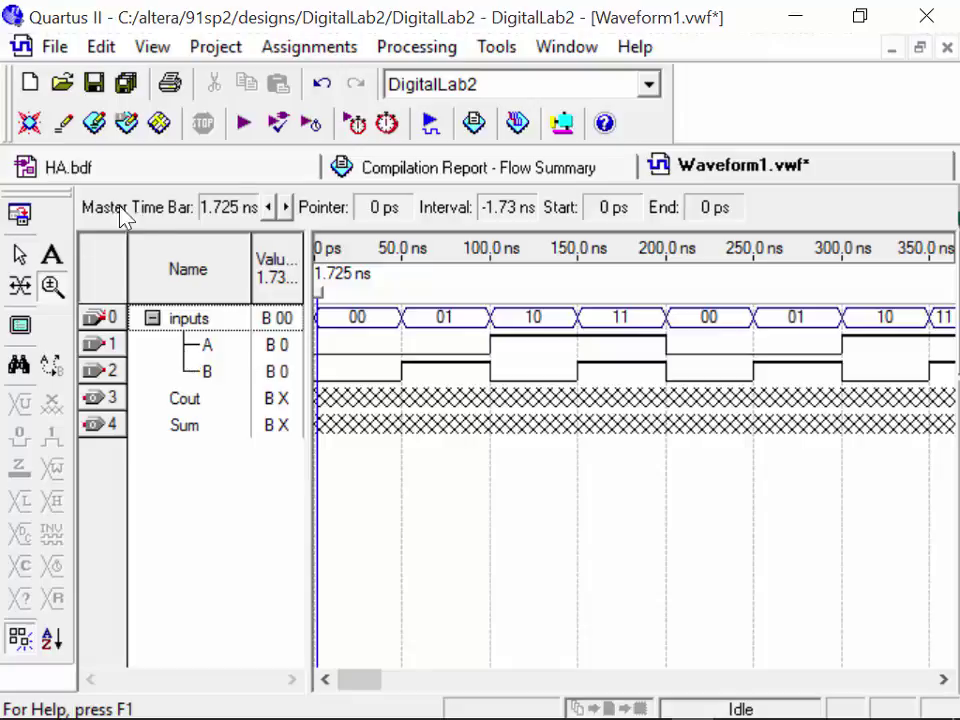
Save the waveform as the Vector Waveform File DigitalLab2 in the current project and run the simulation
left_click(93, 97)
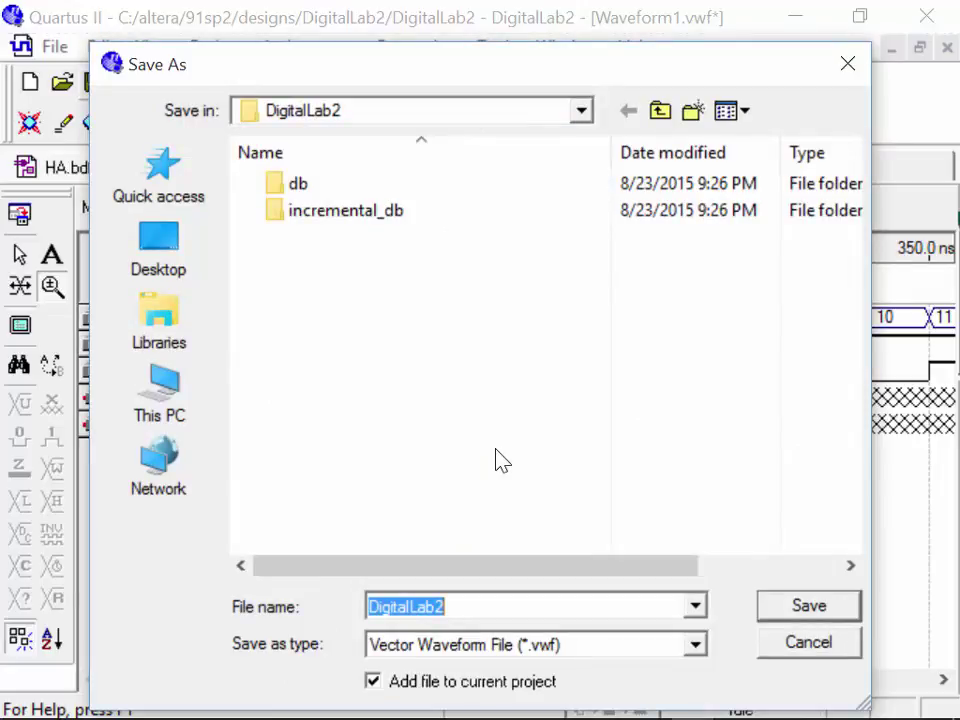
left_click(804, 610)
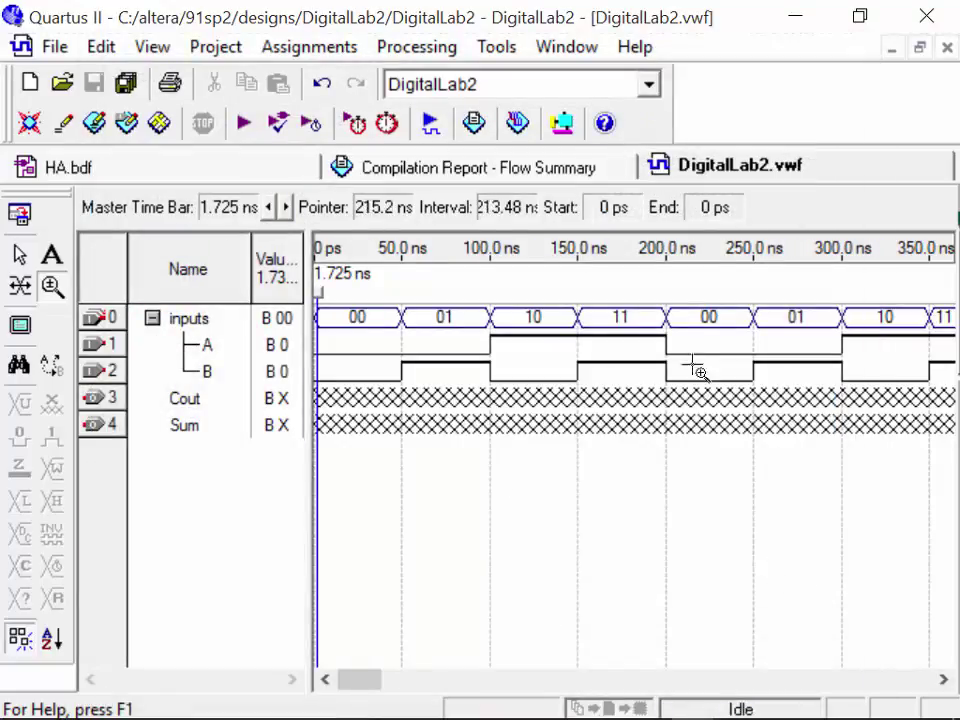
left_click(430, 122)
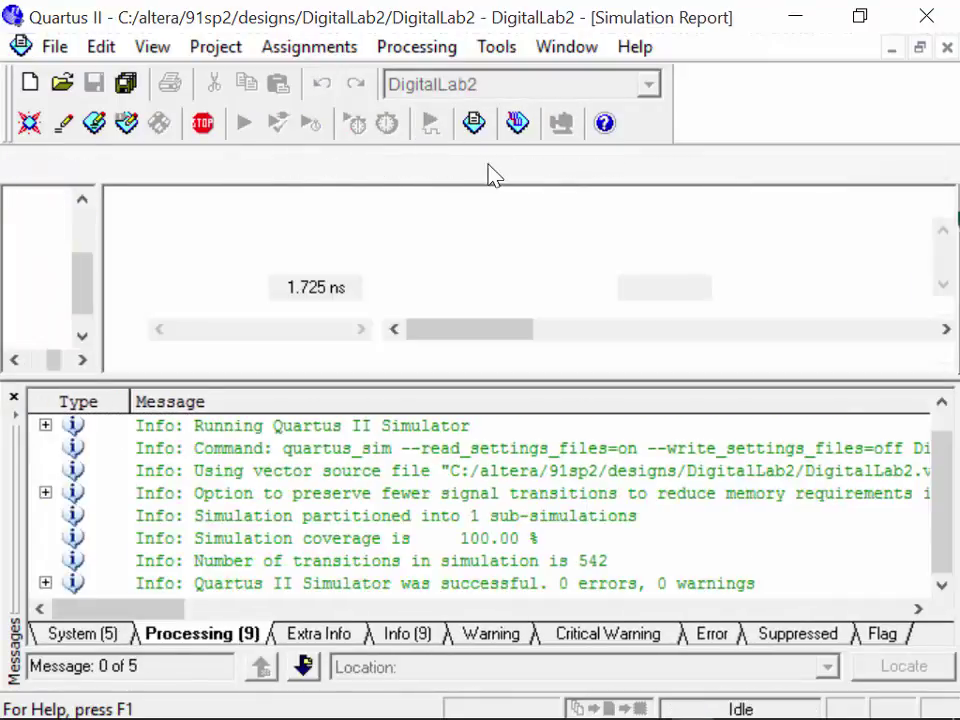
key("Return")
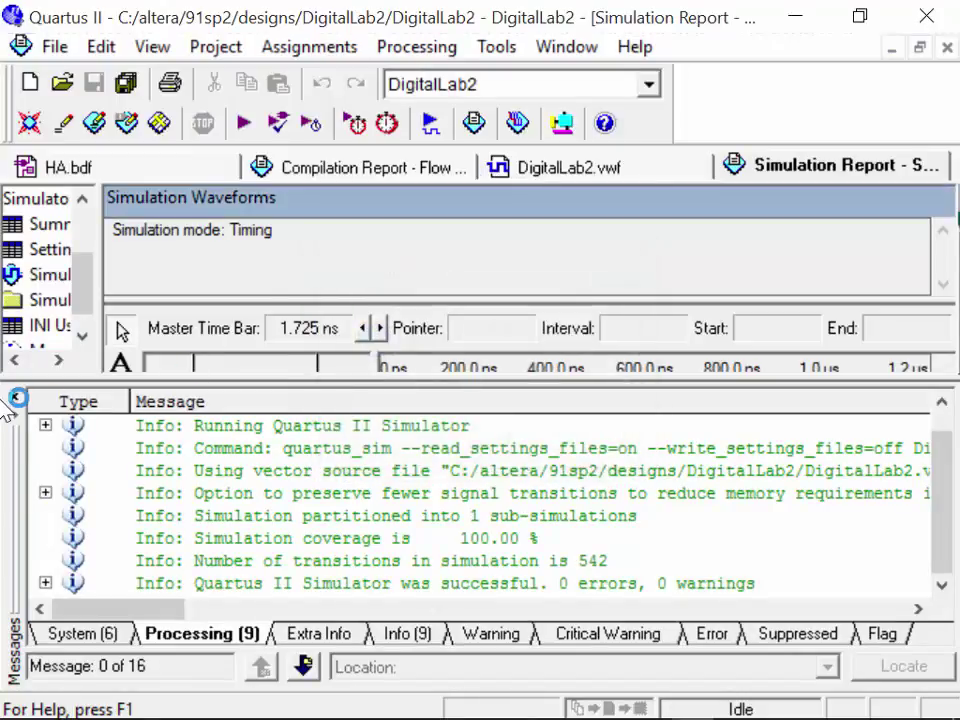
Close the message area and examine the simulated Sum output around the input change at 100 ns, then the overall waveforms
left_click(14, 397)
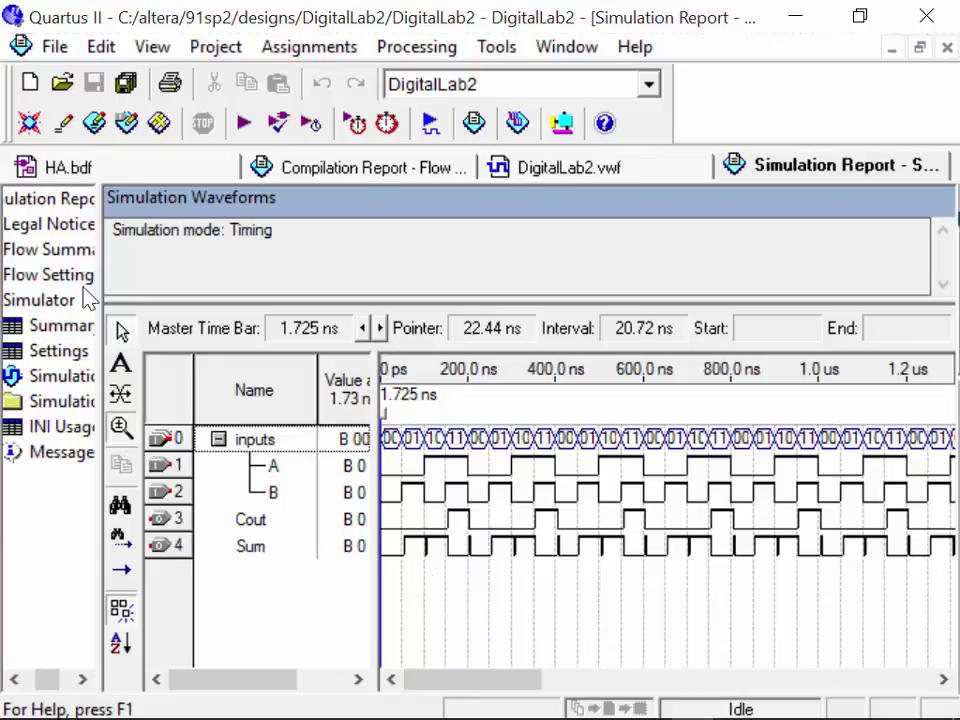
left_click(435, 553)
left_click(512, 550)
left_click(512, 550)
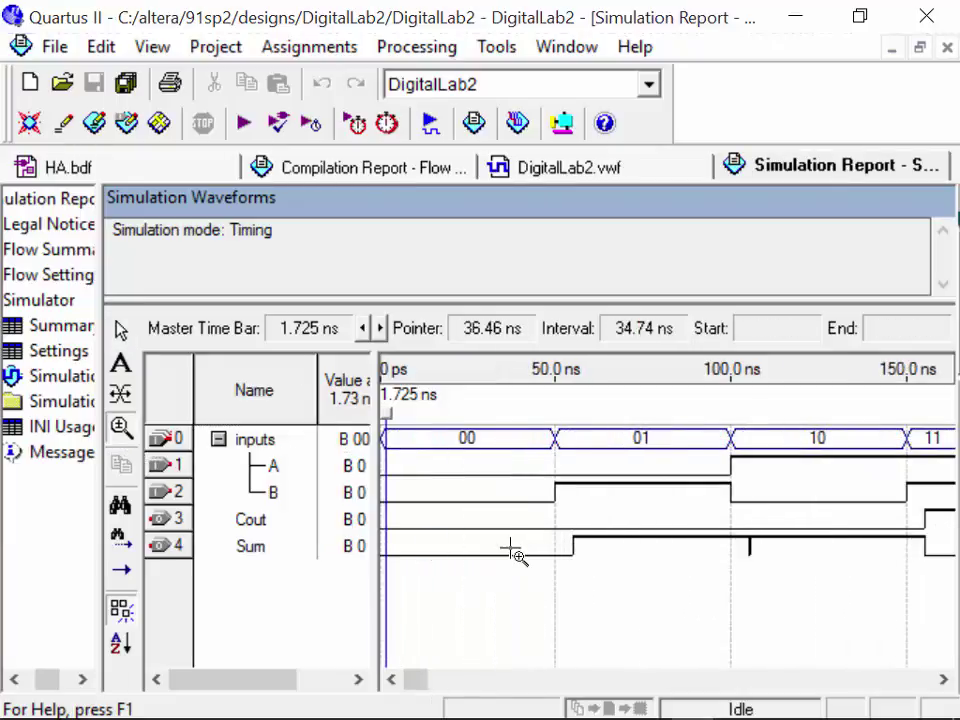
left_click(647, 568)
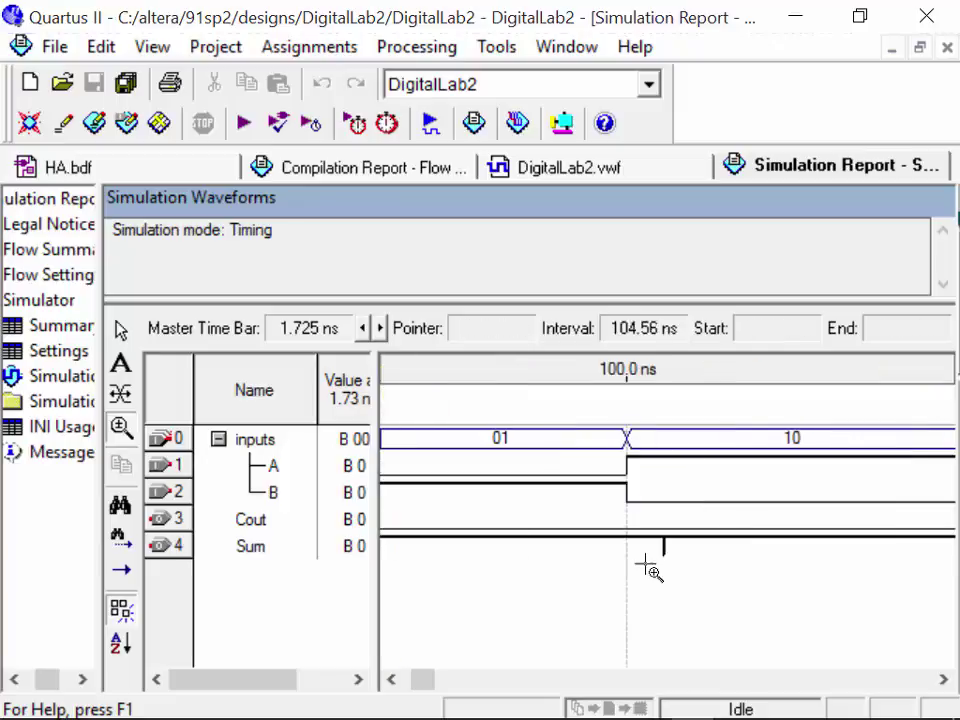
left_click(445, 376)
left_click(665, 570)
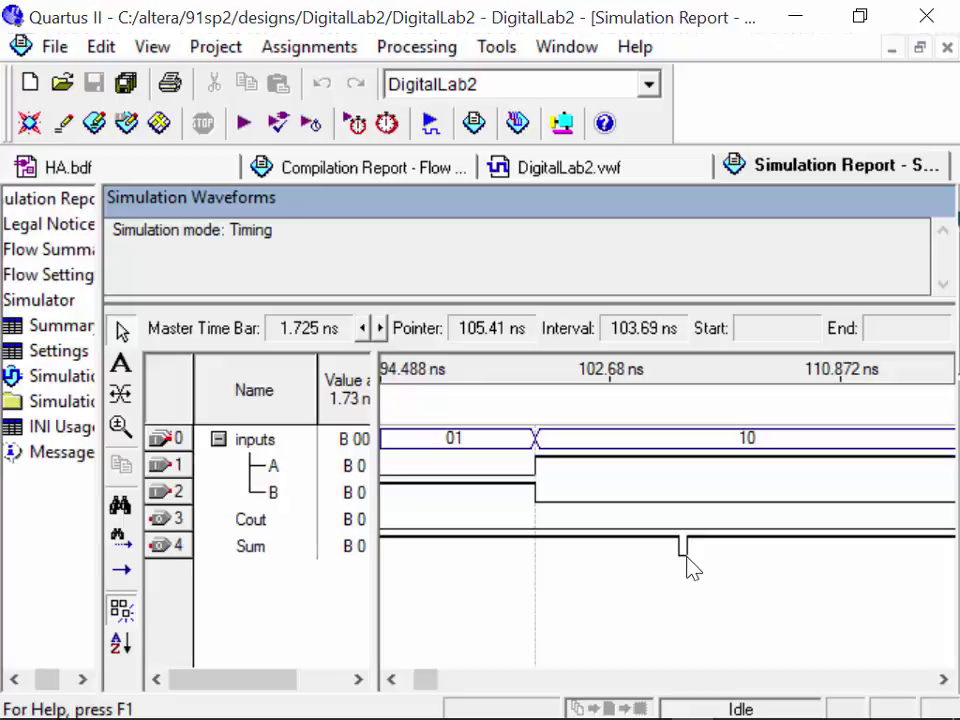
left_click(120, 426)
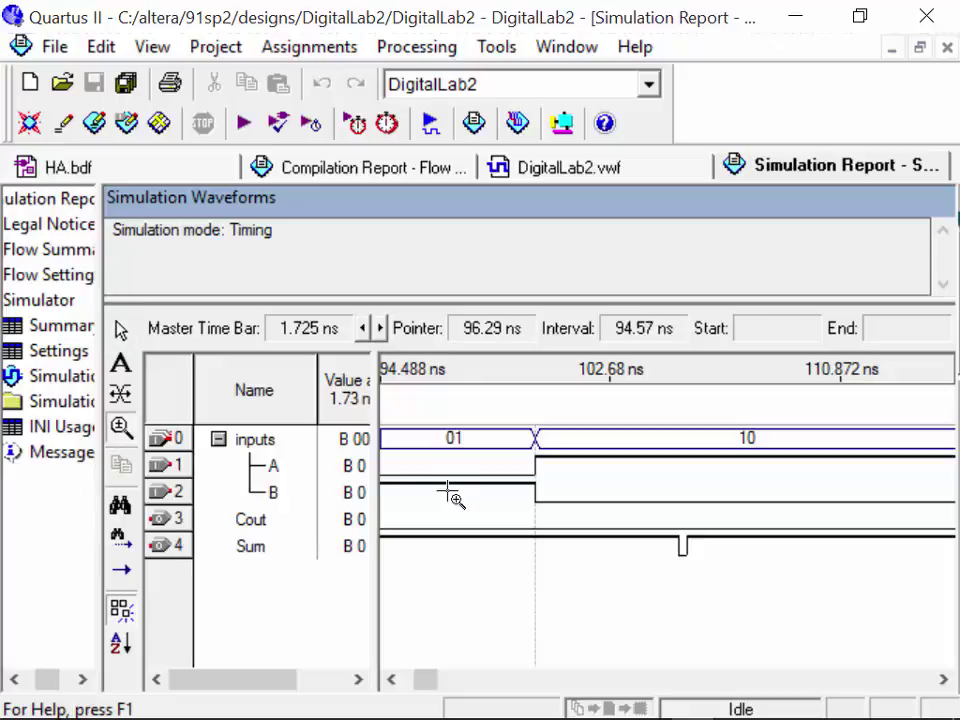
right_click(447, 484)
right_click(529, 491)
right_click(533, 494)
right_click(535, 495)
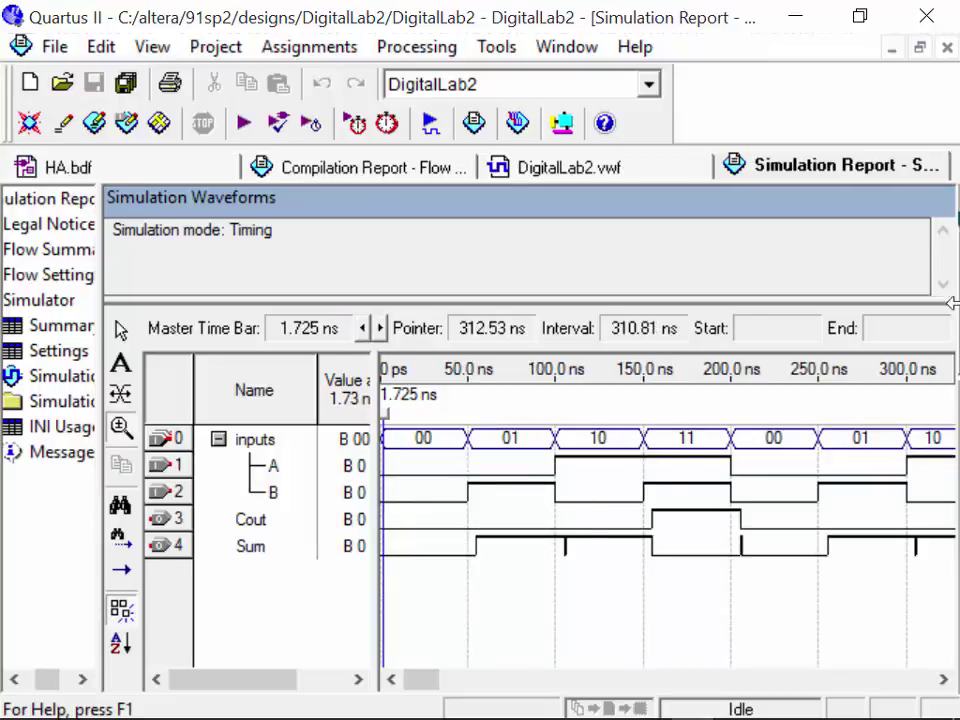
Close the simulation report, the waveform file, the compilation report and the HA.bdf schematic
left_click(947, 47)
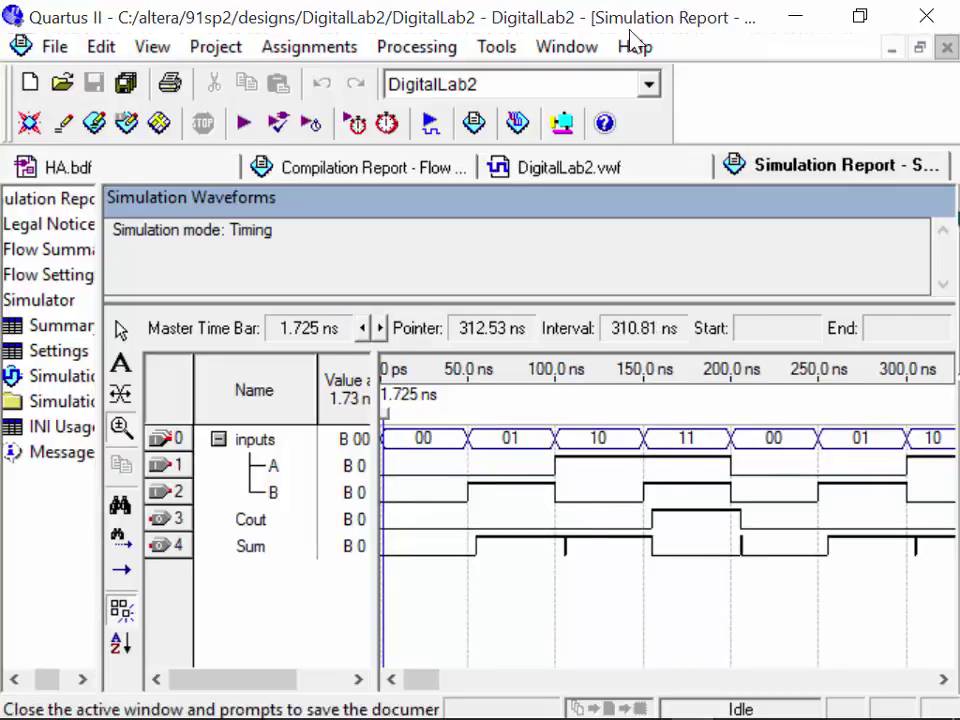
left_click(947, 47)
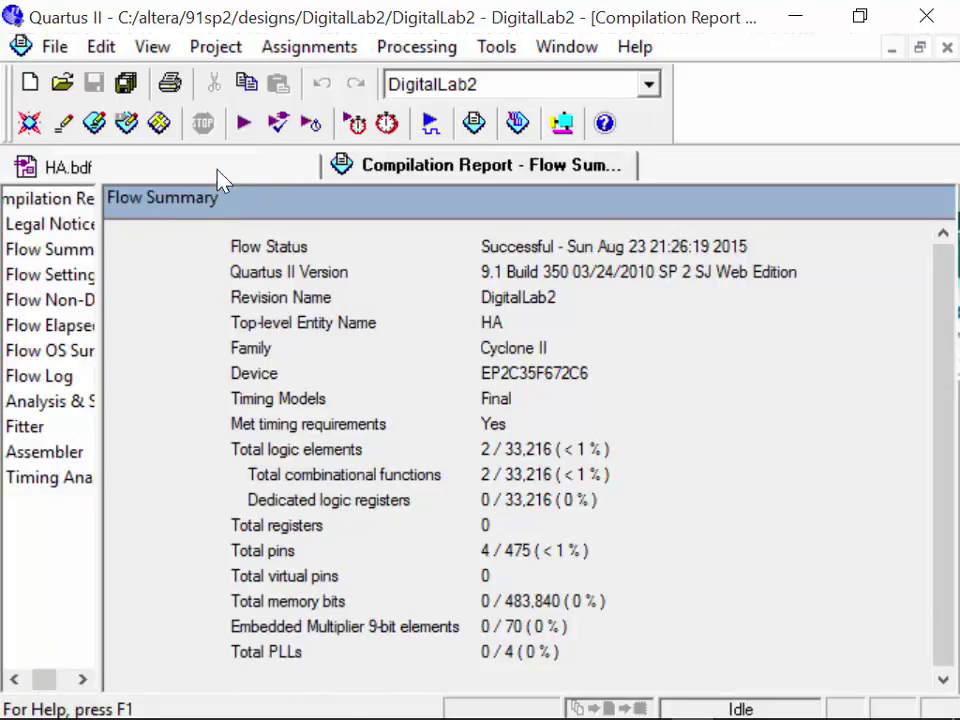
left_click(217, 170)
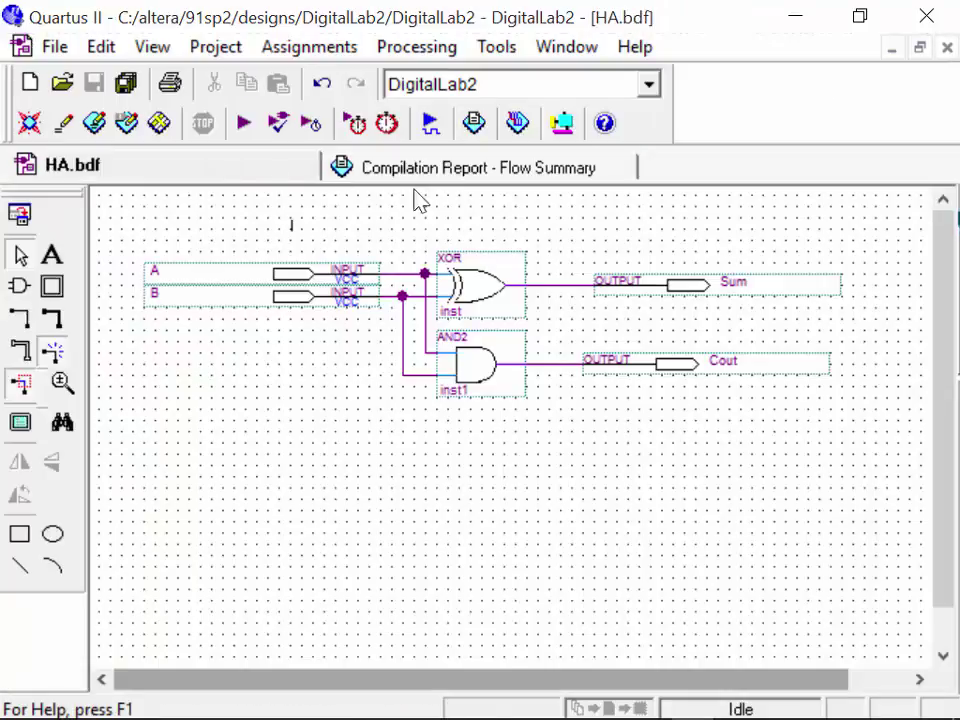
left_click(947, 47)
left_click(947, 47)
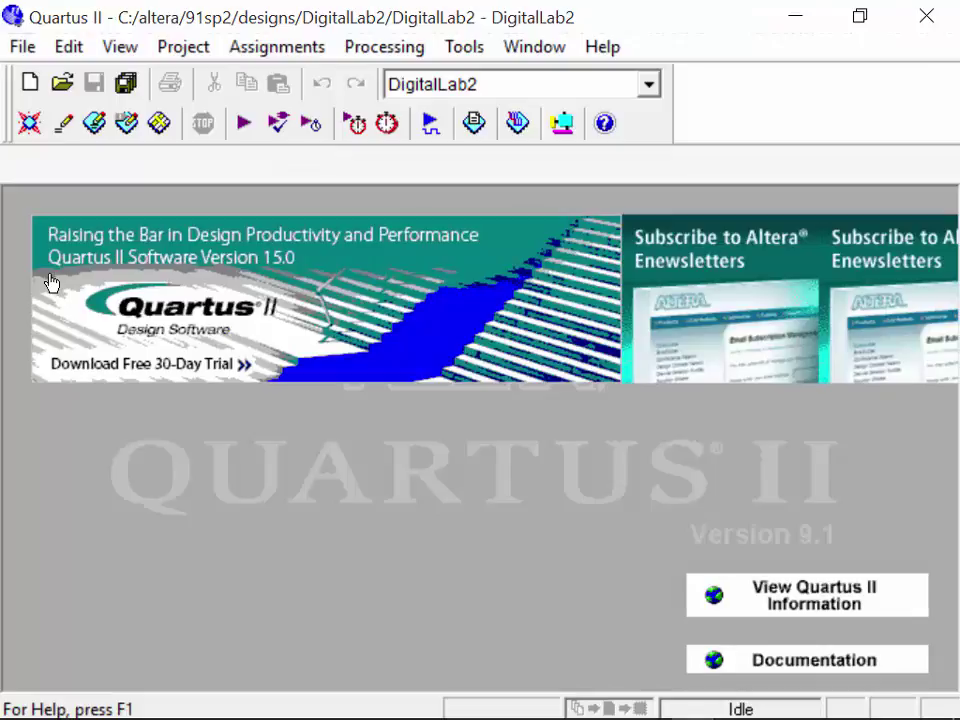
Create a new Block Diagram/Schematic File
left_click(29, 82)
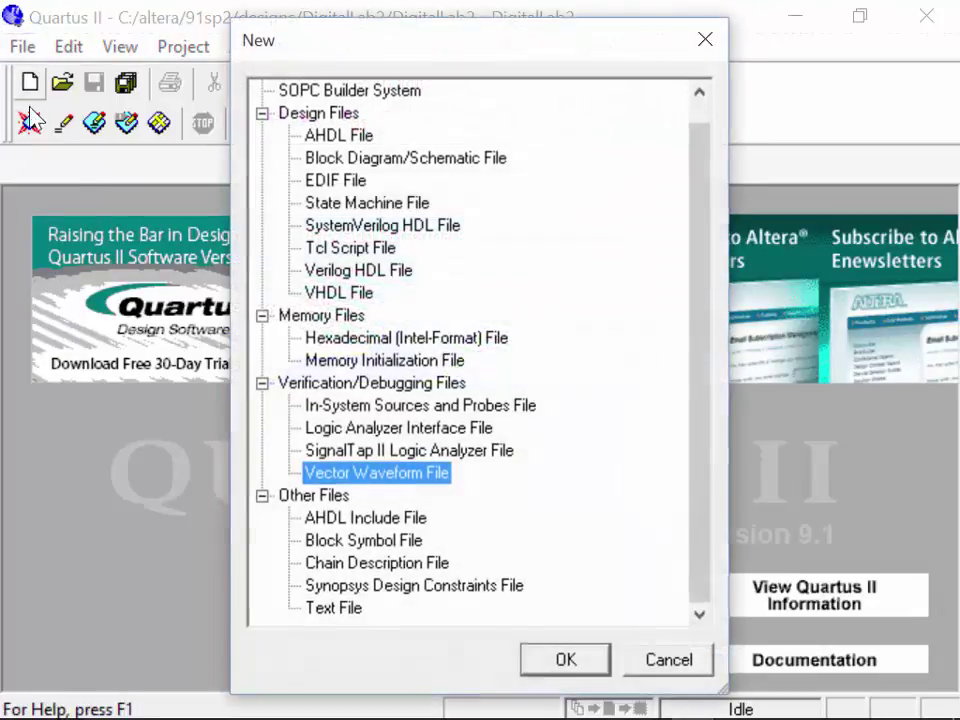
left_click(420, 160)
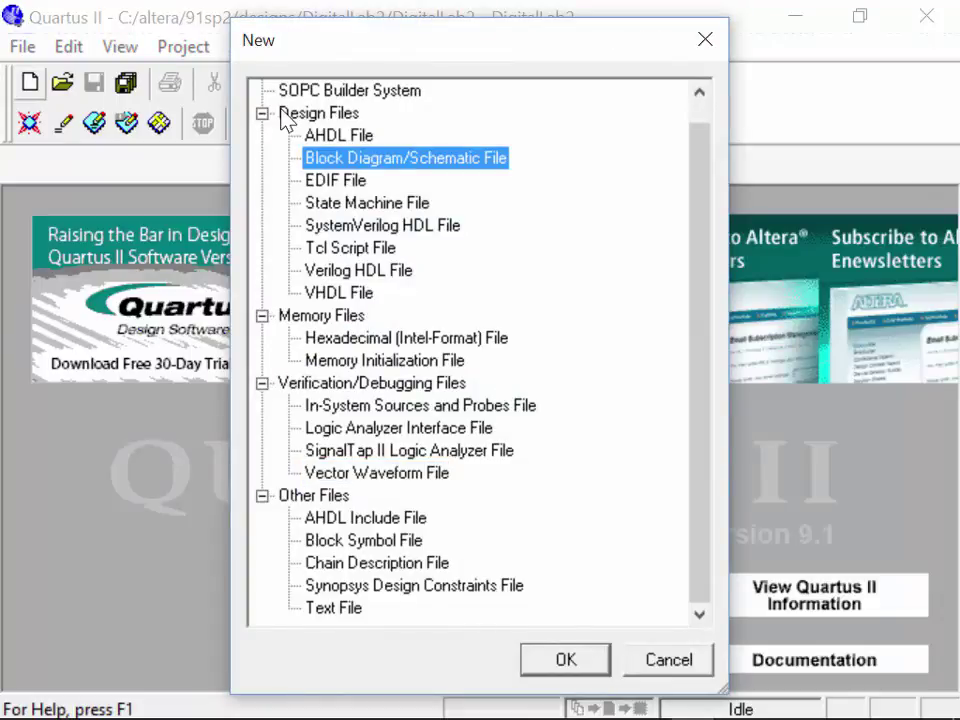
double_click(420, 160)
Switch to the Lab 2 Slides in PowerPoint and consult the Full Adder schematic on slide 8
mouse_move(47, 713)
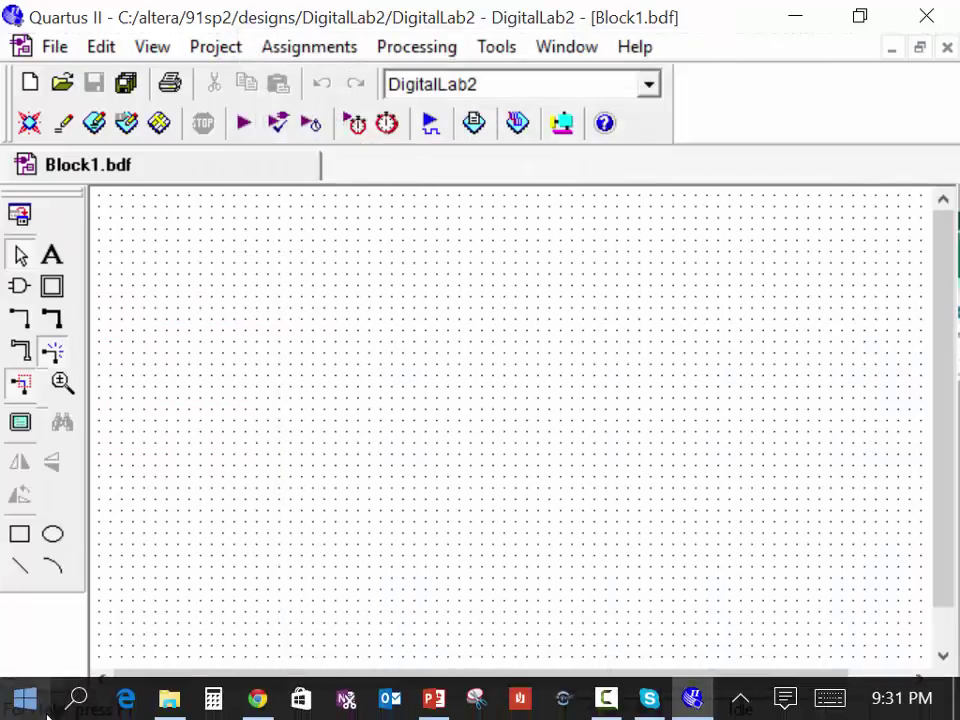
left_click(435, 700)
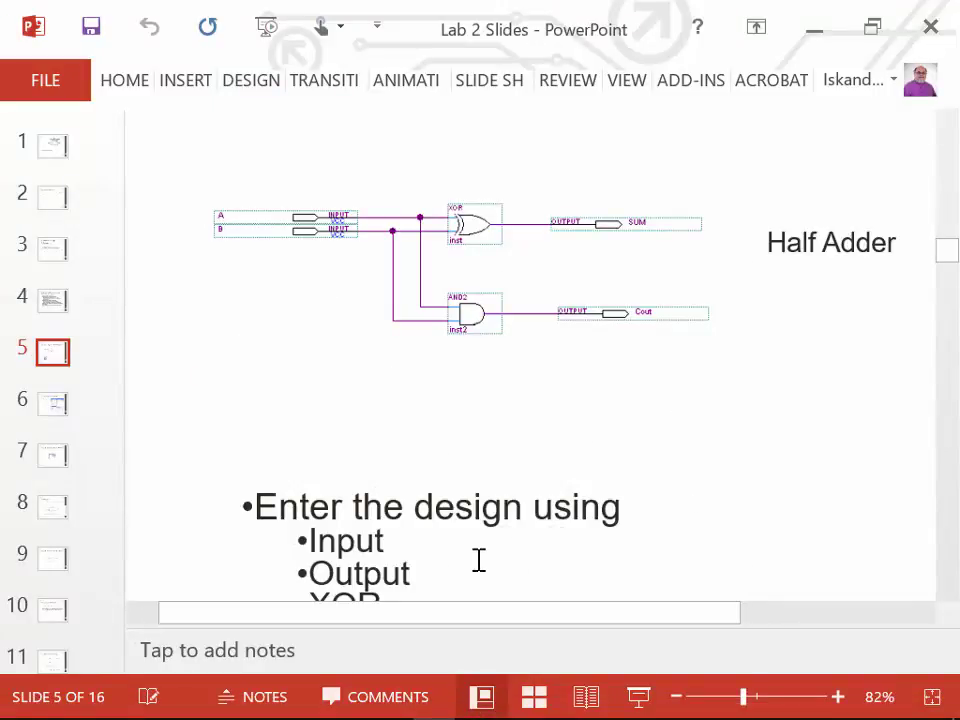
key("Page_Down")
key("Page_Down")
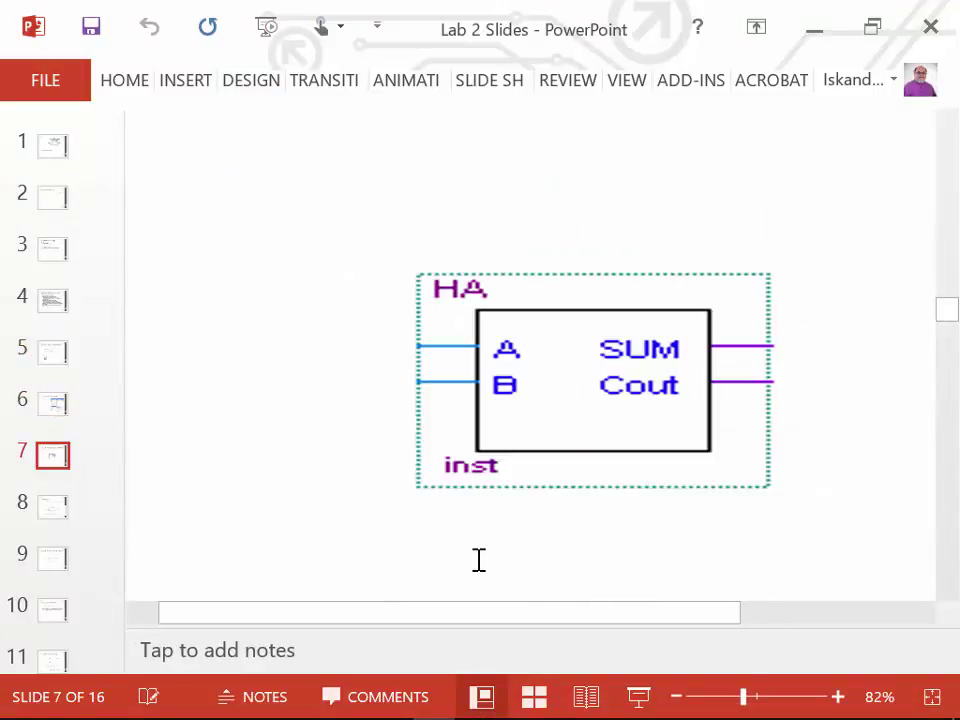
key("Page_Down")
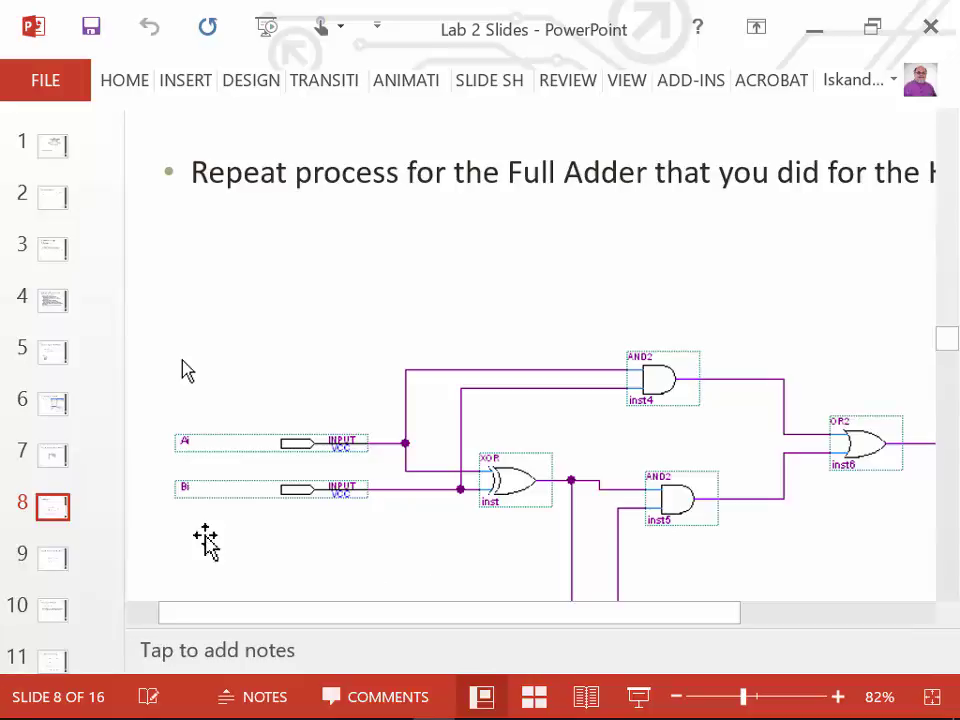
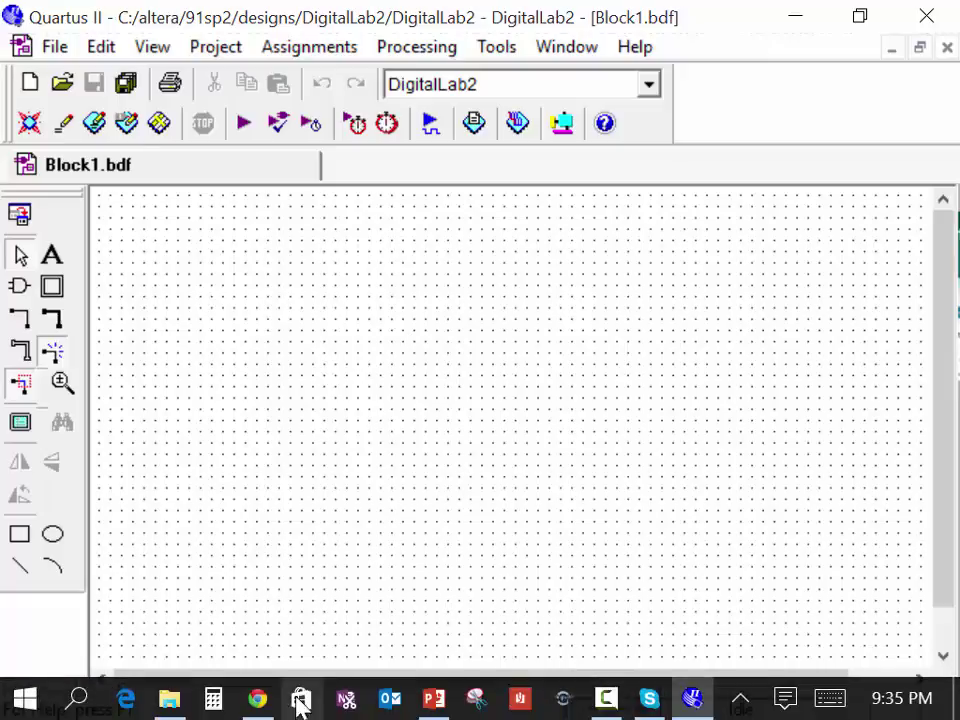
Place three input pins in a vertical column in the empty Block1.bdf schematic, leaving a wider gap above the third
mouse_move(165, 713)
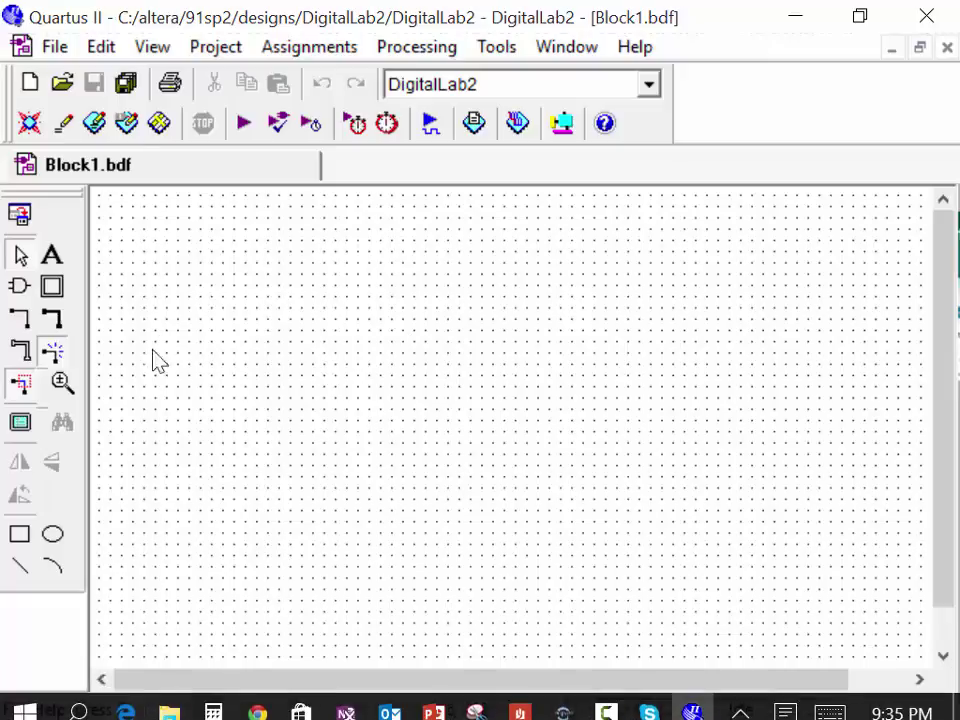
double_click(107, 208)
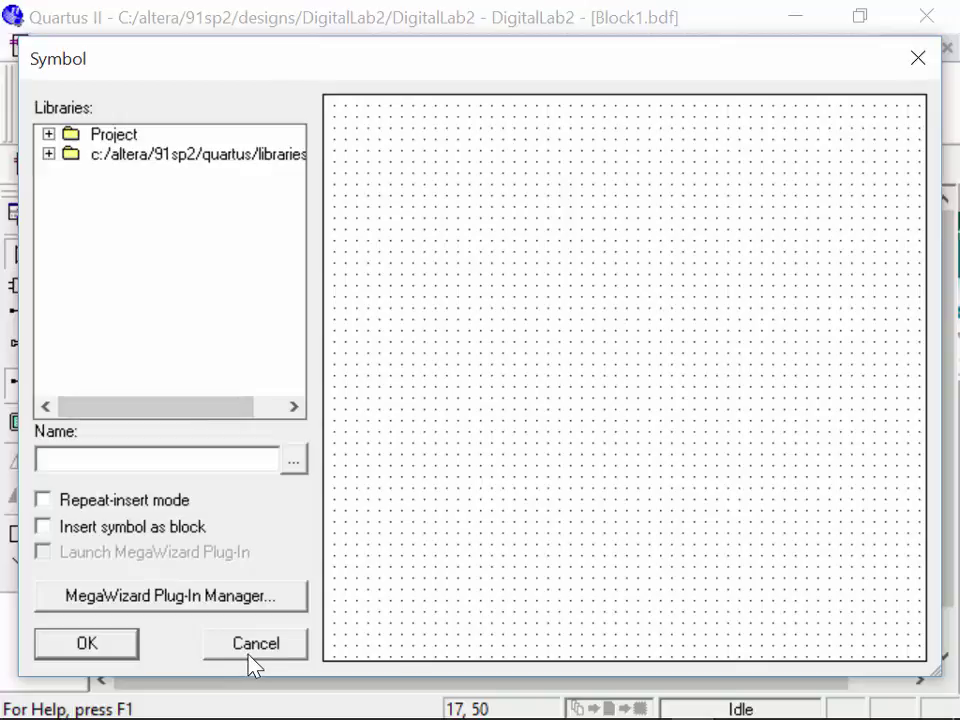
type("input")
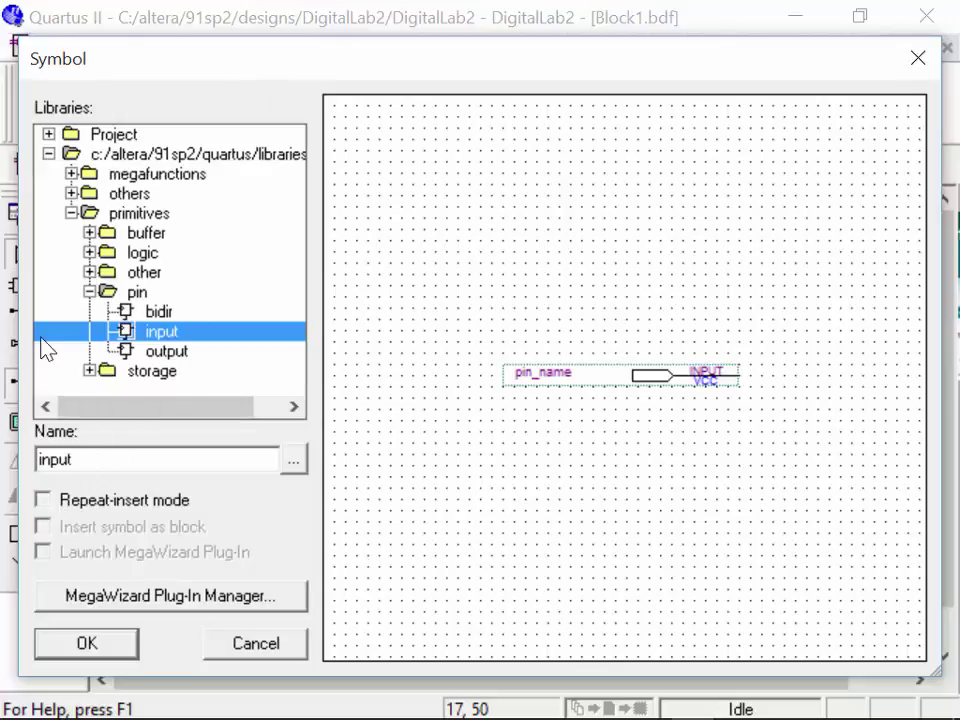
left_click(42, 499)
left_click(86, 643)
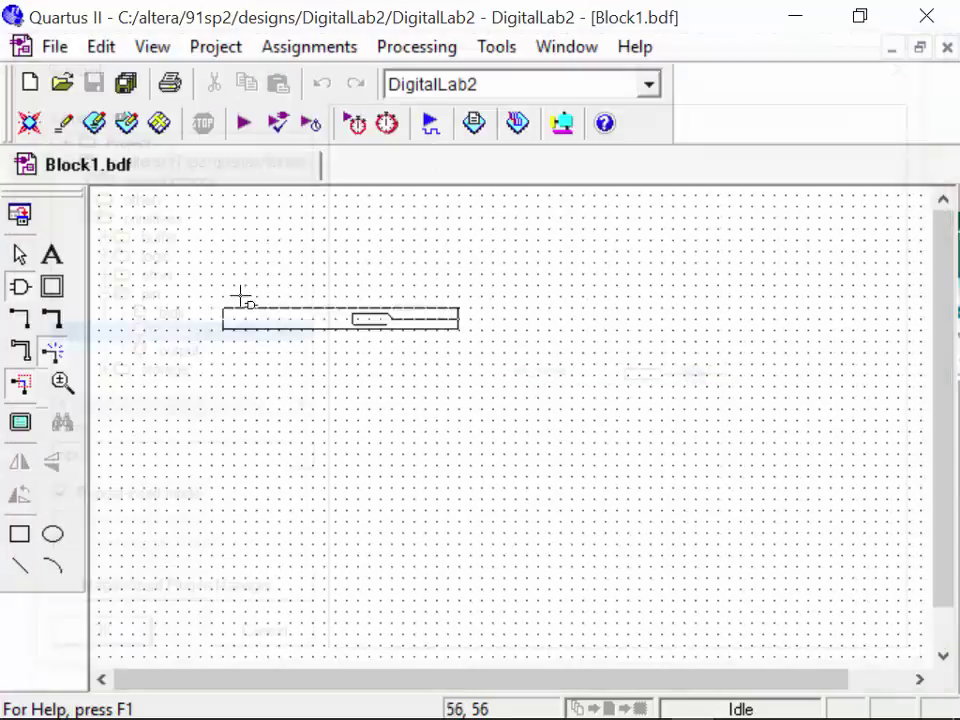
left_click(170, 245)
left_click(172, 316)
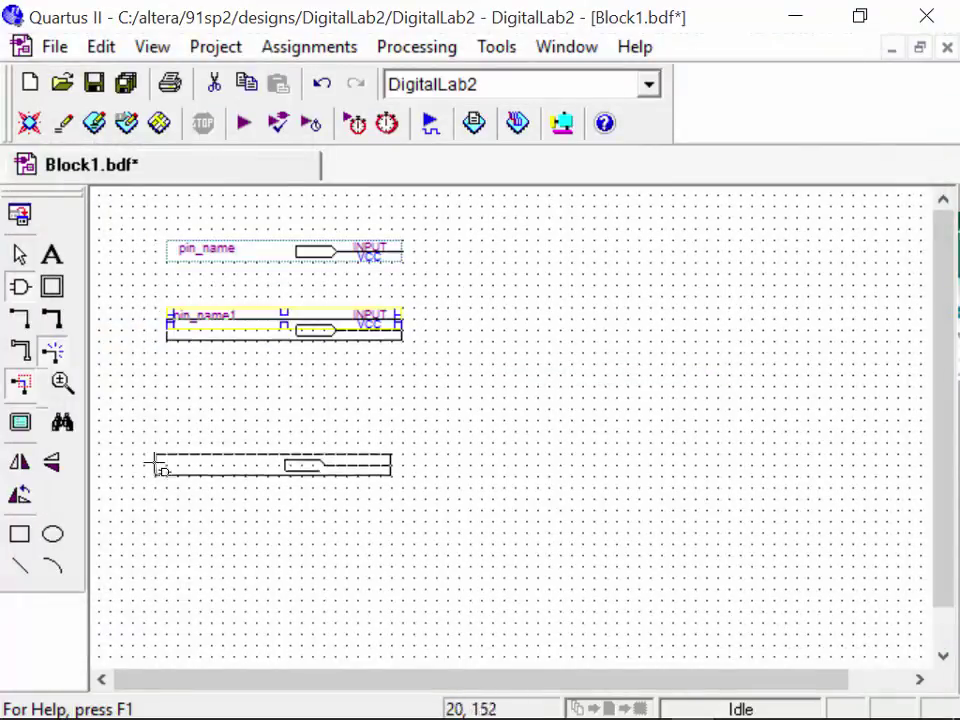
left_click(170, 449)
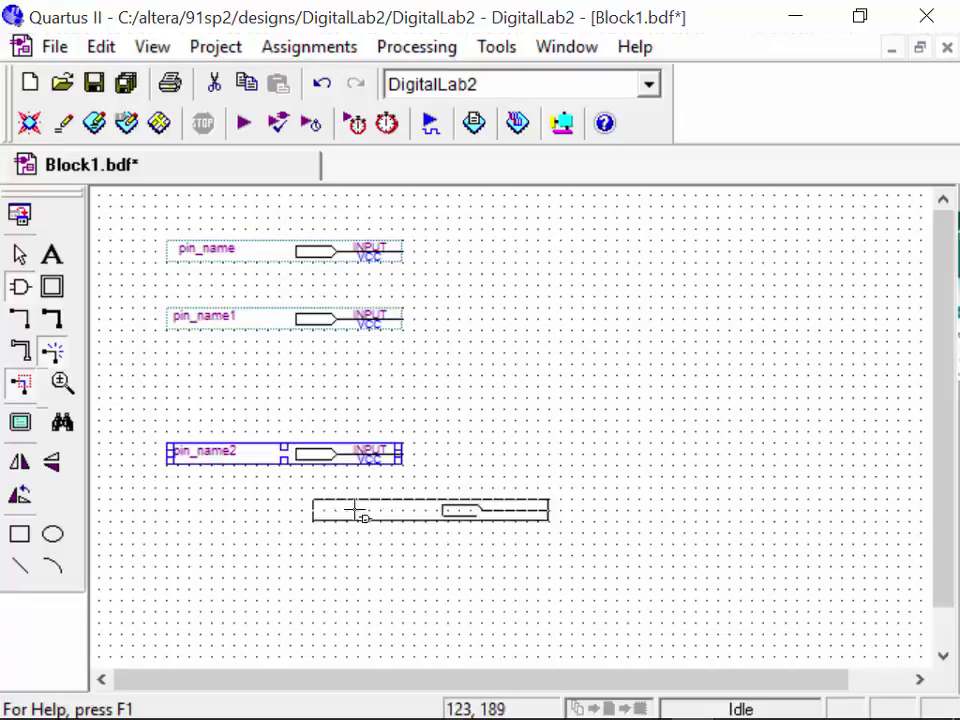
key("Escape")
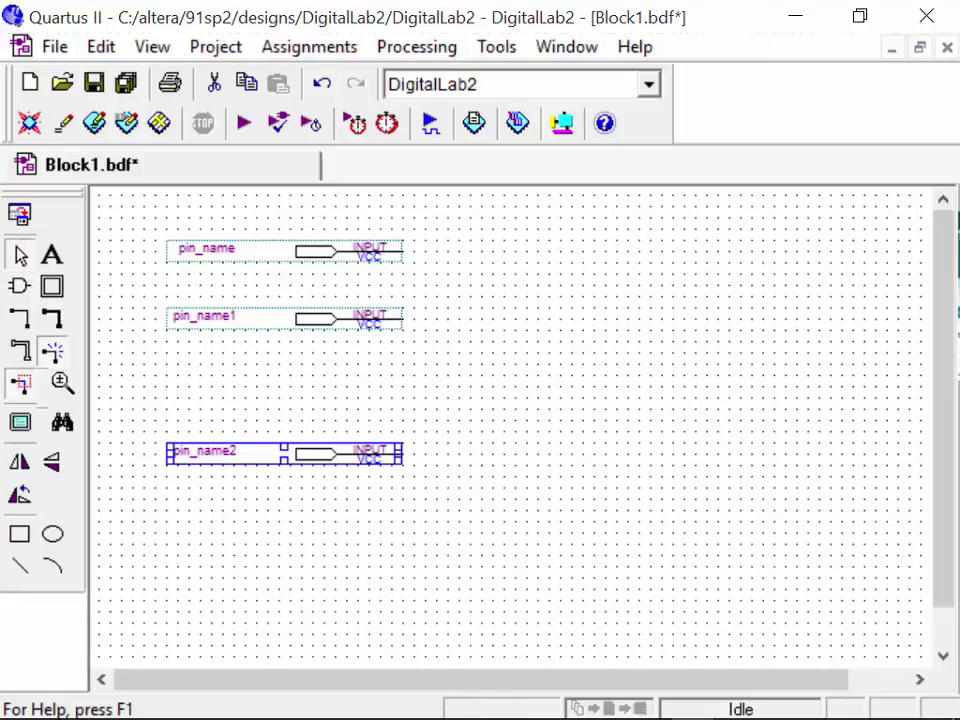
Check the Full Adder slide in PowerPoint, and place an XOR gate beside the upper two input pins in the Quartus II schematic
mouse_move(435, 707)
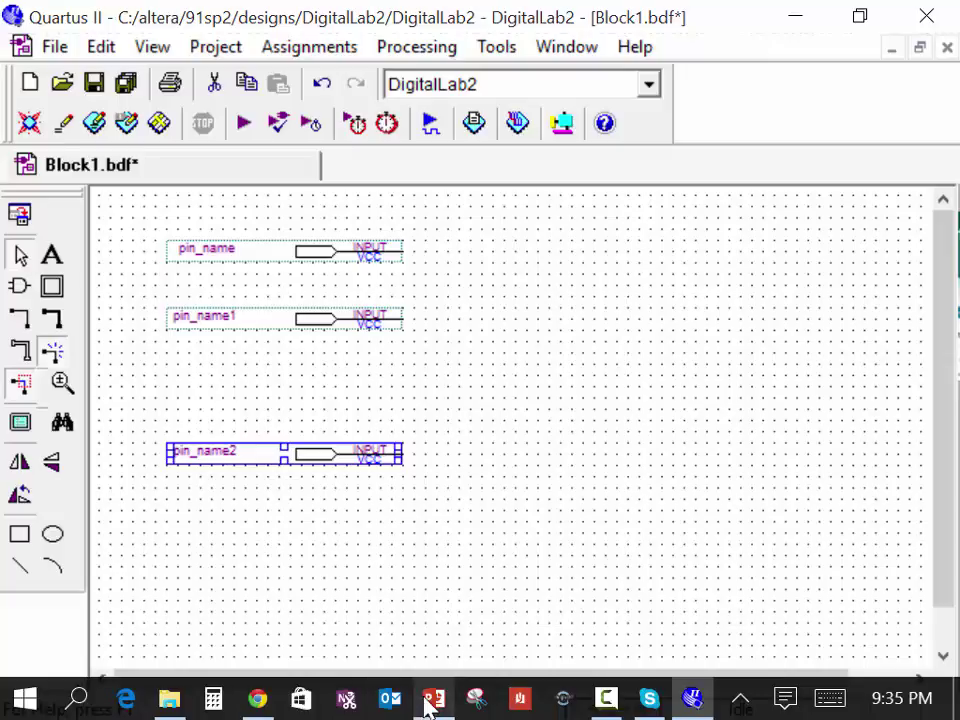
left_click(430, 700)
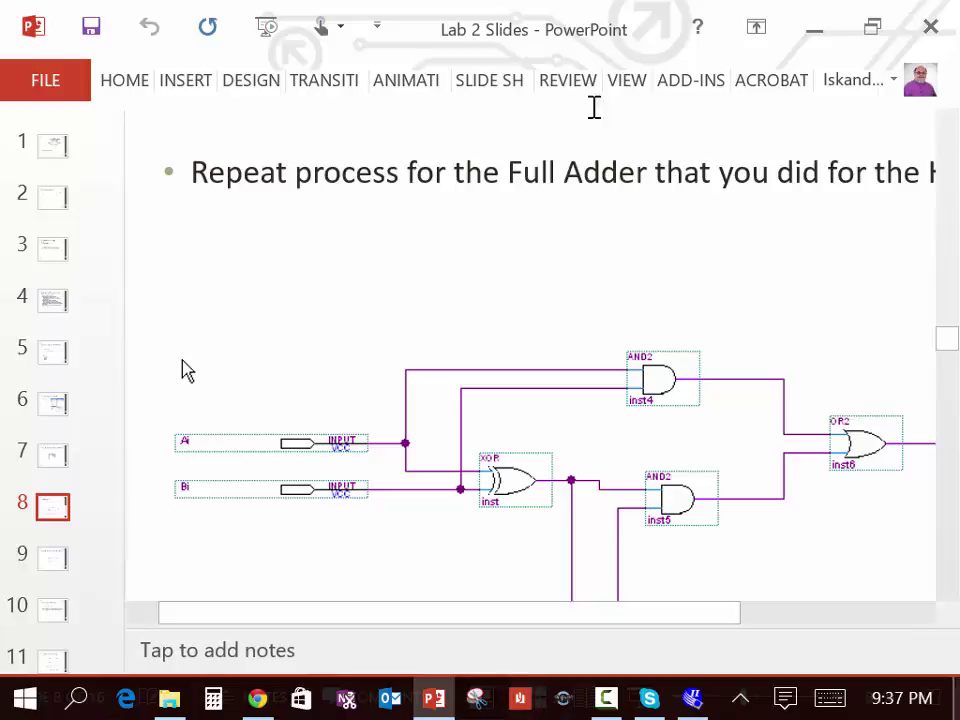
left_click(820, 31)
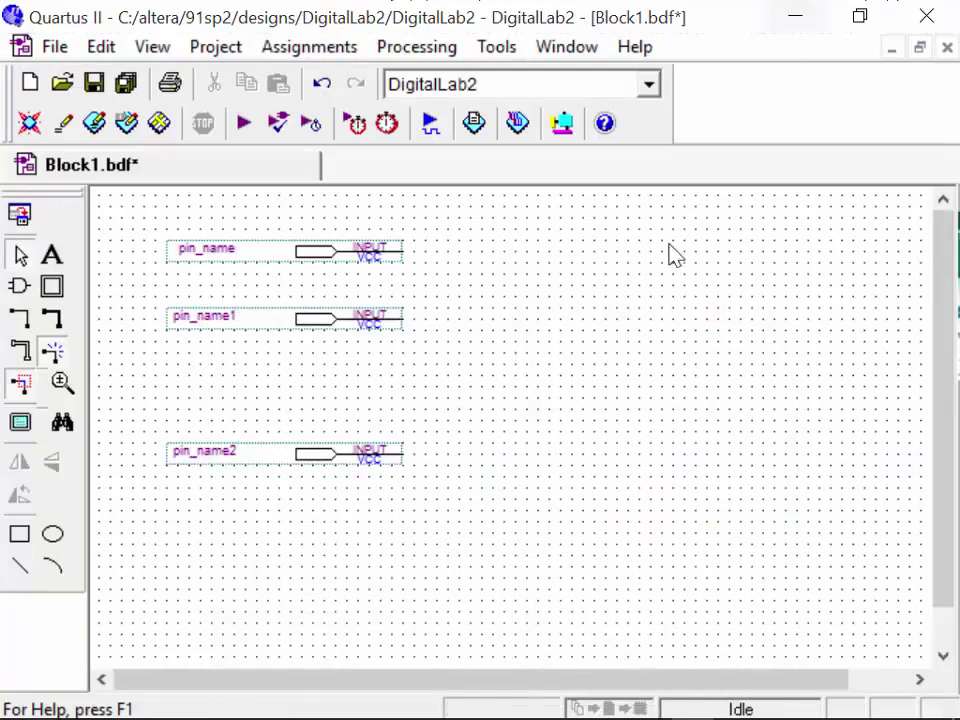
double_click(484, 340)
type("x")
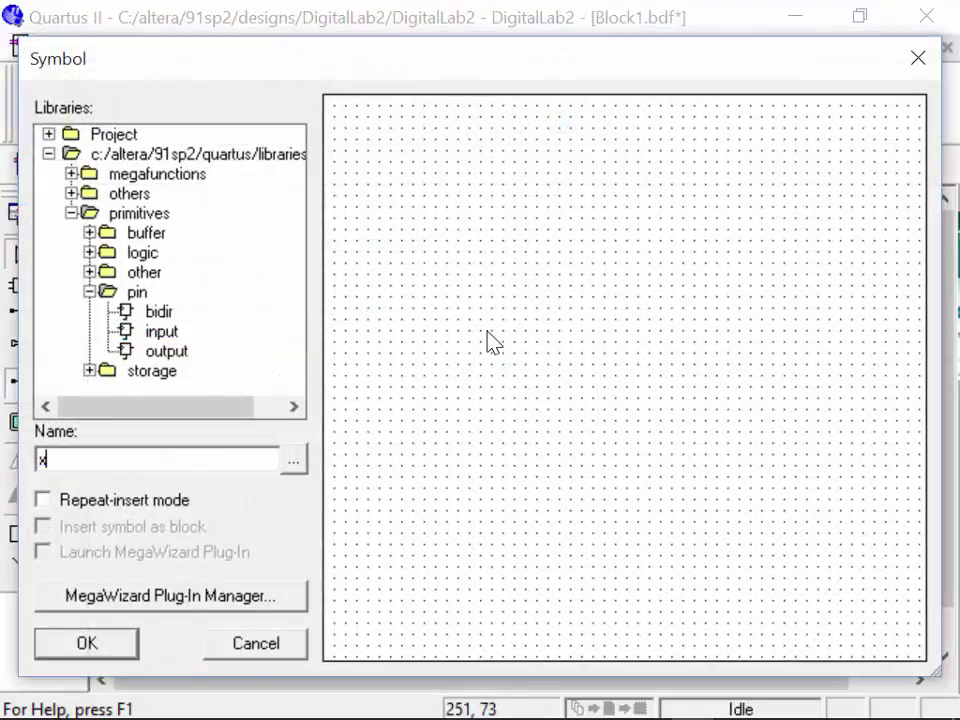
type("or")
key("Return")
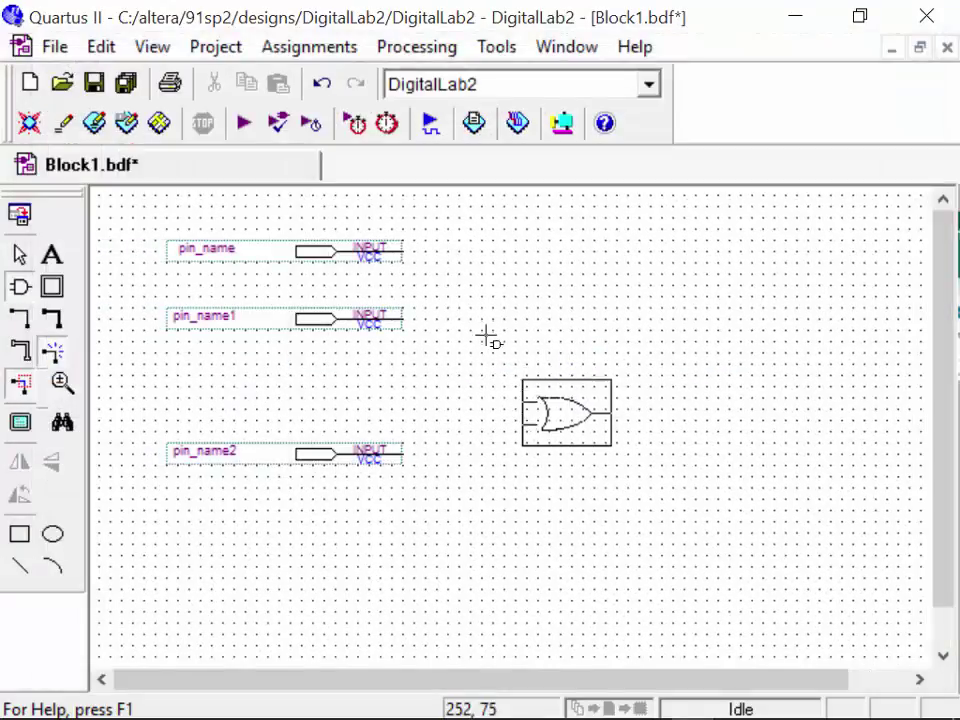
left_click(480, 256)
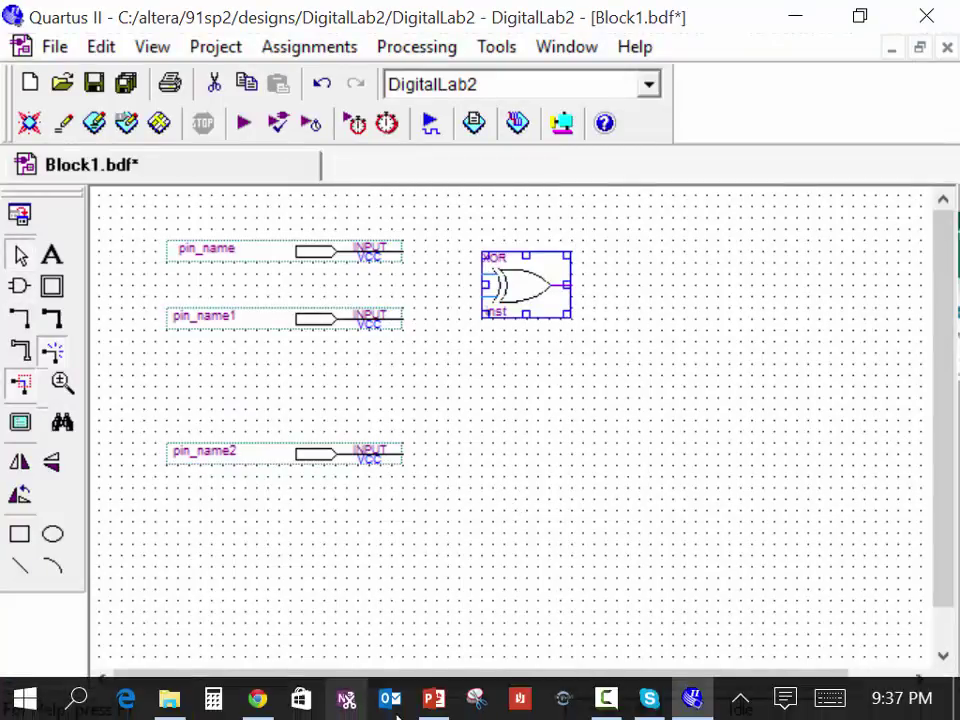
Consult the lower part of the Full Adder slide in PowerPoint, and place a second XOR gate in the schematic below the third input pin's level
left_click(435, 703)
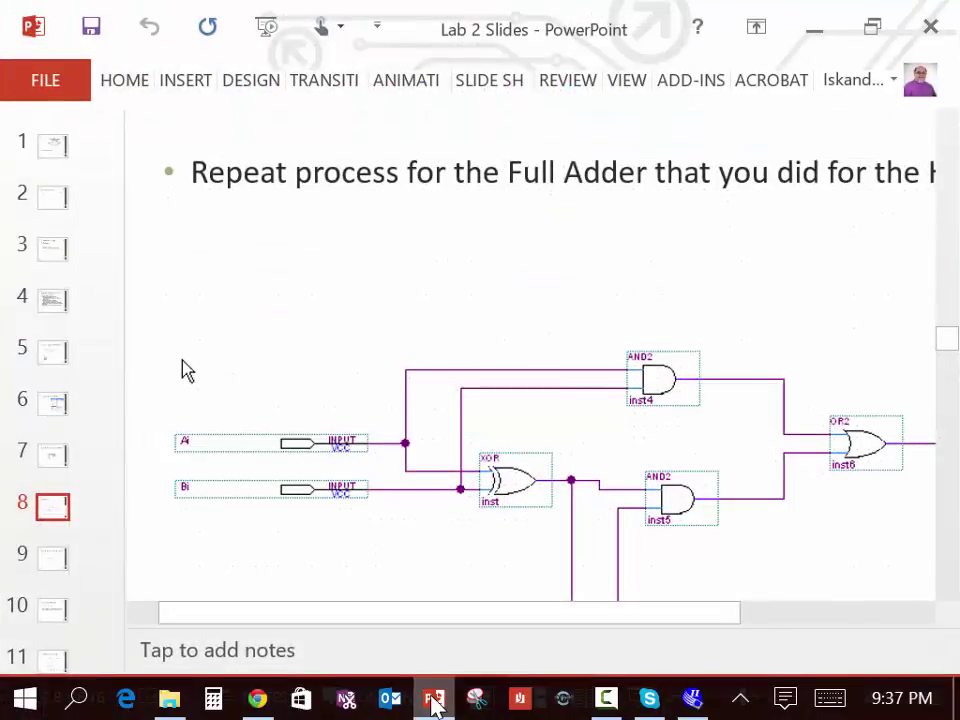
scroll(489, 600, "down", 3)
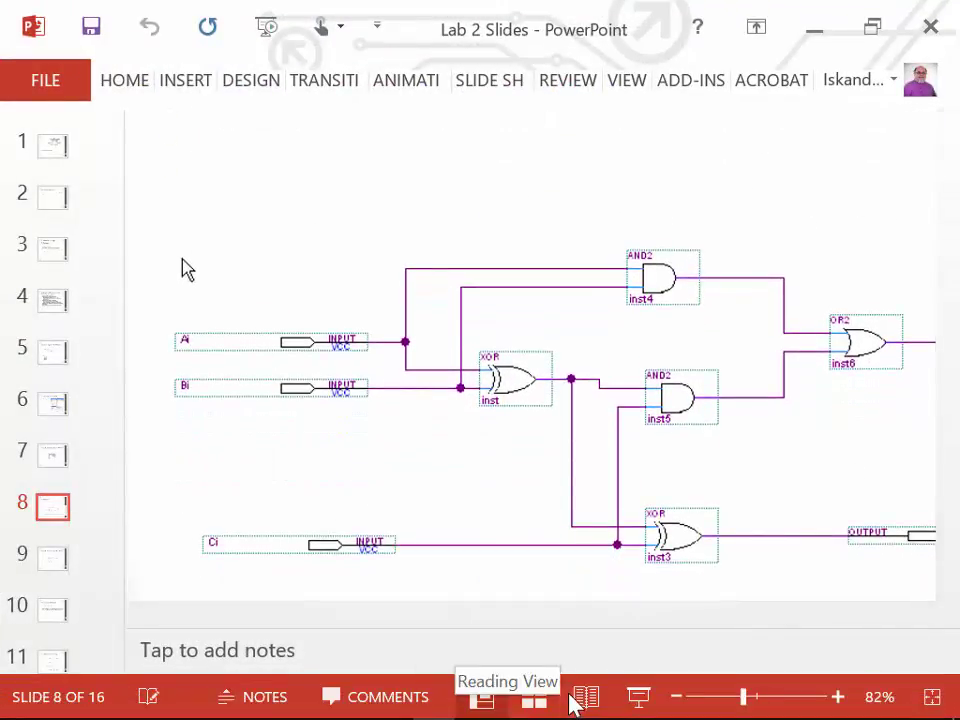
left_click(818, 31)
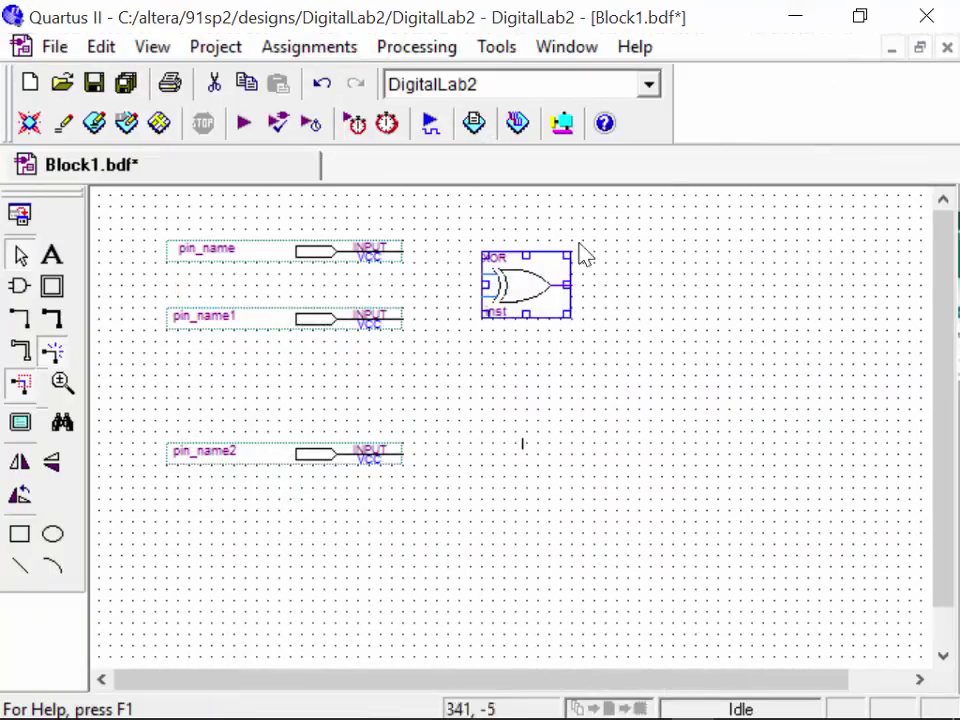
double_click(450, 258)
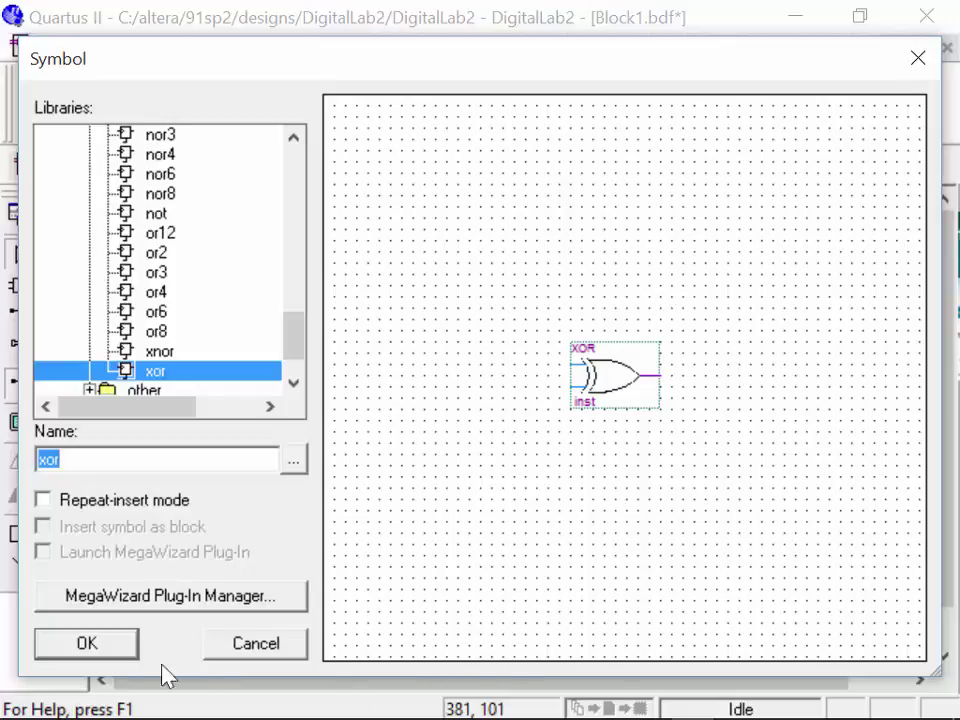
left_click(128, 645)
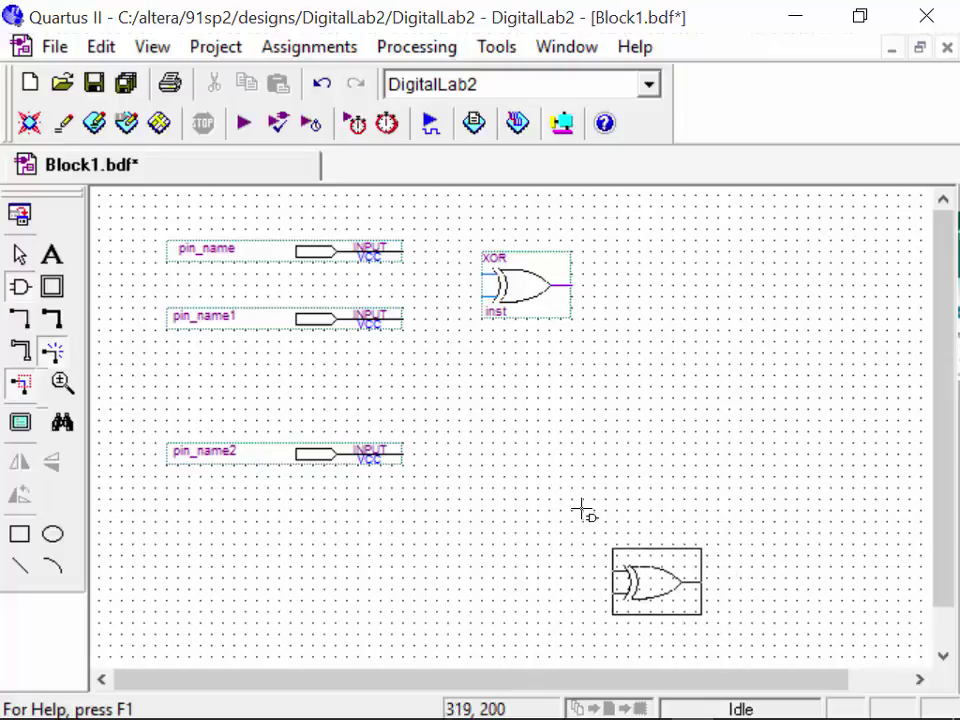
key("Escape")
left_click(590, 505)
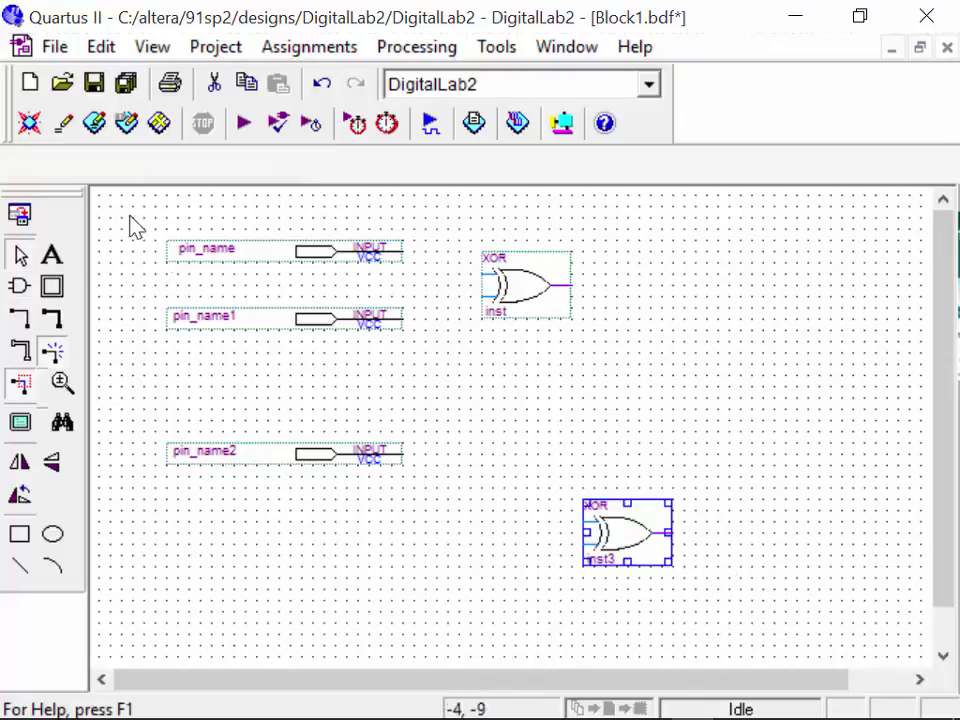
Move the three input pins and both XOR gates down together to free space above them
left_click_drag(129, 216, 752, 652)
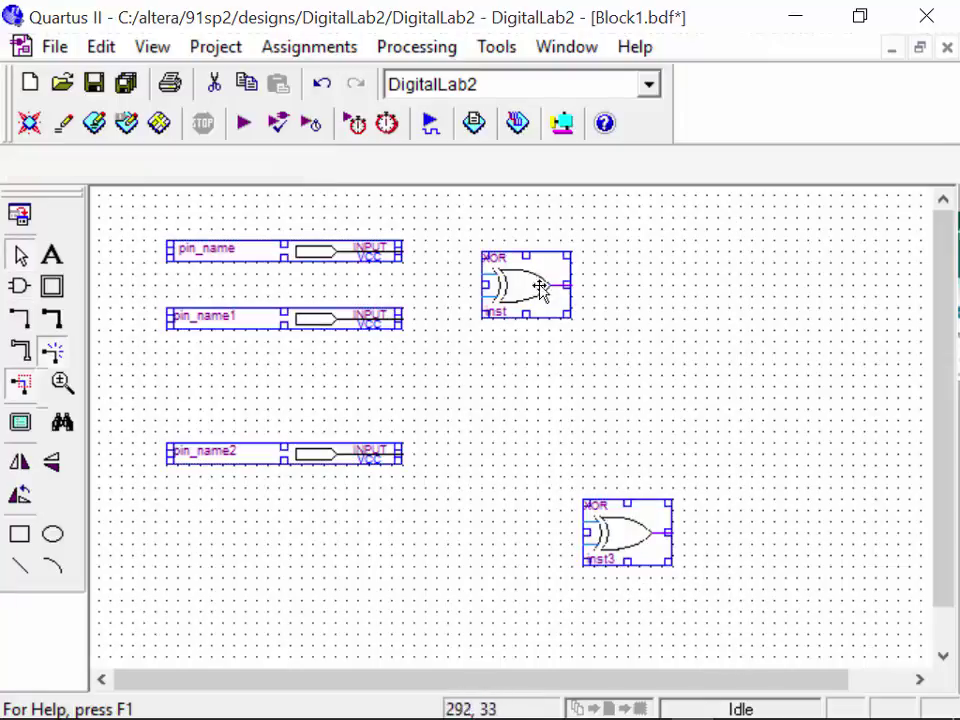
left_click_drag(540, 285, 552, 374)
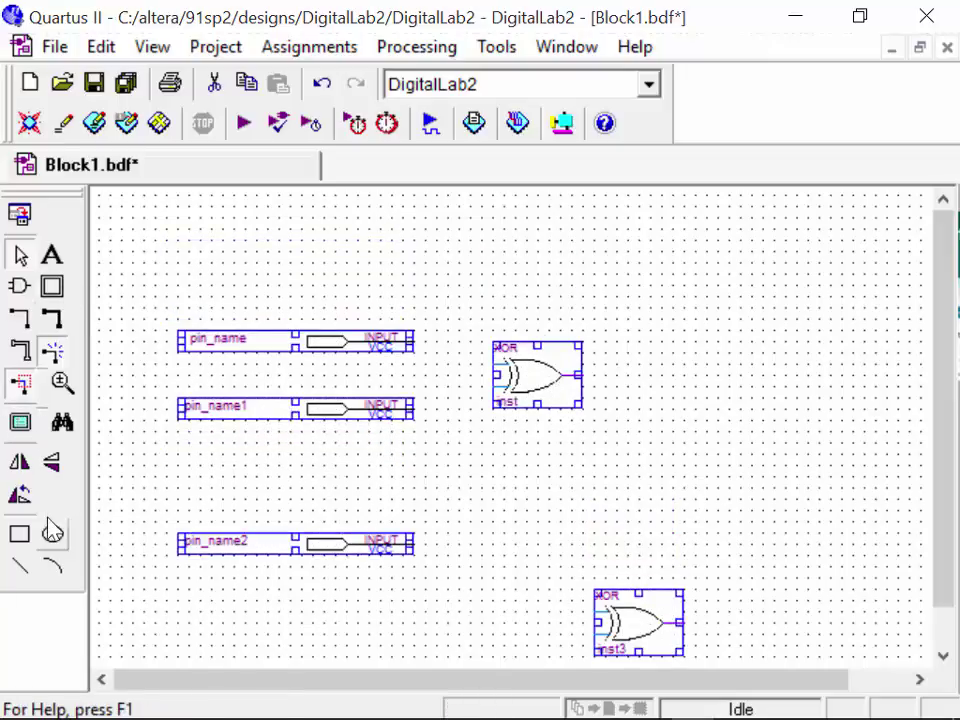
left_click(60, 380)
right_click(306, 274)
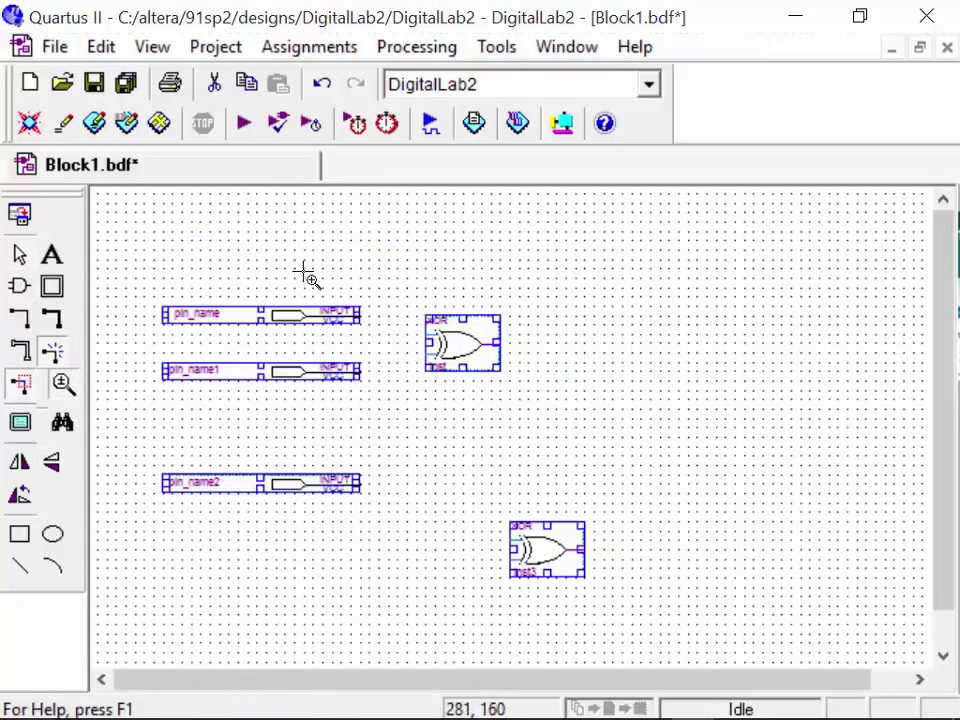
right_click(458, 410)
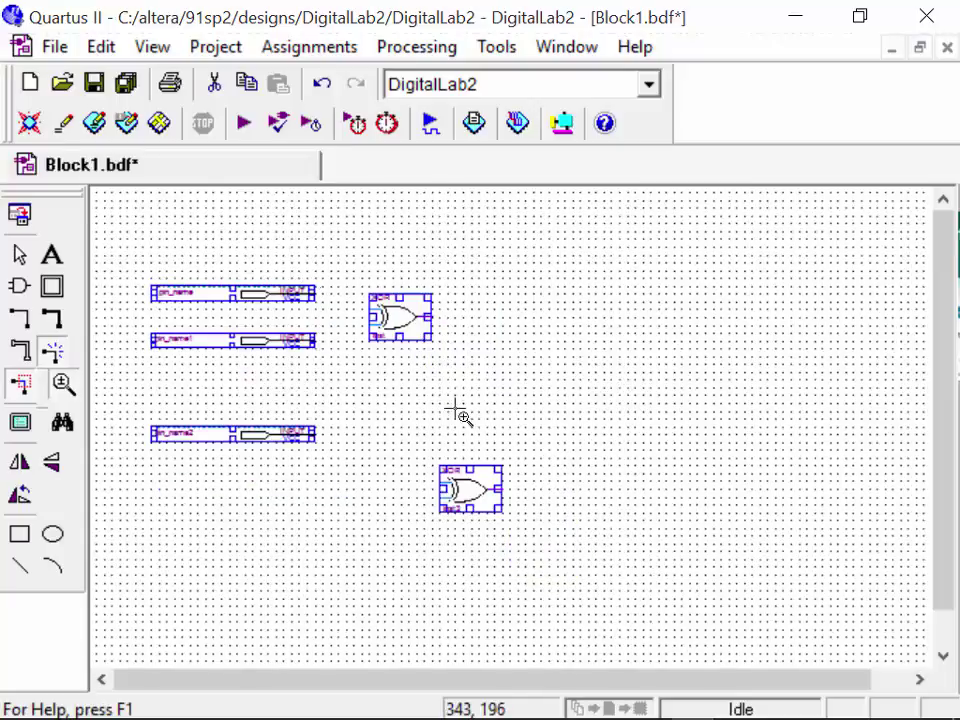
left_click(19, 254)
Place two AND2 gates one above the other, to the right of the upper XOR gate
double_click(467, 222)
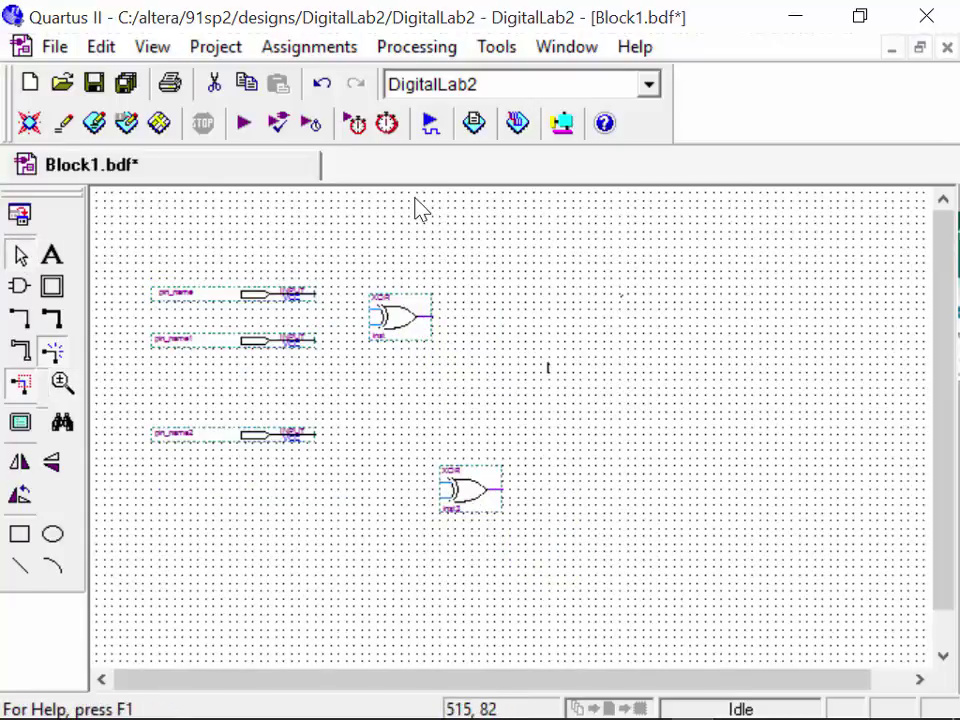
type("and")
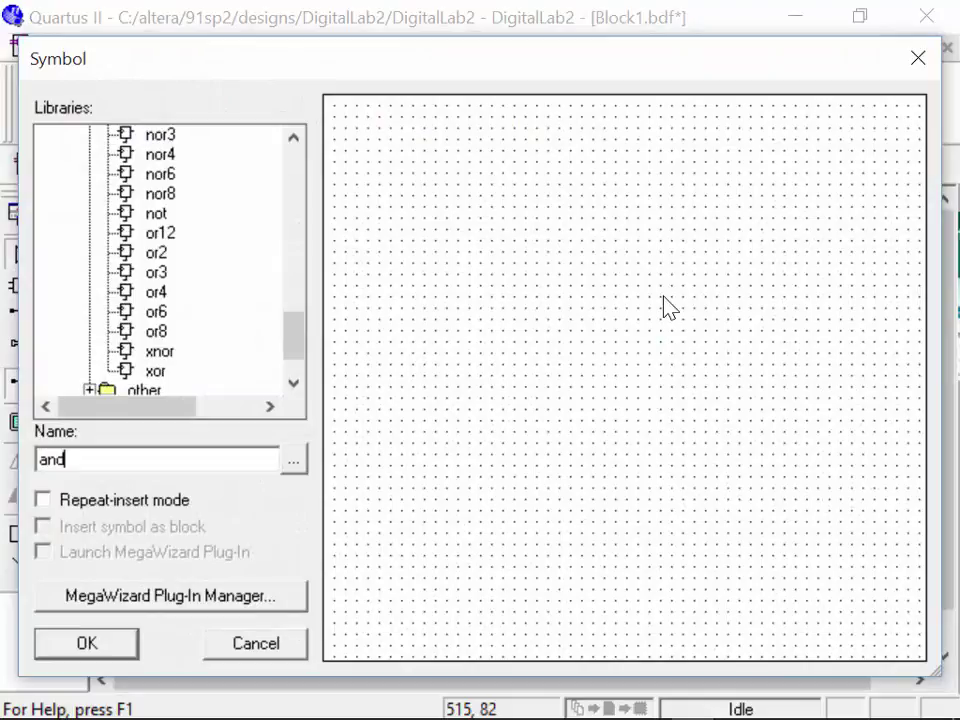
type("2")
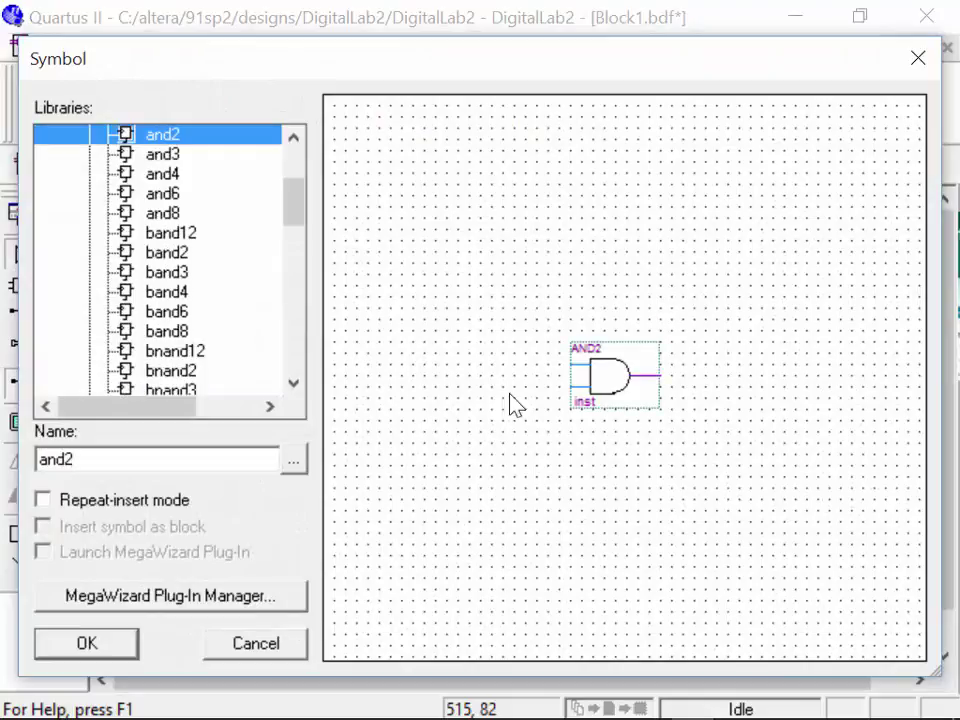
left_click(43, 499)
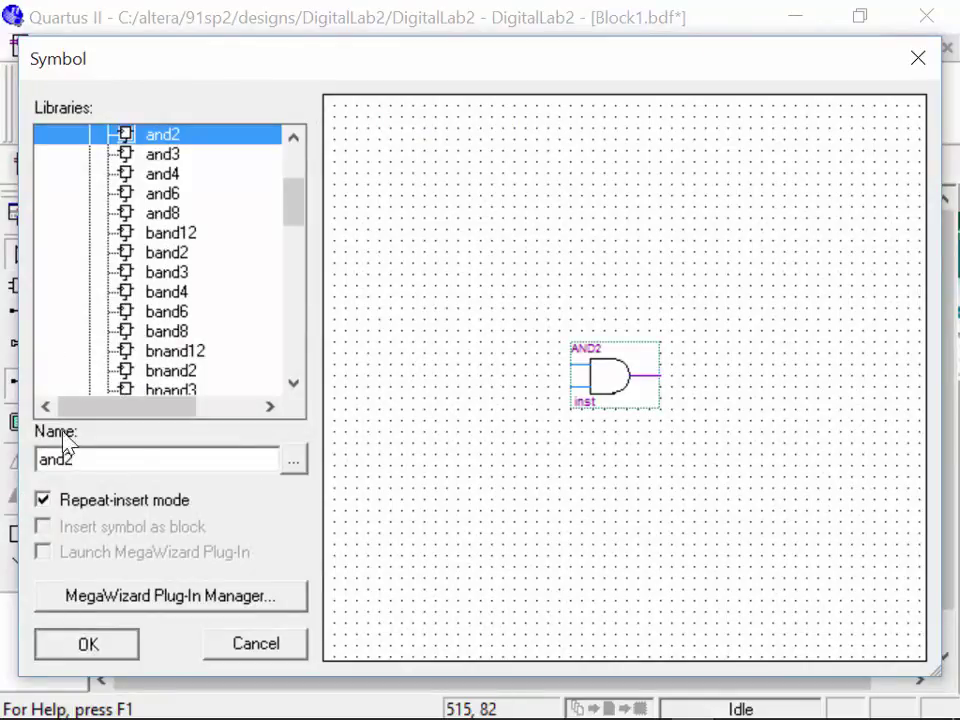
key("Return")
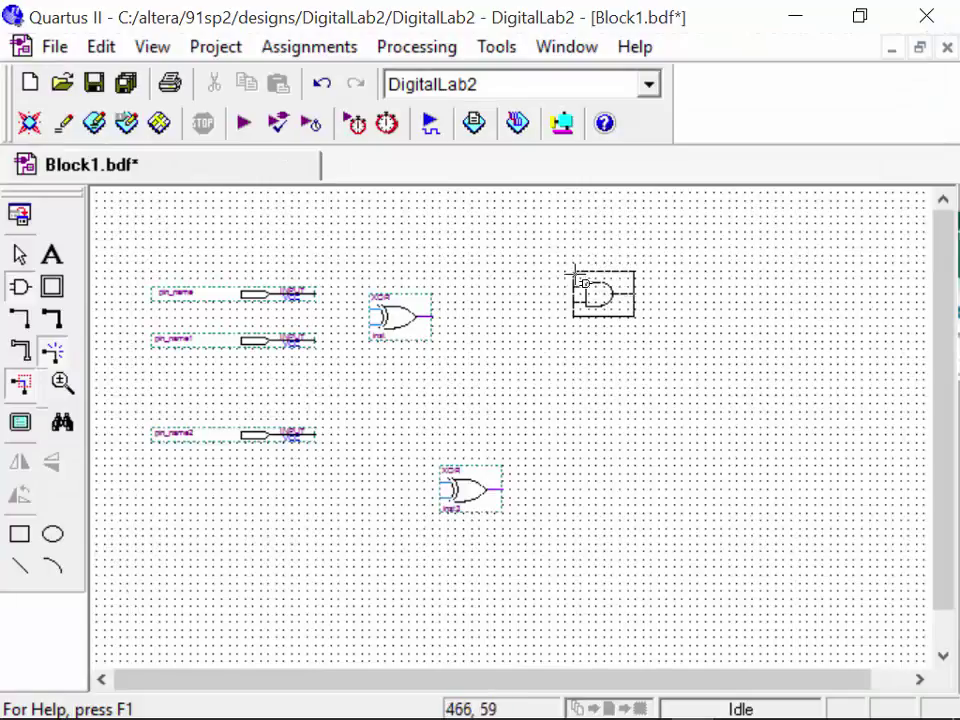
left_click(513, 220)
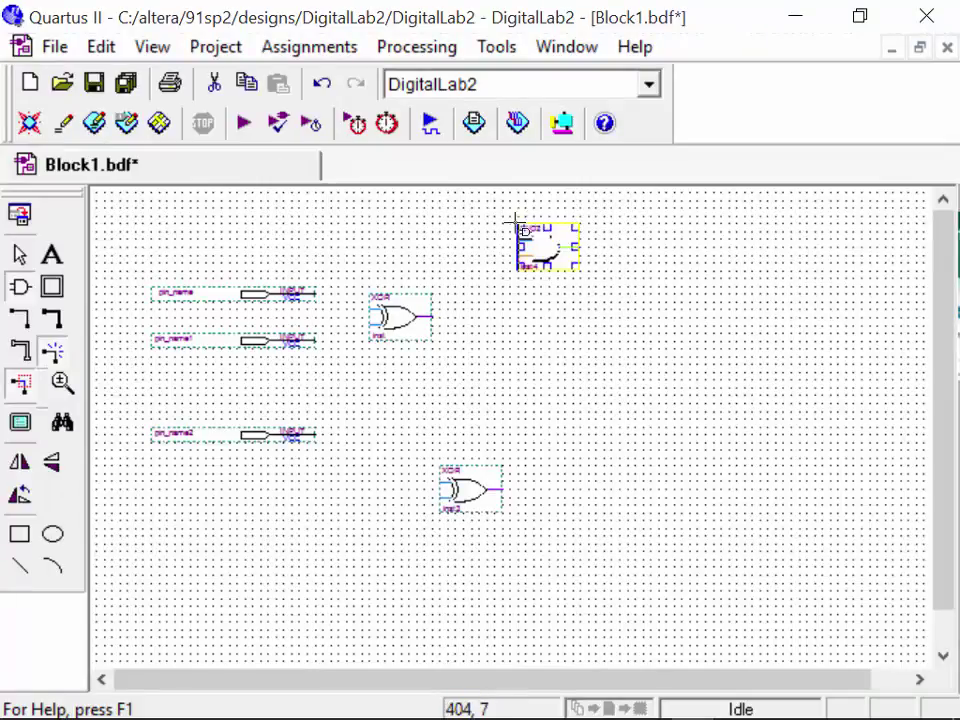
left_click(520, 322)
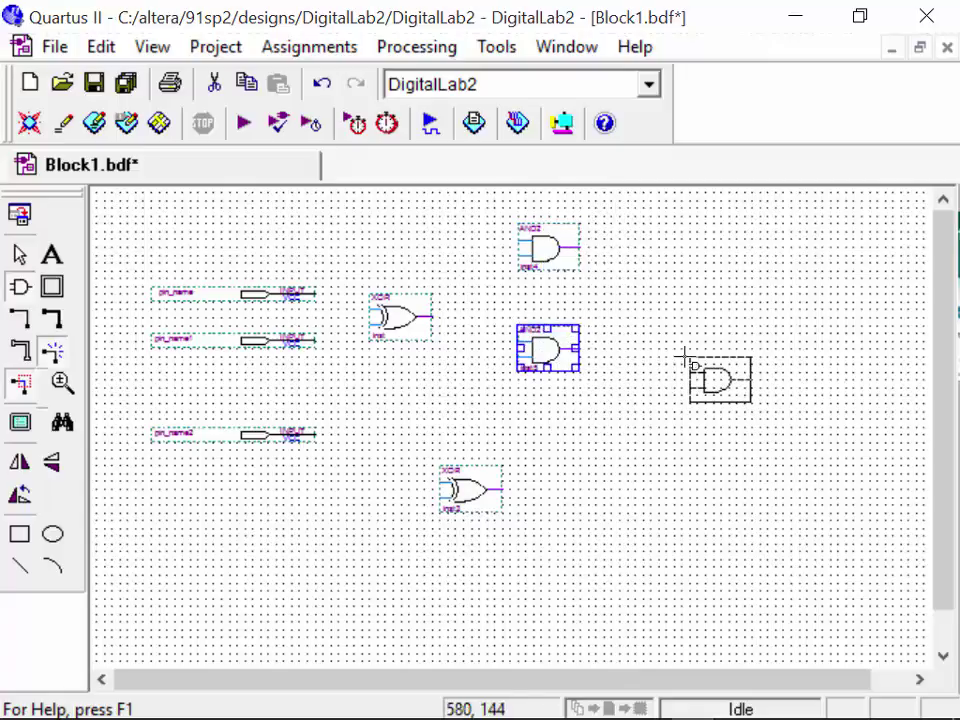
key("Escape")
Place an OR2 gate to the right of the two AND2 gates, at a height between them
left_click(455, 248)
double_click(455, 248)
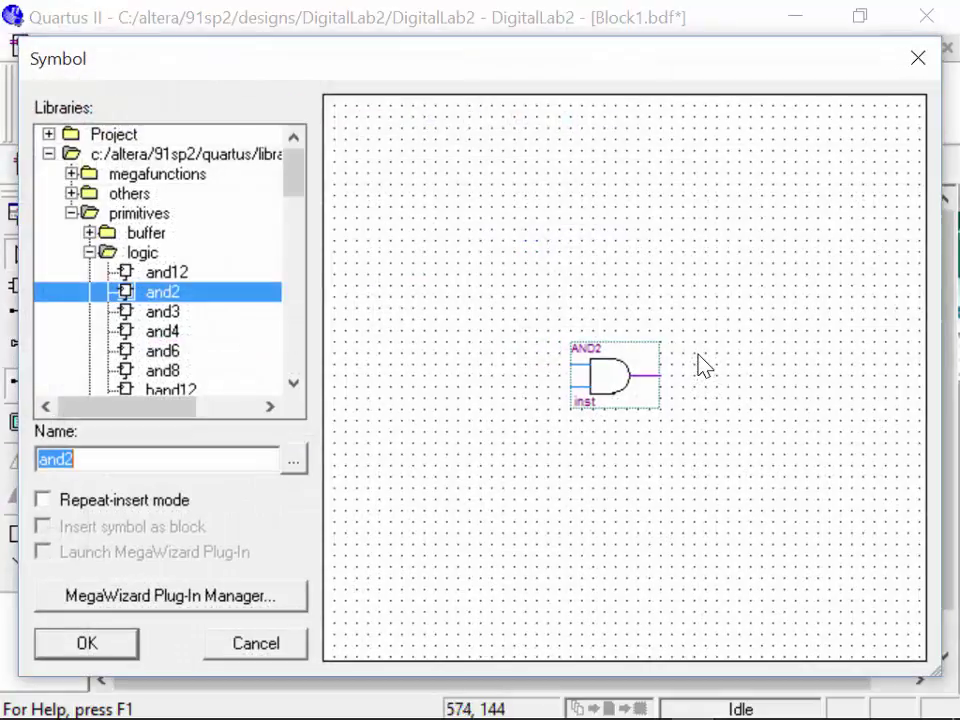
type("or2")
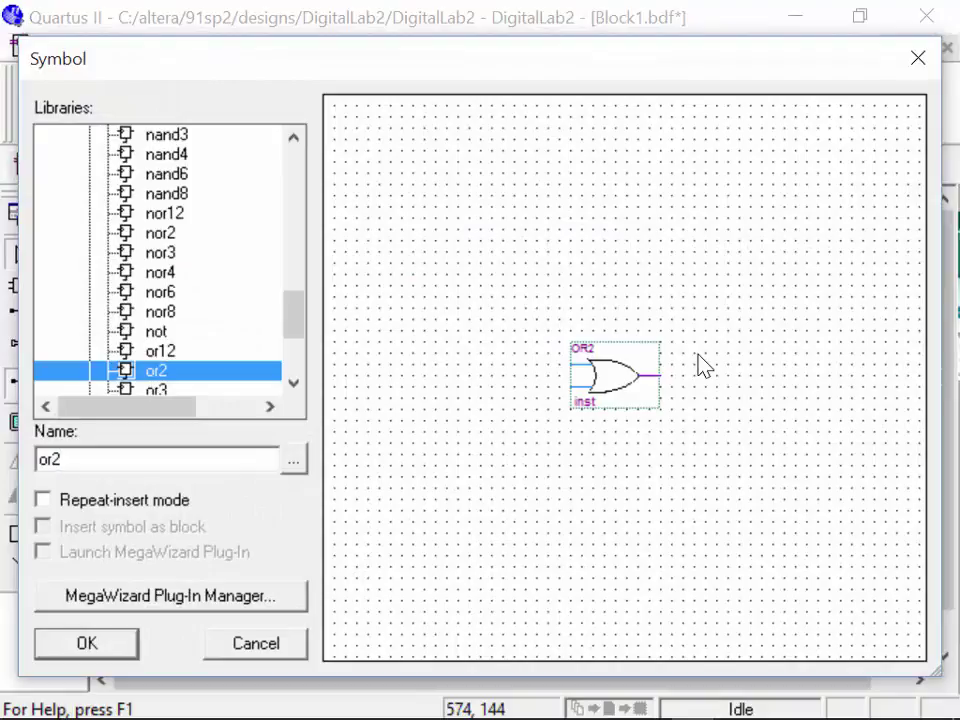
key("Return")
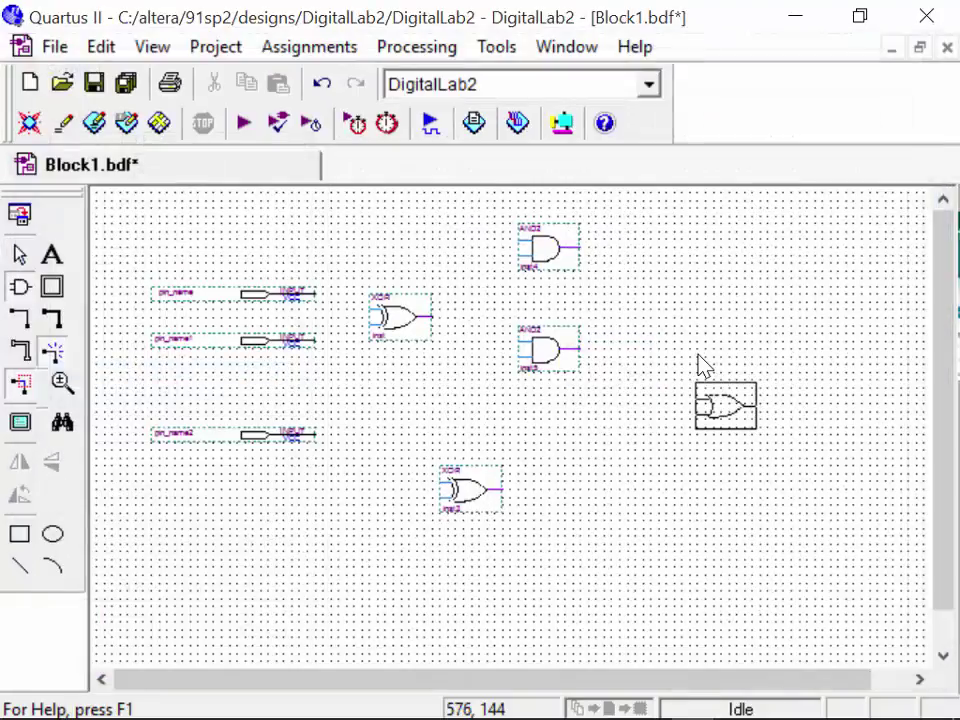
left_click(620, 235)
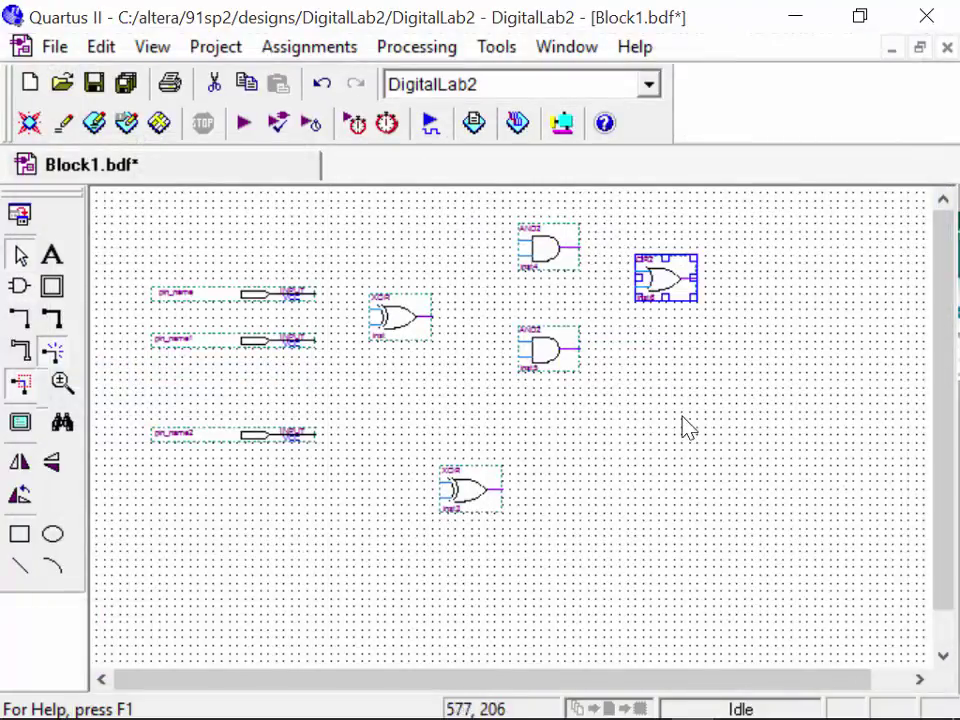
Place one output pin beside the OR2 gate's output and another at the lower XOR gate's level, further right
double_click(686, 426)
type("ou")
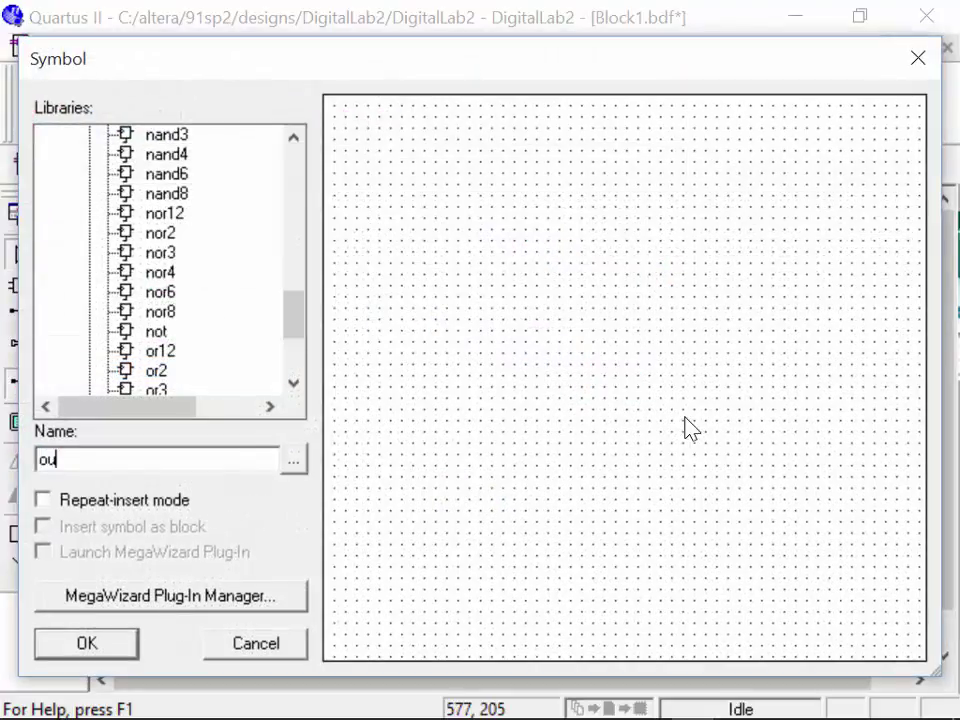
type("tput")
key("Return")
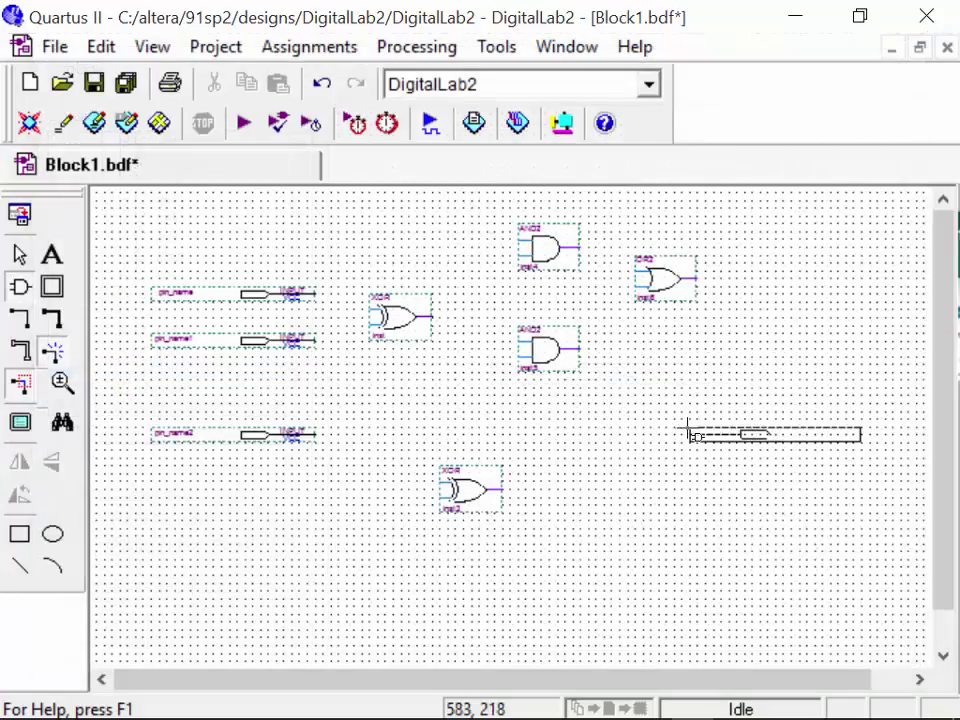
left_click(720, 274)
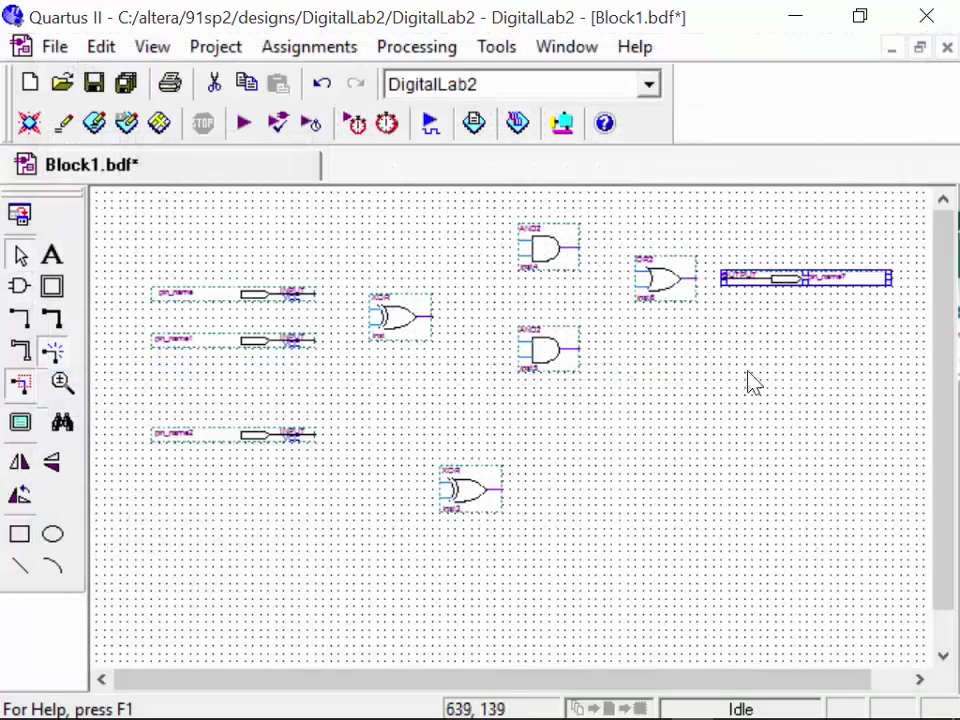
double_click(448, 332)
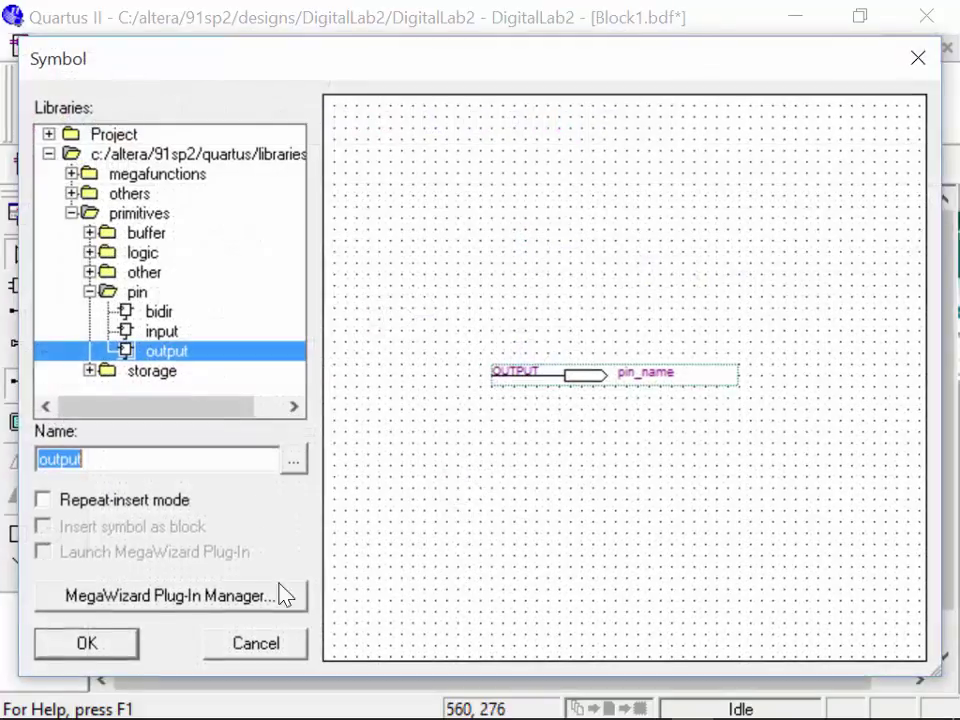
left_click(62, 632)
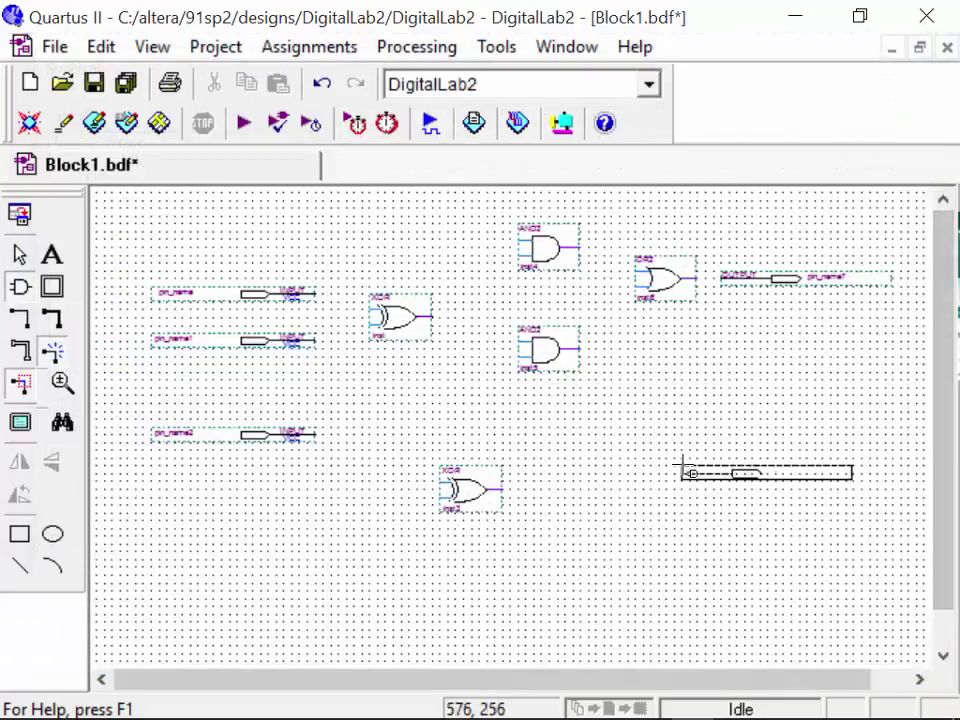
left_click(731, 478)
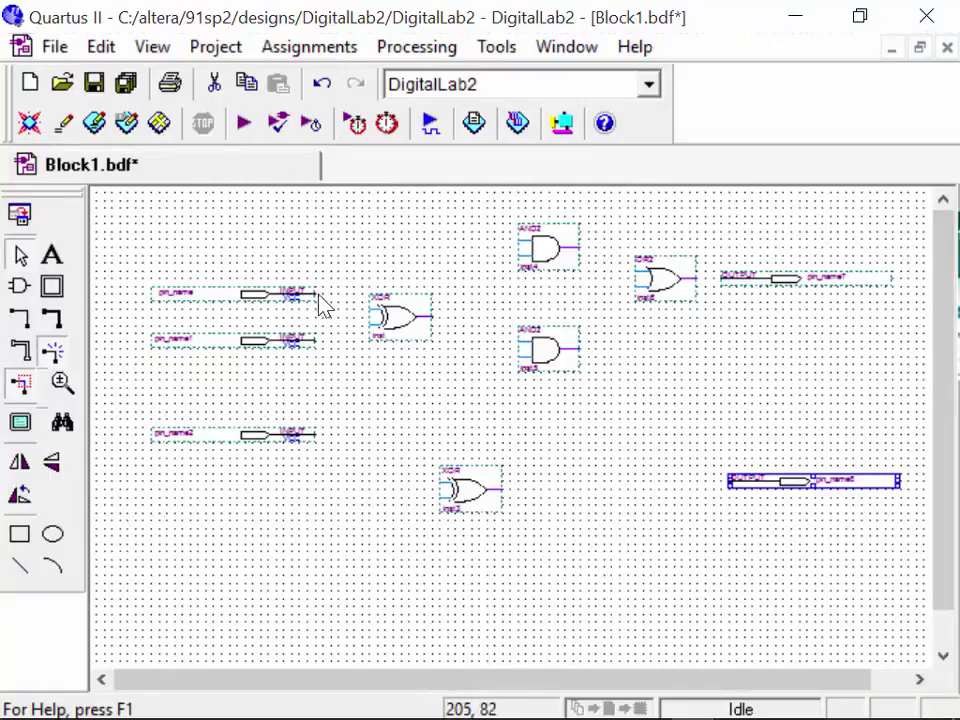
Wire the first and second input pins to both the upper XOR gate and the upper AND2 gate
mouse_move(316, 294)
left_mouse_down()
mouse_move(339, 266)
mouse_move(336, 231)
mouse_move(331, 238)
left_mouse_up()
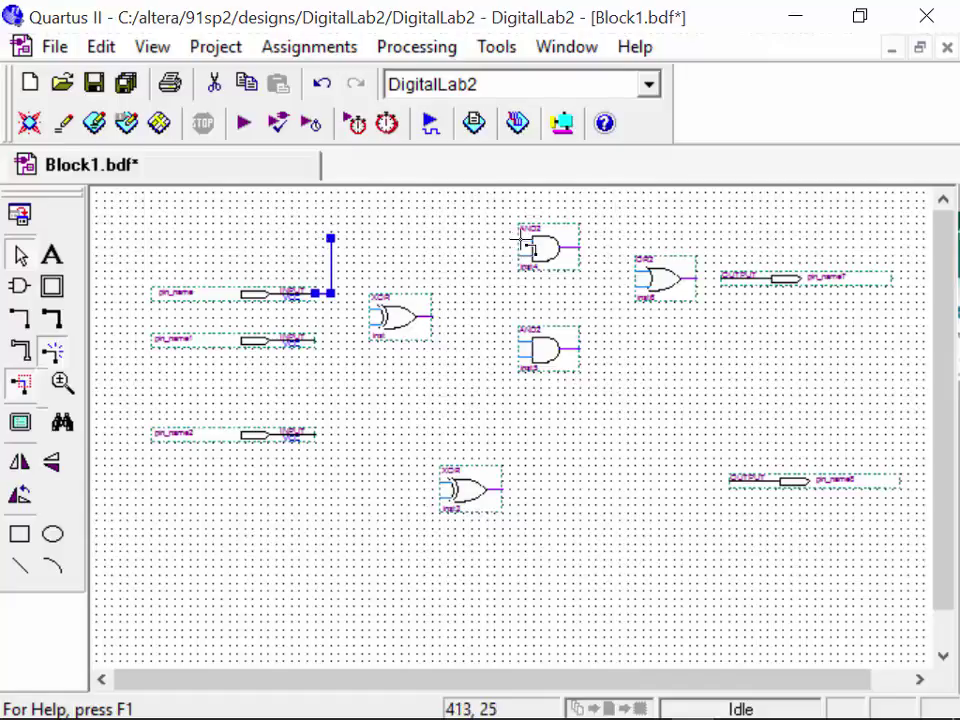
left_click_drag(519, 239, 331, 238)
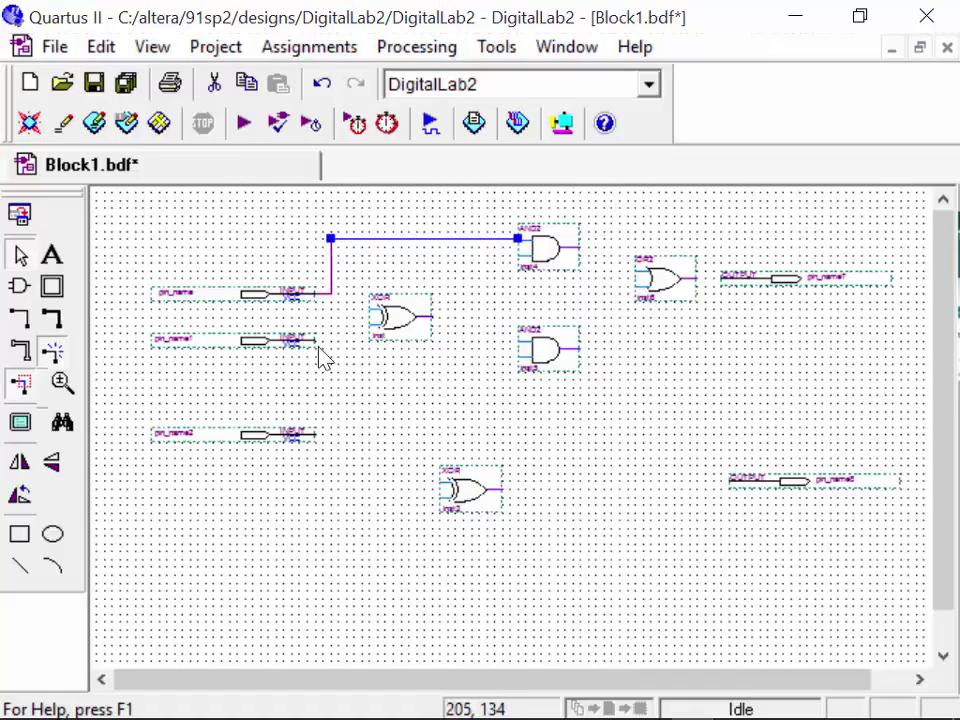
left_click_drag(370, 326, 330, 294)
left_click(208, 227)
left_click(360, 381)
left_click(412, 446)
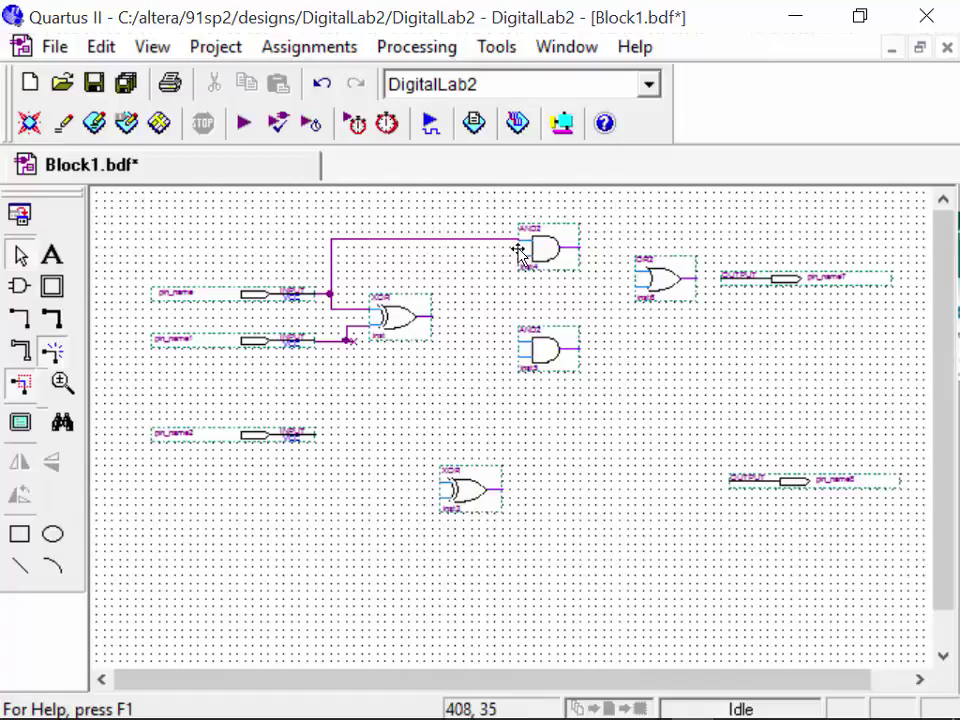
left_click_drag(520, 256, 353, 327)
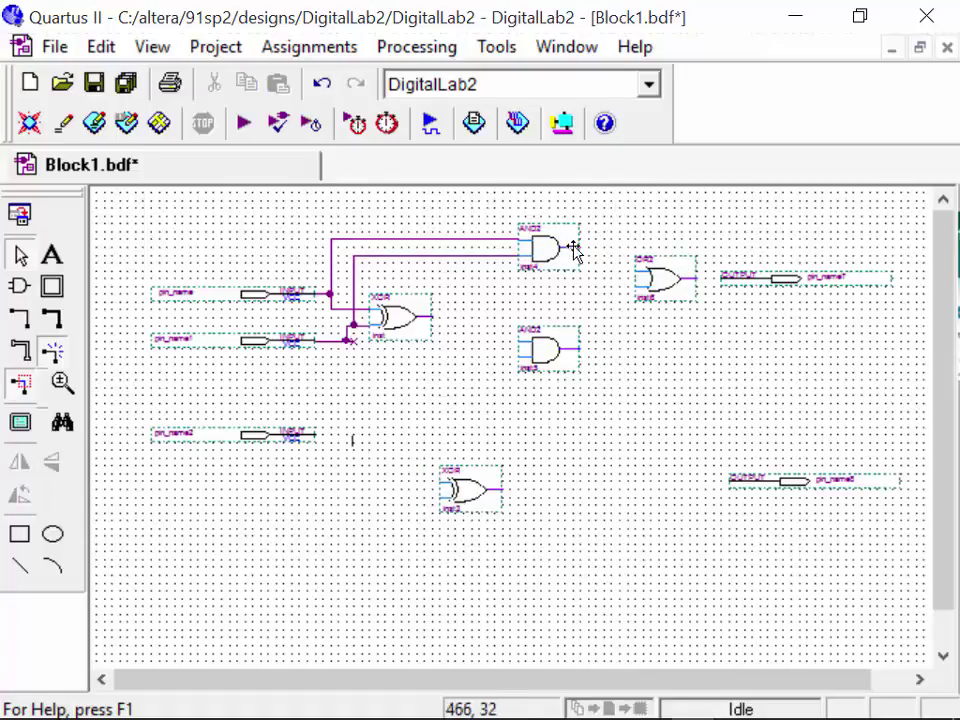
Shift the upper AND2 gate slightly left and wire both AND2 outputs to the two inputs of the OR2 gate
left_click_drag(575, 250, 538, 252)
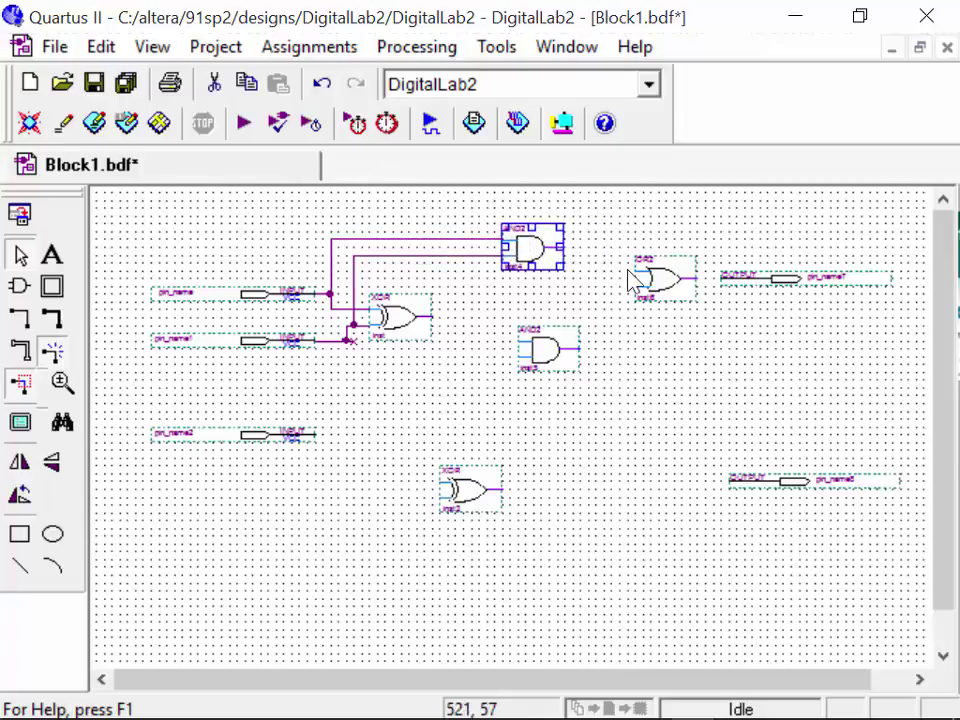
left_click_drag(638, 272, 578, 247)
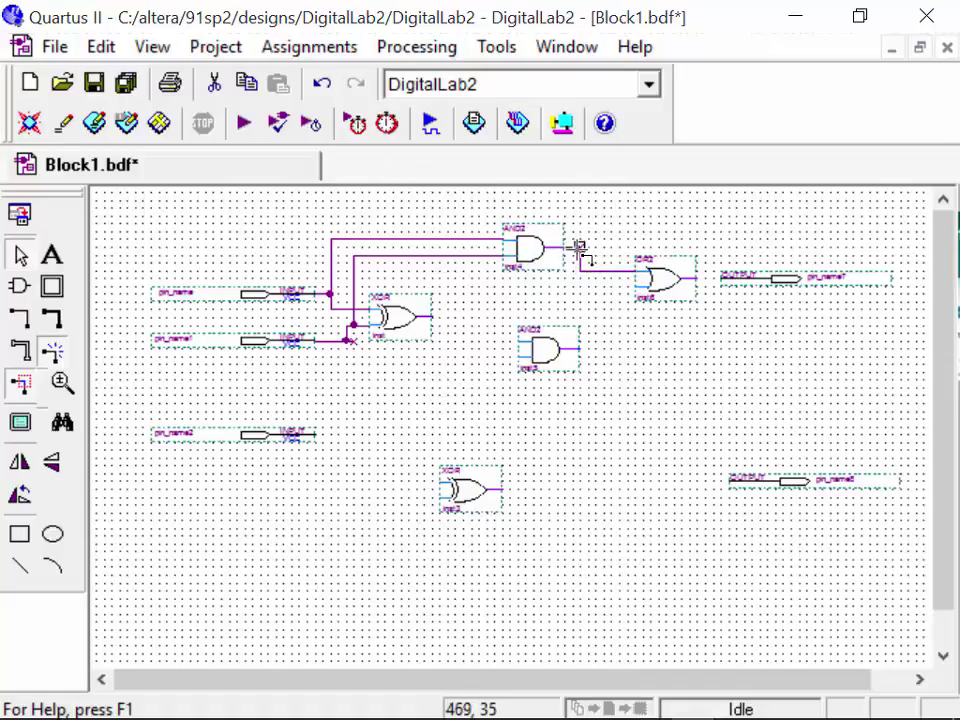
left_click(628, 318)
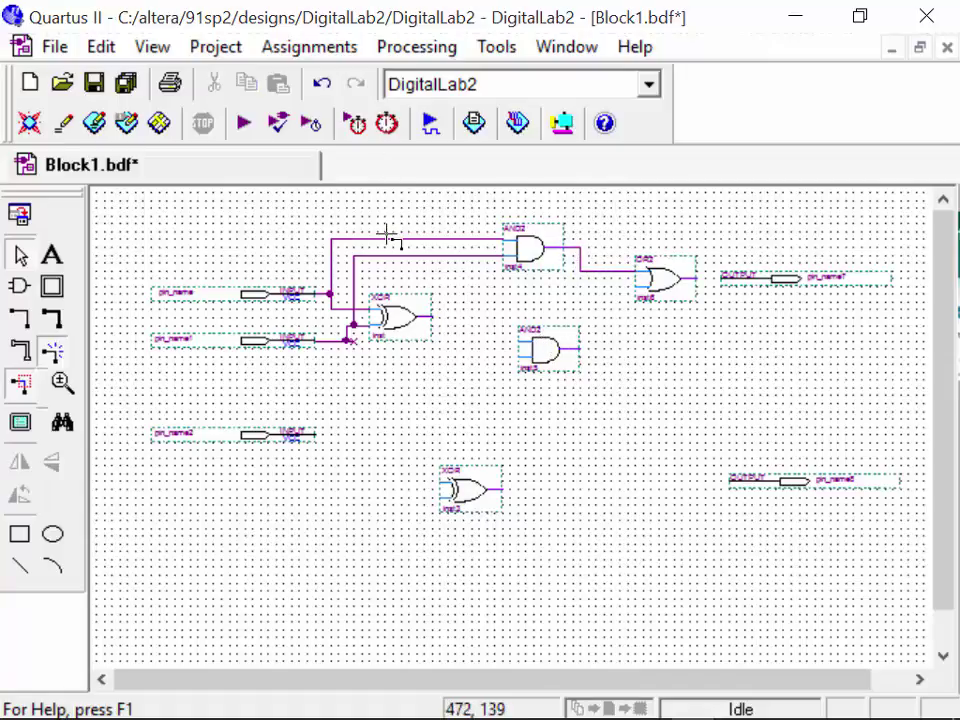
left_click_drag(578, 348, 604, 290)
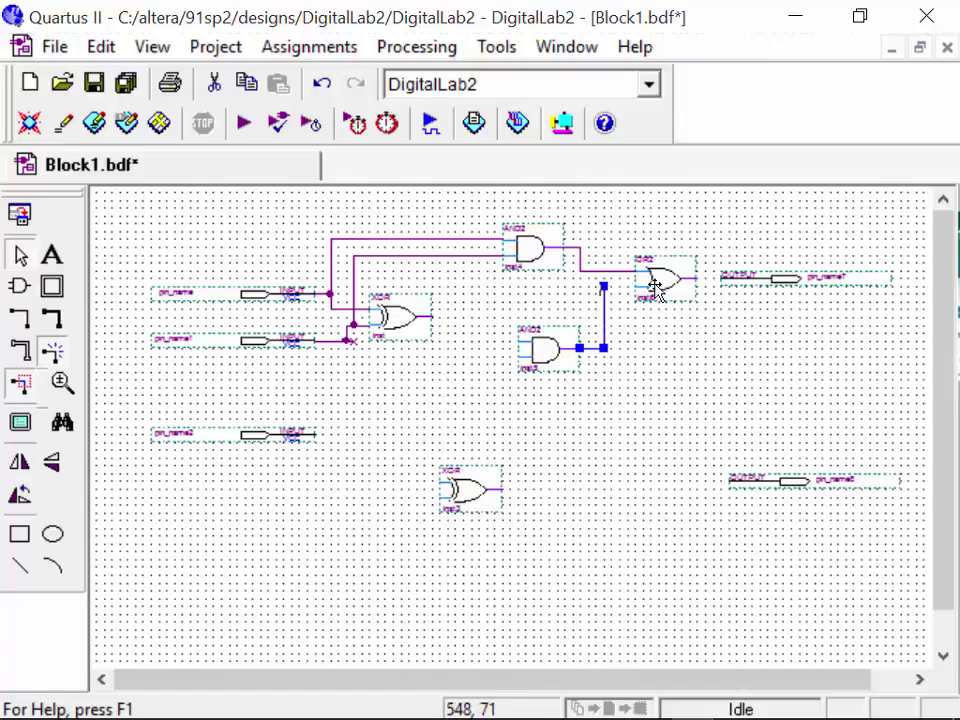
left_click(429, 193)
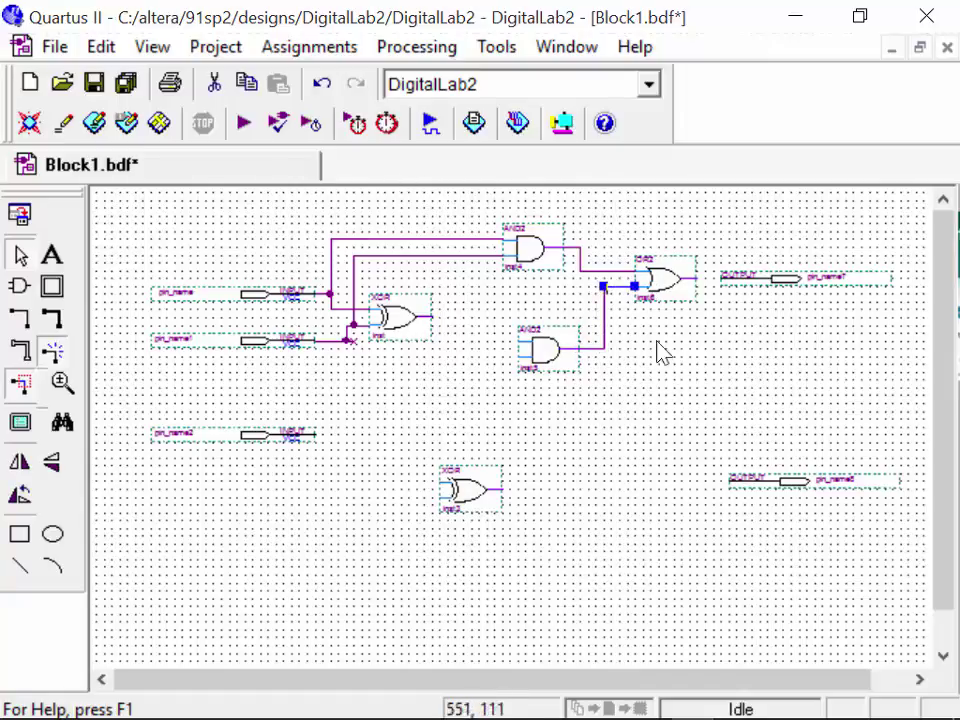
left_click(679, 371)
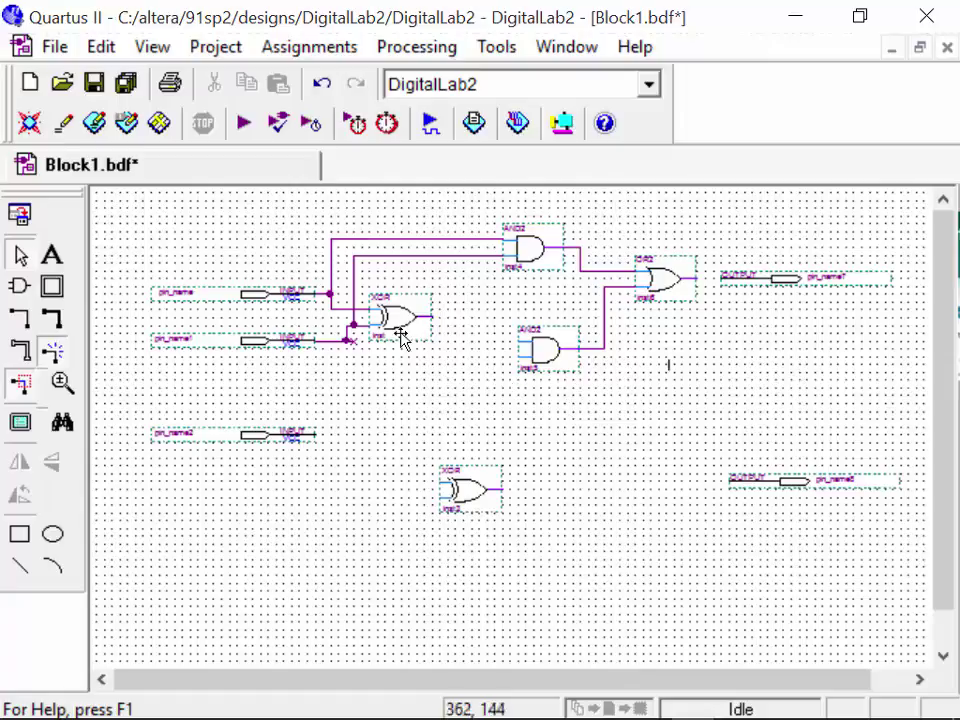
Wire the upper XOR gate's output to the first input of the lower AND2 gate
left_click(497, 328)
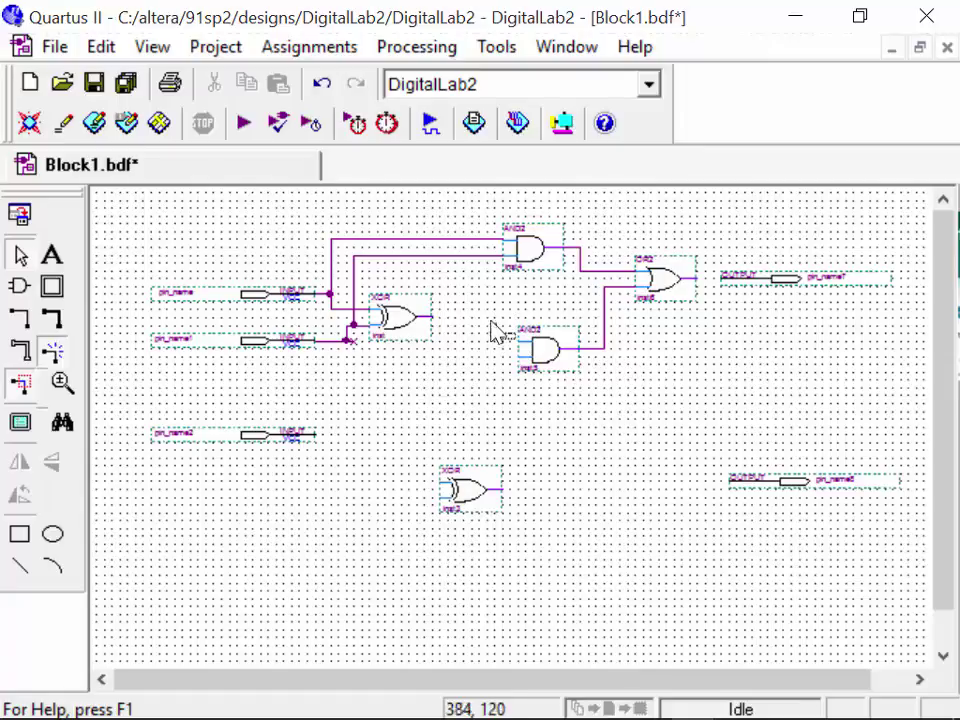
left_click(486, 320)
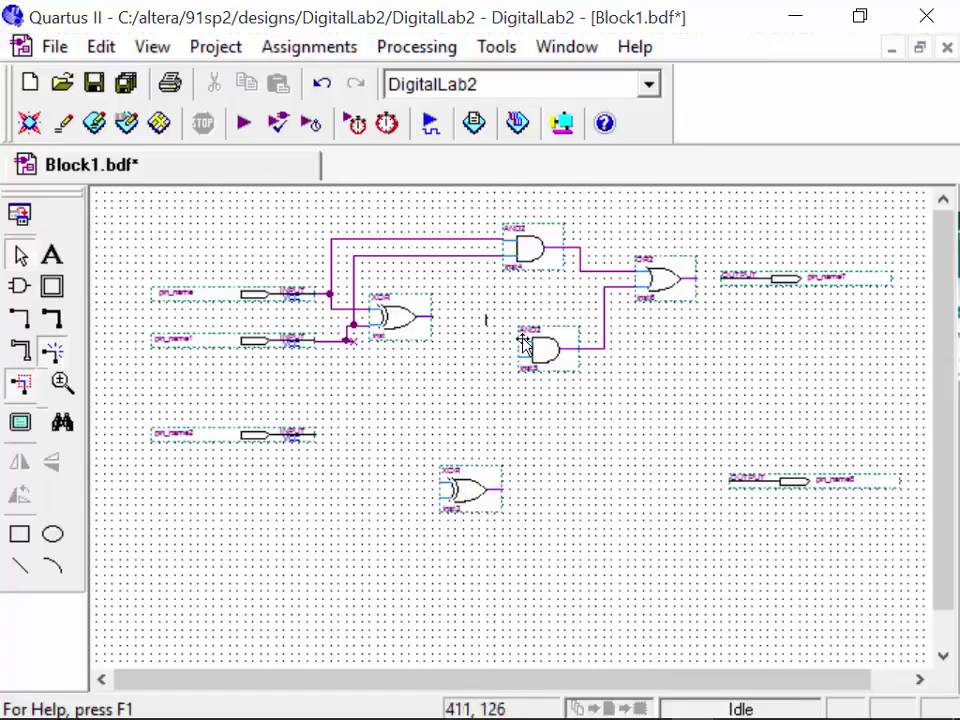
left_click_drag(514, 342, 487, 318)
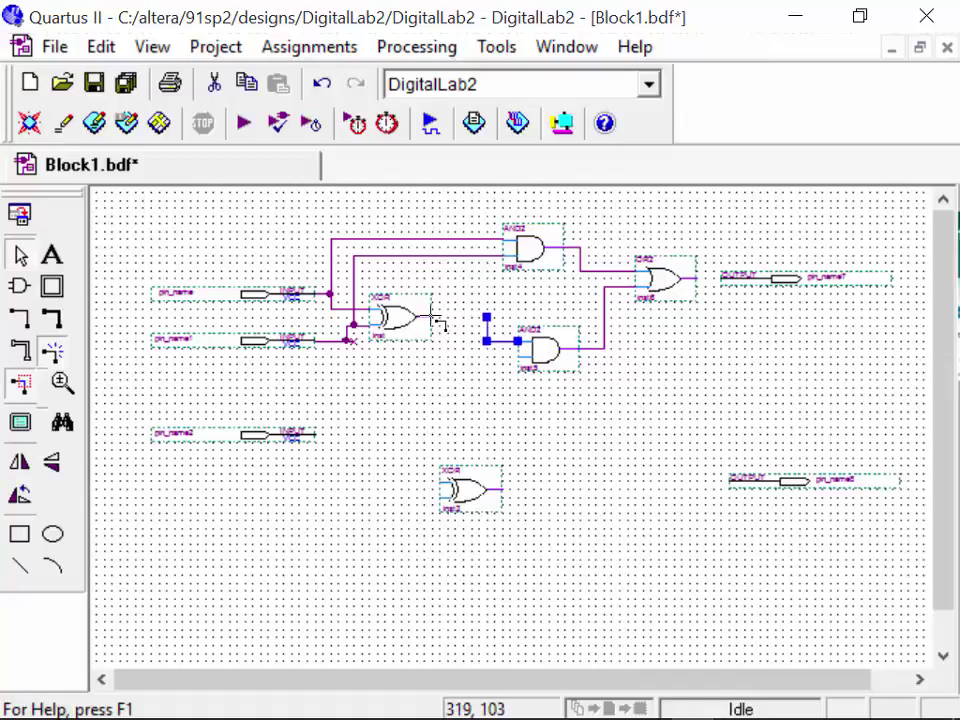
left_click(459, 318)
left_click_drag(487, 318, 487, 318)
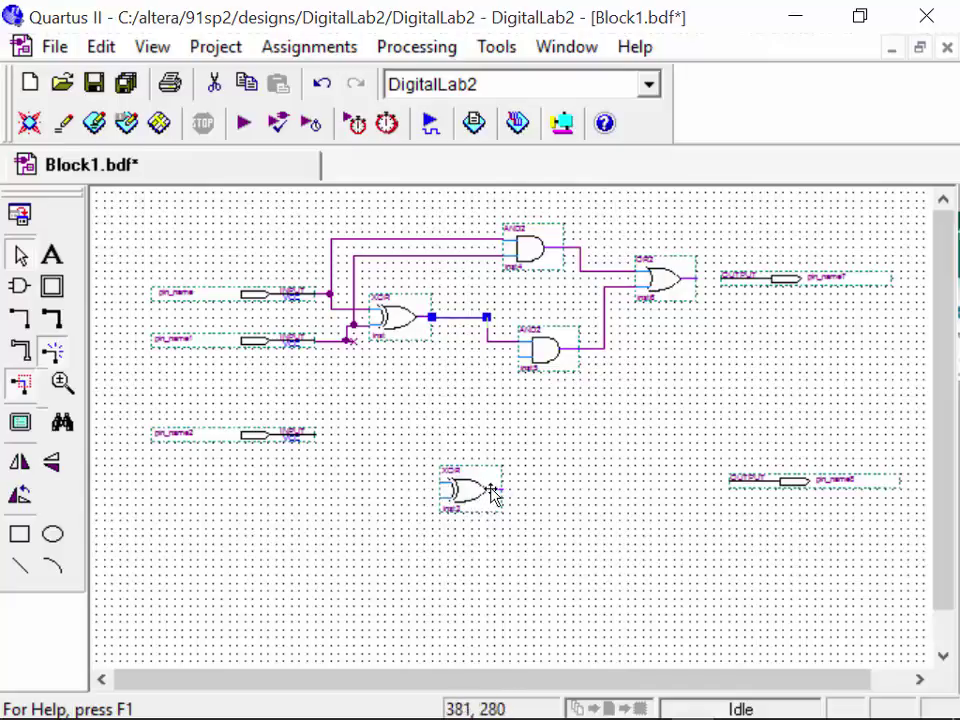
Shift the lower XOR gate right and connect the third input pin to its lower input, leaving a wire between them
left_click_drag(441, 488, 471, 493)
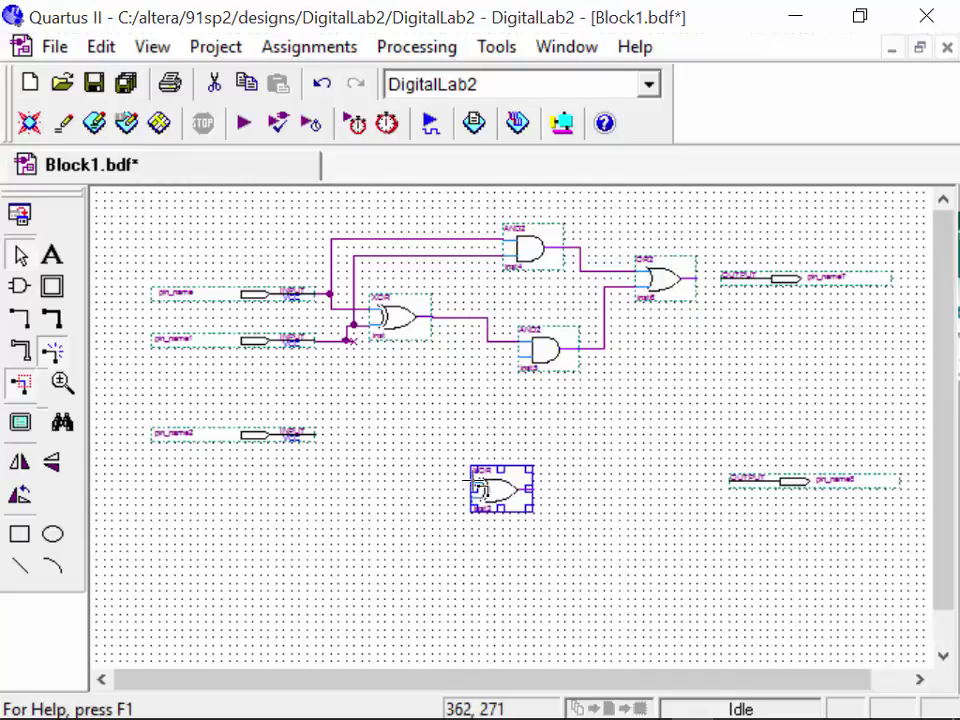
left_click_drag(261, 444, 422, 500)
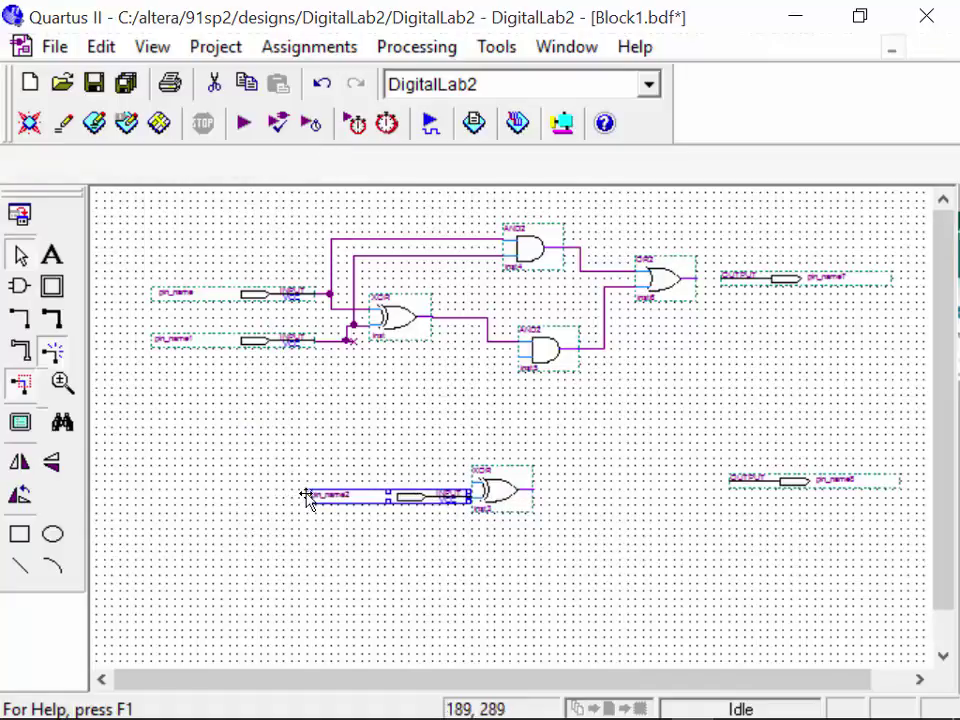
left_click_drag(307, 497, 191, 497)
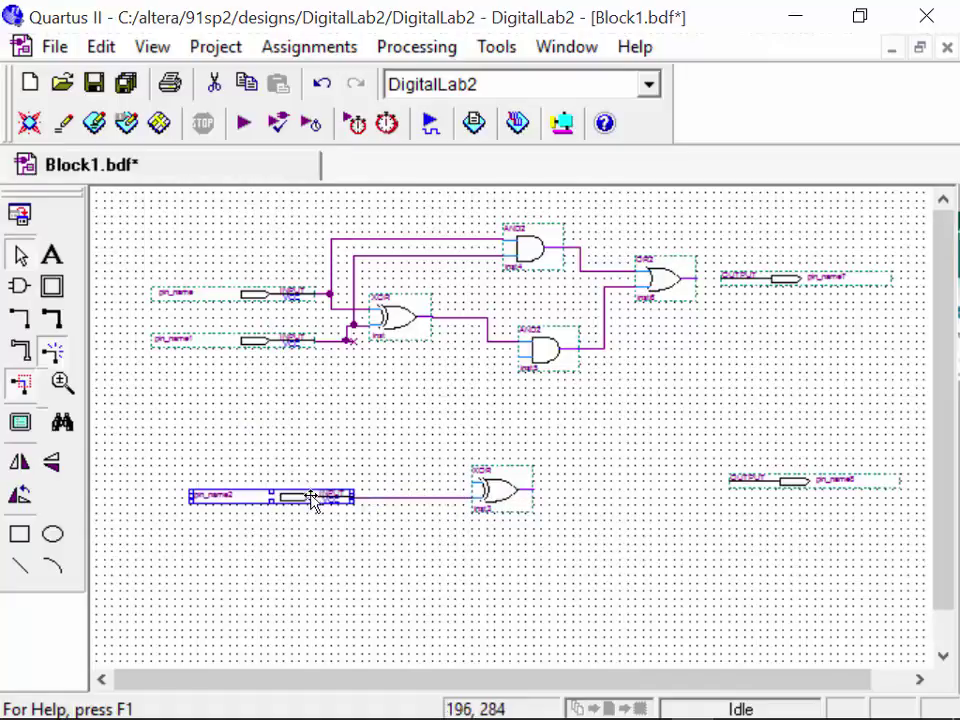
Branch the upper XOR output to the lower XOR's upper input, and the third input pin's wire to the lower AND2's second input
left_click(466, 484)
left_click_drag(466, 484, 448, 318)
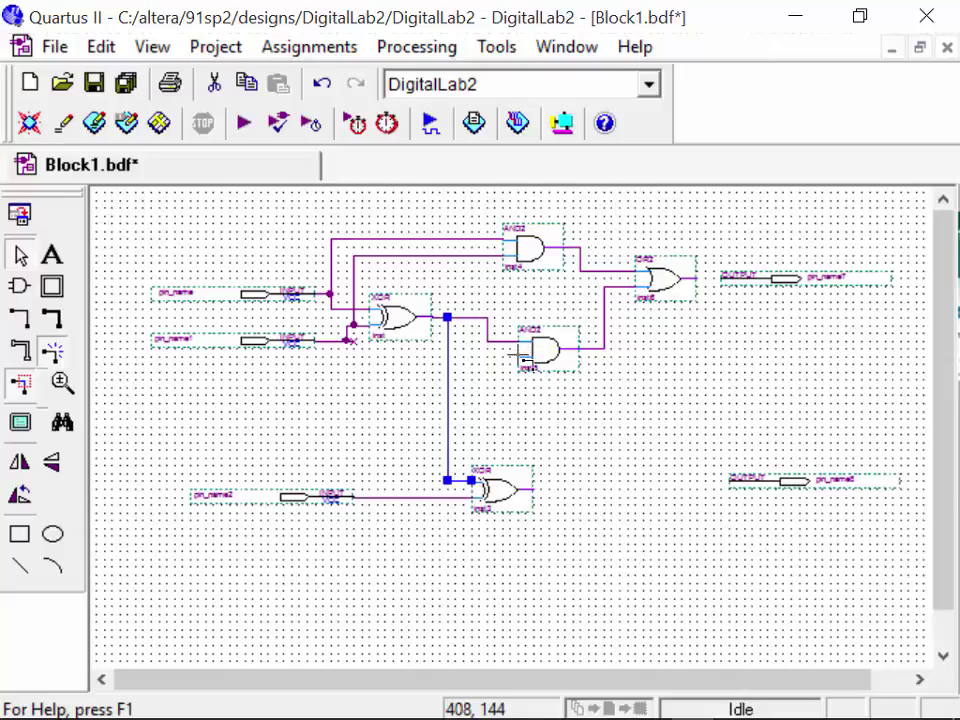
left_click_drag(515, 357, 408, 497)
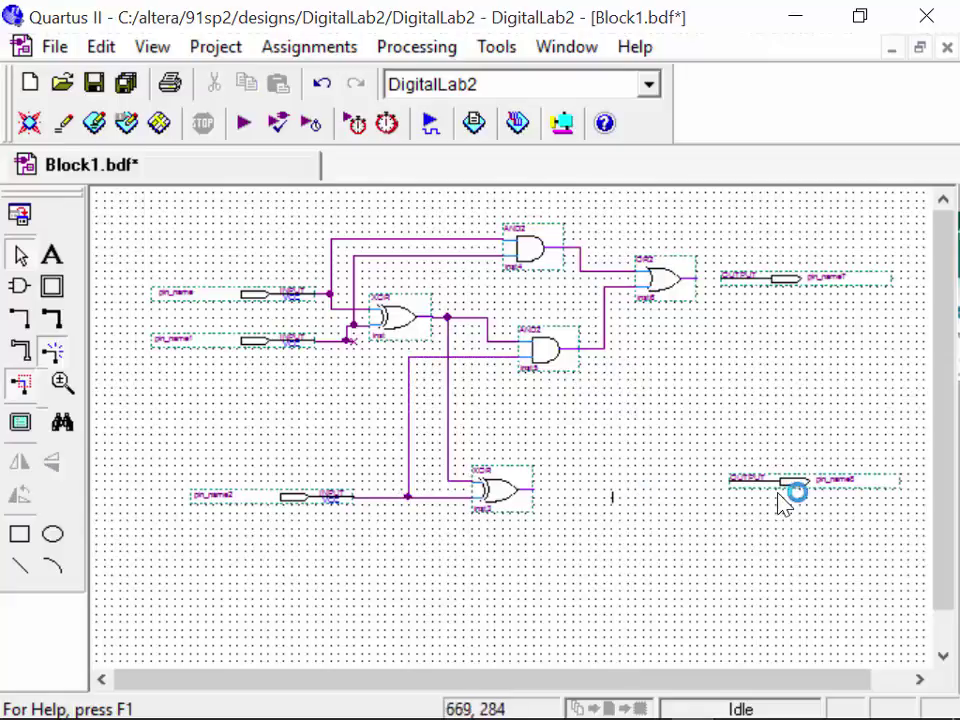
Connect the upper output pin to the OR2 output and the lower output pin to the lower XOR output
mouse_move(793, 289)
left_mouse_down()
mouse_move(765, 296)
mouse_move(779, 298)
left_mouse_up()
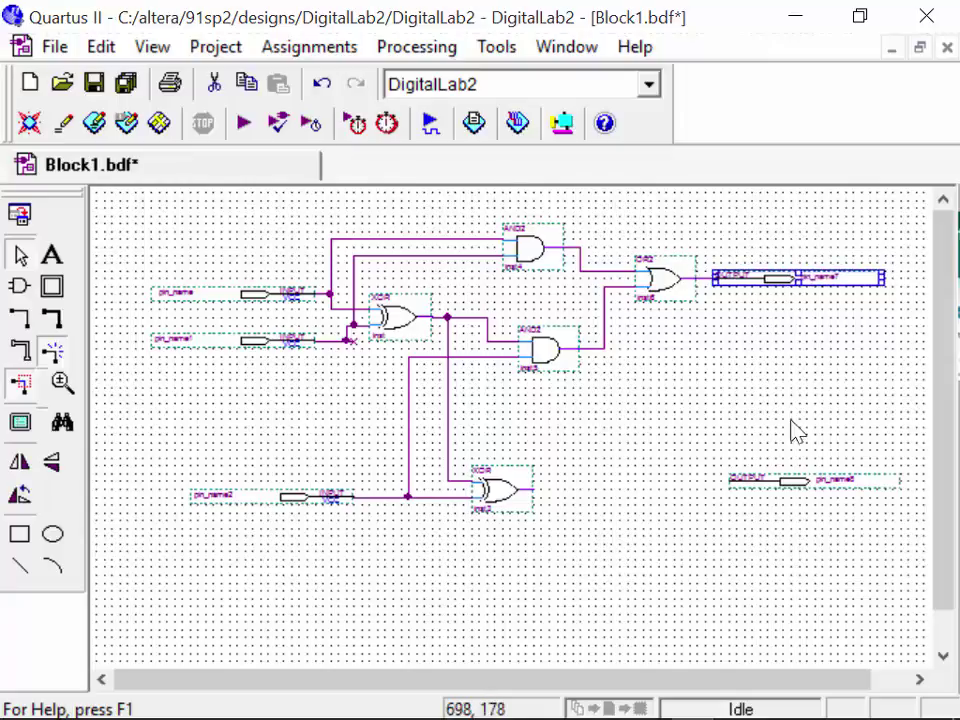
left_click_drag(800, 484, 683, 491)
left_click(420, 385)
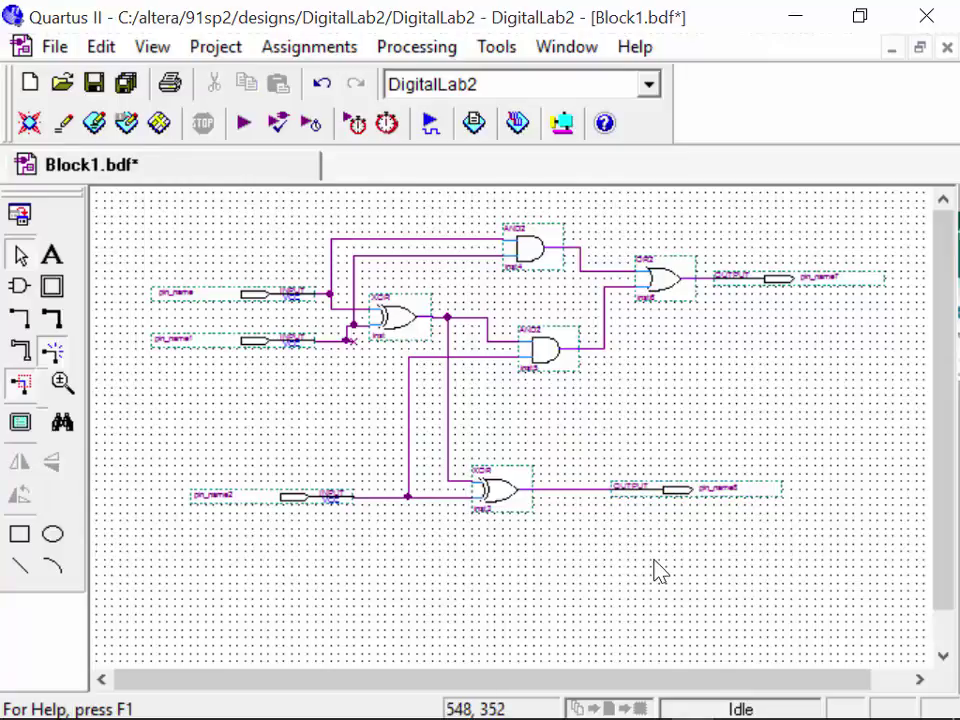
Switch to PowerPoint to check the full adder pin labels on slide 8, and return to Quartus II
mouse_move(440, 705)
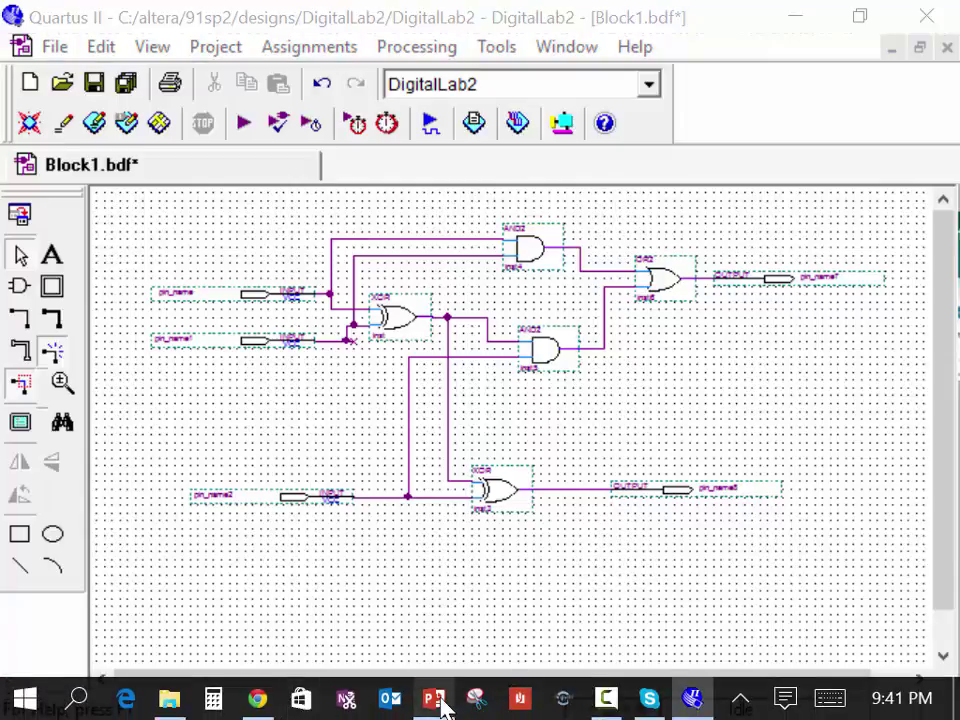
left_click(436, 699)
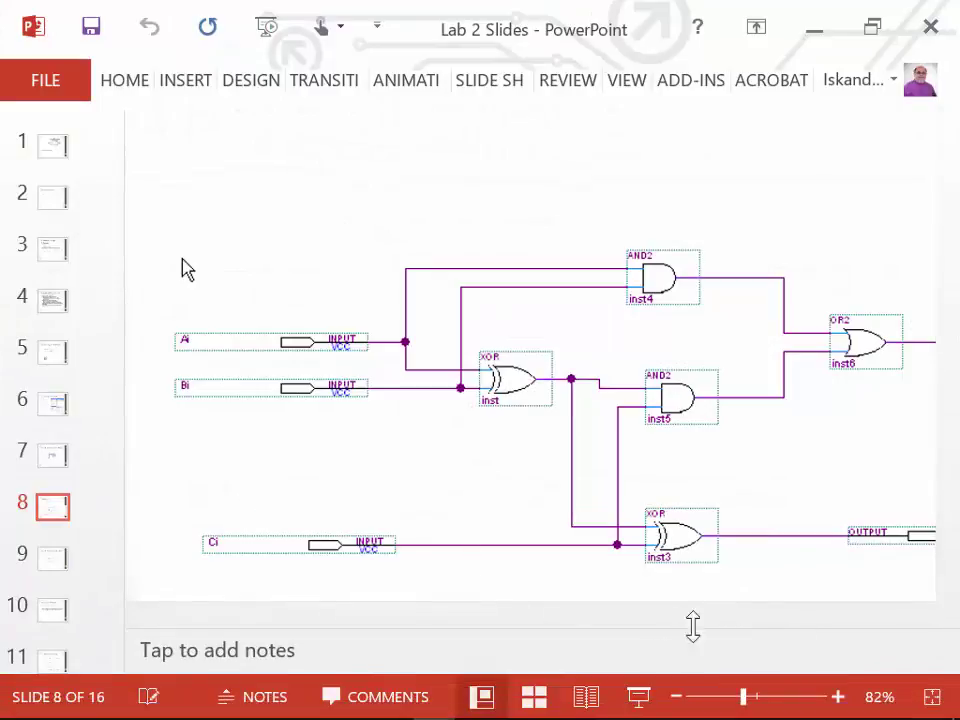
left_click_drag(692, 621, 671, 634)
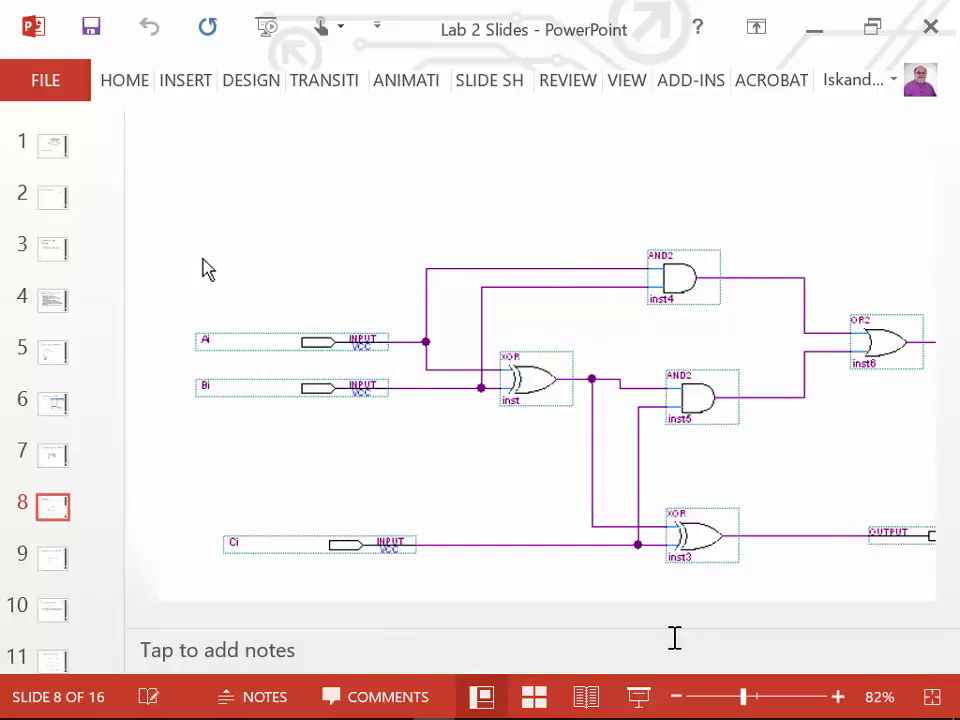
left_click(814, 28)
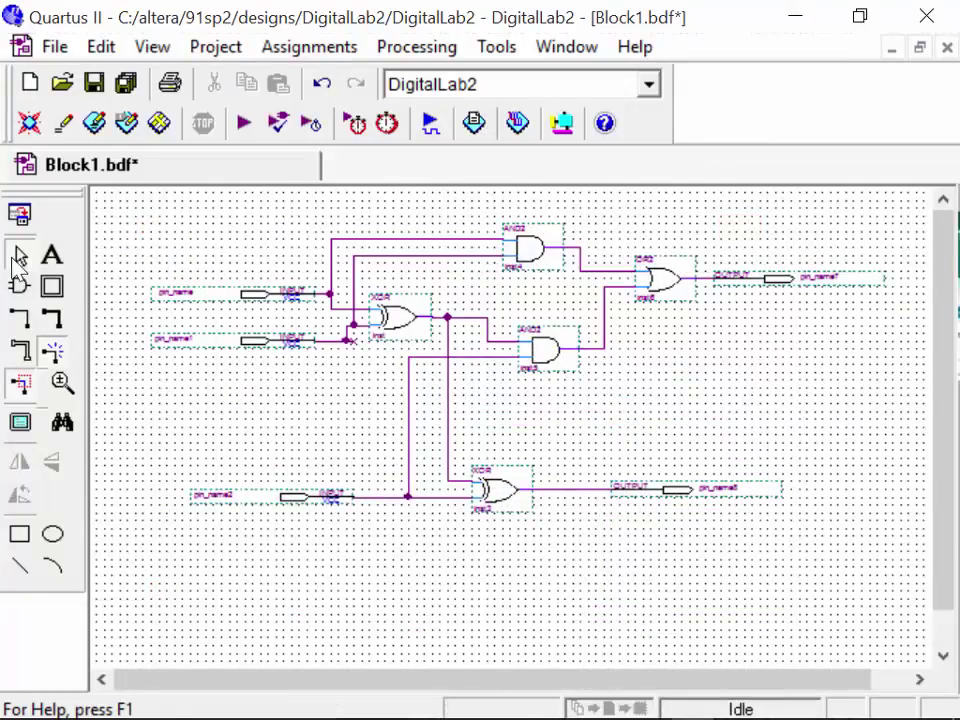
Rename the three input pins, from upper to lower, as A, B and Cin
left_click(62, 382)
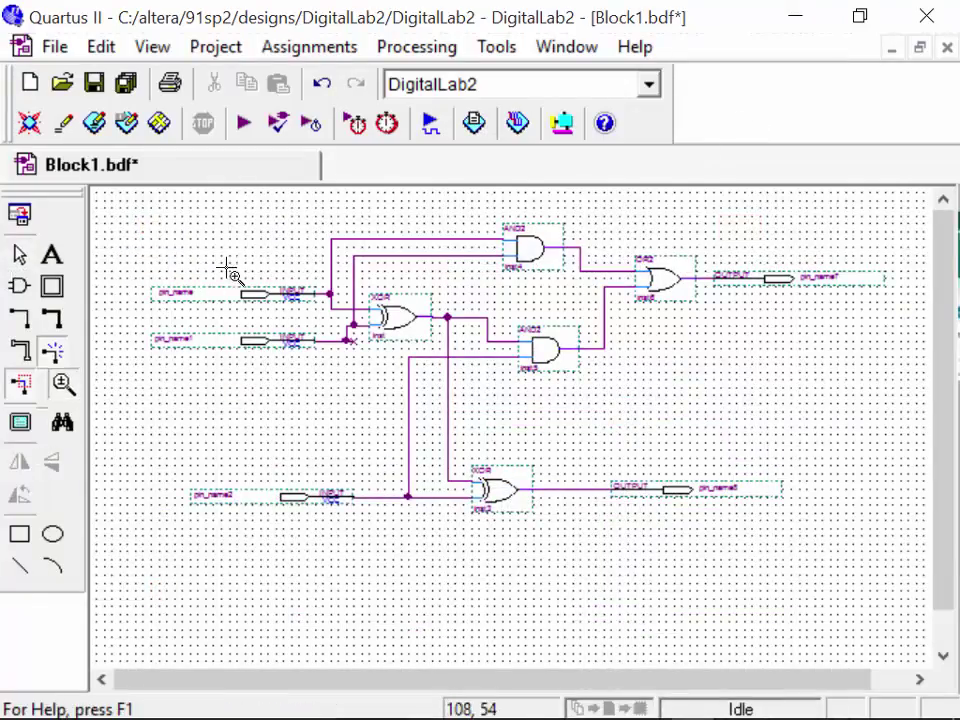
left_click(229, 270)
left_click(204, 339)
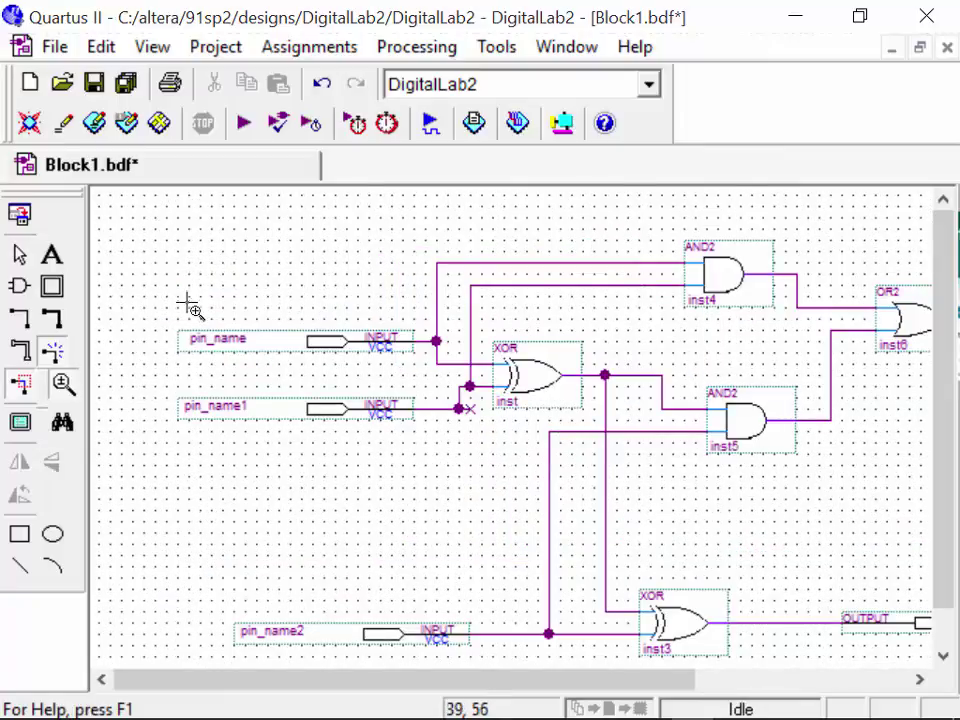
left_click(20, 256)
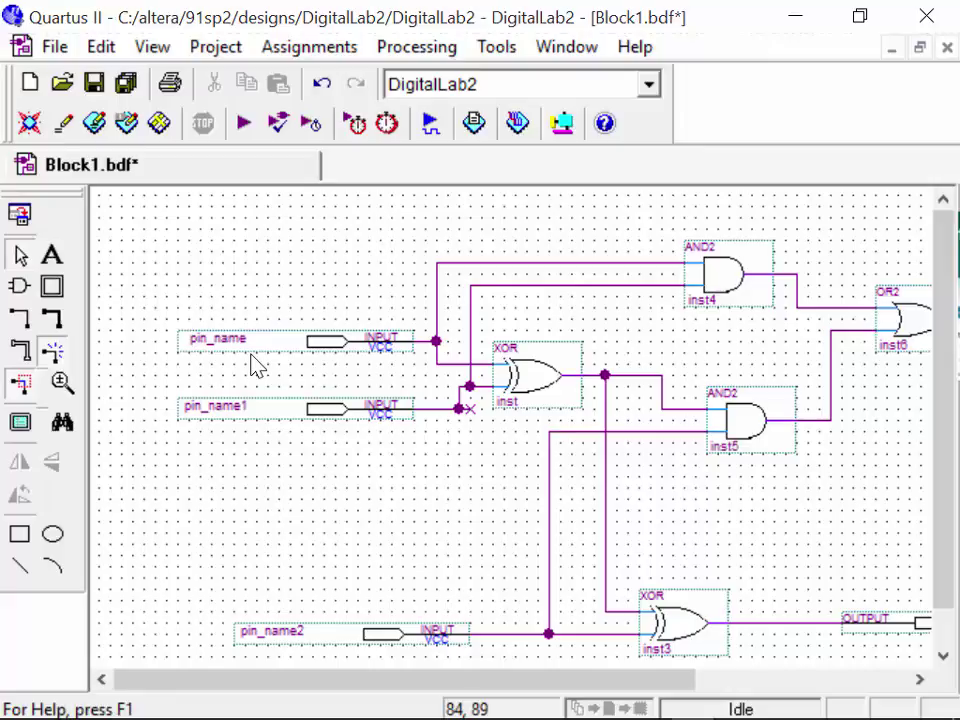
left_click(222, 342)
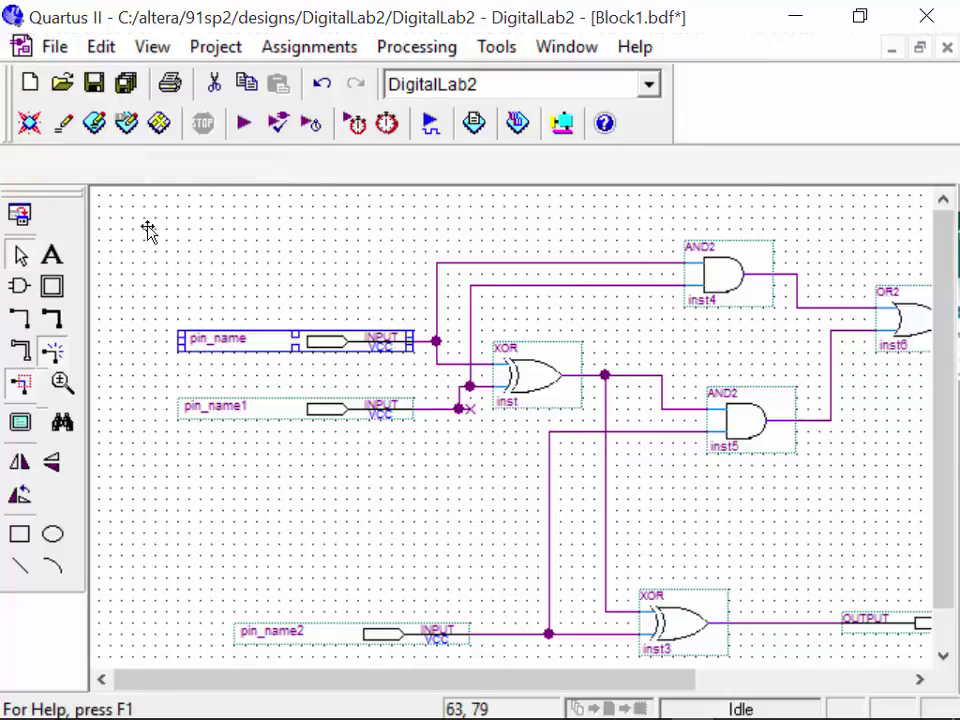
double_click(222, 341)
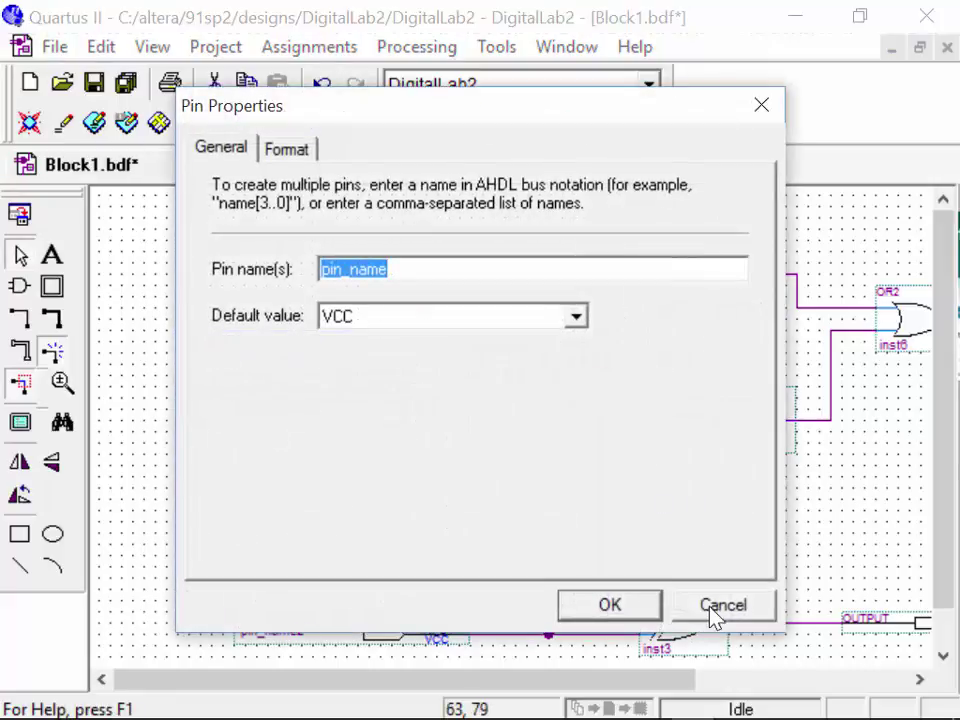
left_click(714, 607)
left_click(227, 342)
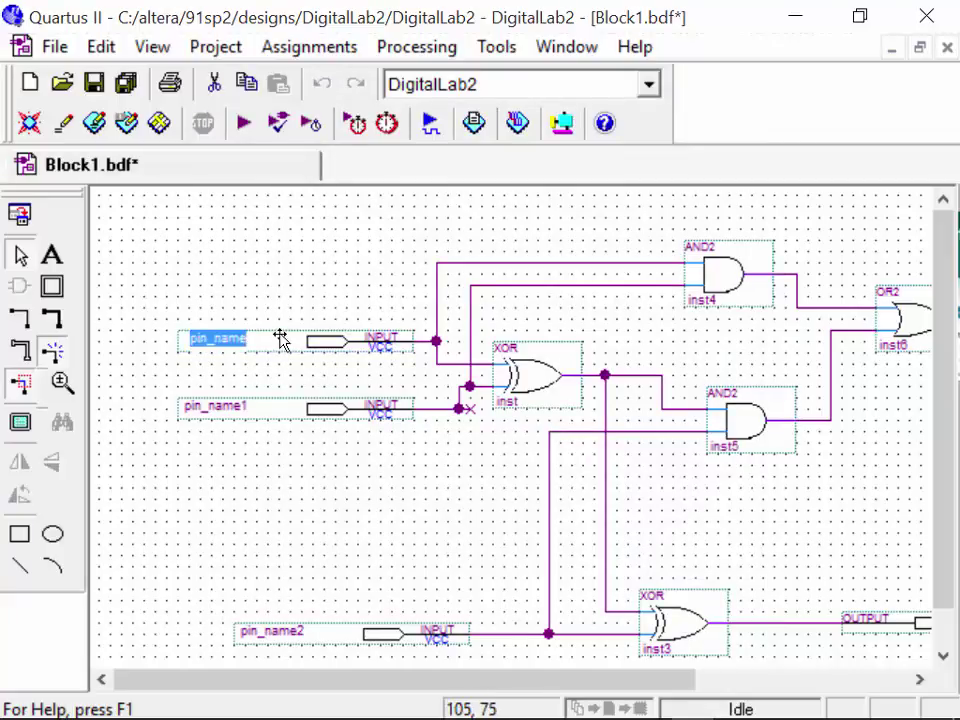
type("A")
key("Tab")
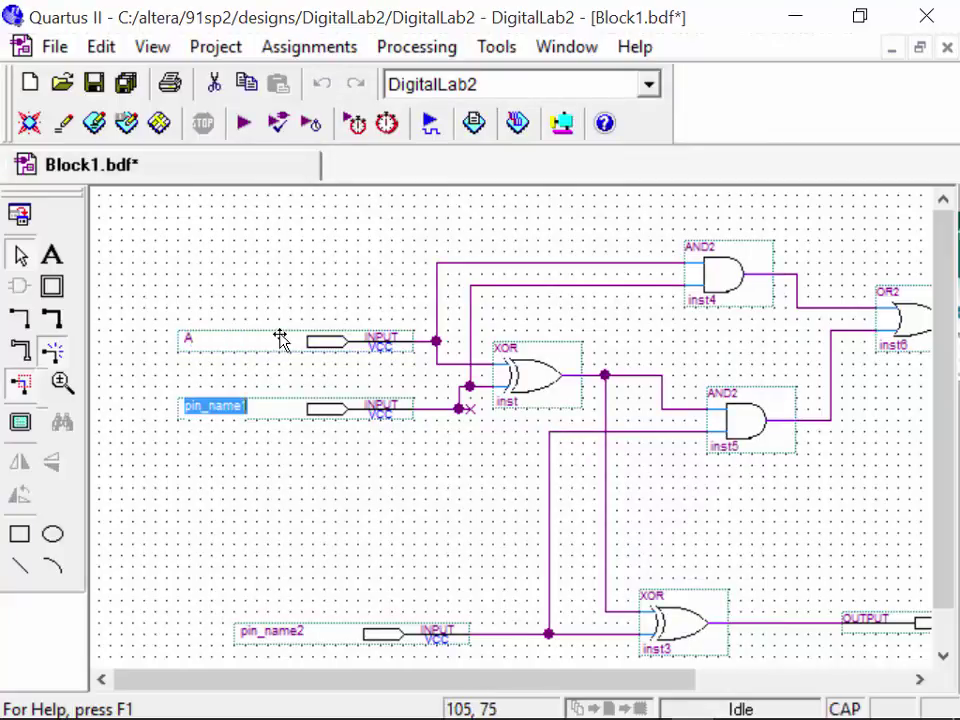
type("B")
key("Tab")
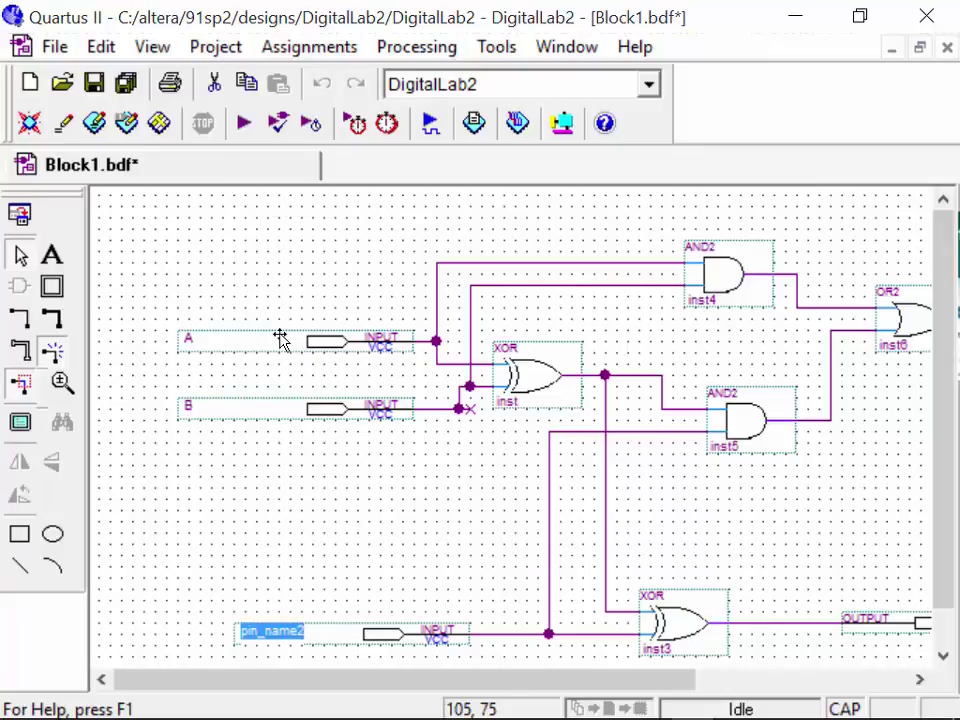
type("Cin")
key("Return")
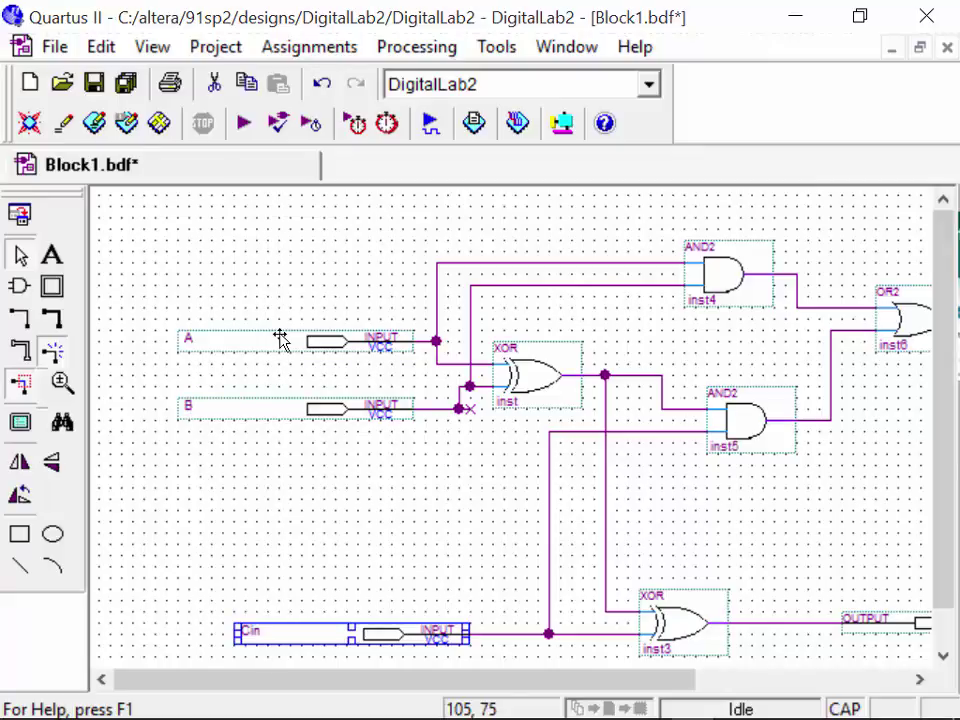
Rename the output pin at the OR2 gate as Cout and the one at the lower XOR gate as Sum
scroll(800, 690, "right", 3)
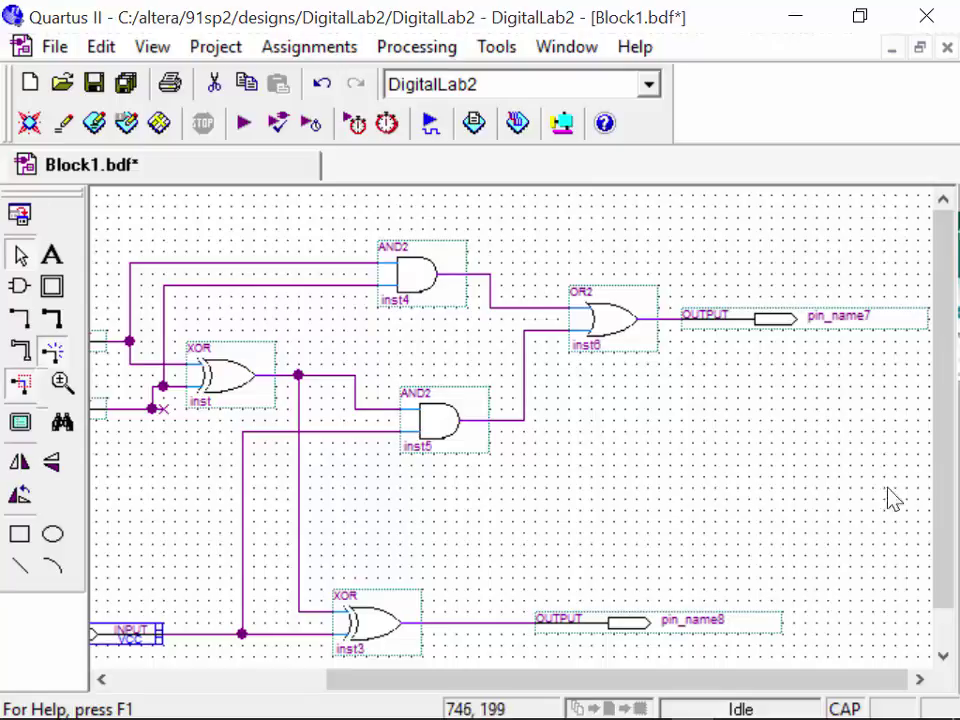
left_click(849, 317)
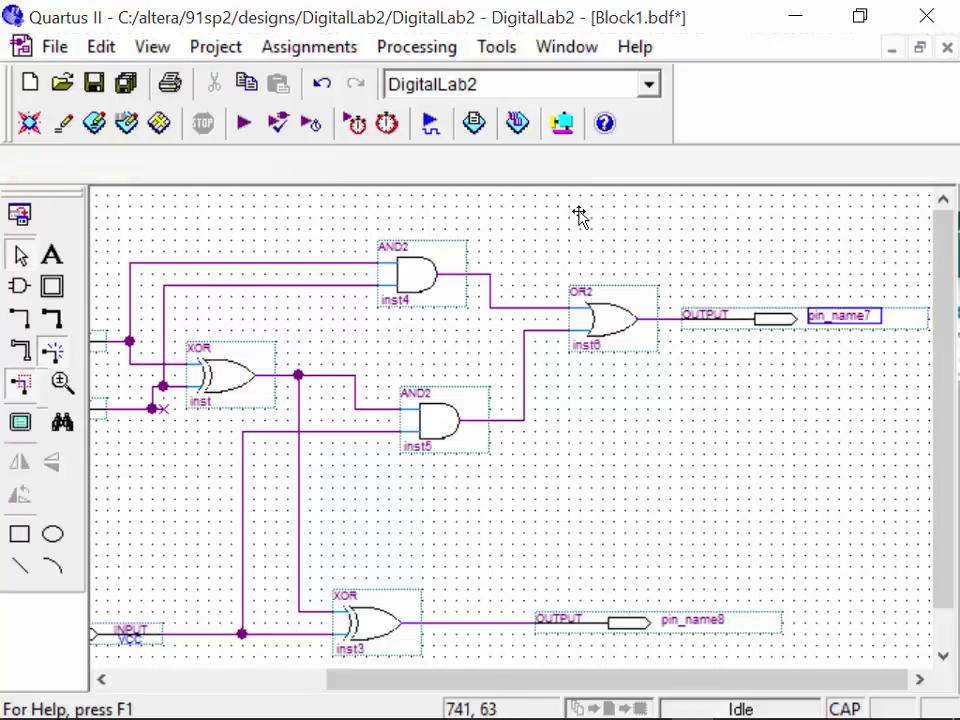
key("ctrl+a")
key("Delete")
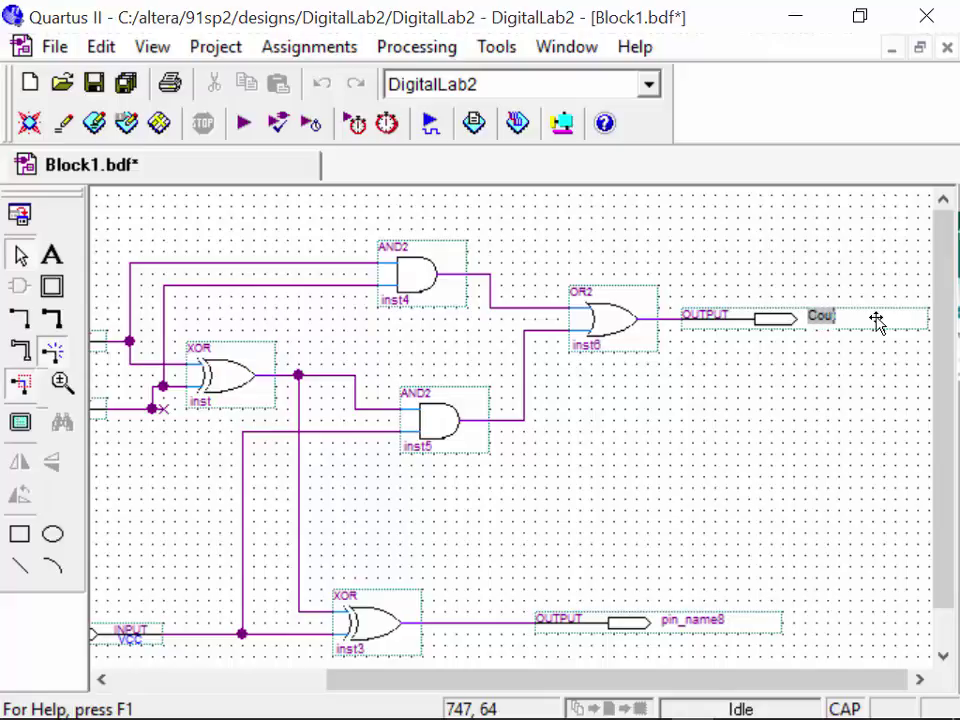
type("Cout")
key("Tab")
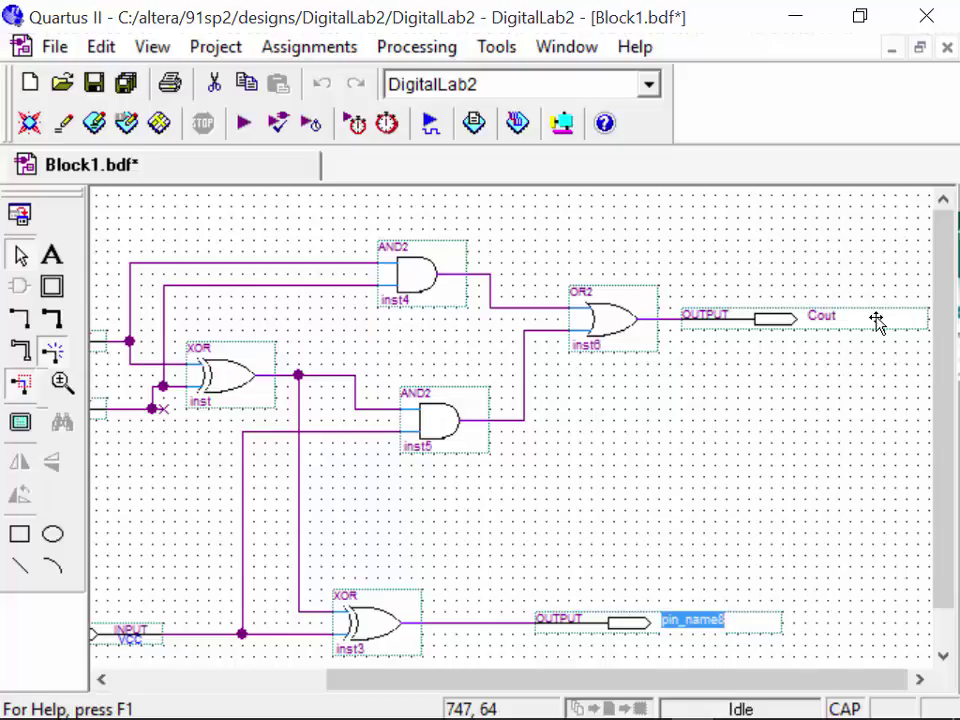
type("s")
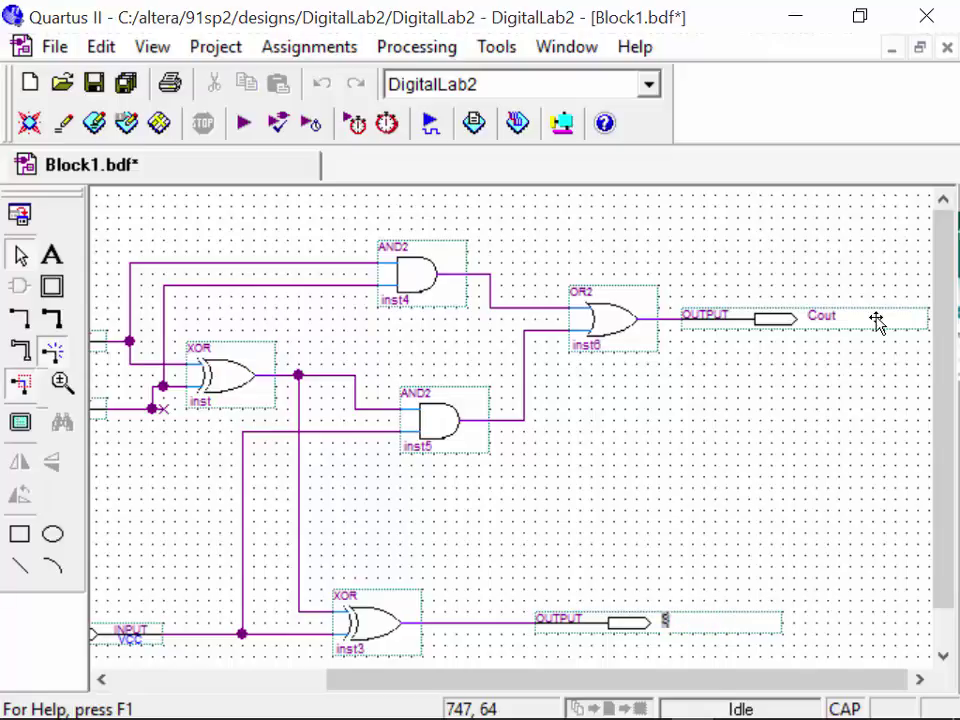
type("um")
key("Return")
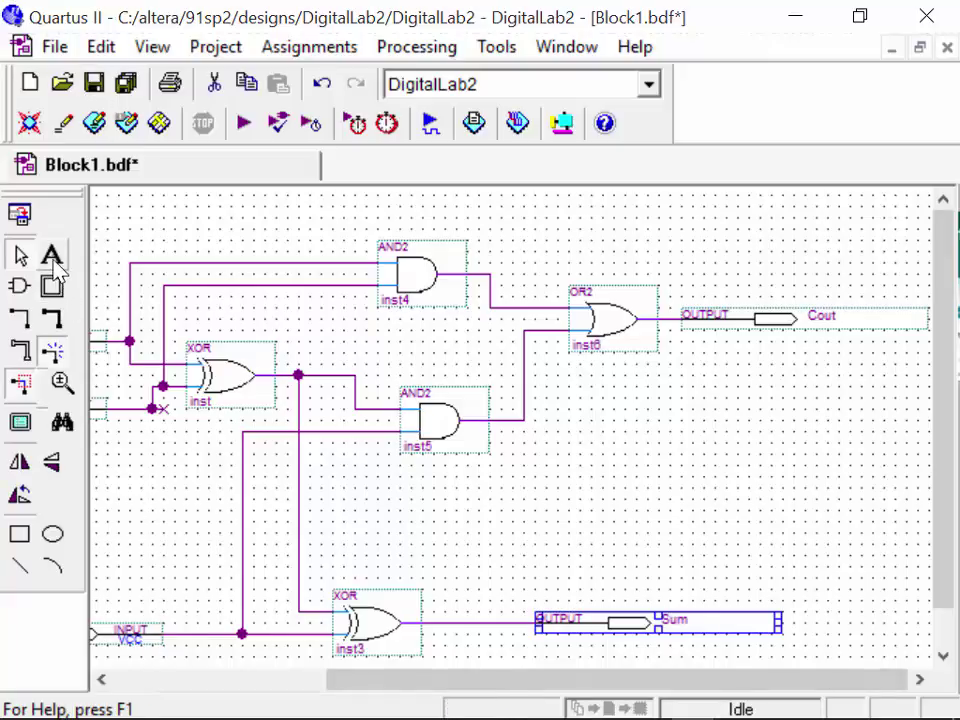
Save the schematic as the block diagram file FA in the DigitalLab2 folder, adding it to the current project
left_click(62, 383)
left_click(193, 274, "shift")
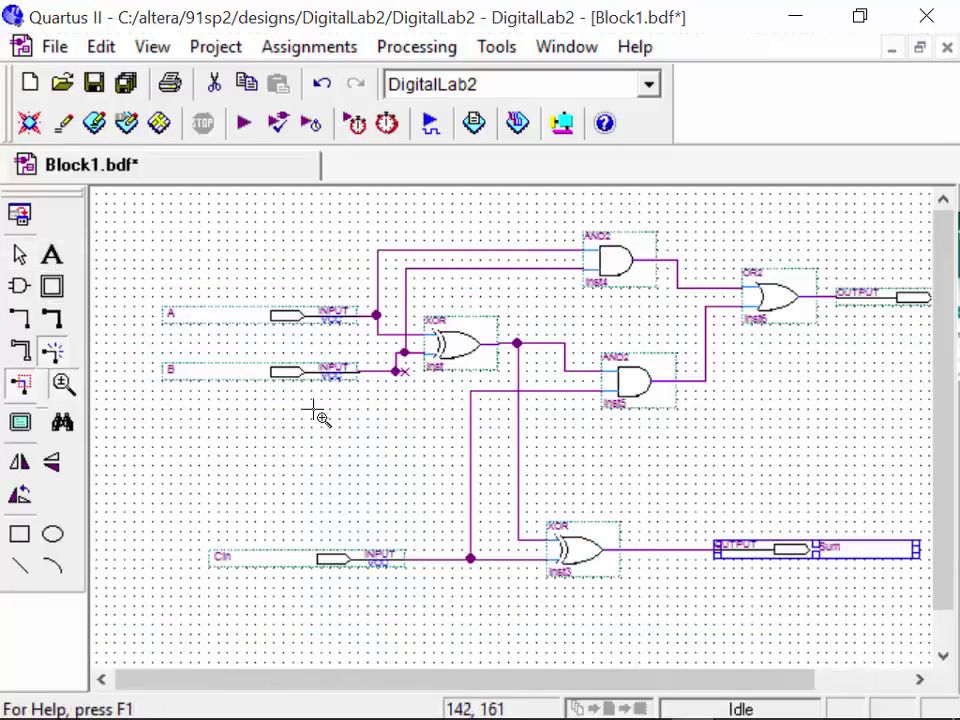
right_click(538, 411)
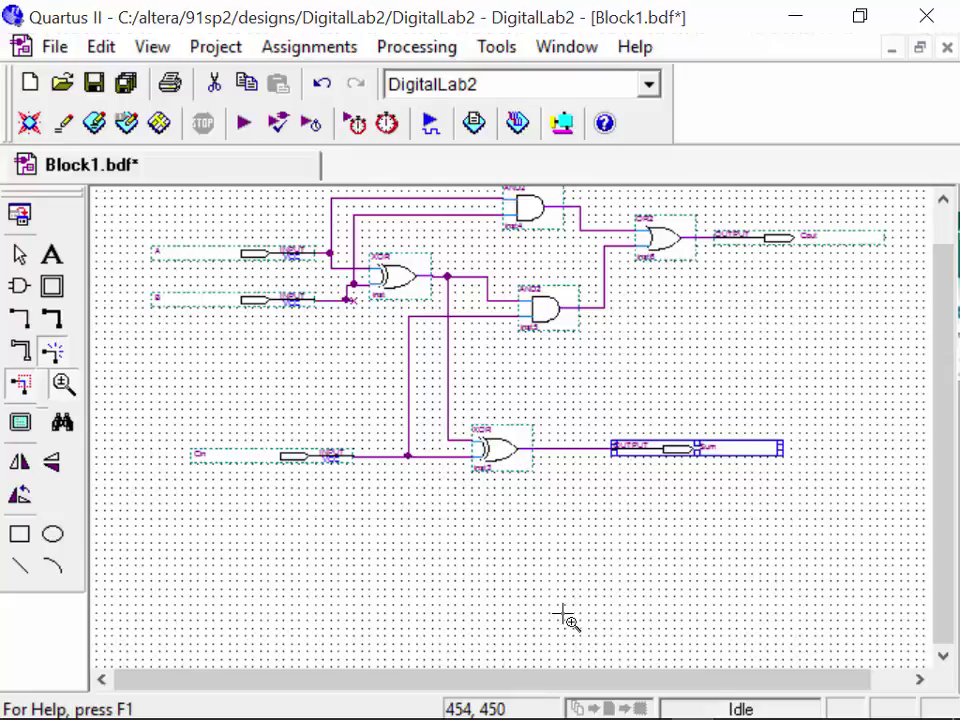
left_click(48, 46)
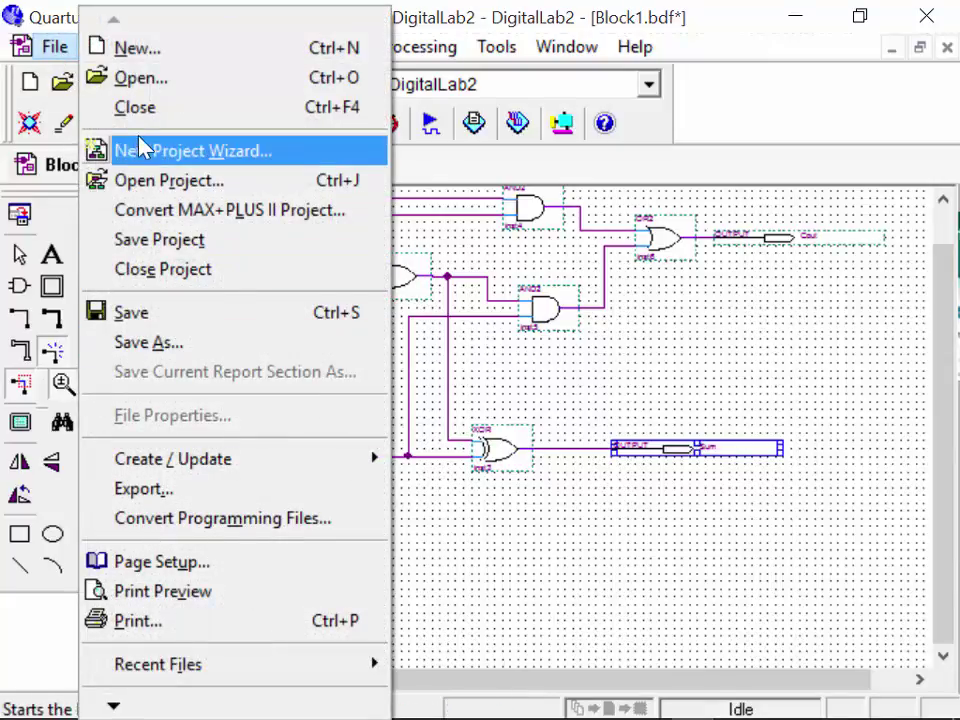
left_click(200, 345)
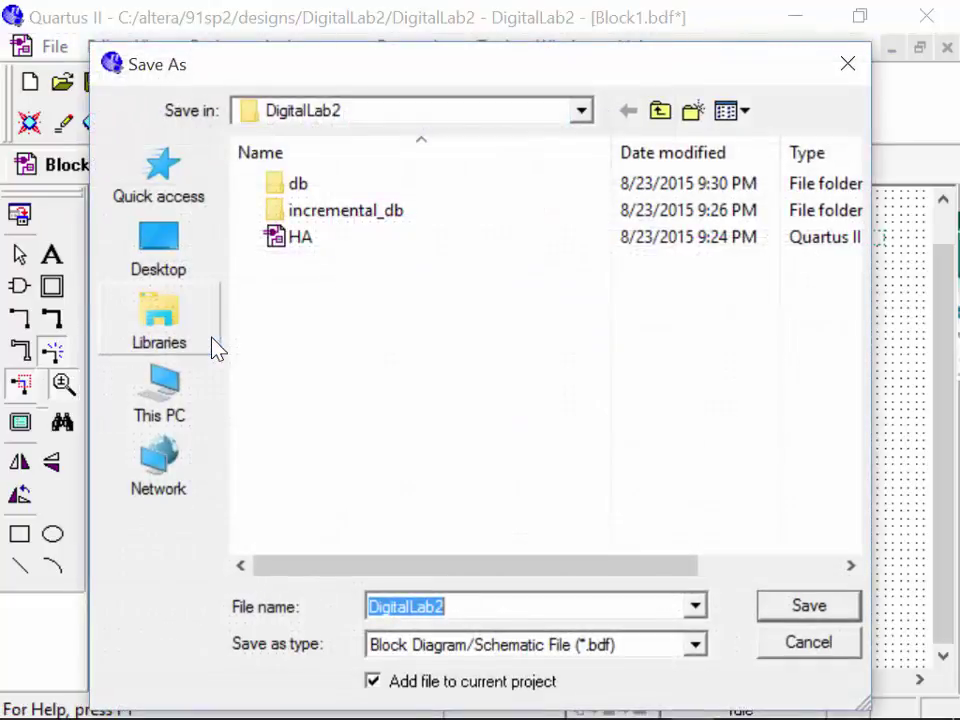
type("FA")
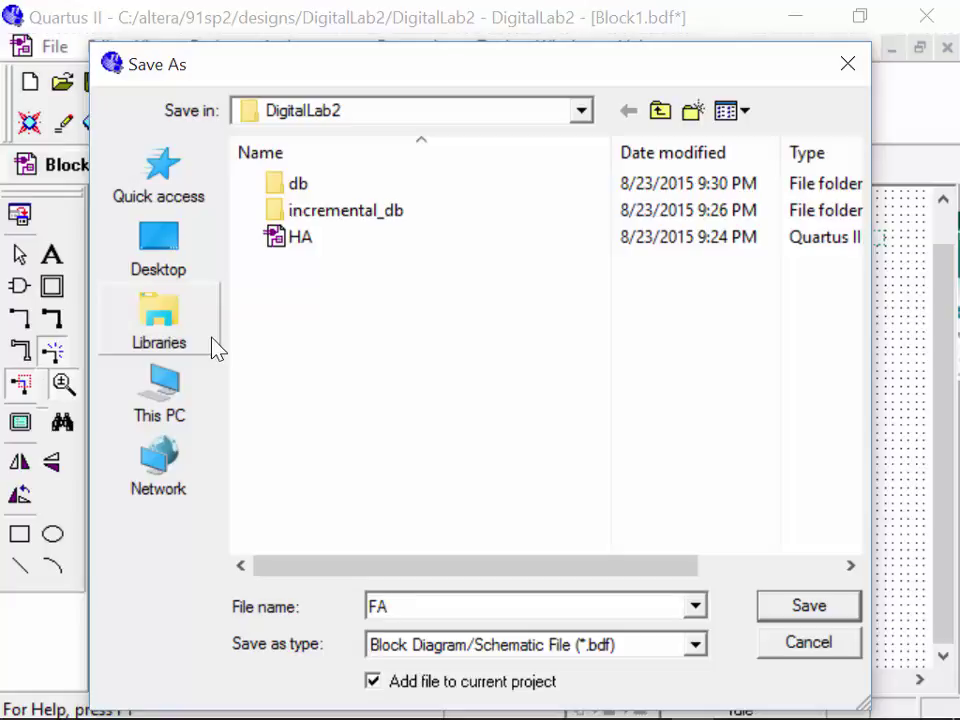
left_click(795, 614)
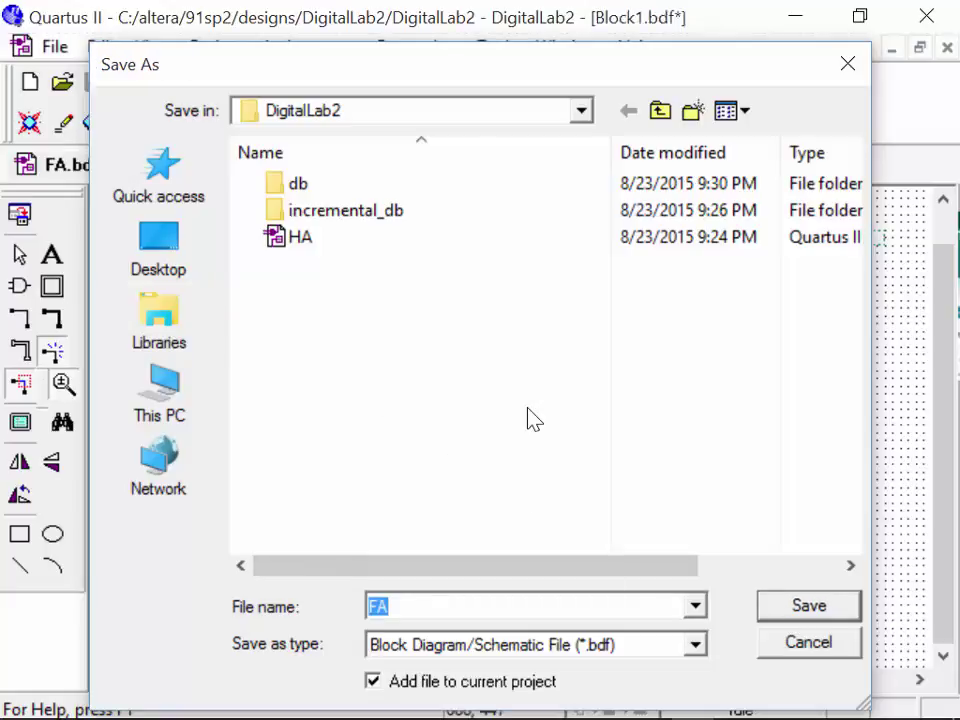
Create a symbol file named FA for the current schematic and set it as the top-level entity
left_click(50, 46)
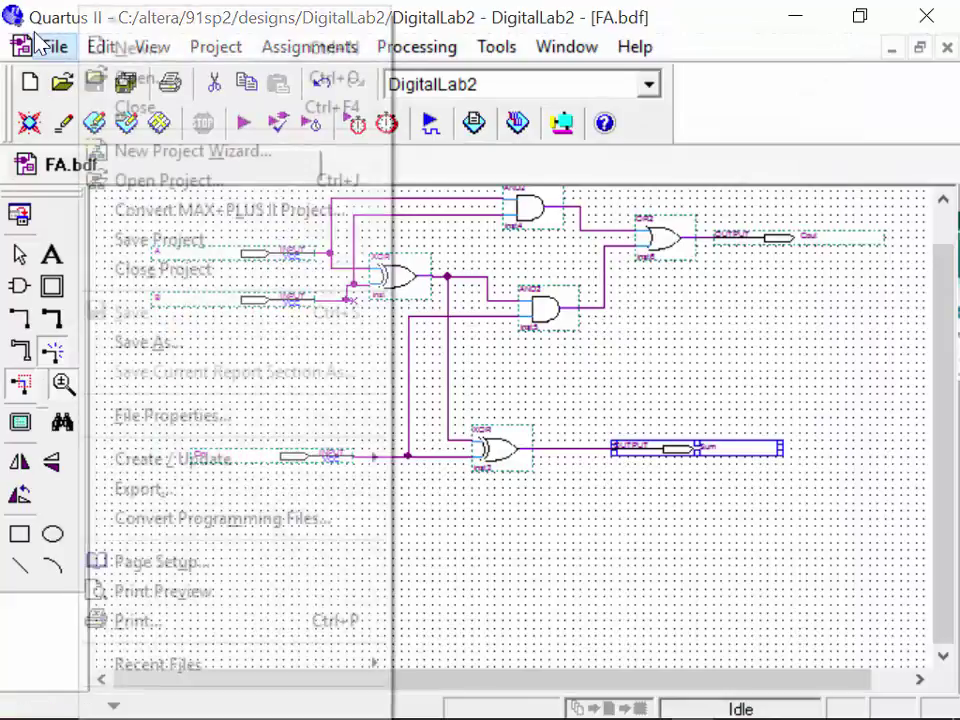
mouse_move(120, 466)
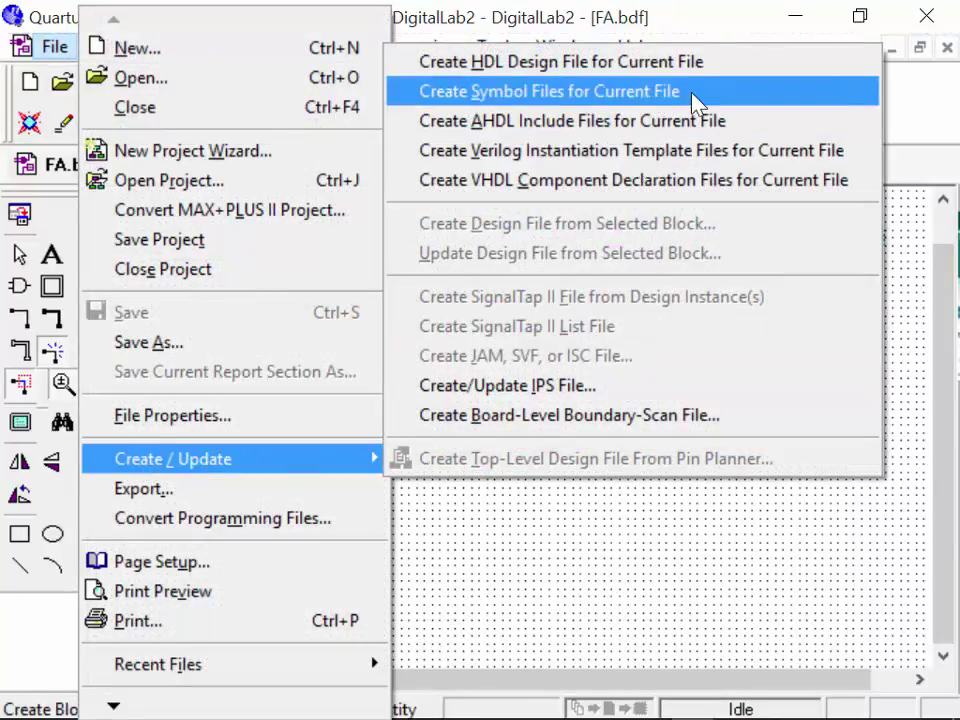
left_click(651, 90)
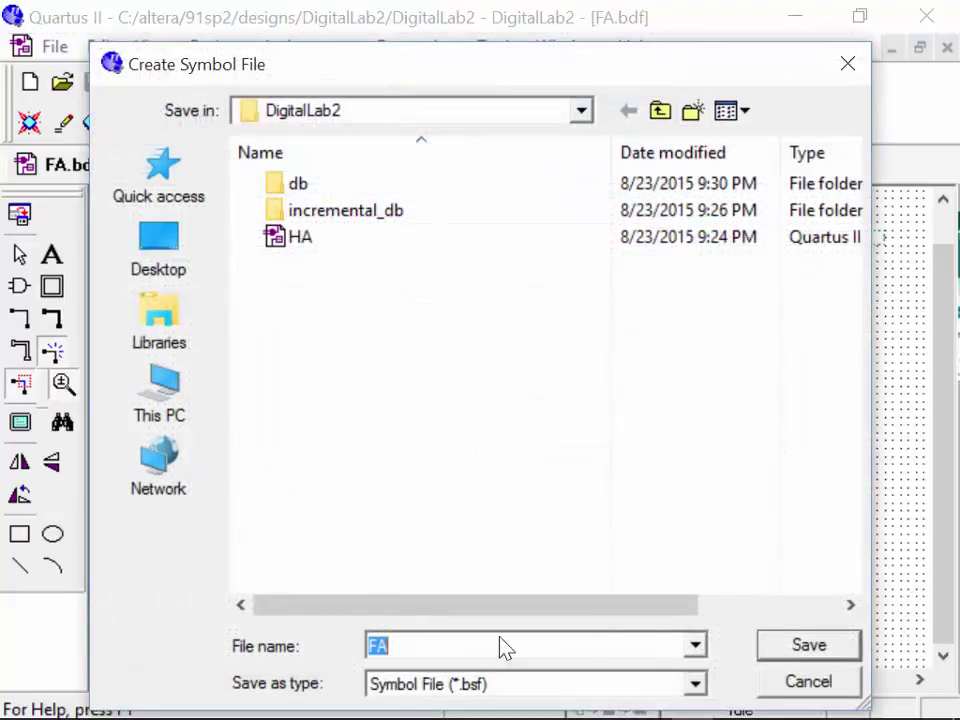
left_click(806, 644)
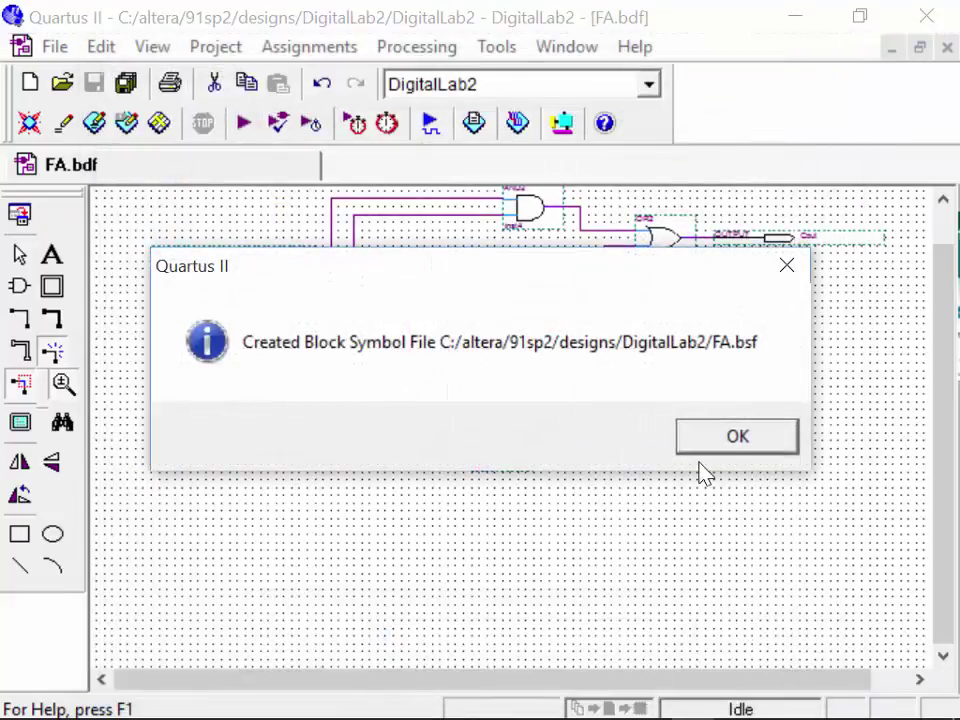
left_click(737, 437)
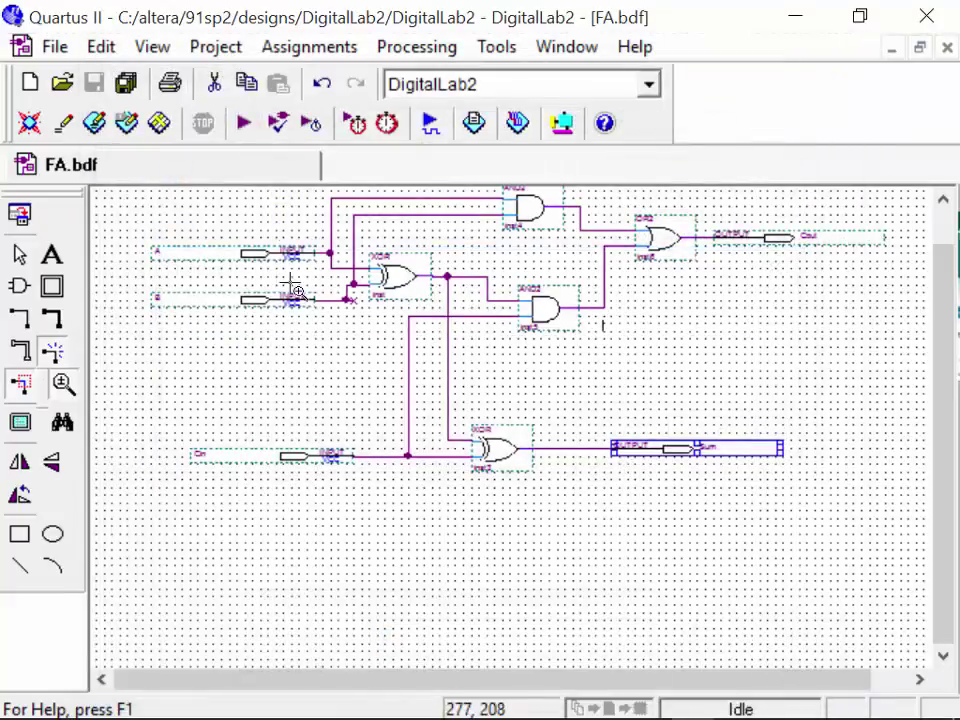
left_click(215, 47)
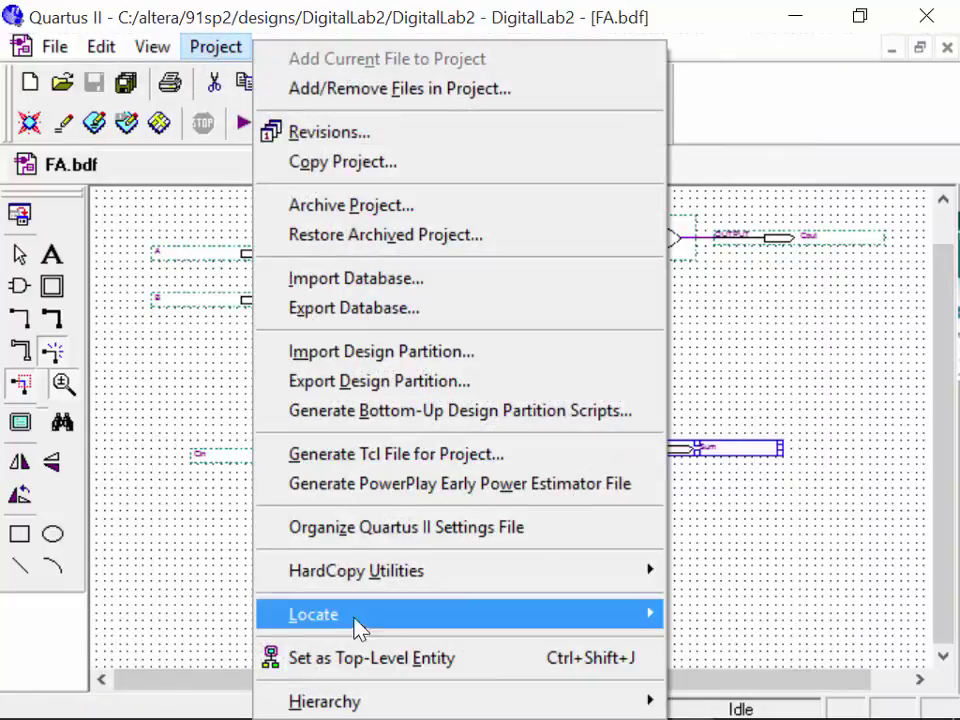
left_click(373, 662)
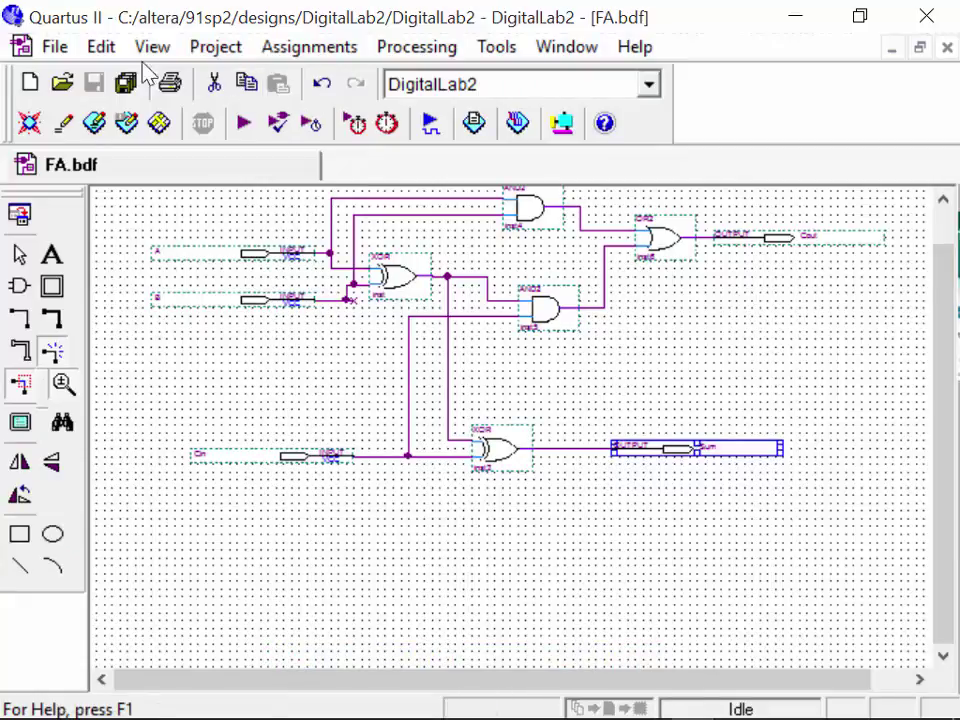
Open the existing waveform file DigitalLab2 from the DigitalLab2 folder, filtering for Waveform/Vector Files
left_click(57, 80)
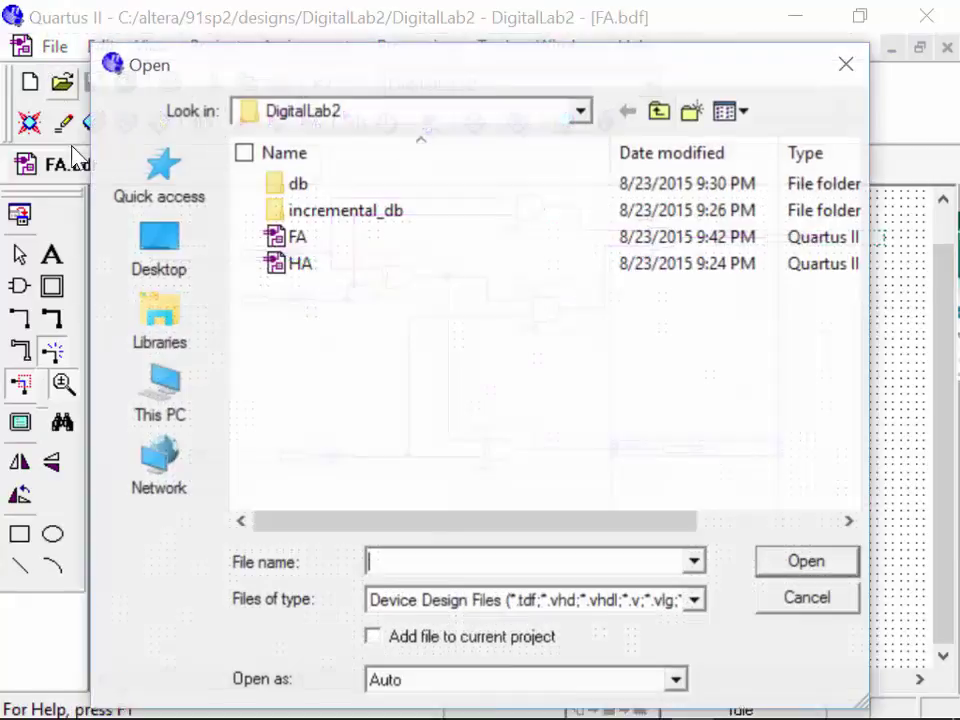
left_click(385, 601)
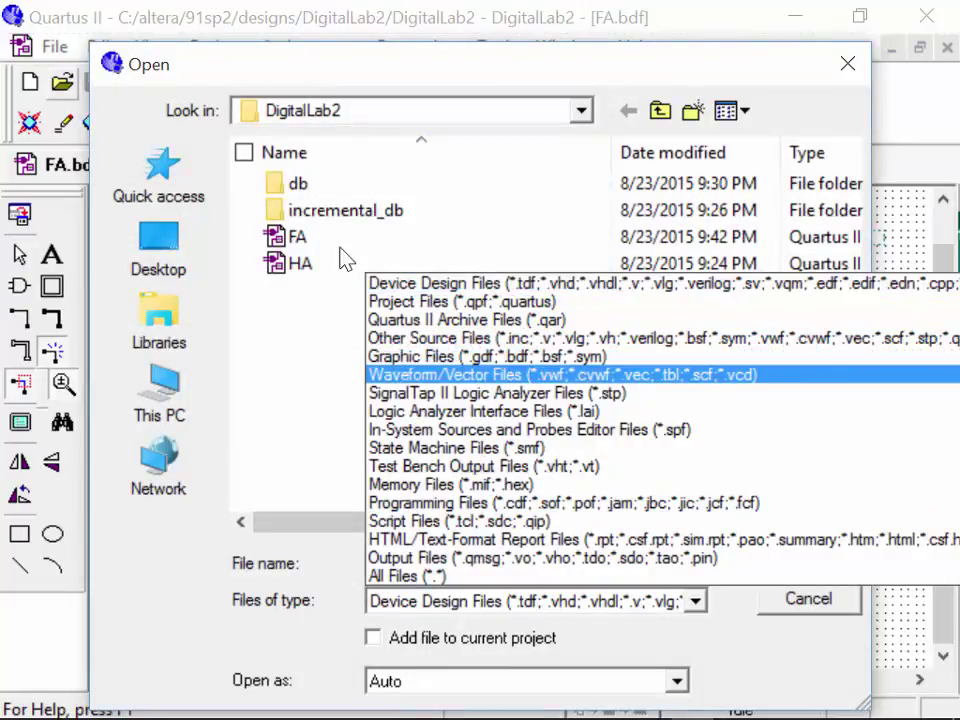
left_click(505, 373)
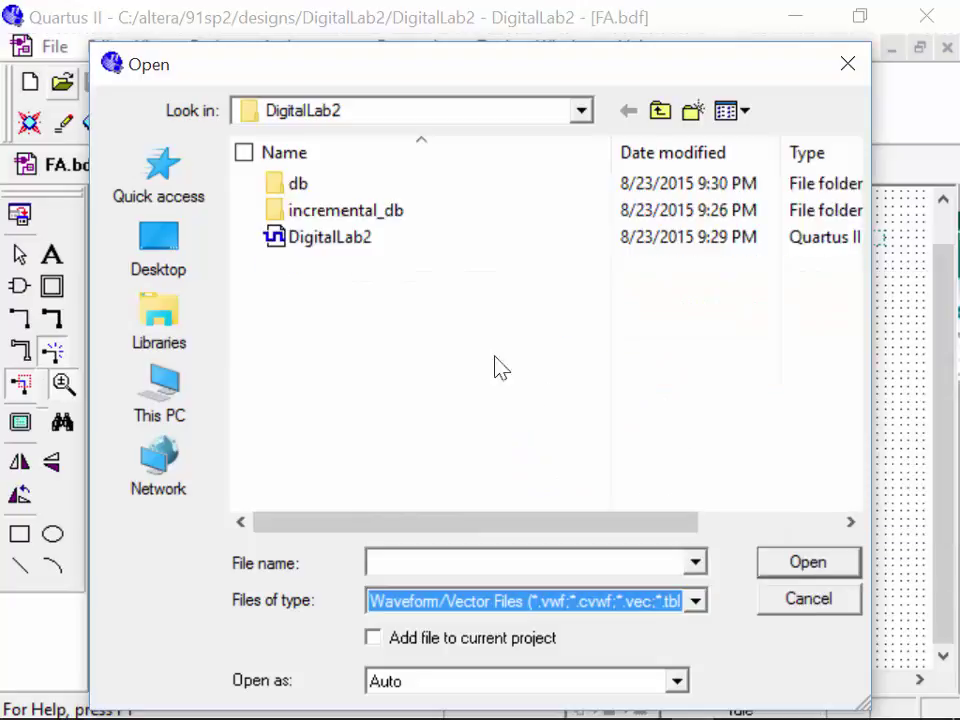
double_click(333, 241)
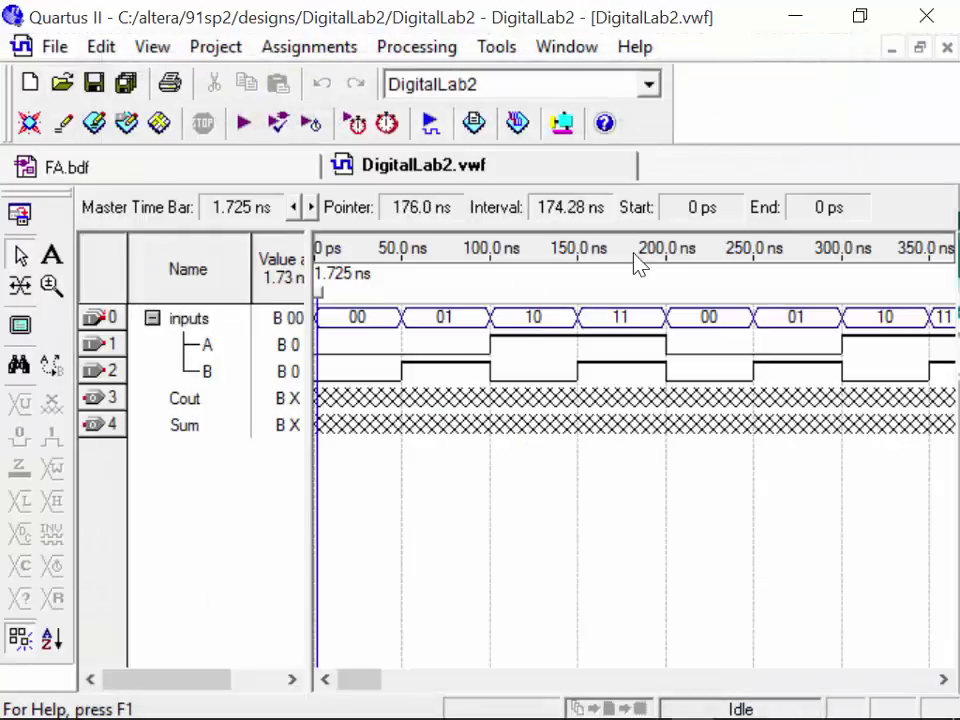
Delete every signal from the waveform file, from the inputs group down to Sum
left_click(213, 320)
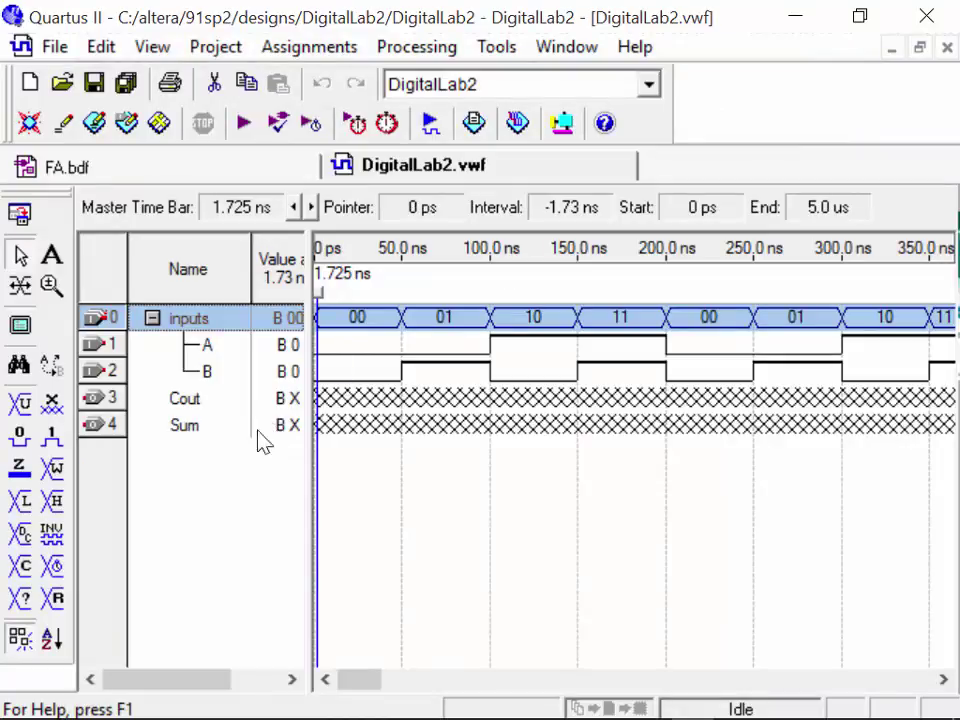
left_click_drag(238, 428, 161, 287)
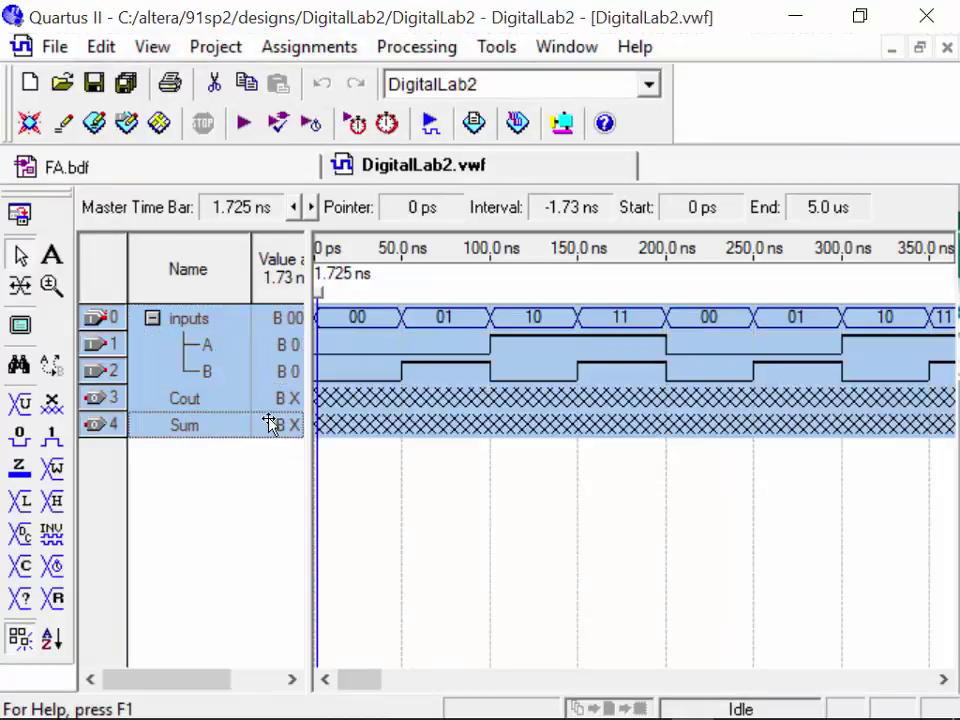
key("Delete")
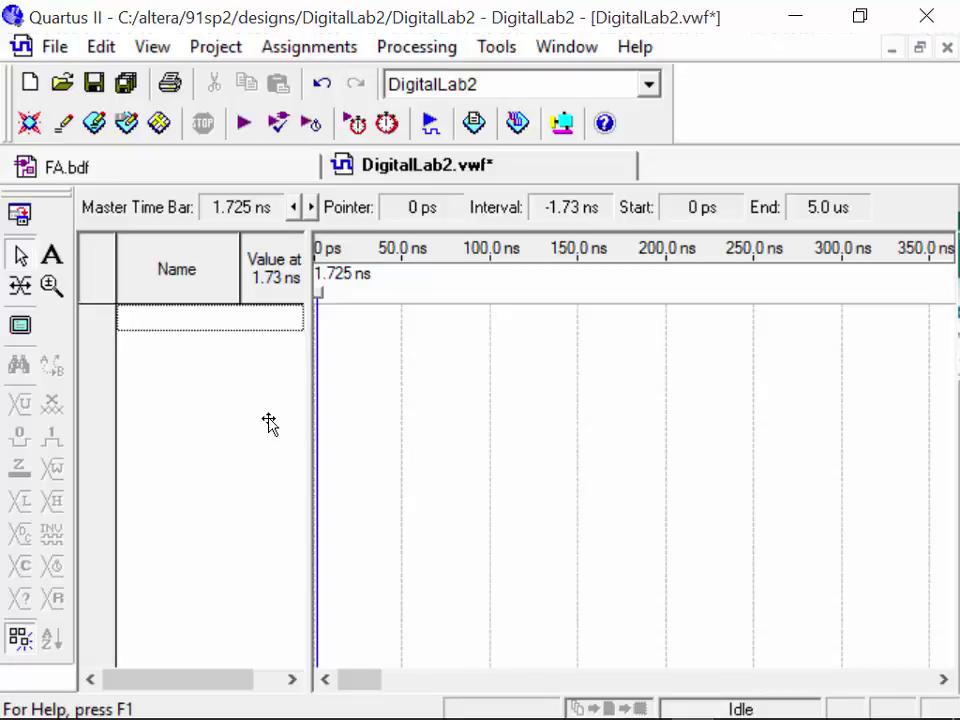
Run a full compilation of the project, saving the changes to DigitalLab2, and dismiss the compilation messages
left_click(243, 124)
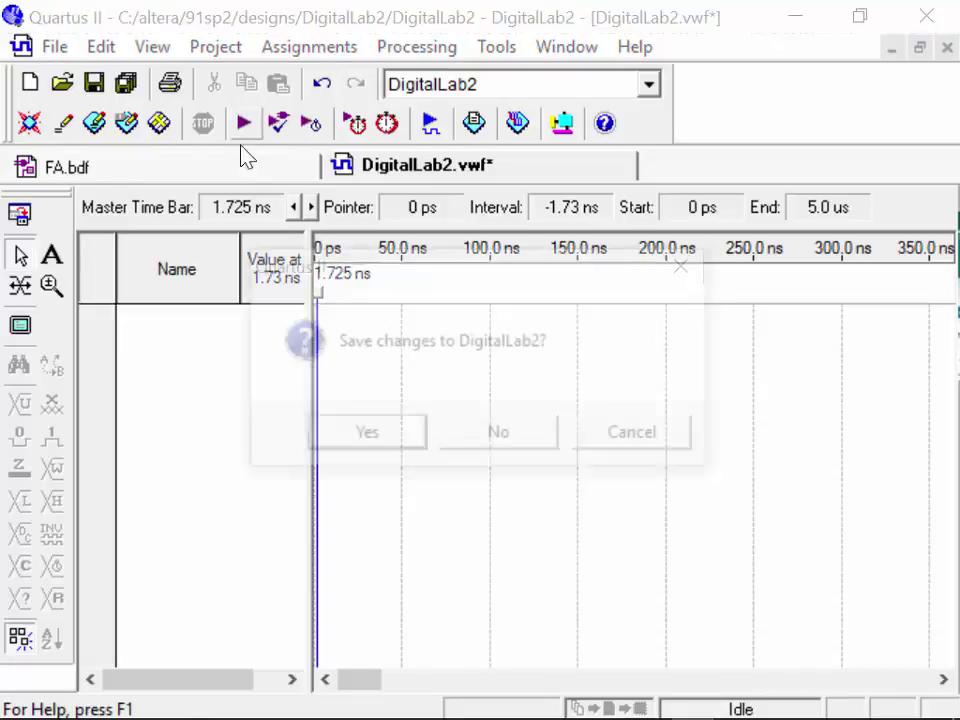
left_click(400, 444)
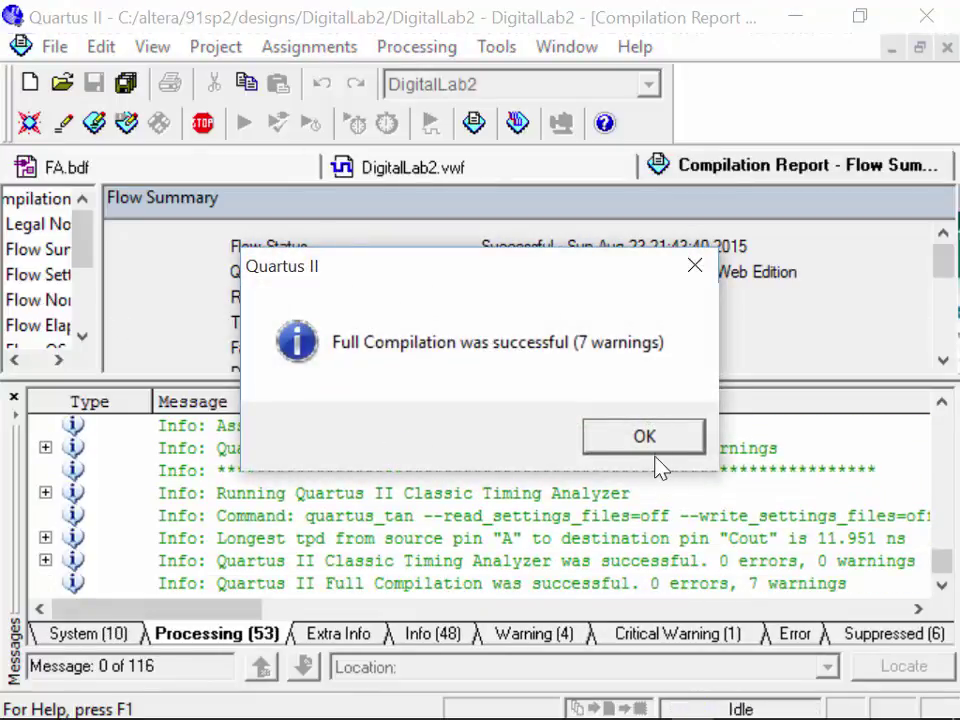
key("Return")
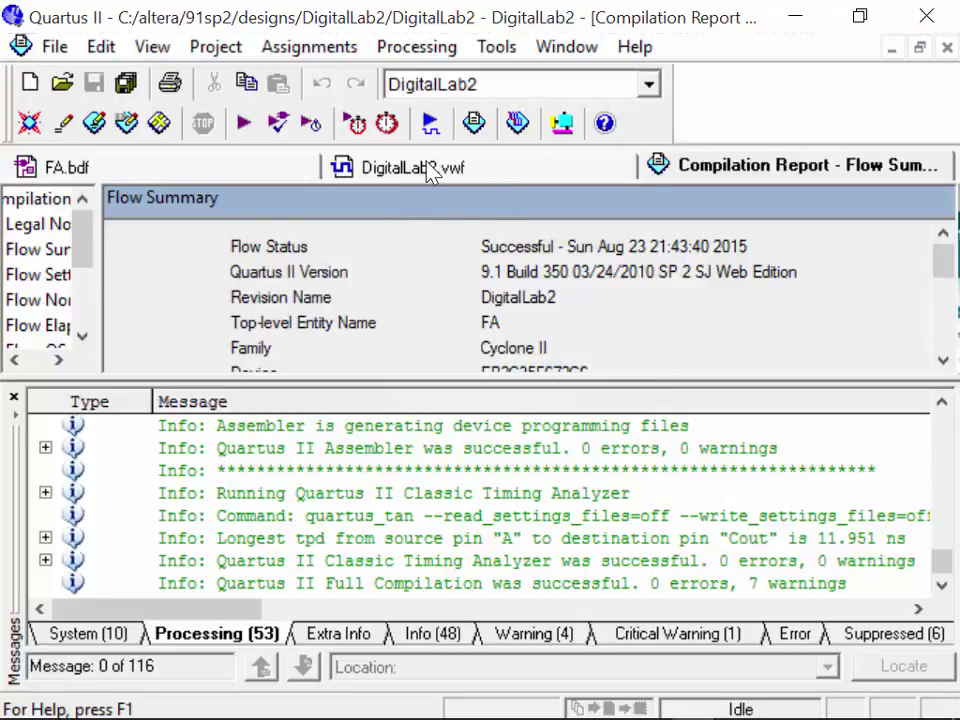
left_click(14, 398)
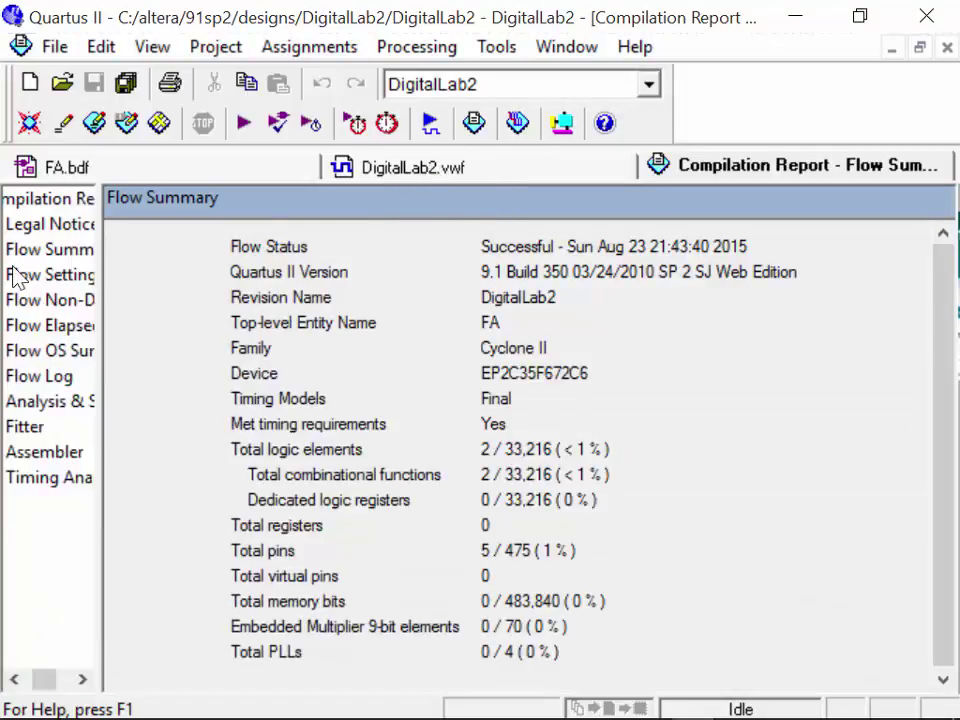
Insert all the FA pins, A, B, Cin, Cout and Sum, into the DigitalLab2 waveform file using the Node Finder
left_click(372, 170)
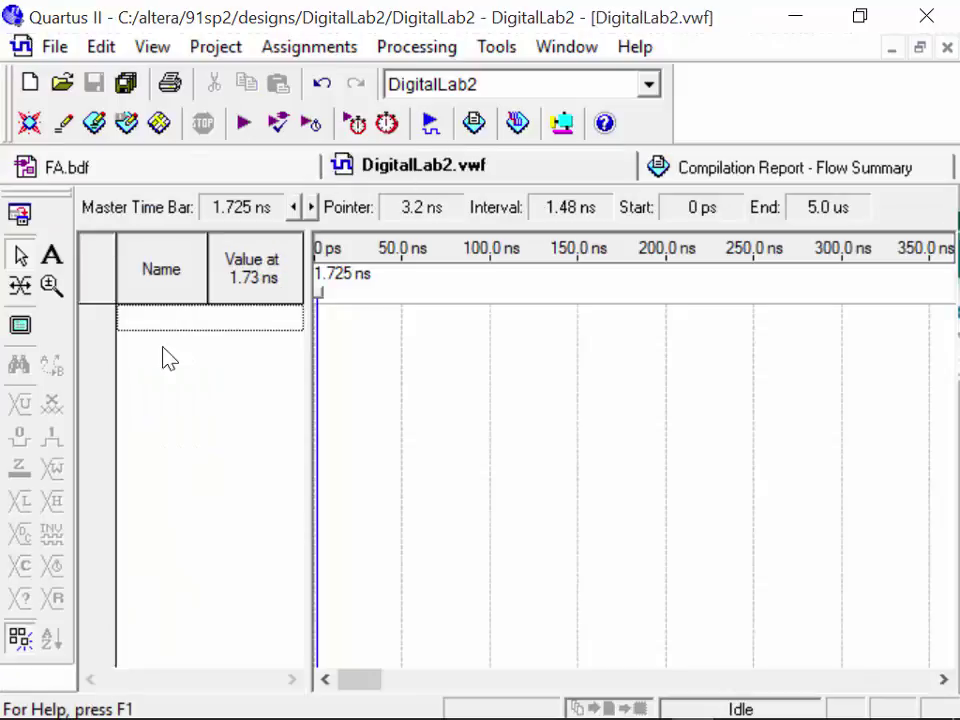
double_click(277, 333)
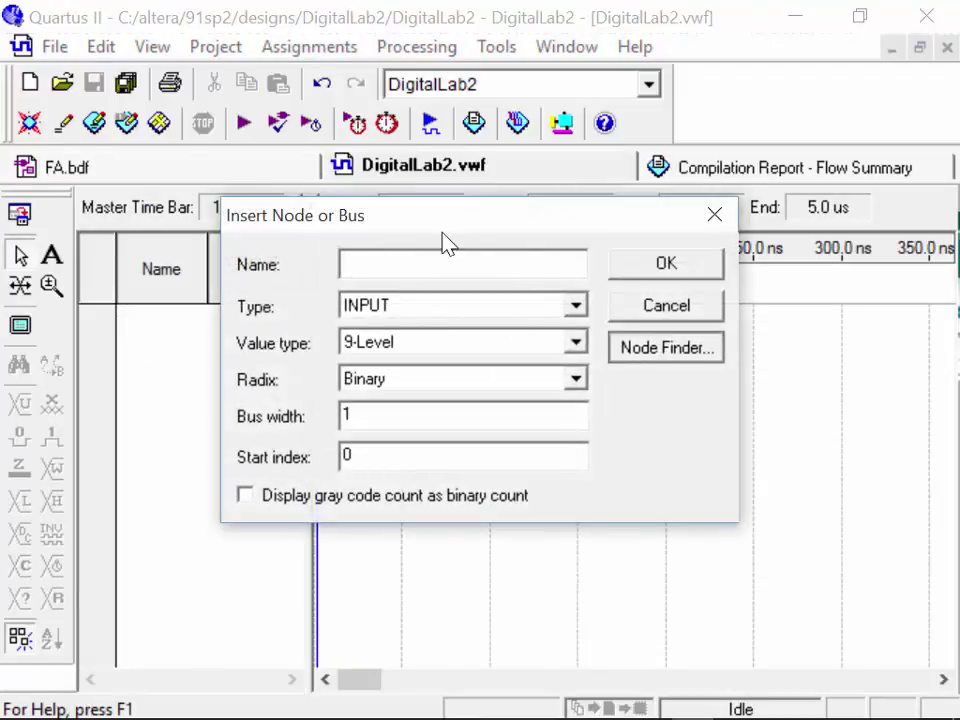
left_click(666, 345)
left_click(750, 94)
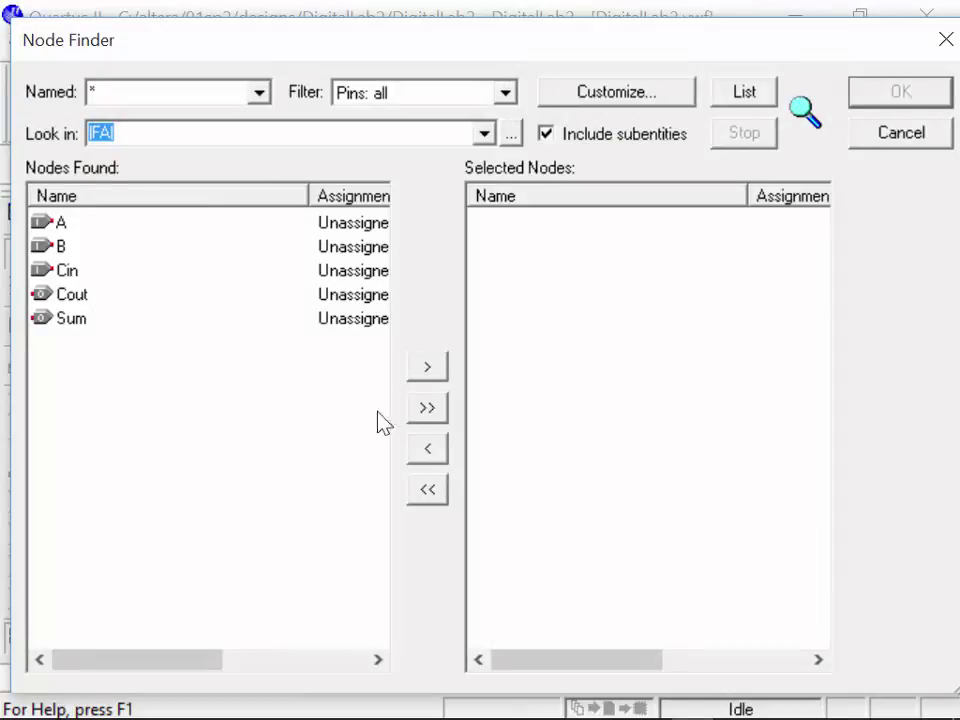
left_click(431, 408)
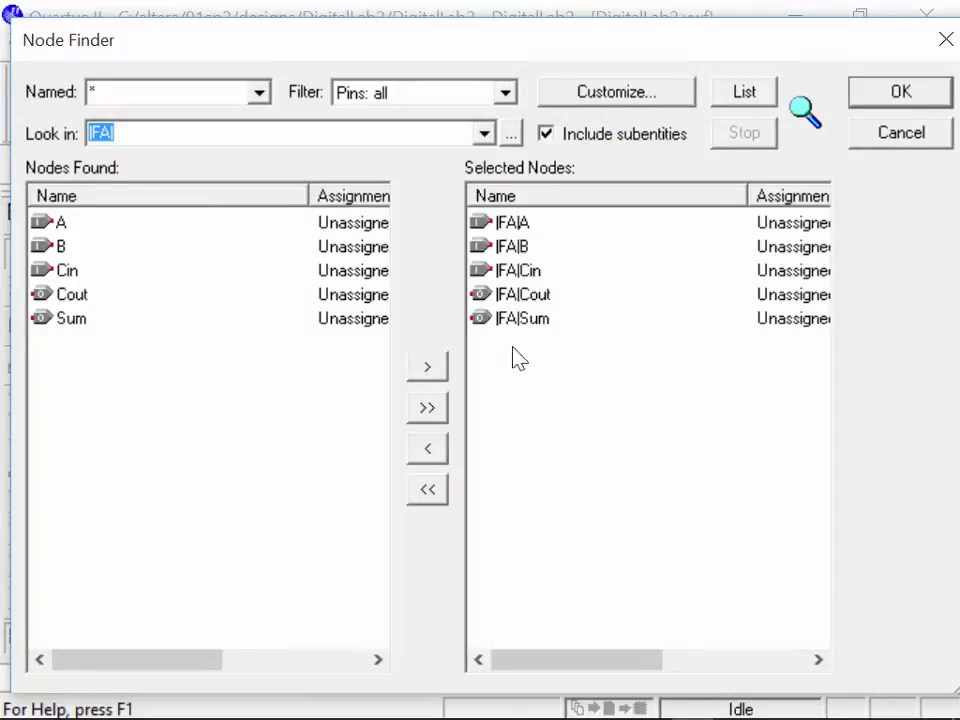
left_click(912, 97)
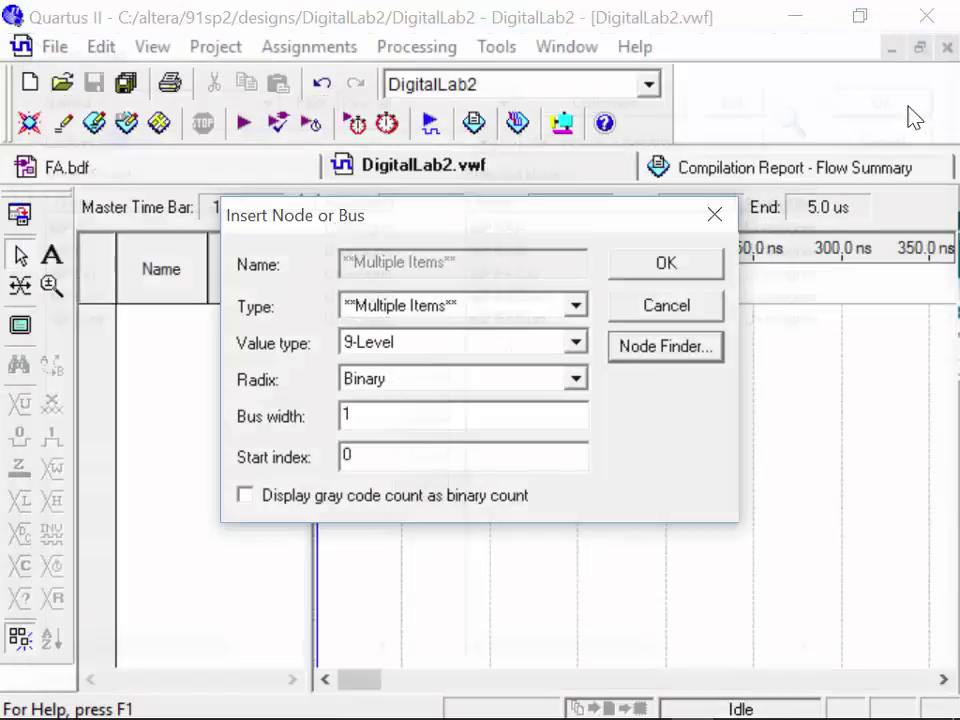
left_click(666, 265)
Group the signals A, B and Cin under the name inputs with binary radix
left_click(210, 318)
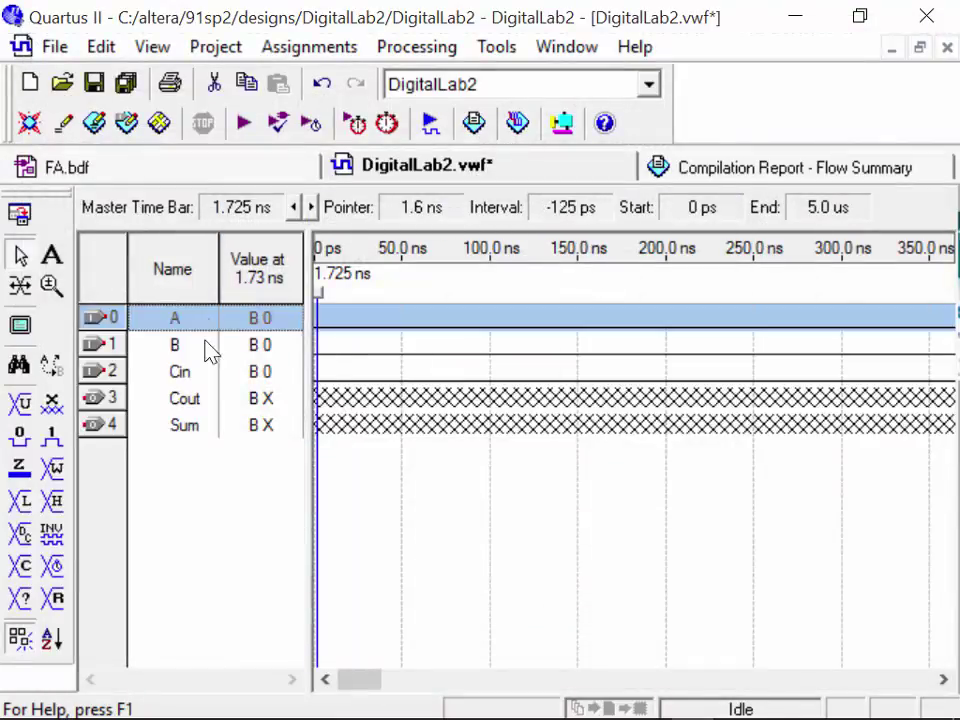
left_click_drag(210, 350, 208, 380)
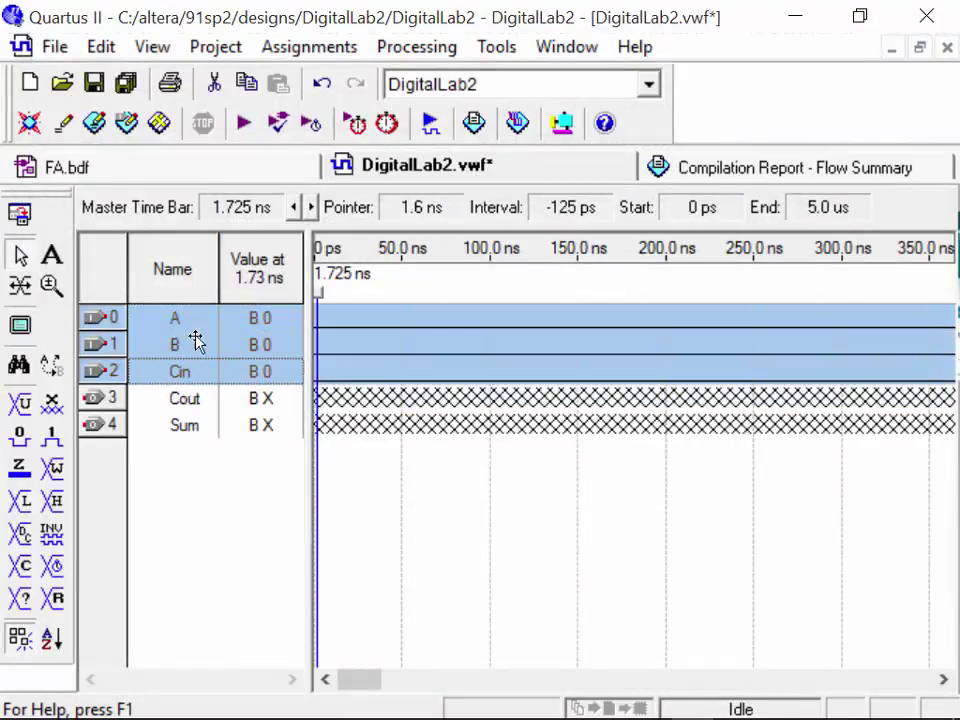
right_click(196, 336)
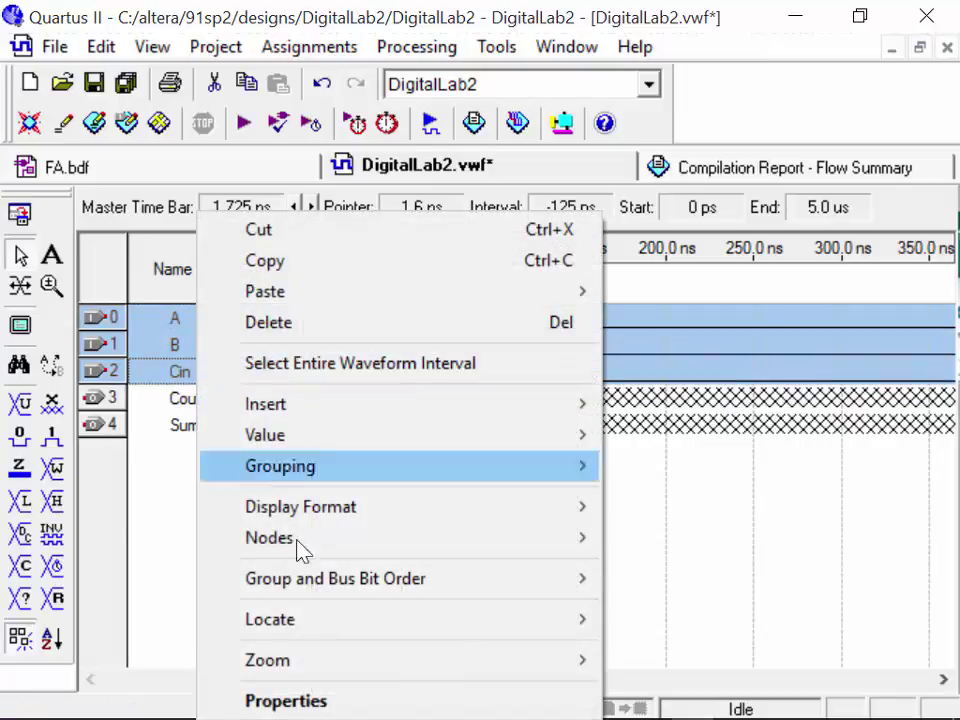
mouse_move(302, 619)
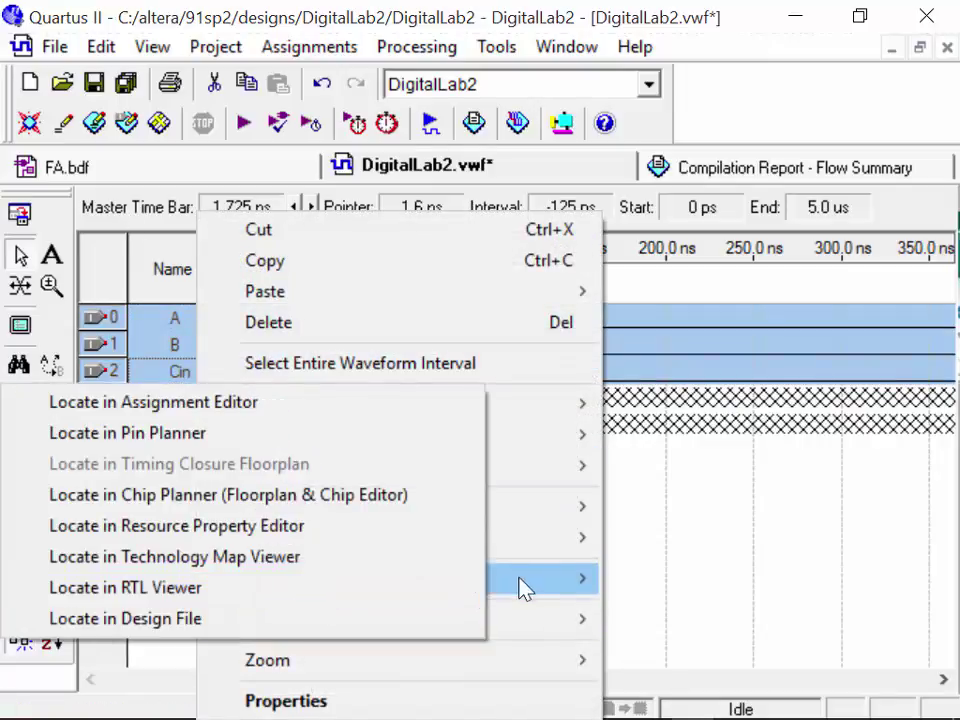
mouse_move(492, 489)
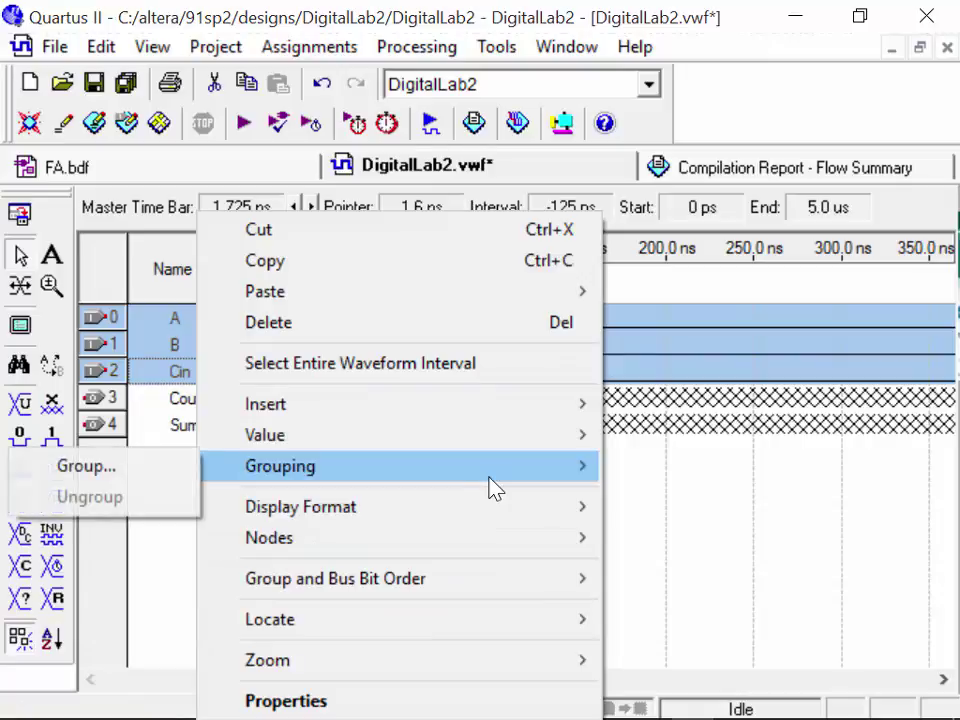
left_click(161, 470)
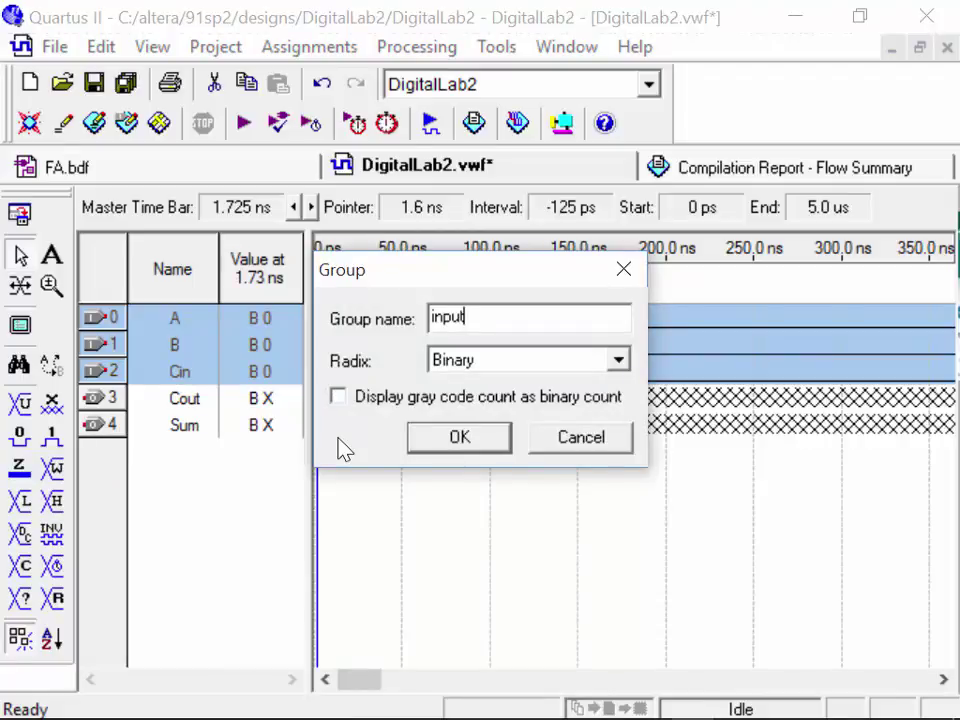
key("Return")
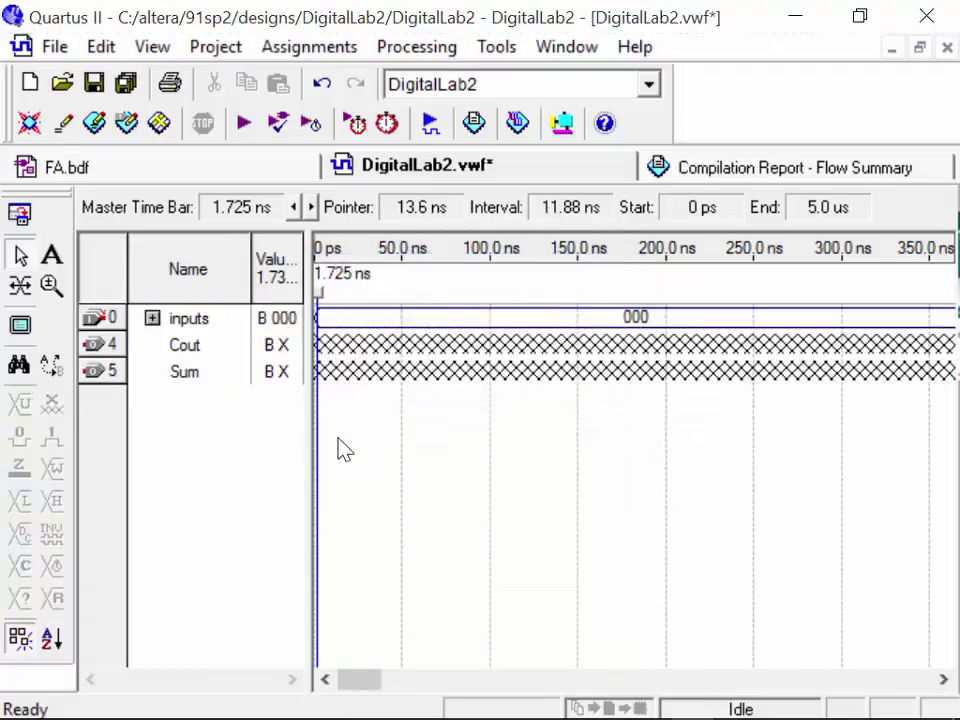
Fill the inputs group with a binary count starting at 000 and incrementing by 1
left_click(160, 318)
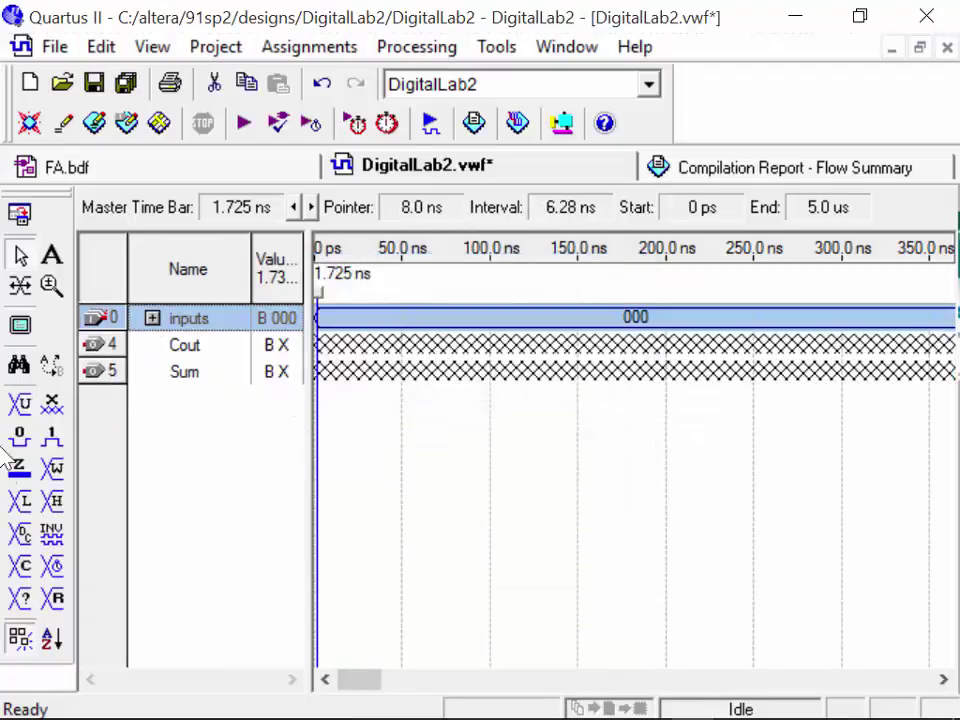
left_click(20, 566)
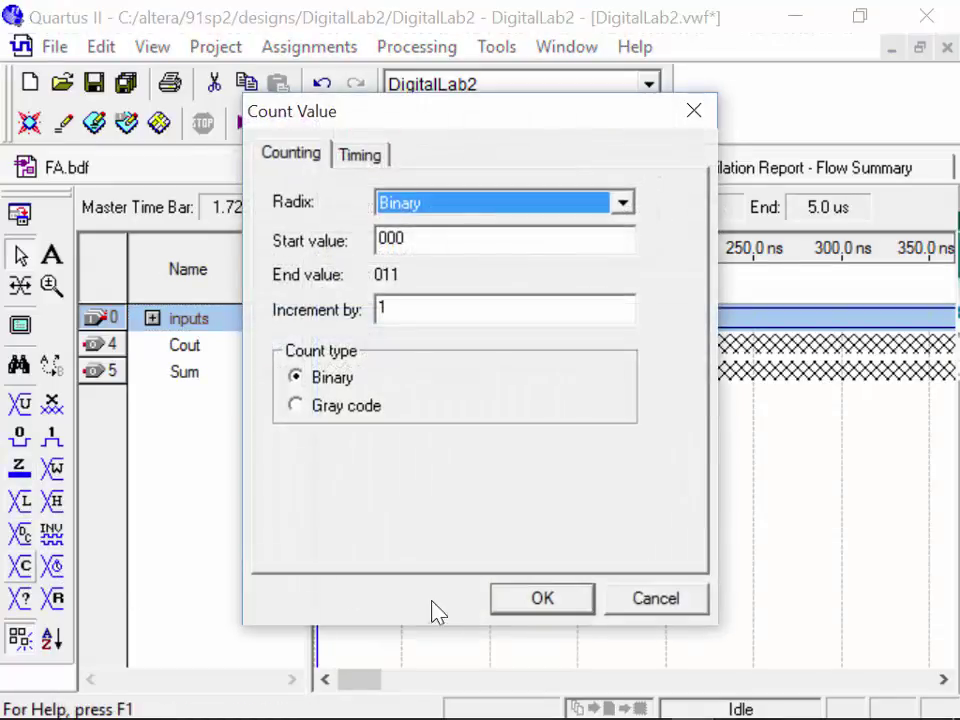
left_click(542, 600)
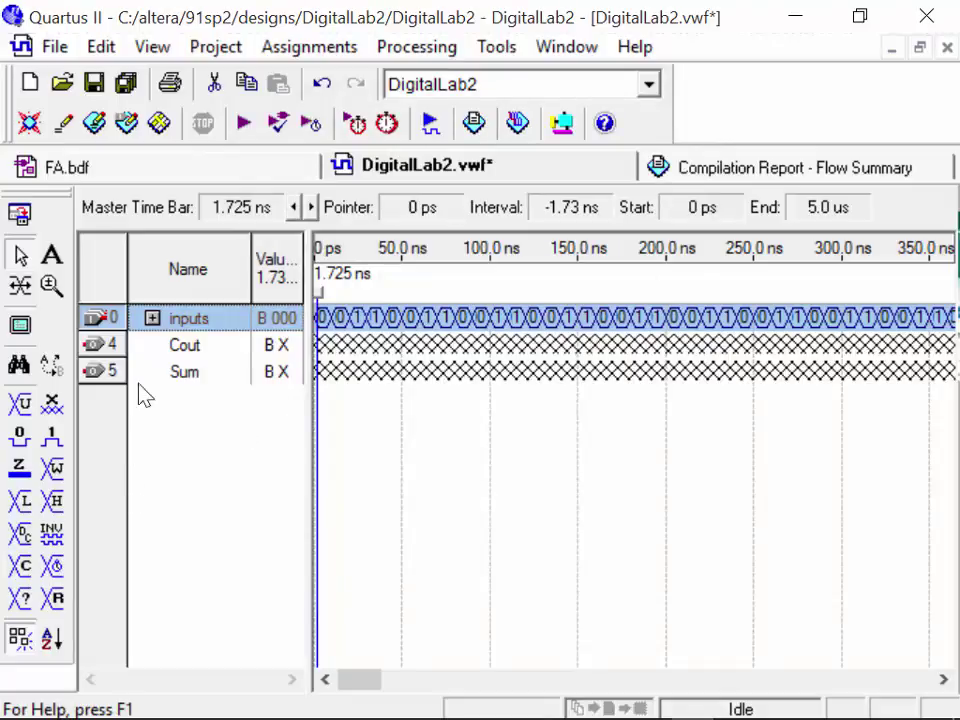
Reapply the count value to the inputs group with binary counting from 000 and a count every 50 ns
left_click(20, 566)
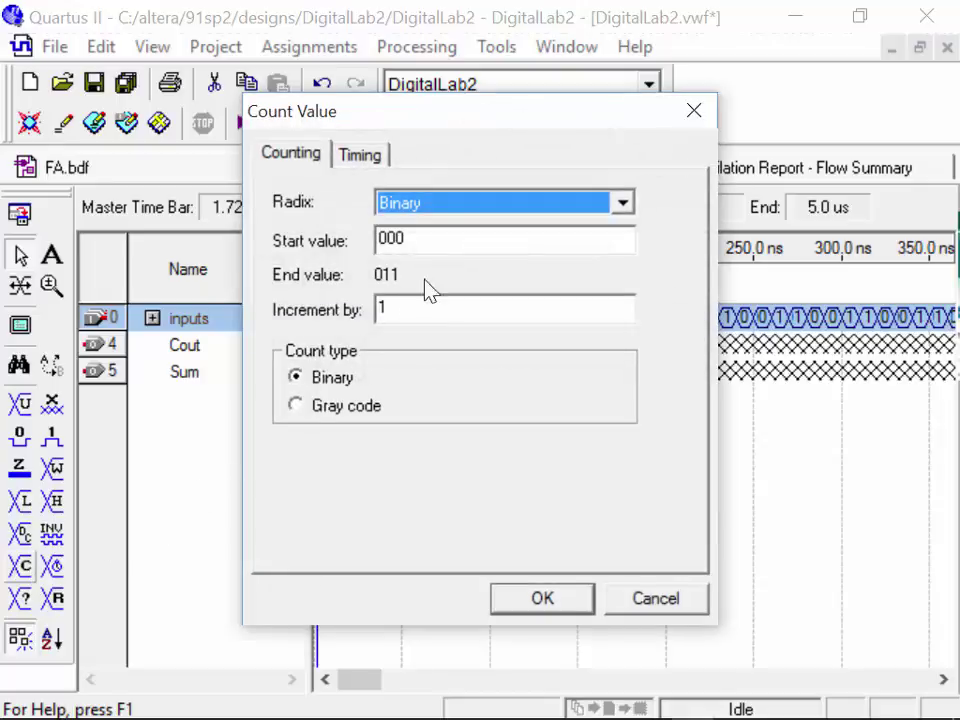
left_click(360, 155)
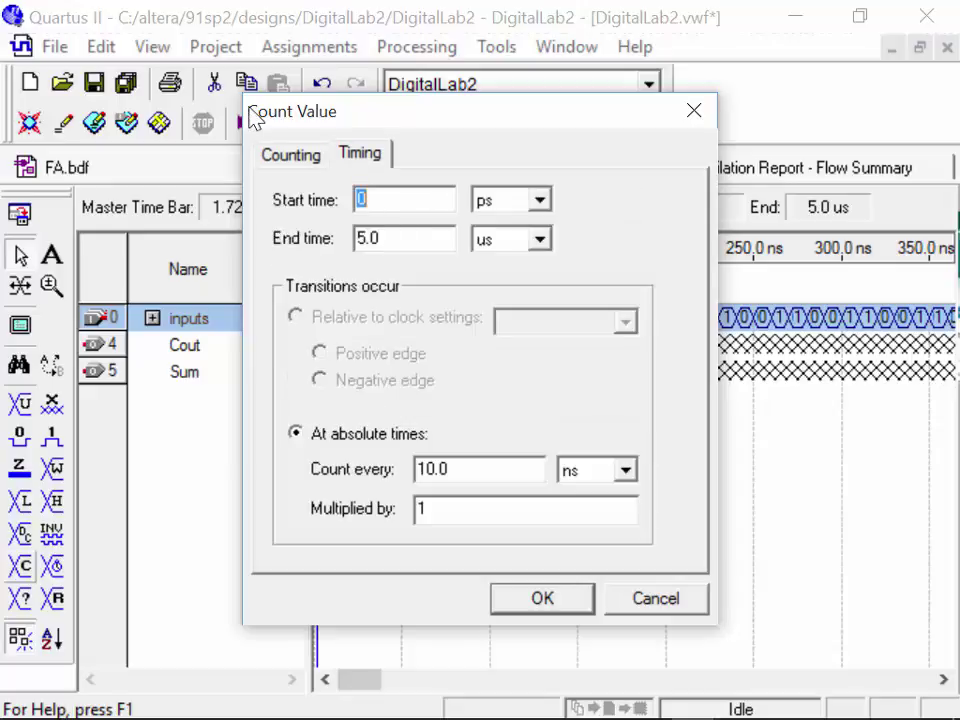
left_click_drag(456, 474, 285, 459)
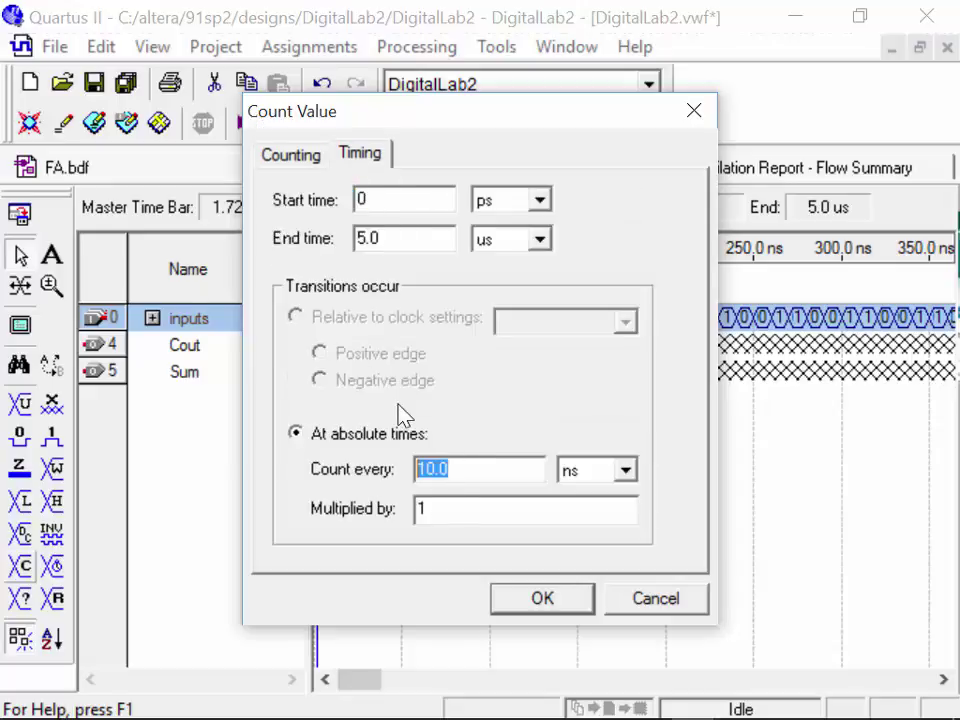
type("1")
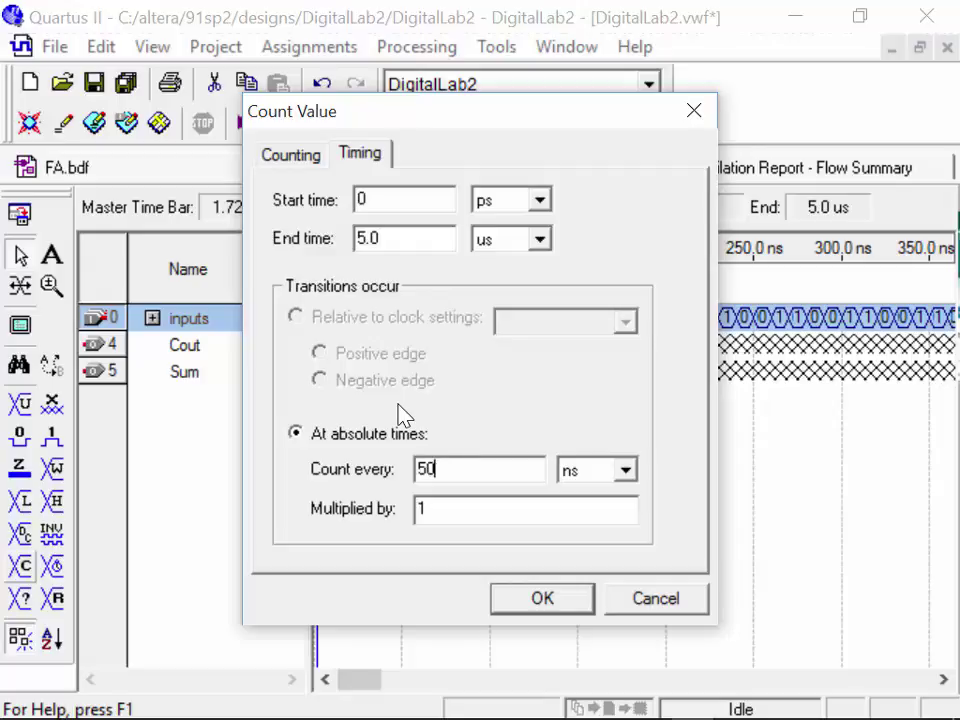
left_click(311, 160)
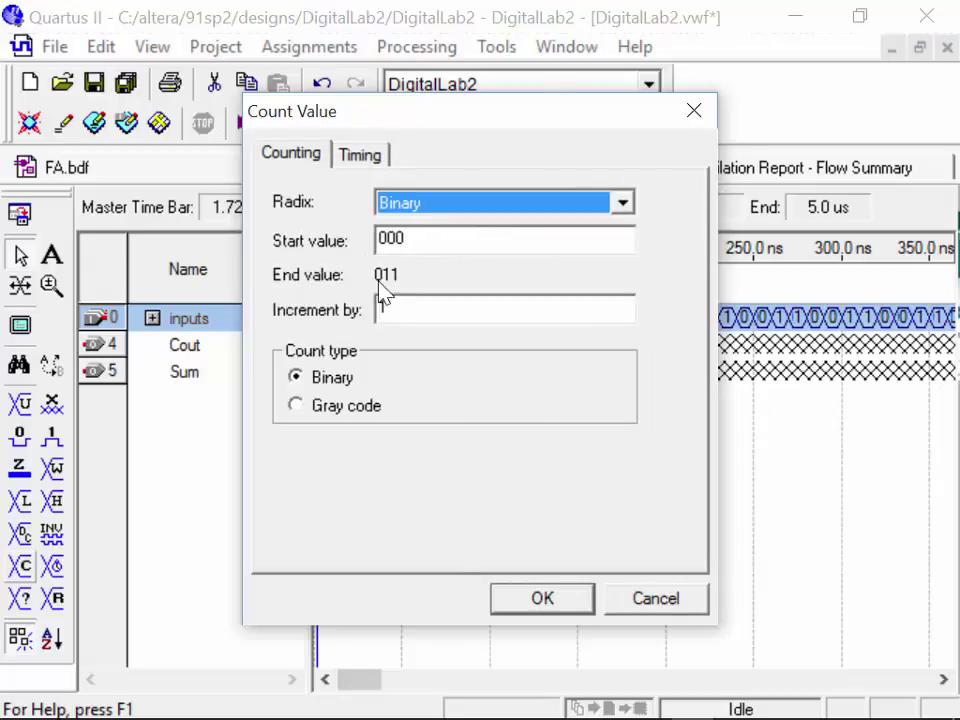
left_click(545, 599)
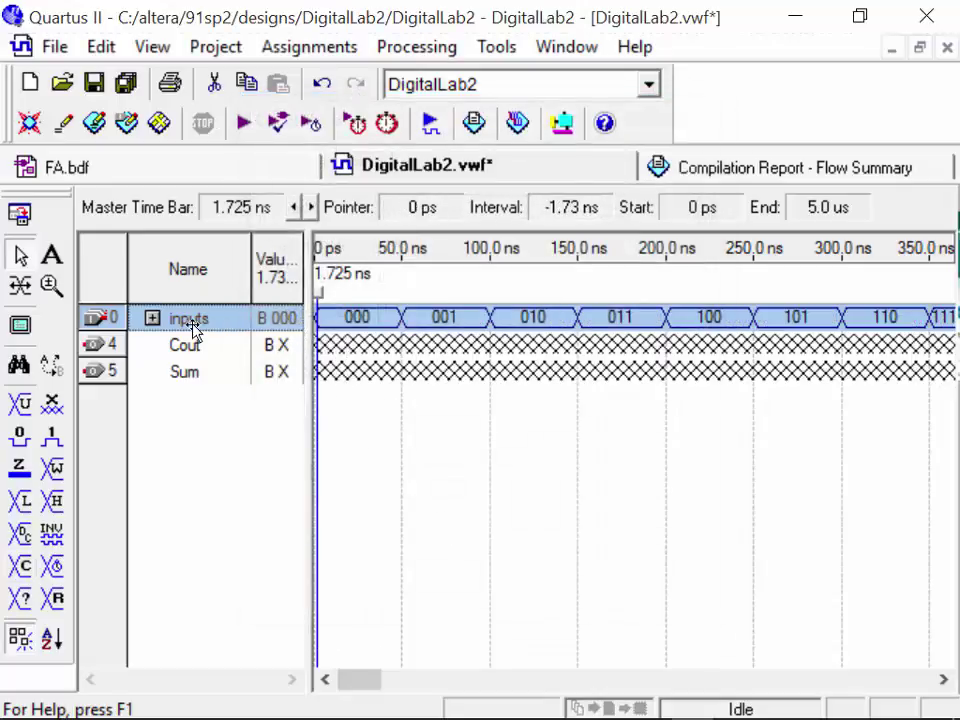
With the inputs group expanded into A, B and Cin, save the waveform file and run the simulation
left_click(152, 318)
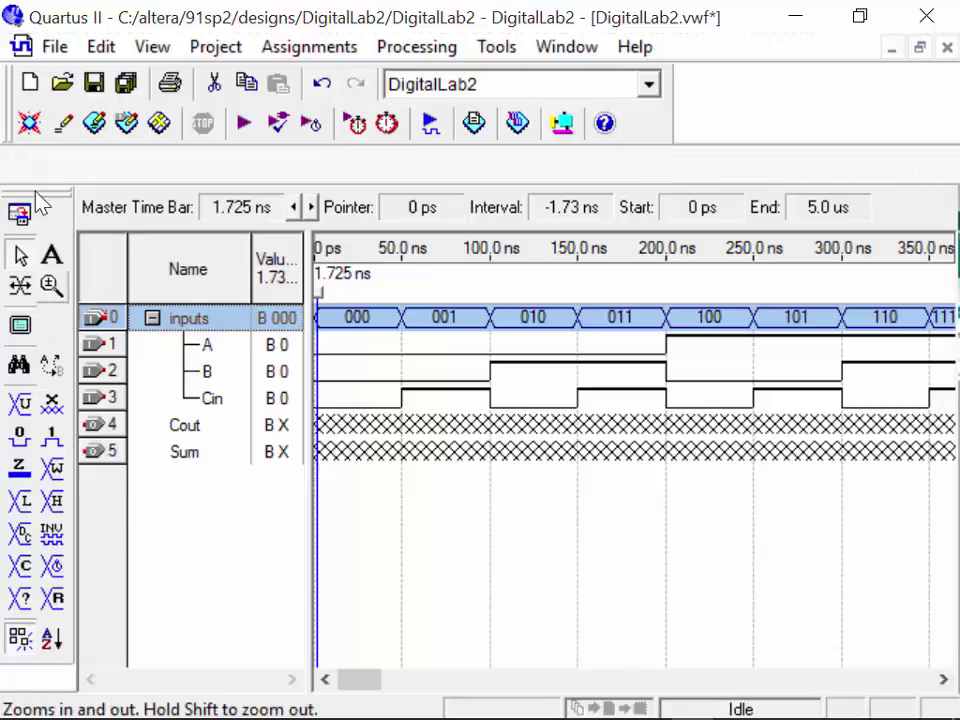
left_click(52, 286)
left_click(505, 428, "shift")
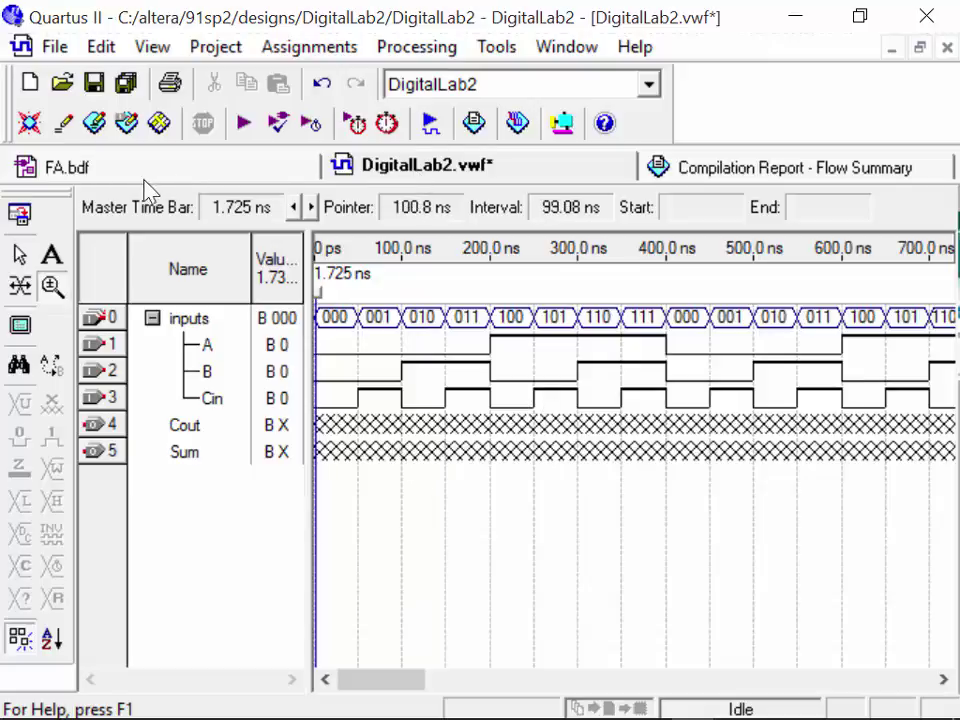
left_click(94, 86)
left_click(430, 122)
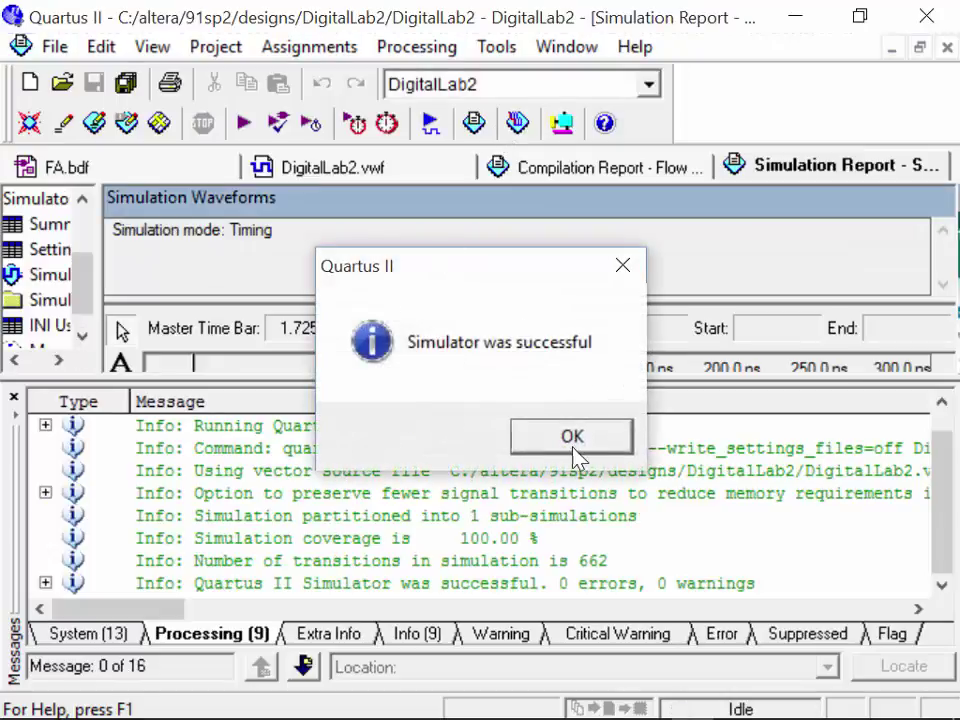
Dismiss the simulator message, hide the message area and examine the simulated Cout and Sum waveforms across the input combinations
left_click(573, 443)
left_click(14, 398)
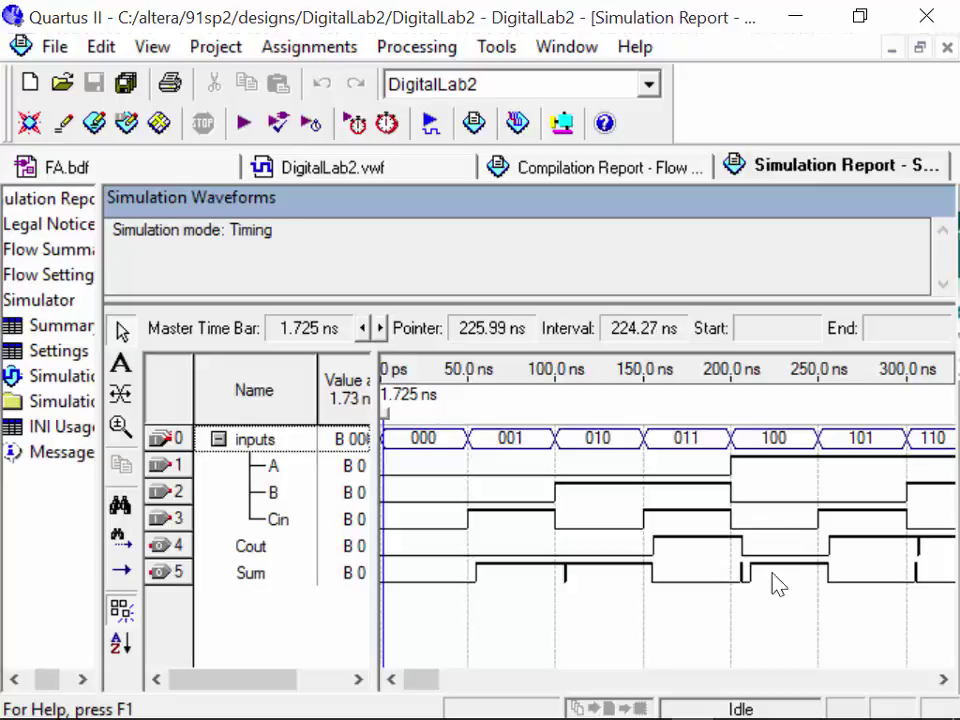
left_click(944, 679)
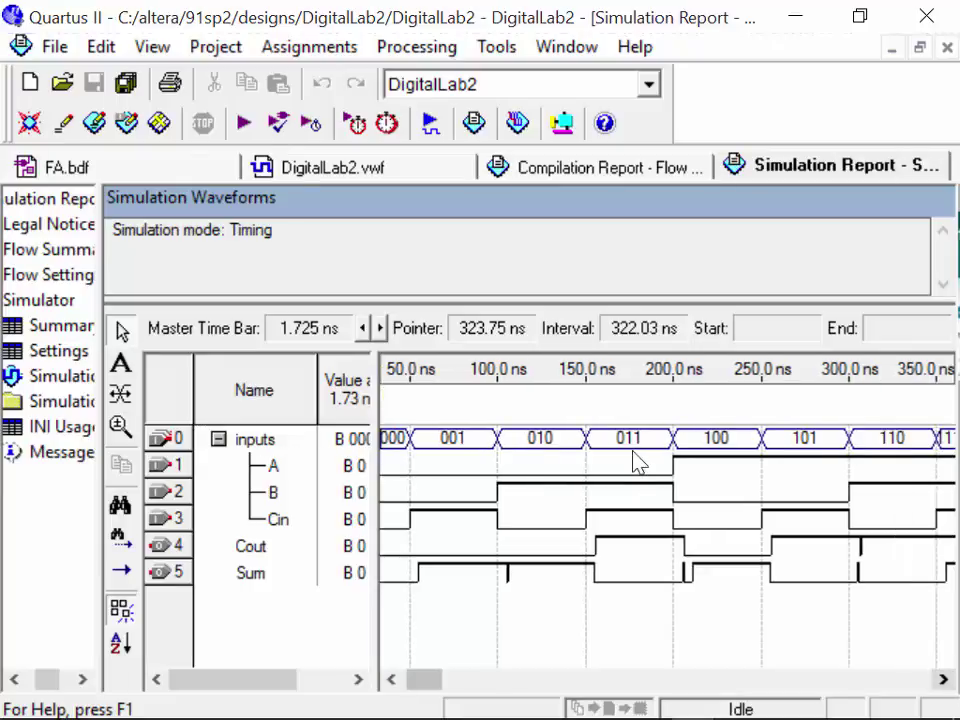
scroll(634, 459, "right", 2)
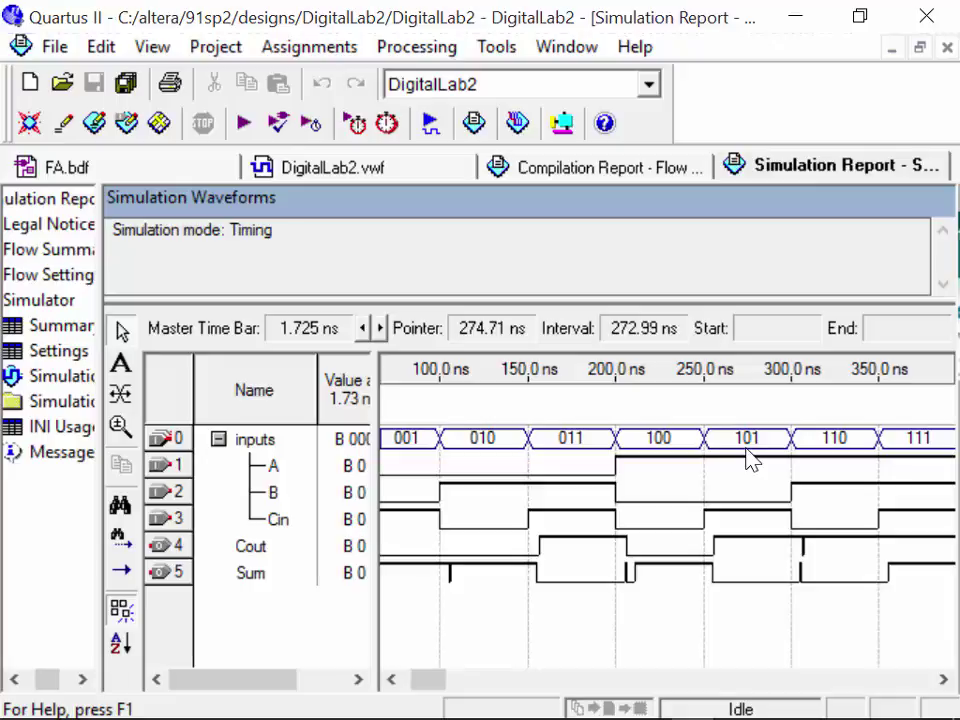
mouse_move(776, 455)
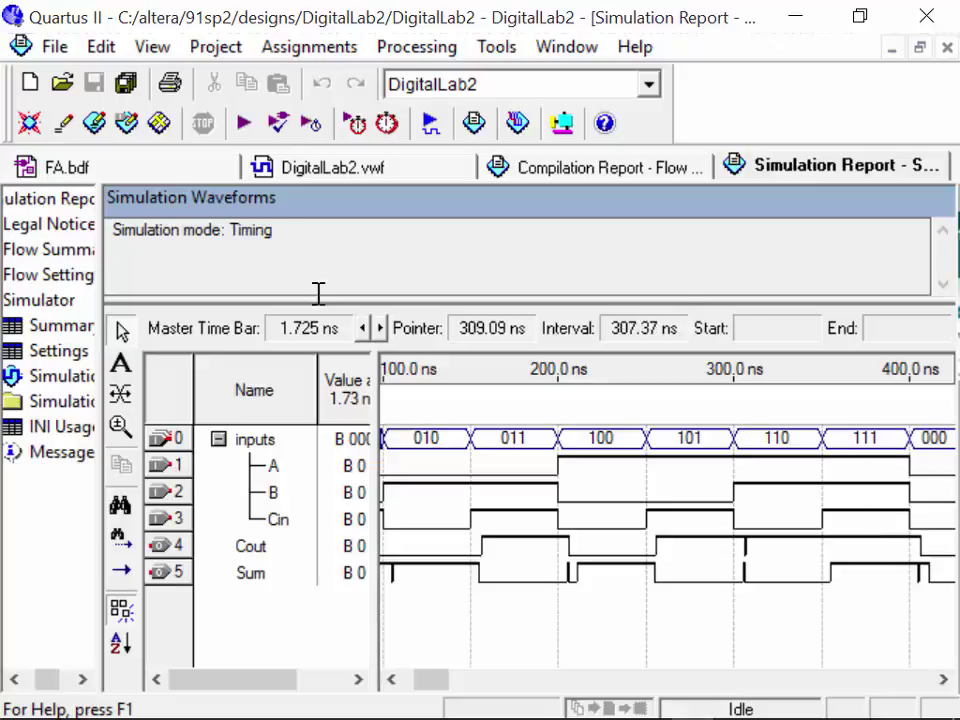
Close the simulation report, waveform file, FA schematic and compilation report, and create a new Block Diagram/Schematic file
left_click(945, 48)
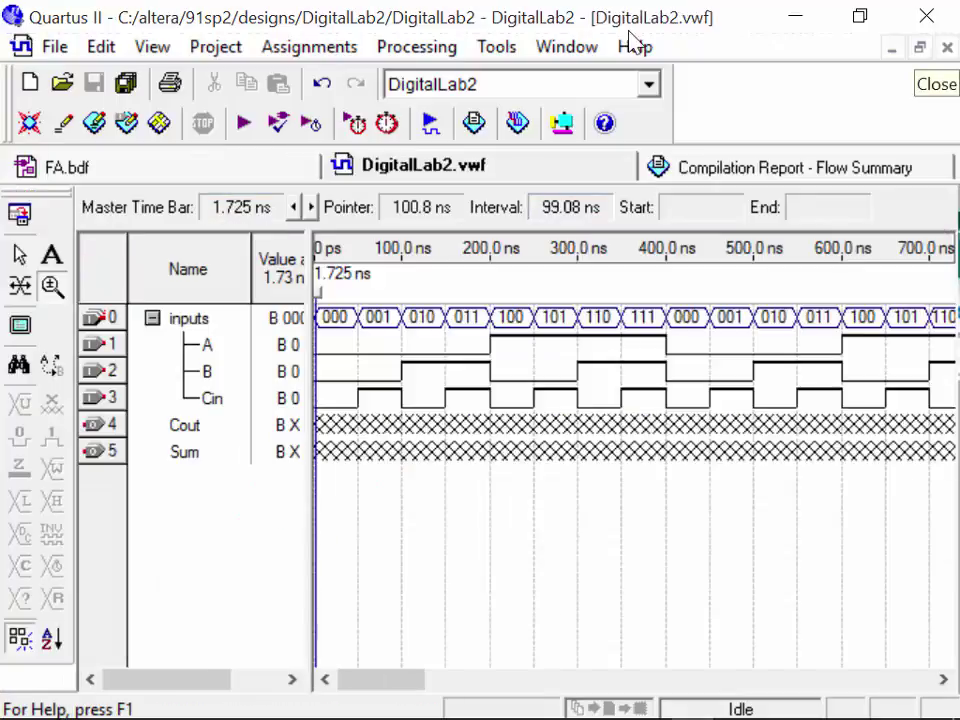
key("ctrl+F4")
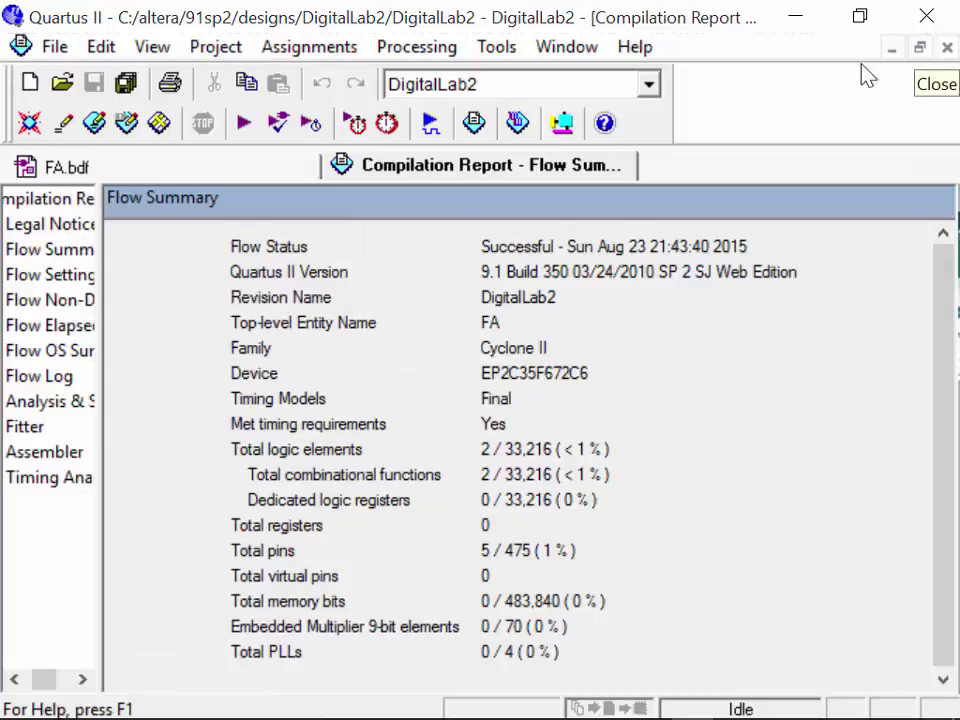
key("ctrl+Tab")
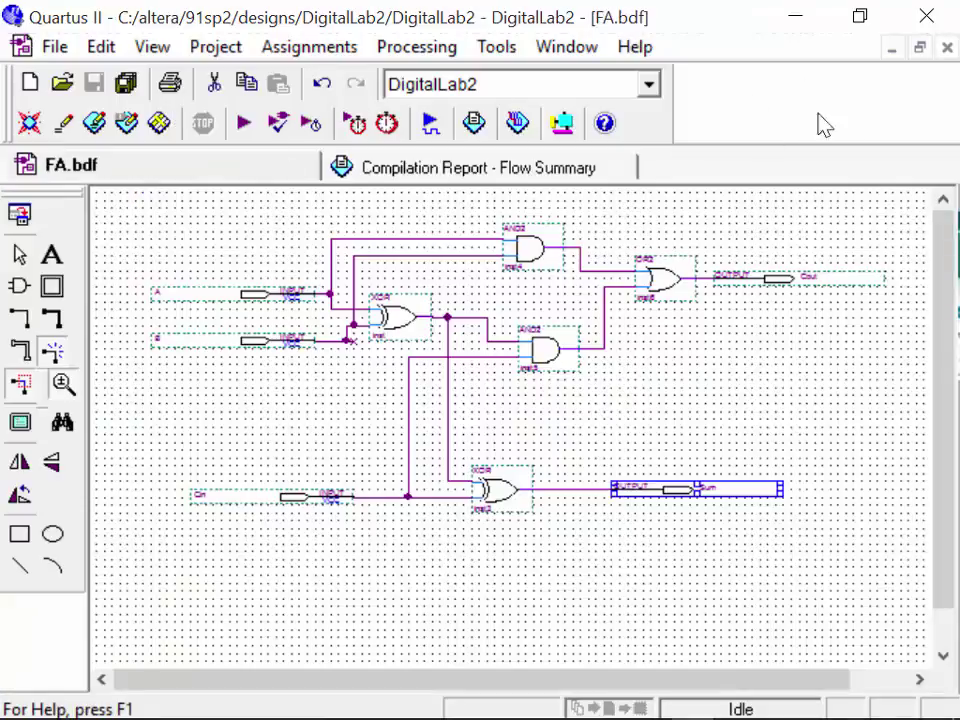
left_click(946, 48)
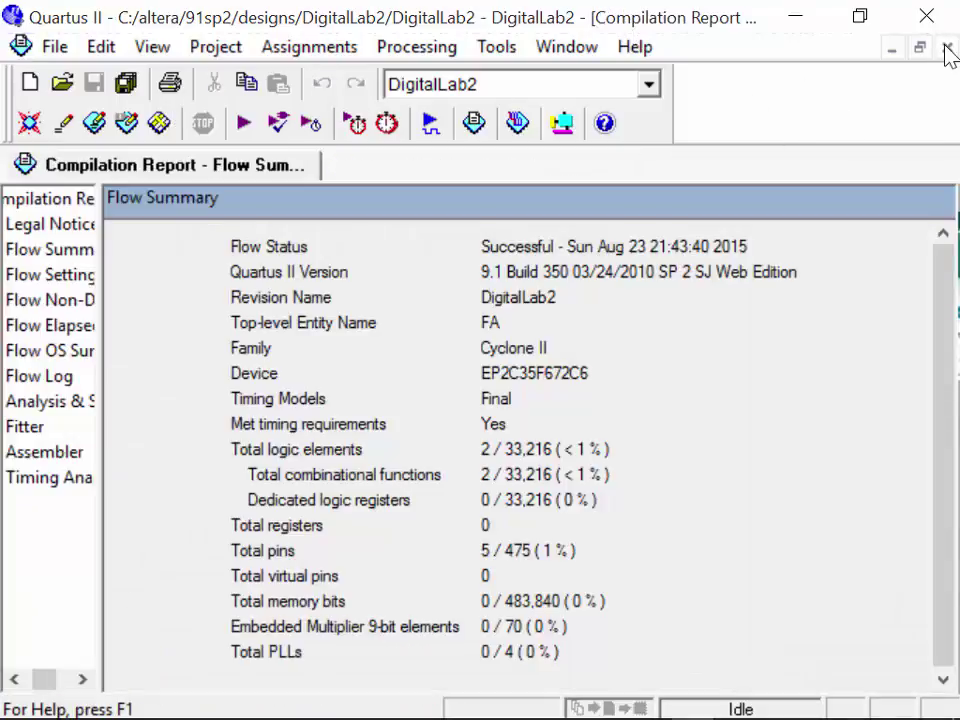
left_click(946, 48)
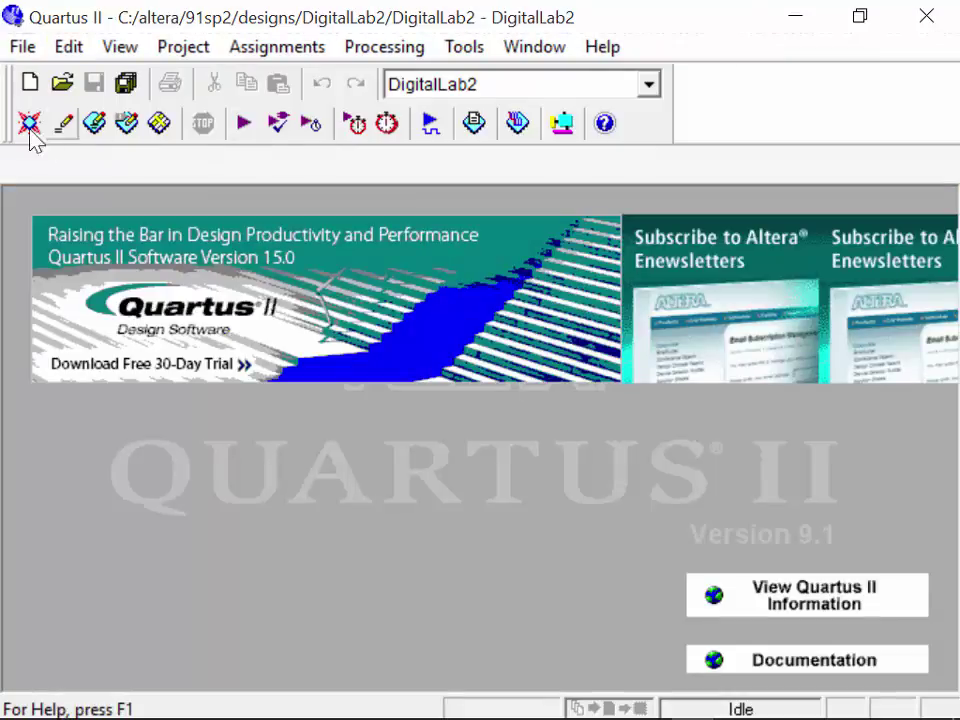
left_click(30, 82)
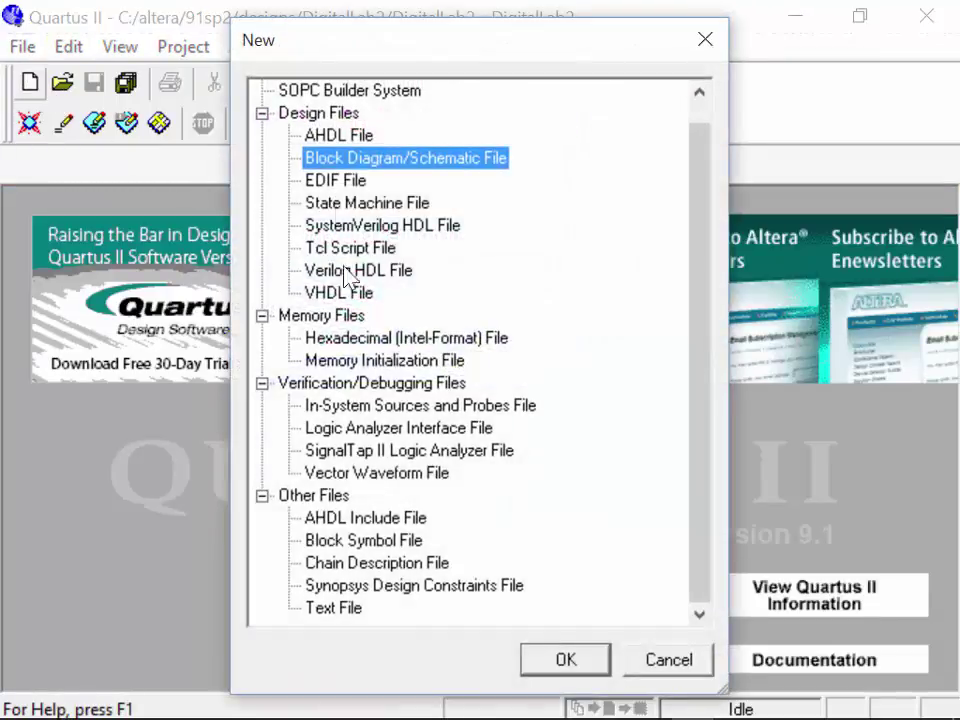
left_click(566, 678)
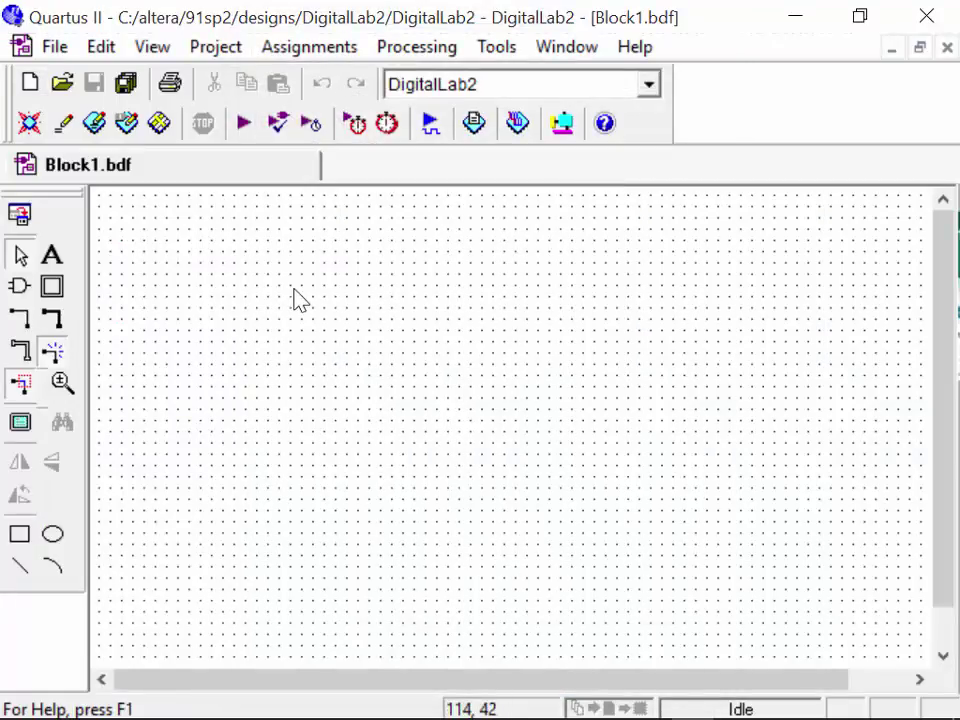
Open the HA Block Symbol File from the DigitalLab2 folder, filtering for graphic files and widening the file type column
left_click(62, 85)
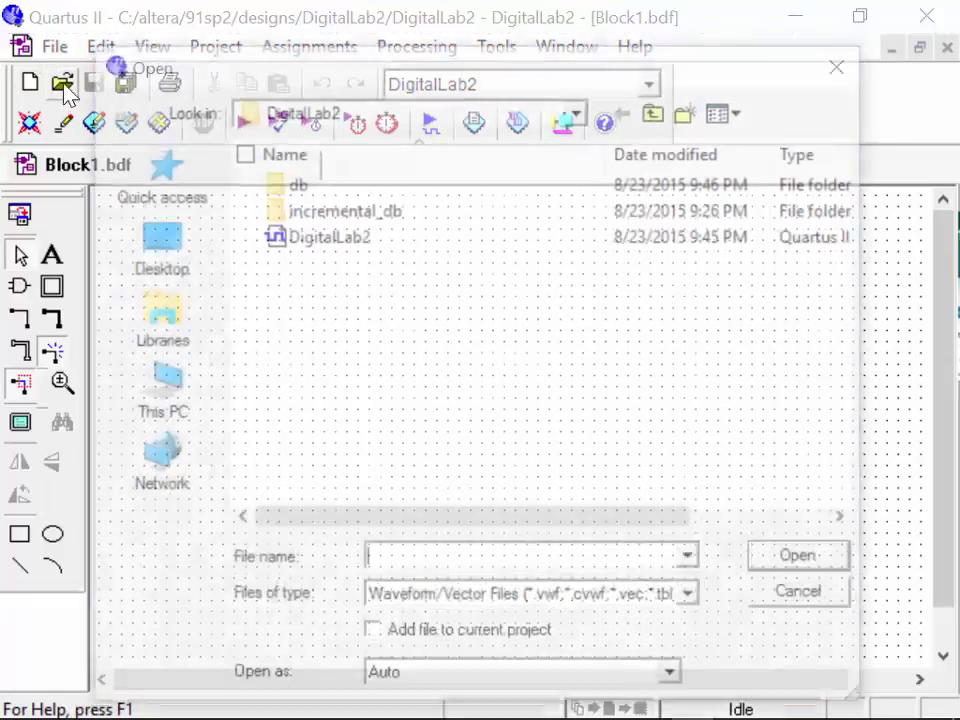
left_click(513, 602)
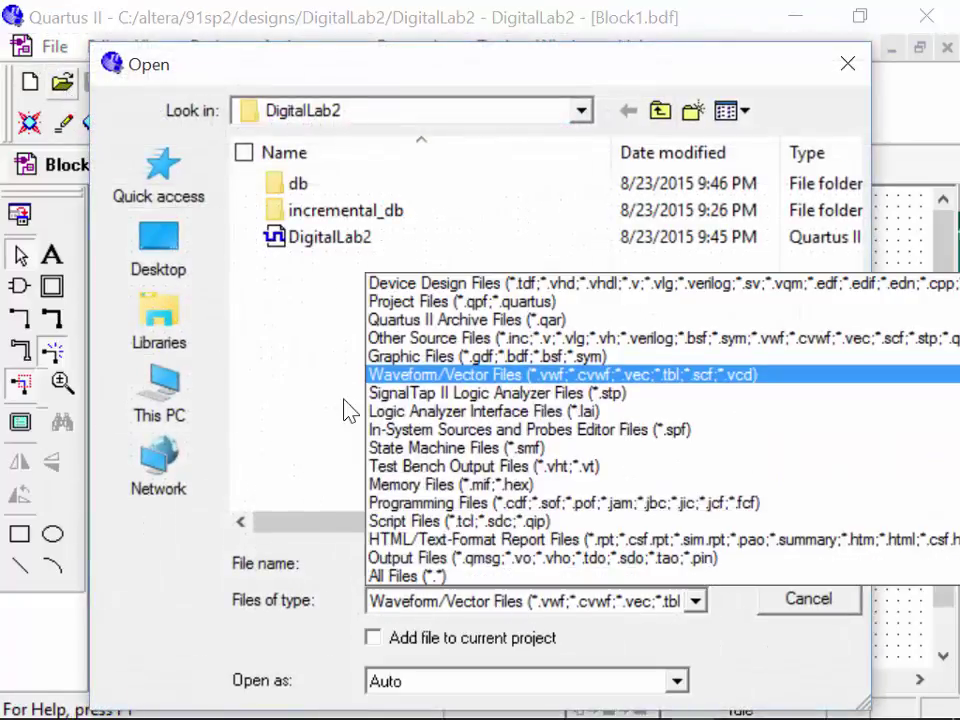
left_click(515, 357)
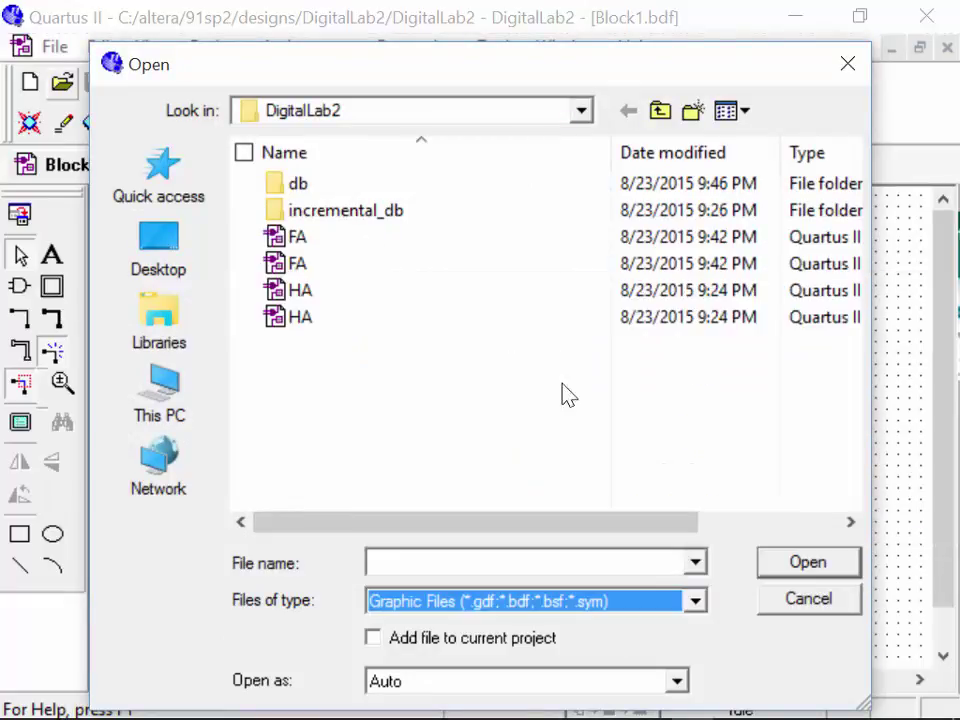
left_click_drag(594, 522, 831, 546)
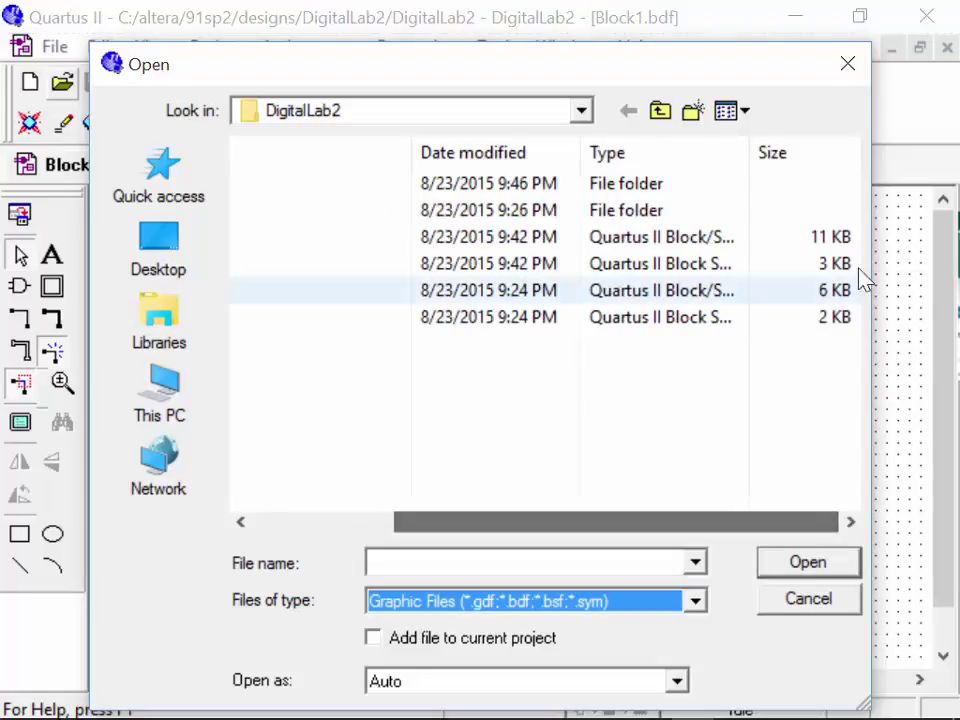
left_click_drag(750, 152, 853, 167)
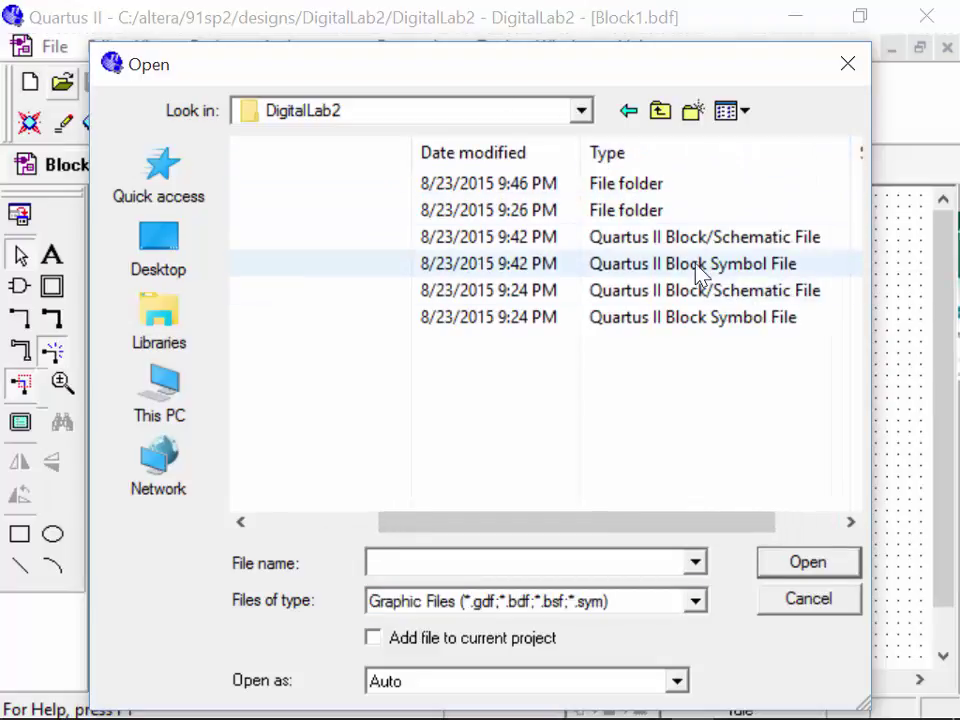
double_click(677, 317)
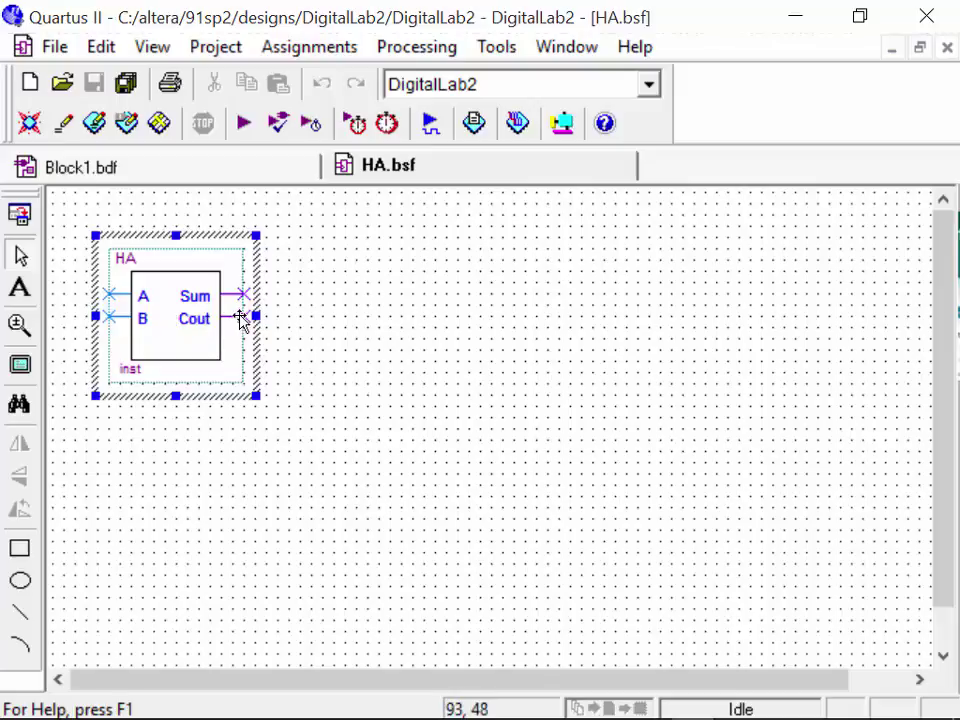
Try moving the Cout port to the lower-left side of the HA symbol, and undo the move
left_click_drag(240, 317, 115, 383)
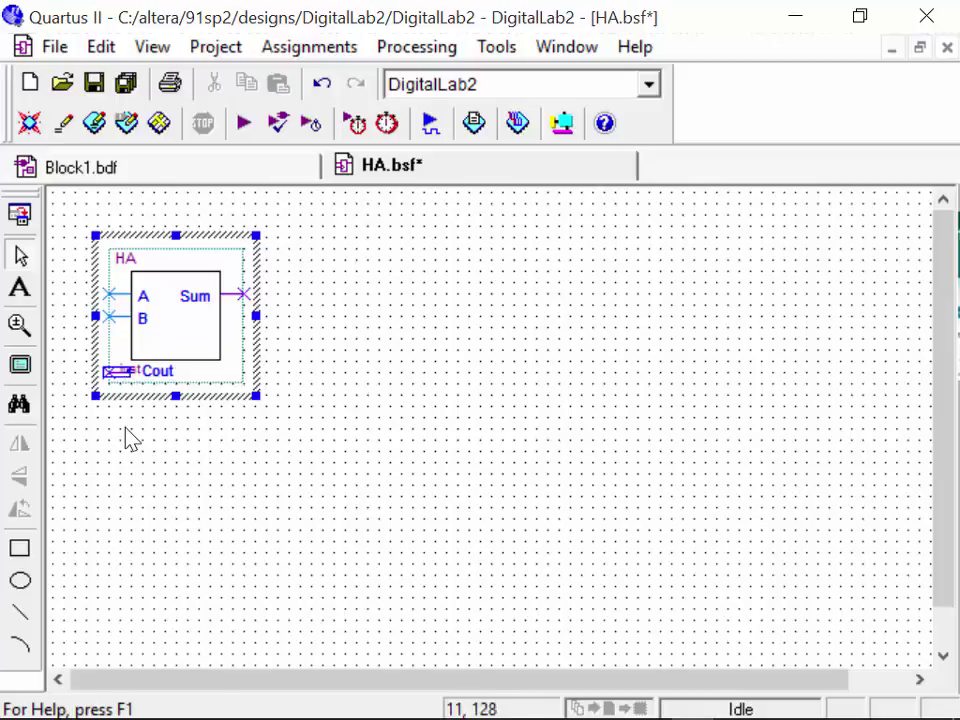
left_click(170, 378)
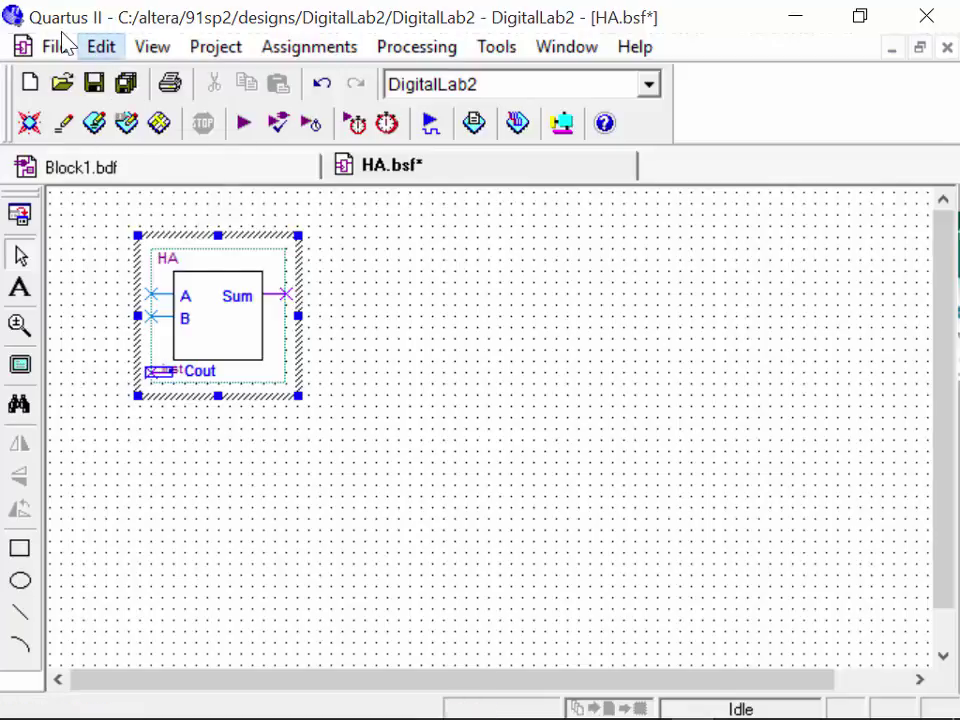
left_click(90, 49)
left_click(78, 64)
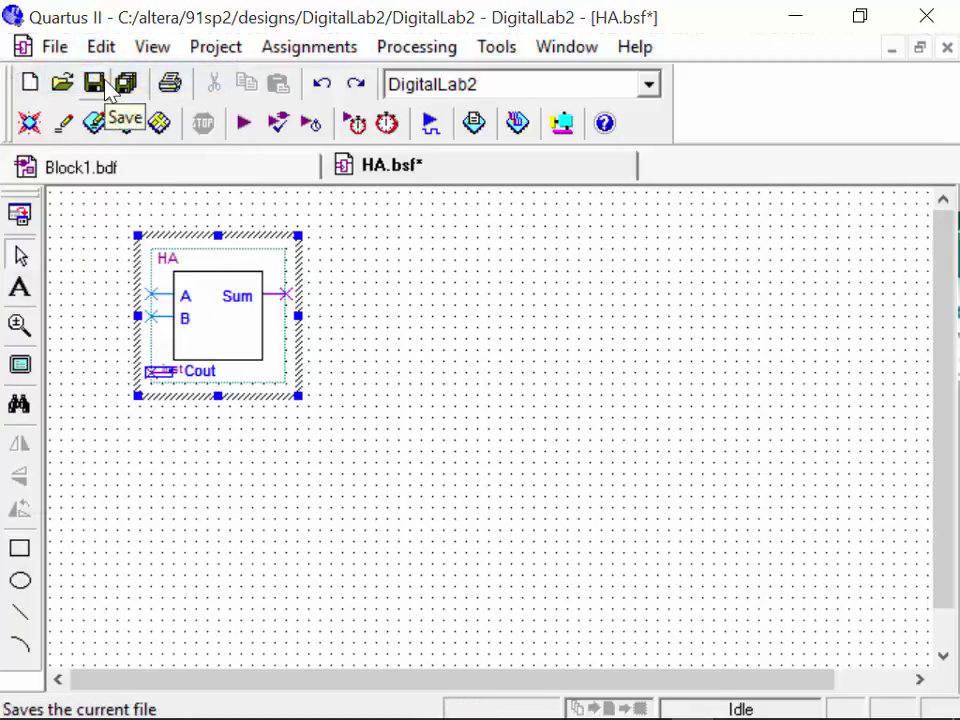
left_click(100, 47)
left_click(90, 78)
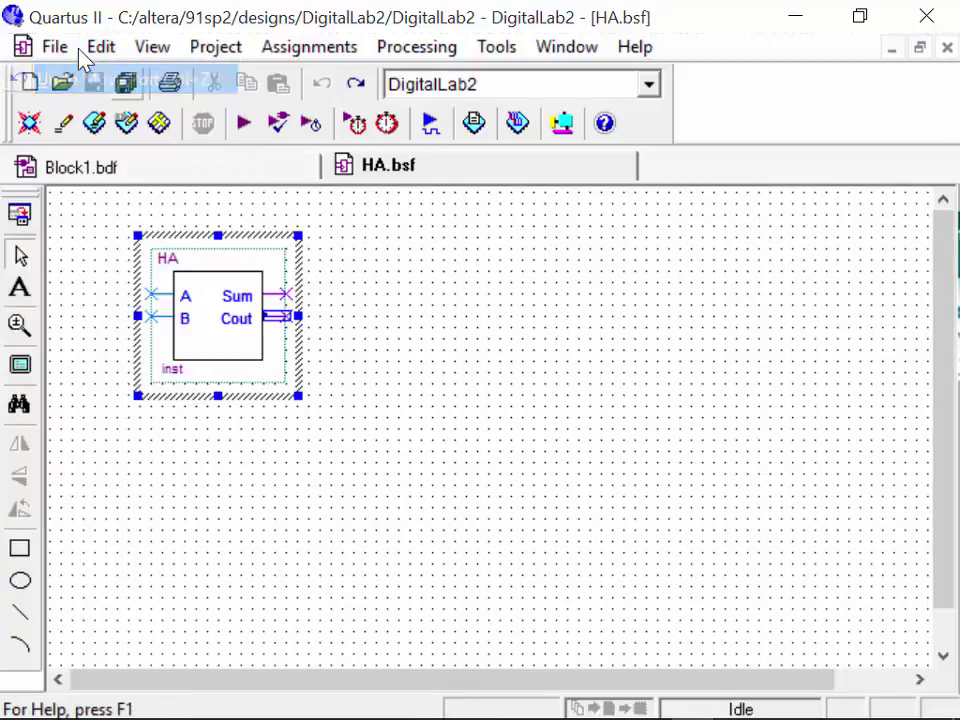
Try repositioning the Cout label and port along the lower edge of the HA symbol, checking the rotation options
mouse_move(237, 318)
left_mouse_down()
mouse_move(214, 349)
mouse_move(238, 340)
left_mouse_up()
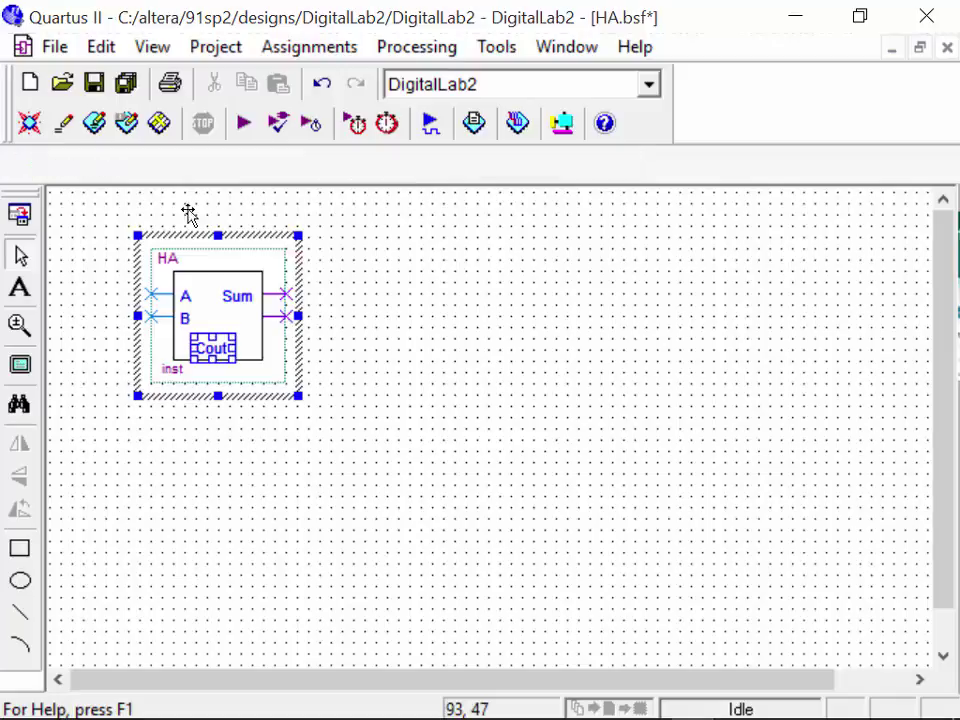
left_click_drag(284, 318, 229, 367)
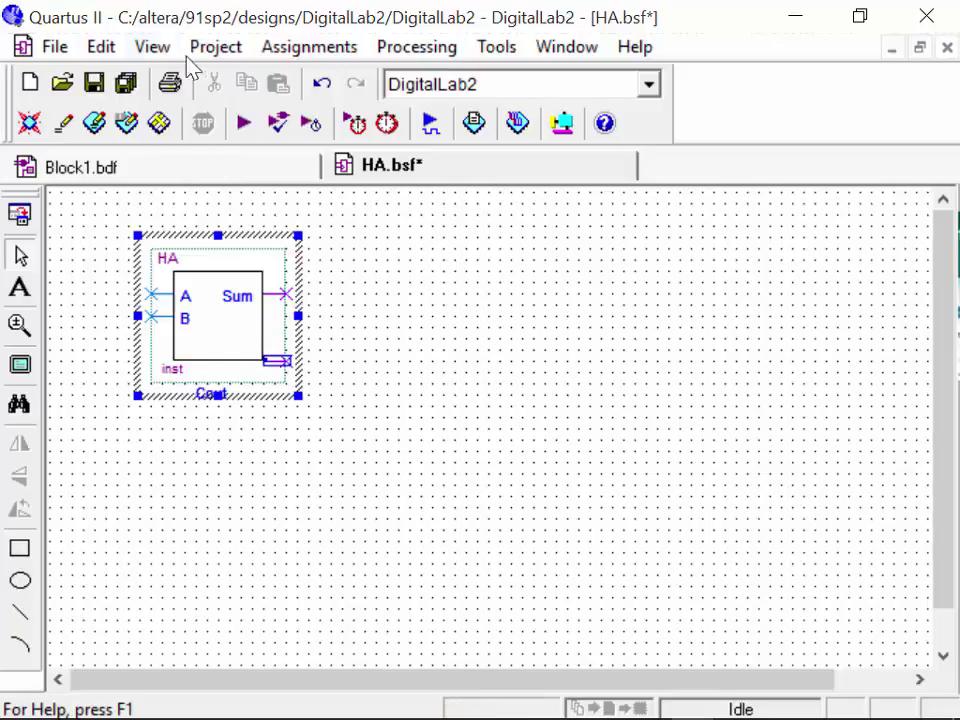
left_click(108, 46)
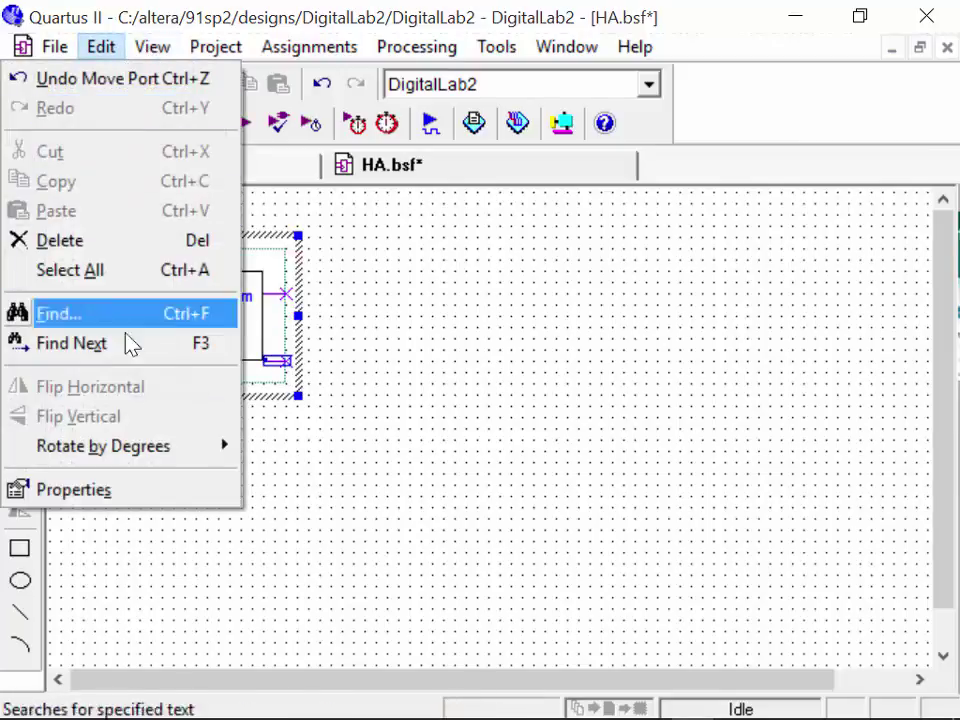
mouse_move(204, 457)
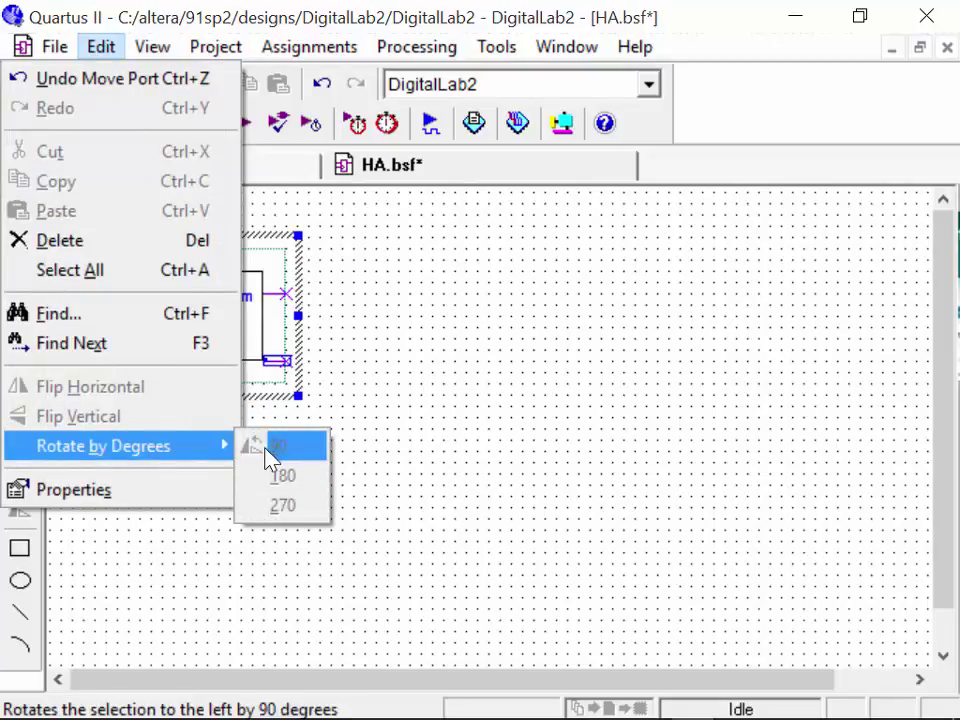
left_click(585, 388)
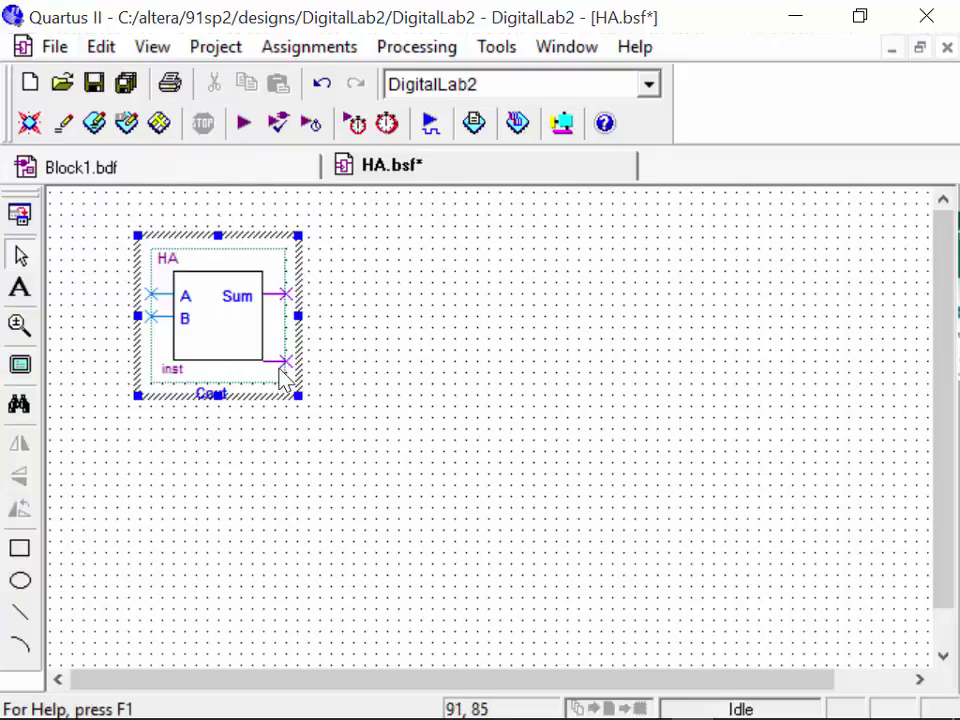
left_click_drag(283, 363, 235, 352)
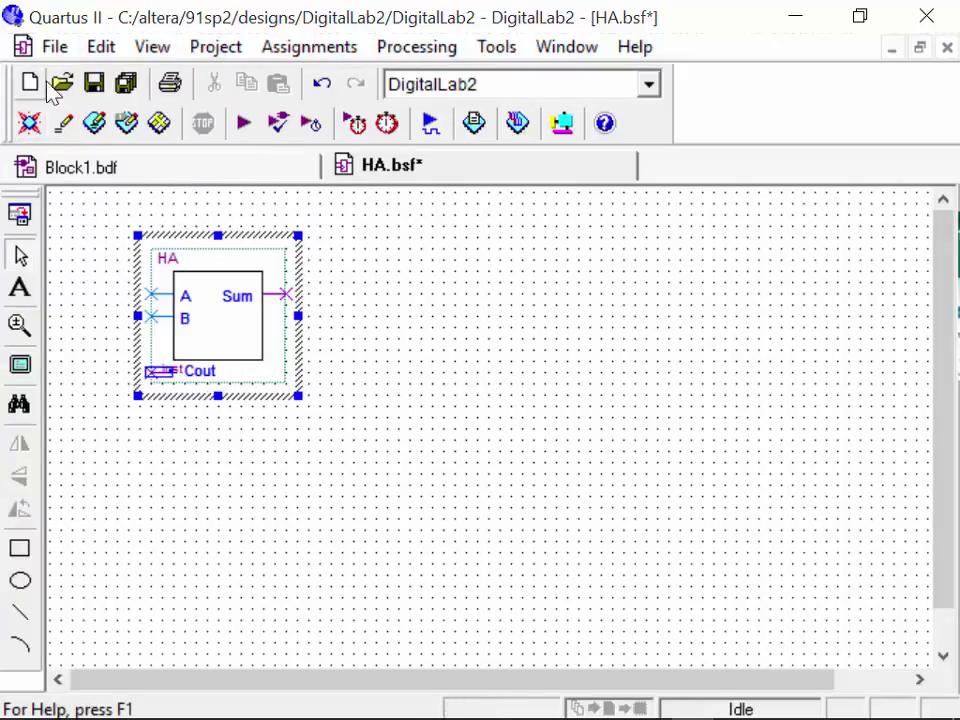
Undo all the Cout port and label moves on the HA symbol
left_click(103, 48)
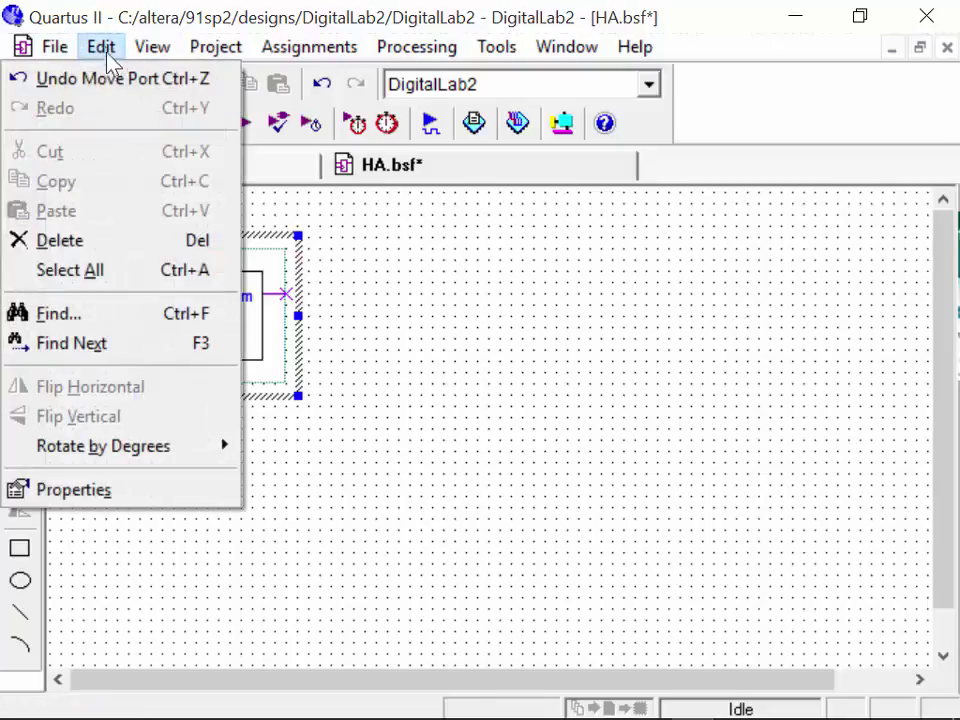
left_click(113, 80)
left_click(103, 50)
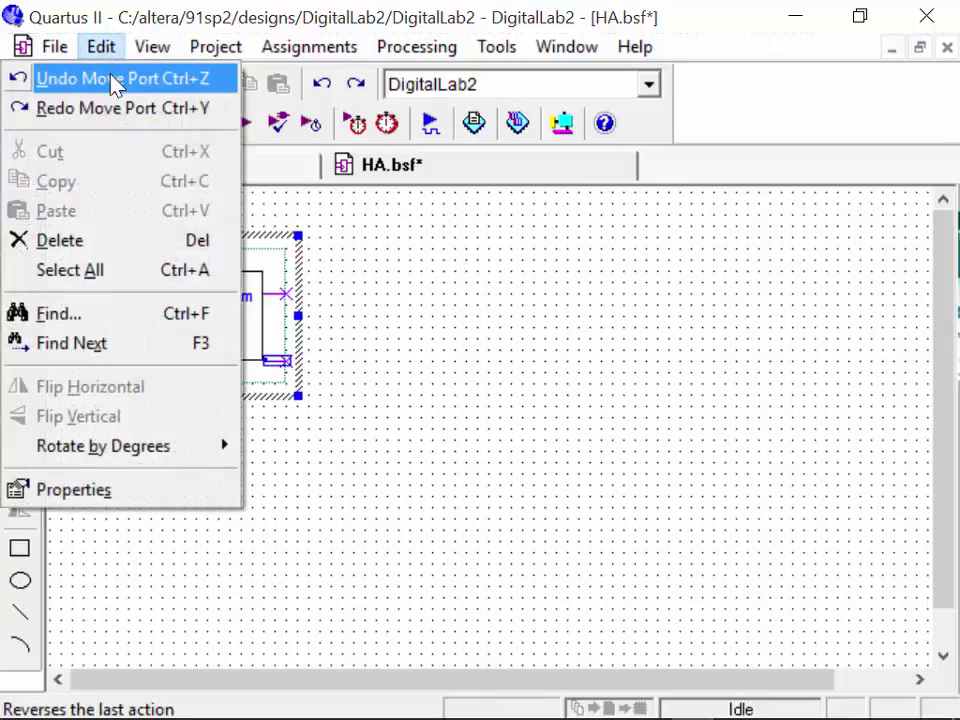
left_click(113, 80)
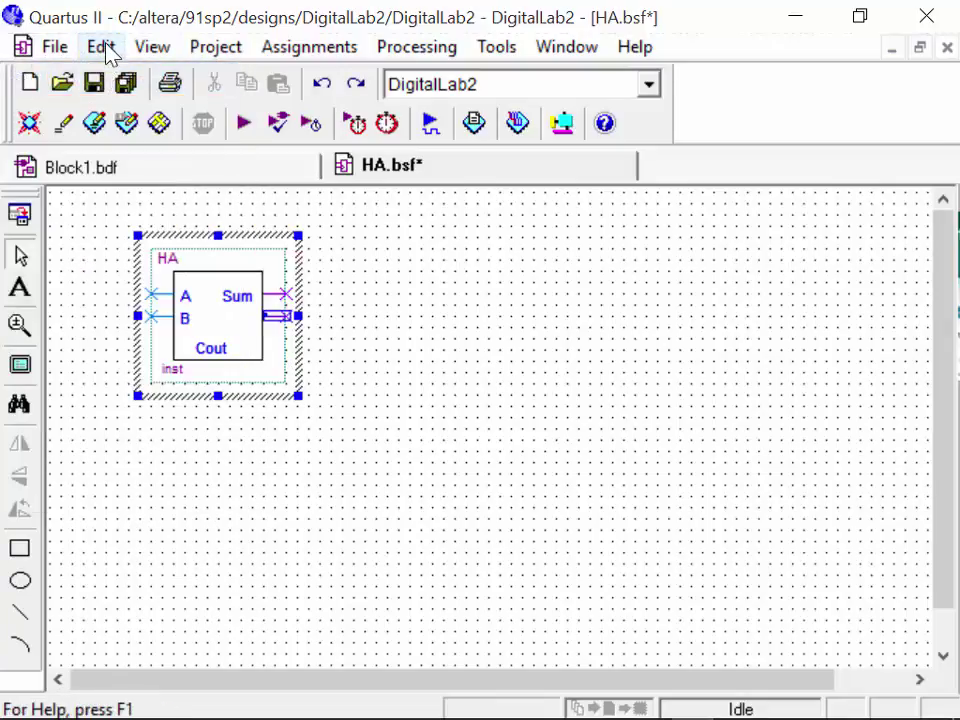
left_click(105, 47)
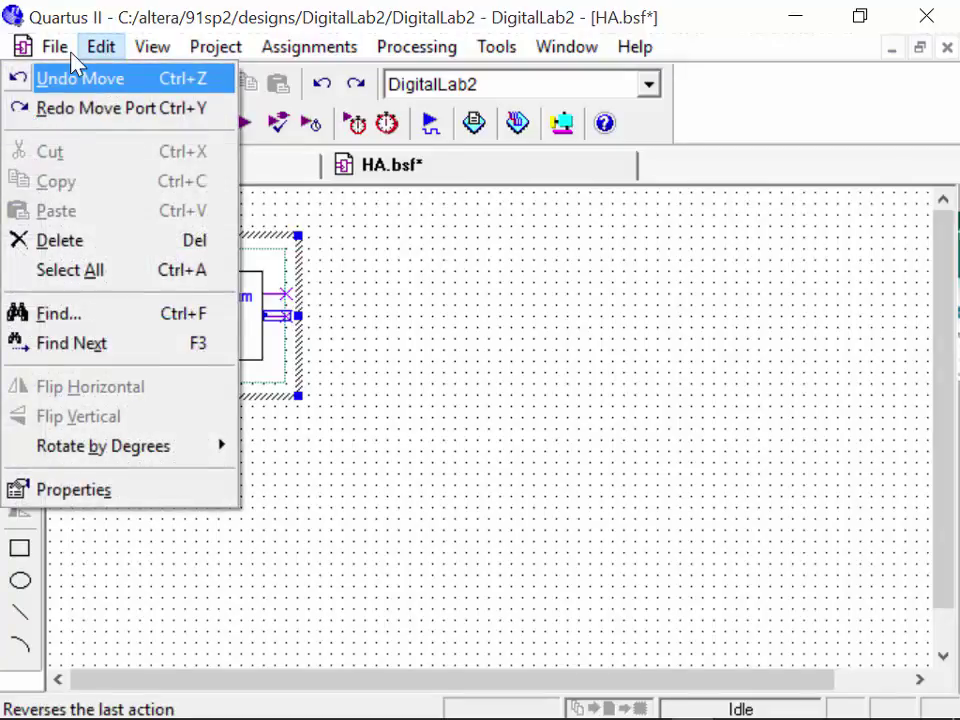
left_click(100, 80)
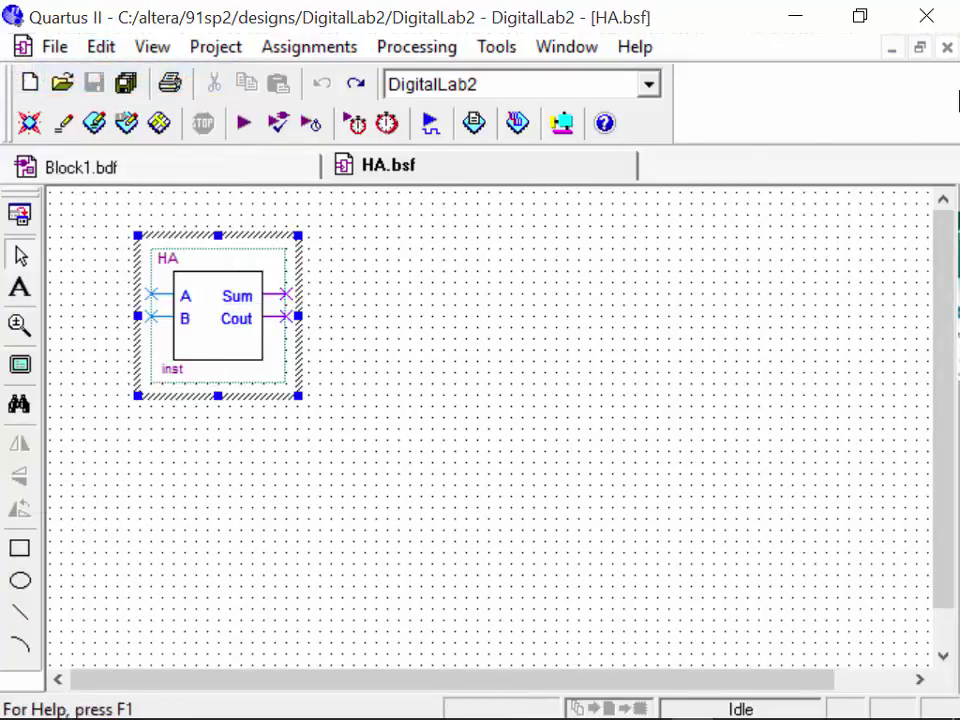
Close the HA symbol file and open the FA Block Symbol File from the DigitalLab2 folder
left_click(947, 47)
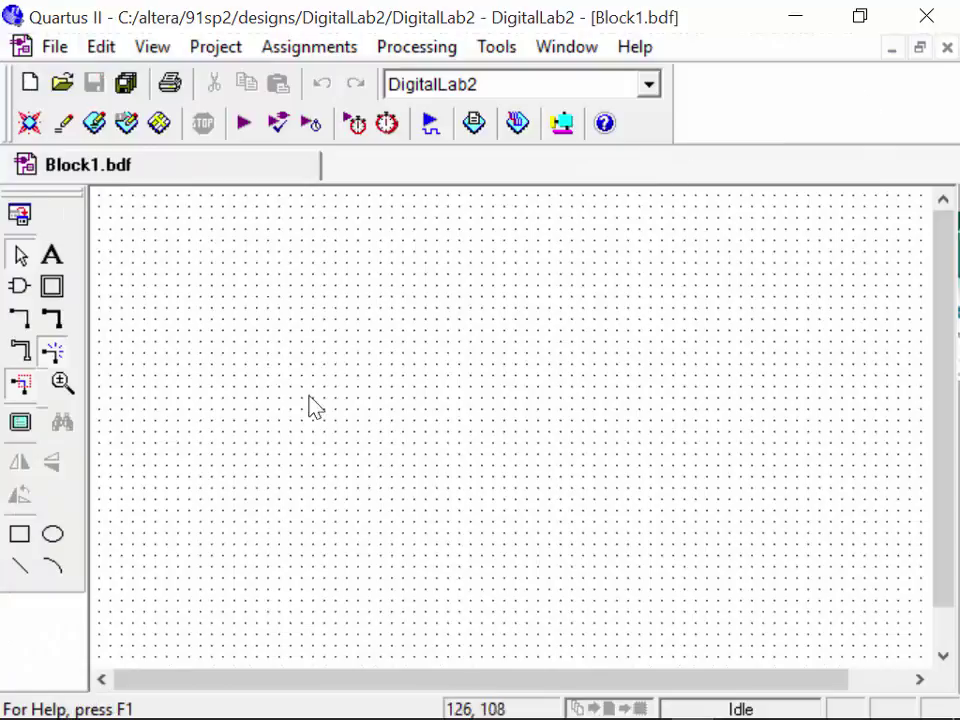
left_click(65, 86)
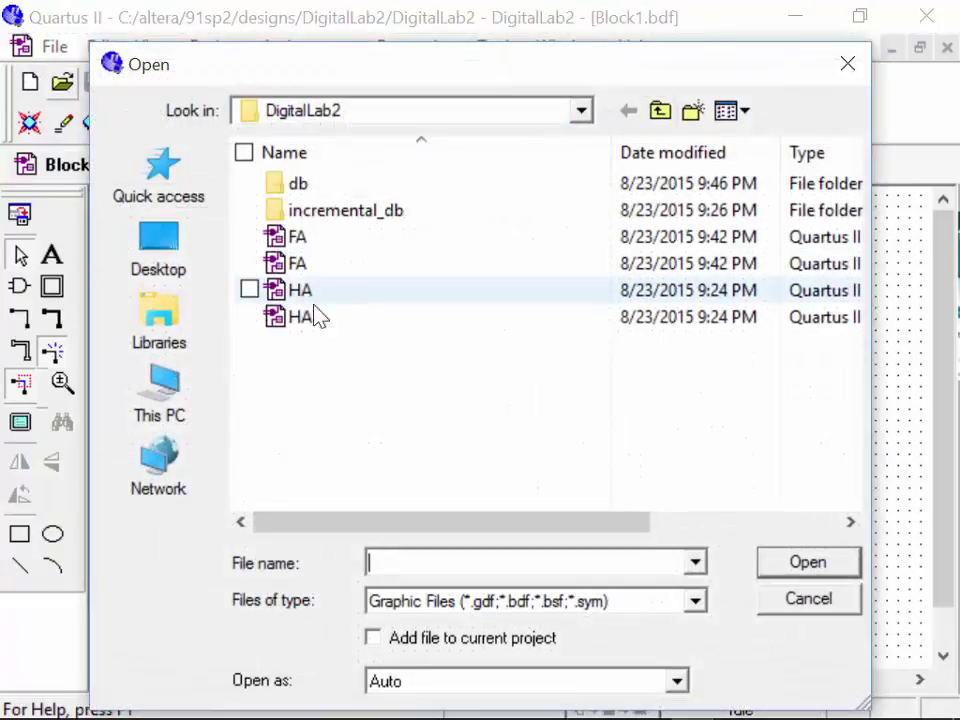
left_click_drag(621, 521, 827, 551)
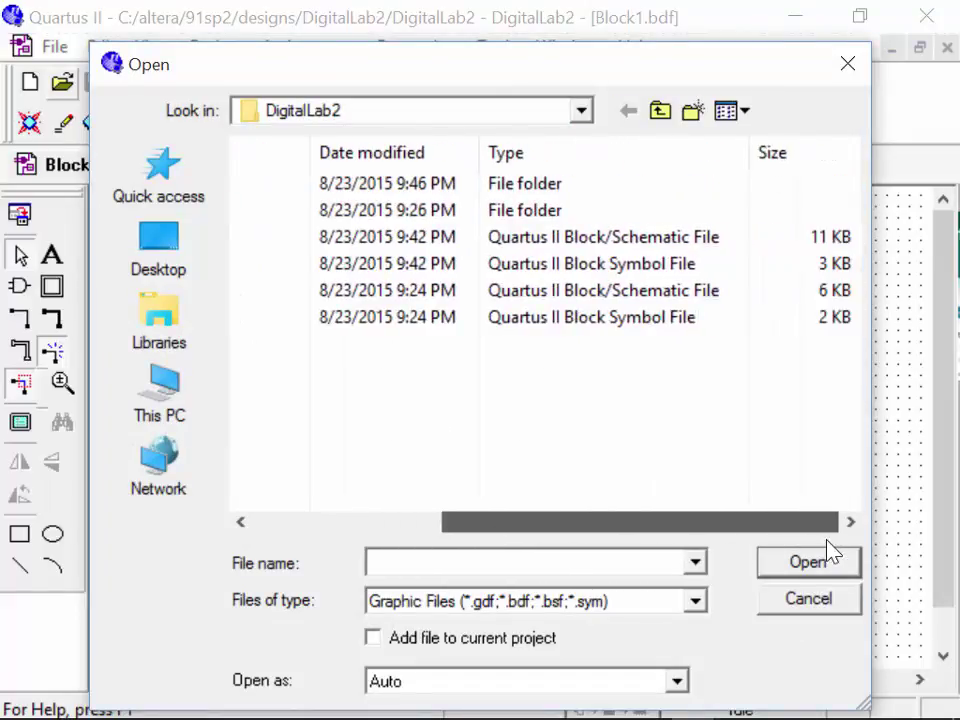
double_click(358, 266)
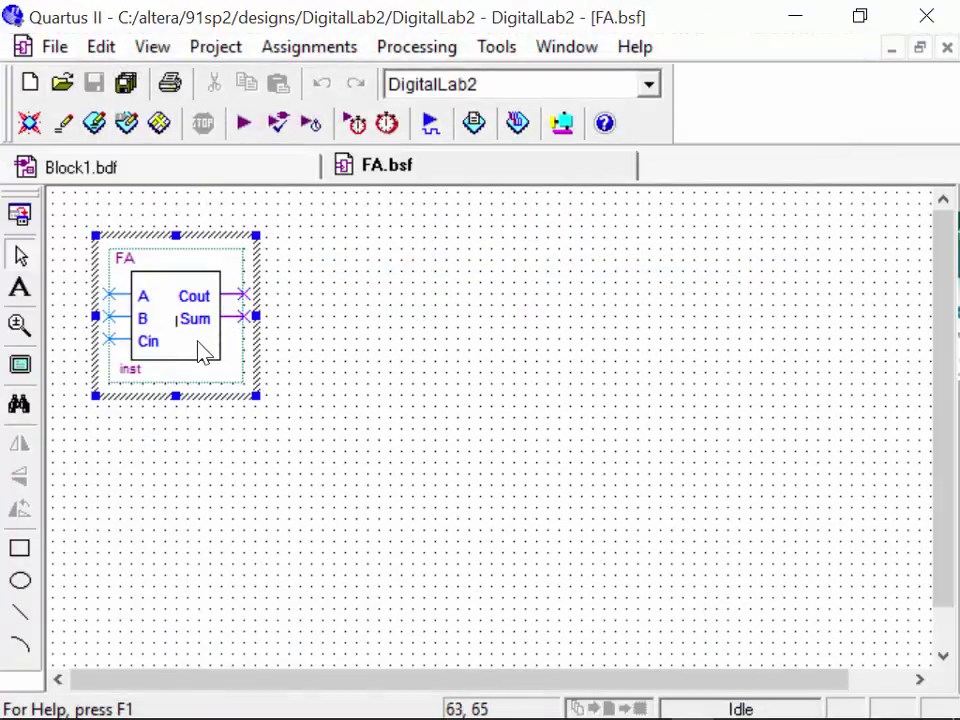
Move the FA symbol's Cout port down level with Cin and its Sum port up level with A
left_click_drag(194, 296, 194, 337)
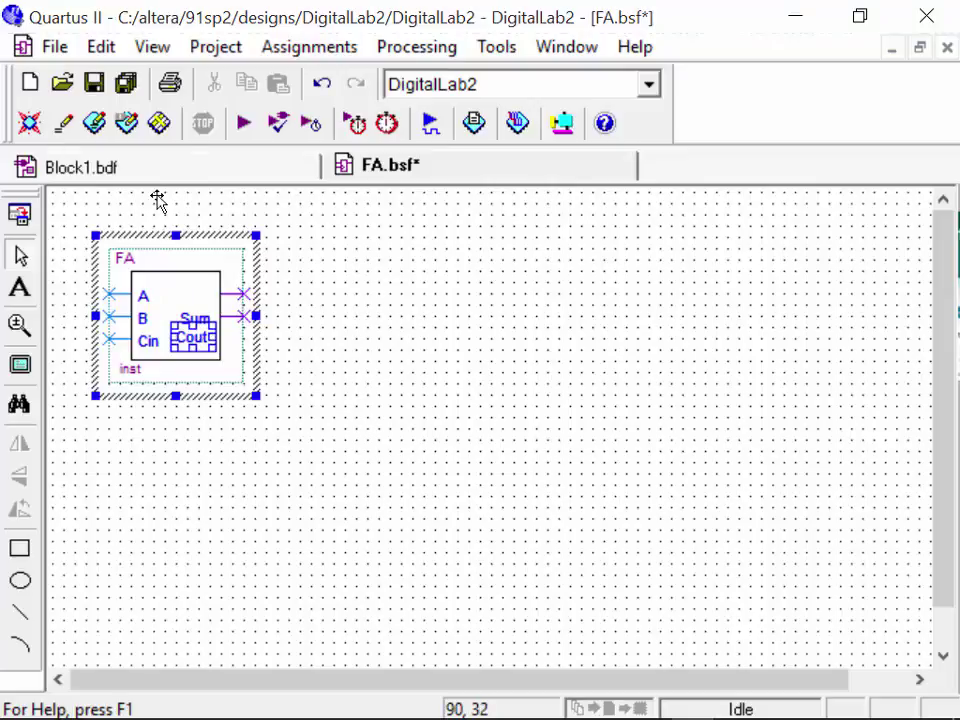
left_click(236, 336)
left_click(195, 320)
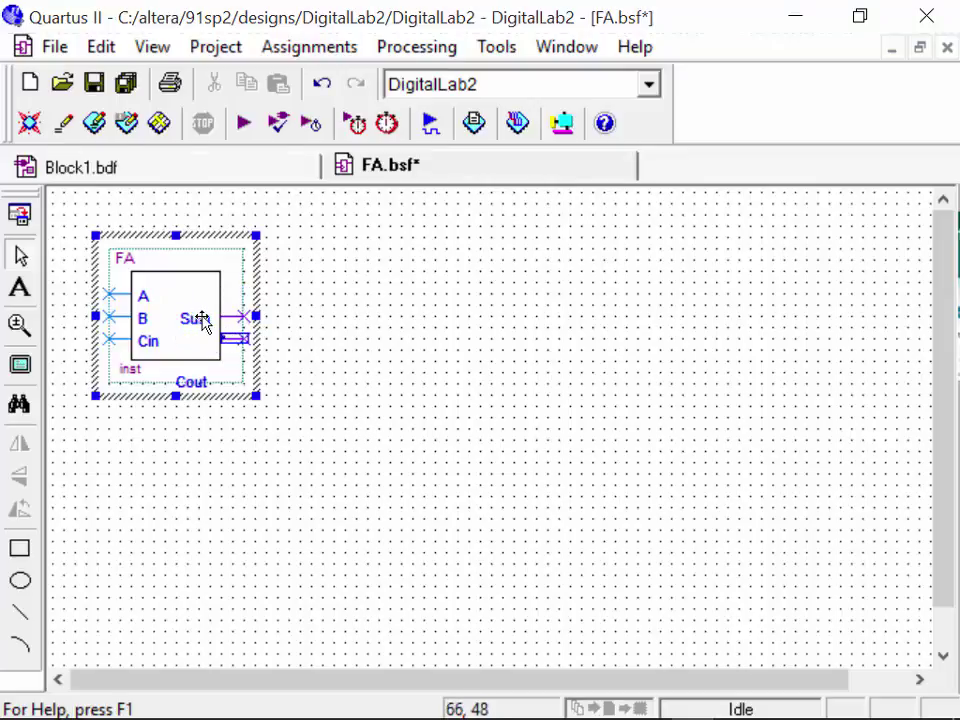
mouse_move(195, 320)
left_mouse_down()
mouse_move(194, 284)
mouse_move(238, 293)
left_mouse_up()
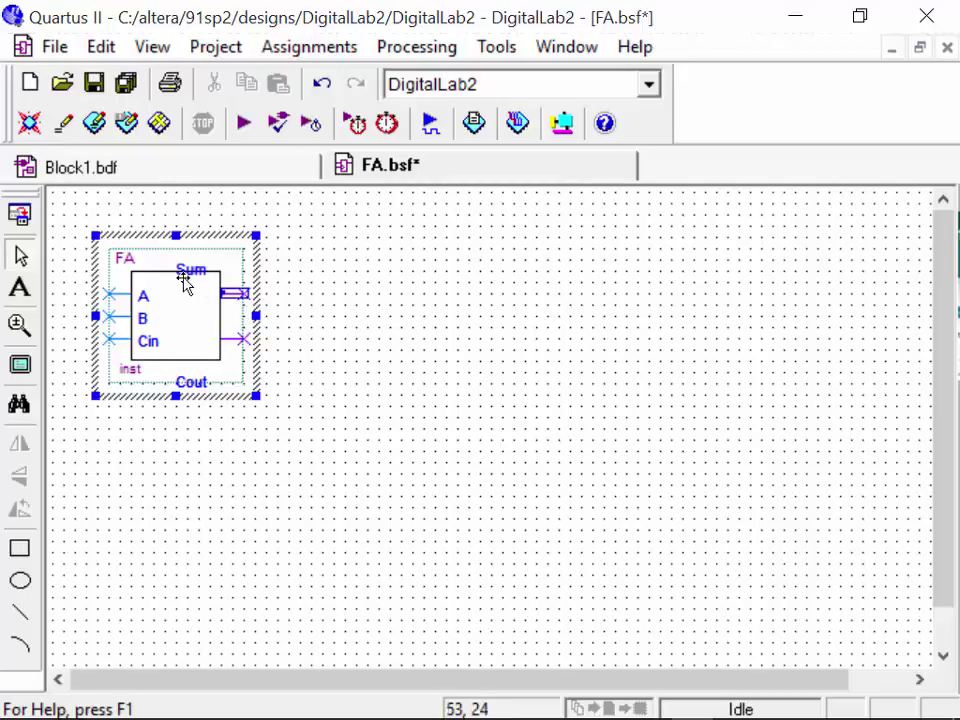
Place the Sum and Cout labels inside the FA box beside their ports, and save and close the symbol file
left_click_drag(189, 270, 190, 305)
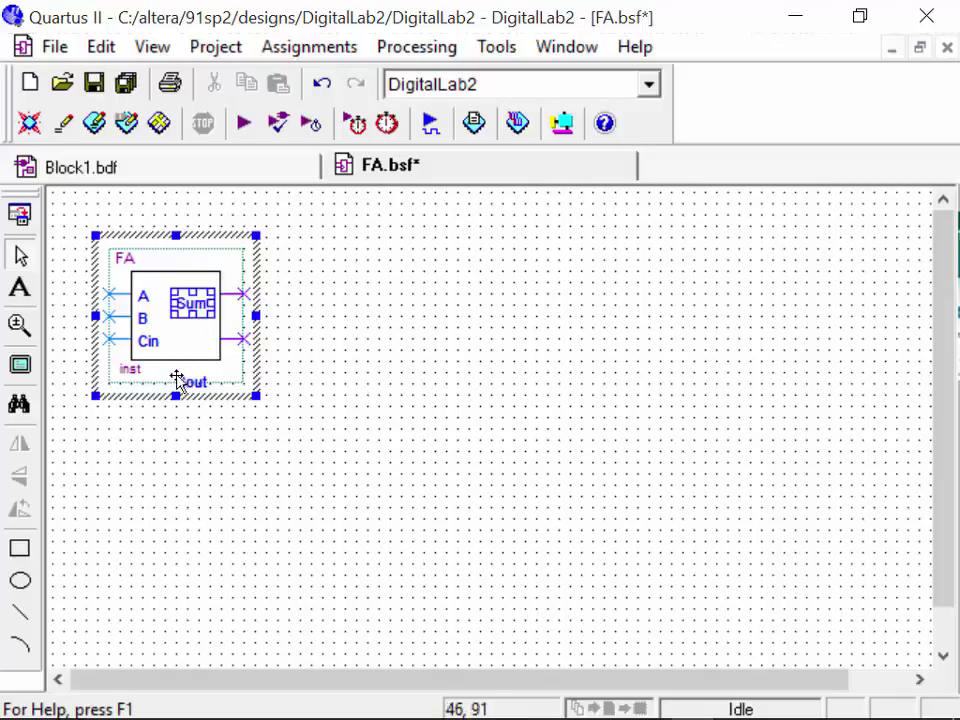
left_click(188, 382)
left_click_drag(188, 383, 192, 336)
left_click(445, 405)
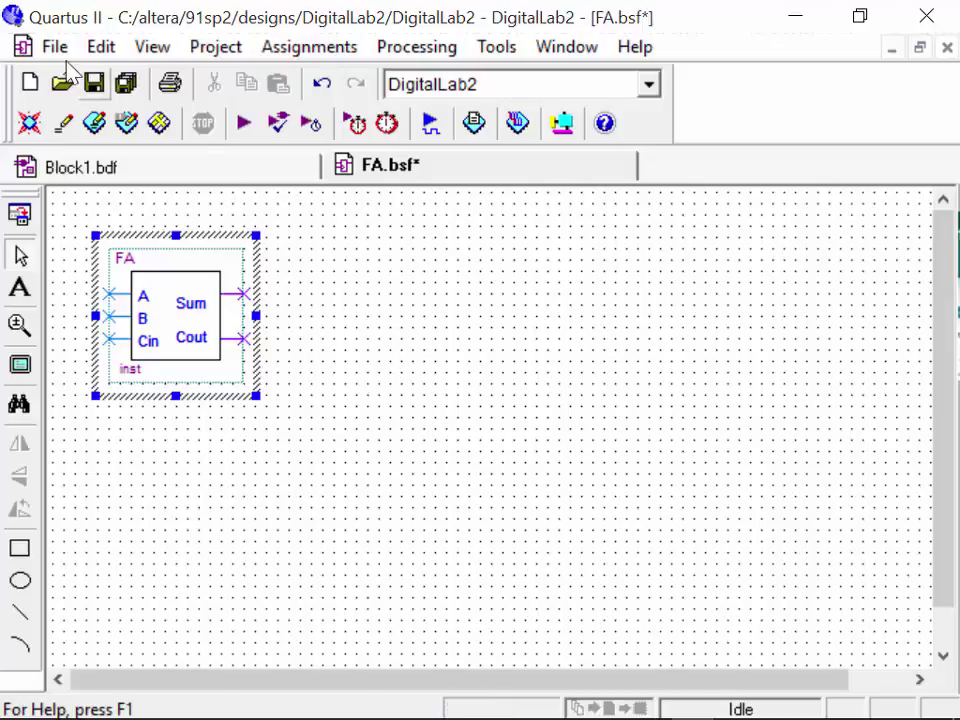
left_click(93, 83)
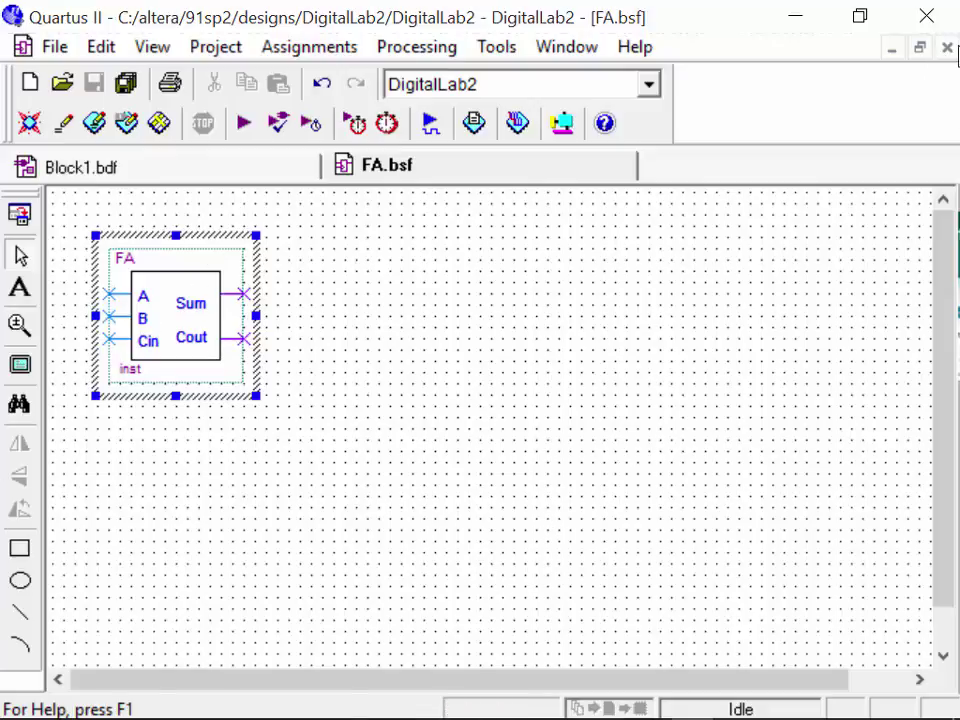
left_click(946, 47)
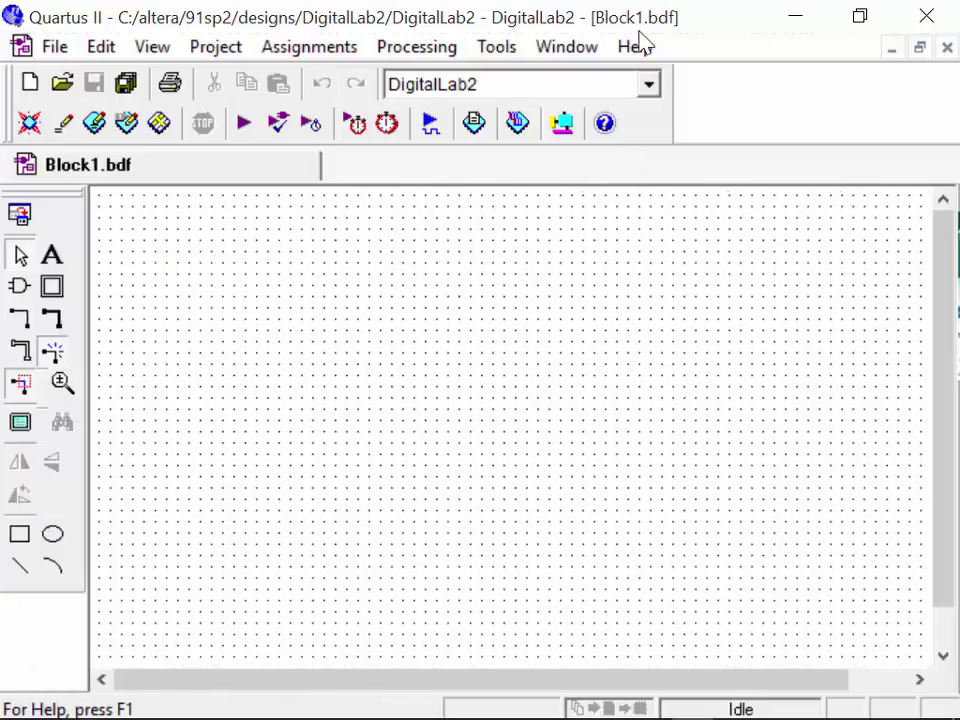
Insert the project's HA symbol in the upper part of the Block1 schematic
double_click(214, 257)
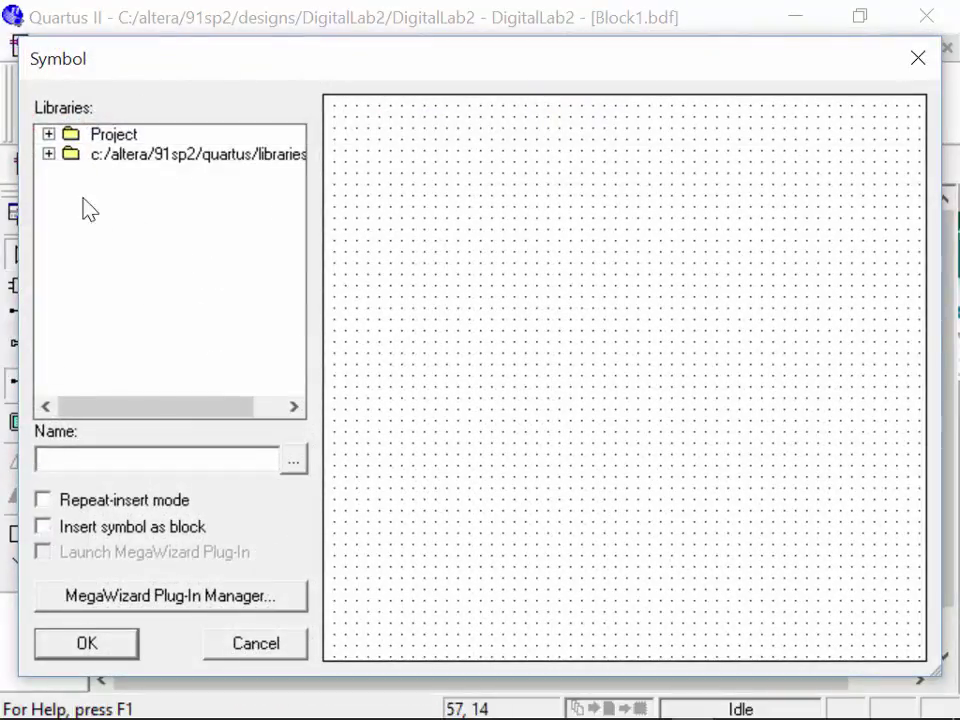
left_click(47, 135)
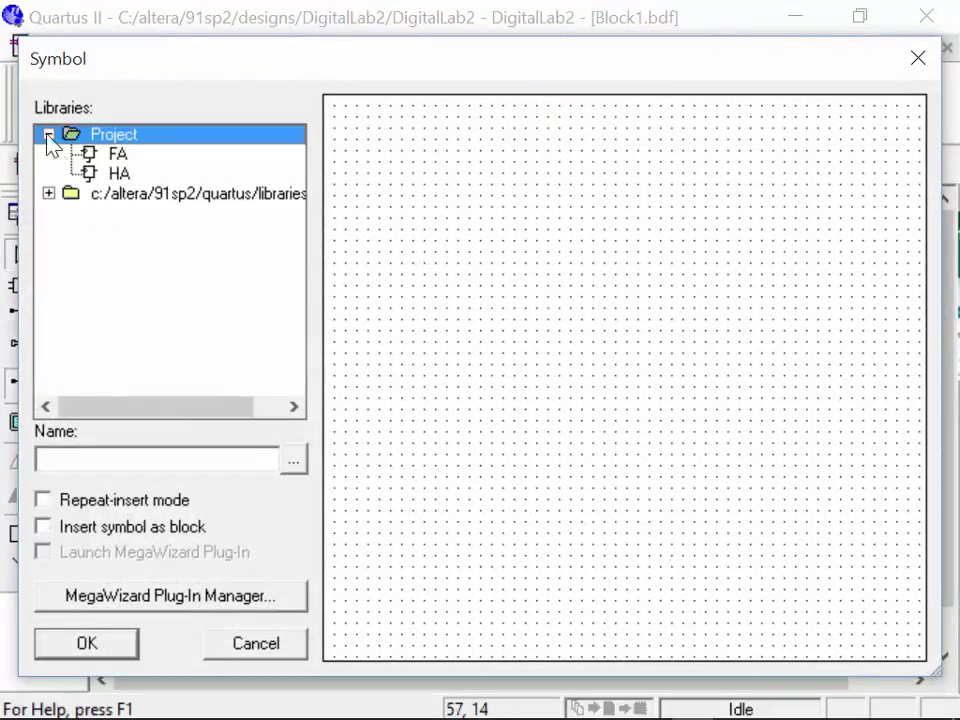
left_click(120, 174)
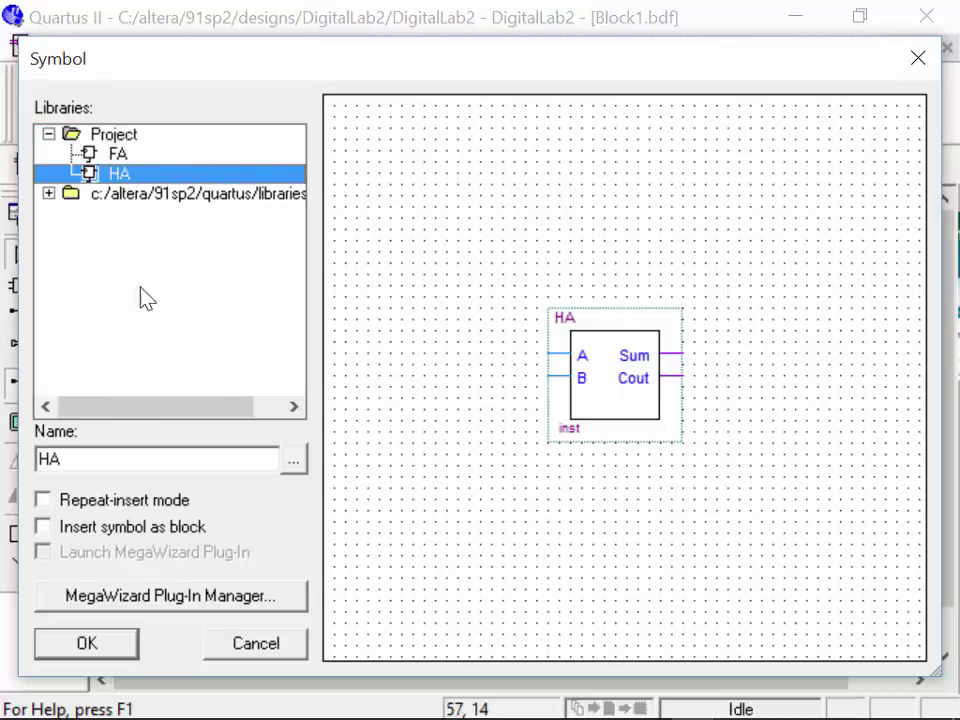
left_click(87, 643)
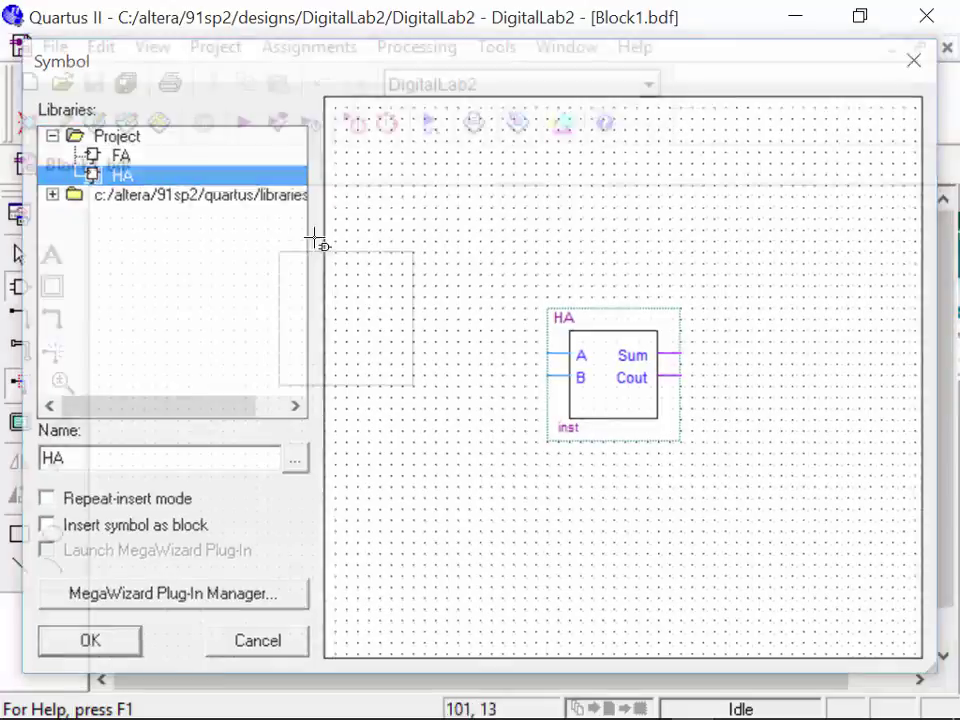
left_click(250, 168)
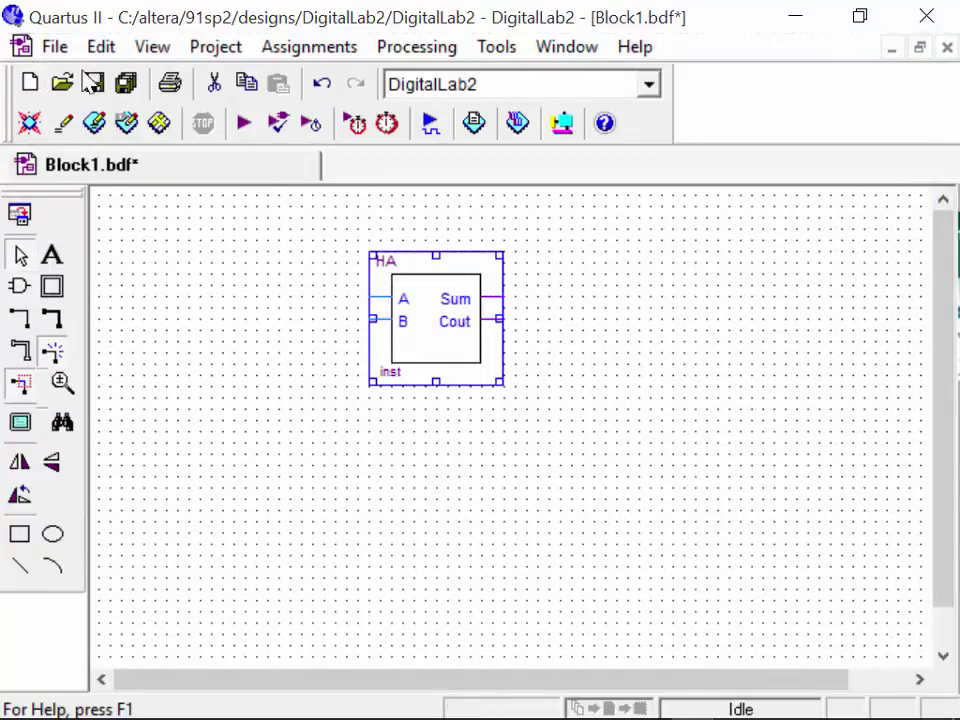
Place three FA symbols in a column below the HA symbol using repeat-insert mode
double_click(256, 302)
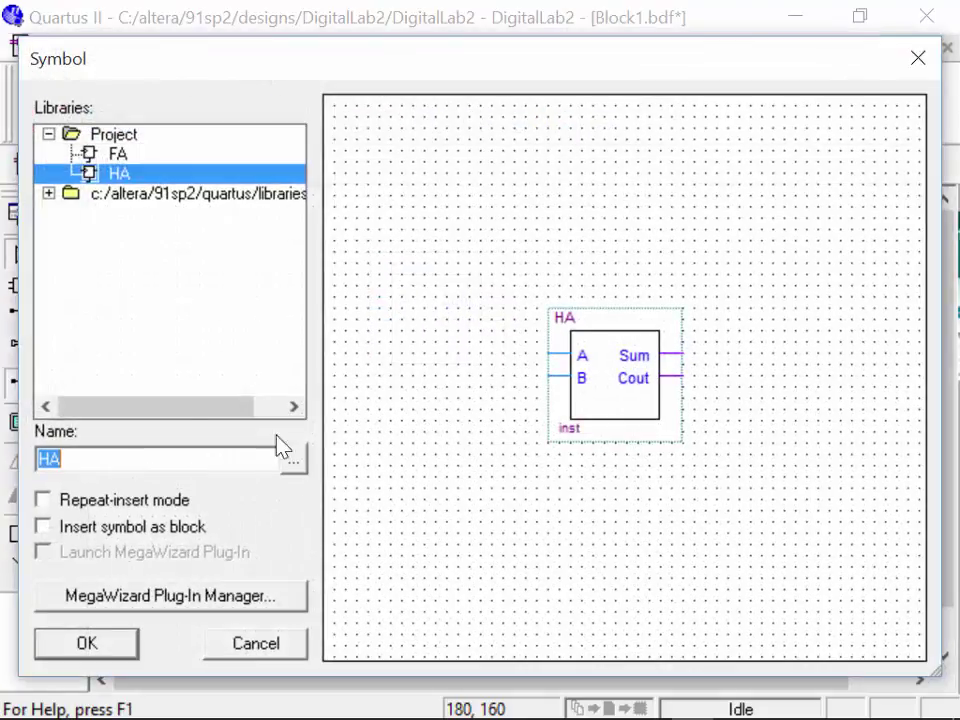
left_click(115, 154)
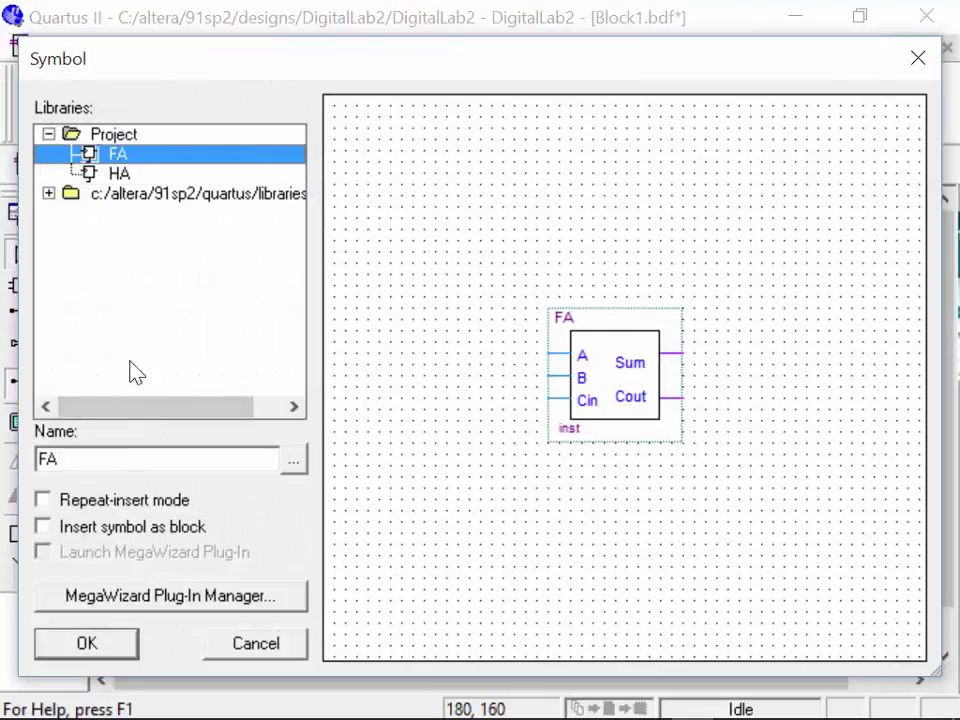
left_click(67, 500)
left_click(110, 643)
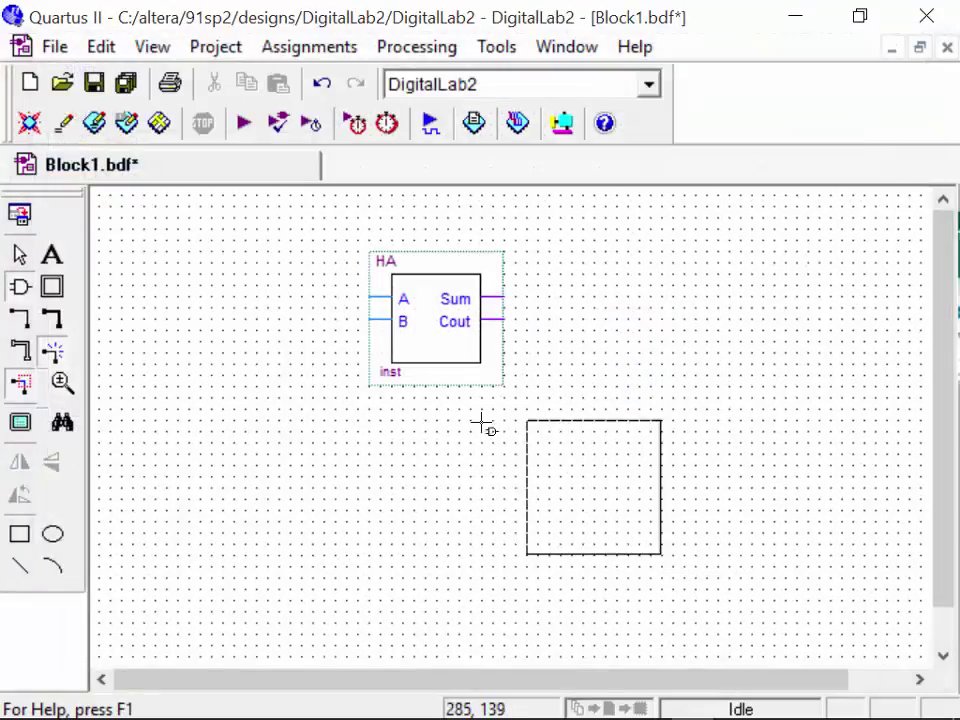
left_click(382, 411)
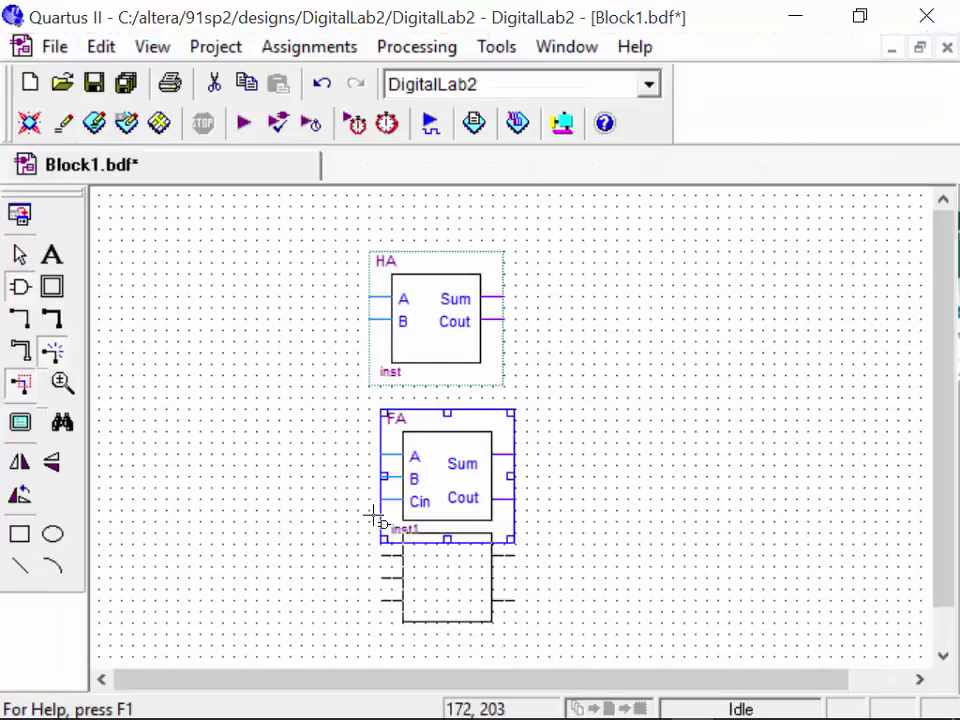
left_click(400, 583)
scroll(660, 580, "down", 2)
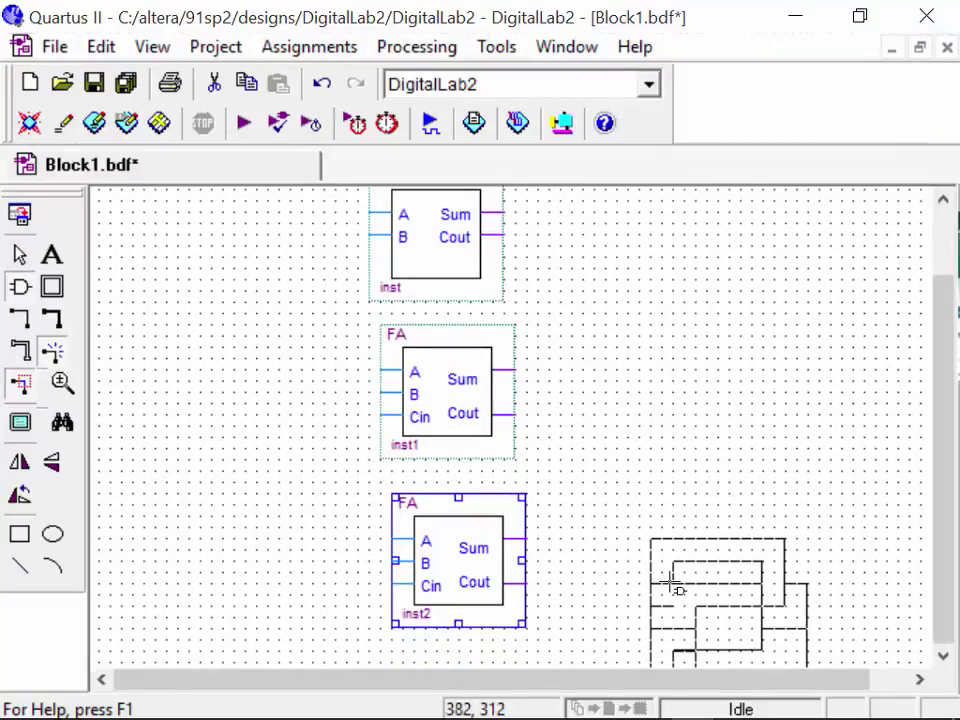
scroll(270, 446, "down", 3)
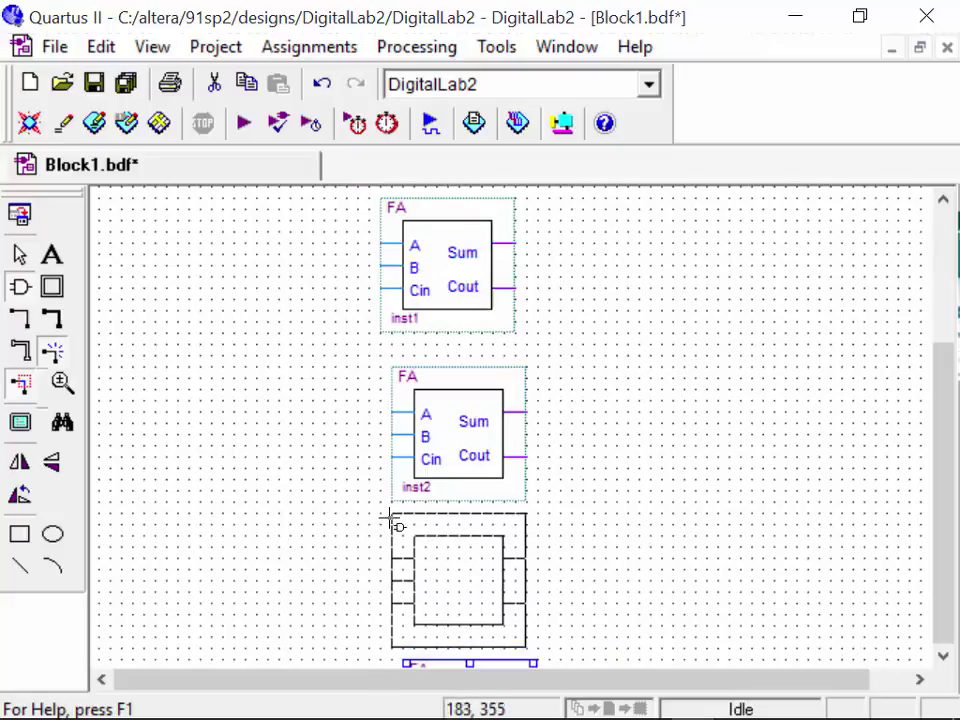
key("Escape")
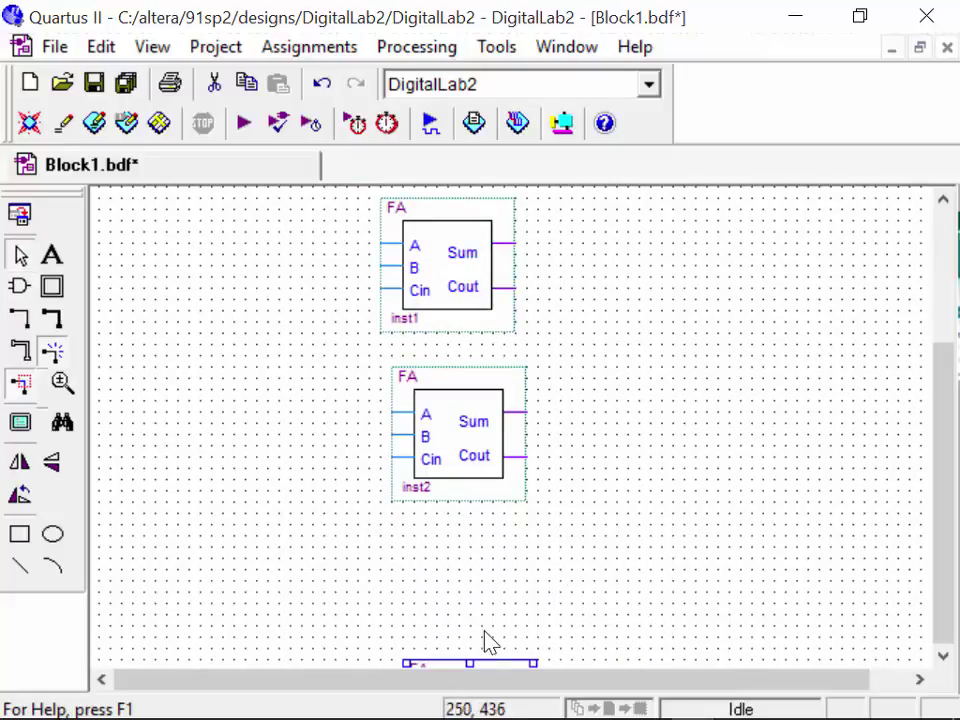
Move the lowest FA symbol up closer to the second FA symbol
left_click_drag(553, 658, 948, 634)
scroll(632, 446, "down", 5)
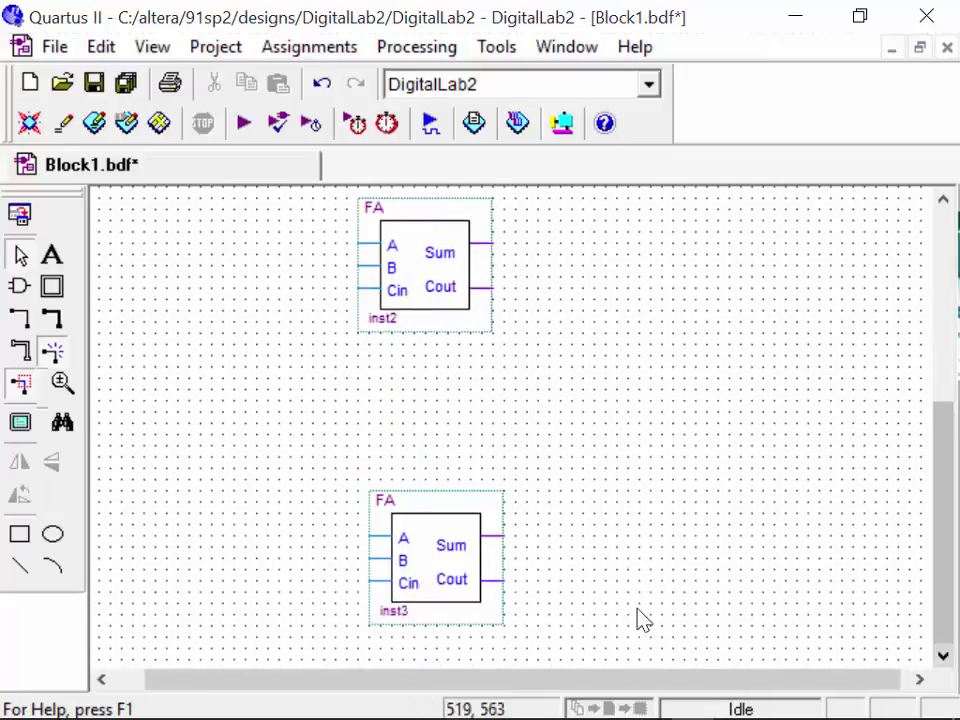
left_click_drag(484, 568, 448, 456)
scroll(950, 448, "up", 10)
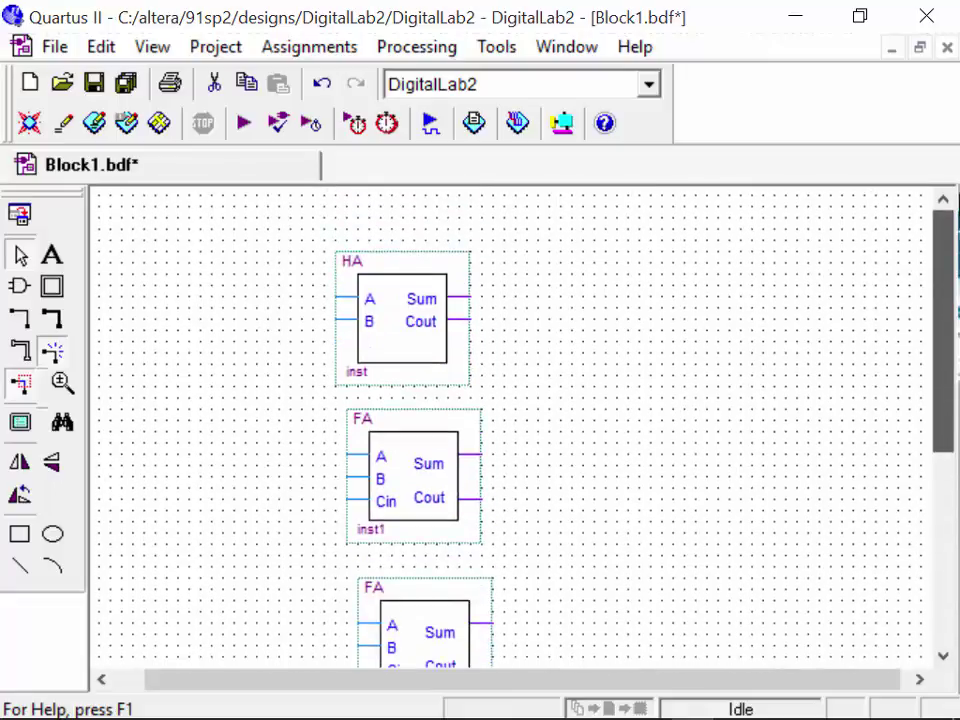
Align the HA symbol above the first FA with a wider gap, and draw a wire from HA's Cout down into that gap
left_click_drag(276, 223, 287, 229)
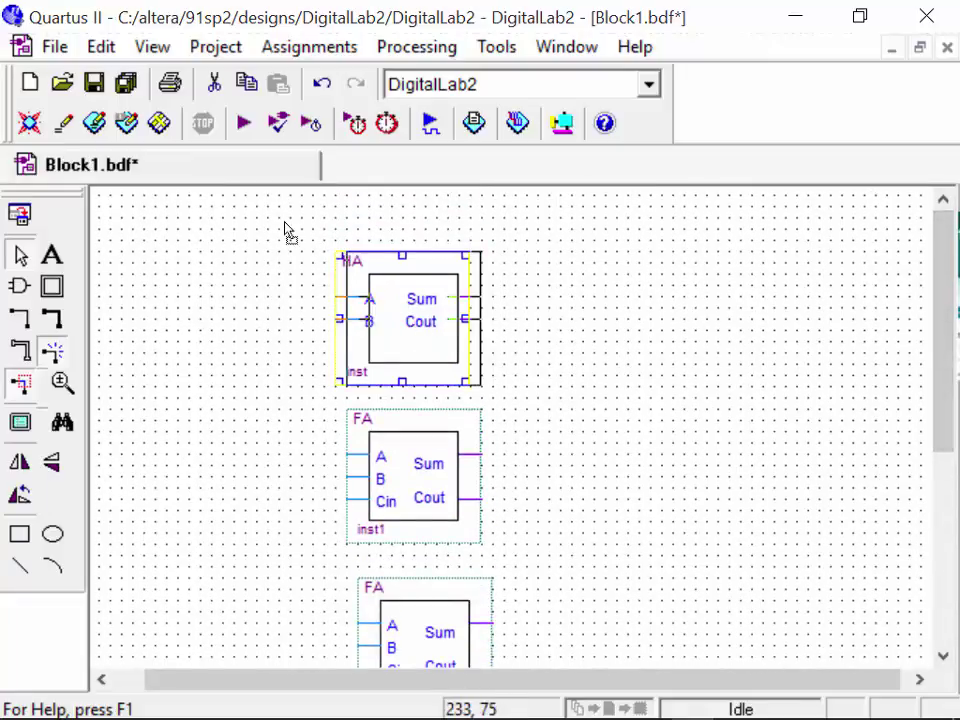
left_click(795, 394)
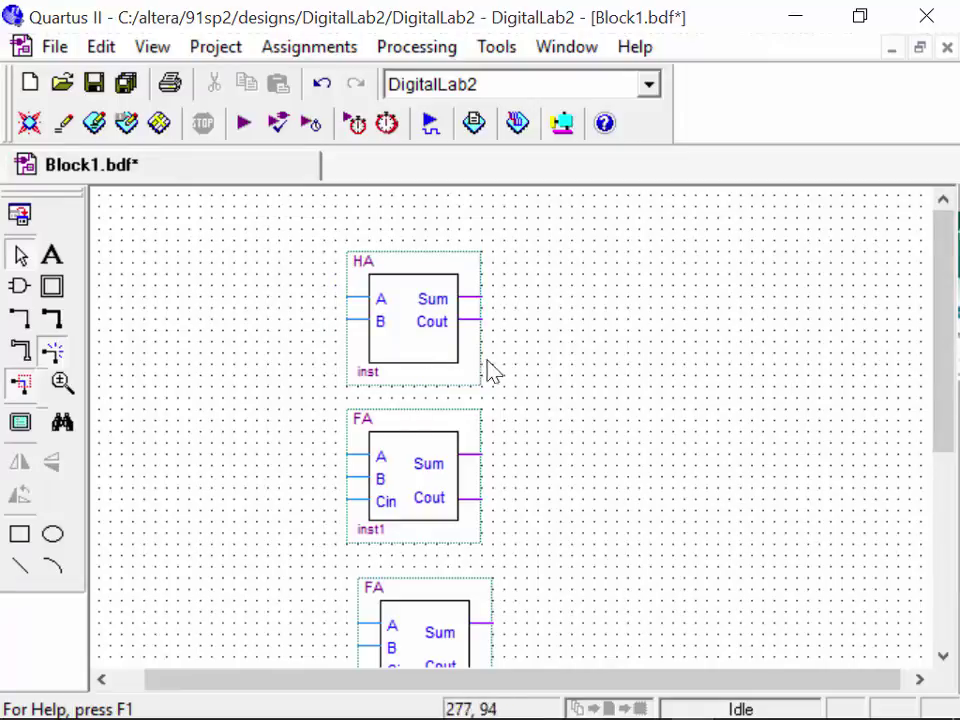
left_click_drag(407, 333, 407, 311)
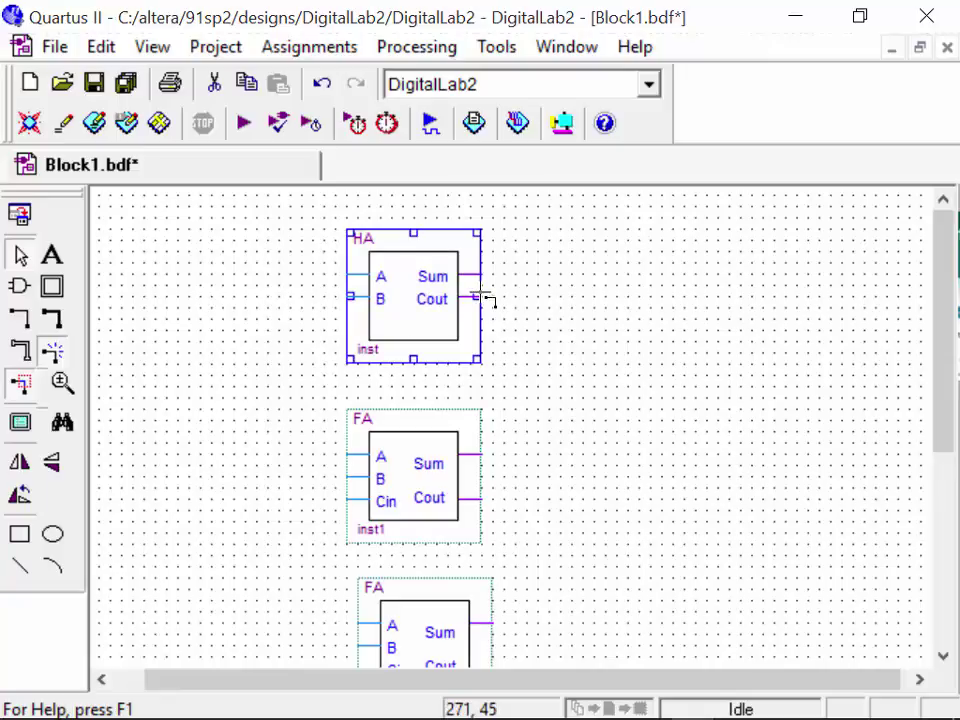
mouse_move(483, 296)
left_mouse_down()
mouse_move(515, 362)
mouse_move(515, 390)
left_mouse_up()
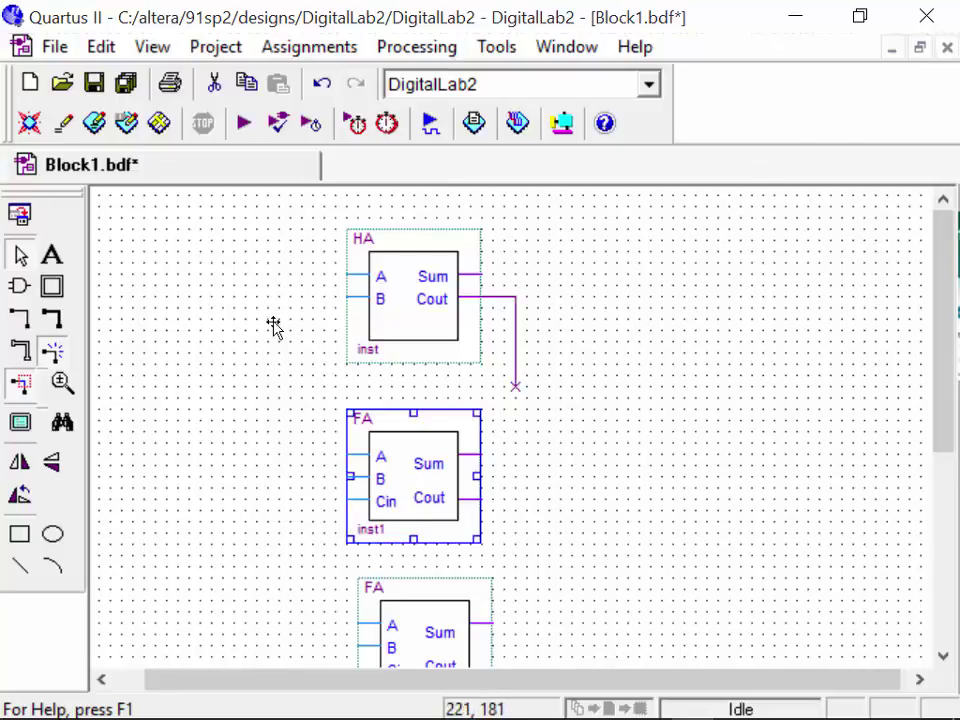
Bring up the file-opening dialog for the graphic files in the DigitalLab2 folder
key("shift+F10")
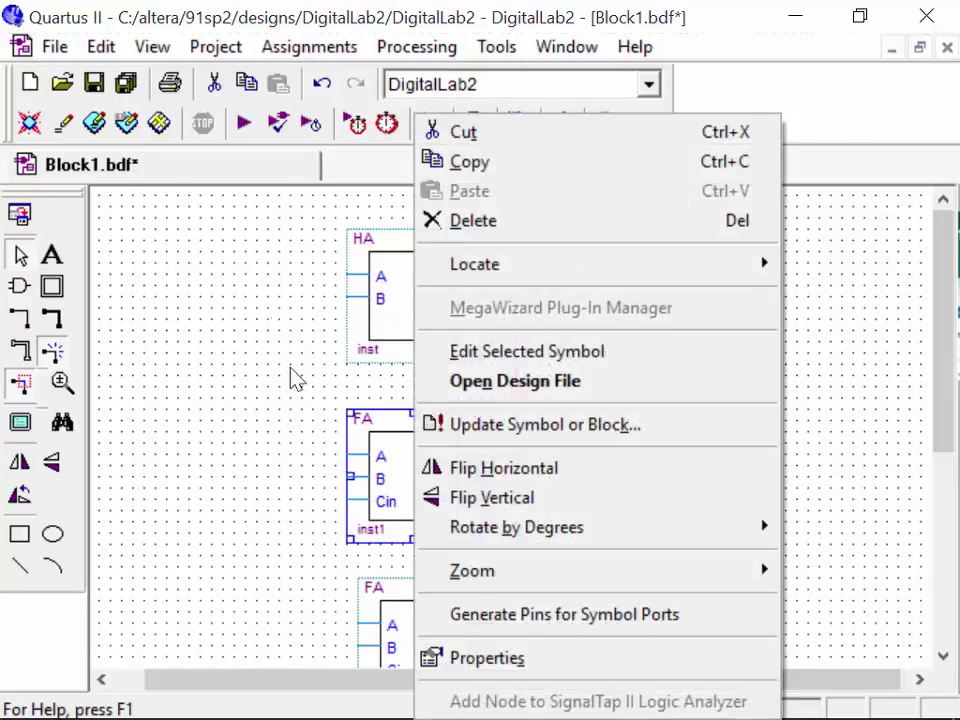
left_click(62, 88)
left_click(62, 84)
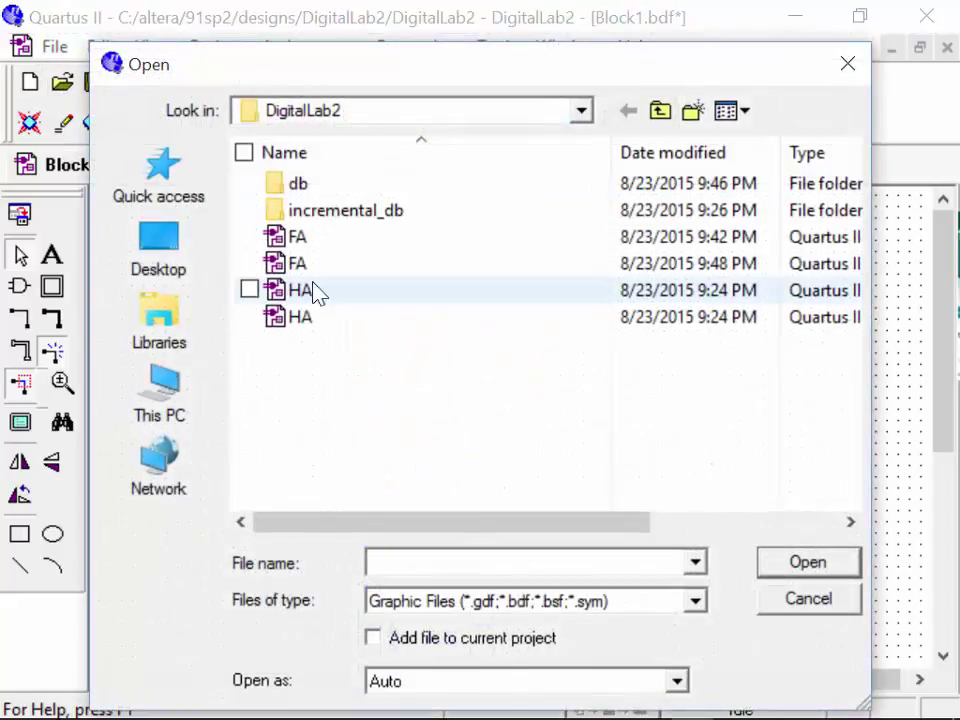
Open the FA block symbol file and reorder its input ports to Cin, A, B from top to bottom
left_click(718, 525)
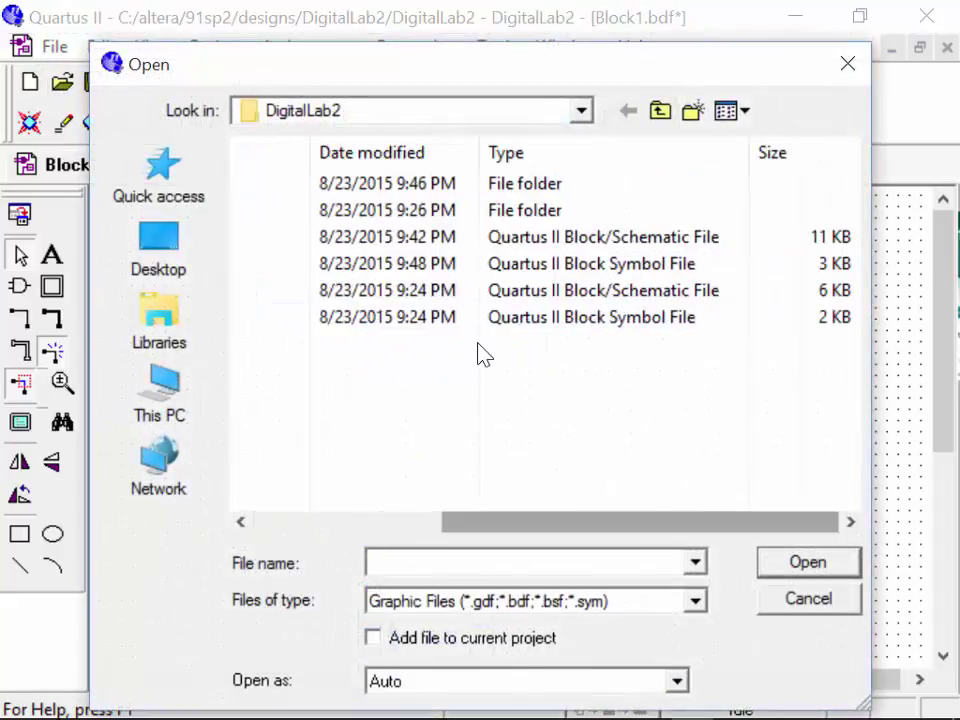
double_click(541, 265)
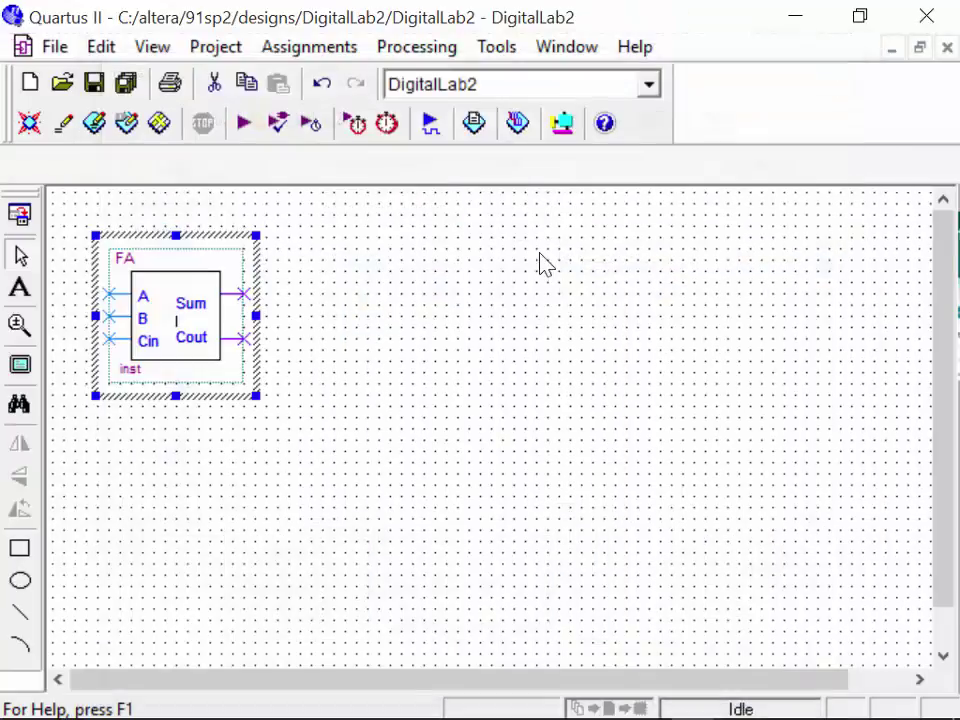
left_click(128, 342)
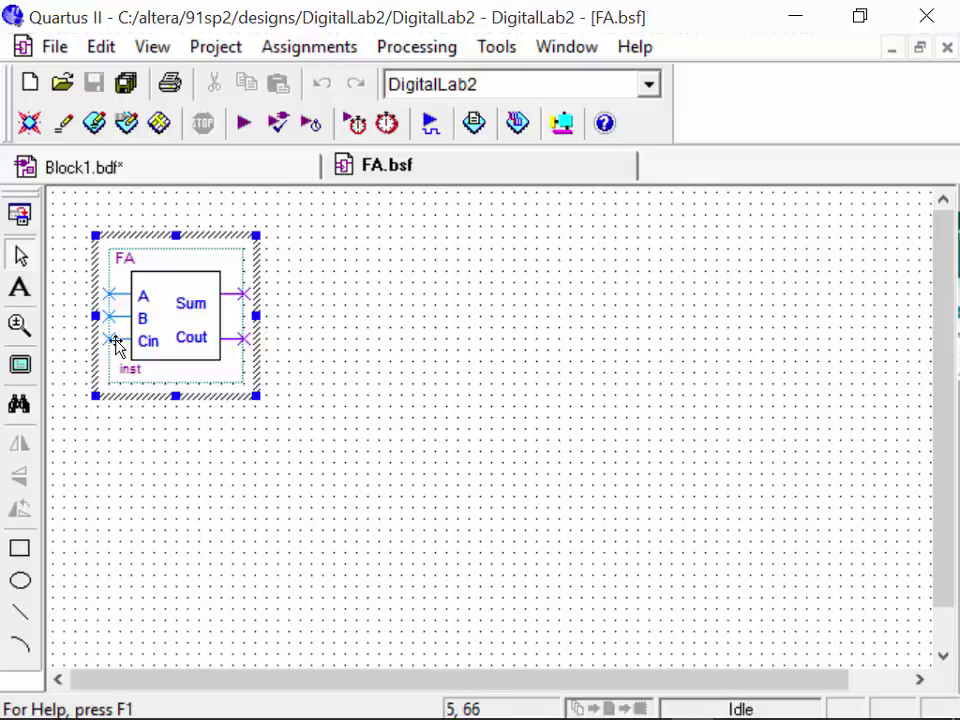
left_click_drag(128, 287, 111, 340)
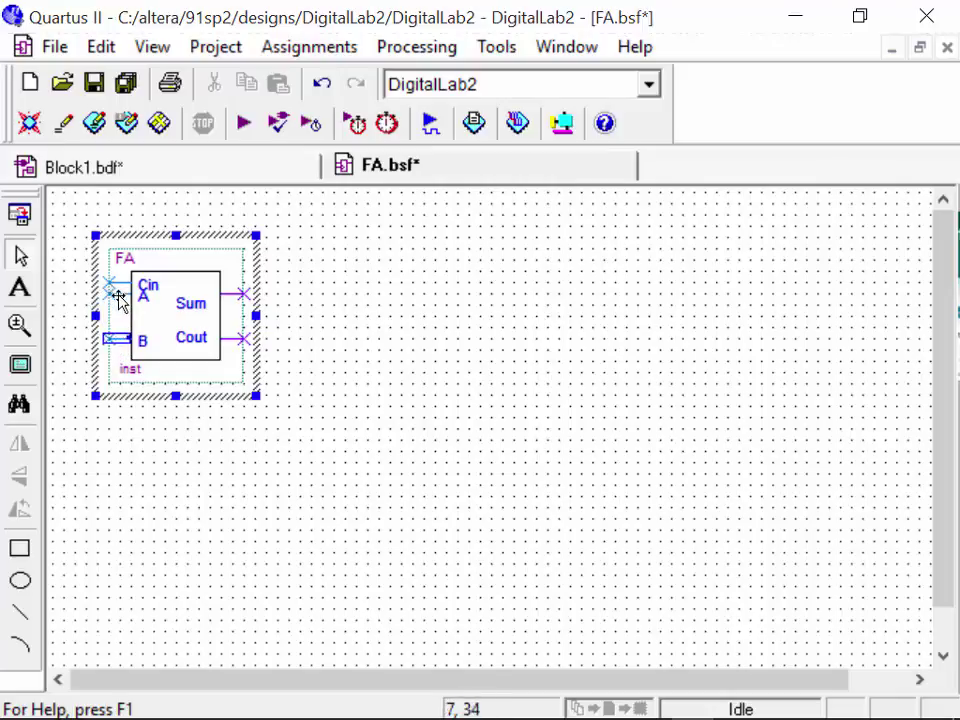
left_click_drag(117, 294, 116, 318)
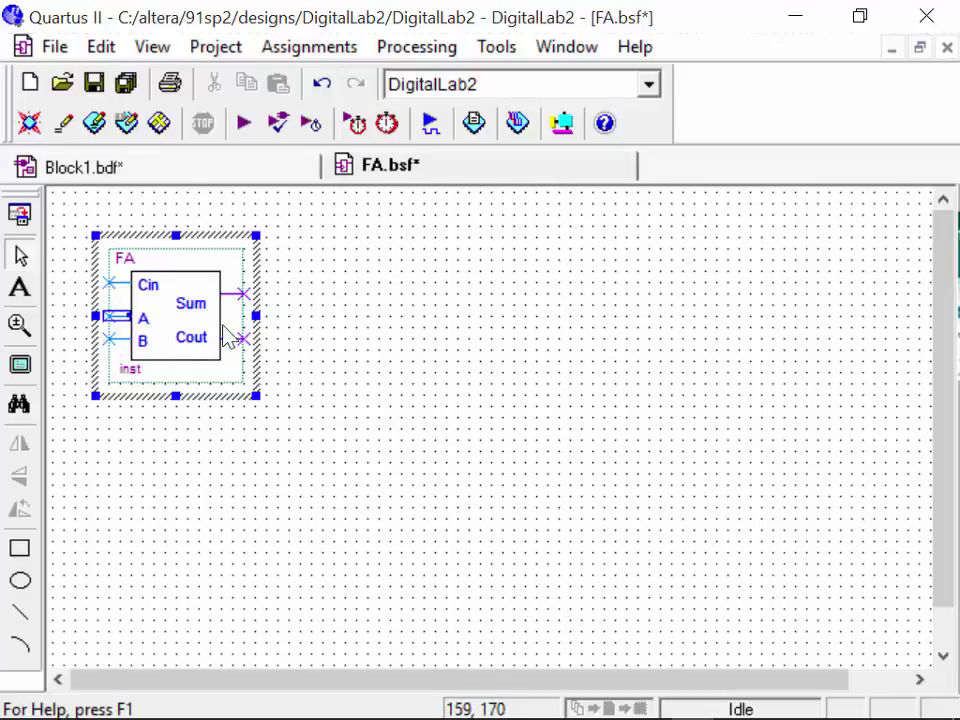
Save the edited FA symbol and close its file
left_click(369, 471)
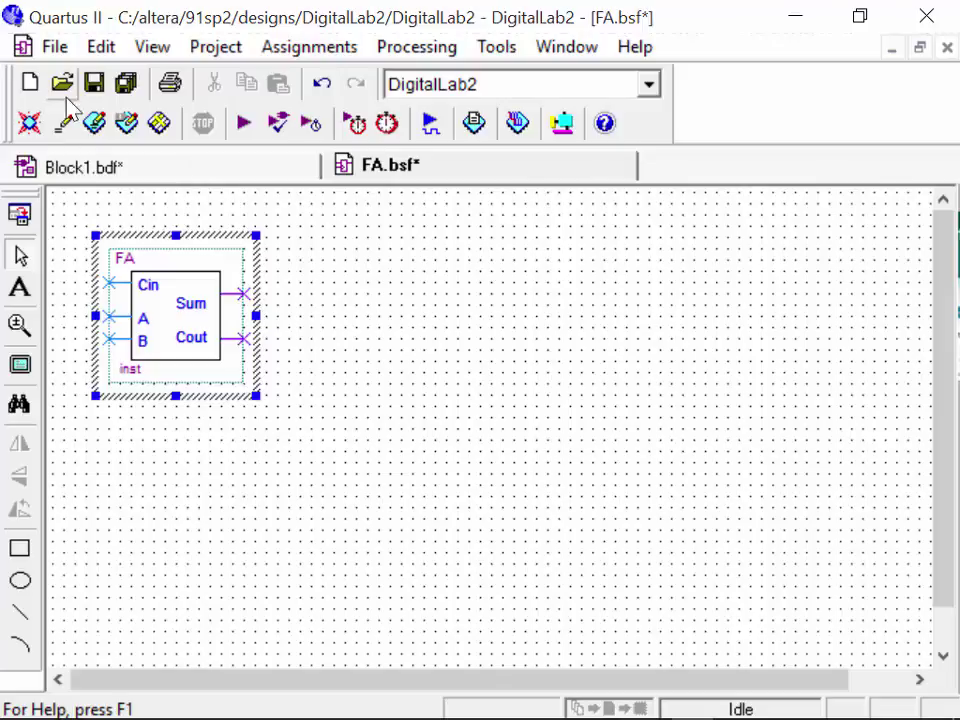
left_click(93, 83)
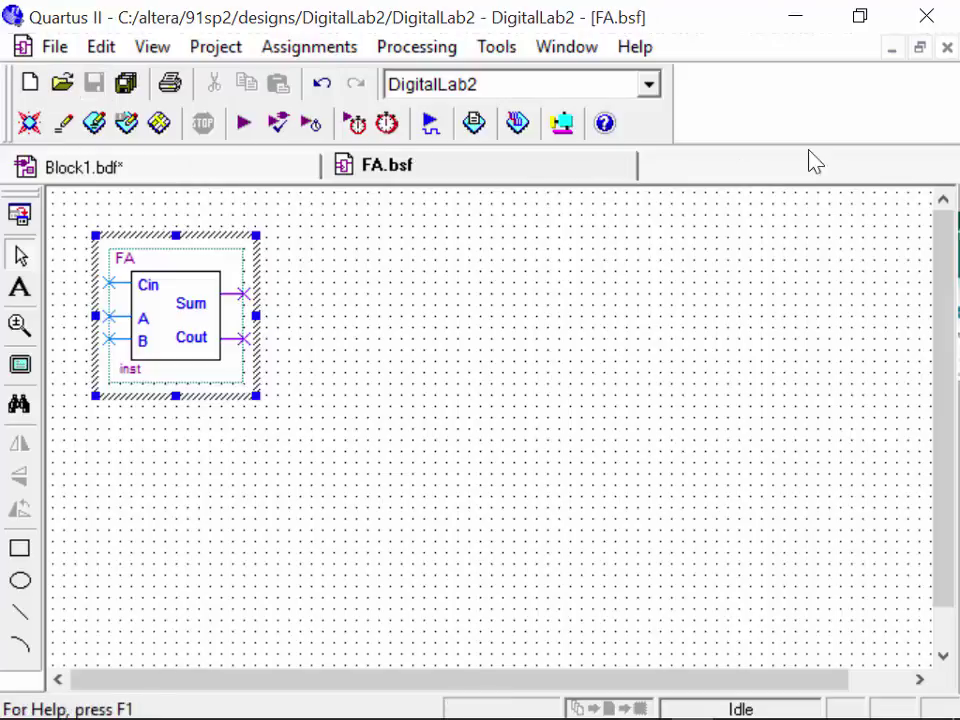
left_click(946, 48)
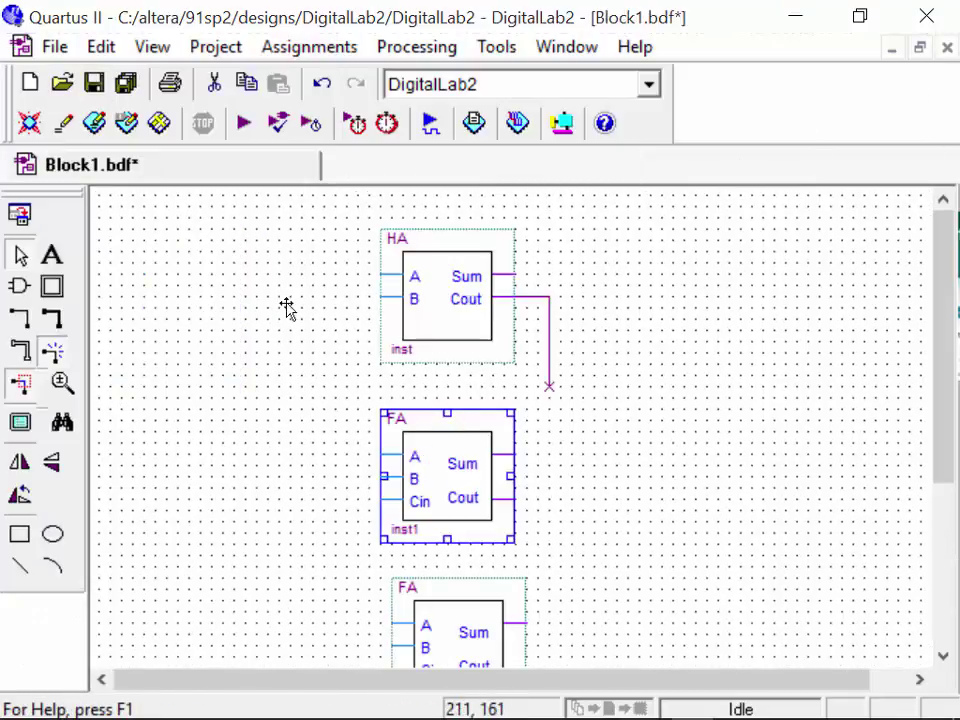
Update all symbols or blocks in the Block1.bdf schematic
right_click(422, 460)
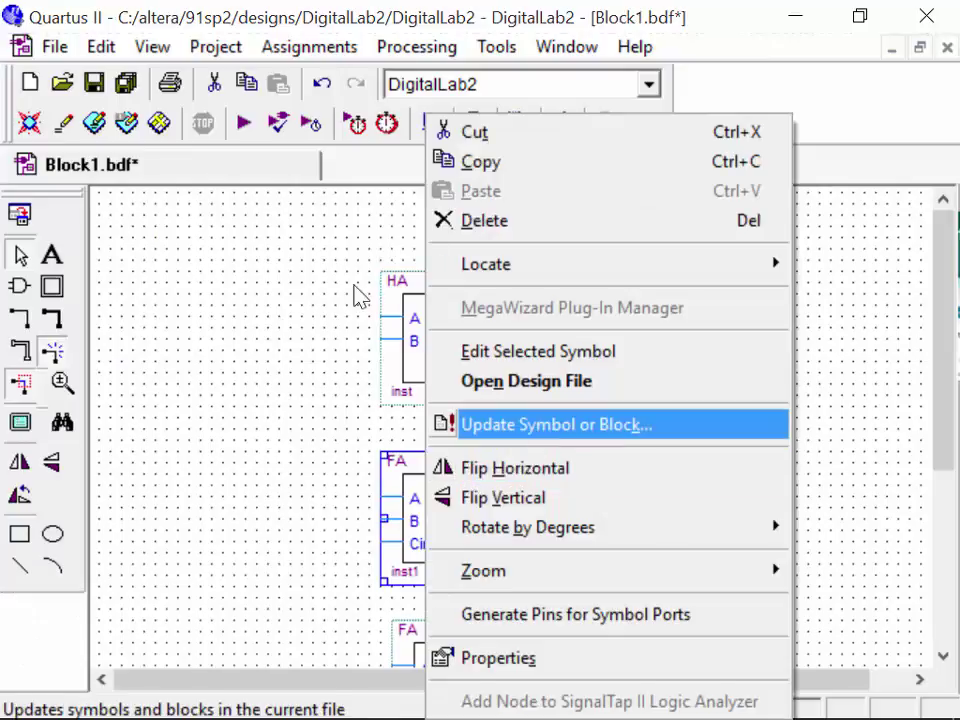
left_click(440, 423)
left_click(318, 386)
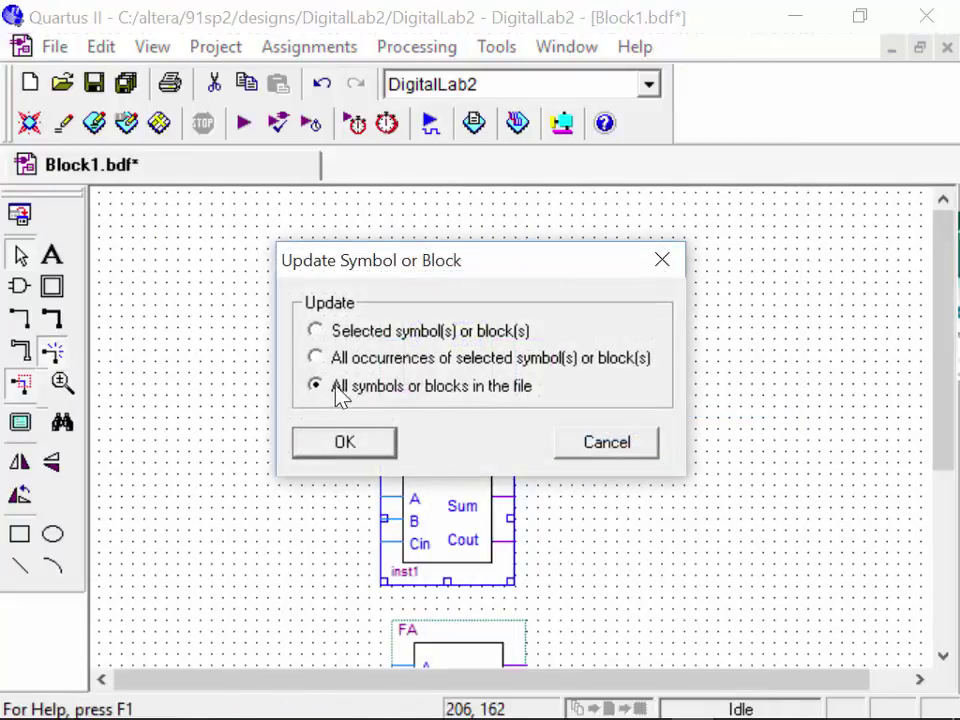
key("Return")
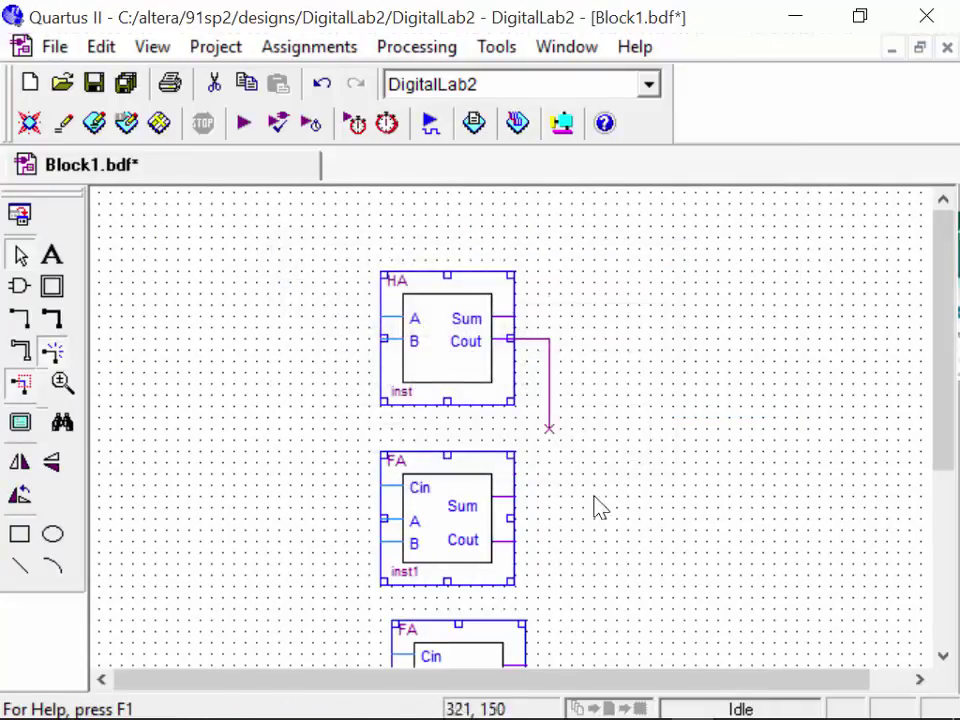
Wire the Cout output of full adder inst1 to the Cin input of full adder inst2
left_click_drag(945, 450, 946, 644)
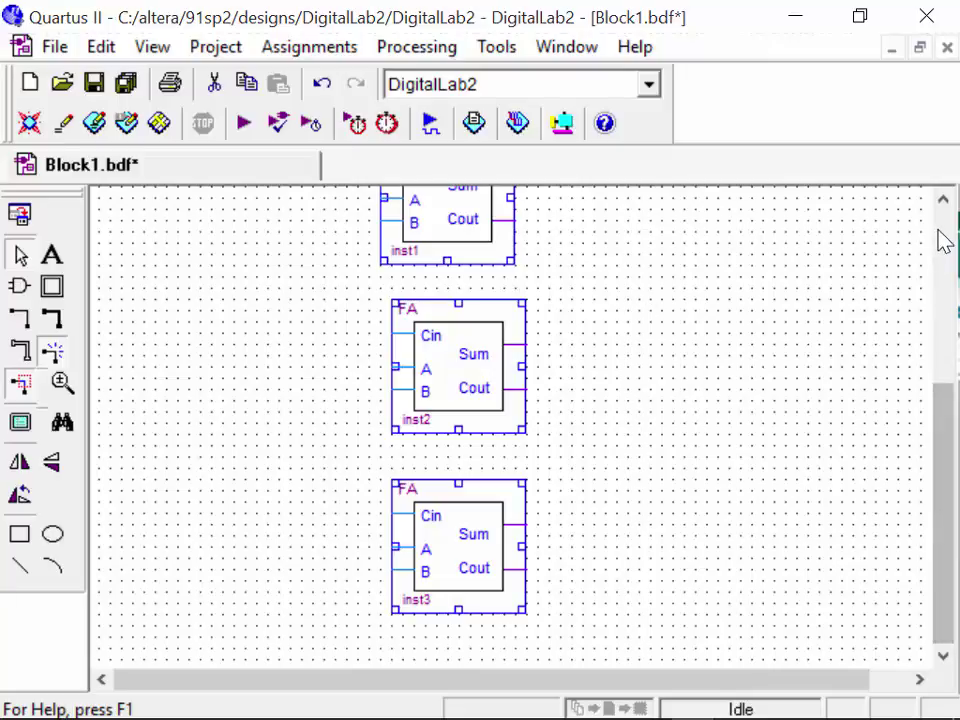
scroll(945, 240, "up", 2)
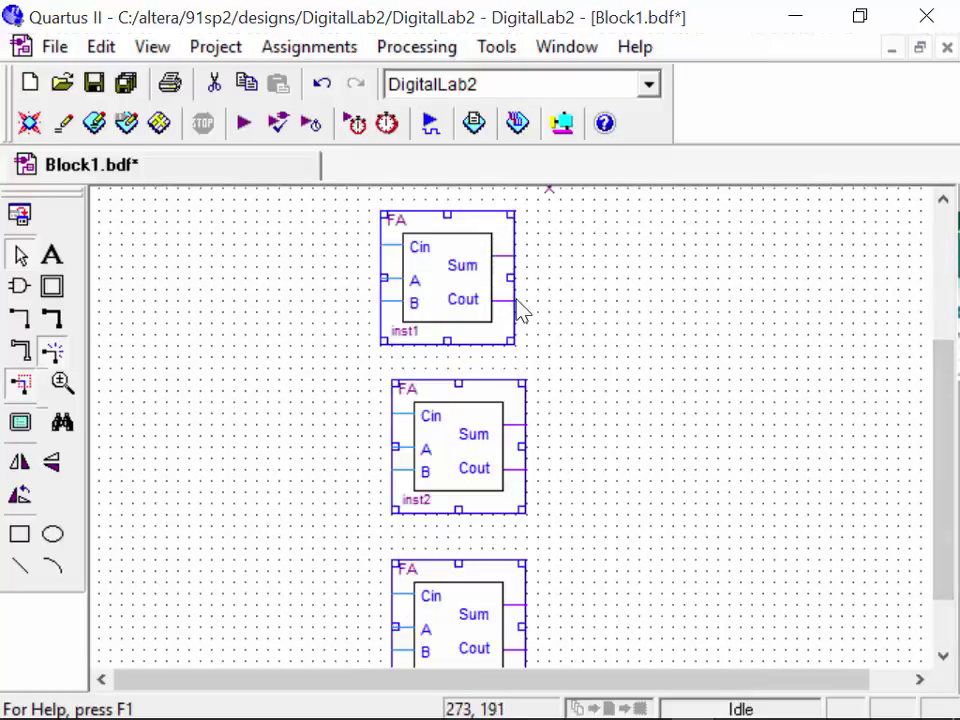
left_click(345, 208)
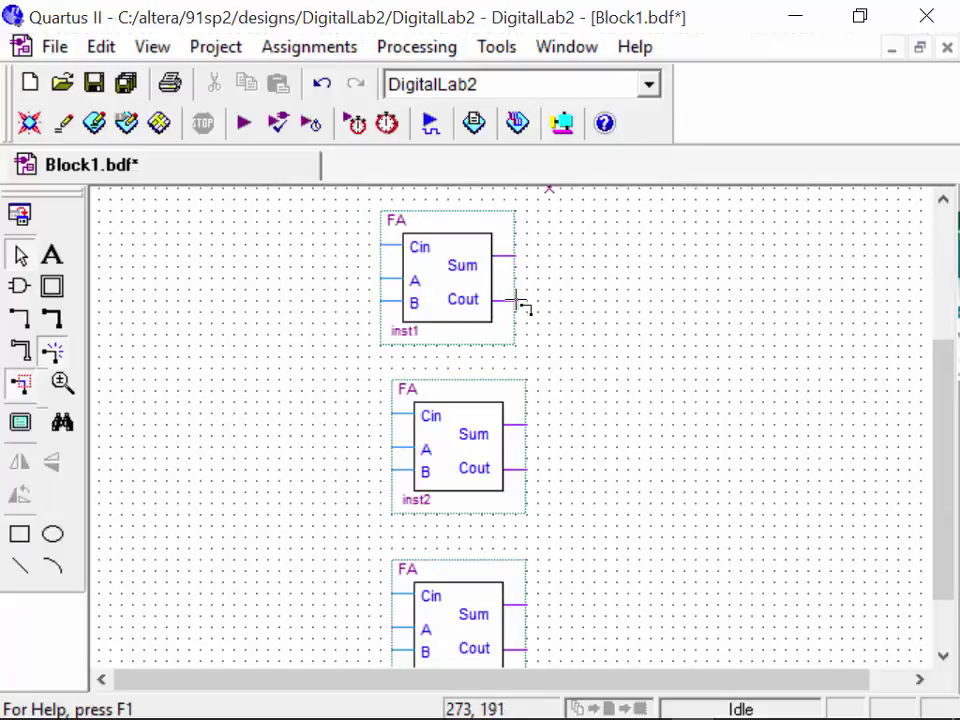
left_click_drag(510, 300, 529, 369)
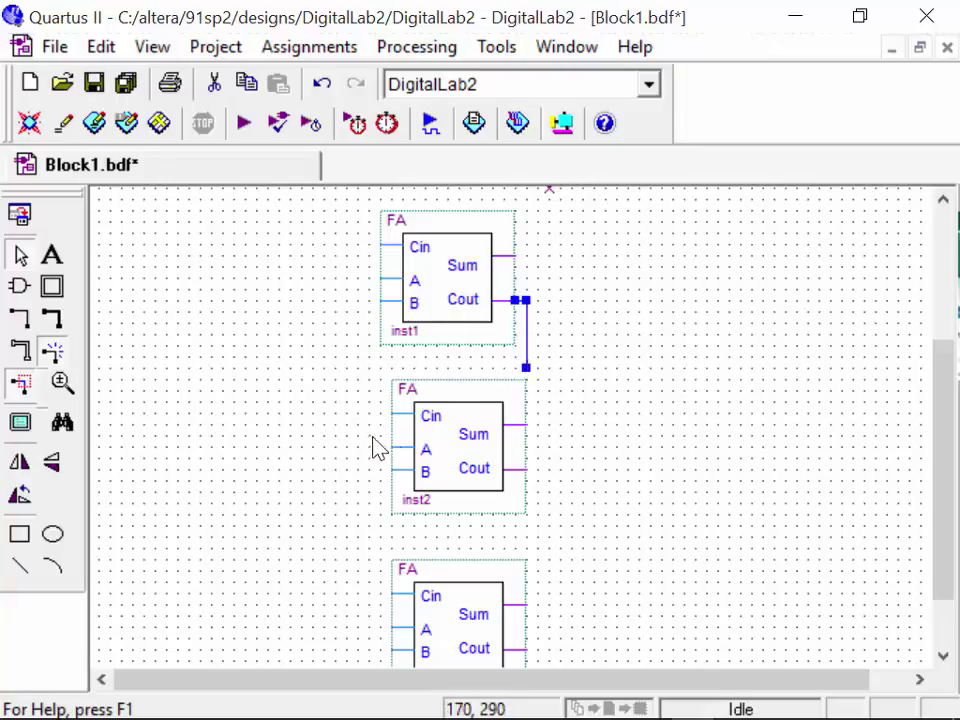
left_click(396, 412)
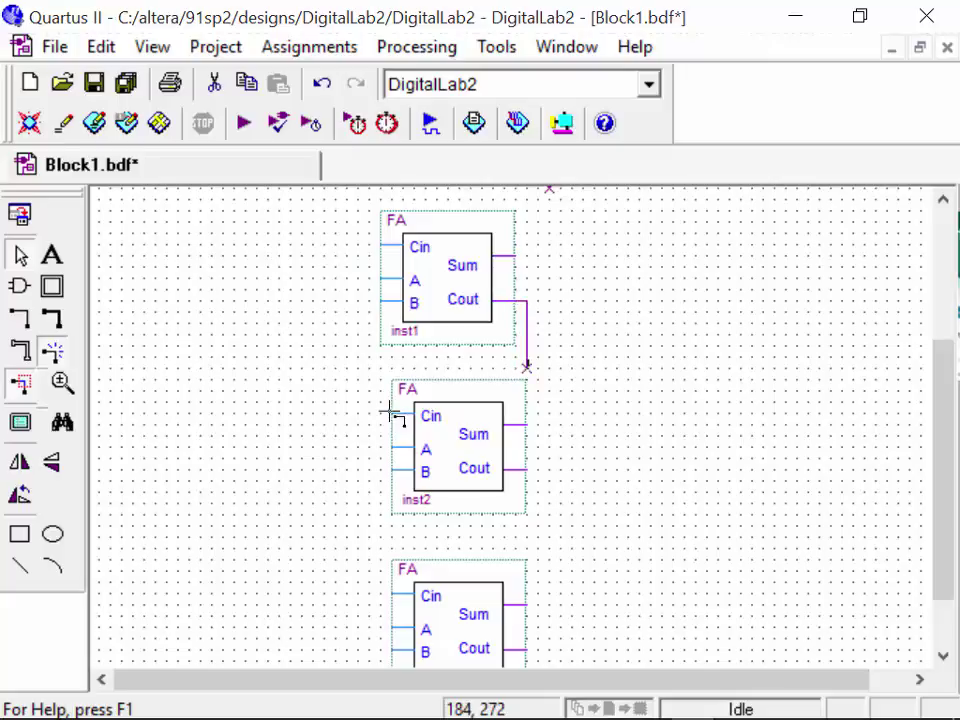
left_click_drag(376, 372, 528, 368)
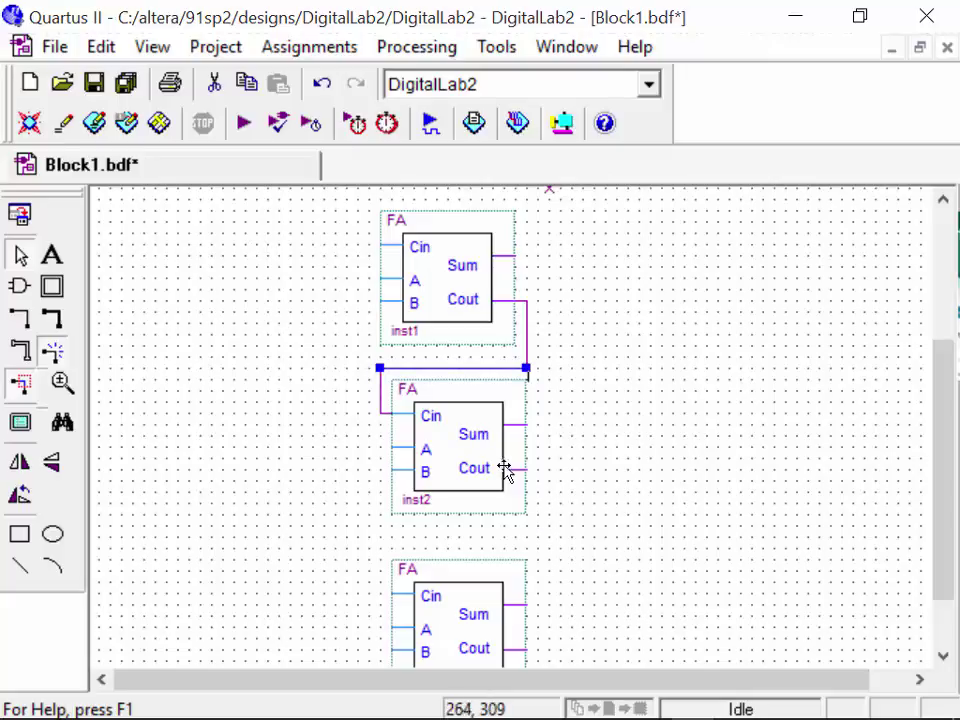
Wire the Cout output of full adder inst2 to the Cin input of full adder inst3
left_click_drag(528, 470, 552, 534)
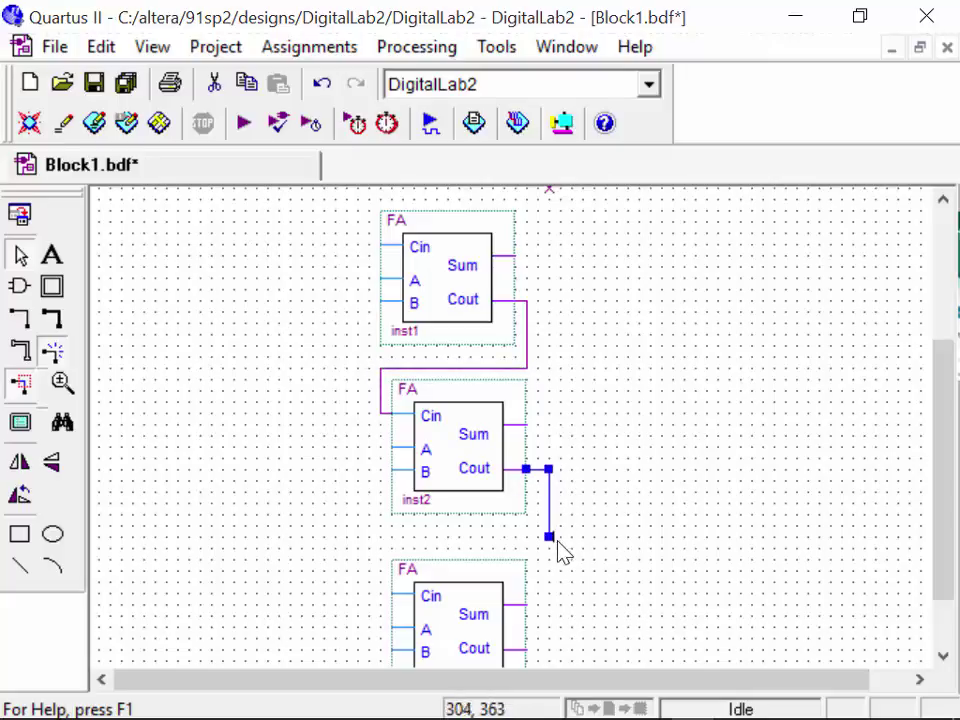
left_click_drag(392, 595, 379, 537)
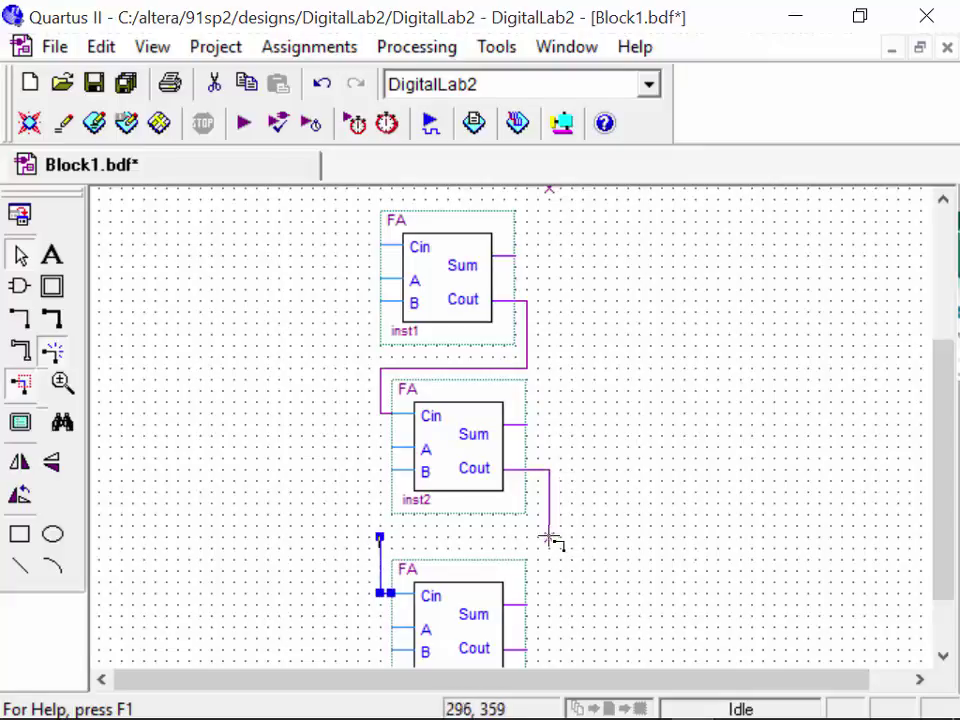
mouse_move(549, 538)
left_mouse_down()
mouse_move(467, 549)
mouse_move(380, 537)
left_mouse_up()
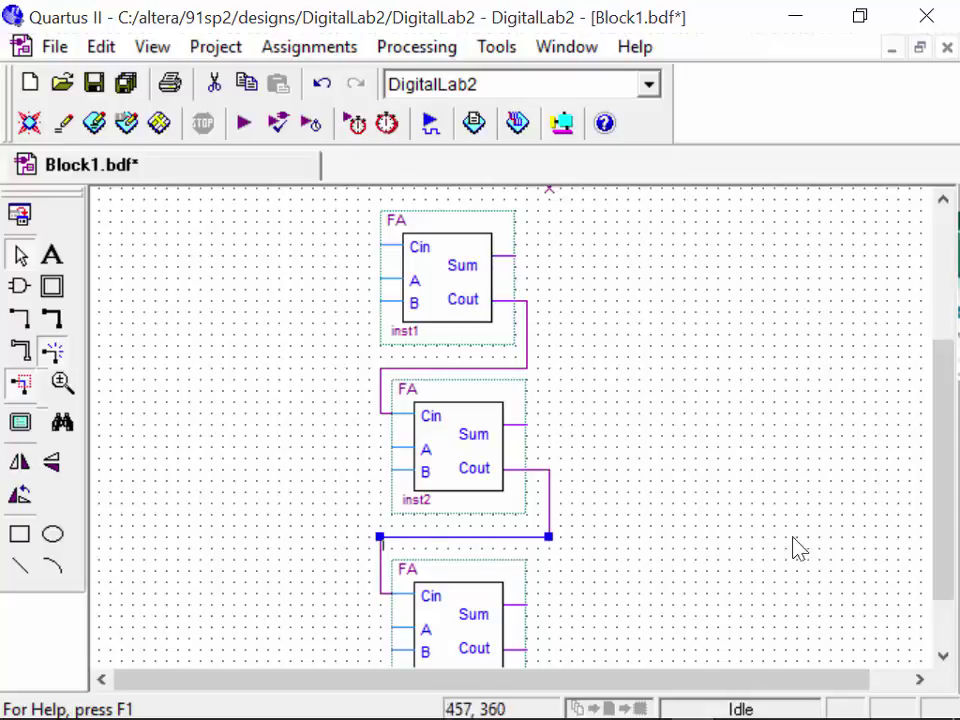
Complete the carry wire from the half adder's Cout output to the Cin input of full adder inst1
left_click_drag(949, 560, 938, 692)
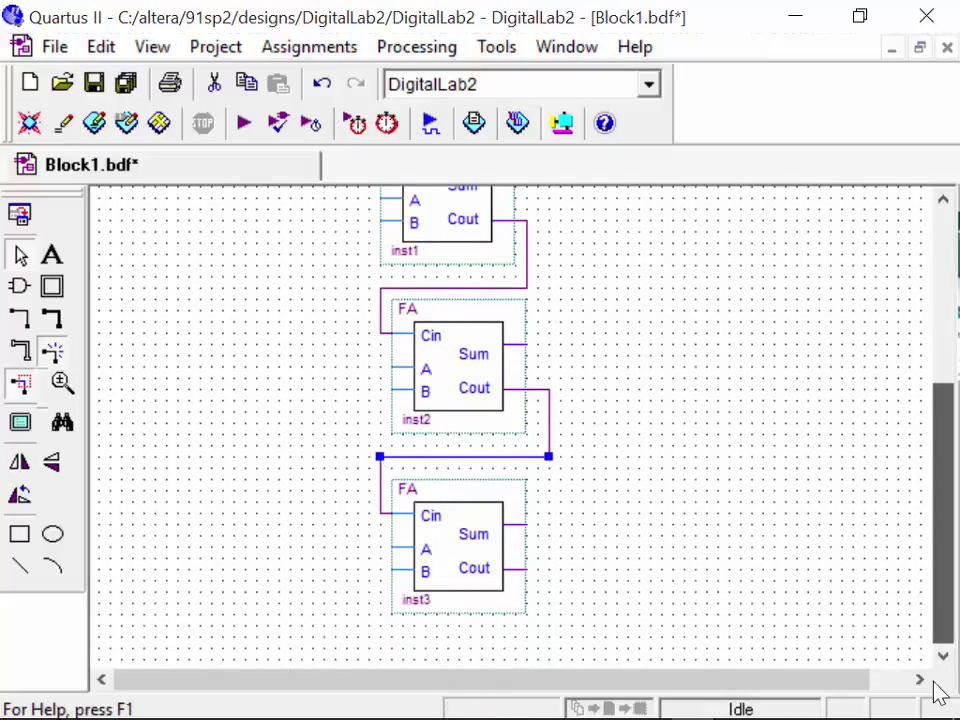
scroll(690, 501, "up", 5)
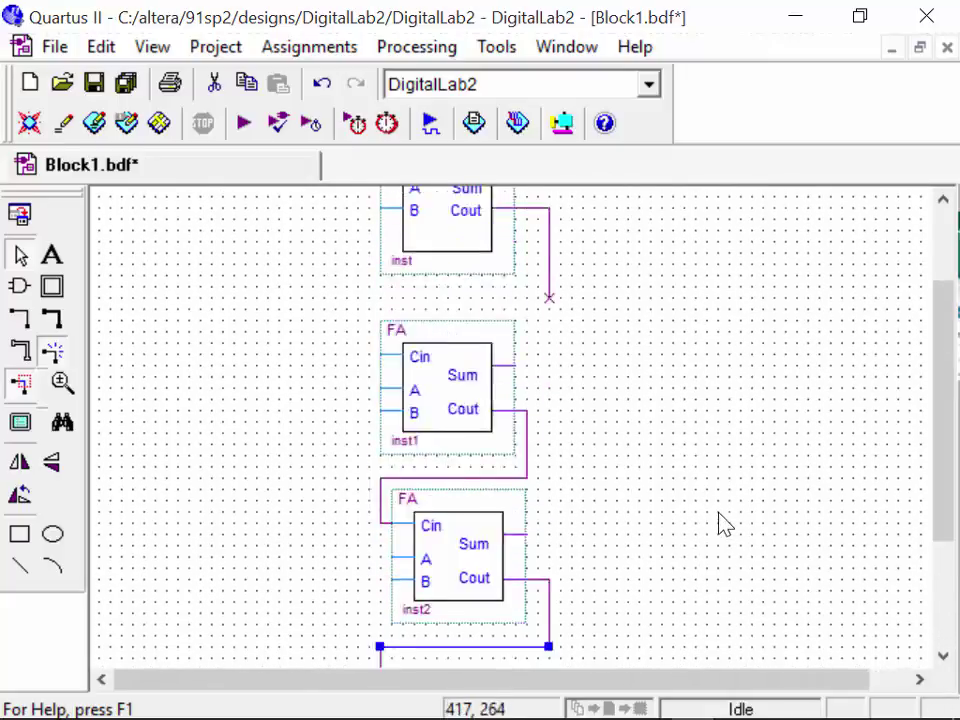
scroll(726, 529, "up", 2)
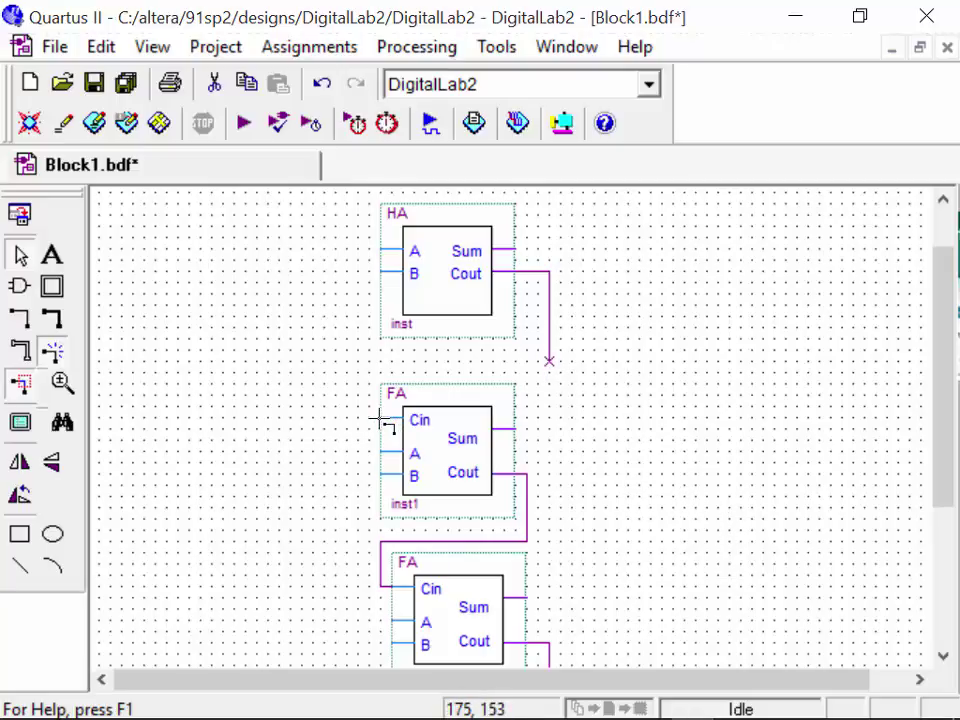
left_click_drag(345, 410, 357, 360)
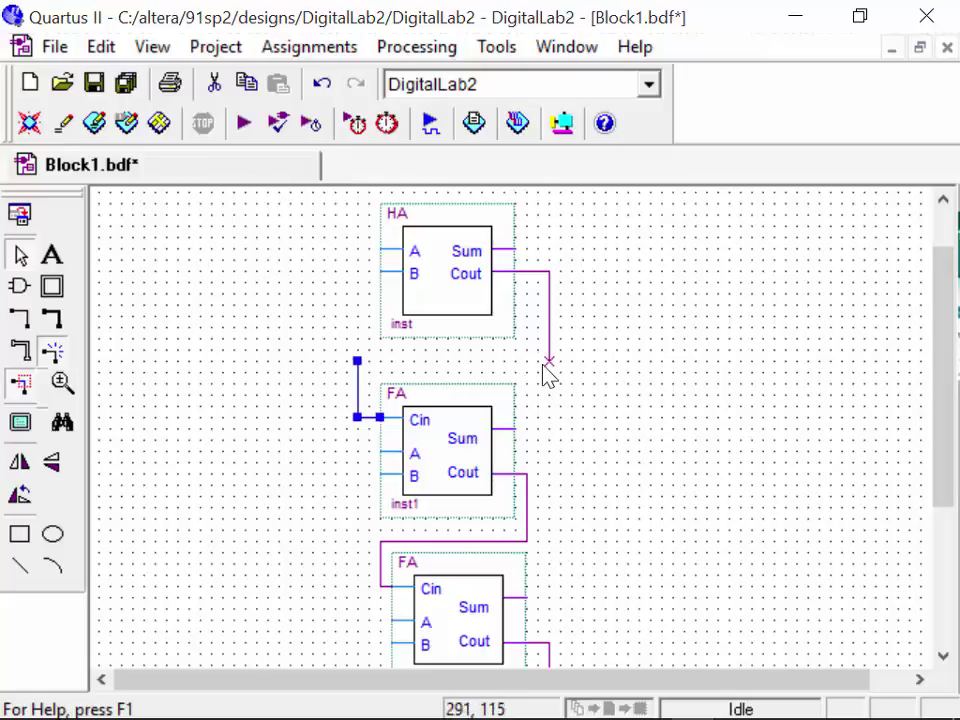
left_click_drag(549, 362, 357, 362)
left_click(790, 450)
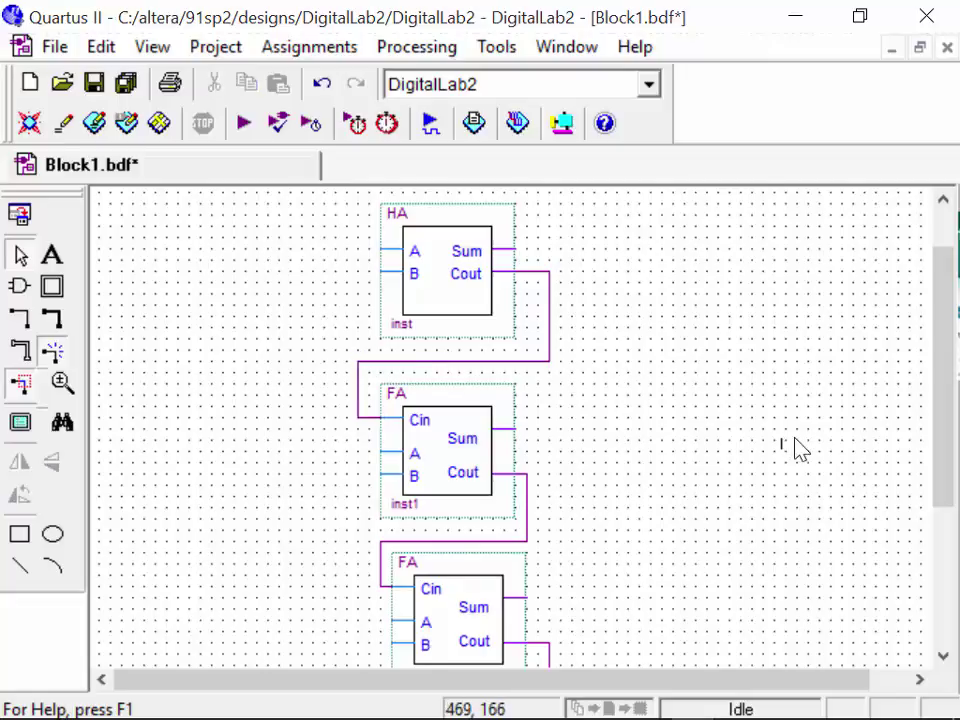
Insert input pin symbols, placing one pair beside the A and B inputs of the half adder and another beside full adder inst1
scroll(754, 463, "down", 3)
scroll(755, 478, "up", 4)
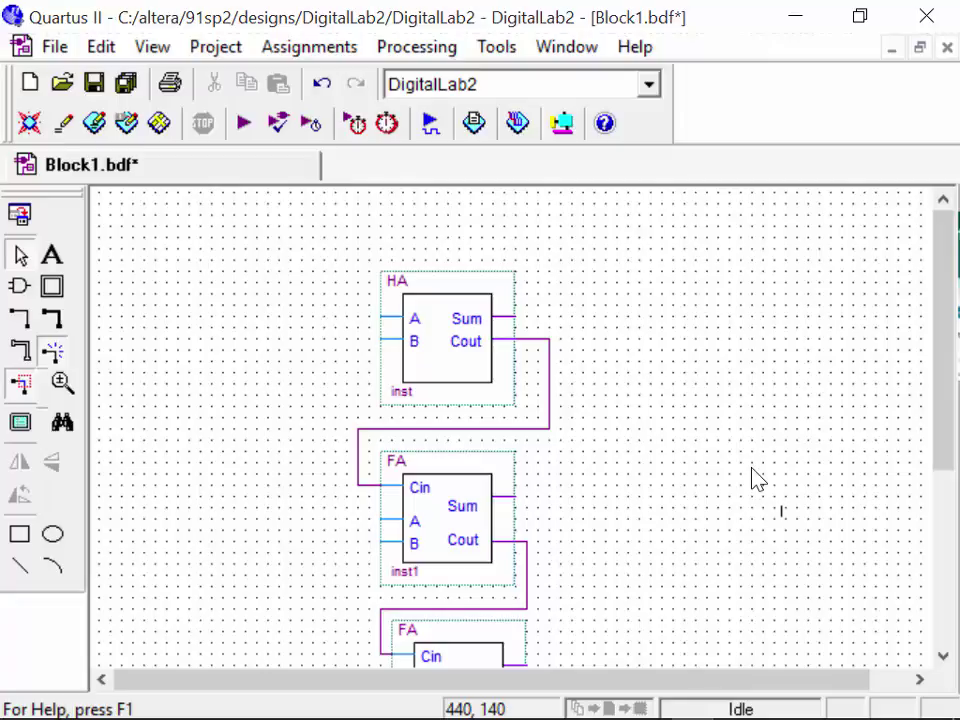
double_click(167, 318)
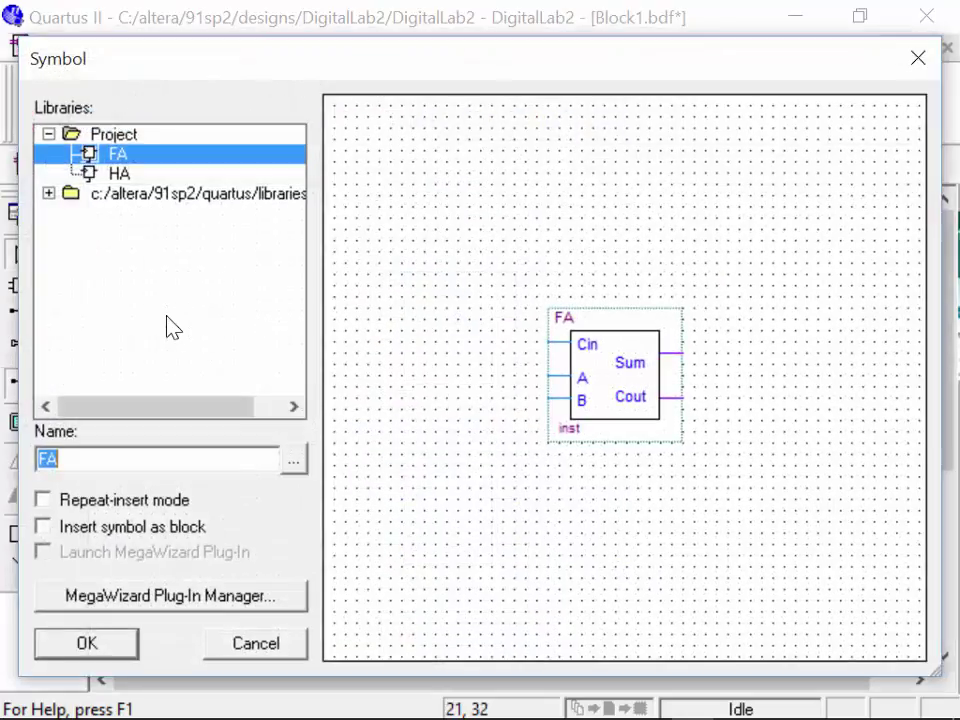
type("in")
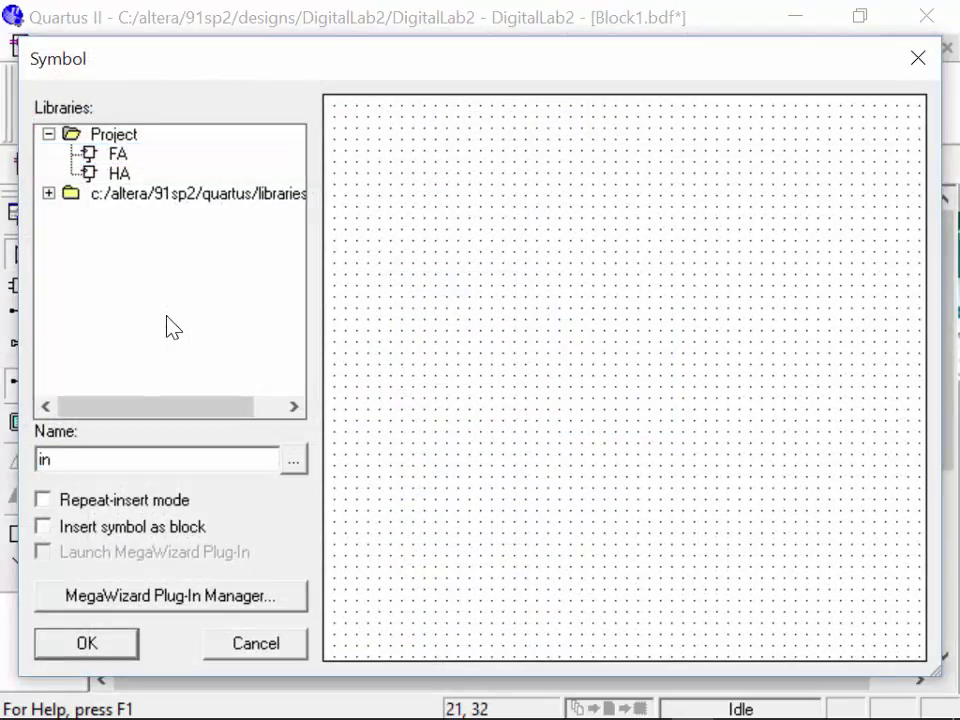
type("put")
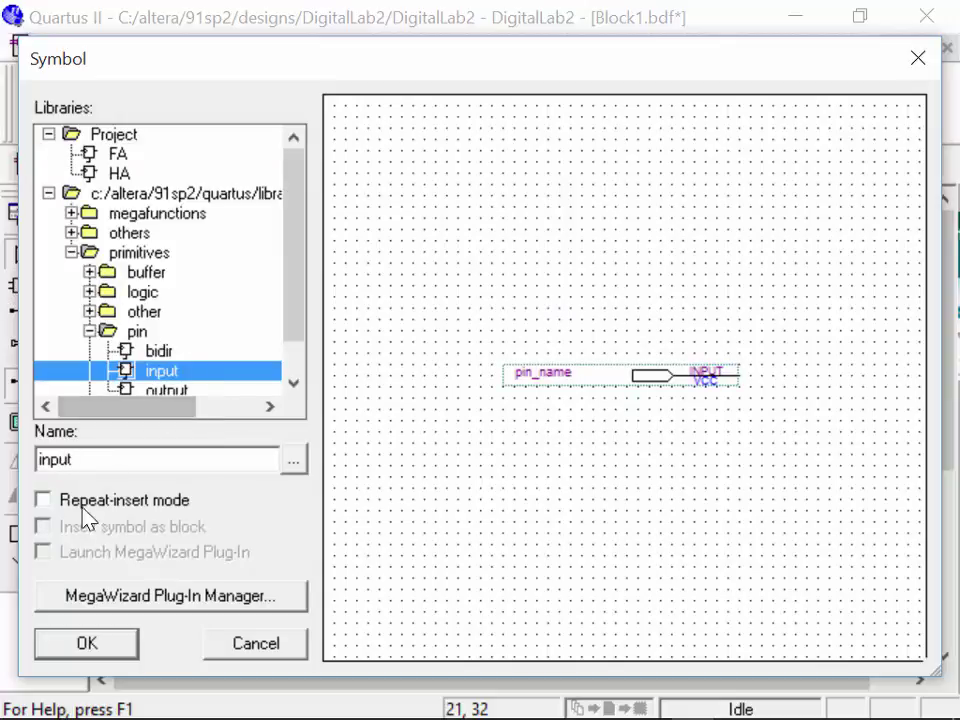
left_click(87, 643)
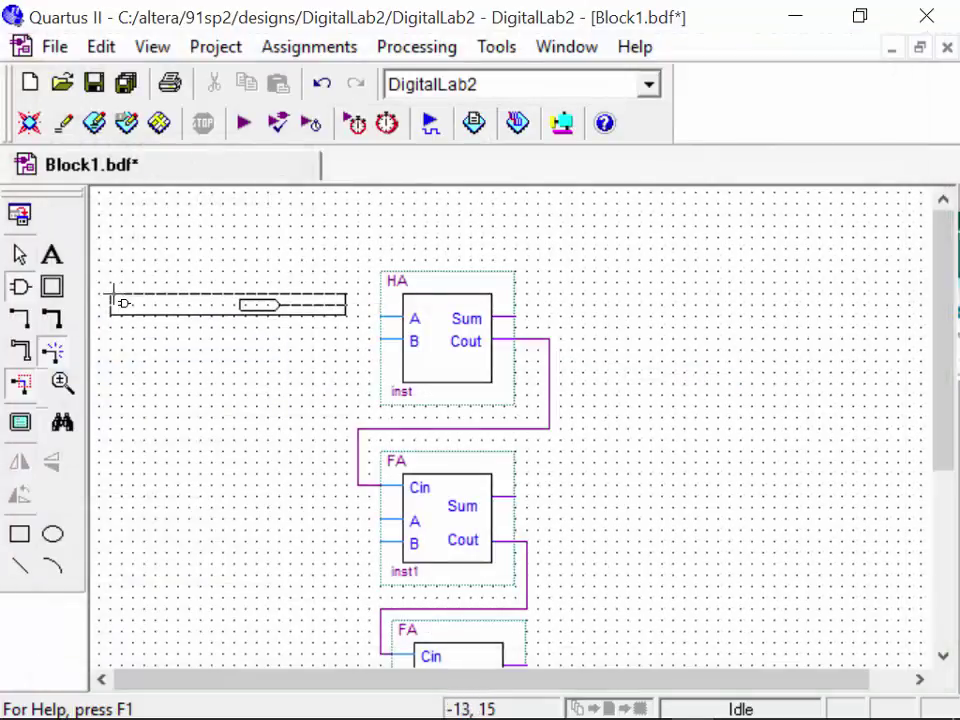
left_click(124, 312)
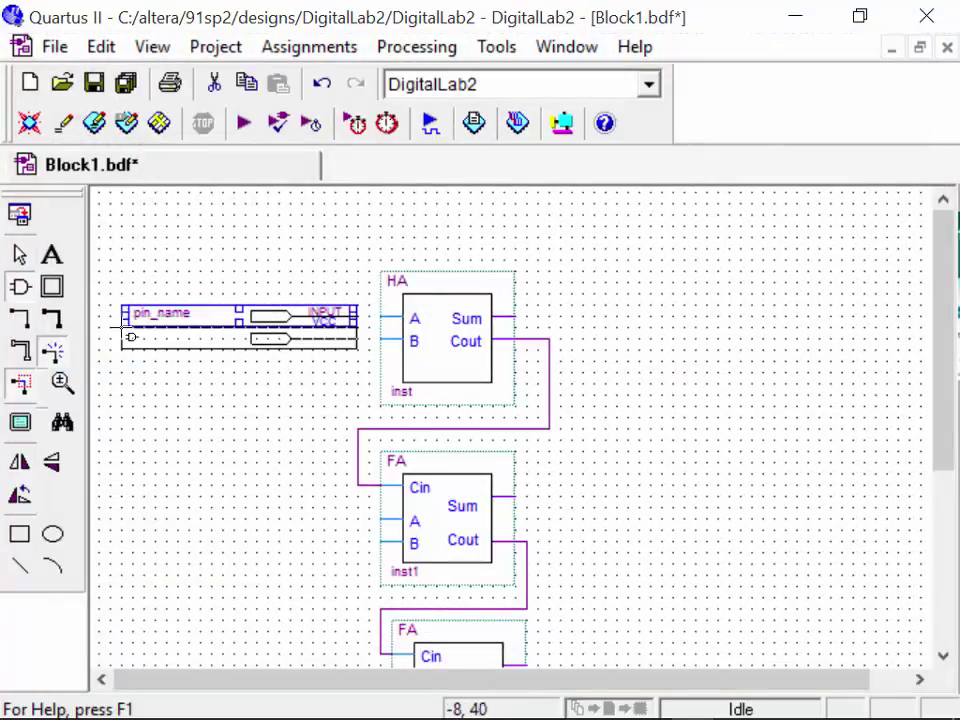
left_click(125, 333)
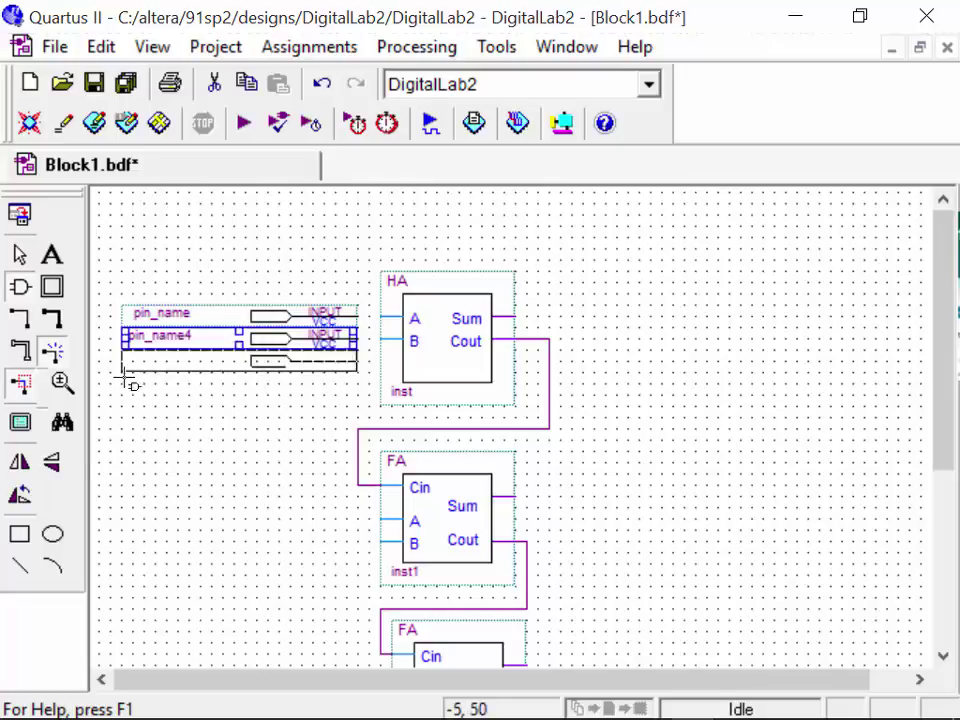
left_click(124, 512)
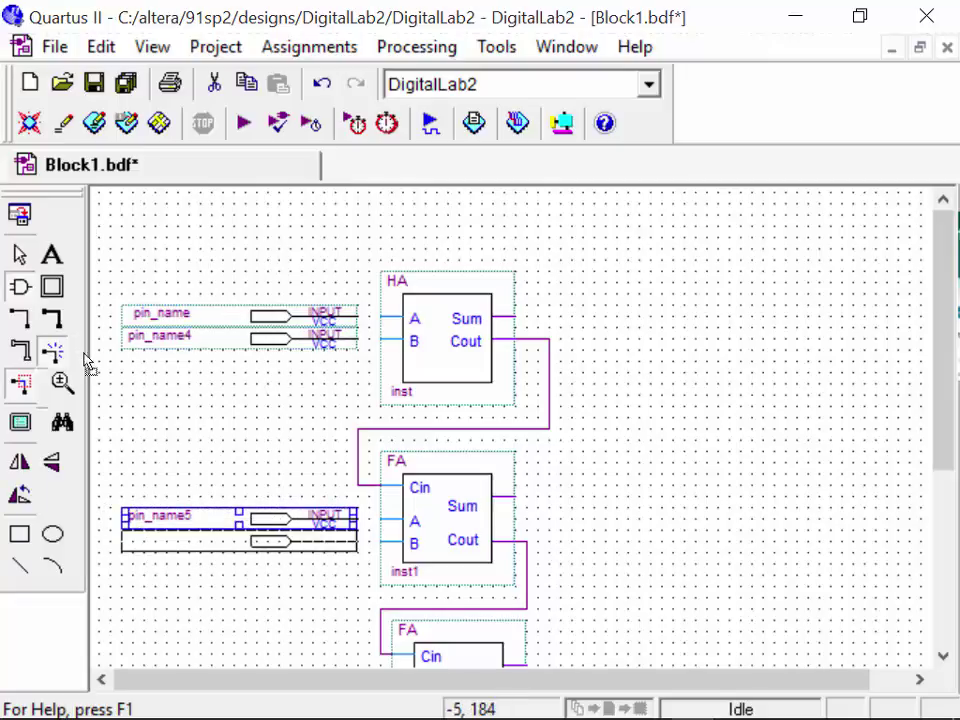
left_click(128, 536)
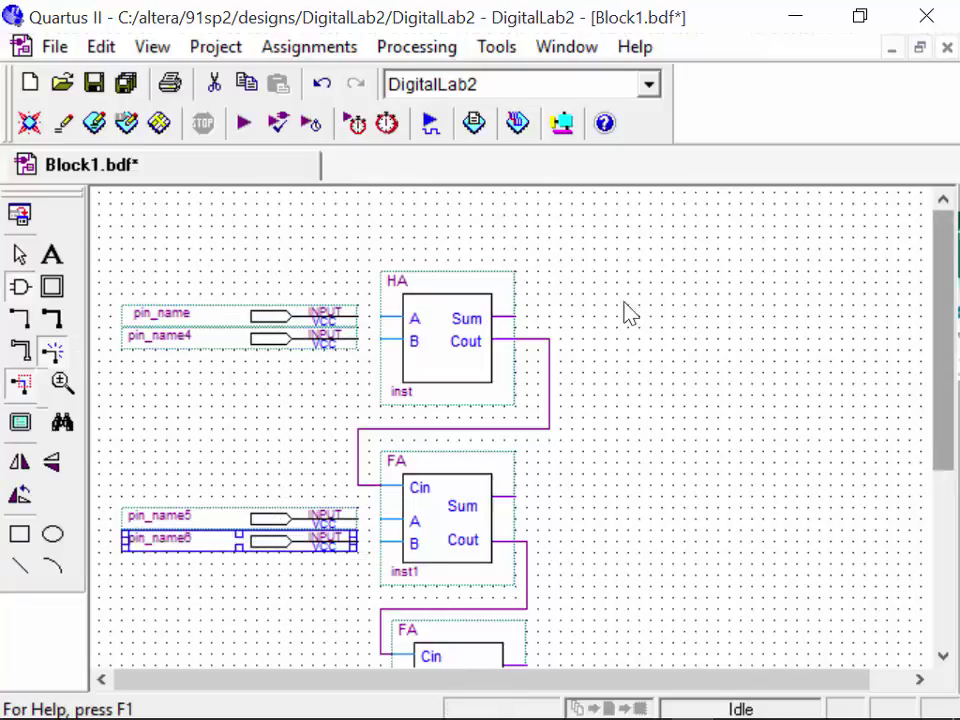
Place a pair of input pins beside the A and B inputs of full adders inst2 and inst3, ending the pin insertion
left_click_drag(943, 460, 945, 618)
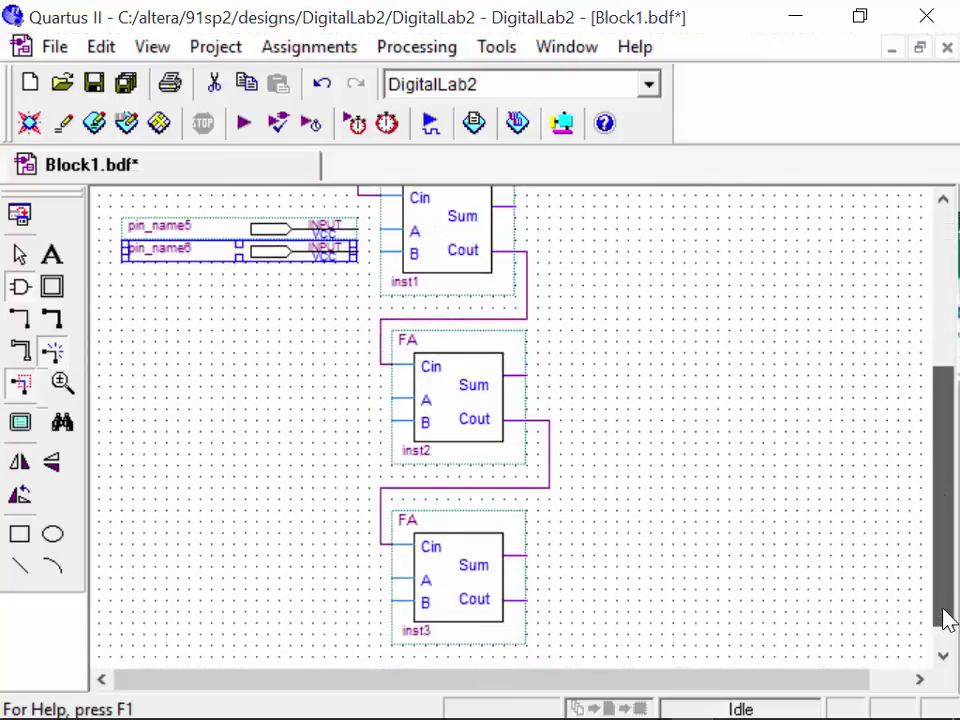
left_click(142, 390)
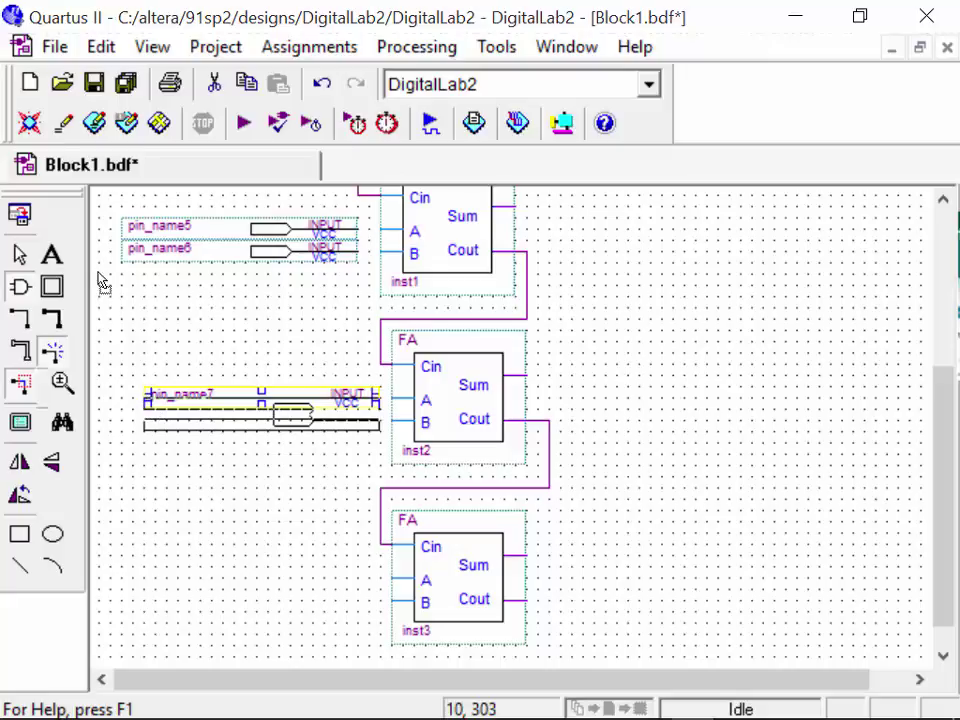
left_click(145, 413)
left_click(145, 571)
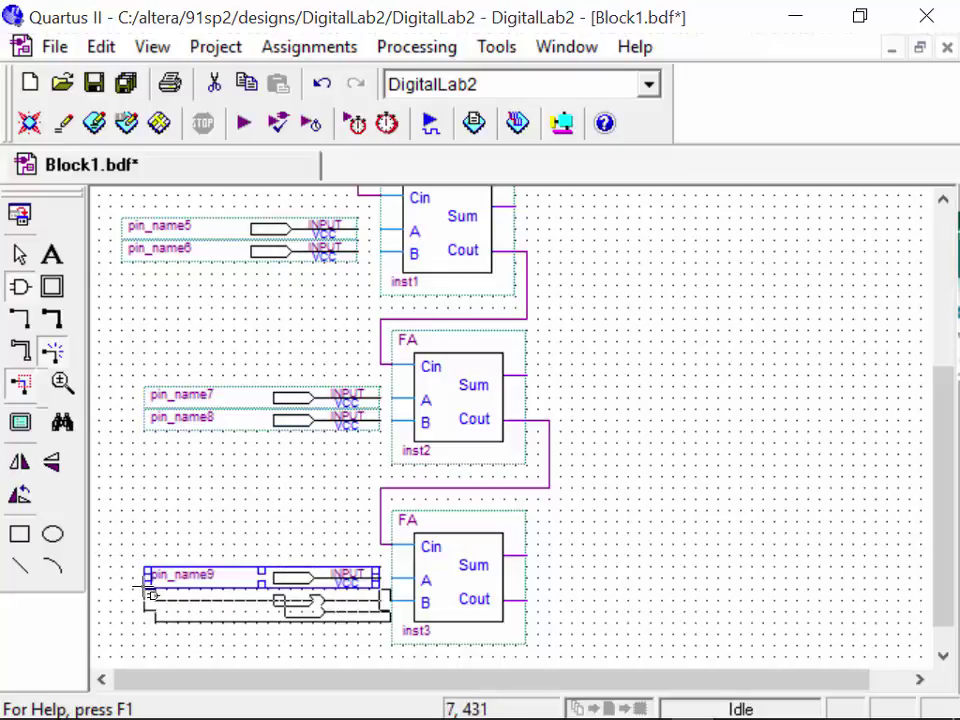
left_click(146, 592)
key("Escape")
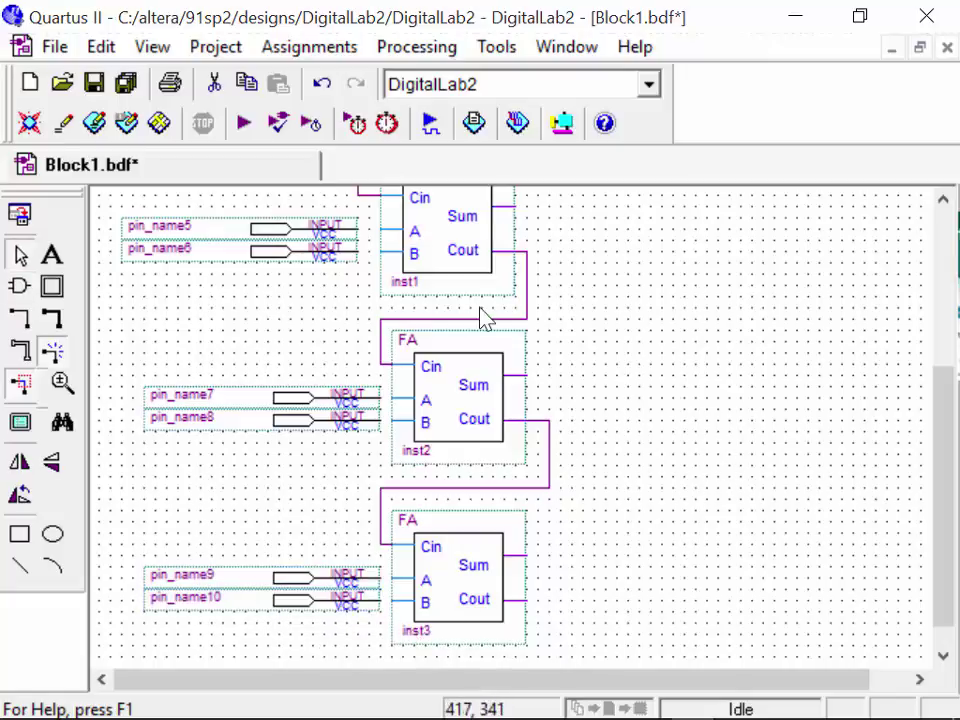
Connect the two input pins beside the half adder to its A and B inputs with short wires
scroll(789, 469, "up", 5)
scroll(789, 471, "up", 3)
scroll(789, 471, "down", 5)
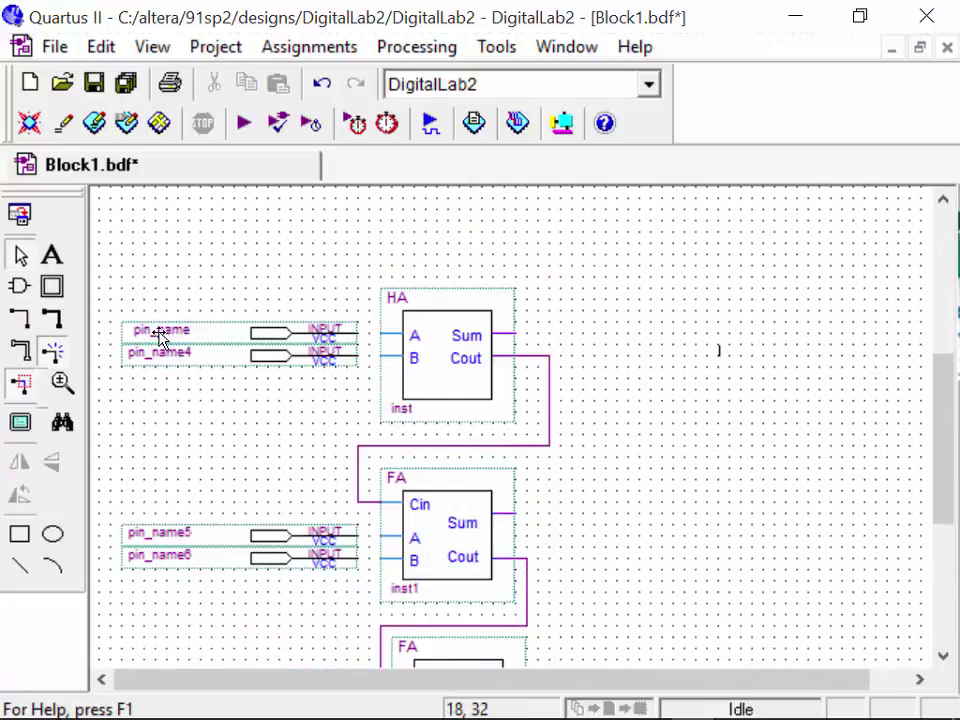
left_click_drag(111, 302, 366, 397)
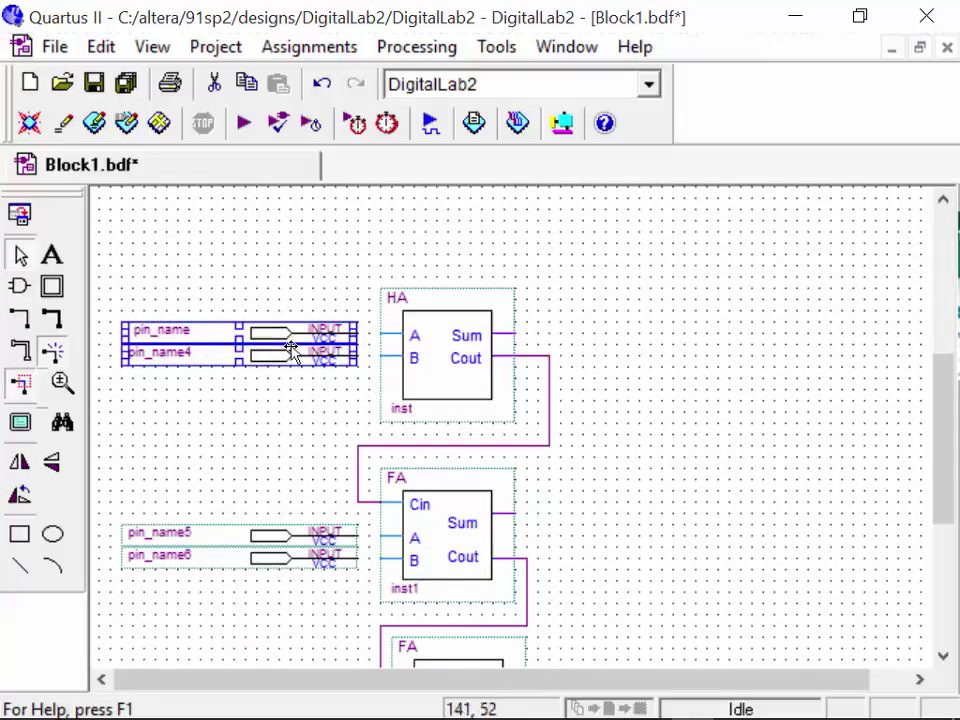
mouse_move(290, 360)
left_mouse_down()
mouse_move(317, 360)
mouse_move(291, 365)
mouse_move(301, 378)
left_mouse_up()
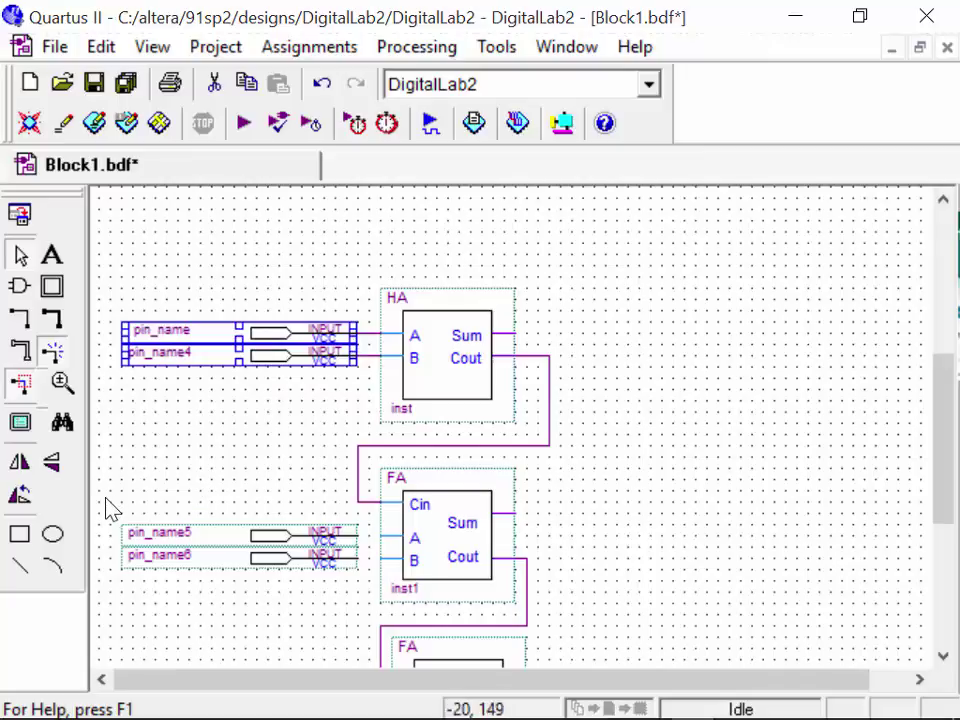
Connect the two input pins beside full adder inst1 to its A and B inputs with short wires
left_click_drag(107, 500, 369, 602)
left_click(345, 590)
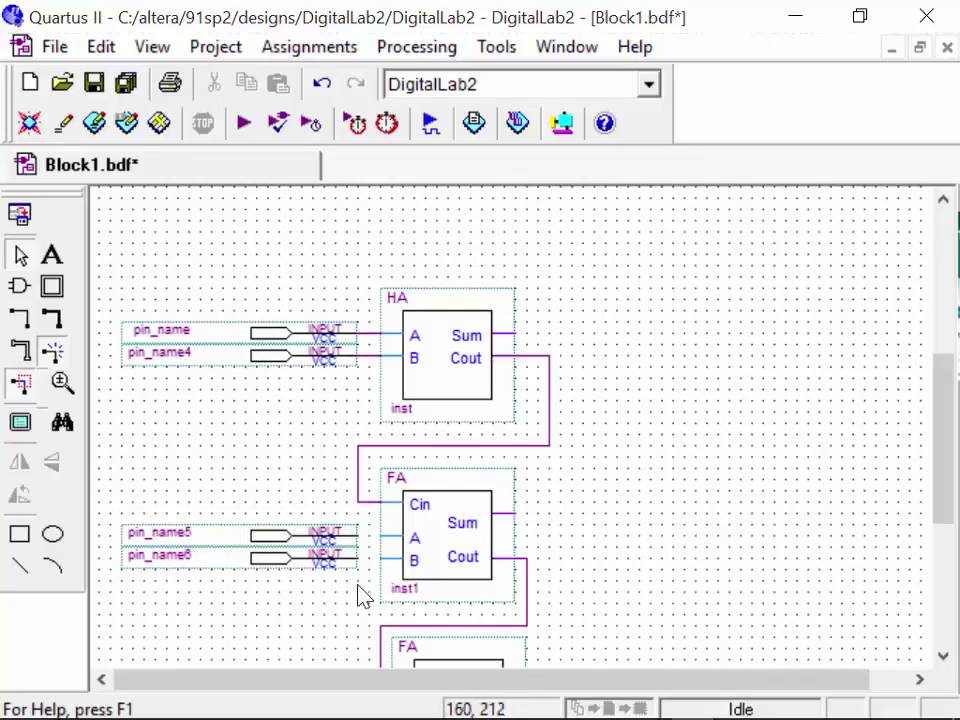
left_click_drag(288, 577, 154, 553)
left_click_drag(116, 513, 362, 590)
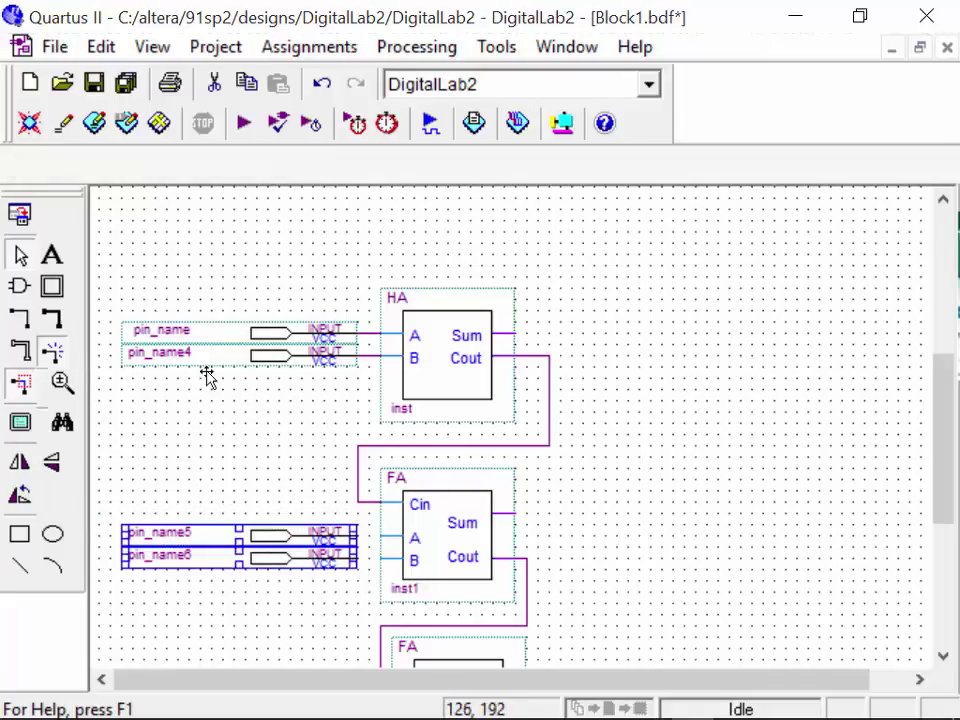
left_click_drag(307, 562, 197, 538)
Connect the input pin pairs beside full adders inst2 and inst3 to their respective A and B inputs
scroll(480, 596, "down", 5)
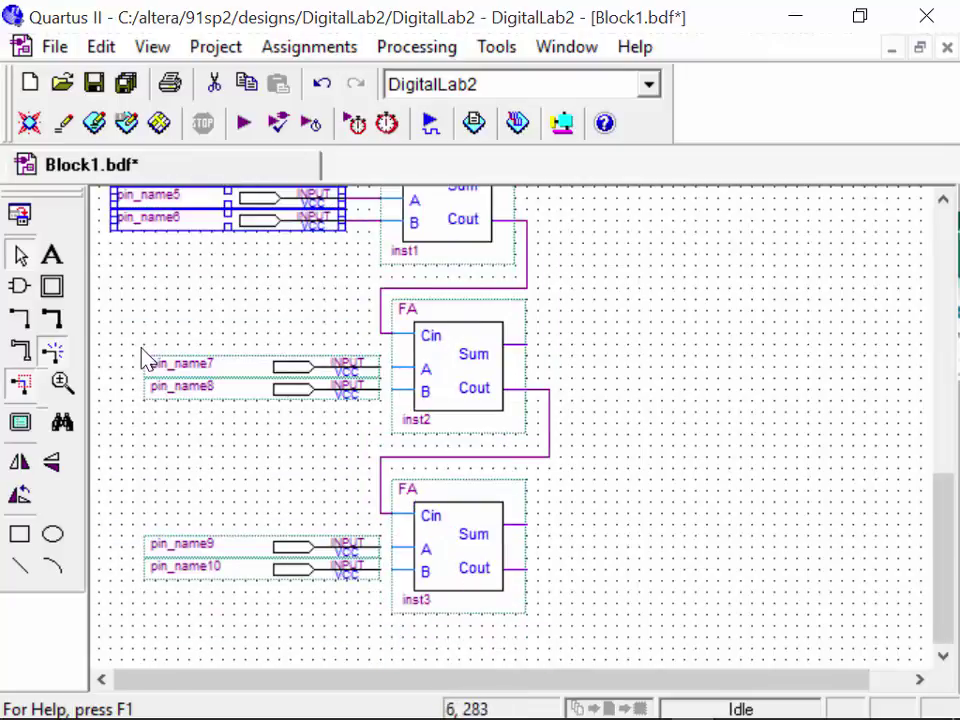
left_click_drag(145, 358, 386, 418)
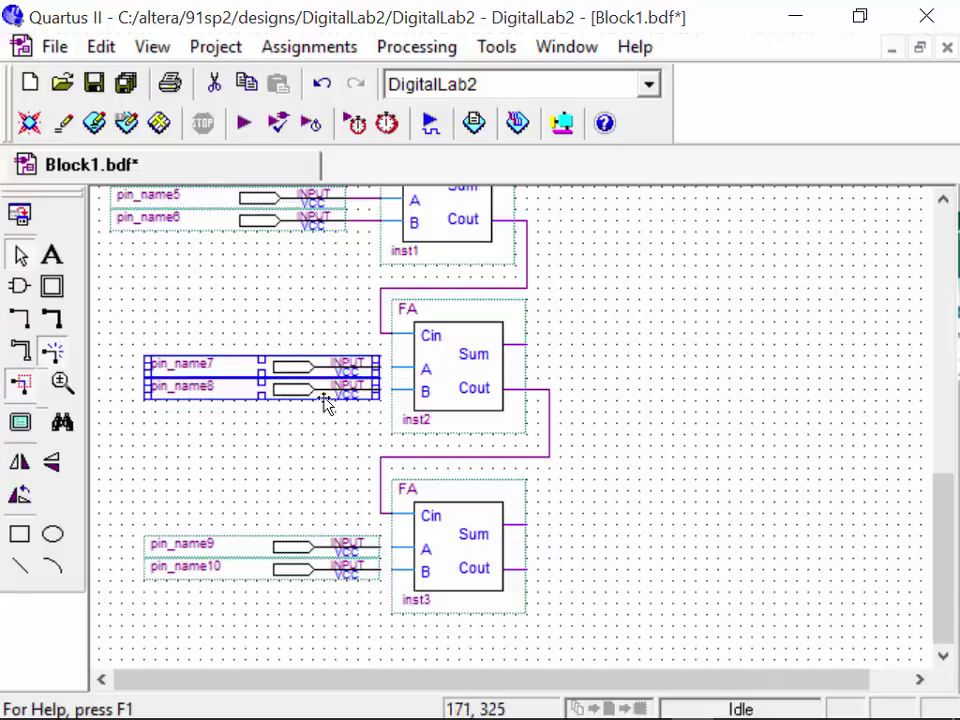
left_click_drag(283, 406, 252, 401)
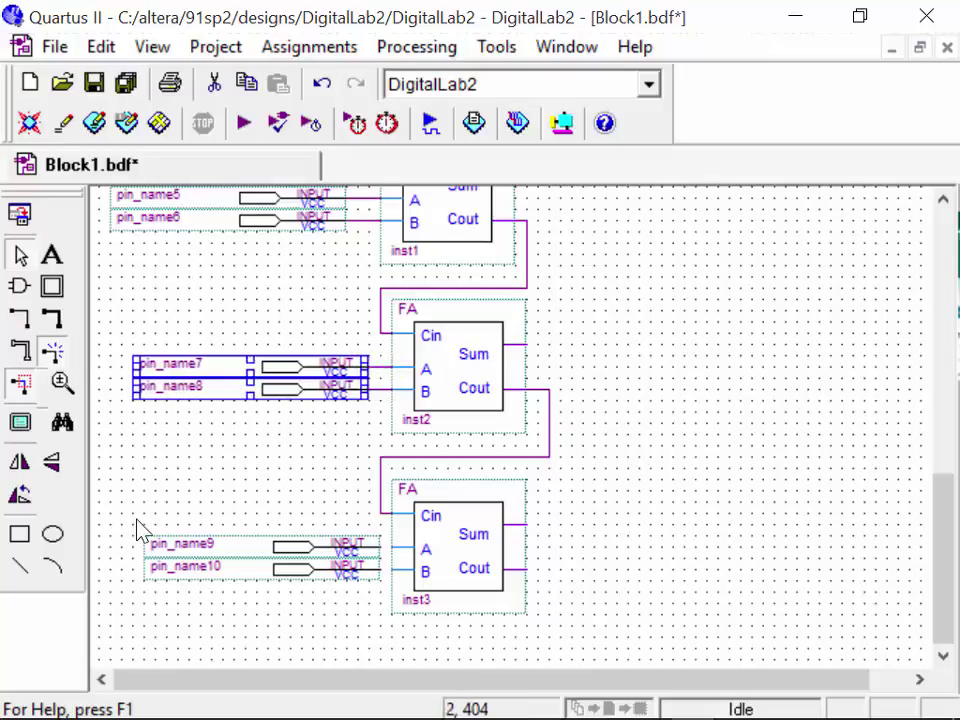
left_click_drag(130, 522, 382, 607)
mouse_move(320, 580)
left_mouse_down()
mouse_move(338, 578)
mouse_move(316, 570)
left_mouse_up()
left_click(510, 360)
Rename the half adder's input pins as A0 for the A input and B0 for the B input
scroll(815, 578, "up", 5)
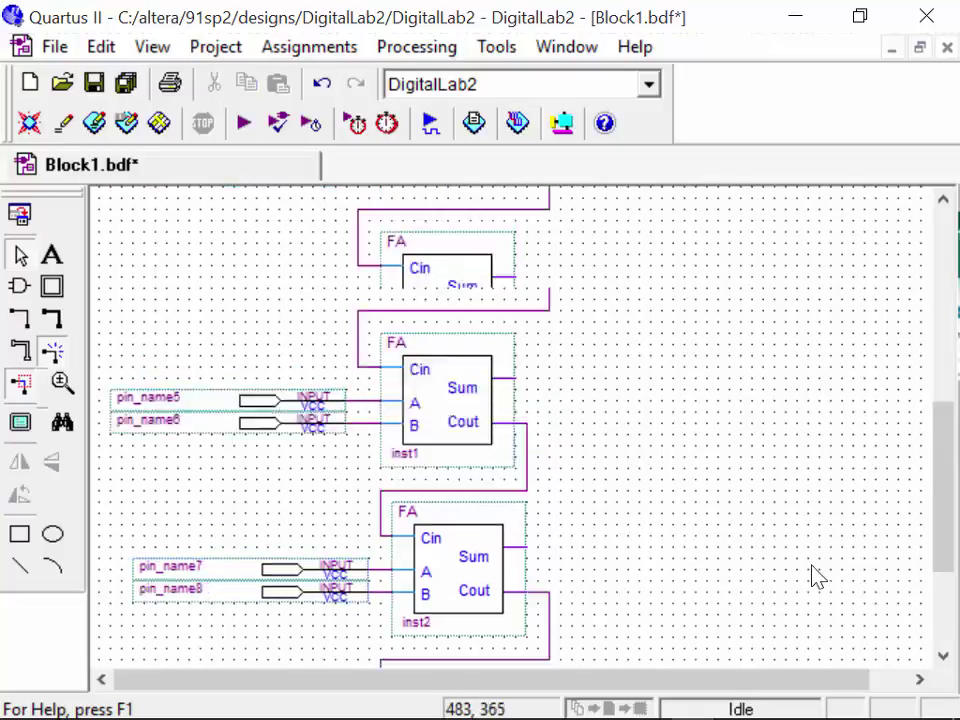
scroll(812, 576, "up", 5)
scroll(805, 585, "down", 4)
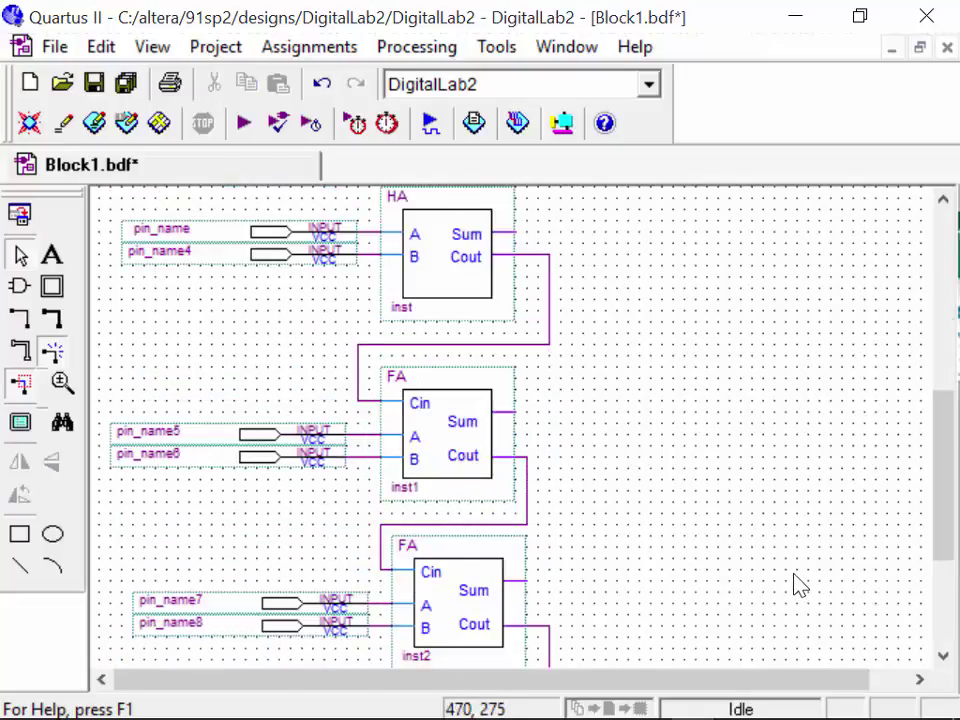
scroll(800, 585, "down", 2)
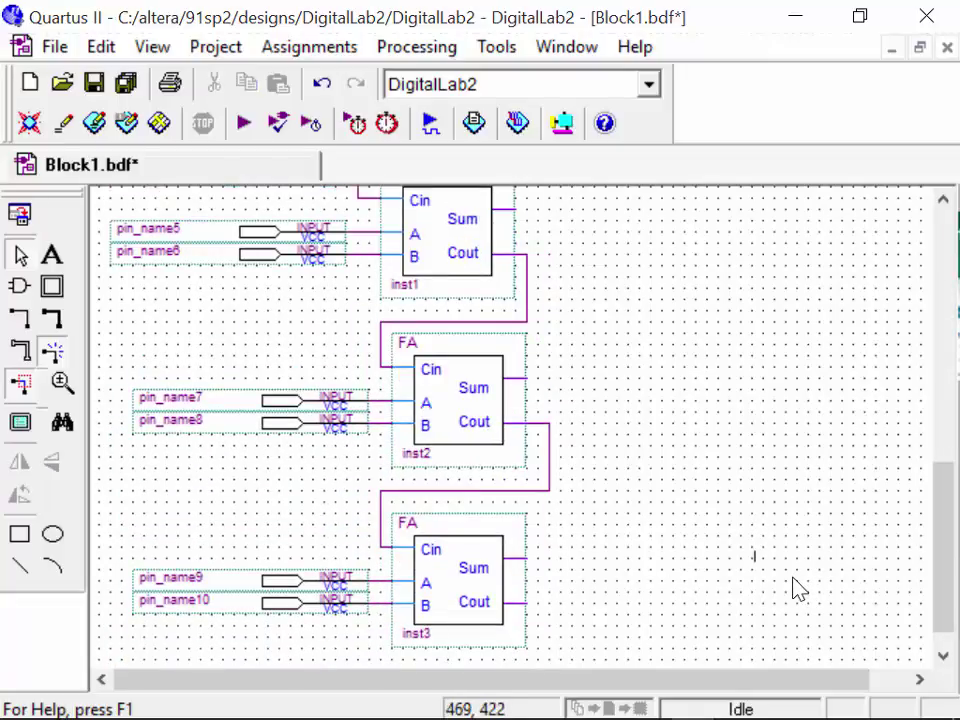
scroll(850, 450, "up", 2)
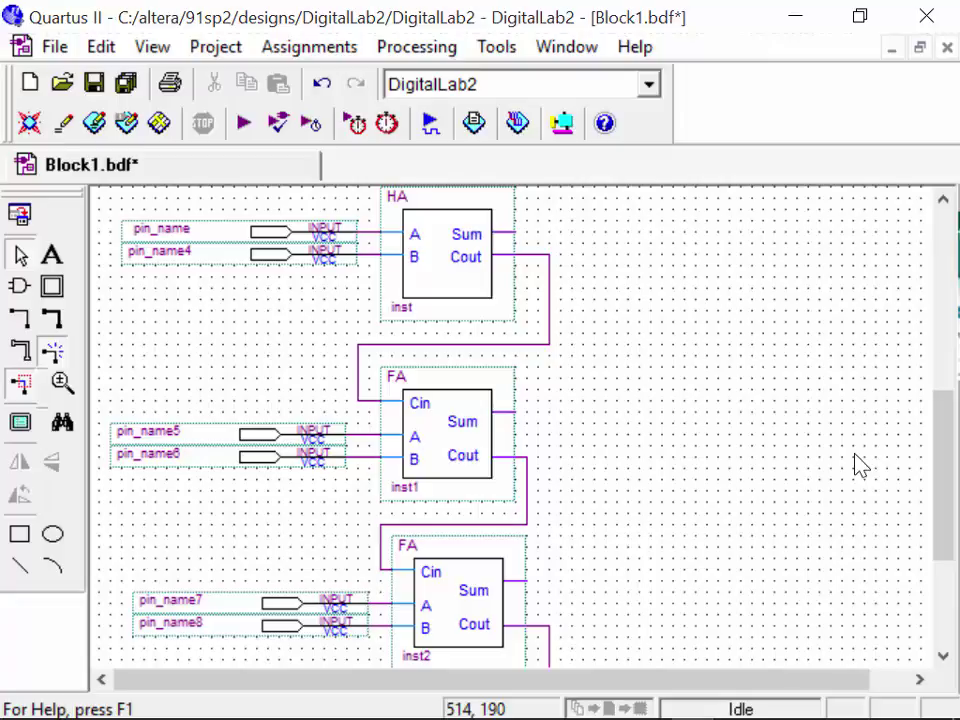
left_click(161, 228)
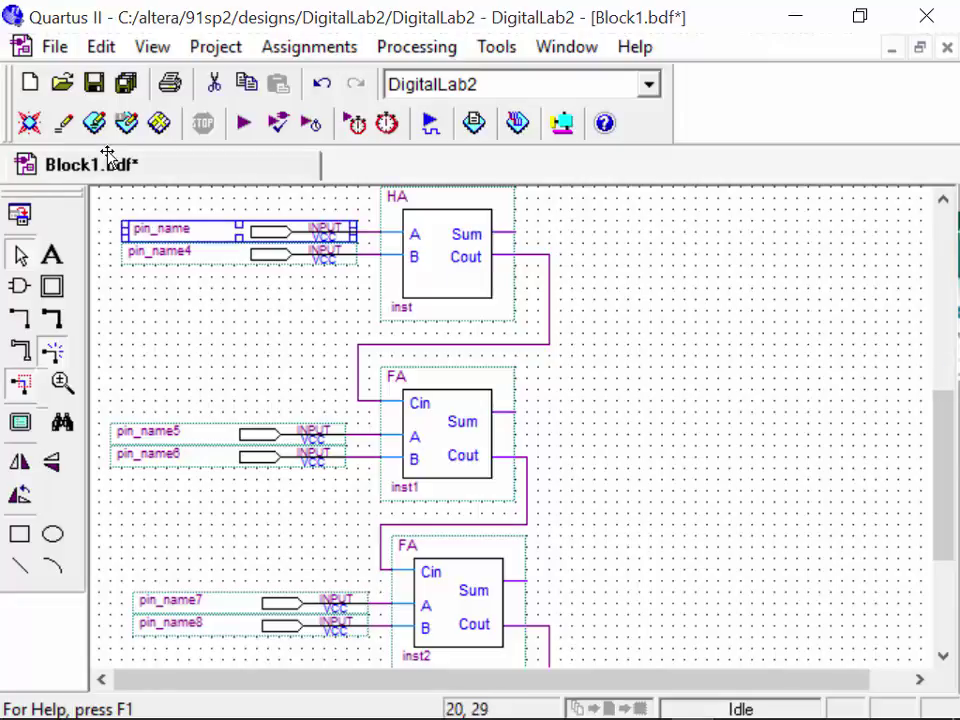
left_click(185, 228)
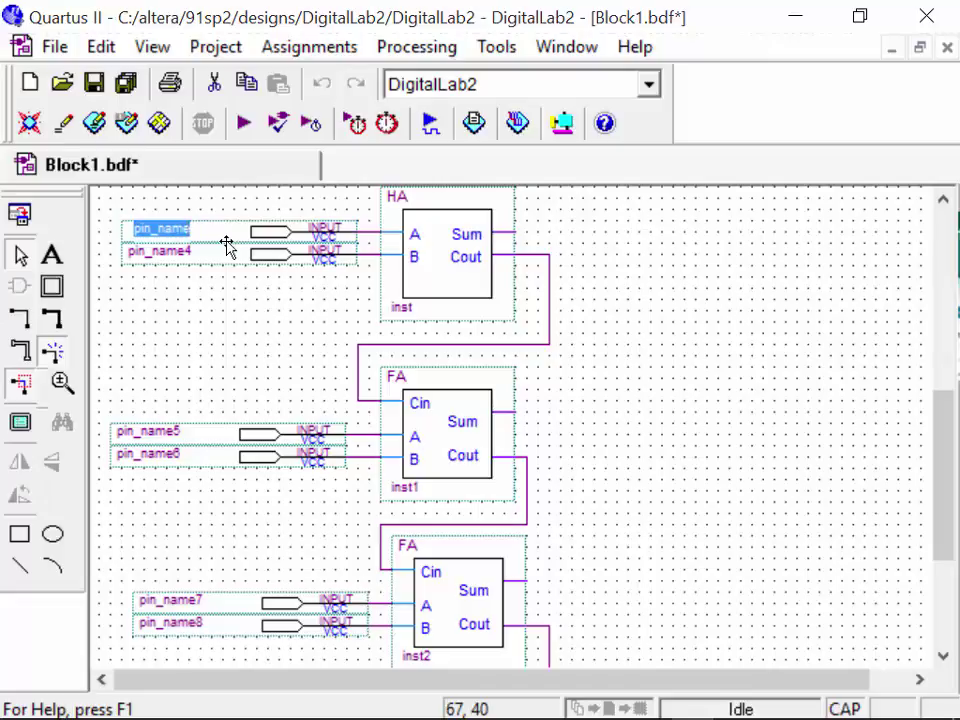
type("A0")
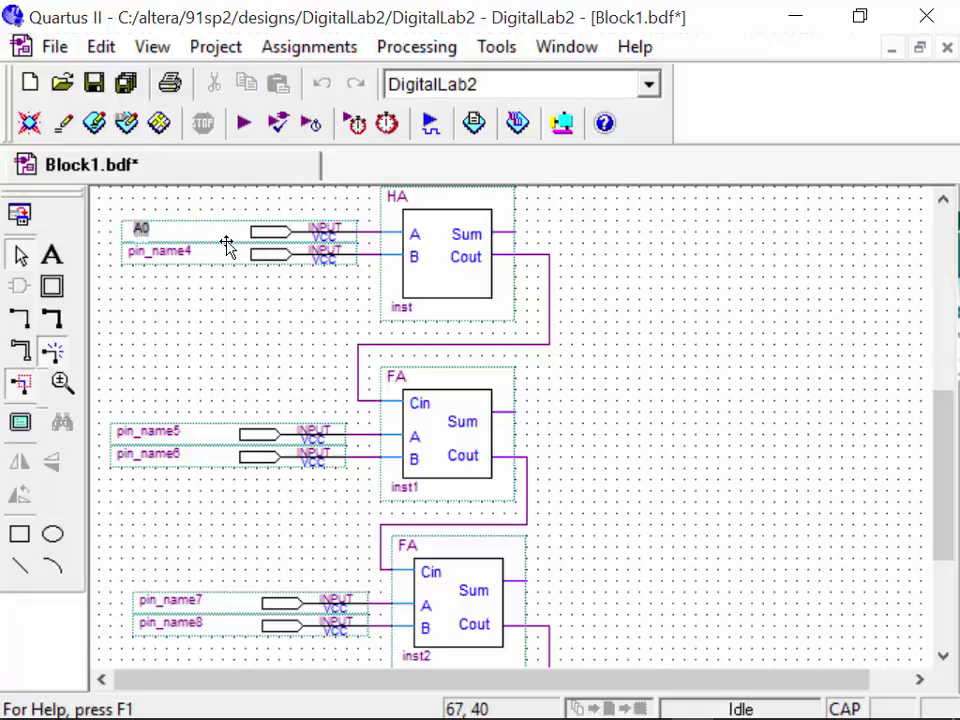
key("Tab")
type("B")
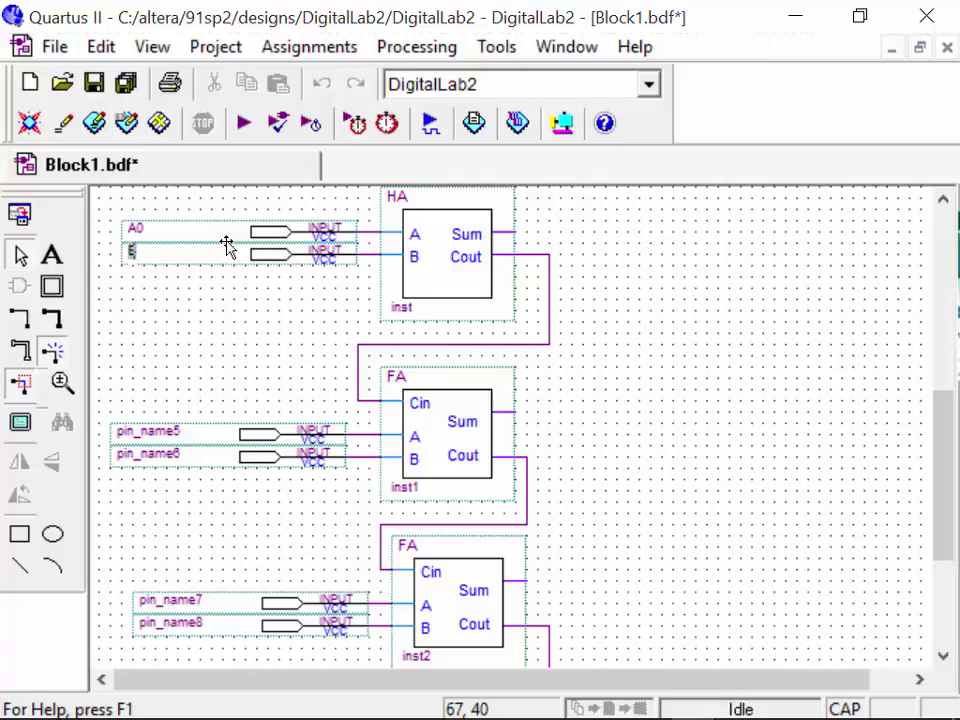
key("Tab")
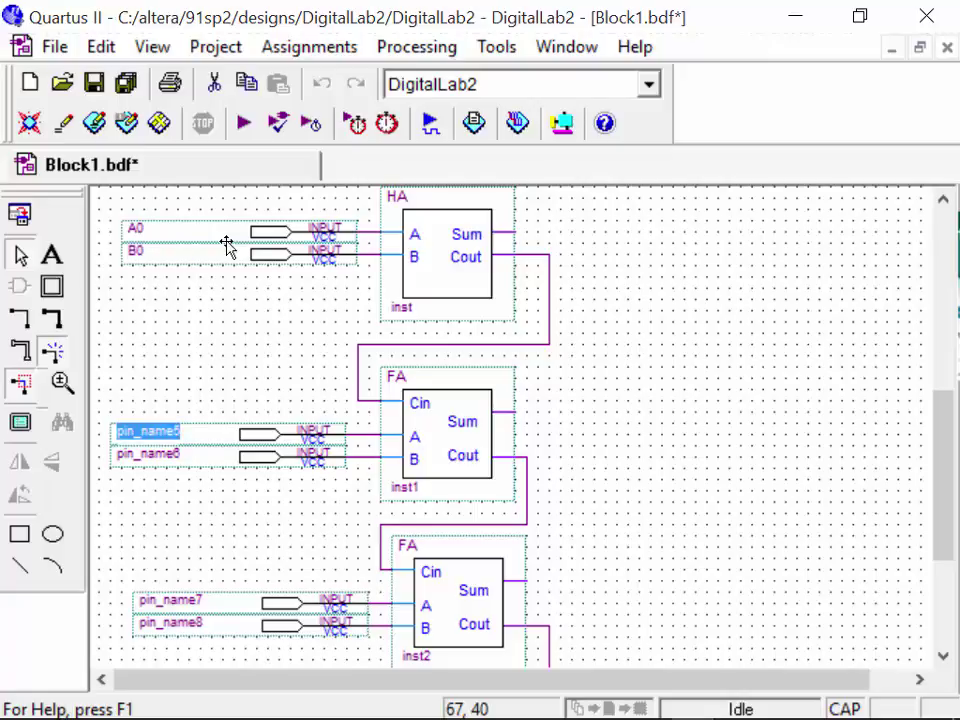
Rename the input pins of full adder inst1 as A1 and B1, and those of full adder inst2 as A2 and B2
type("A1")
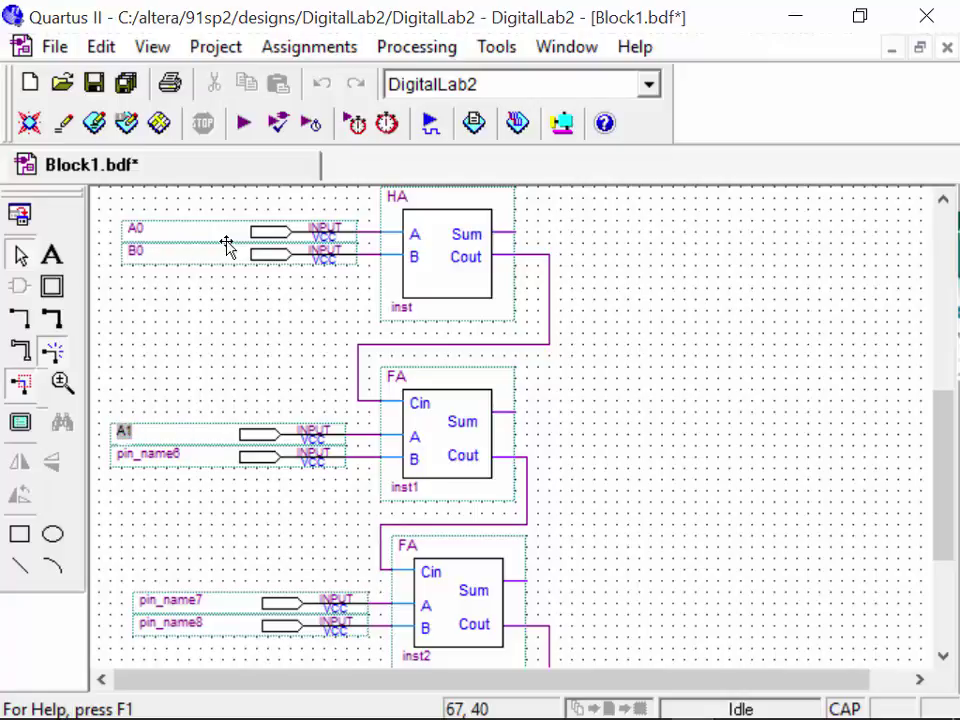
key("Tab")
type("B")
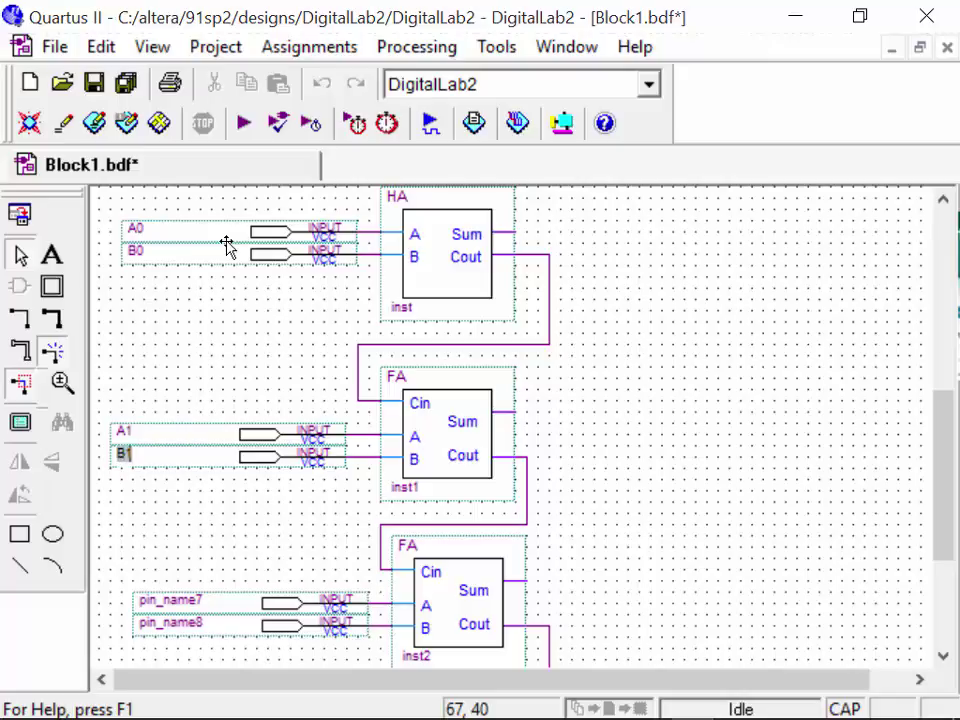
key("Tab")
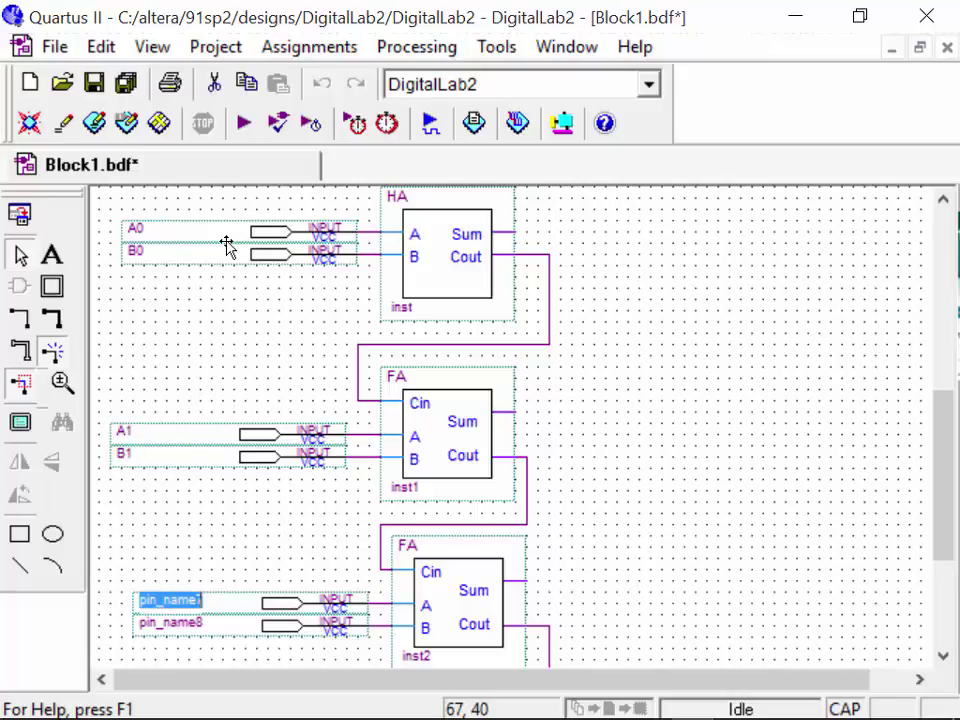
type("A2")
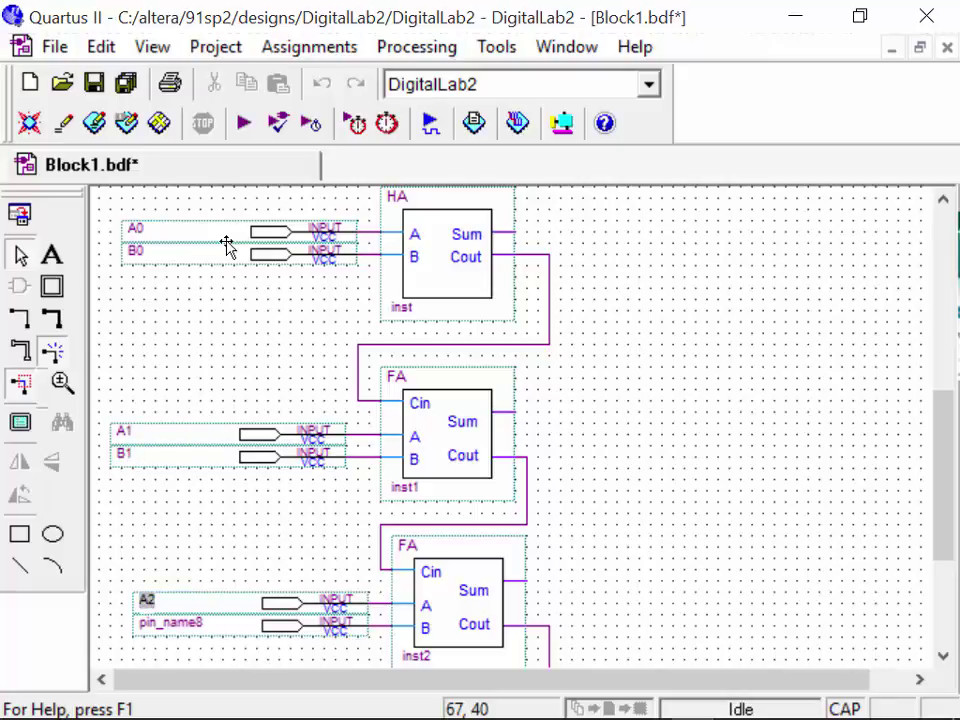
key("Tab")
type("B")
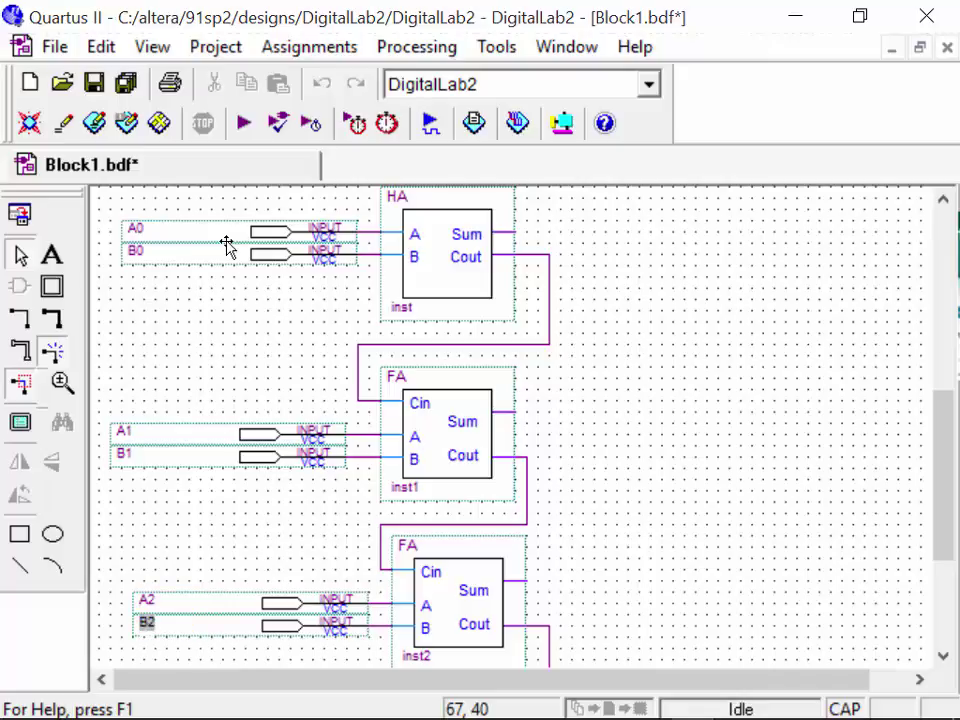
Rename the input pins of full adder inst3 as A3 for the A input and B3 for the B input
key("Tab")
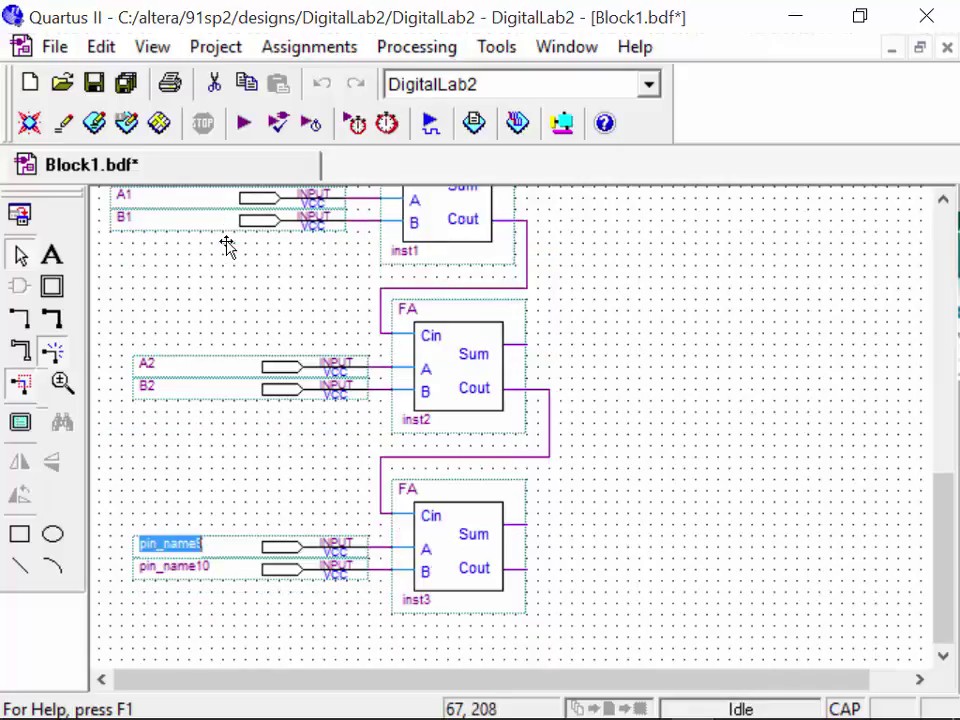
type("A3")
key("Tab")
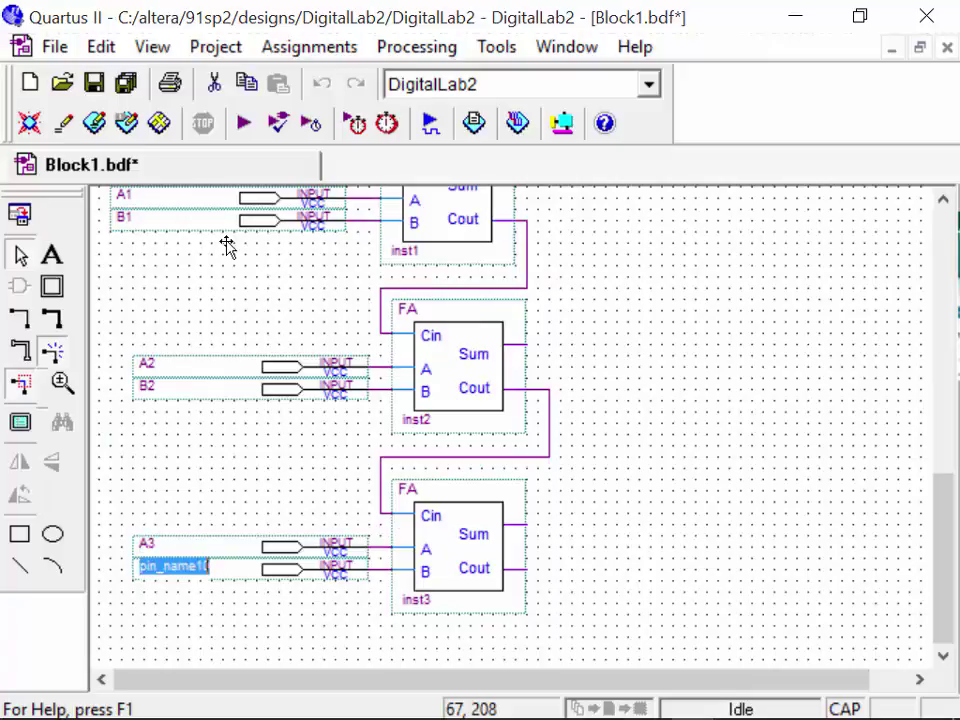
type("B")
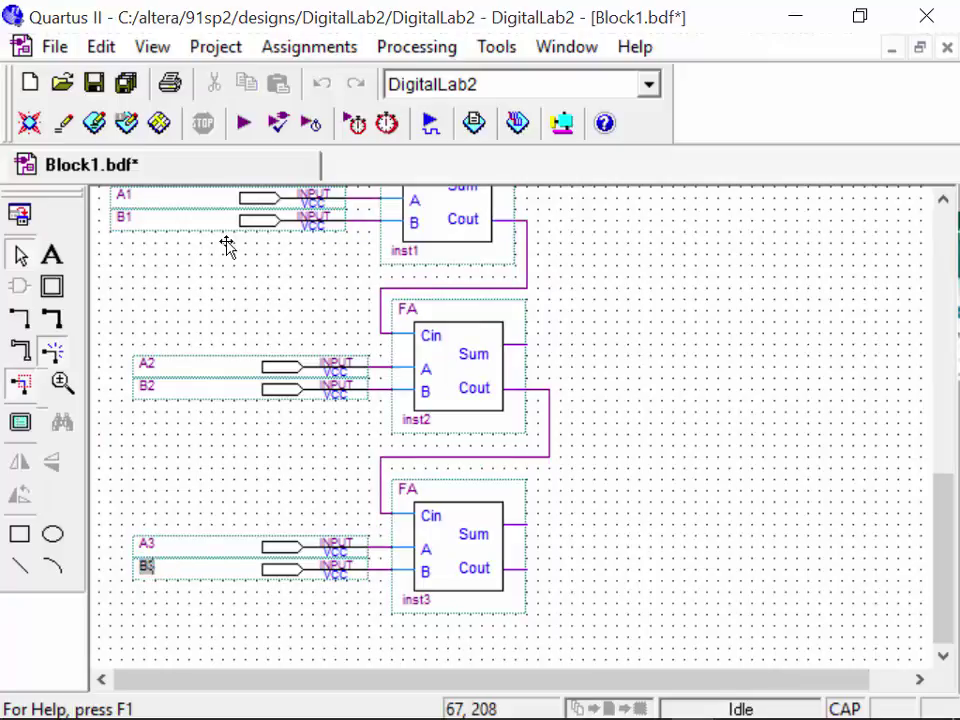
type("3")
key("Return")
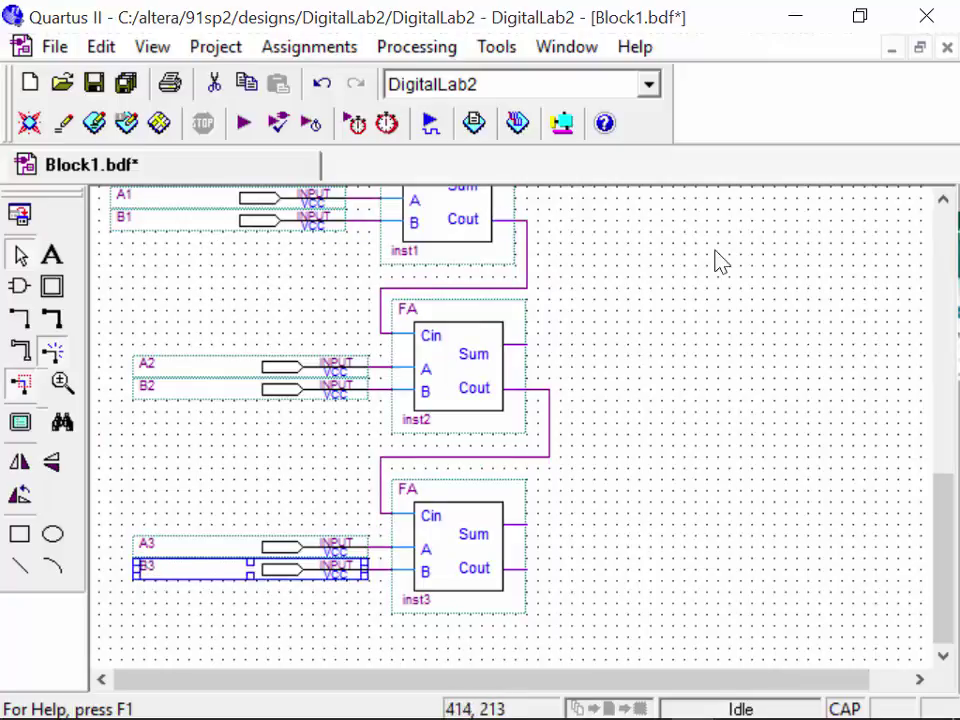
left_click(800, 325)
Insert output pin symbols in repeat-insert mode, placing one beside the half adder's Sum output and one beside inst1's Sum output
scroll(800, 325, "up", 3)
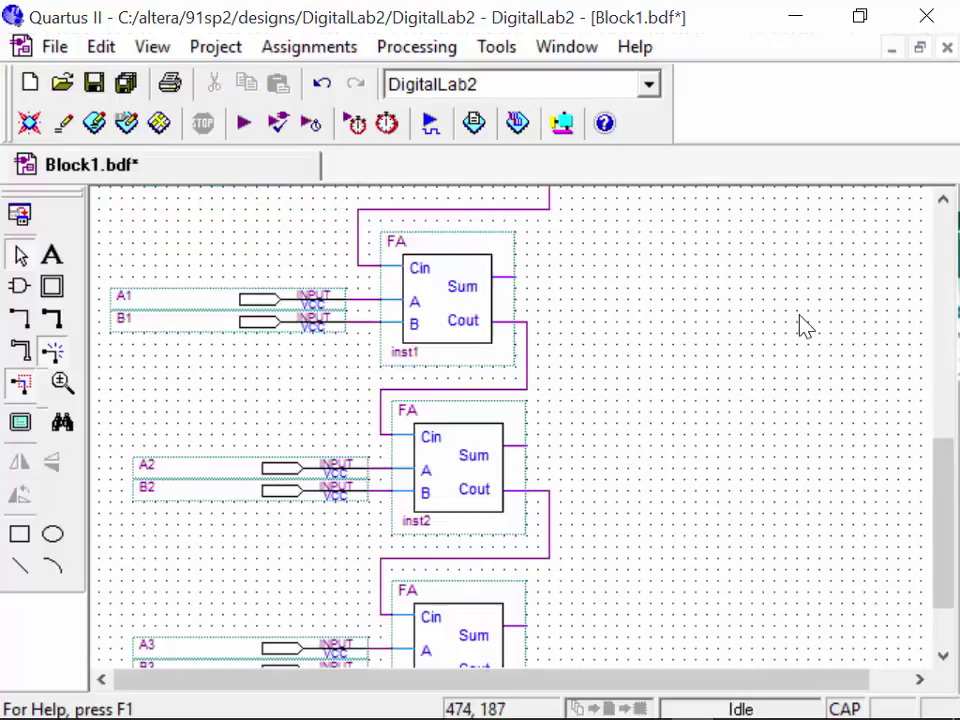
scroll(805, 325, "up", 6)
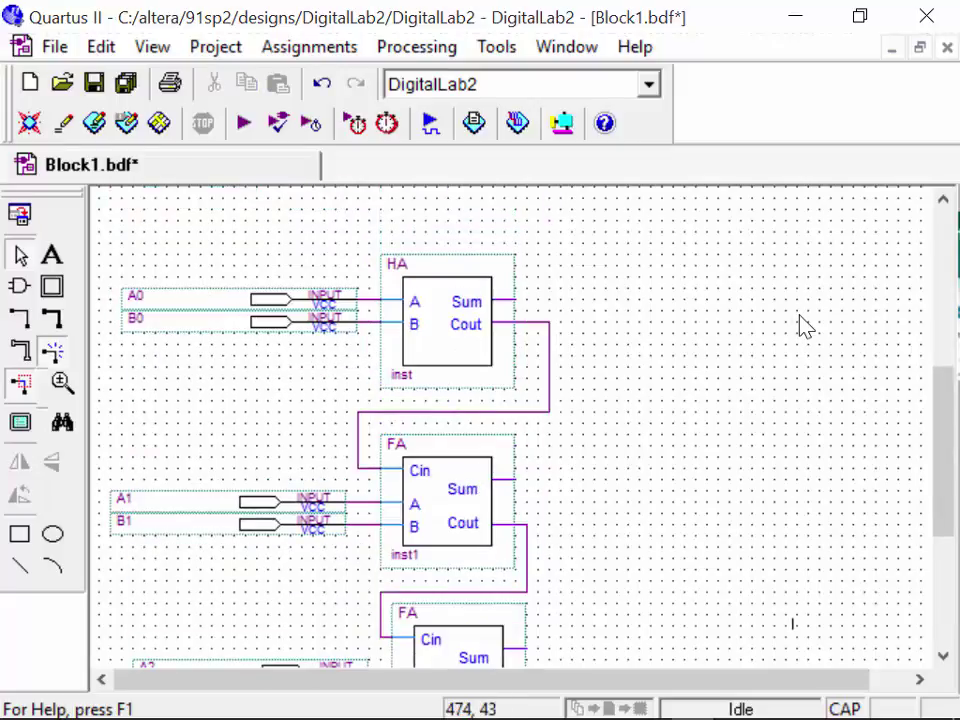
double_click(722, 302)
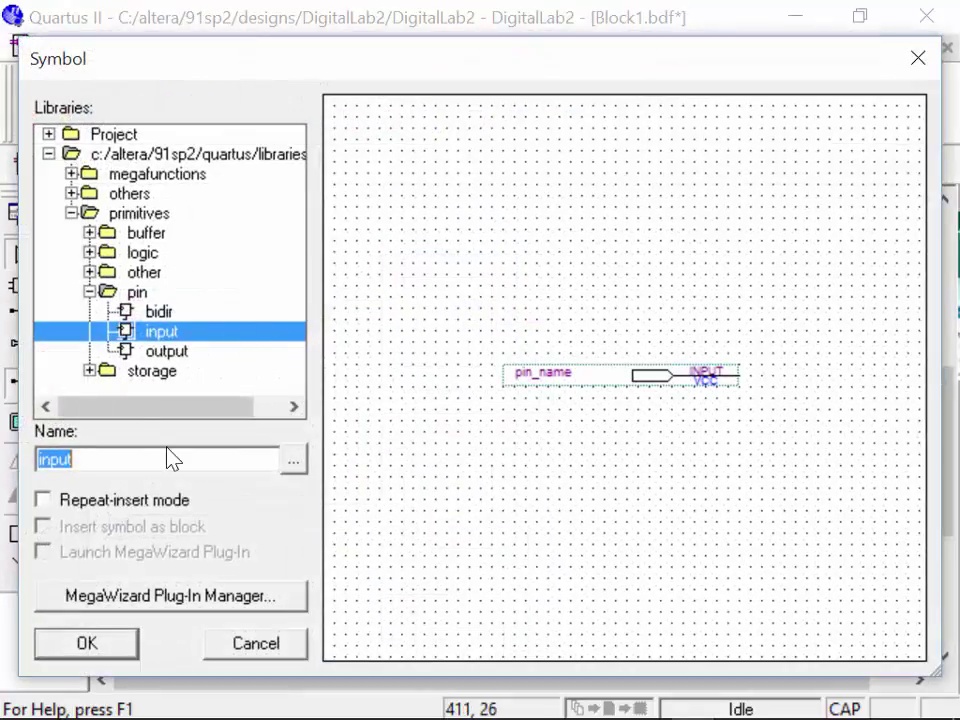
type("0")
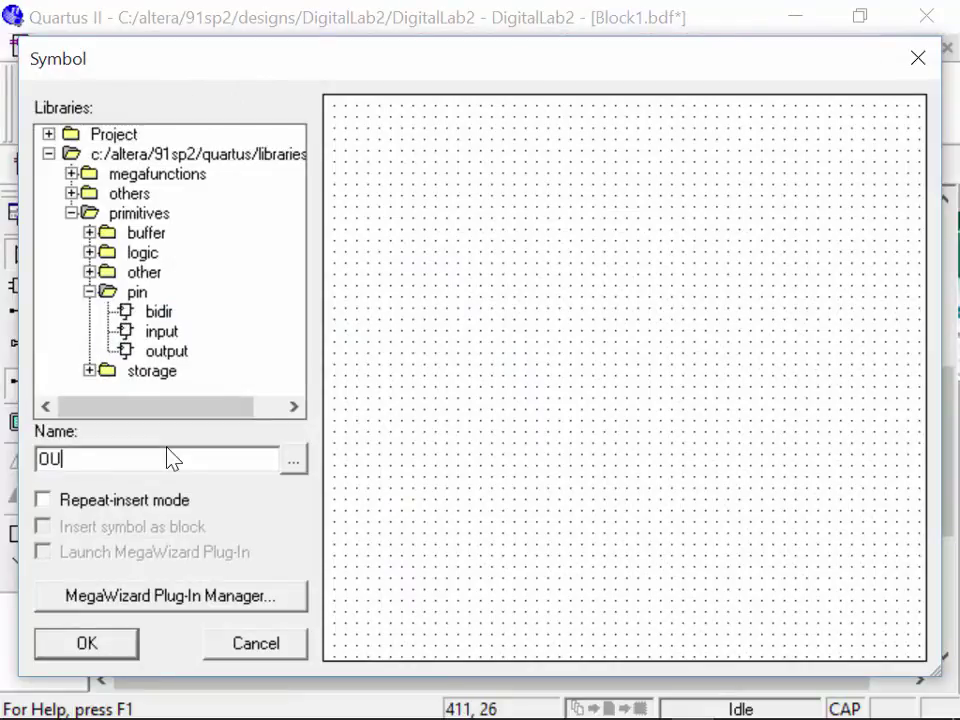
type("UTPUT")
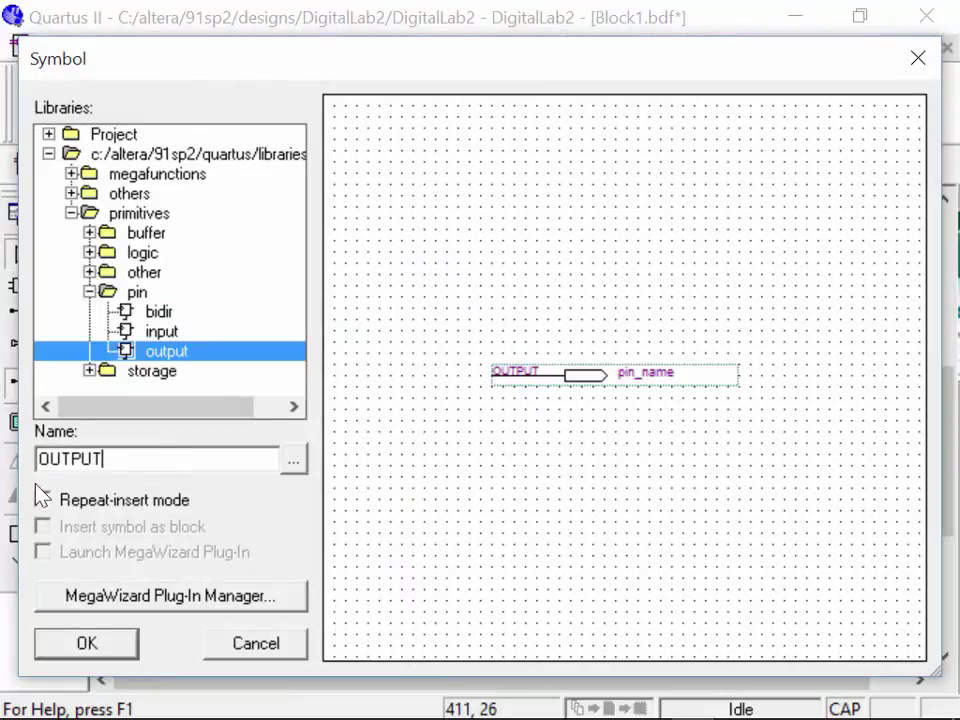
left_click(84, 501)
left_click(104, 645)
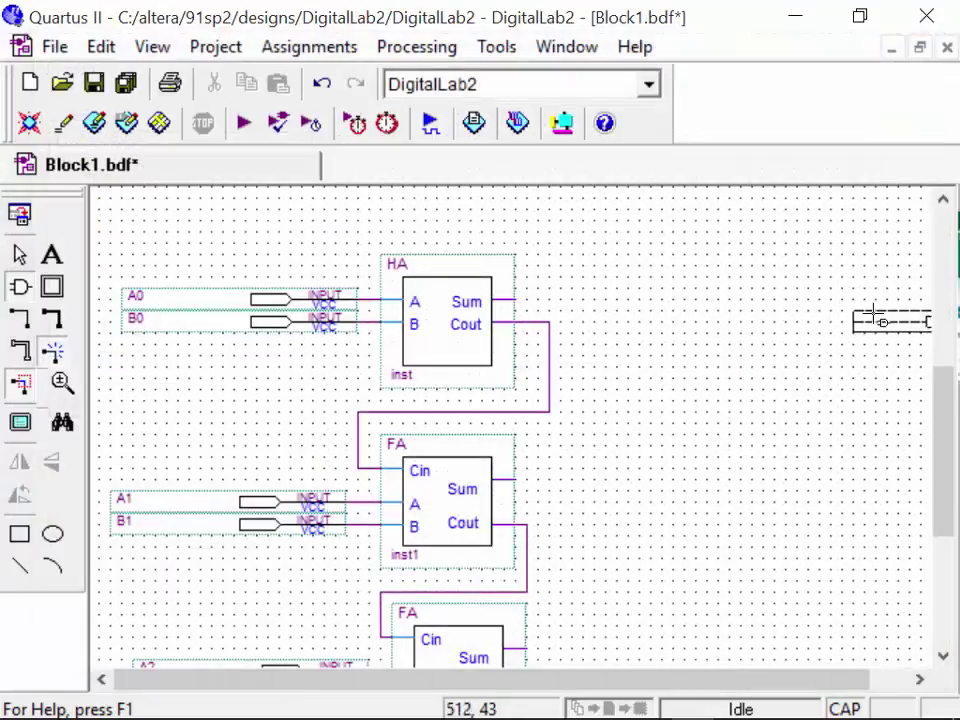
left_click(575, 298)
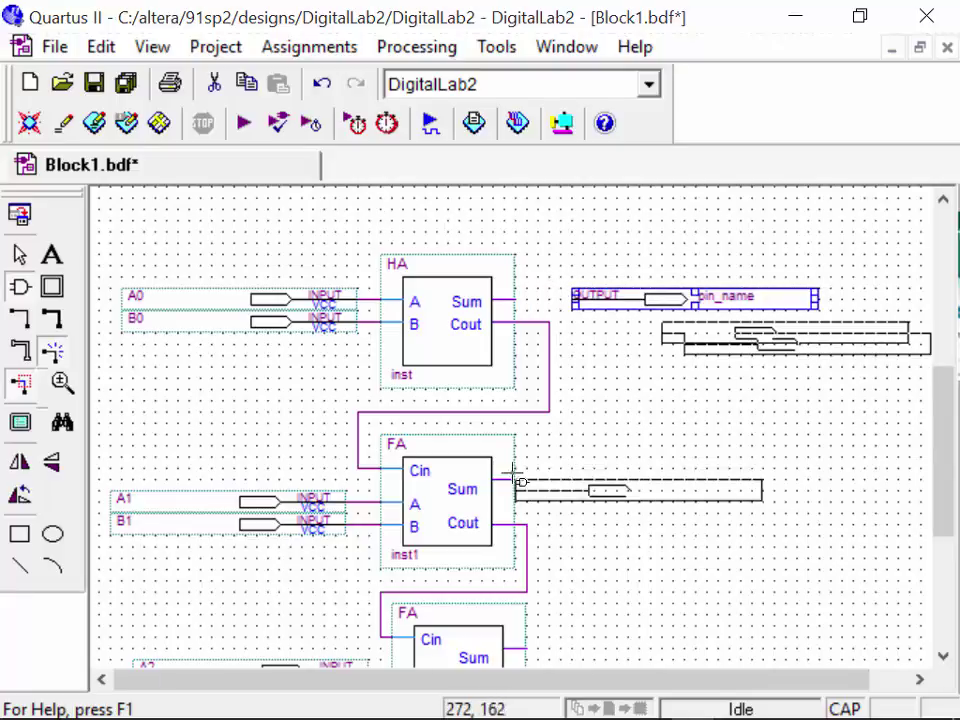
left_click(575, 478)
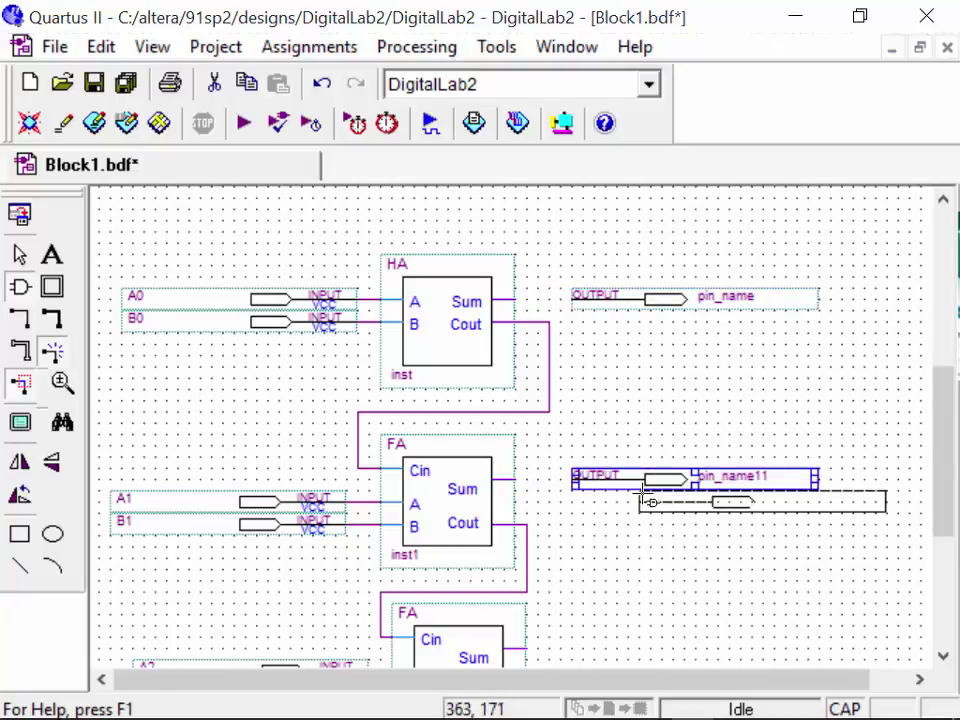
Place output pins beside the Sum output of inst2 and beside the Sum and Cout outputs of inst3, ending the insertion
scroll(660, 510, "down", 3)
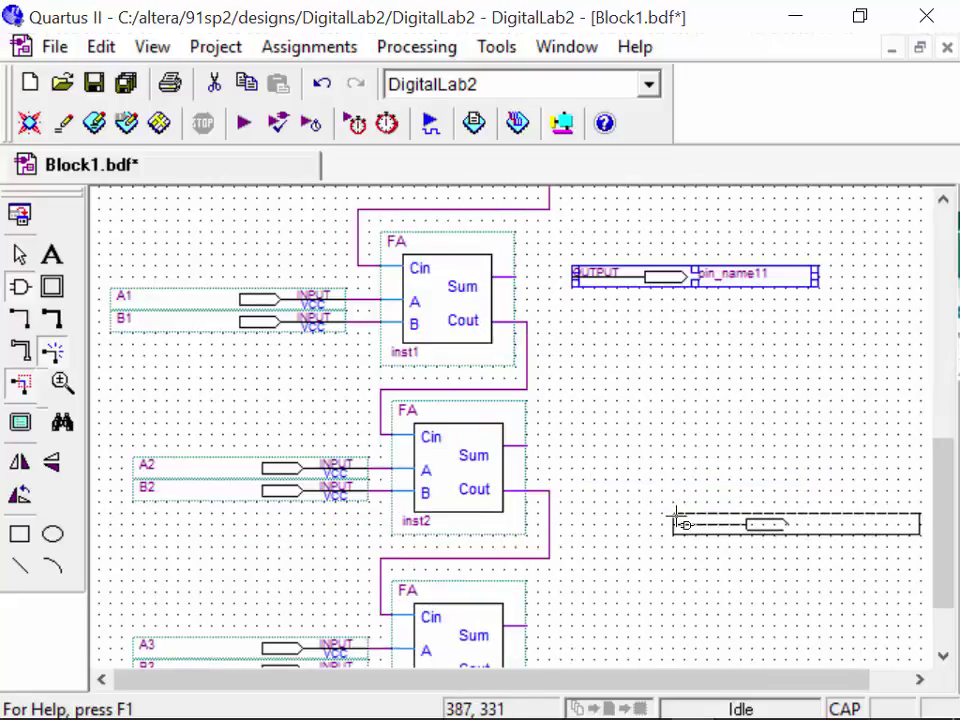
left_click(558, 433)
scroll(597, 610, "down", 2)
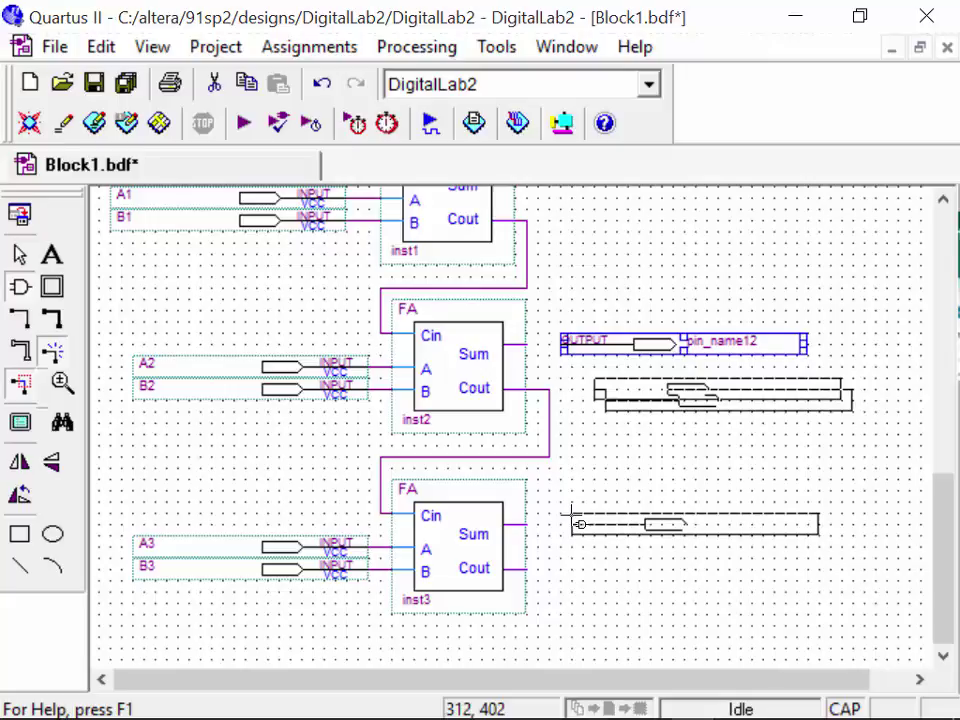
left_click(574, 520)
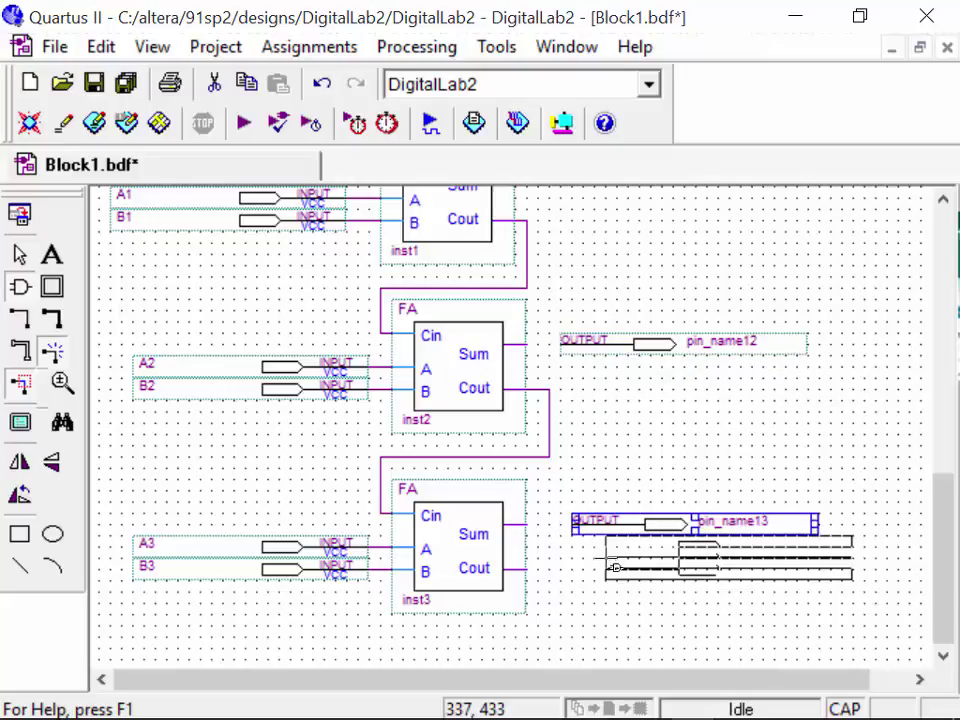
left_click(566, 568)
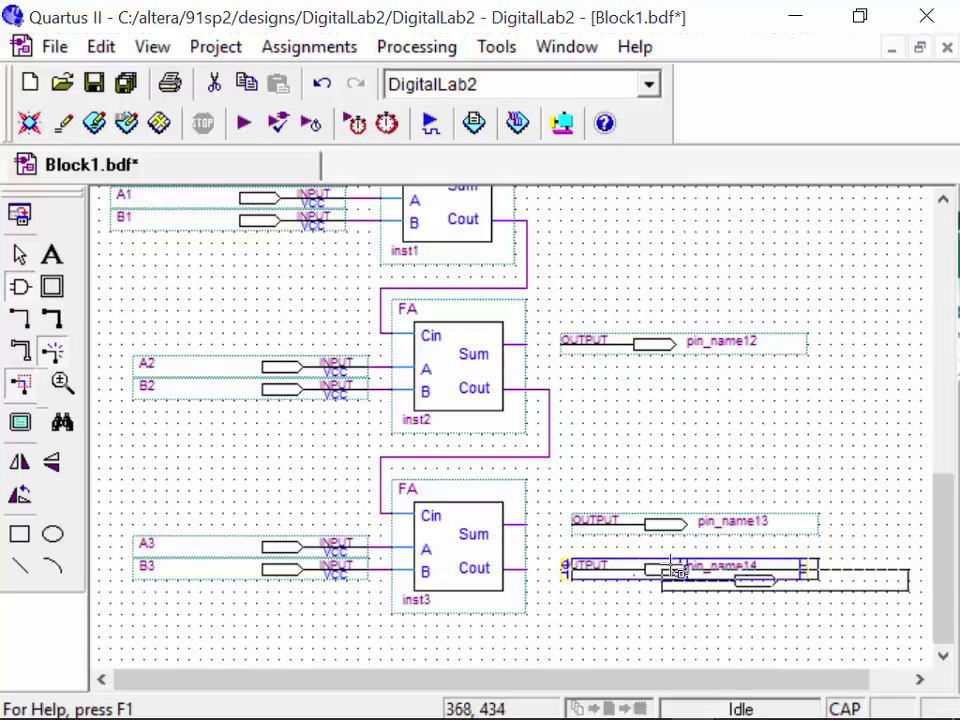
key("Escape")
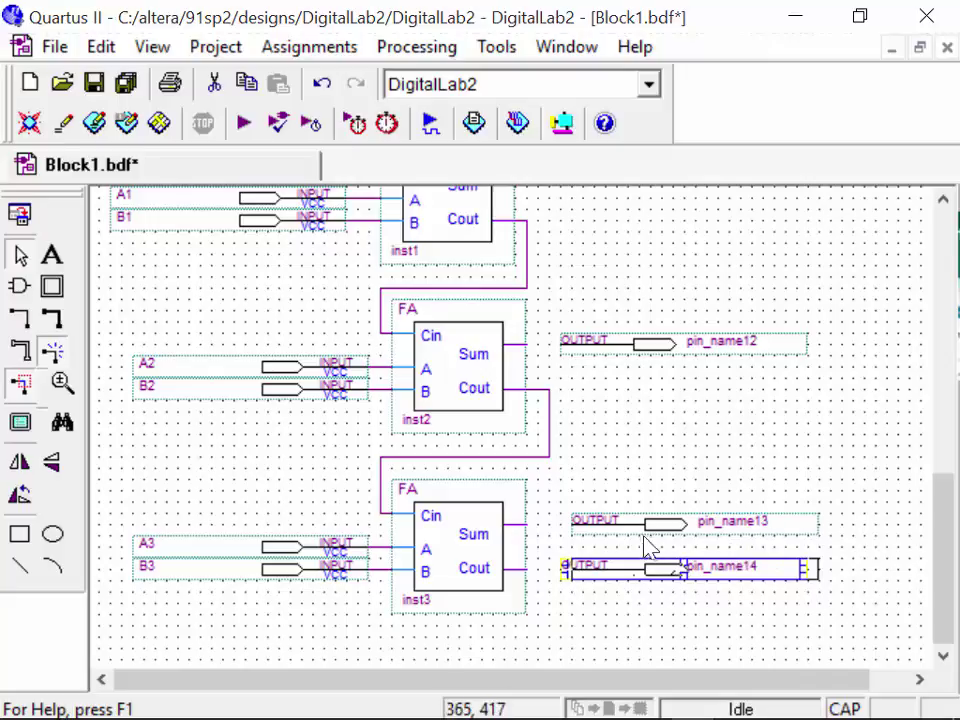
Wire the output pins beside inst3 to its Sum and Cout outputs and the one beside inst2 to its Sum output
mouse_move(670, 522)
left_mouse_down()
mouse_move(619, 523)
mouse_move(681, 536)
mouse_move(672, 524)
left_mouse_up()
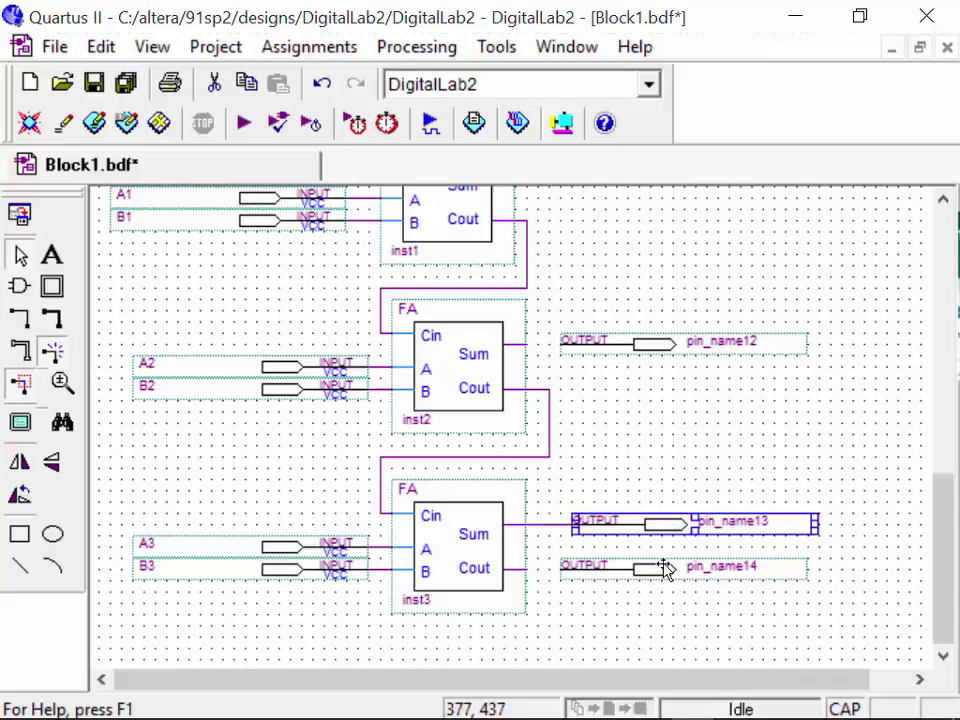
left_click_drag(654, 576, 677, 580)
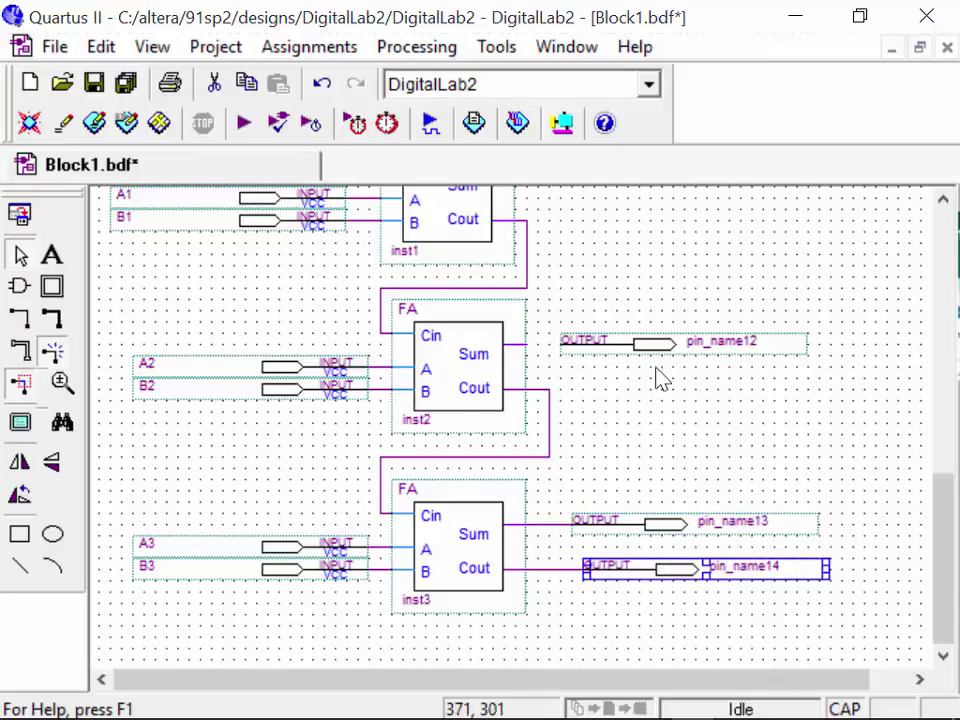
left_click_drag(679, 343, 646, 353)
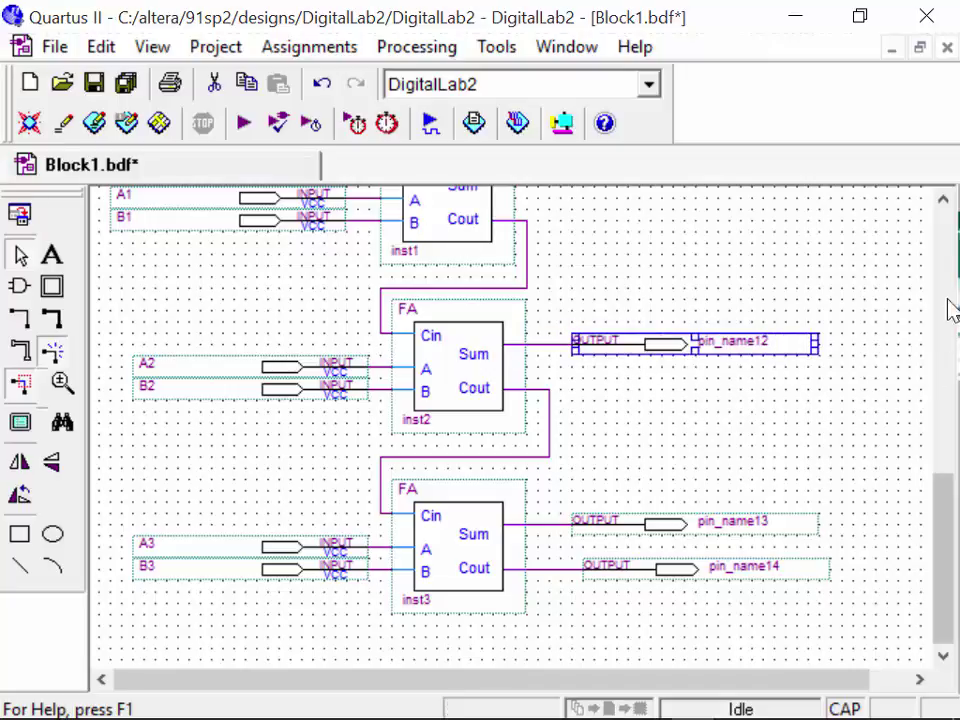
Wire the output pins beside full adder inst1 and the half adder to their respective Sum outputs
scroll(949, 306, "up", 3)
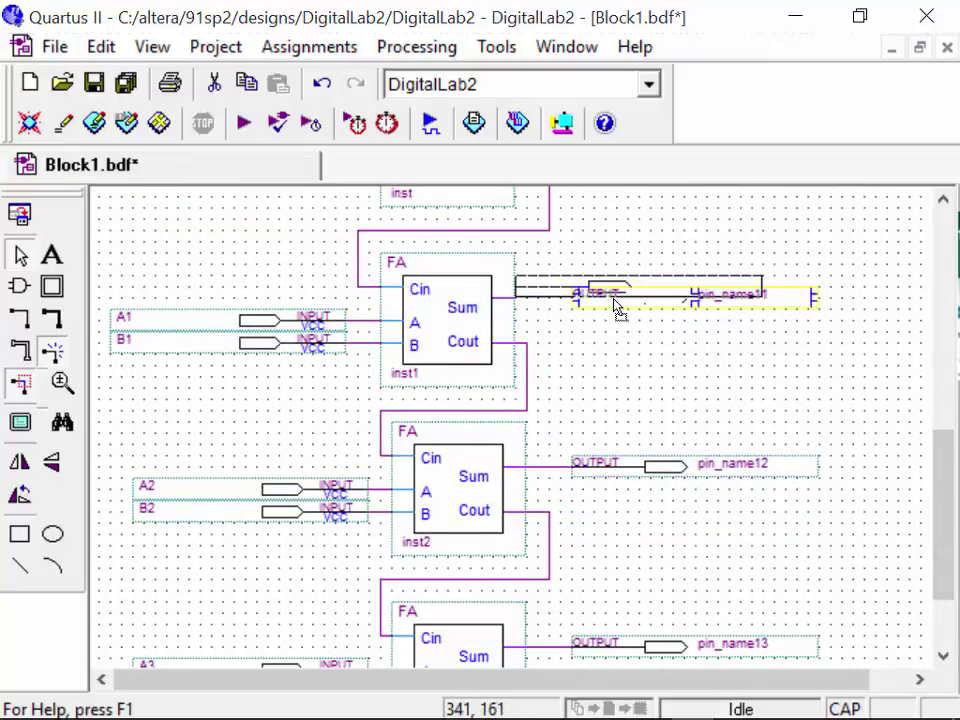
left_click_drag(617, 306, 644, 311)
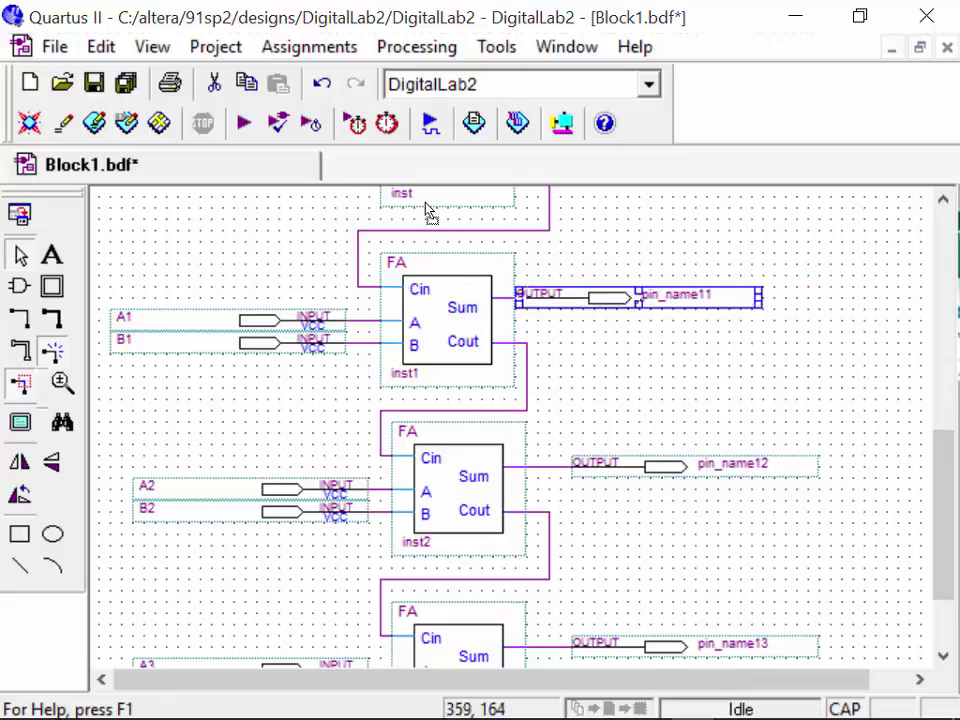
scroll(640, 145, "up", 4)
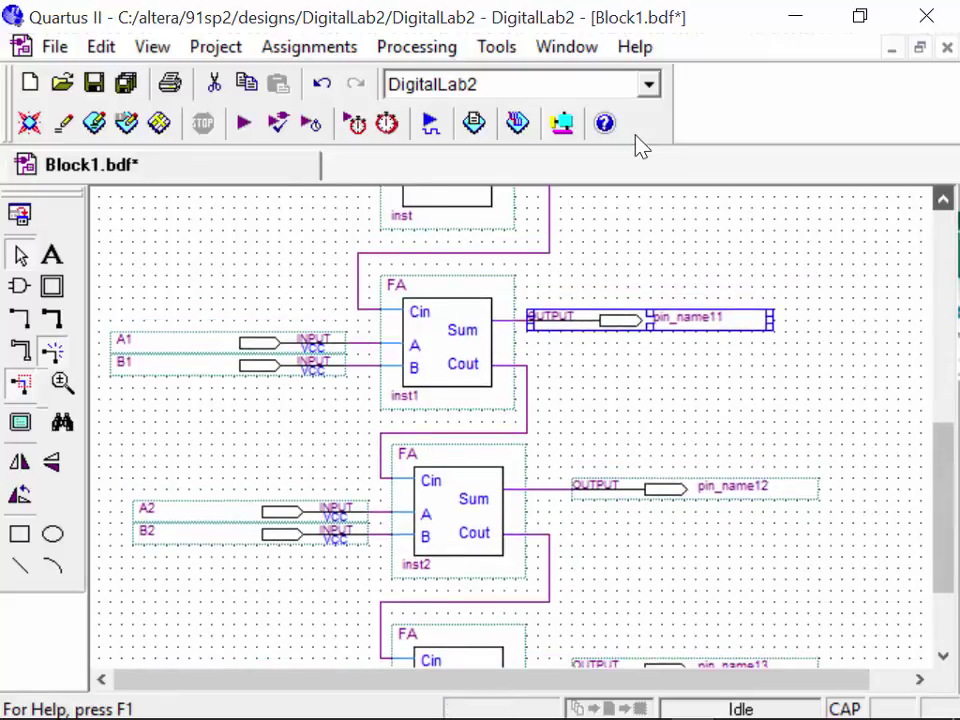
mouse_move(724, 266)
left_mouse_down()
mouse_move(658, 265)
mouse_move(707, 272)
left_mouse_up()
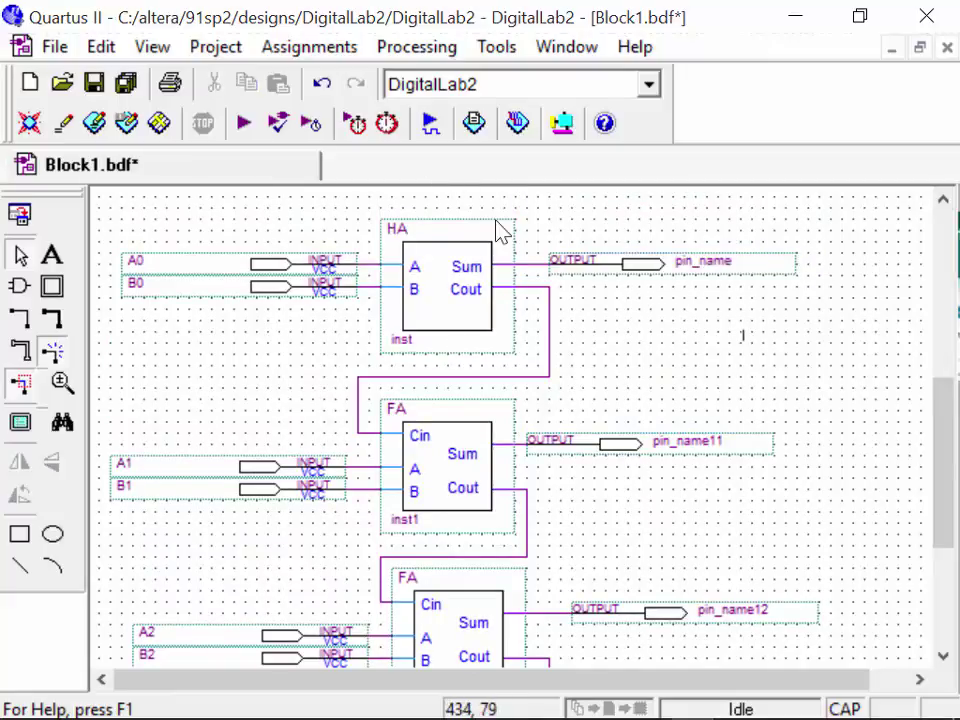
left_click(710, 272)
Rename the Sum output pins of the half adder, inst1 and inst2 as S0, S1 and S2 respectively
double_click(733, 257)
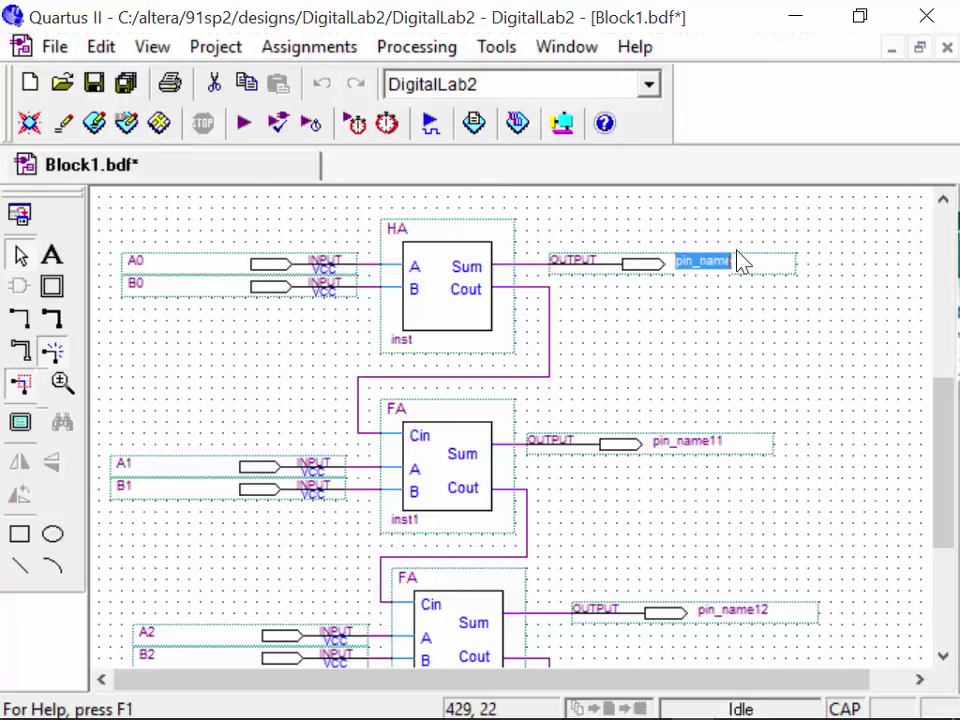
type("S")
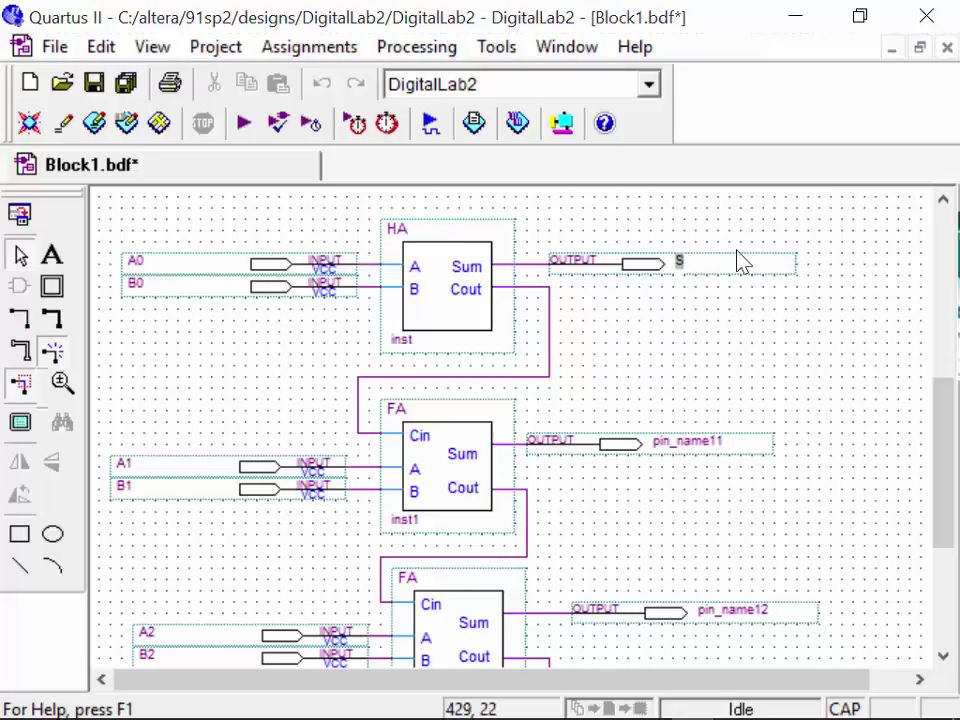
type("0")
key("Return")
type("S1")
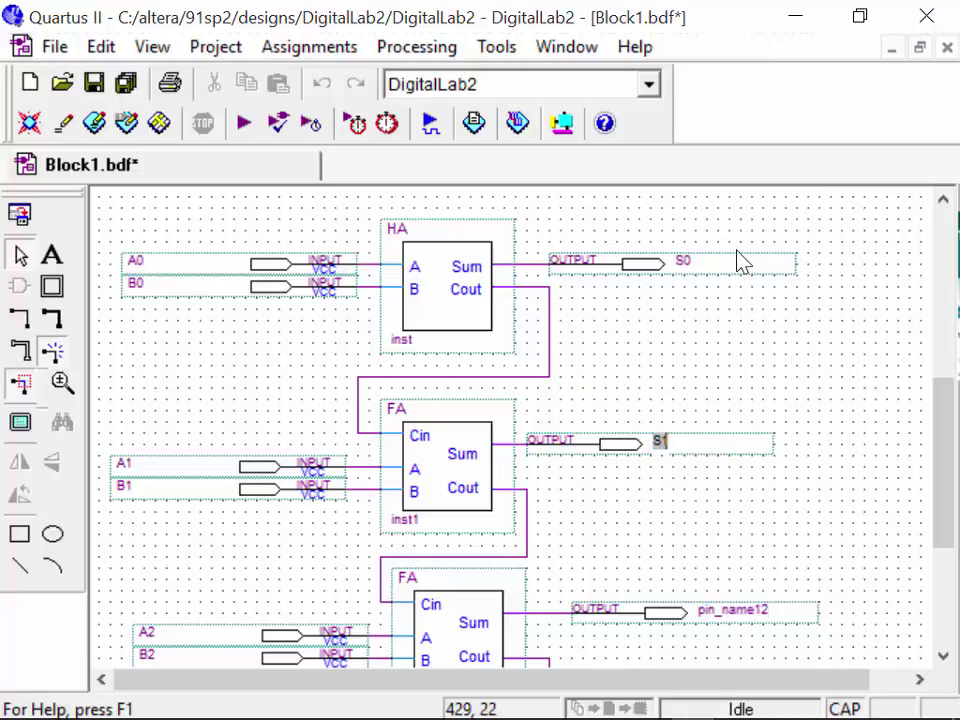
key("Return")
type("S2")
key("Return")
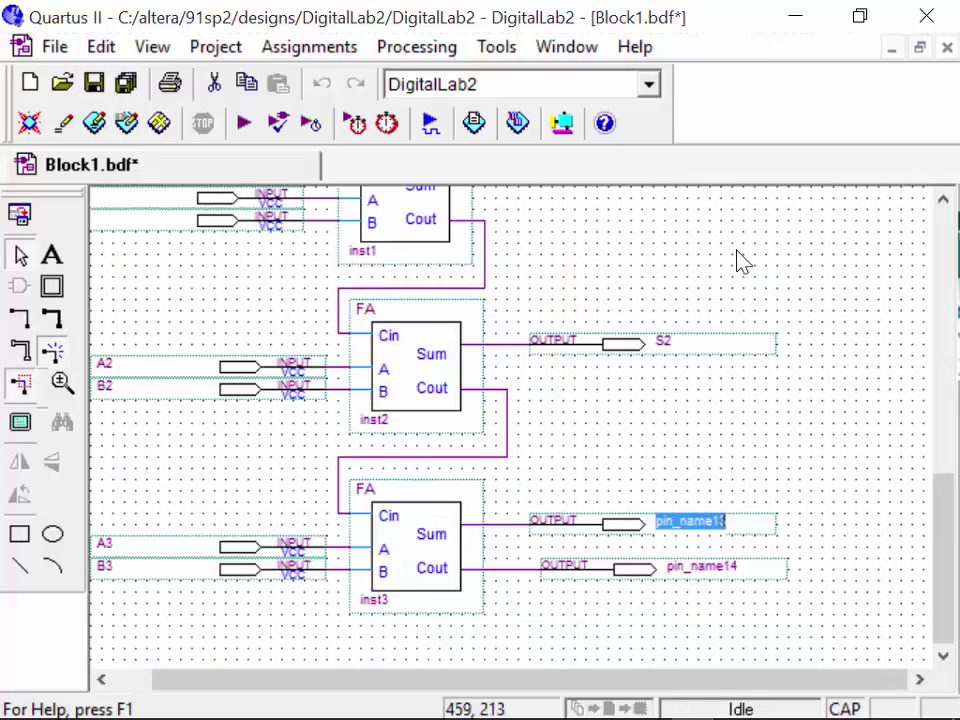
Rename the output pins of full adder inst3 as S3 for Sum and Cout for the carry output
type("S3")
key("Return")
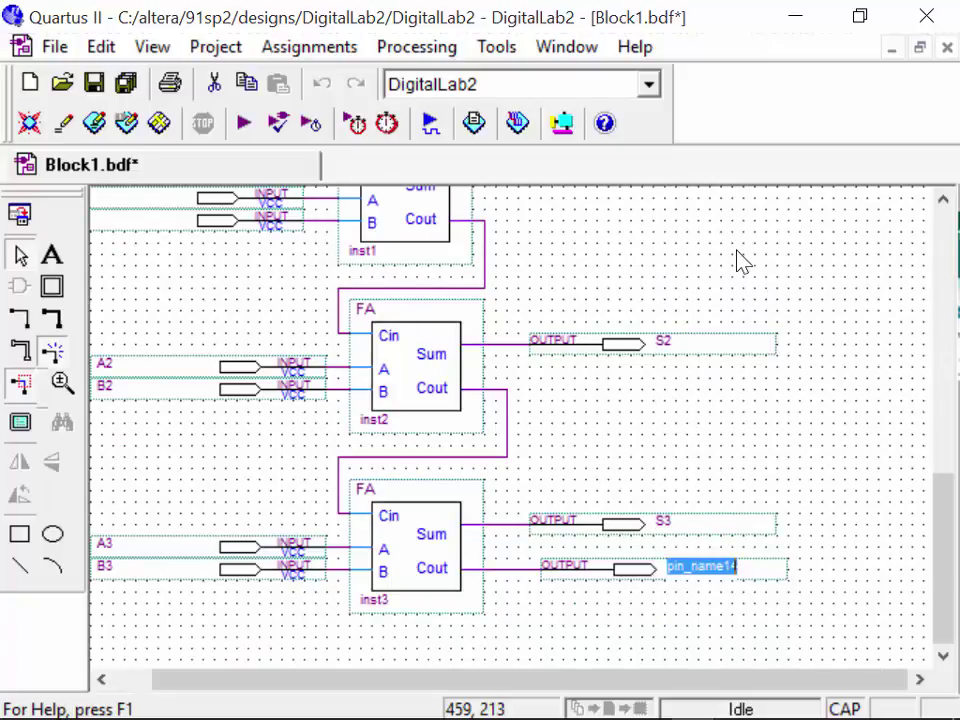
type("S")
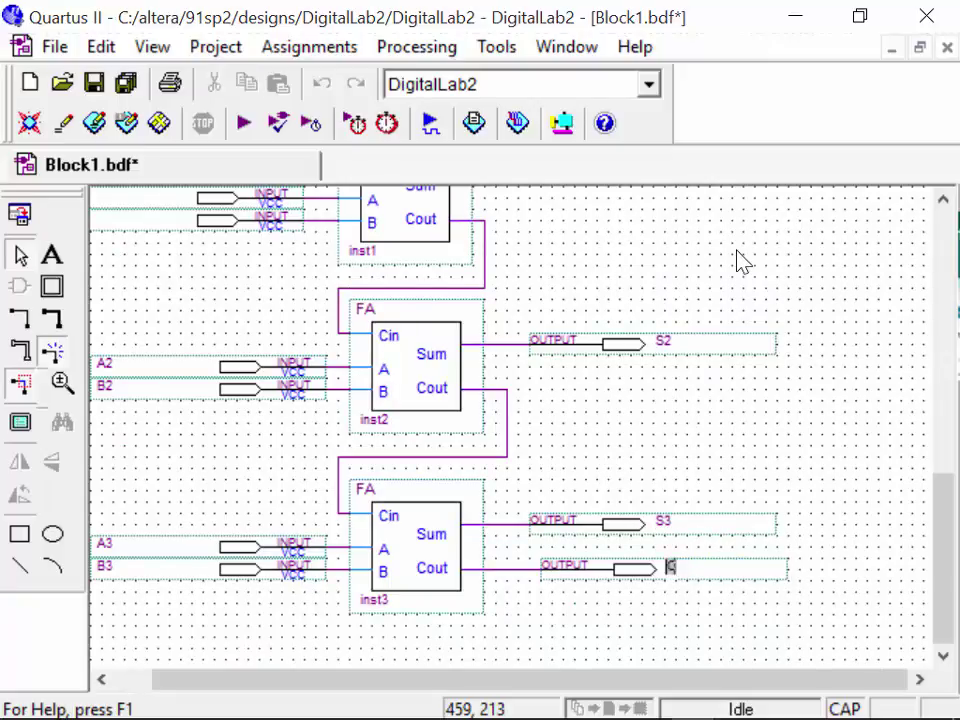
type("Cout")
key("Return")
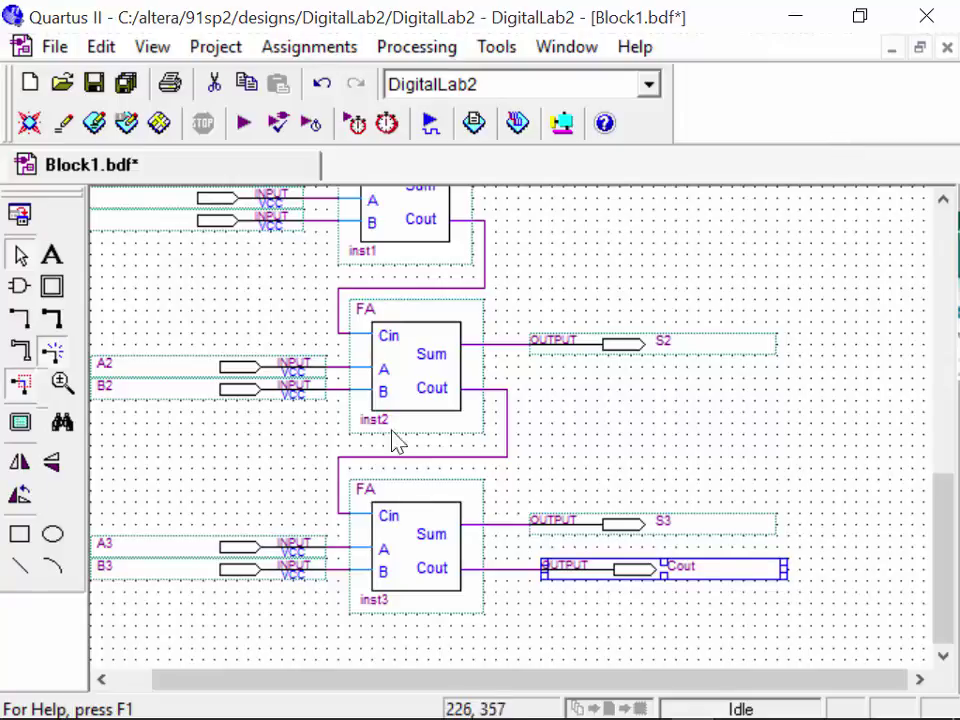
Save the schematic as the block diagram file DigitalLab2 in the DigitalLab2 folder, added to the current project
left_click(94, 86)
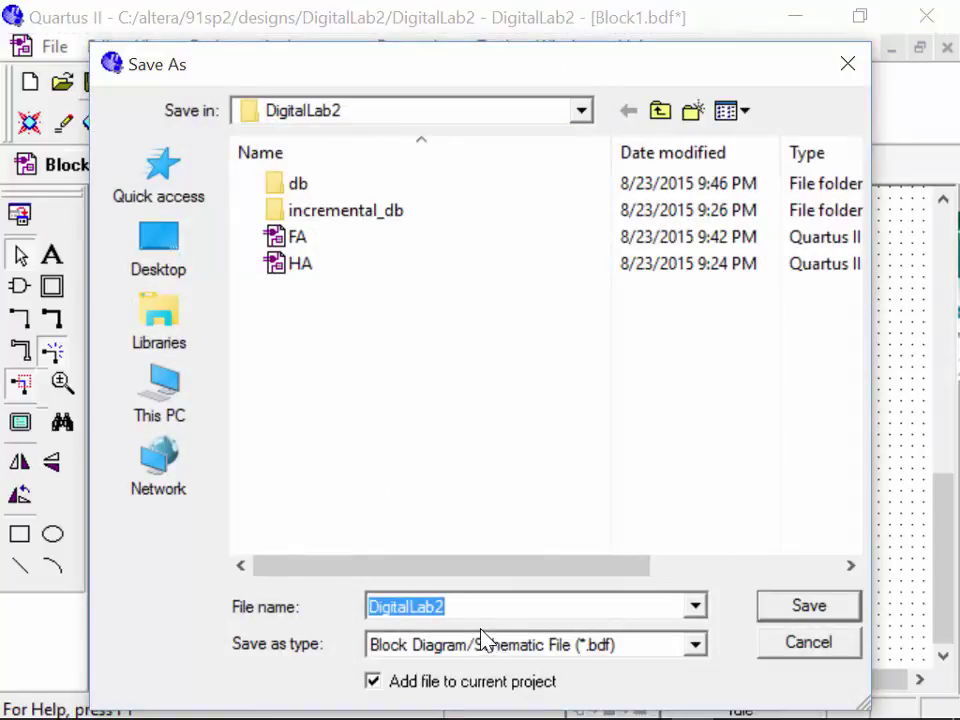
left_click(804, 608)
Set the saved adder schematic as the project's top-level entity and start compilation
left_click(222, 48)
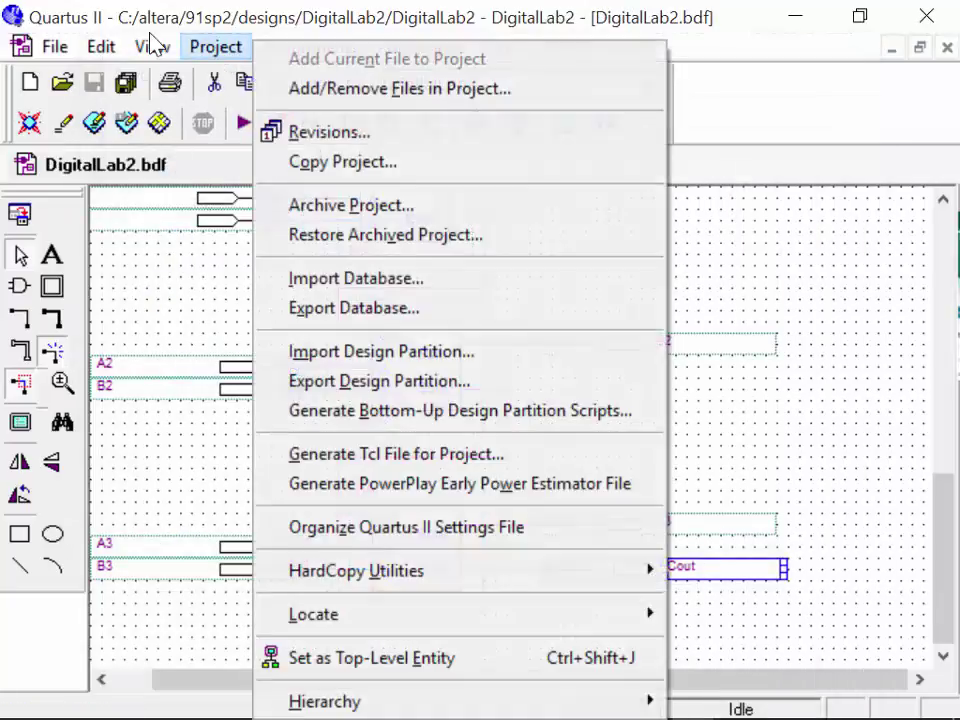
left_click(433, 657)
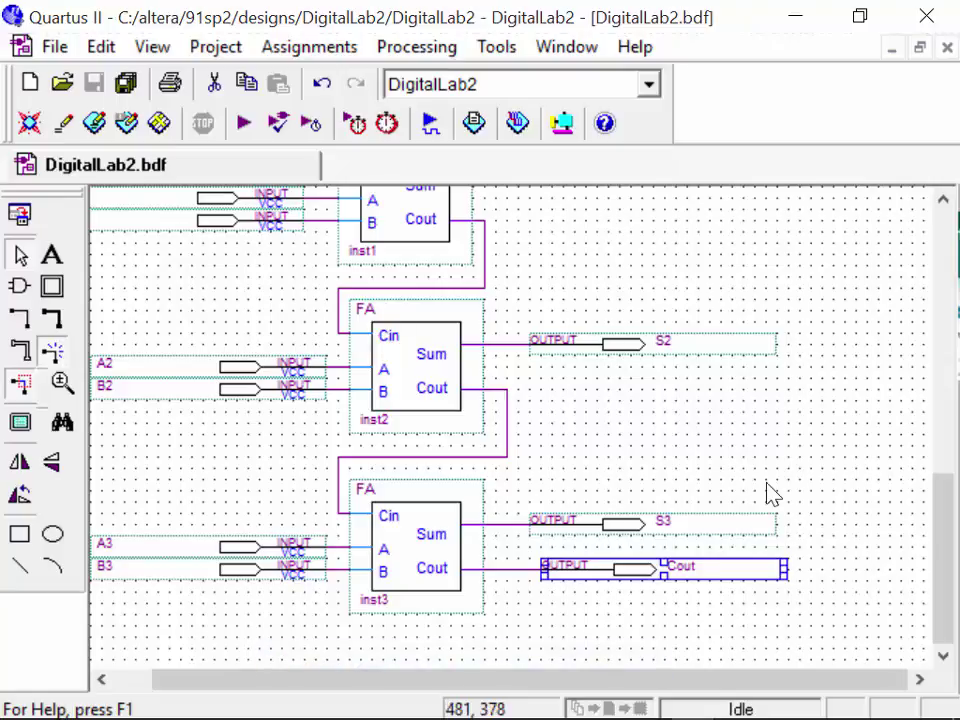
left_click(243, 122)
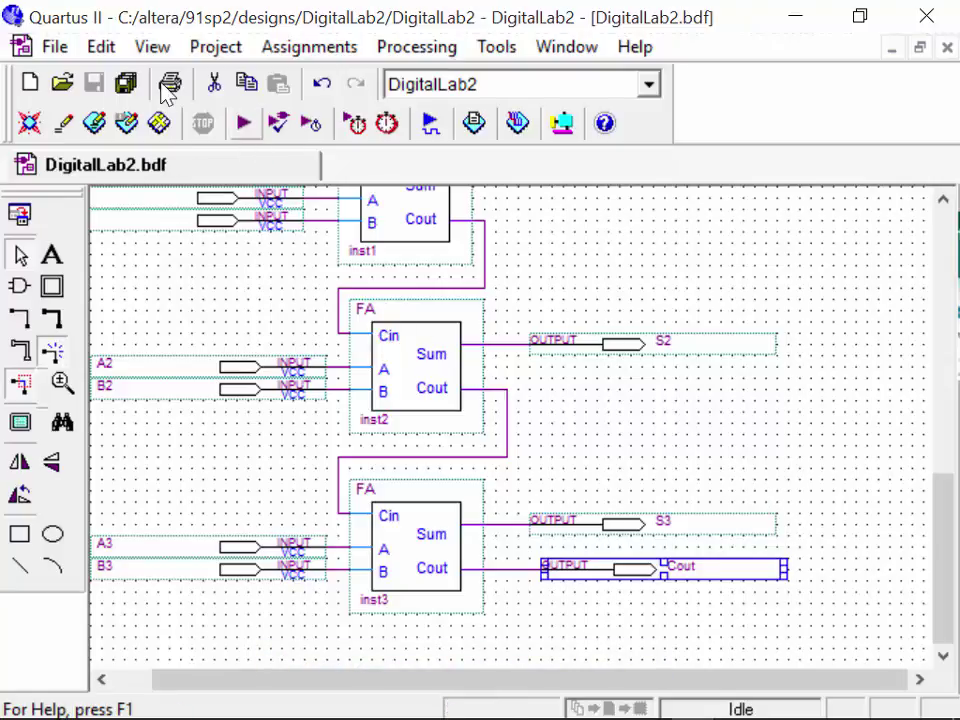
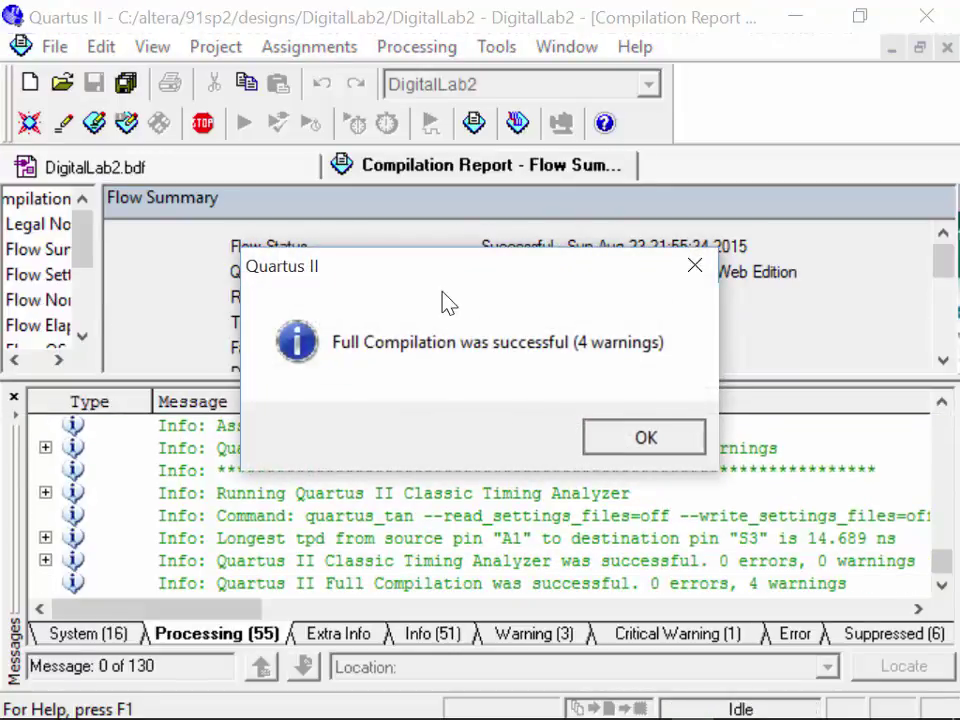
Dismiss the compilation result and close the Messages window so the compilation report has the full area
left_click(667, 446)
scroll(565, 464, "up", 15)
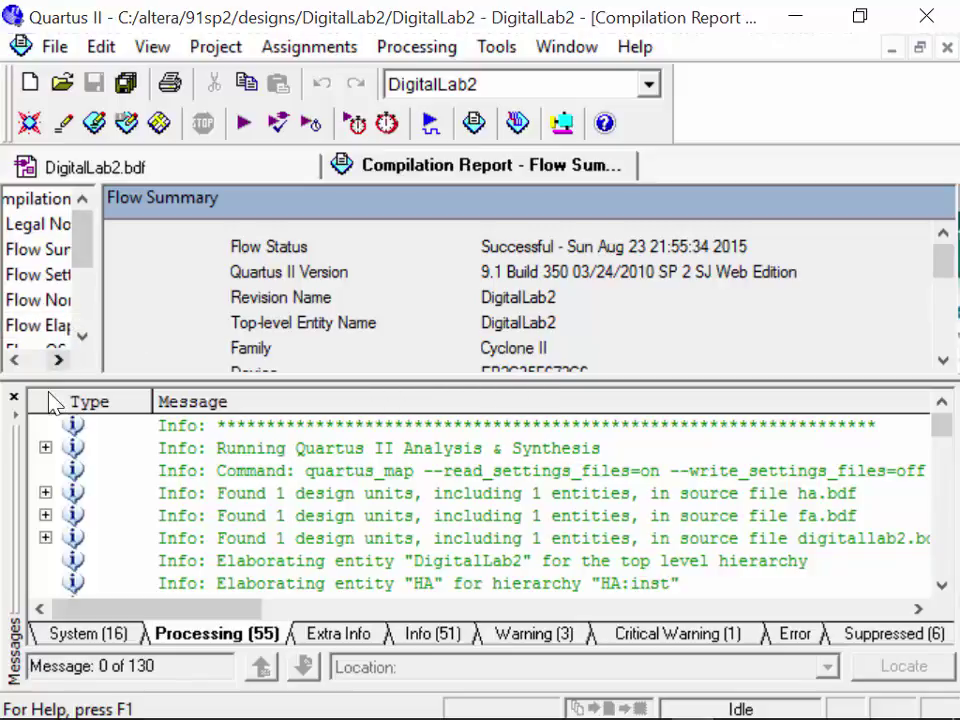
left_click(14, 398)
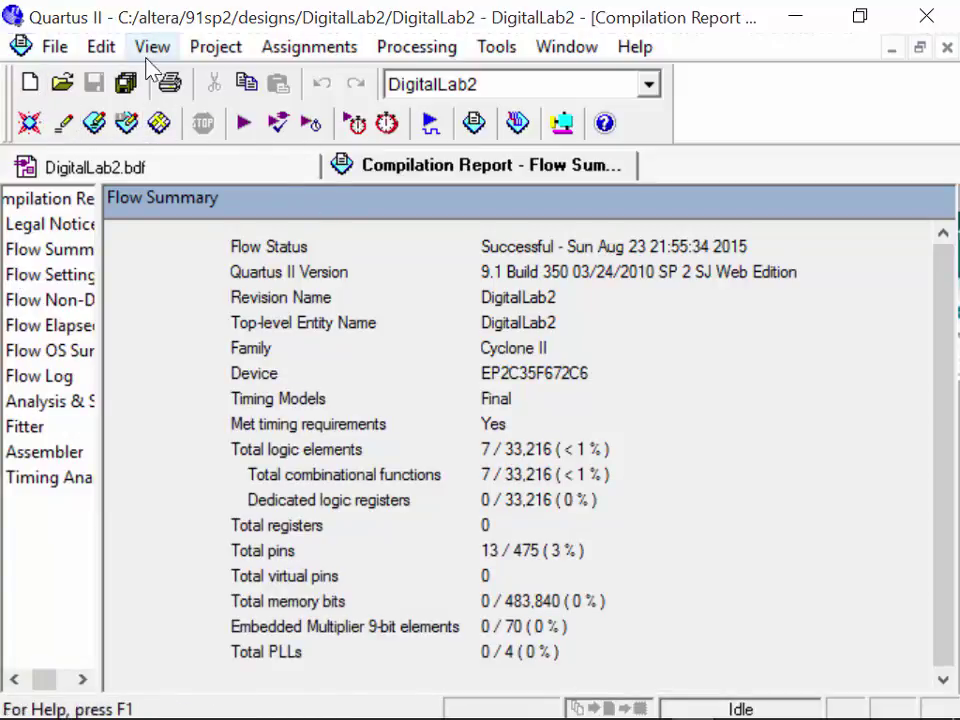
Open the existing waveform file DigitalLab2 from the DigitalLab2 folder, filtering for Waveform/Vector Files
left_click(66, 84)
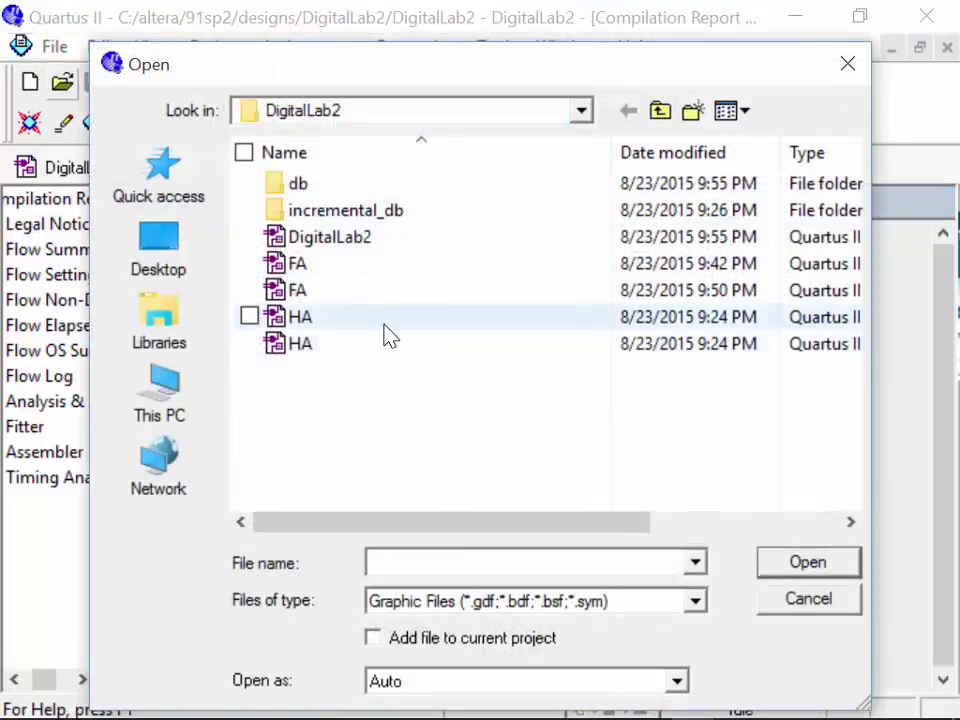
left_click(525, 601)
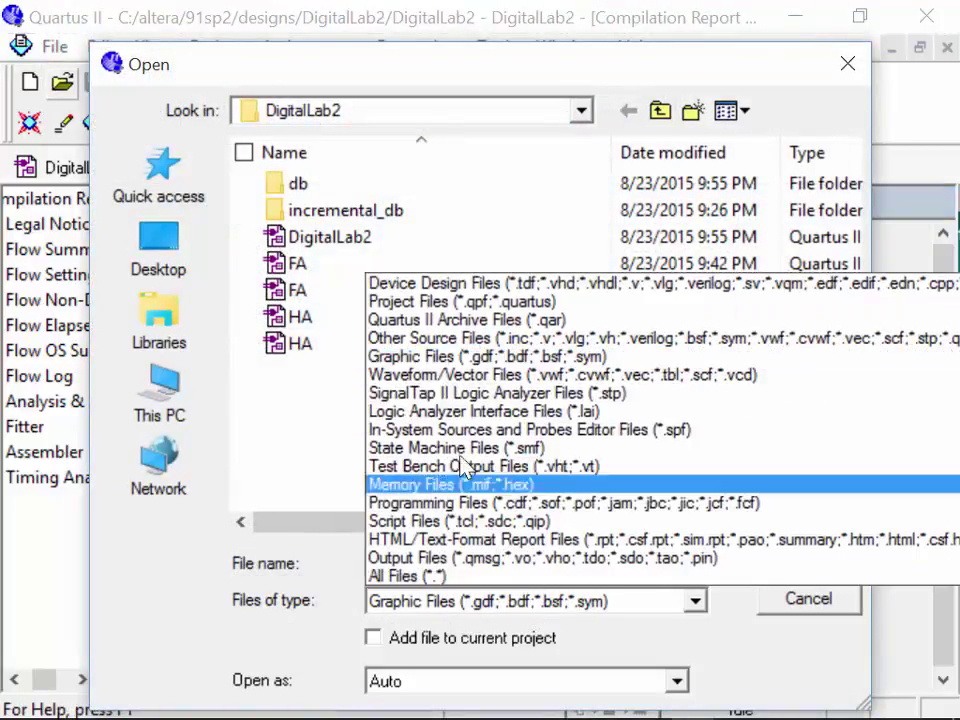
left_click(440, 374)
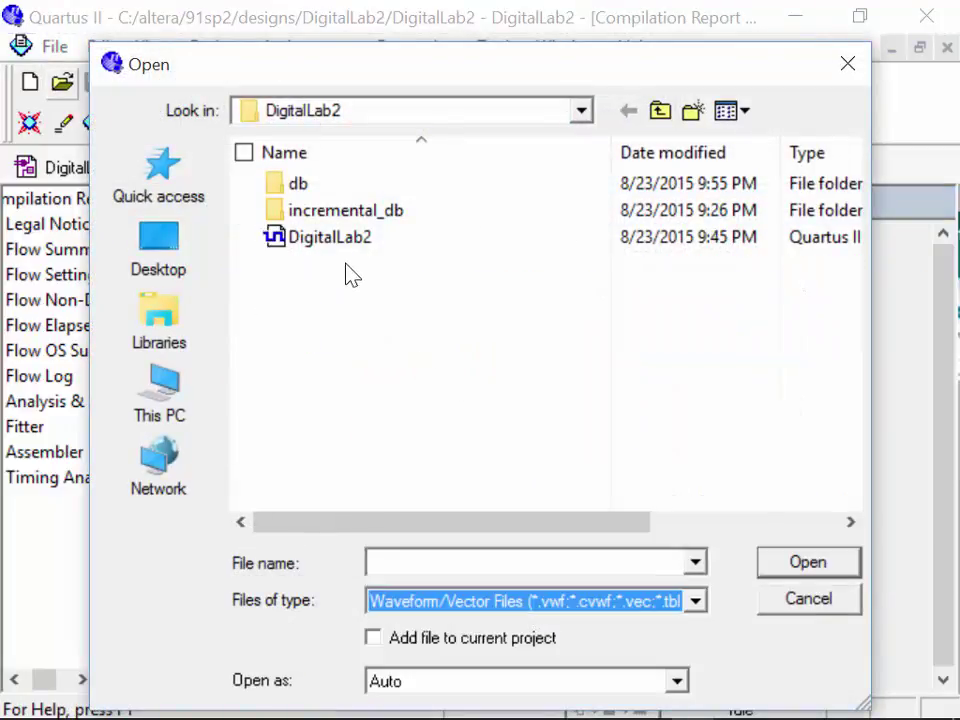
double_click(330, 236)
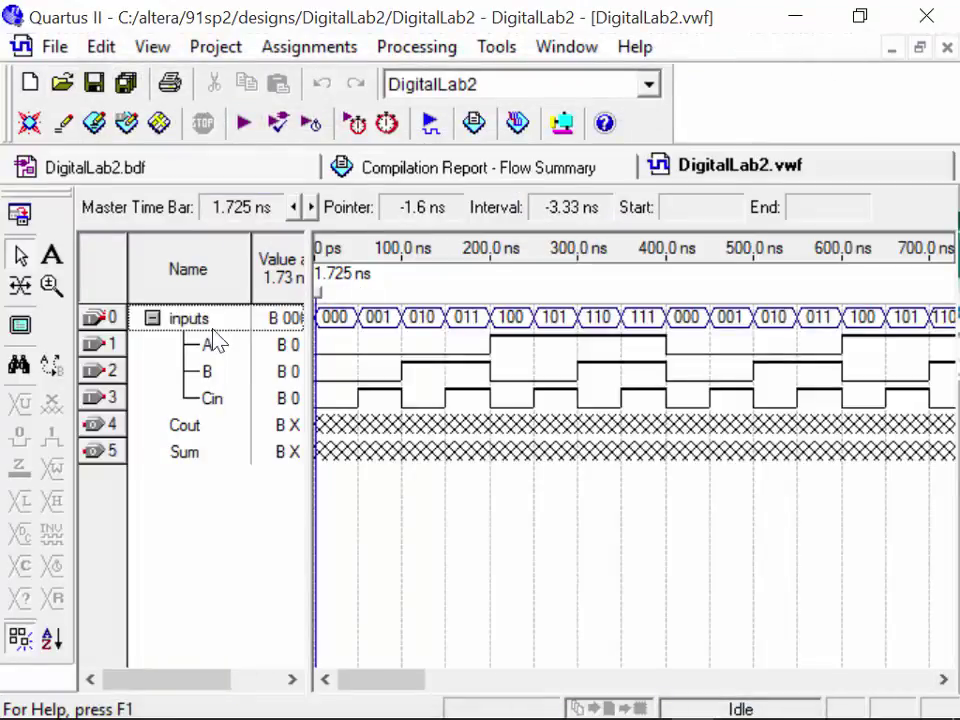
Delete all existing nodes from the waveform file, including the inputs group, Cout and Sum
left_click(208, 328)
left_click_drag(260, 470, 176, 316)
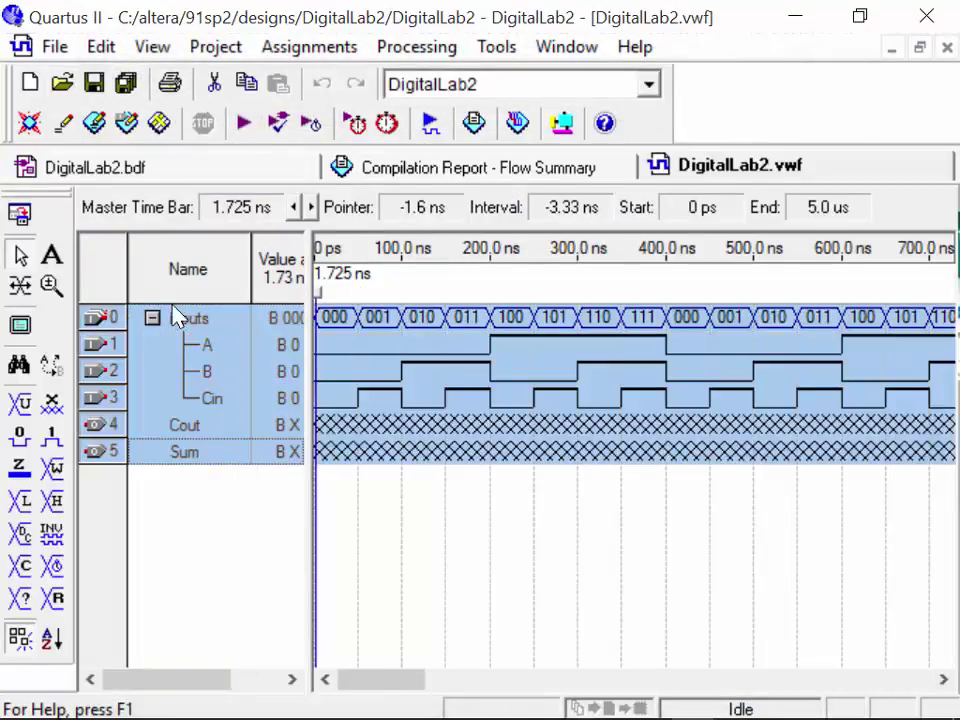
key("Delete")
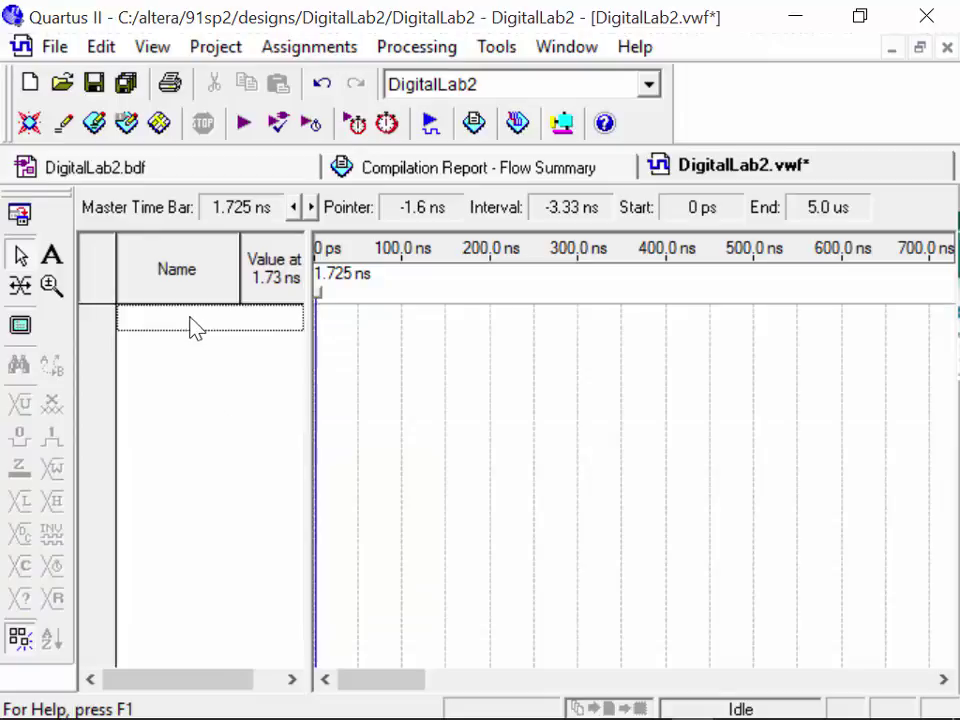
Insert all pins of the DigitalLab2 adder into the waveform file with the Node Finder, using the Pins: all filter
double_click(222, 330)
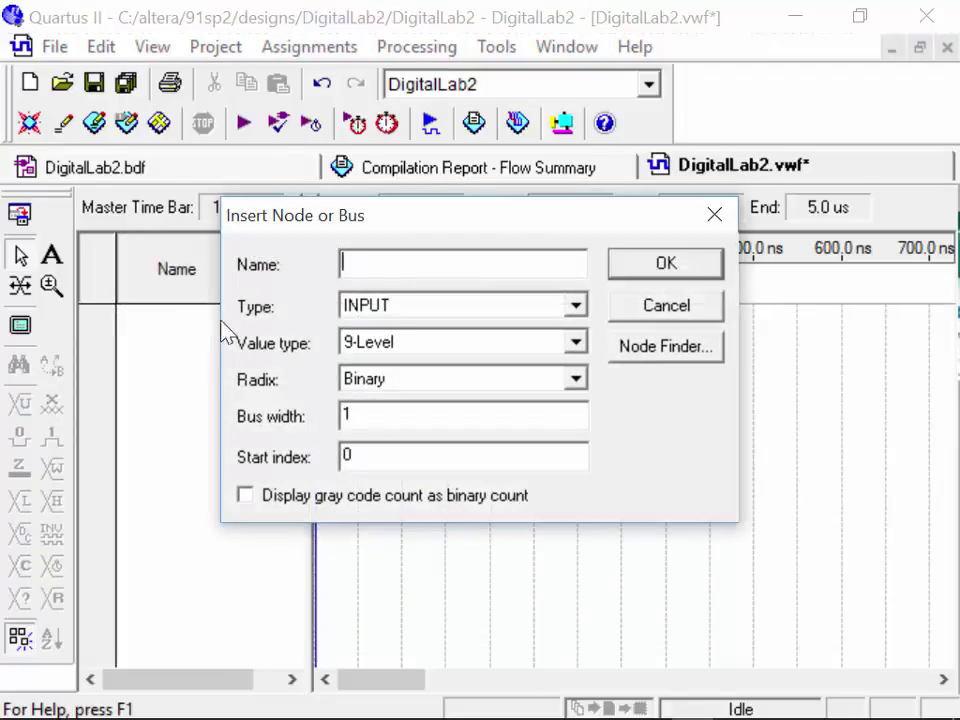
left_click(664, 350)
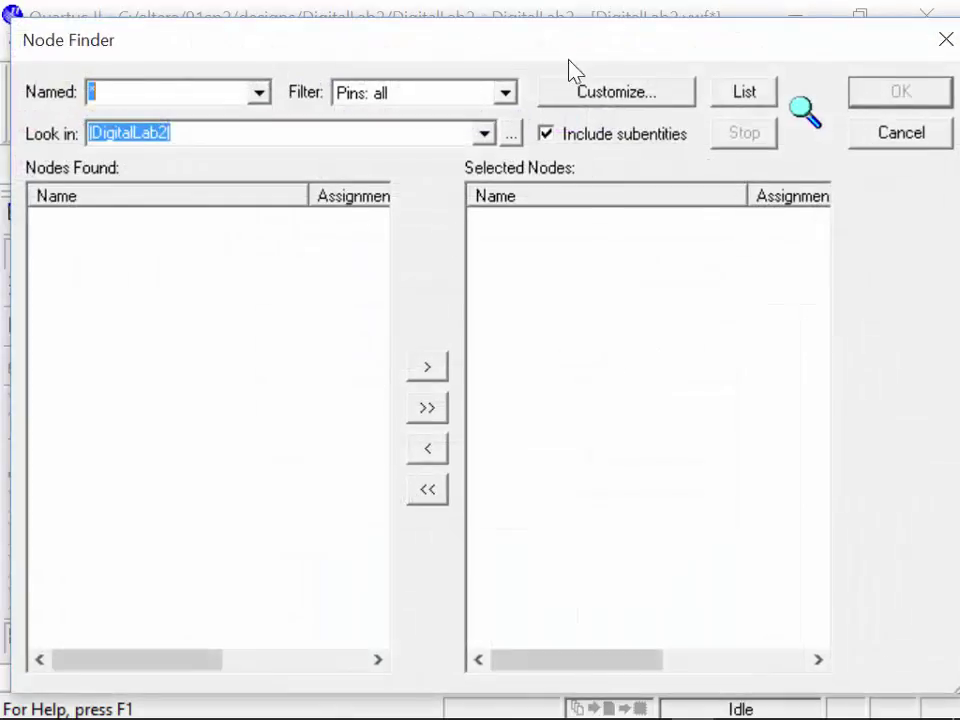
left_click(742, 96)
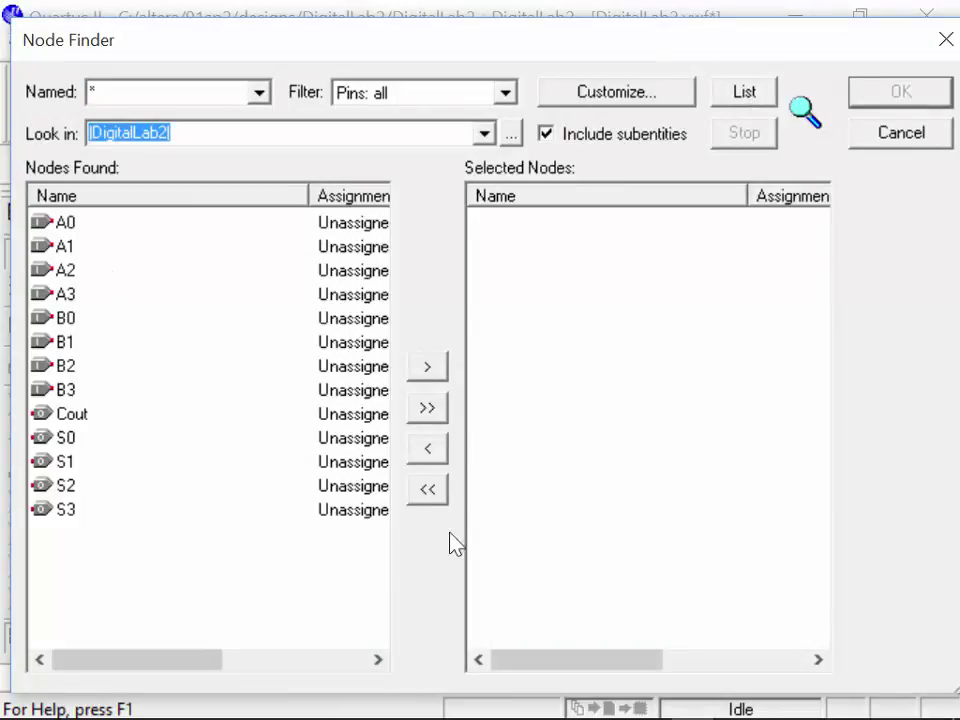
left_click(427, 408)
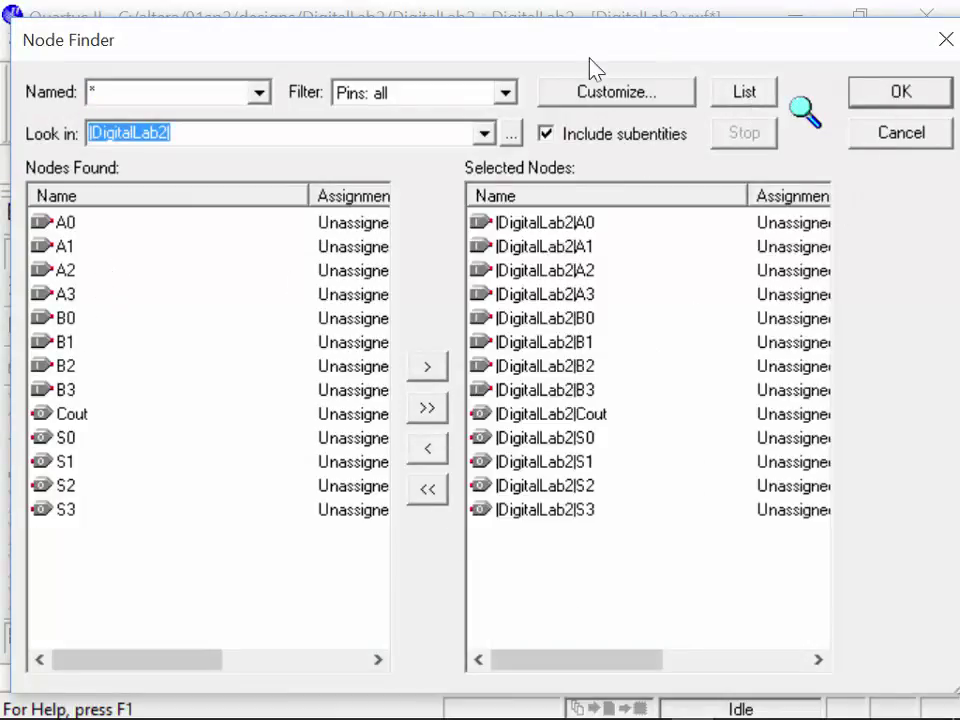
left_click(900, 91)
left_click(666, 264)
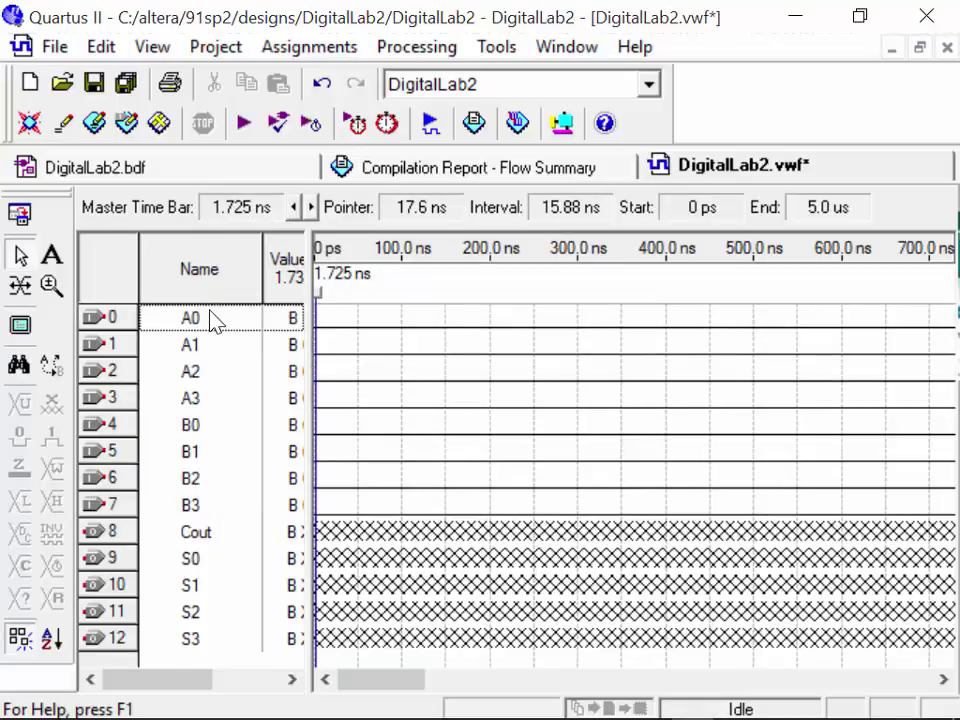
Group the input nodes A0 to A3 under the name A with binary radix
left_click_drag(205, 320, 208, 394)
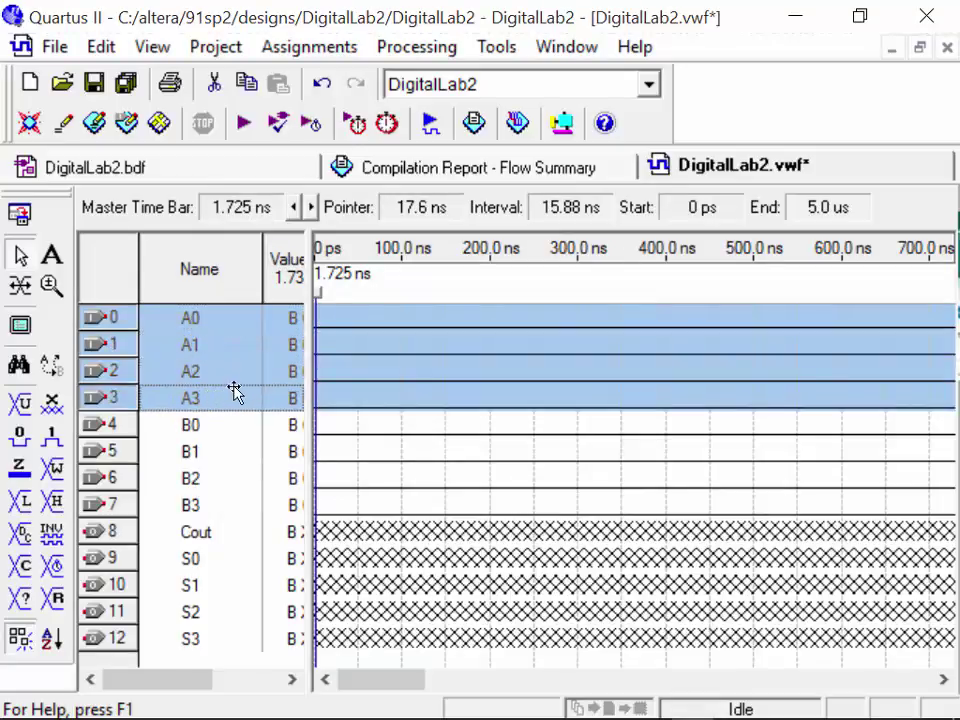
right_click(236, 392)
mouse_move(410, 475)
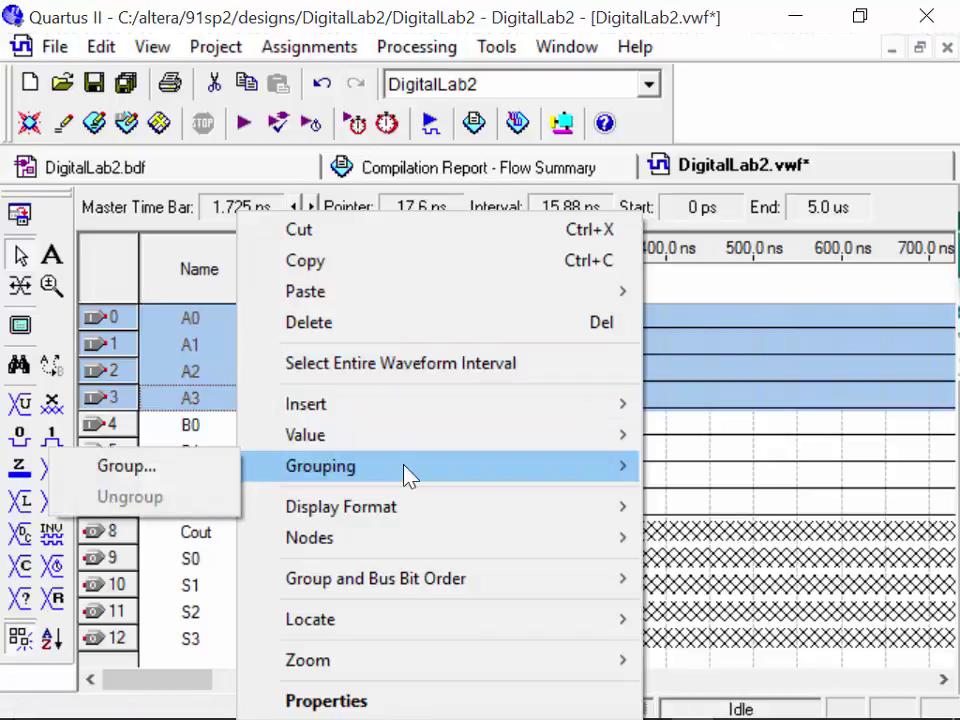
mouse_move(373, 580)
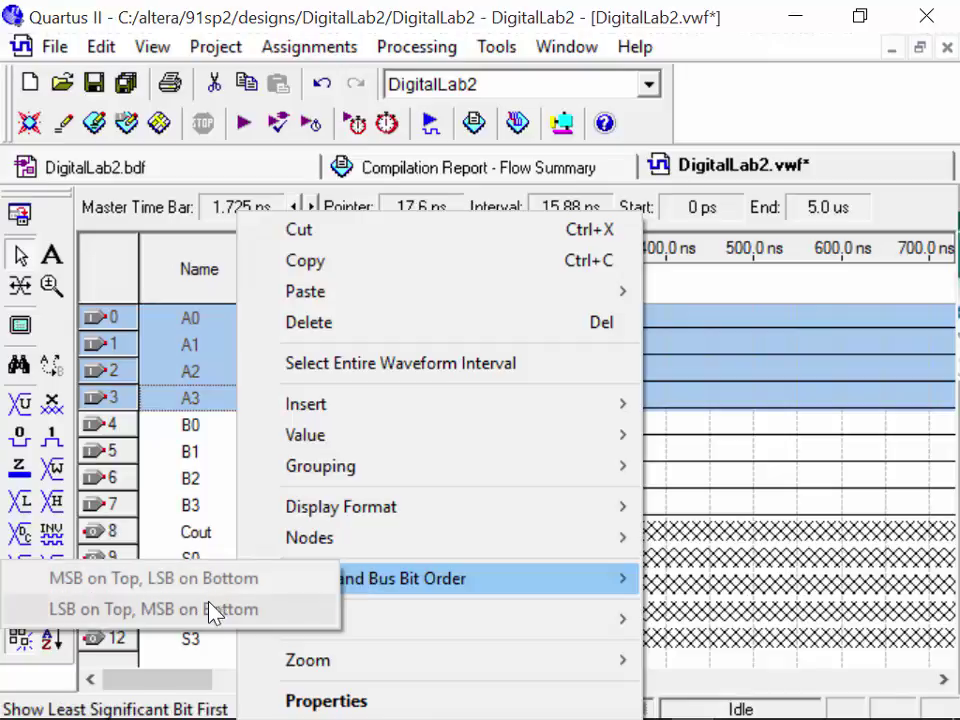
mouse_move(261, 472)
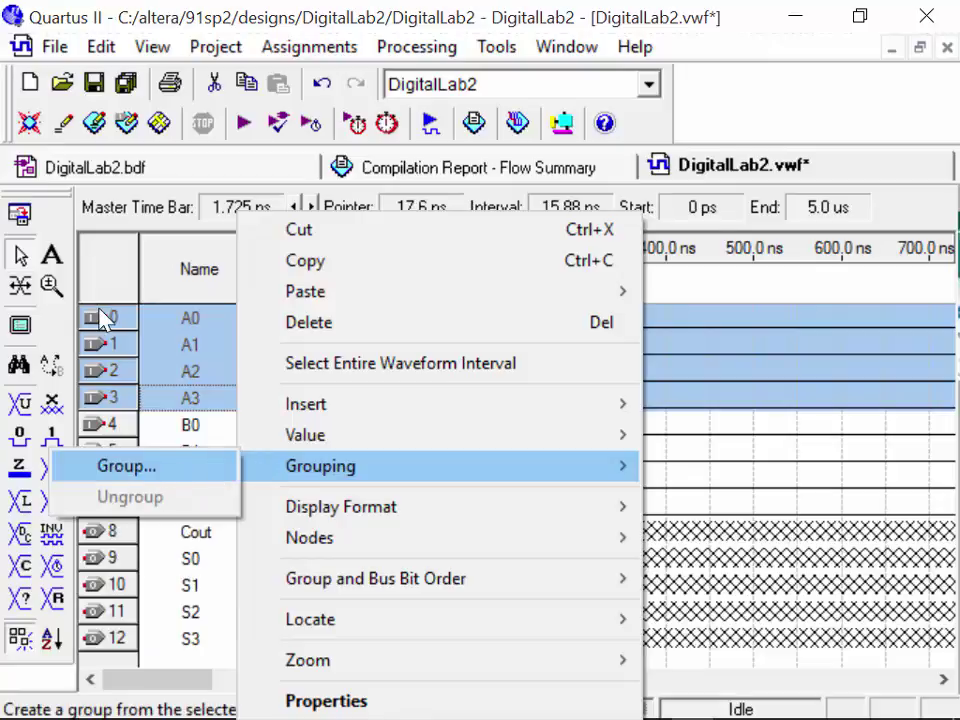
left_click(155, 468)
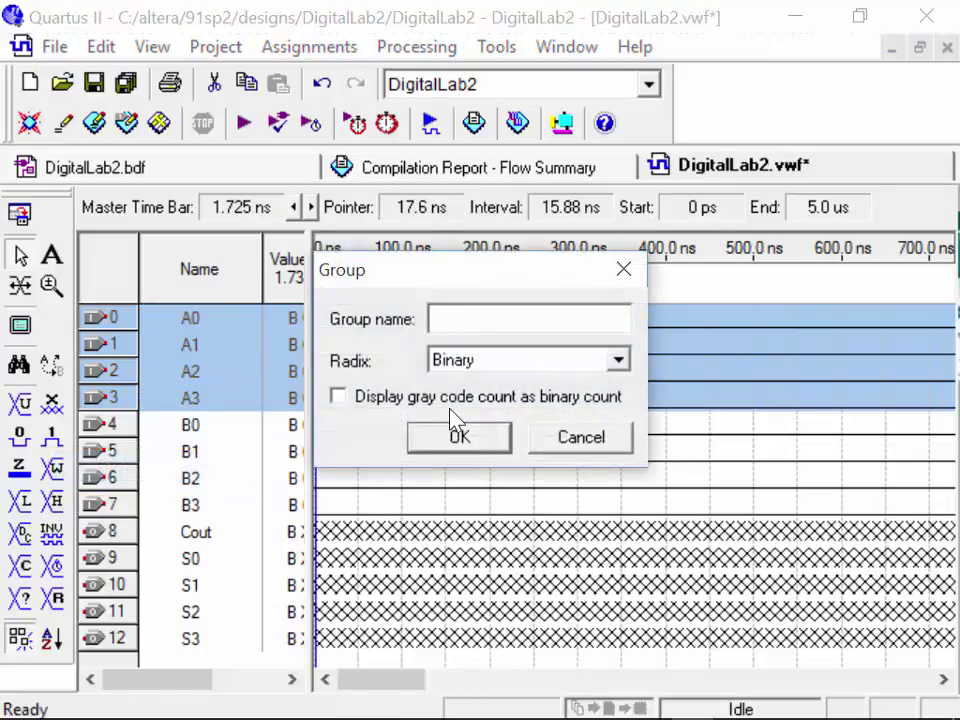
type("A")
key("Return")
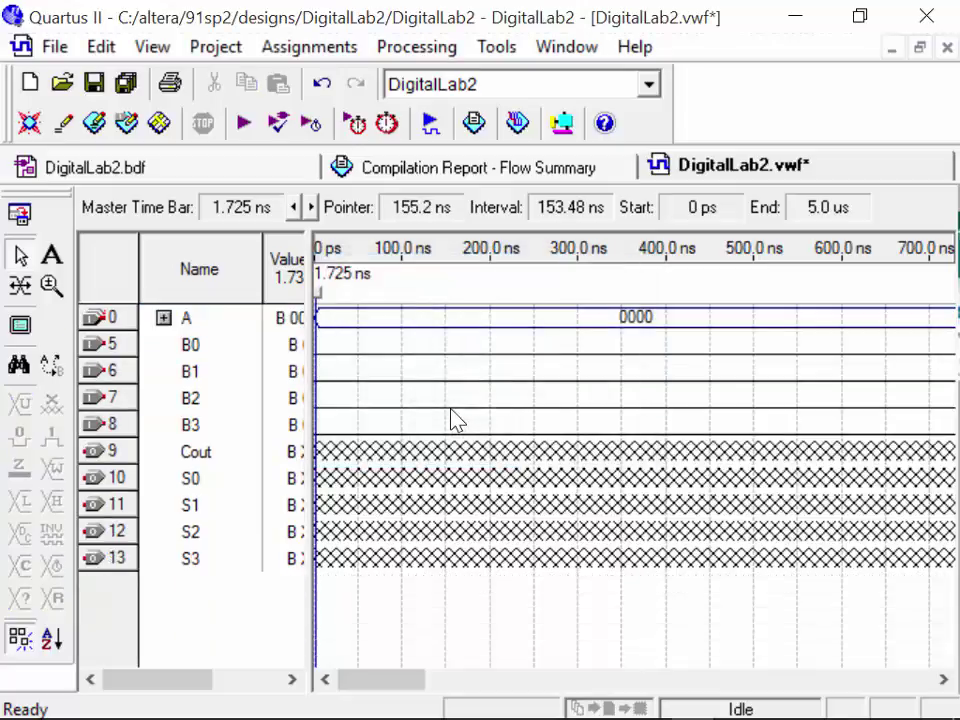
Expand group A and set its bit order to LSB on Top, MSB on Bottom
left_click(163, 317)
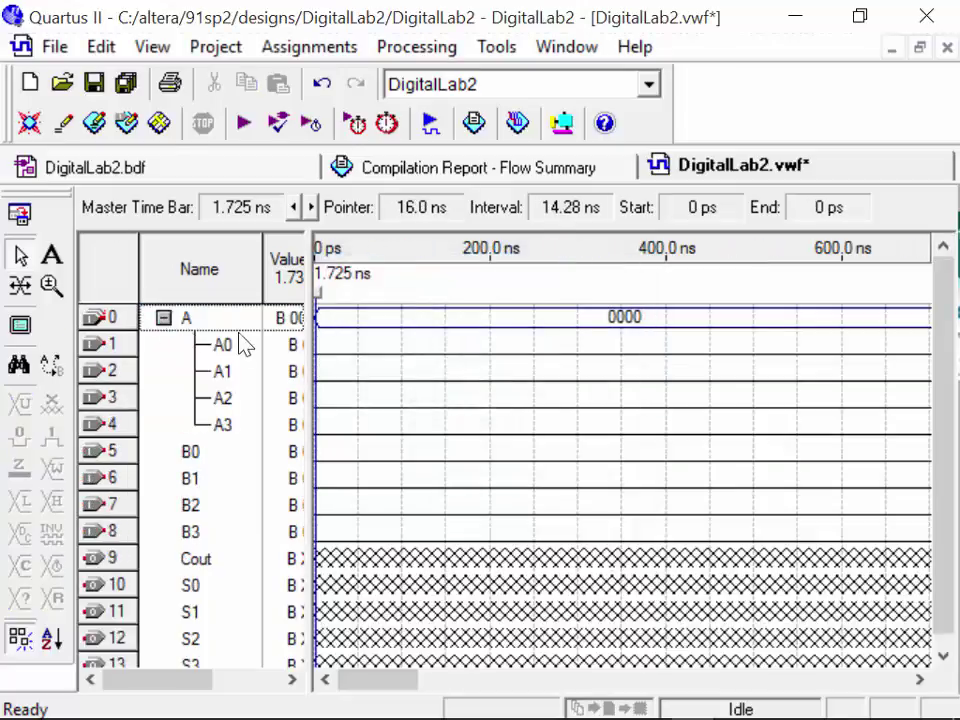
left_click(221, 319)
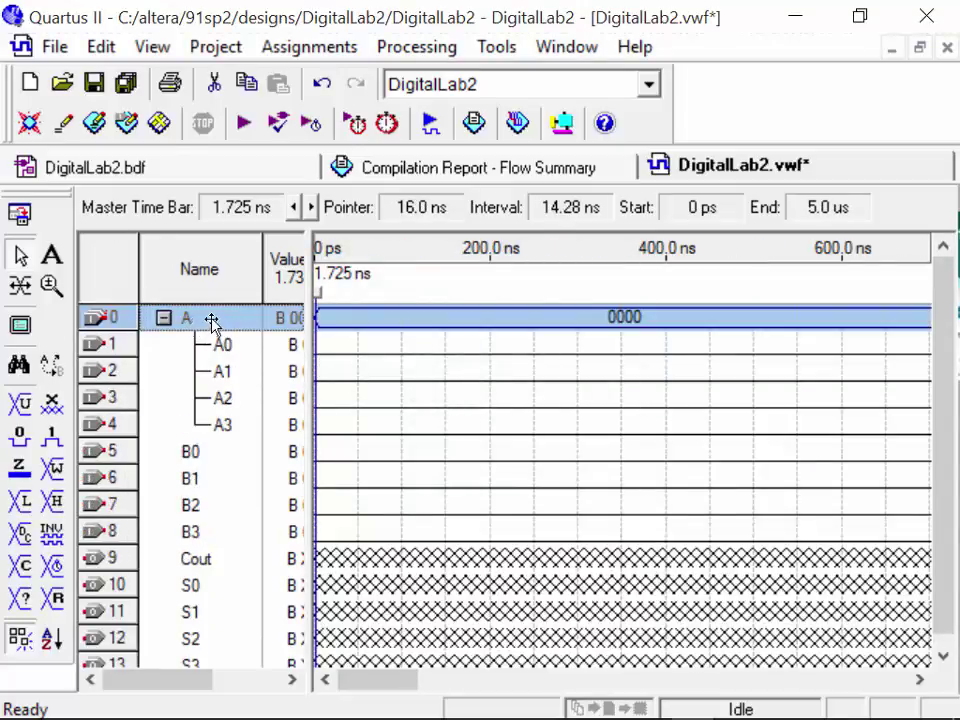
right_click(212, 325)
left_click(164, 390)
scroll(170, 390, "up", 1)
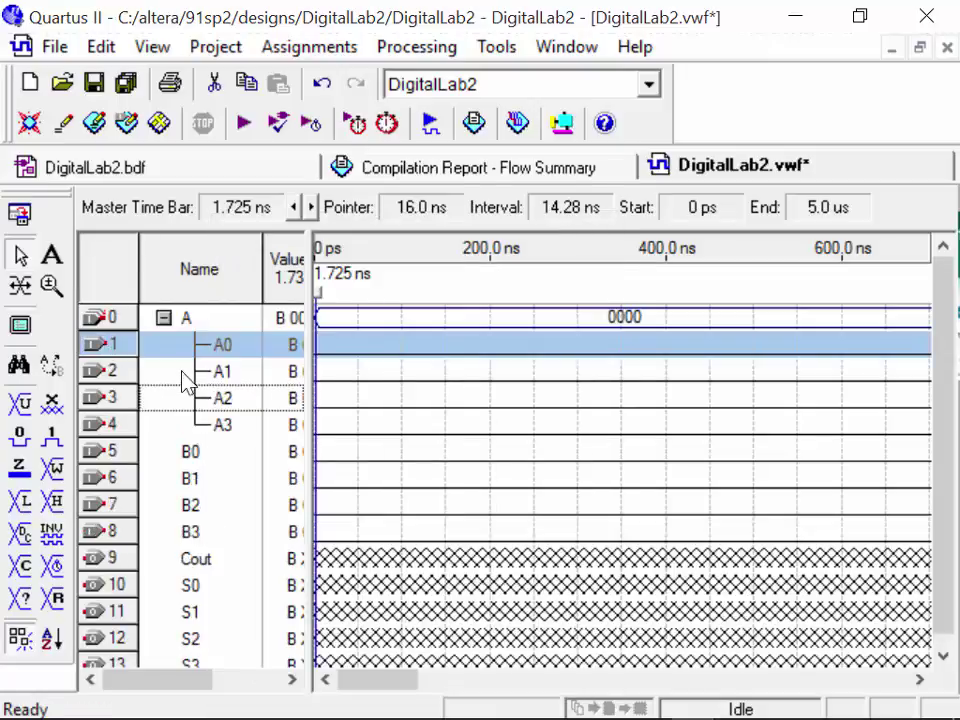
left_click(235, 318)
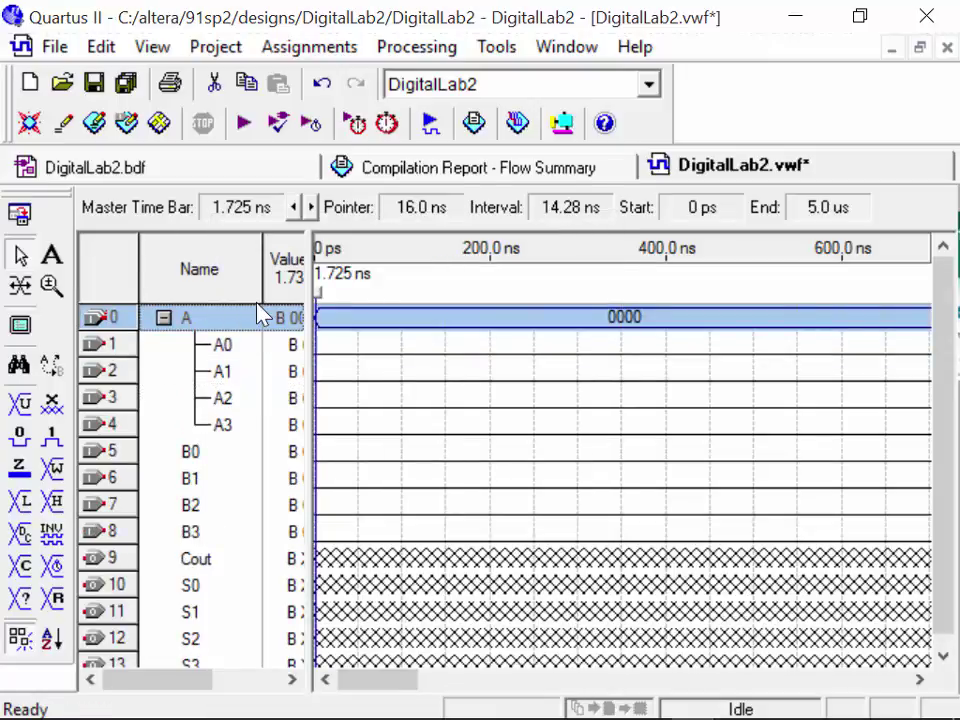
right_click(228, 318)
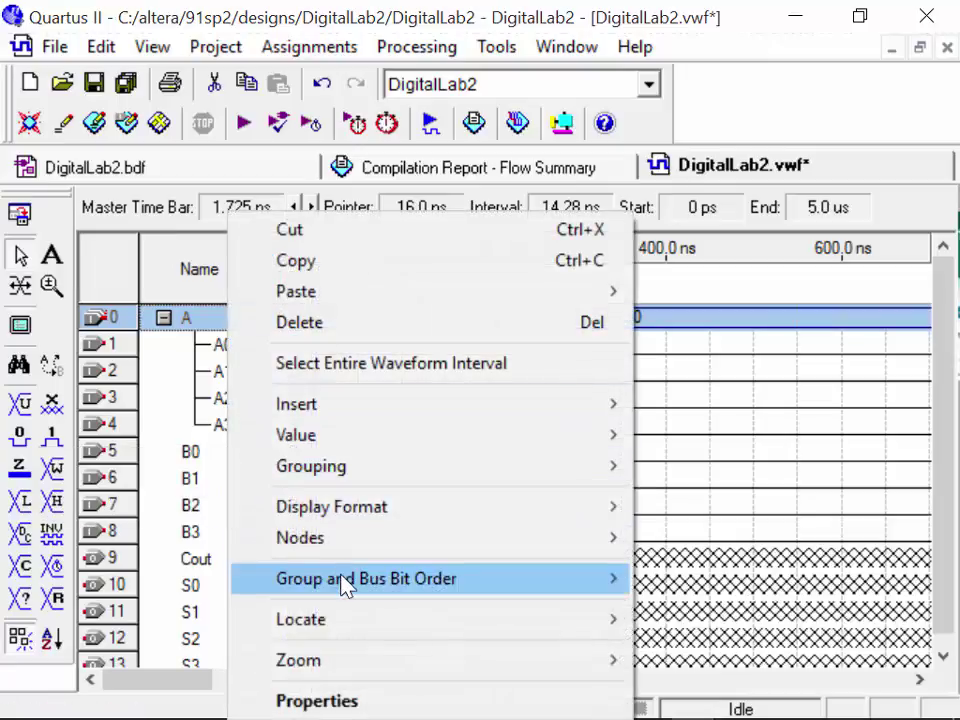
mouse_move(345, 586)
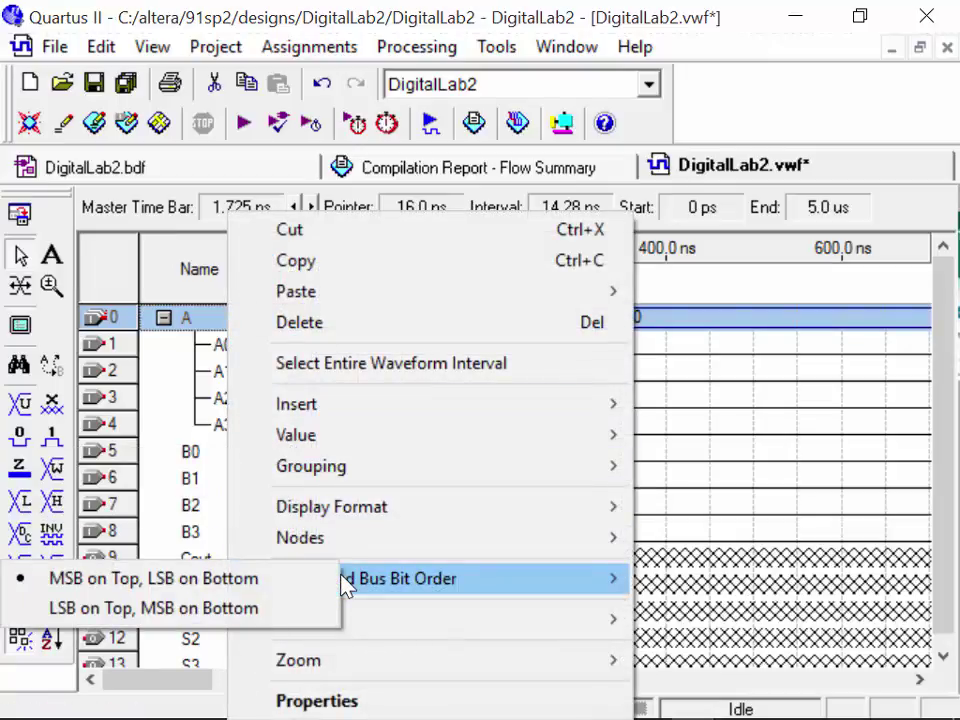
left_click(250, 612)
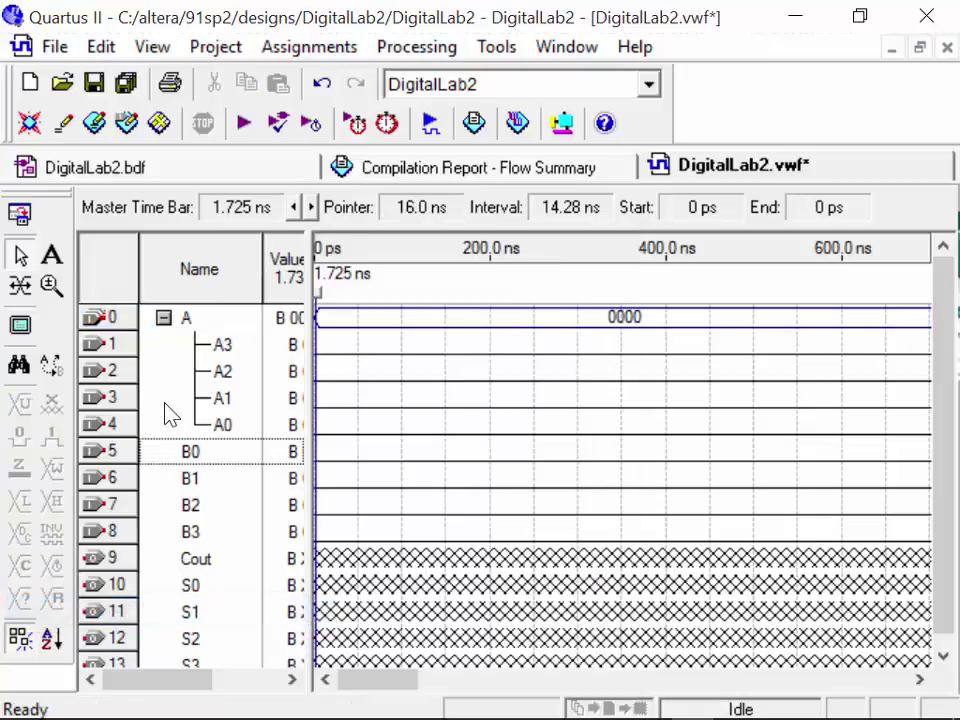
Ungroup the A group back into its individual input nodes
left_click(220, 320)
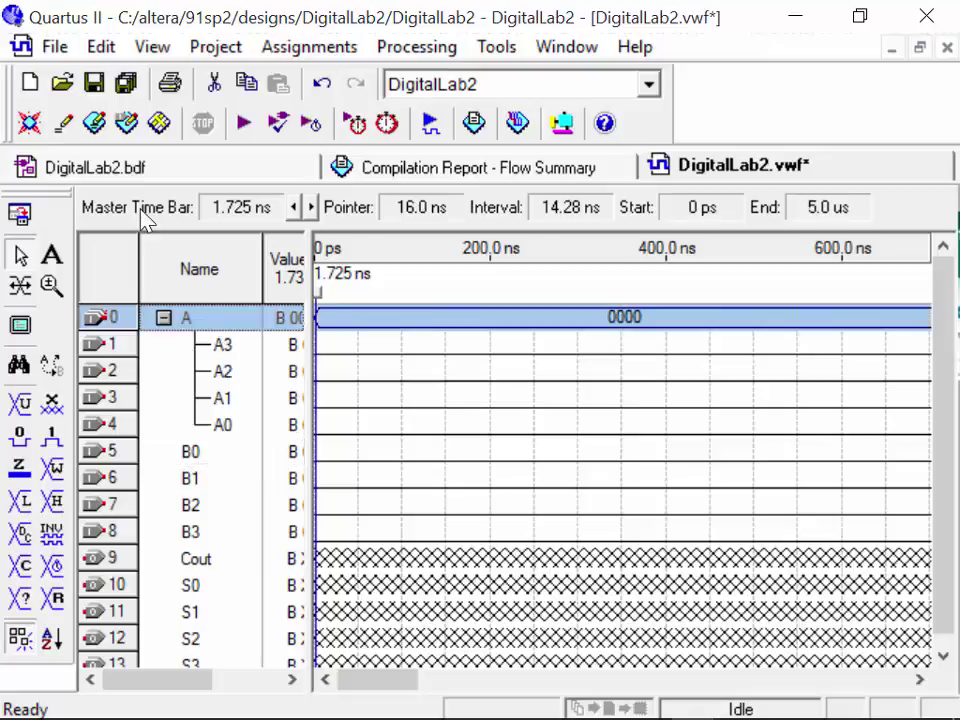
right_click(221, 325)
mouse_move(294, 470)
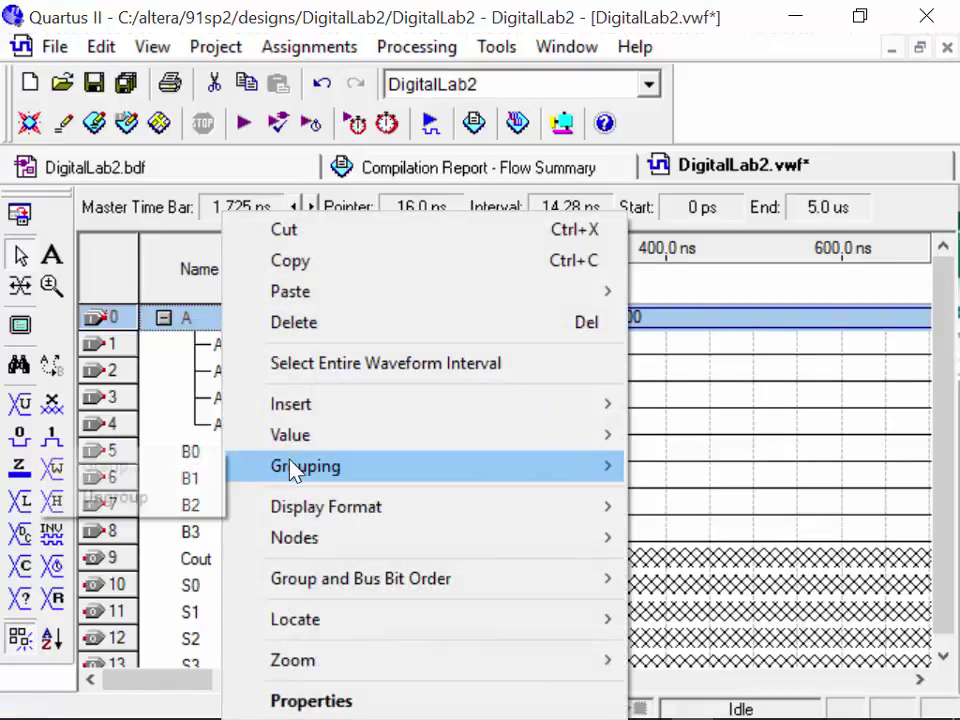
left_click(122, 498)
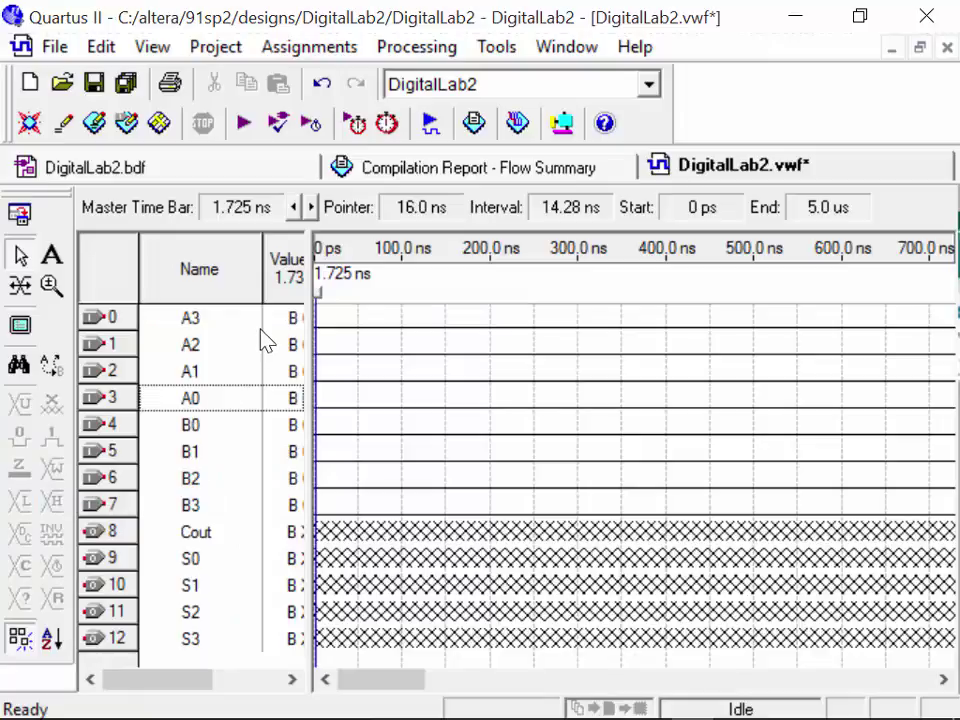
Sort the input nodes B0 to B3 in descending alphanumeric order
left_click_drag(225, 428, 228, 510)
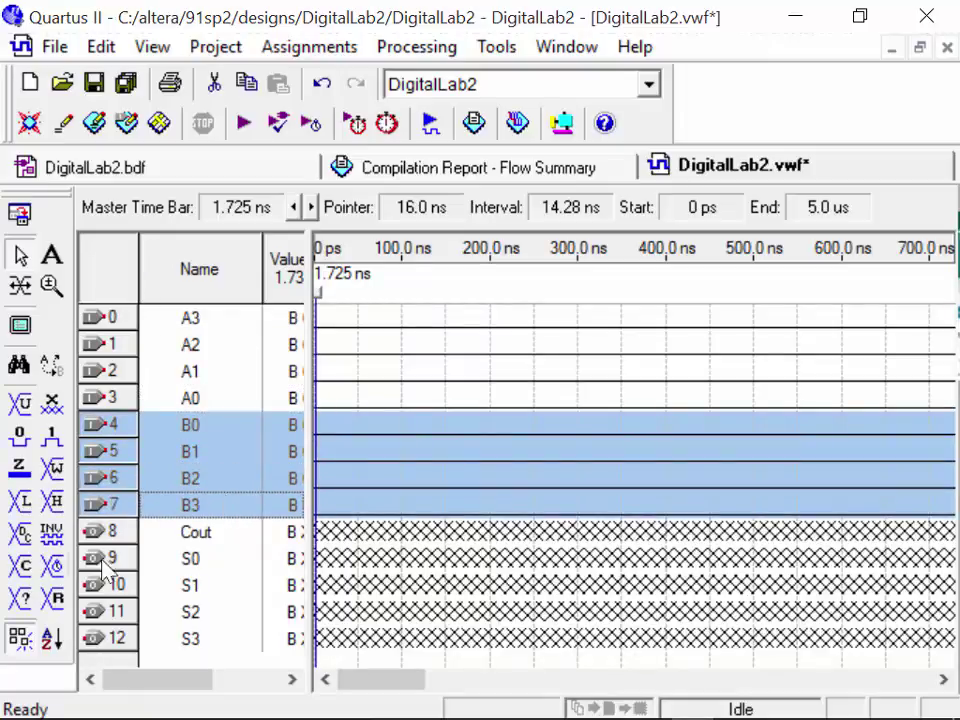
left_click(58, 635)
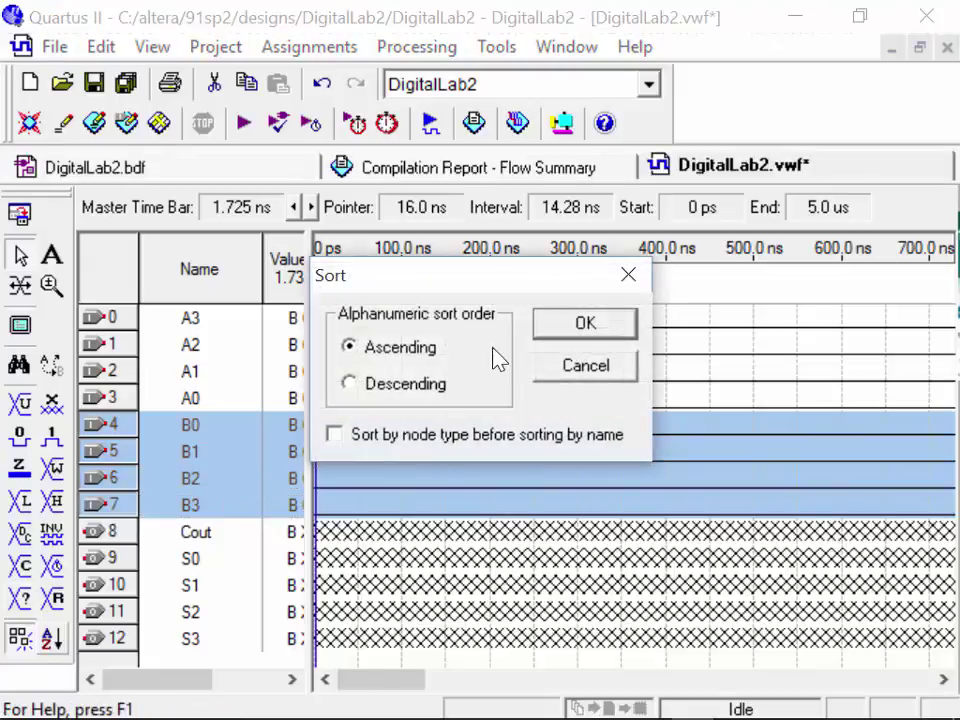
left_click(400, 385)
left_click(585, 335)
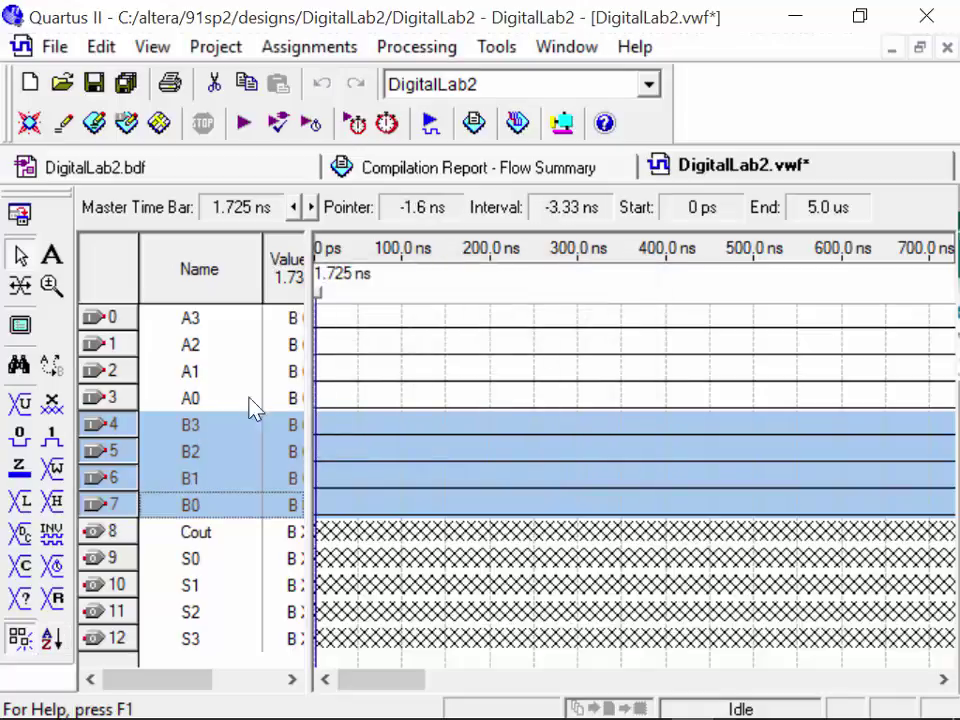
Group the input nodes A3 to A0 under the name A with binary radix
left_click(229, 317)
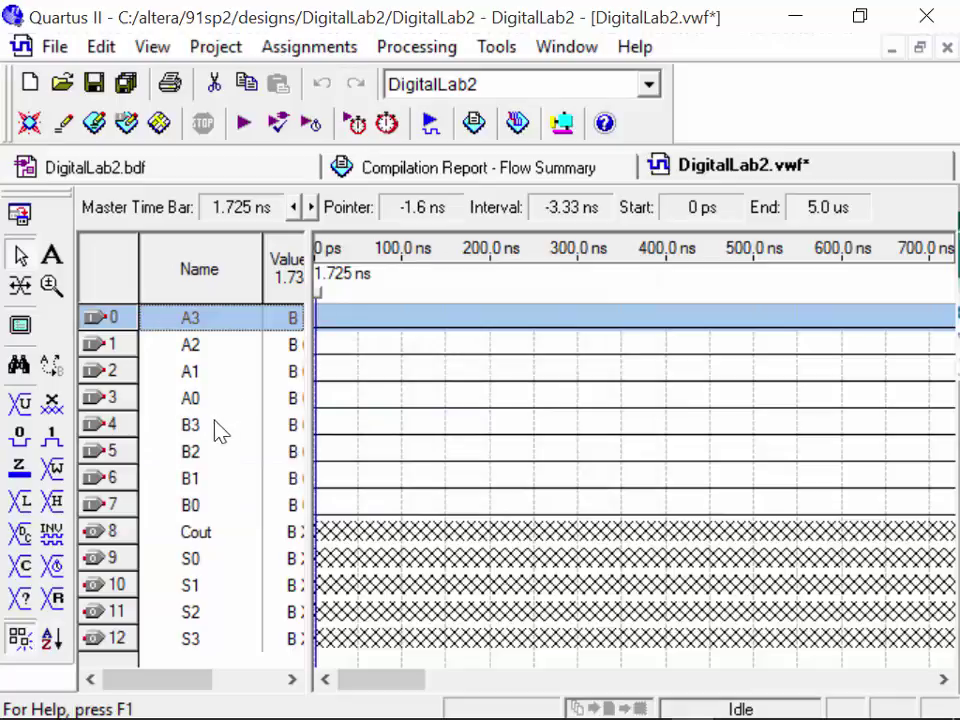
left_click(236, 374, "shift")
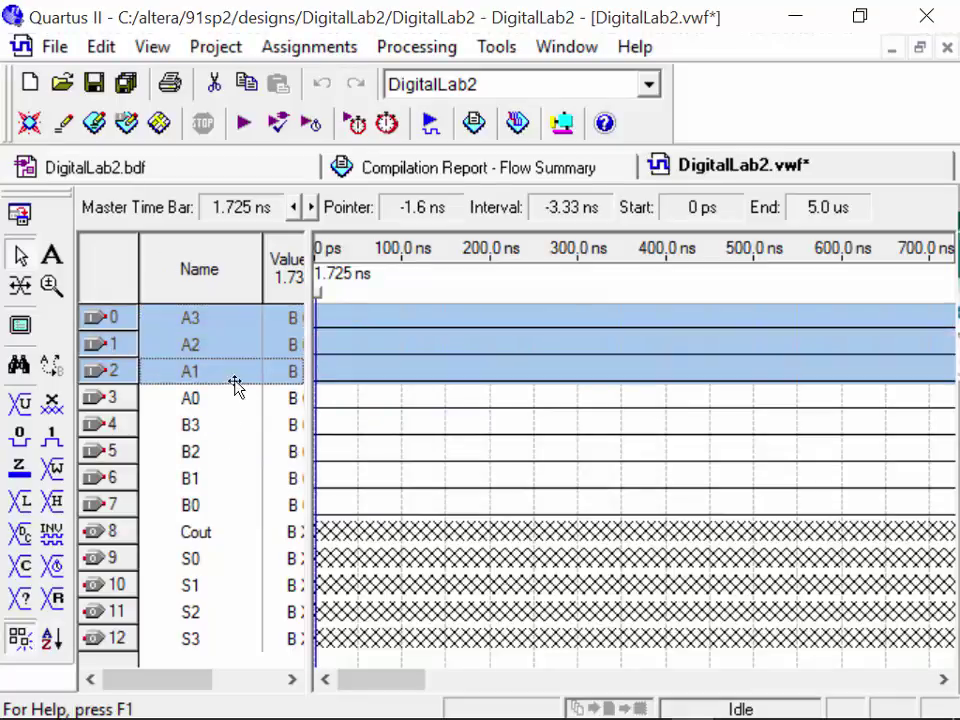
left_click(226, 398, "shift")
right_click(228, 390)
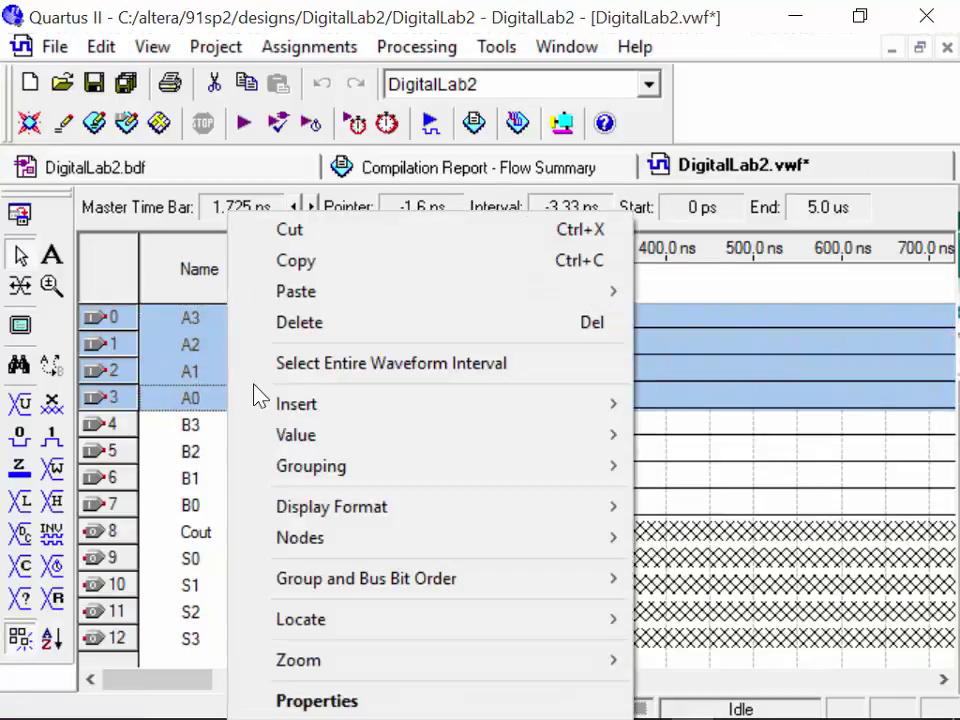
mouse_move(311, 463)
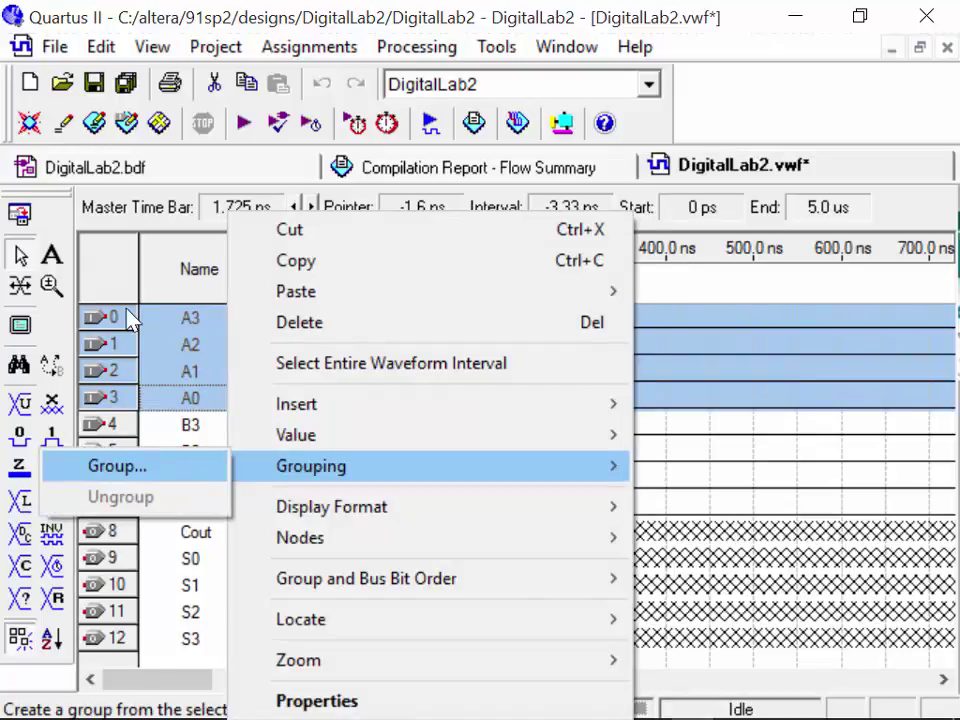
left_click(117, 466)
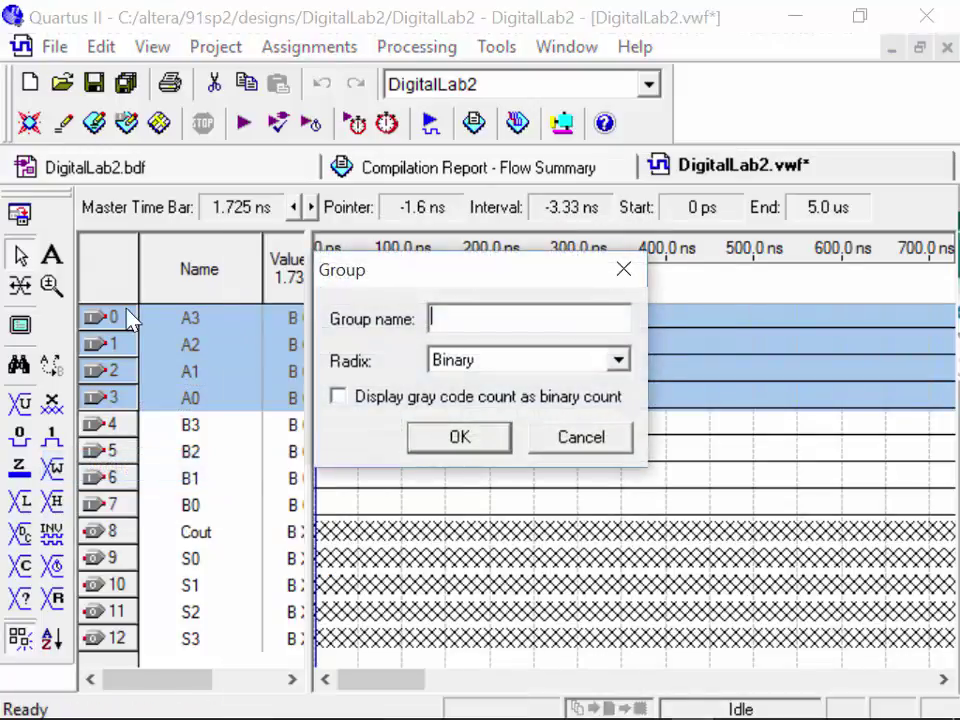
type("A")
left_click(447, 437)
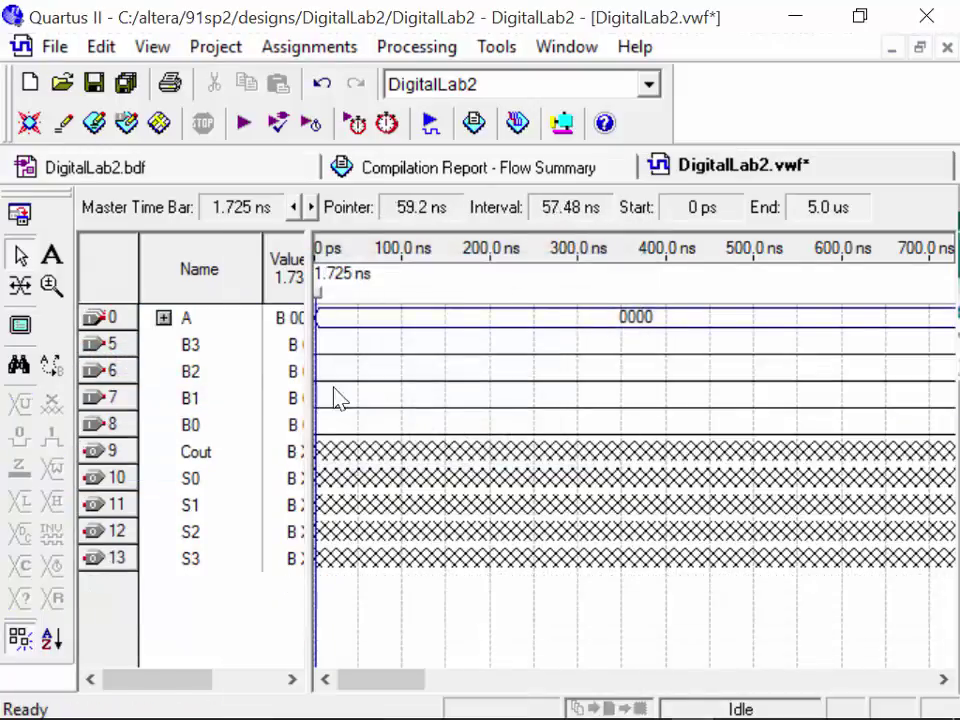
Expand group A and check its group and bus bit order setting
left_click(163, 317)
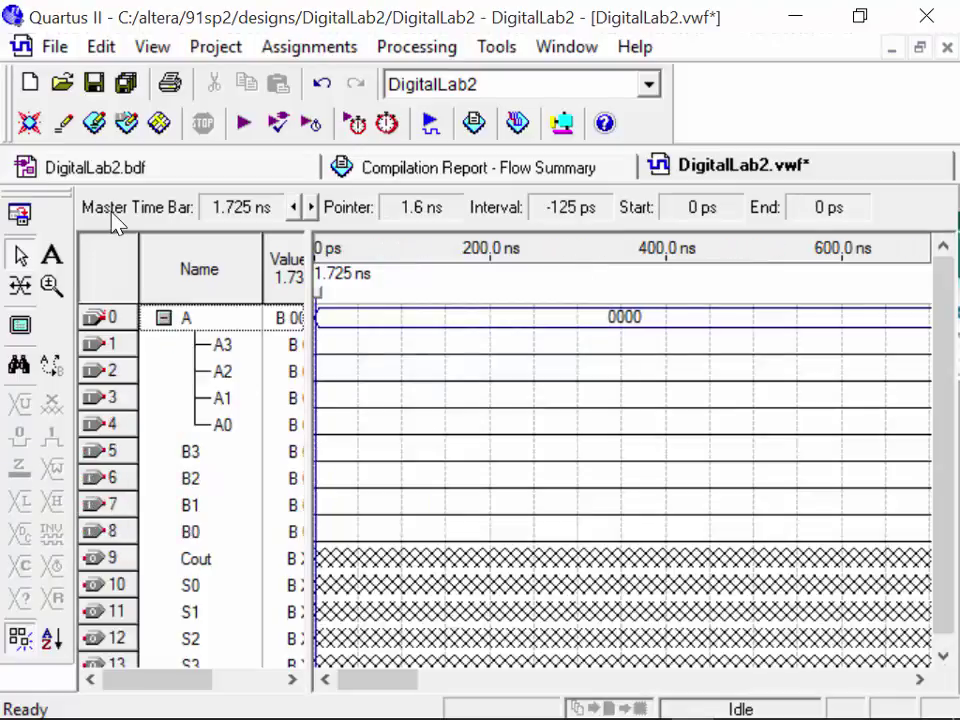
left_click(195, 318)
right_click(214, 318)
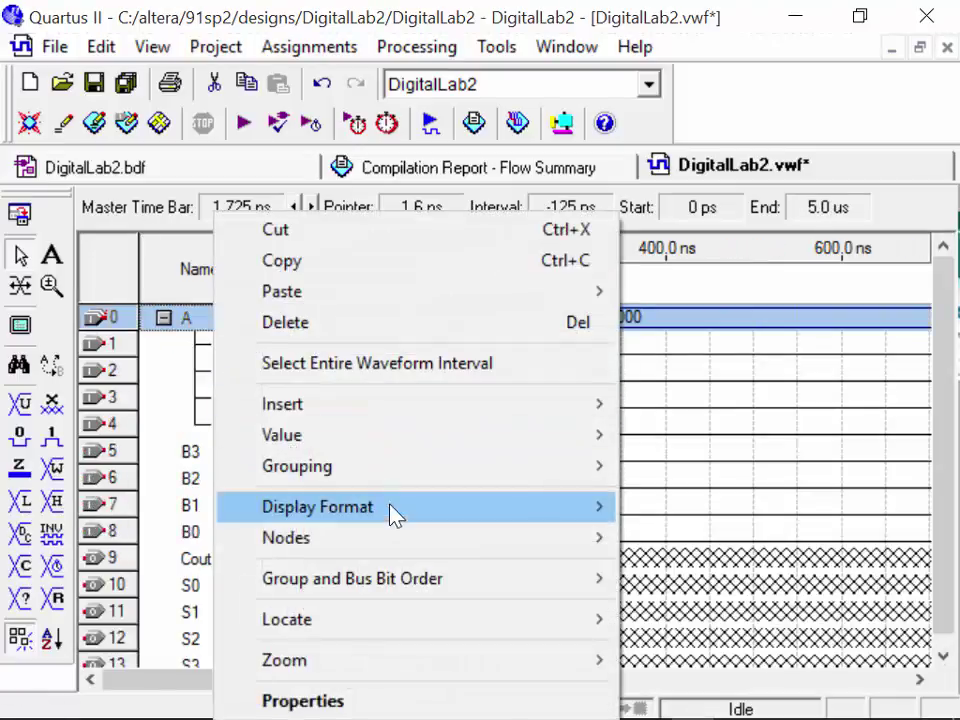
mouse_move(388, 580)
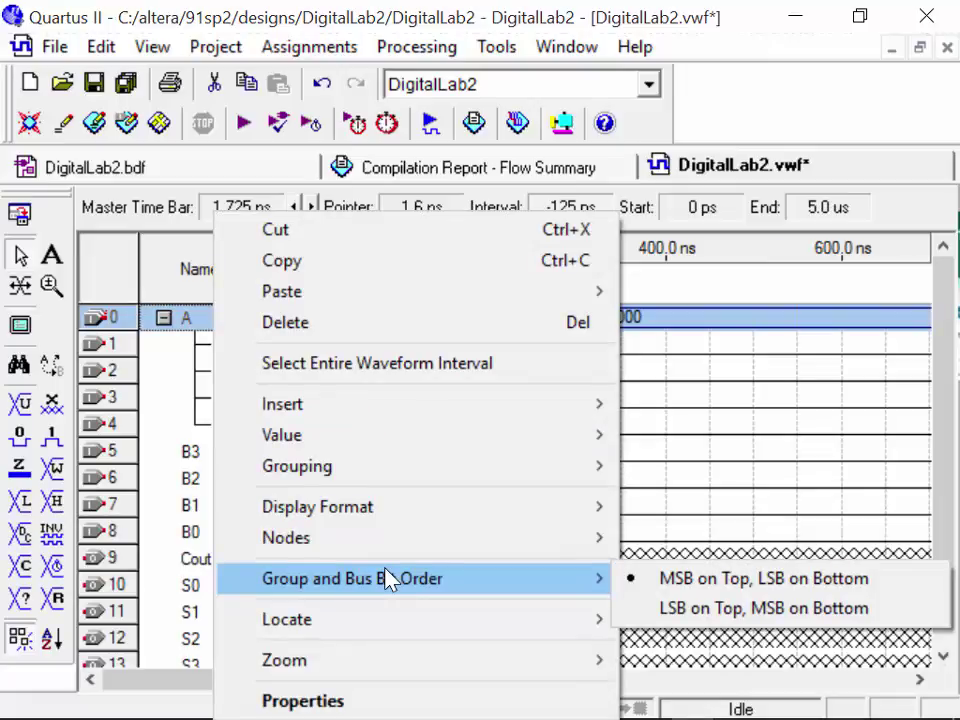
left_click(156, 451)
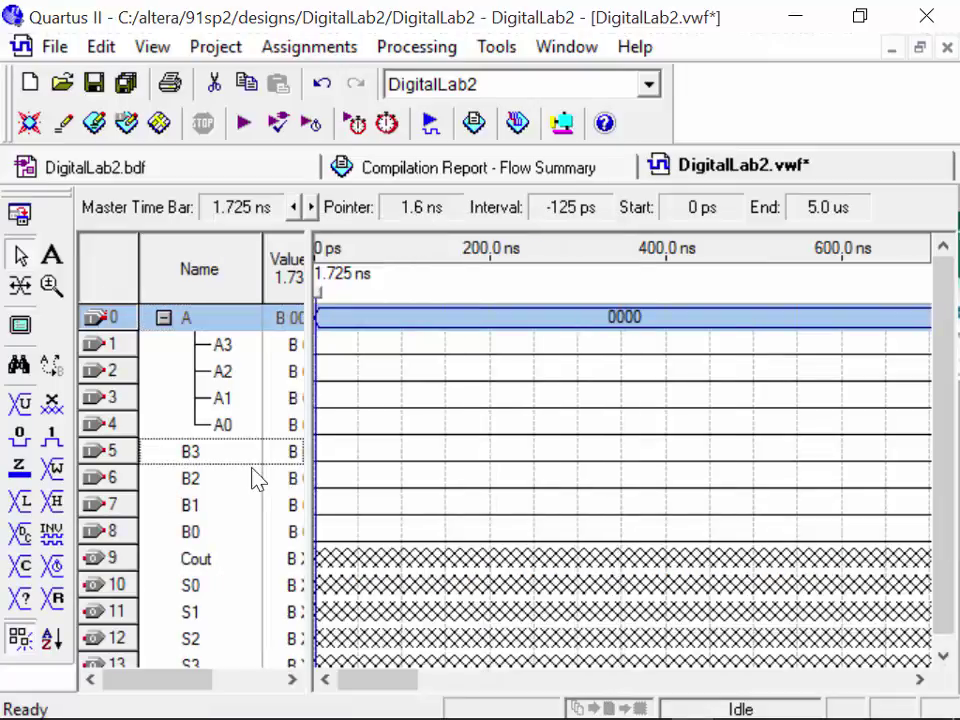
Group the input nodes B3 to B0 under the name B with binary radix and expand the group
left_click(178, 451)
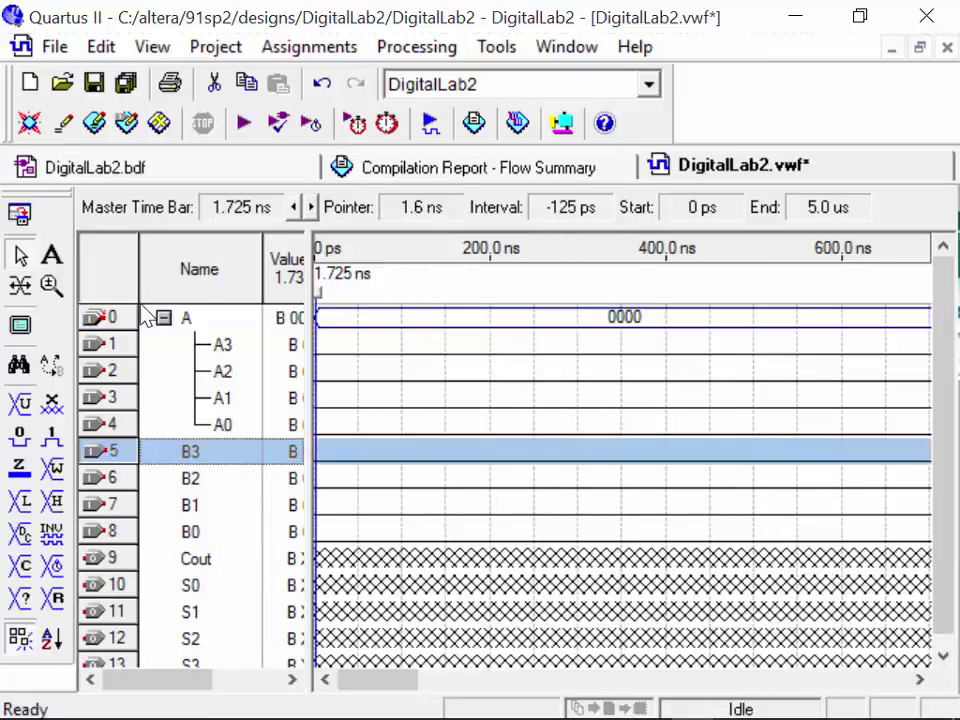
left_click(211, 530, "shift")
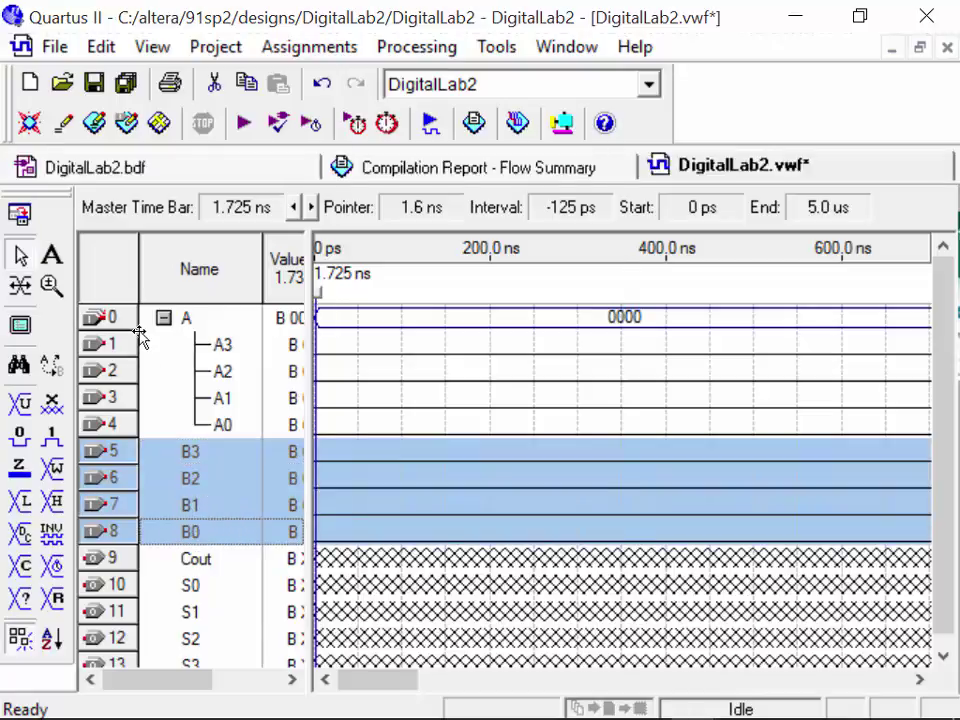
right_click(210, 505)
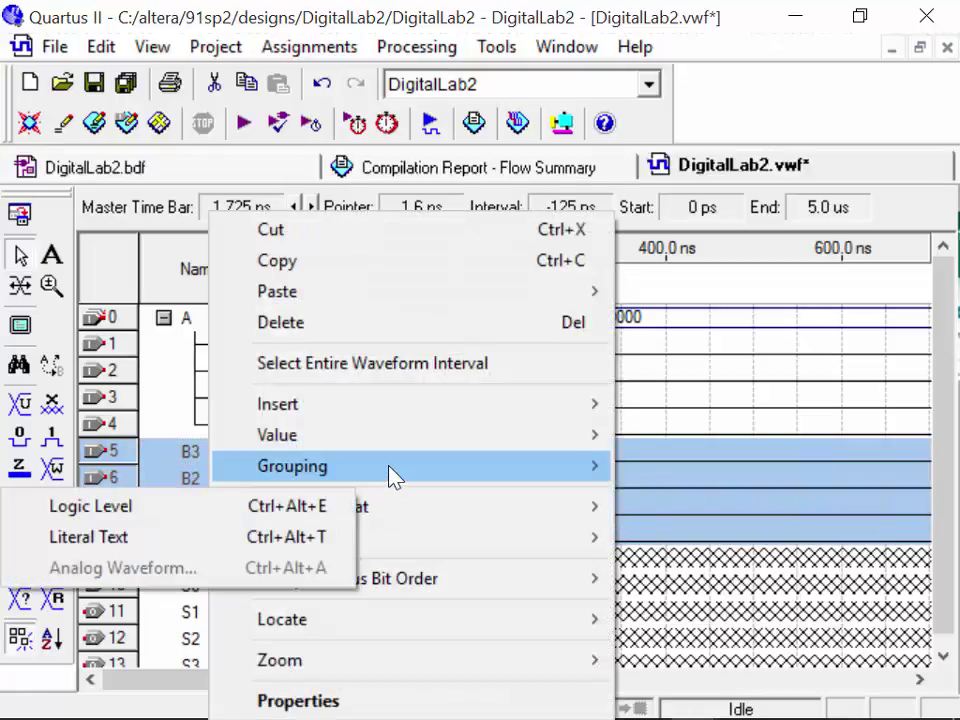
mouse_move(388, 478)
left_click(195, 468)
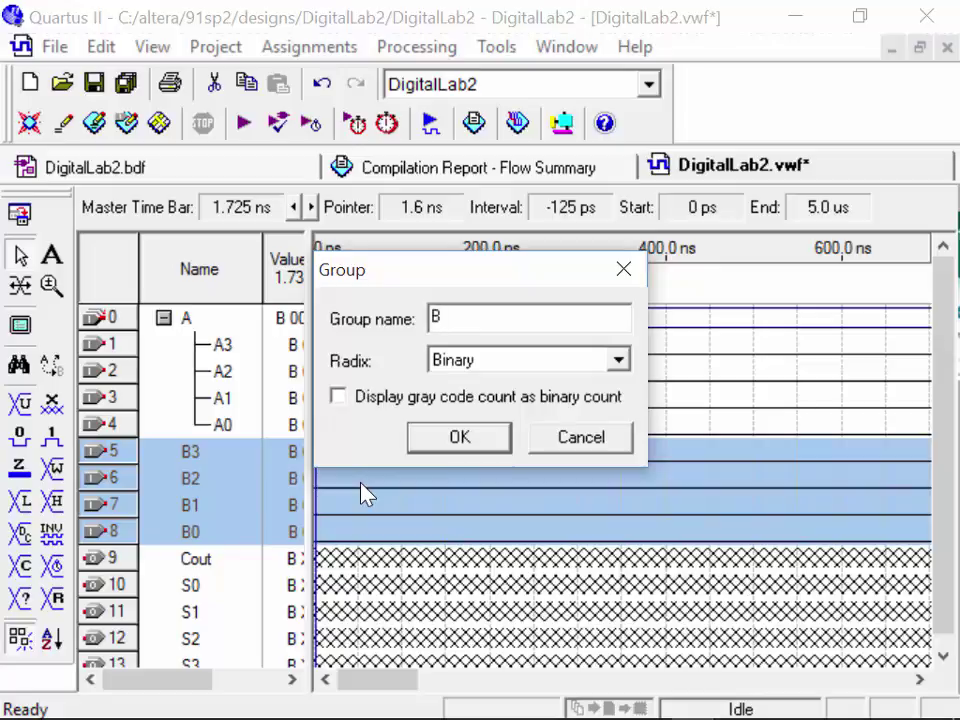
key("Return")
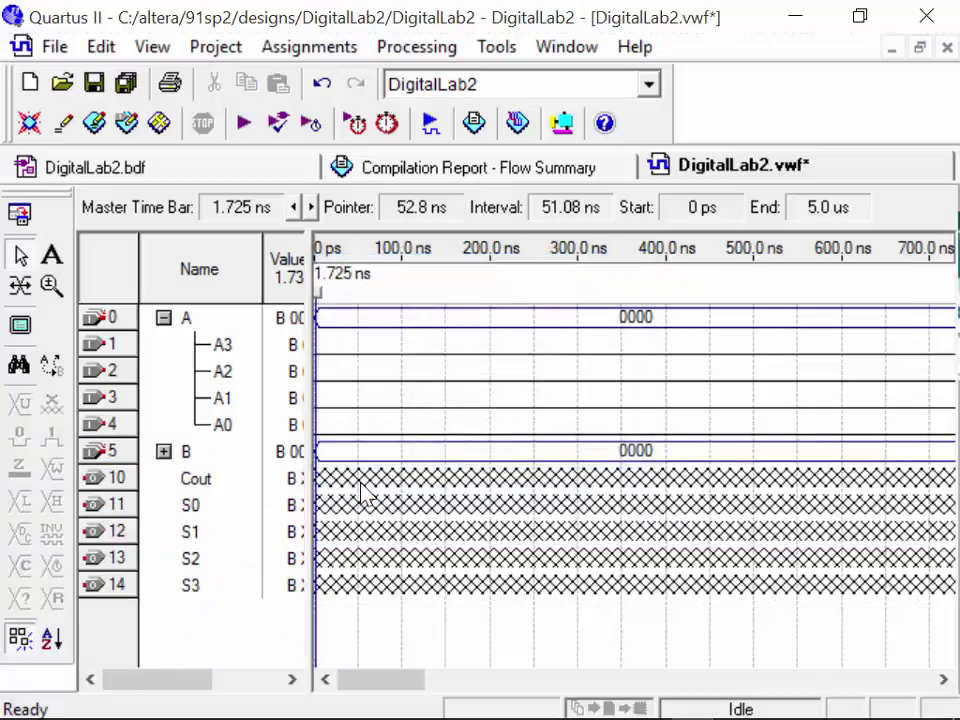
left_click(162, 451)
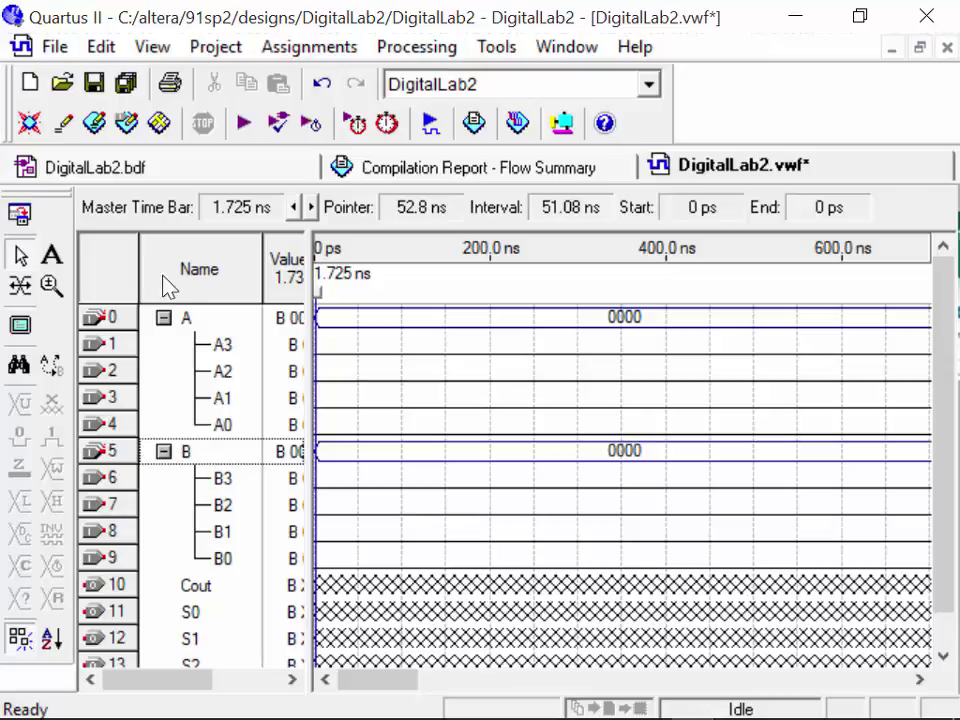
Assign group A a hexadecimal count value starting at 0 with increment 1, and accept changing its nodes' radix to hexadecimal
left_click(205, 323)
right_click(207, 326)
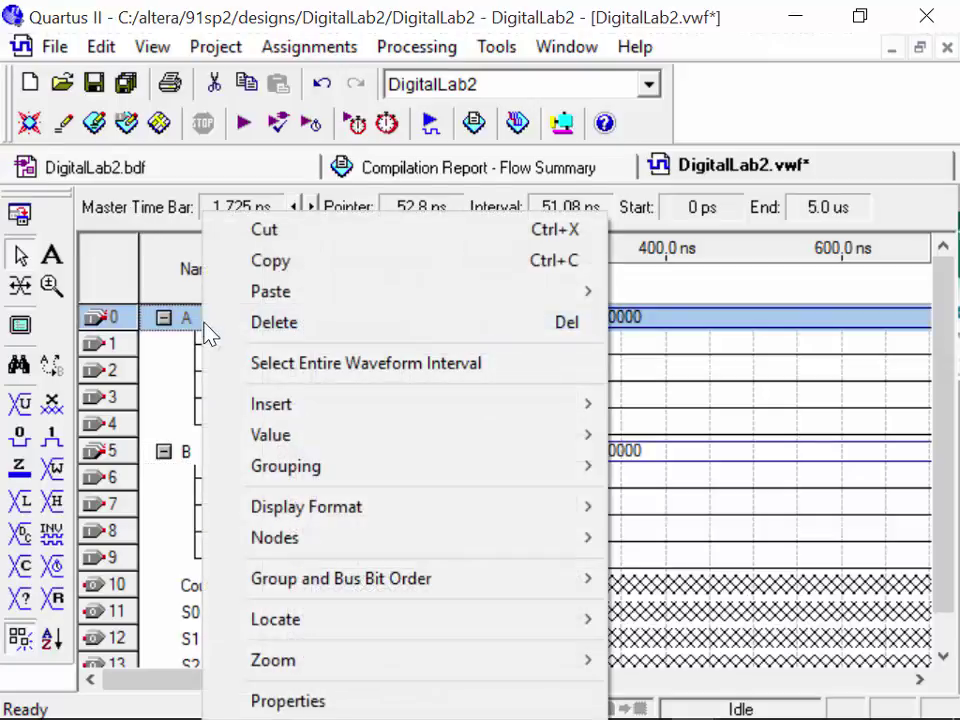
mouse_move(333, 436)
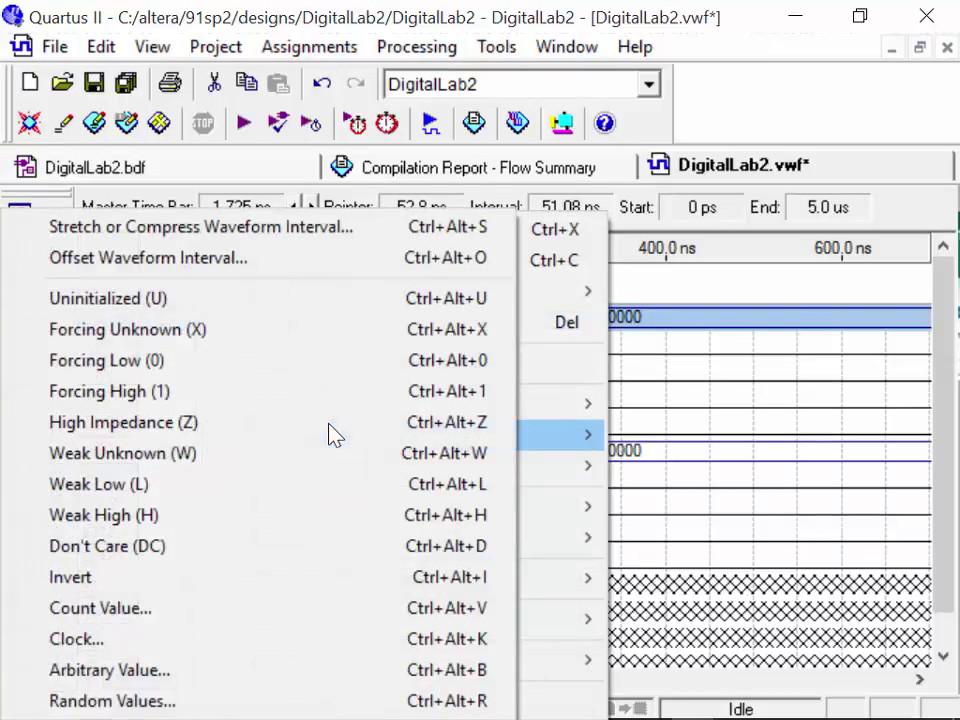
left_click(215, 608)
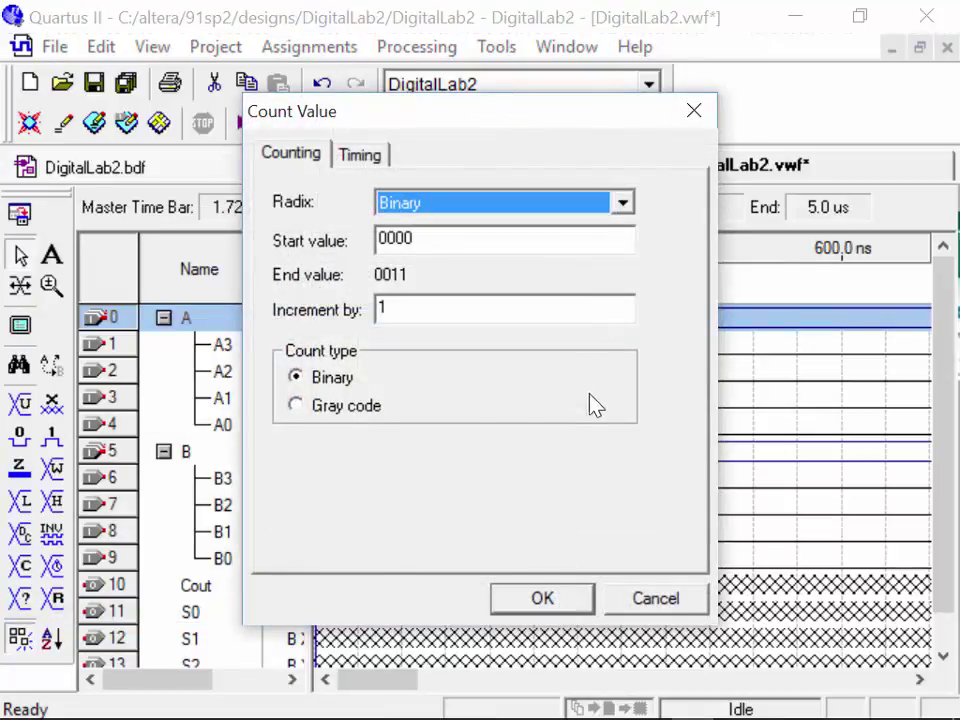
left_click(620, 203)
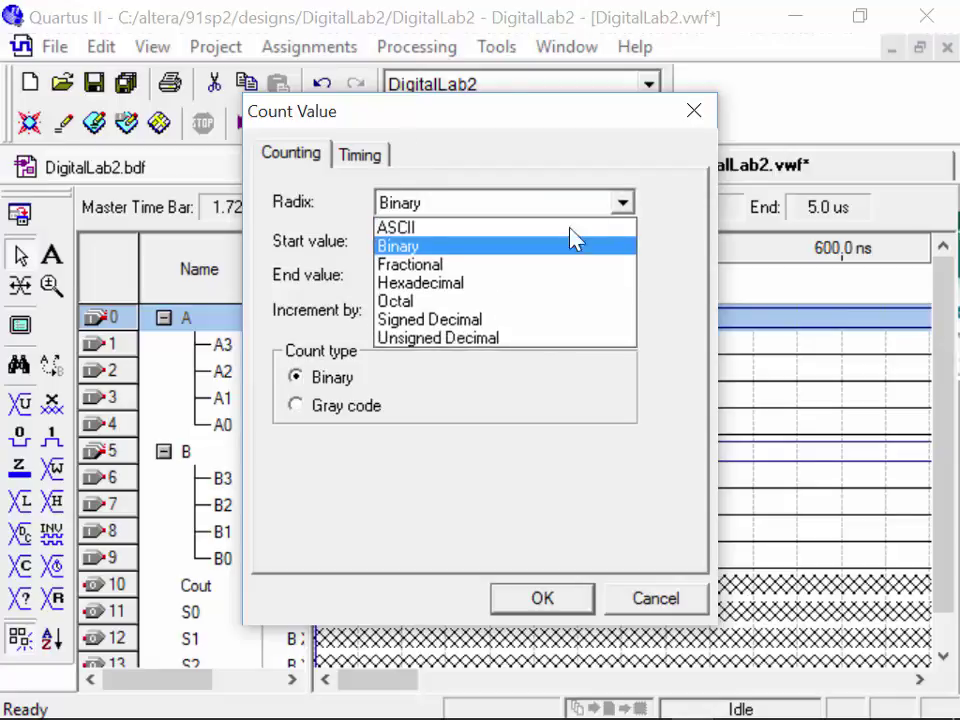
left_click(515, 289)
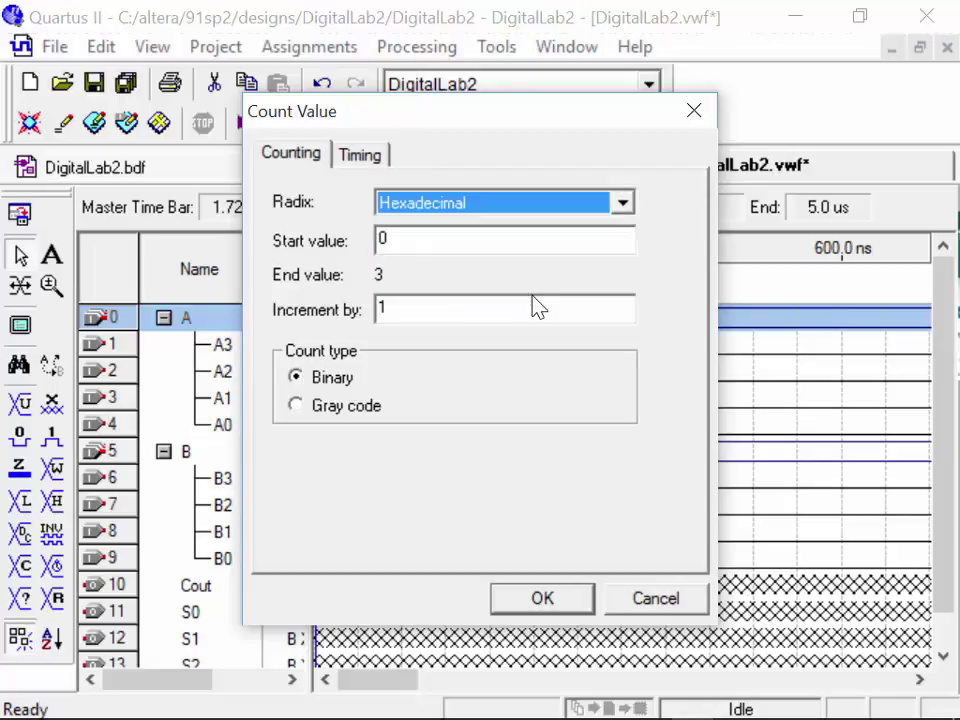
left_click(545, 599)
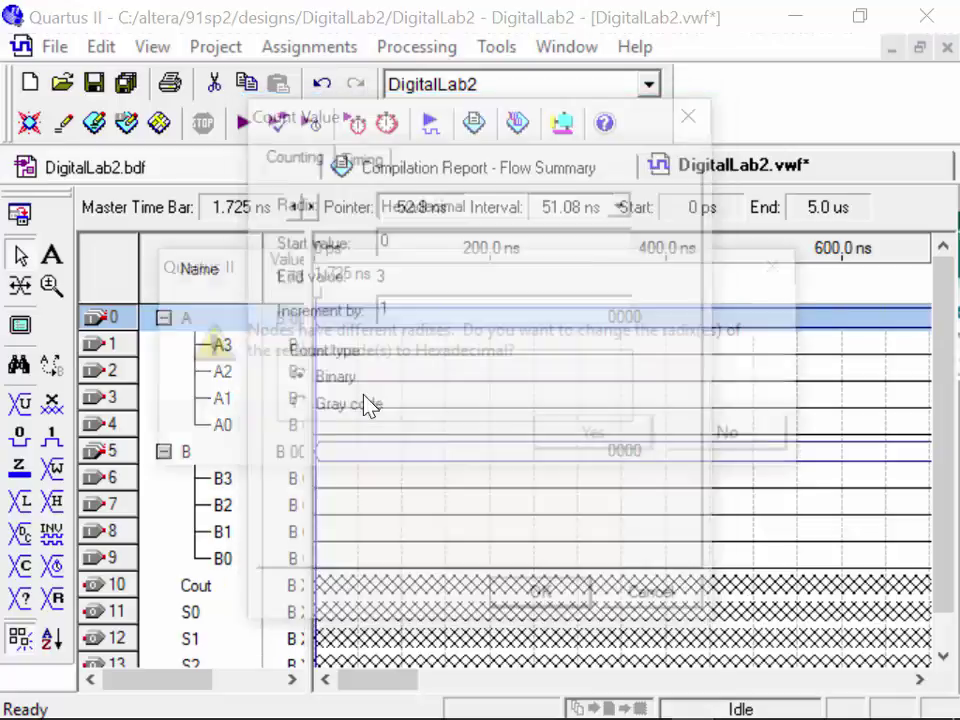
left_click(600, 442)
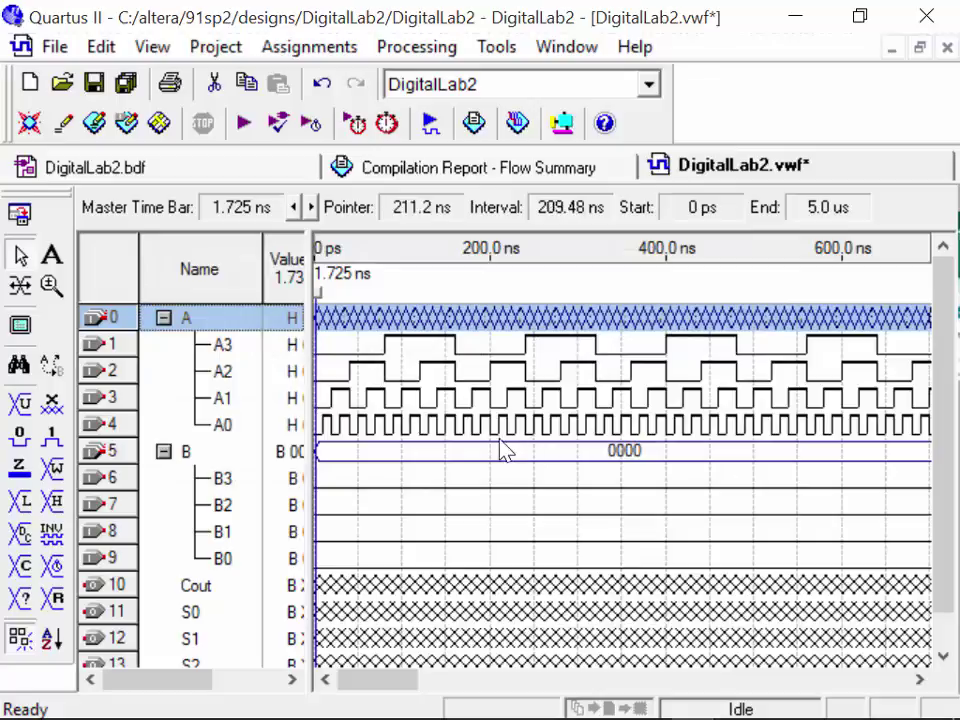
Enter a count increment of 2 for group B, switch the count radix to hexadecimal, and apply it, accepting the node radix change
left_click(195, 460)
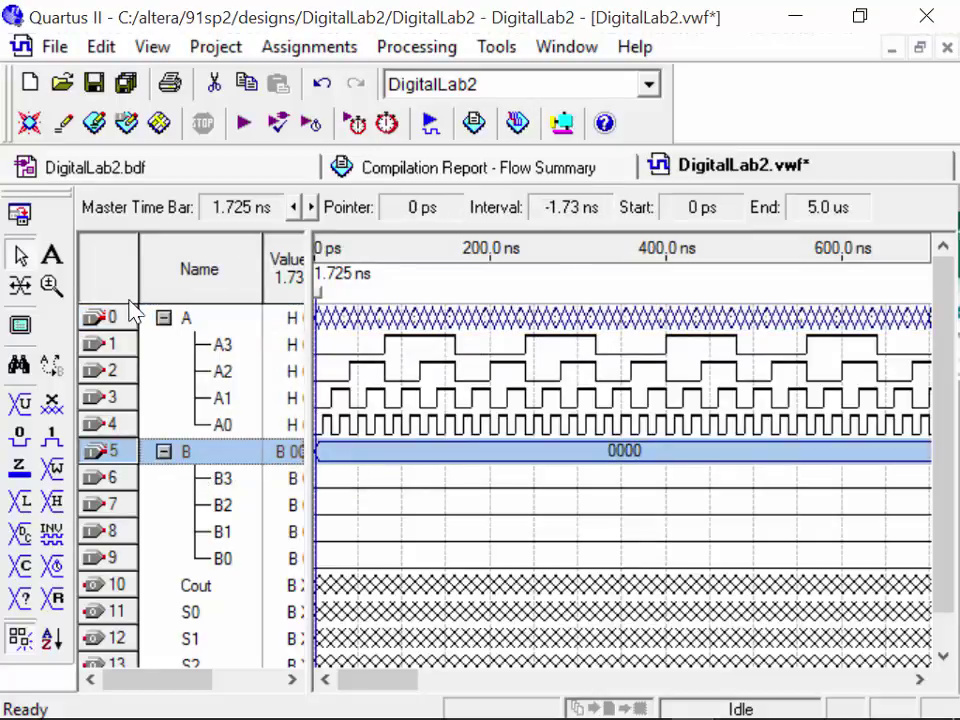
right_click(195, 460)
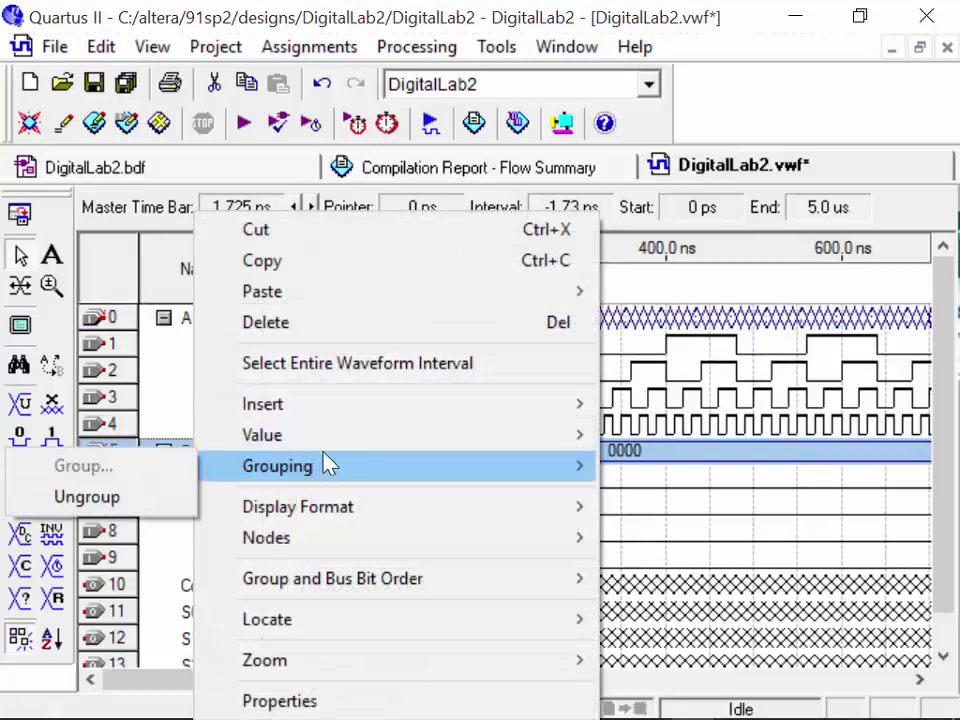
mouse_move(328, 445)
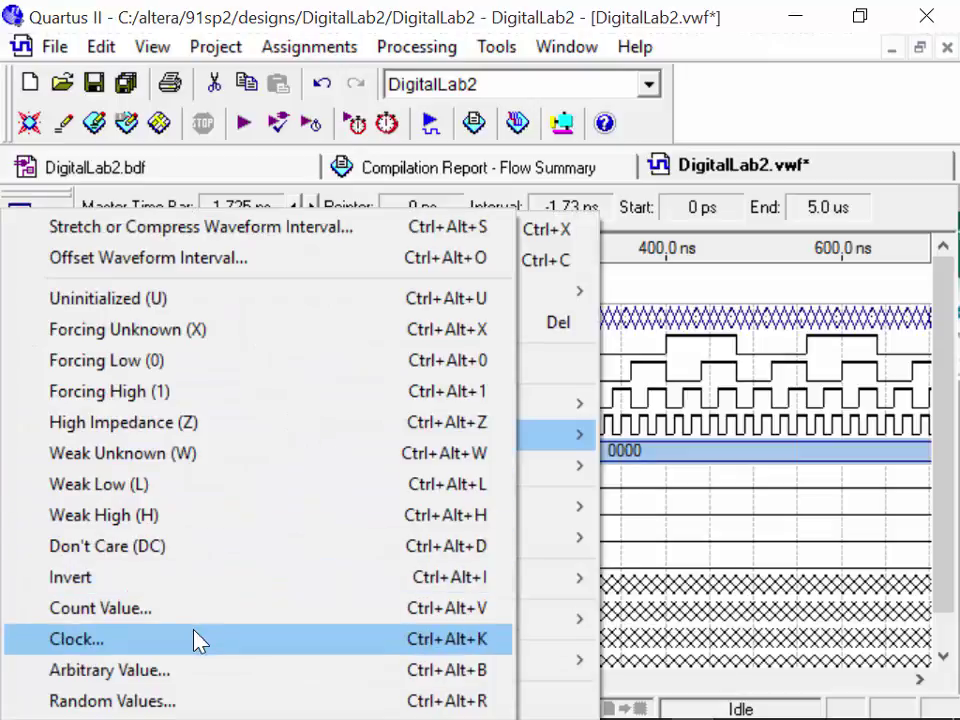
key("Return")
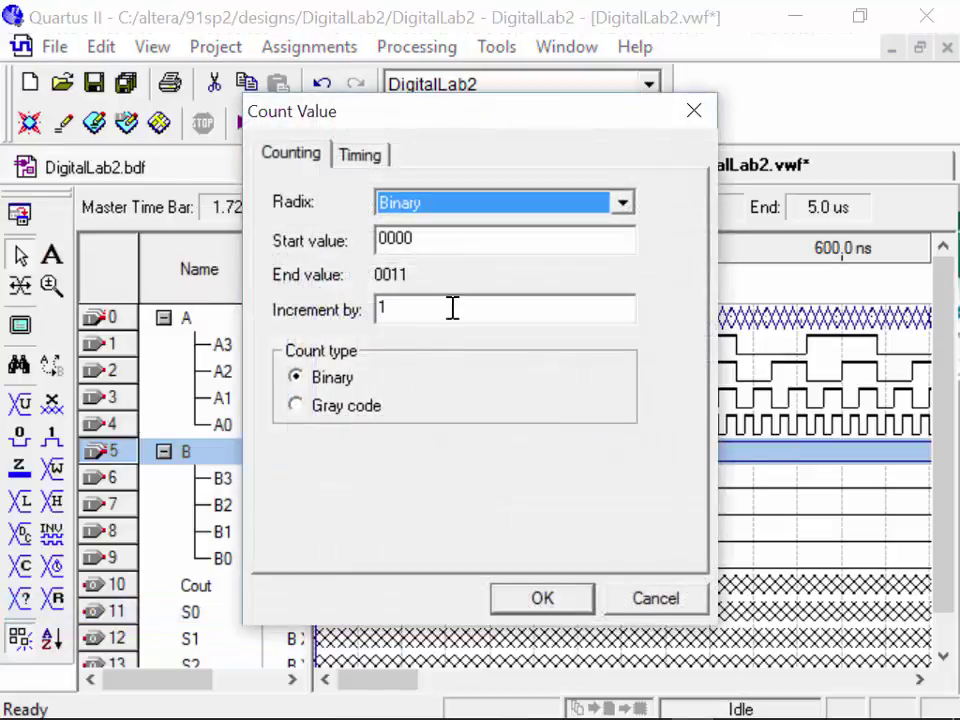
double_click(452, 306)
type("2")
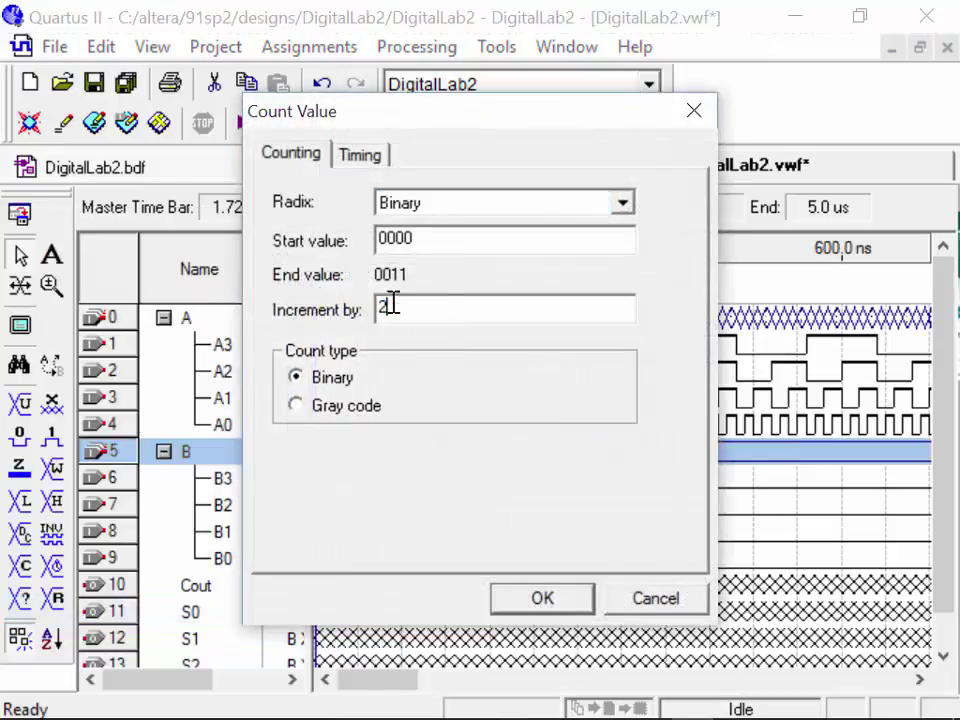
left_click(467, 207)
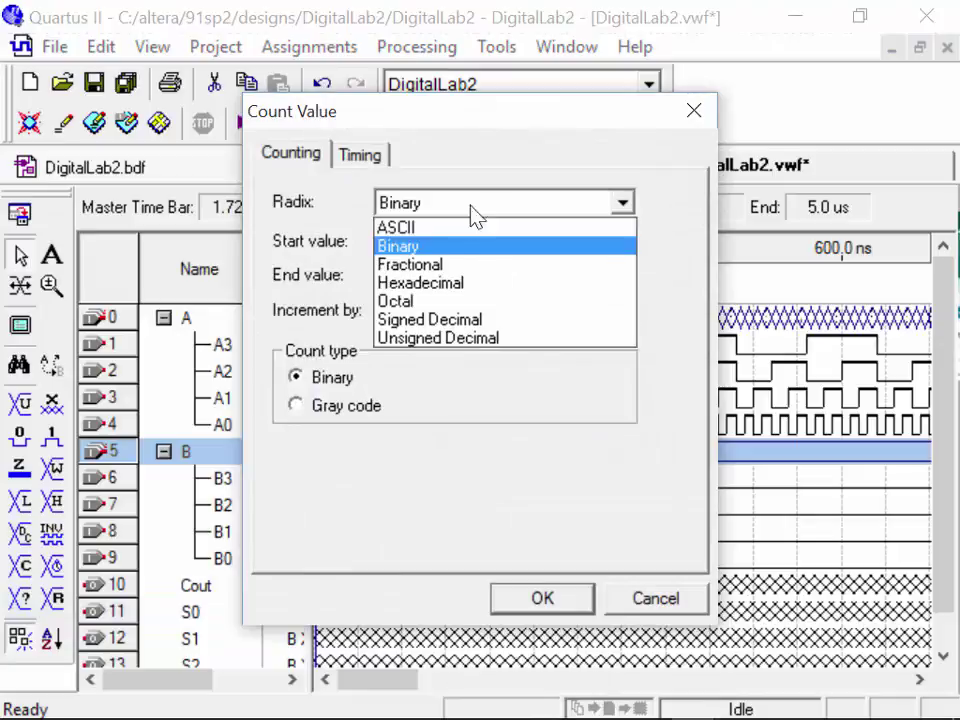
left_click(456, 282)
left_click(507, 602)
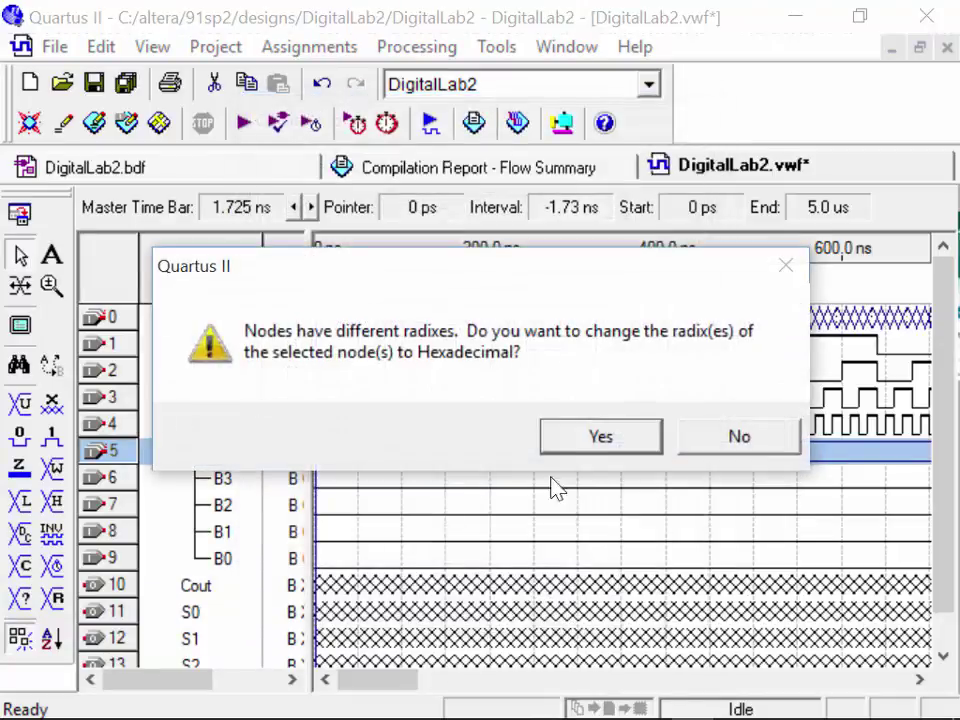
left_click(600, 433)
Zoom in on the start of the waveforms and examine the count sequences of groups A and B
scroll(257, 557, "down", 1)
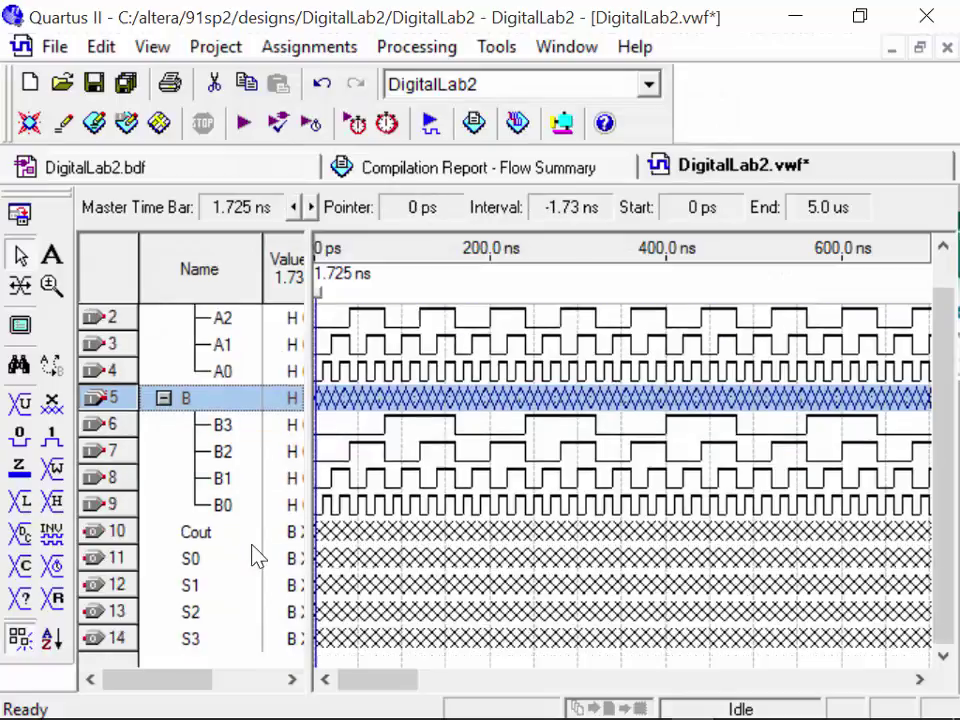
left_click(52, 286)
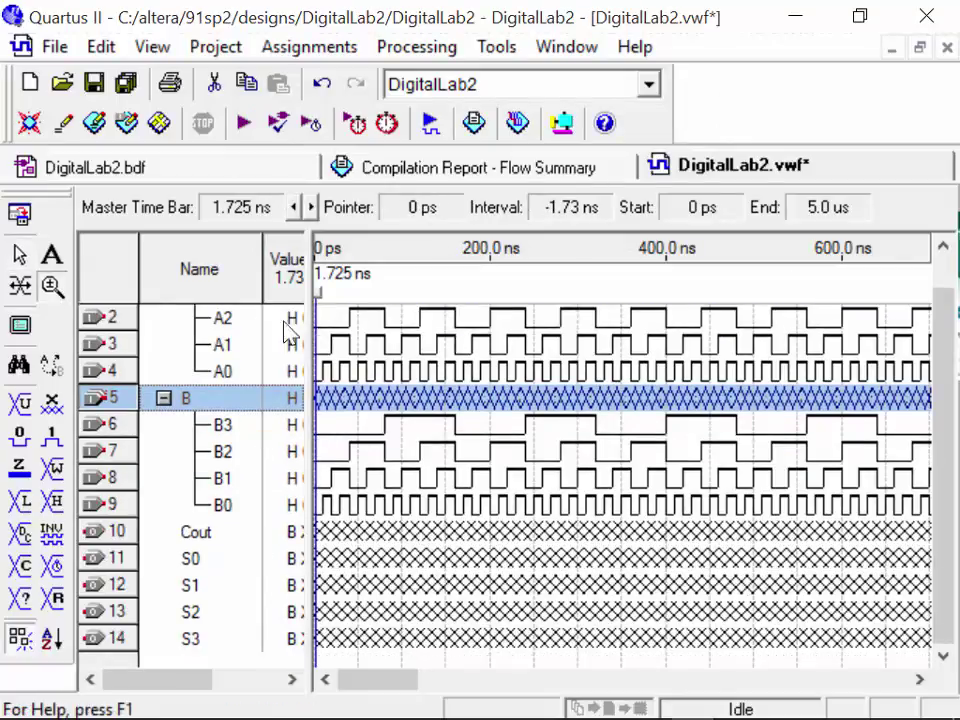
left_click(252, 230)
left_click(386, 354)
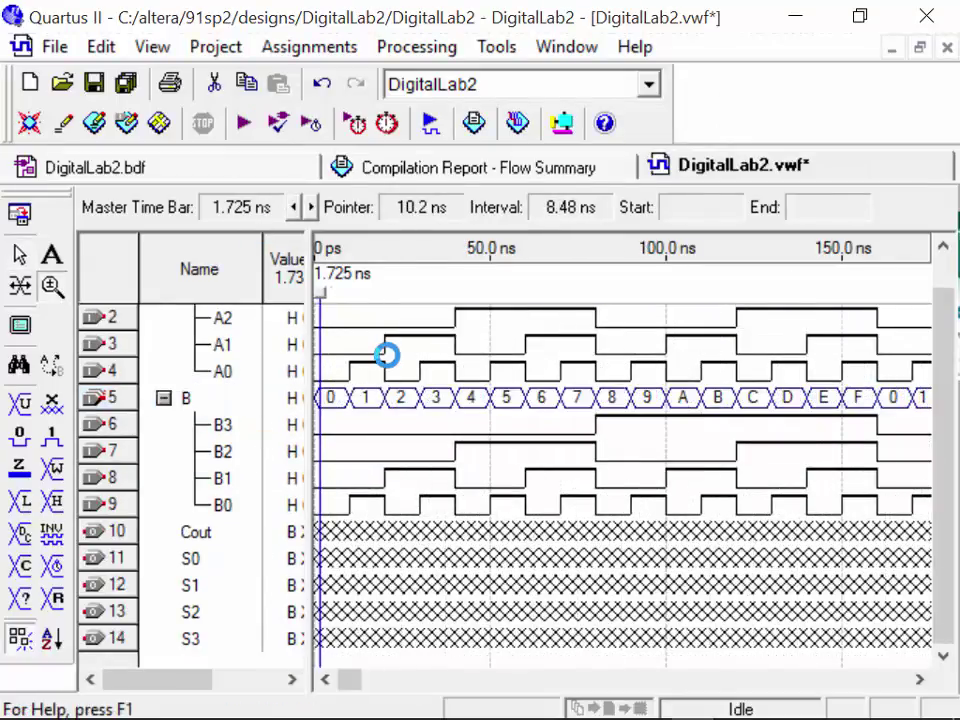
left_click(392, 369)
left_click(563, 527)
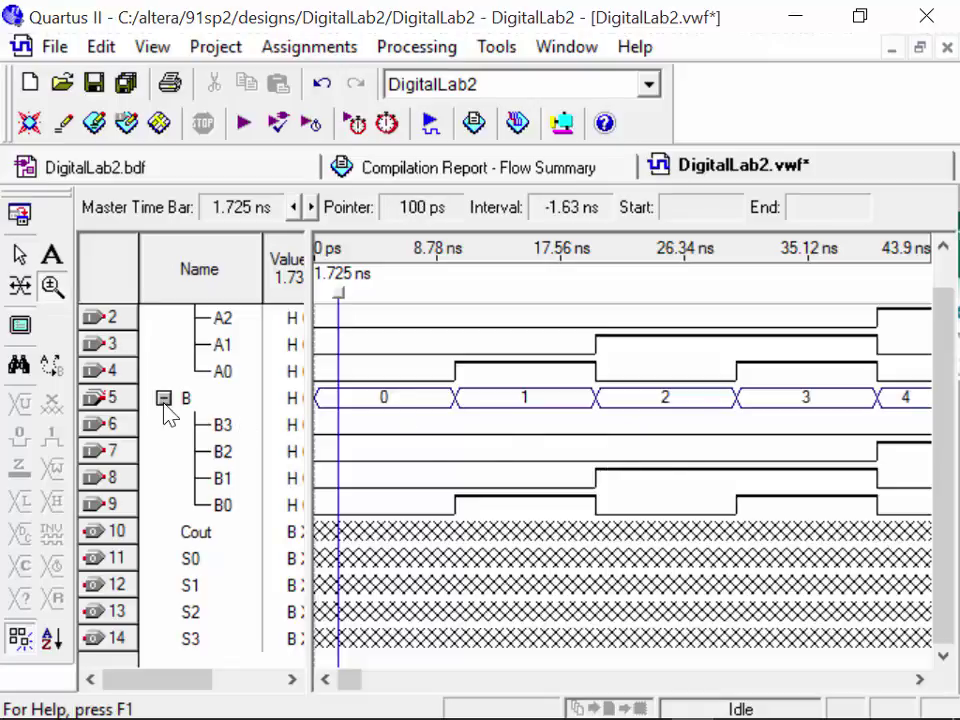
scroll(633, 449, "up", 1)
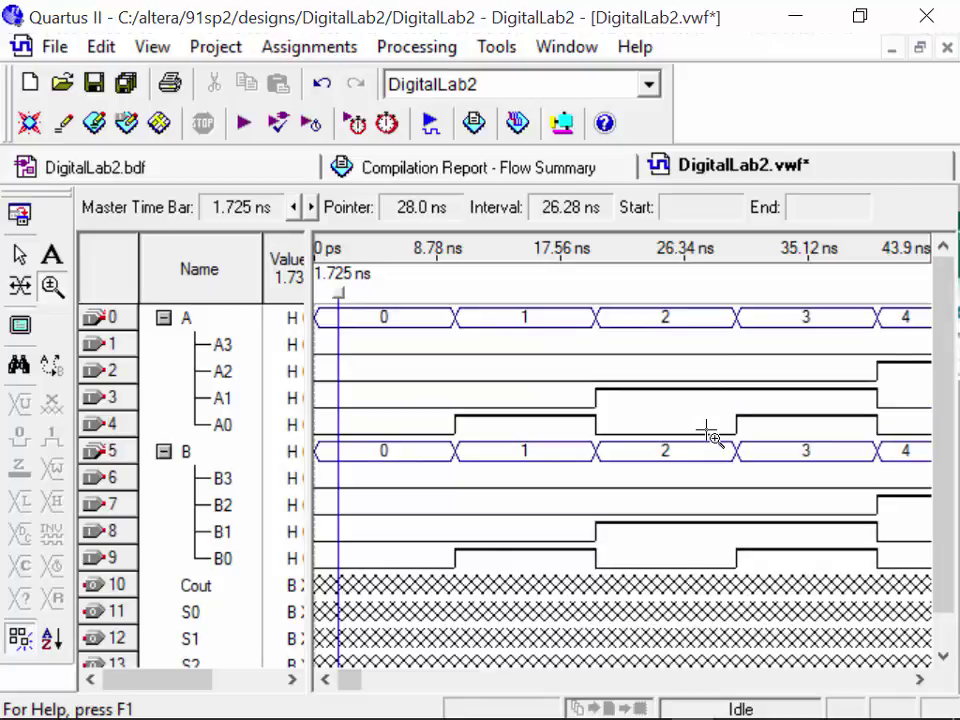
Sort the output nodes S0 to S3 in descending alphanumeric order
middle_click(557, 497)
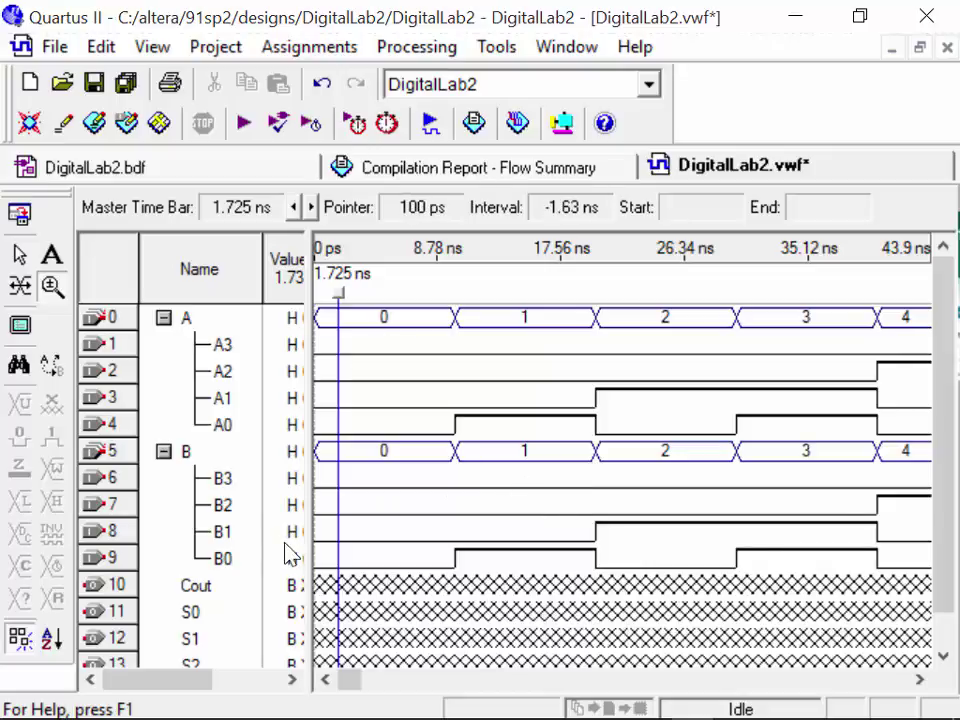
scroll(215, 575, "down", 2)
left_click(215, 568)
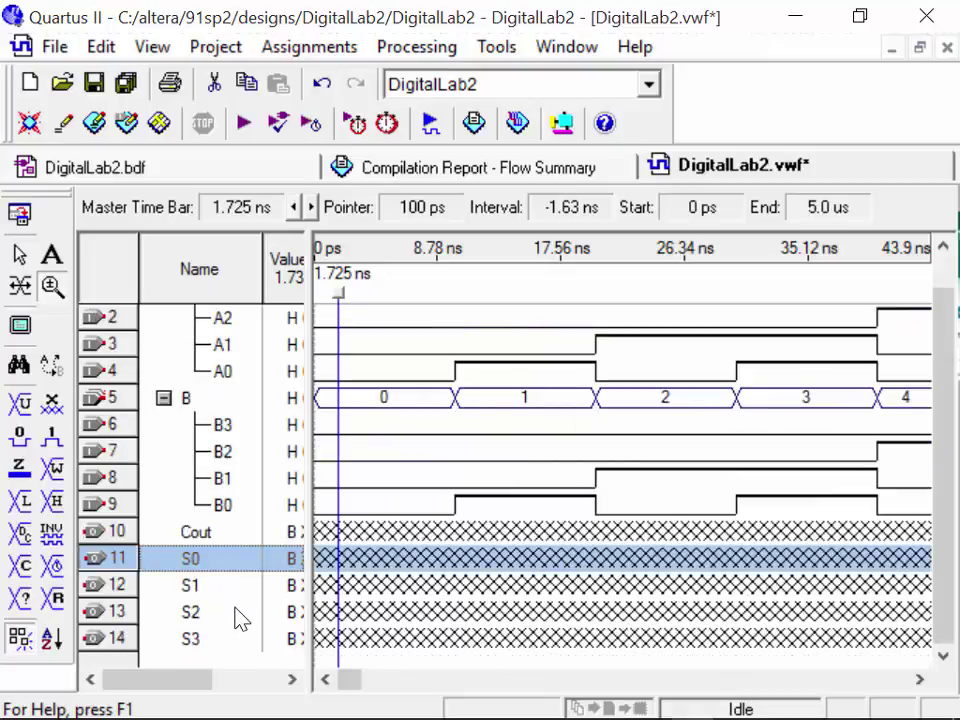
left_click(220, 638, "shift")
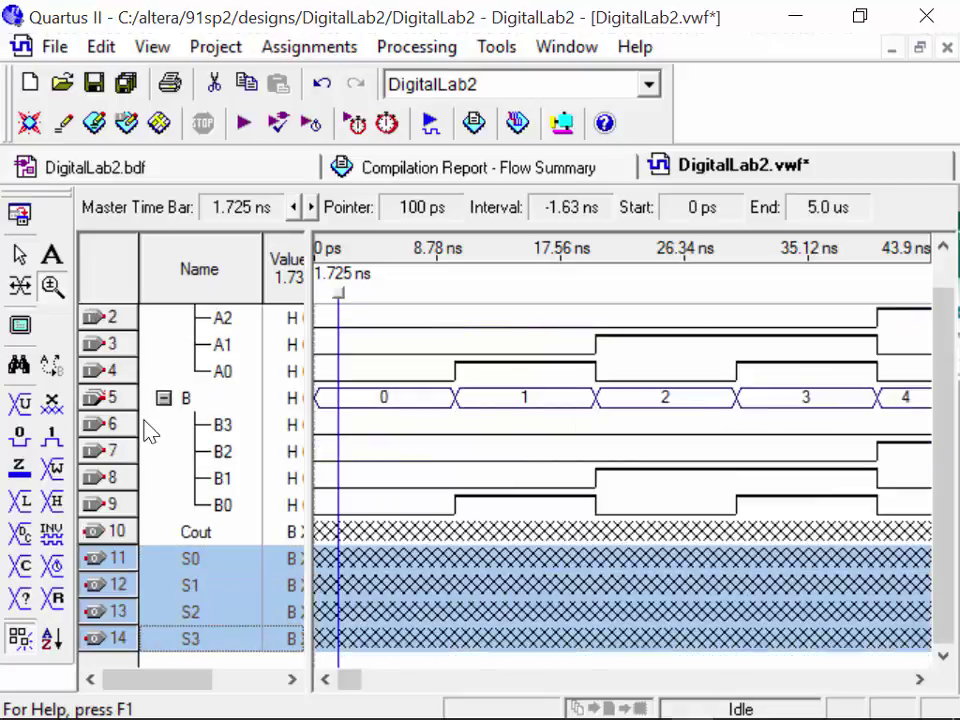
left_click(50, 637)
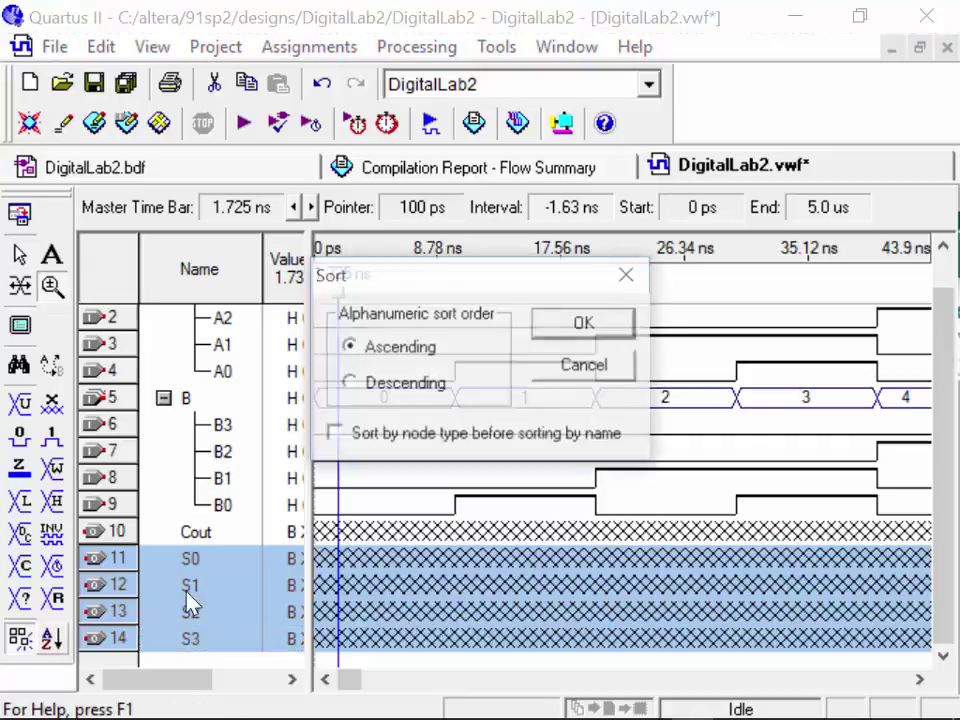
left_click(349, 384)
left_click(590, 328)
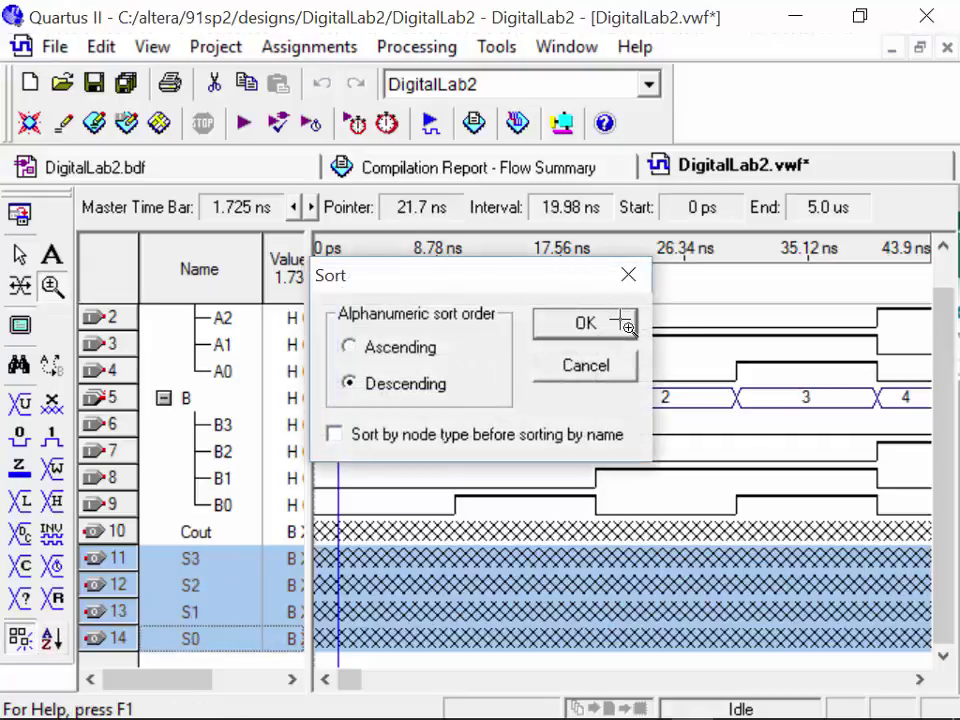
Group the output nodes S3 to S0 under the name Sum with hexadecimal radix
right_click(211, 580)
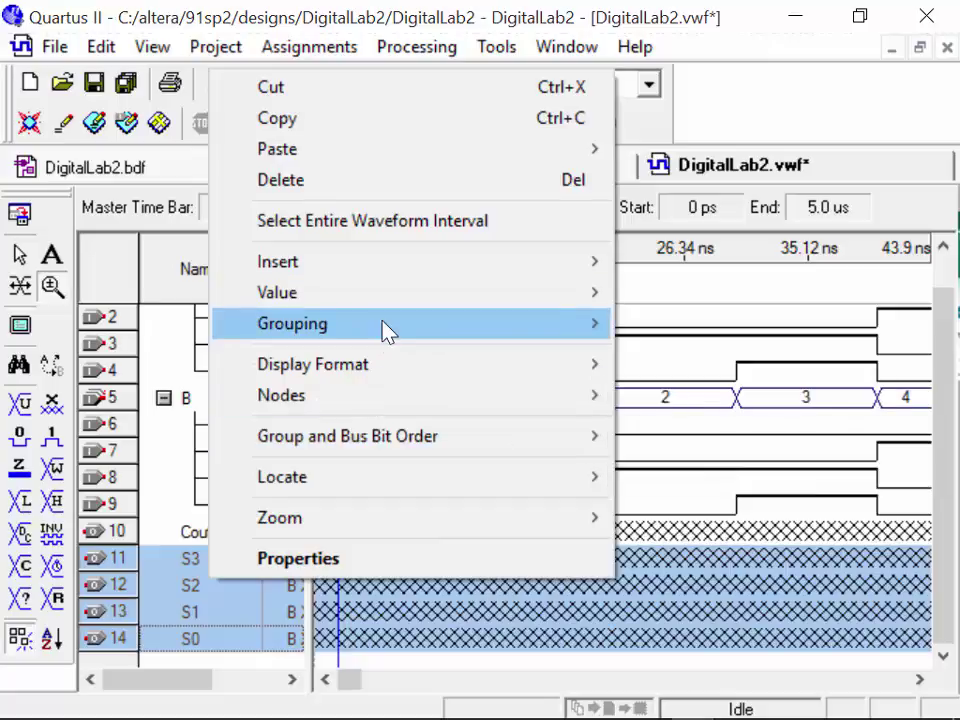
mouse_move(381, 330)
left_click(193, 328)
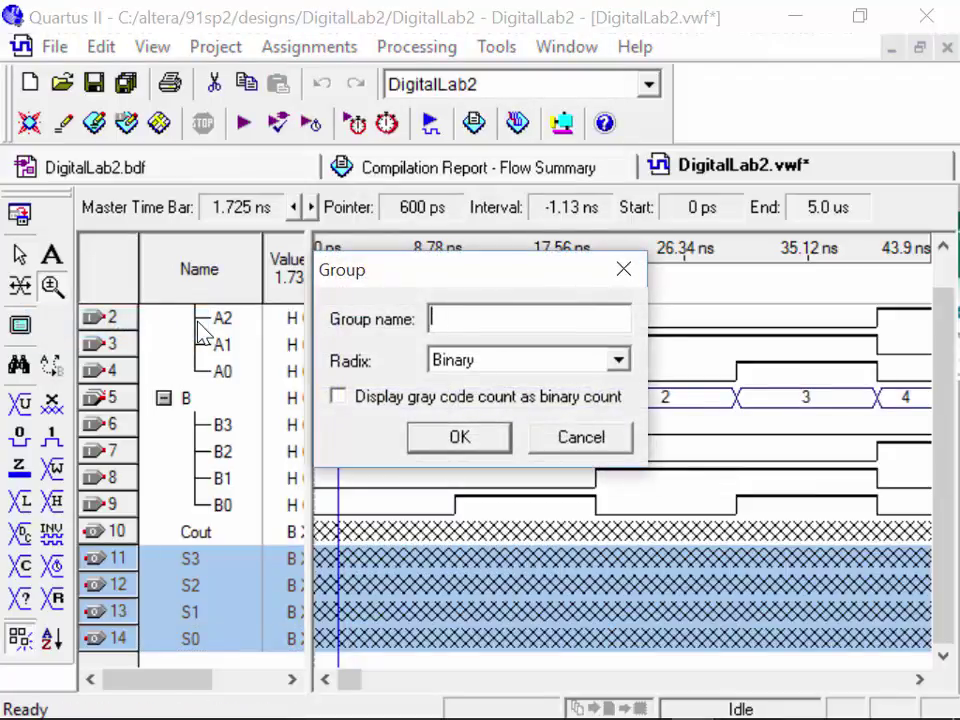
type("Sum")
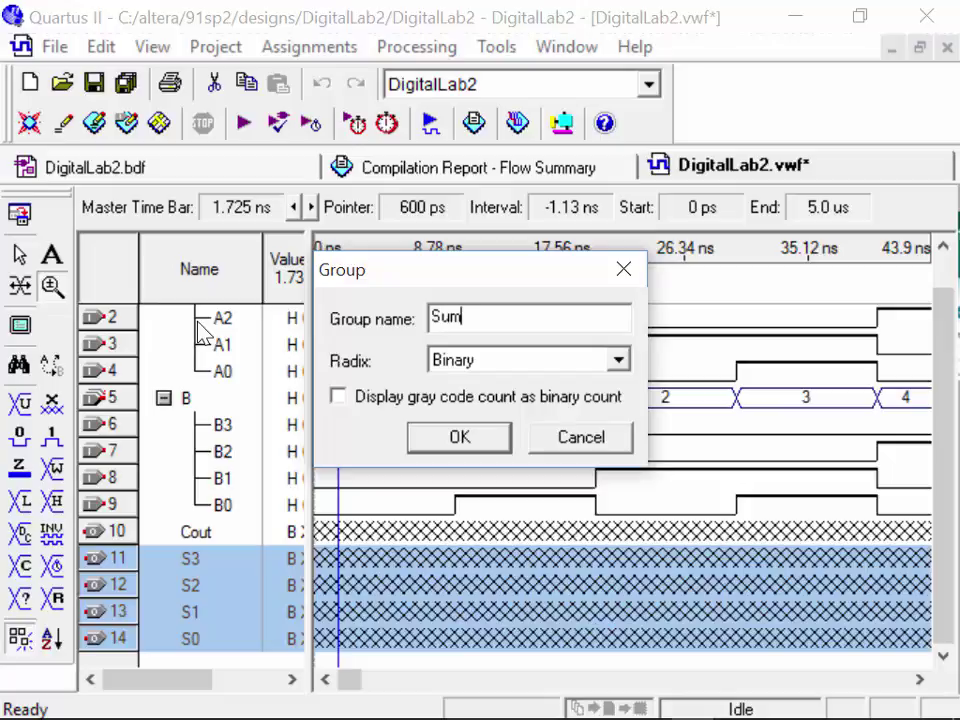
left_click(524, 362)
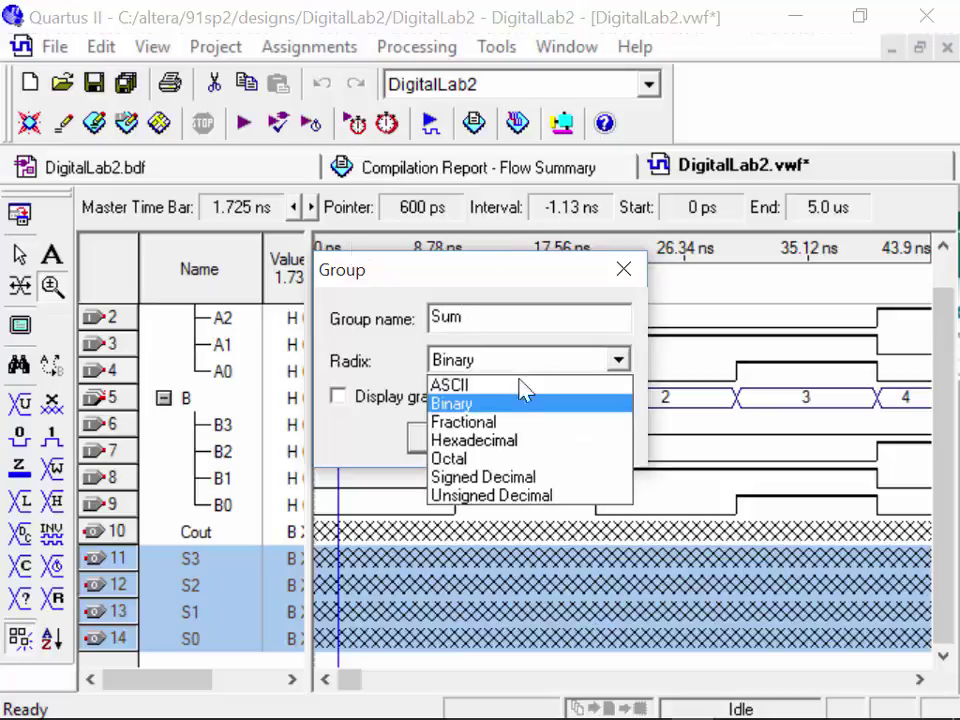
left_click(500, 441)
left_click(456, 438)
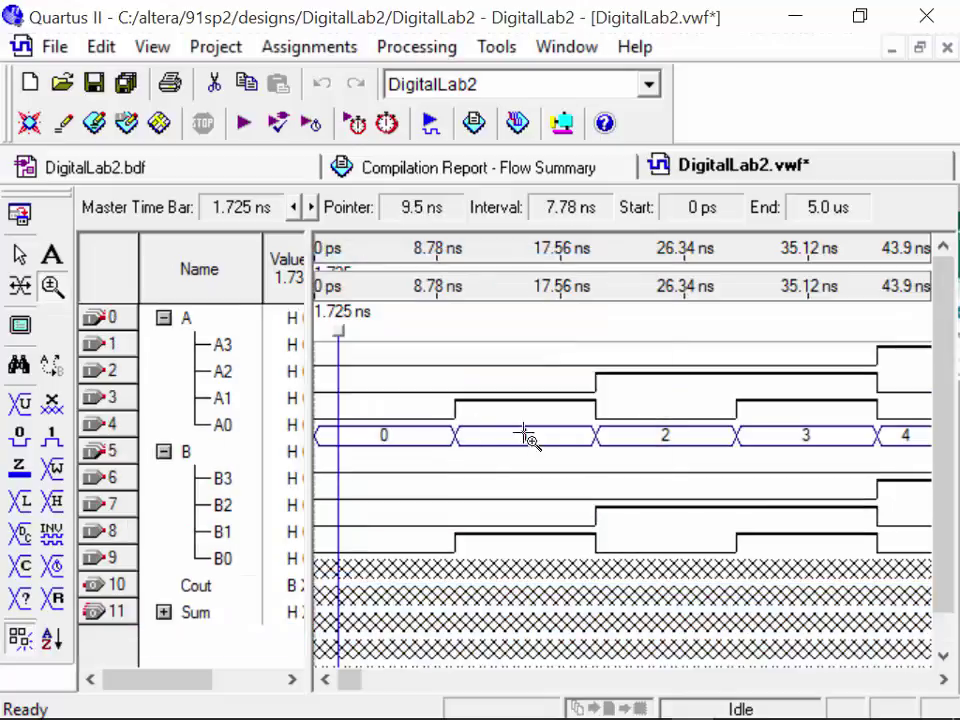
Collapse groups B and A, and move Cout below the Sum group in the waveform list
left_click(164, 451)
left_click(164, 318)
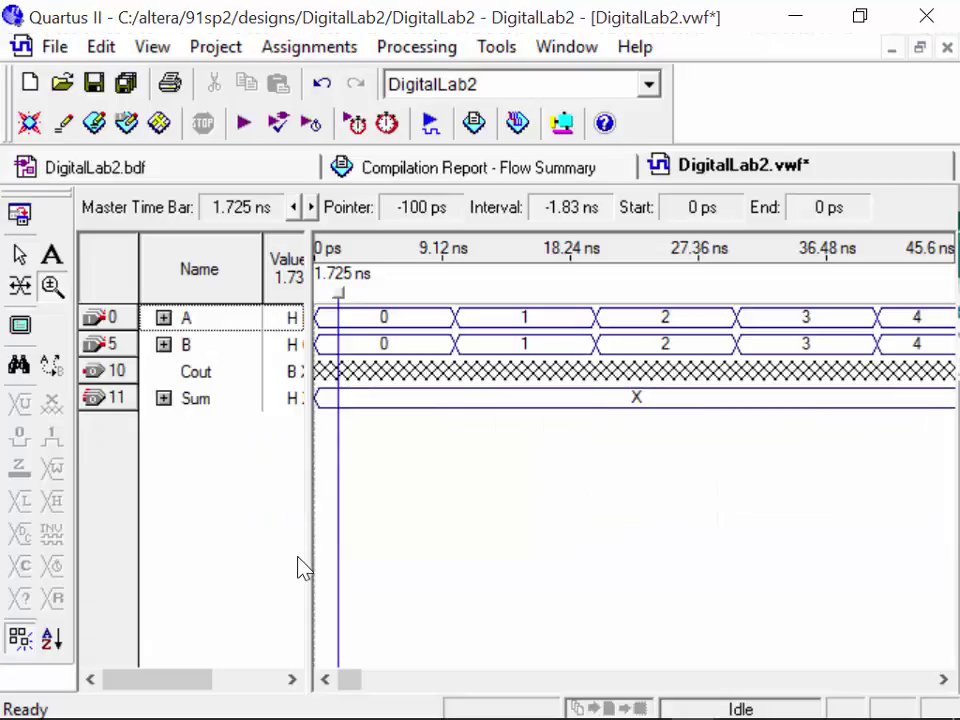
left_click(190, 380)
left_click_drag(100, 385, 285, 499)
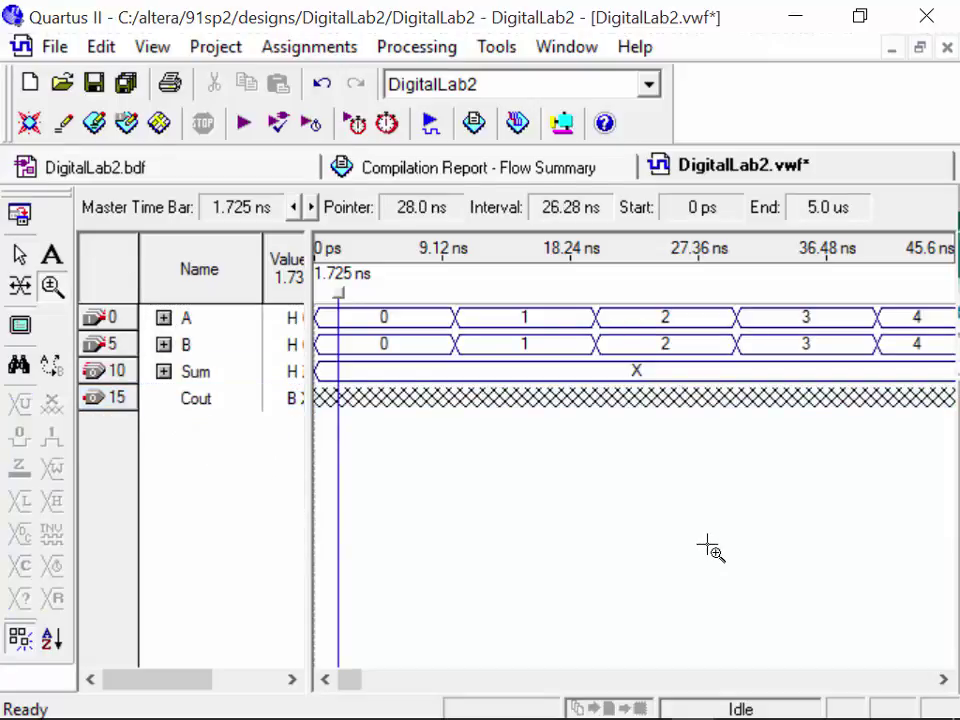
Run the simulation of DigitalLab2, saving the waveform file changes, and dismiss the completion message
scroll(705, 553, "right", 10)
scroll(712, 552, "right", 20)
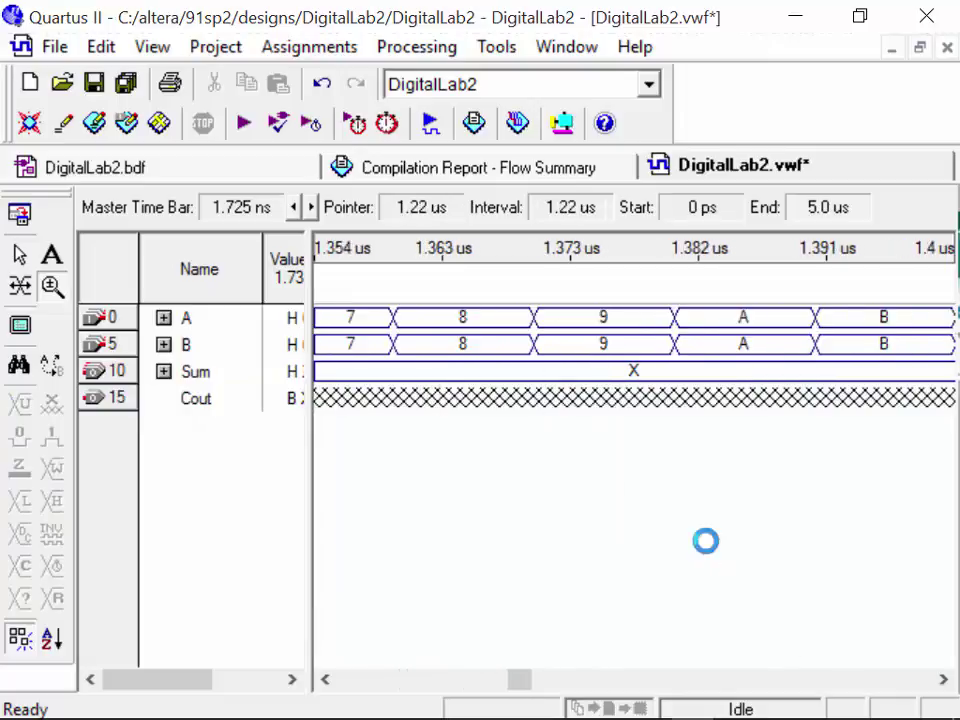
scroll(710, 547, "left", 10)
scroll(708, 546, "left", 20)
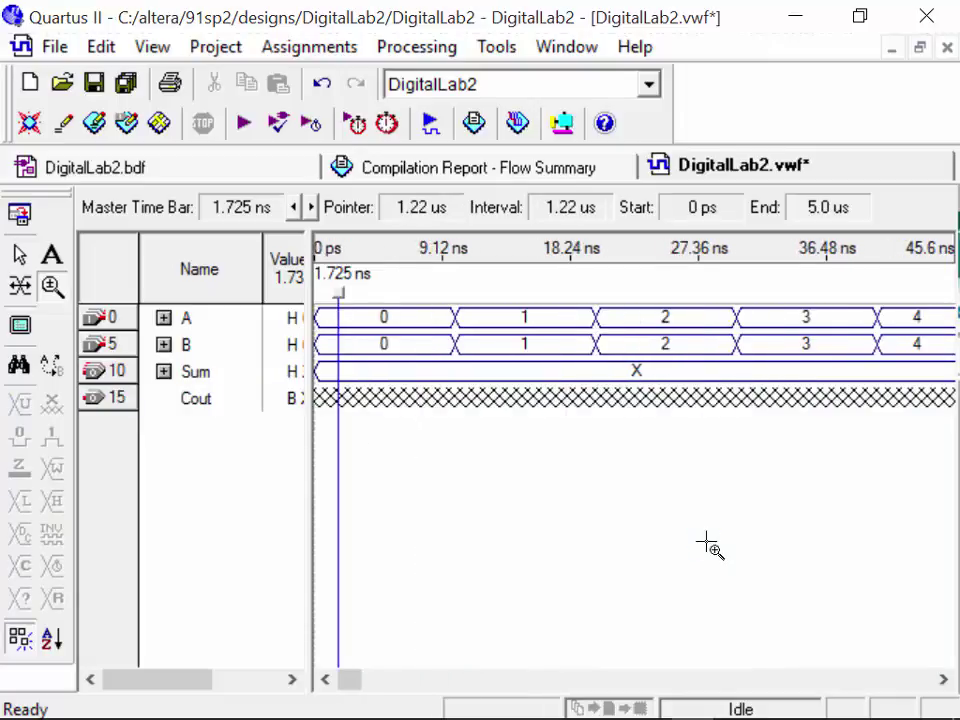
left_click(436, 127)
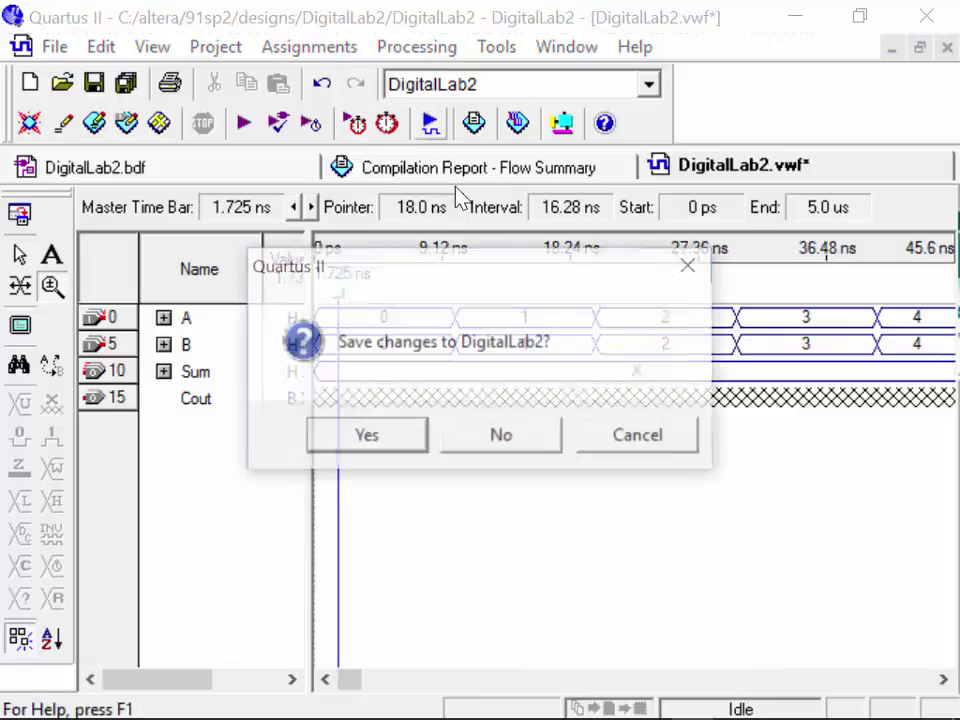
left_click(362, 438)
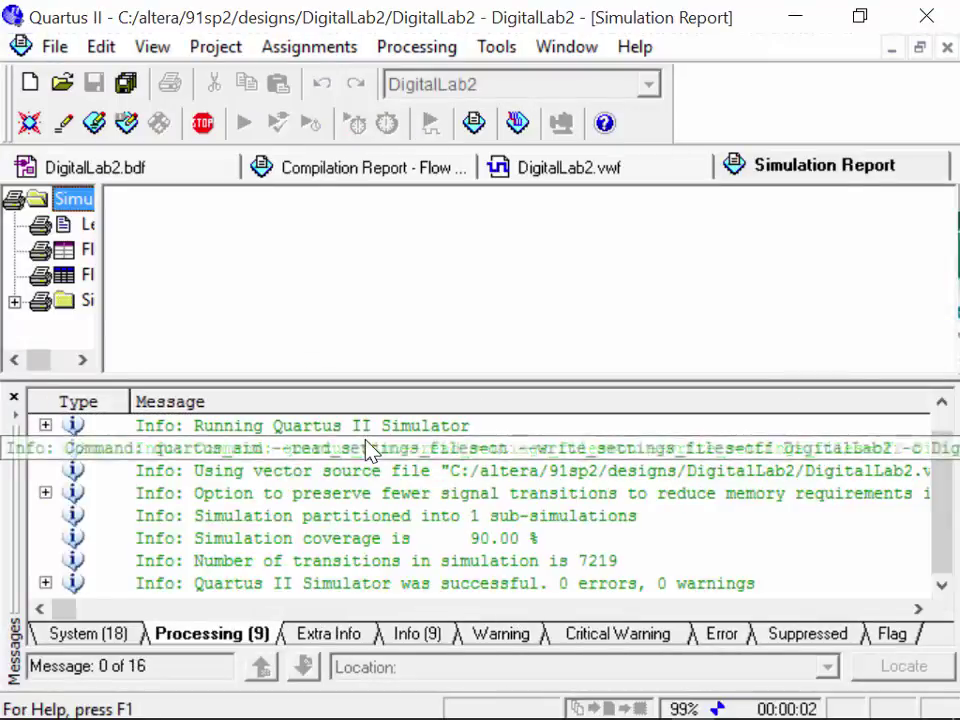
left_click(510, 437)
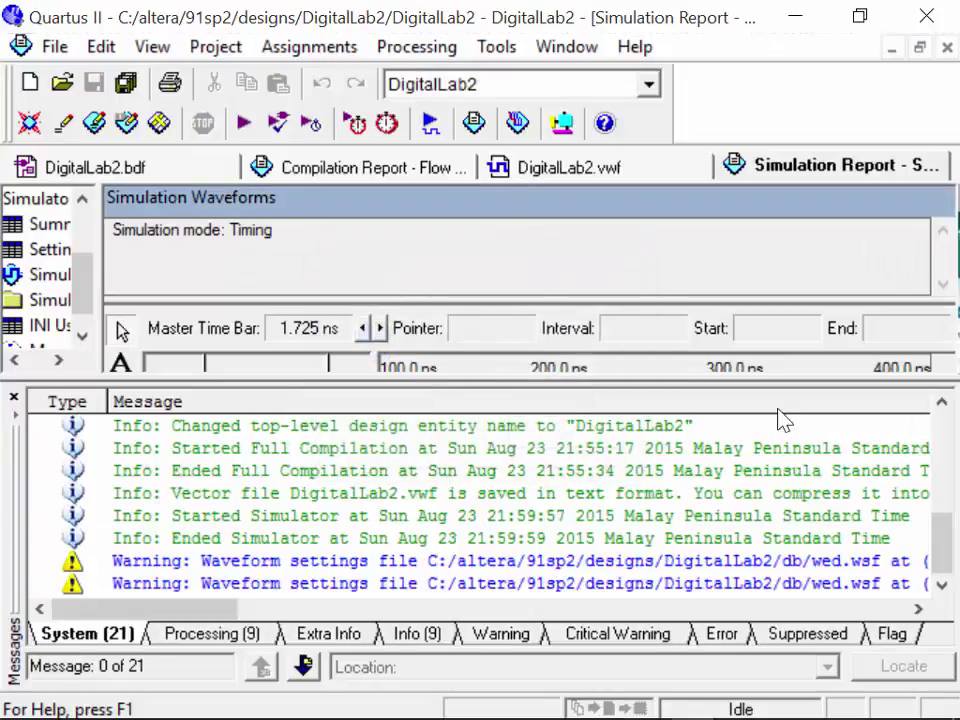
Hide the messages, zoom in on the start of the simulated waveforms and collapse group A to compare A, B and Sum
left_click(14, 397)
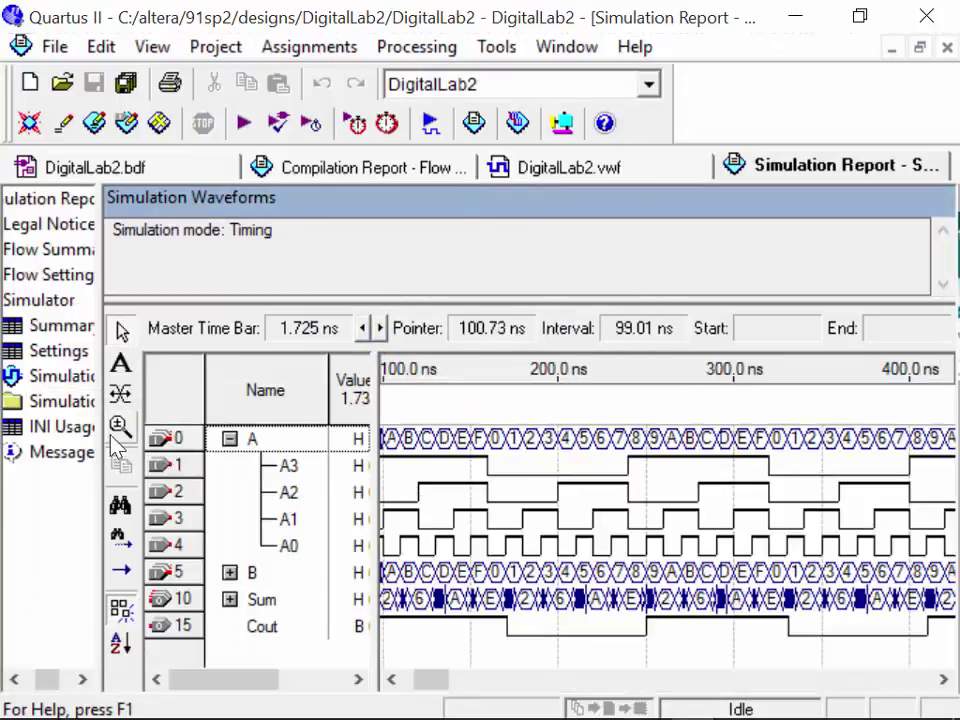
left_click(118, 430)
left_click(437, 492)
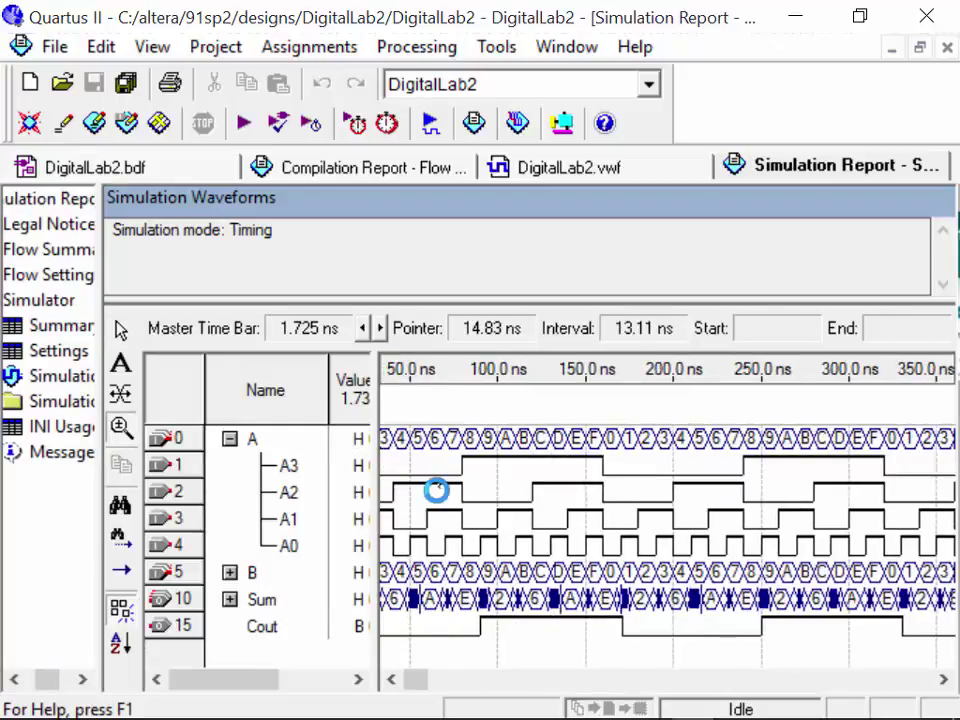
left_click(439, 493)
left_click(486, 504)
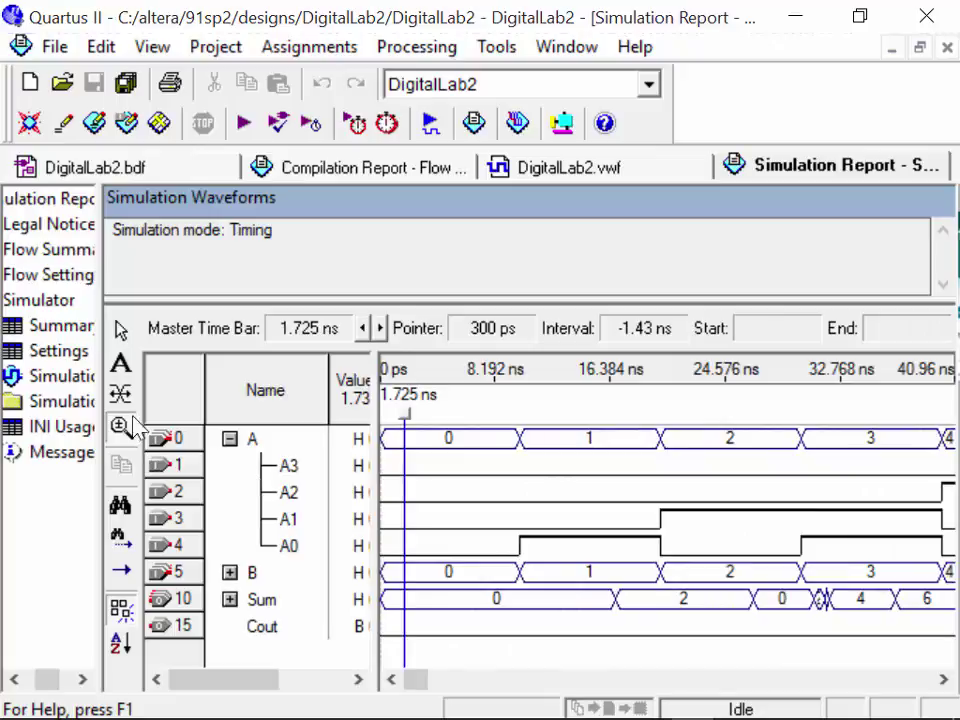
left_click(230, 439)
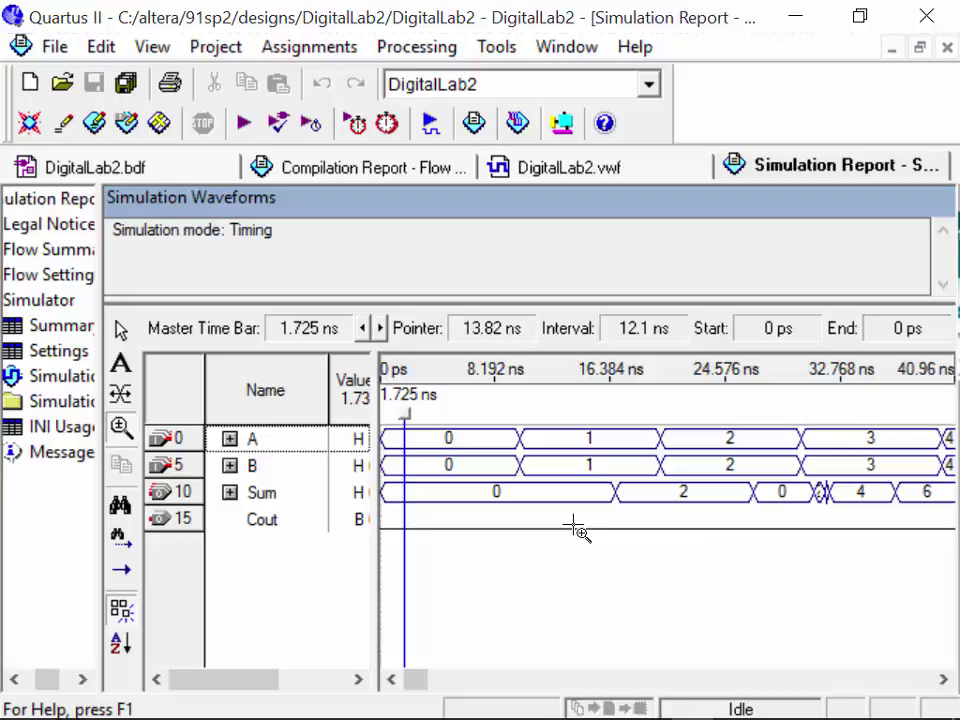
left_click(279, 445)
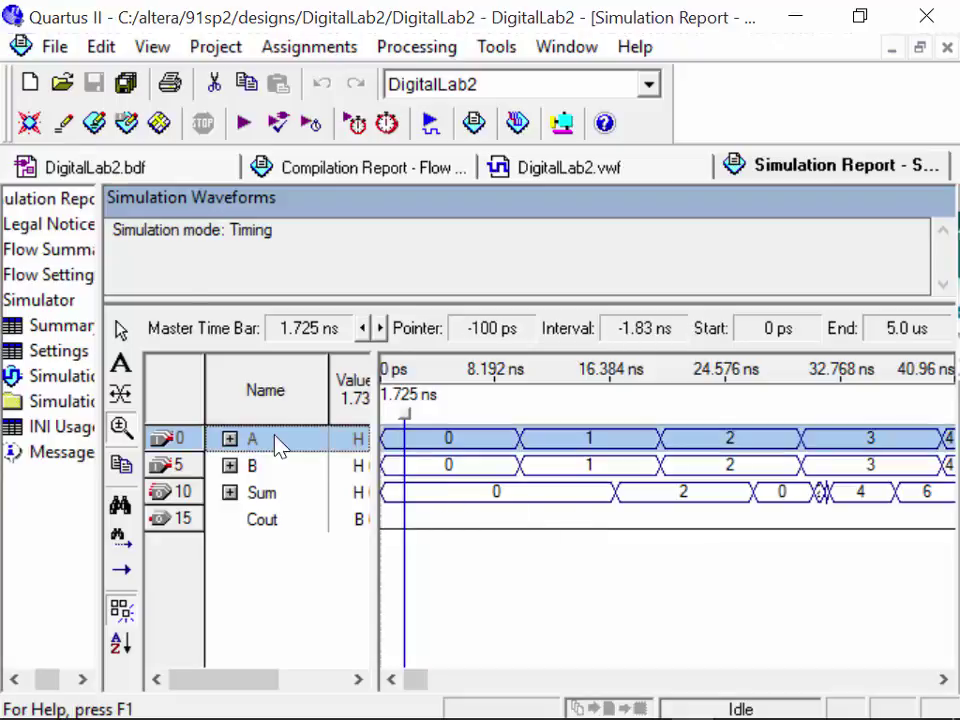
right_click(270, 447)
mouse_move(276, 444)
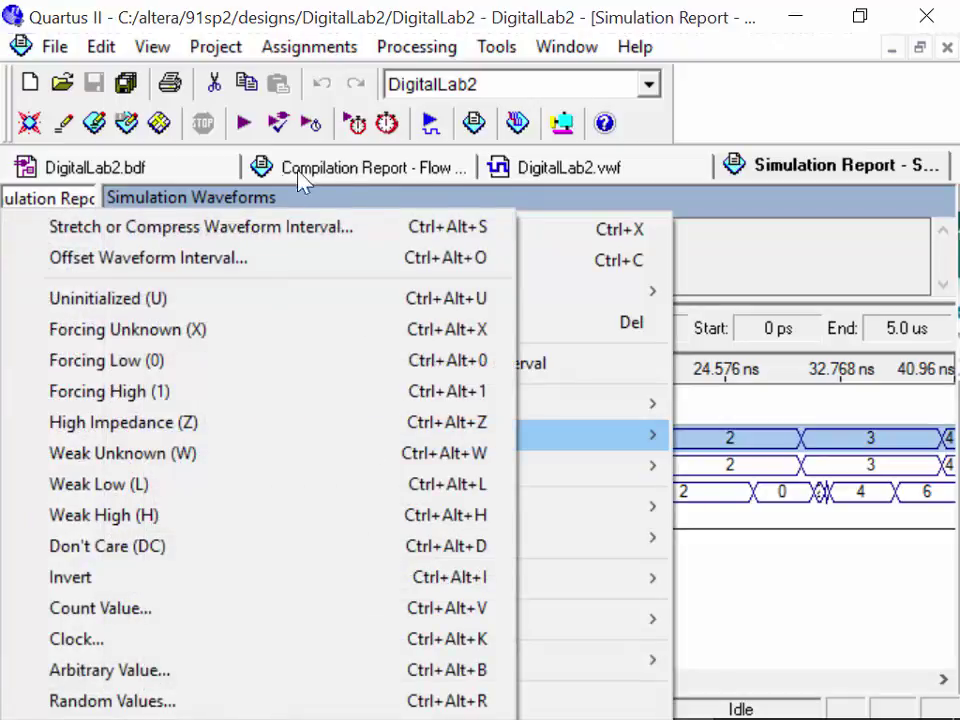
Return to the DigitalLab2.vwf waveform file and set group A's count value to count every 50 ns
left_click(545, 168)
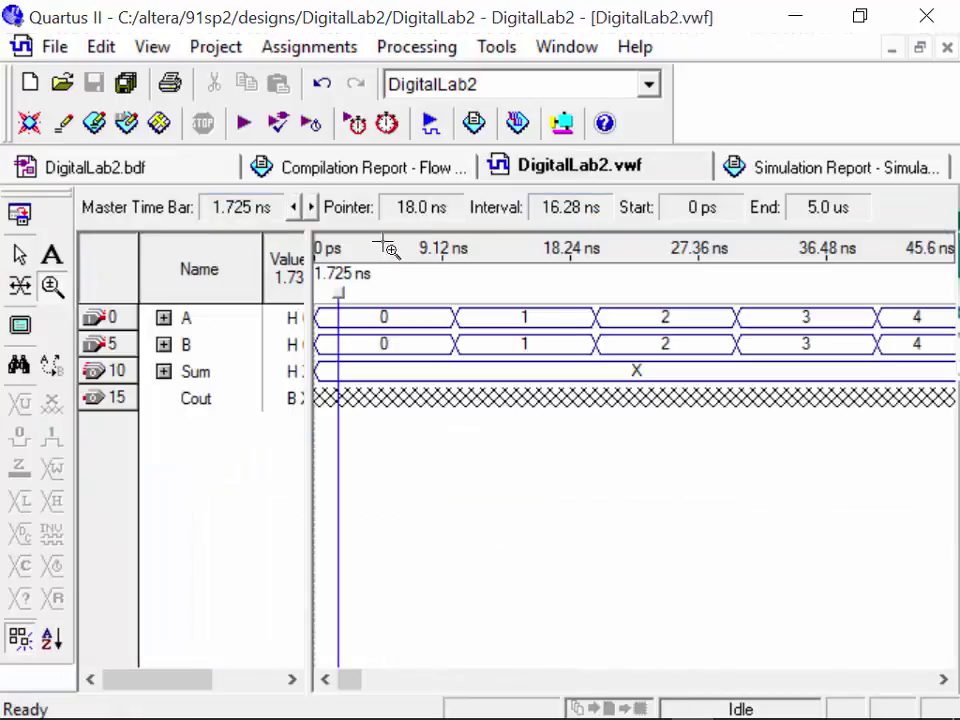
left_click(224, 320)
right_click(212, 318)
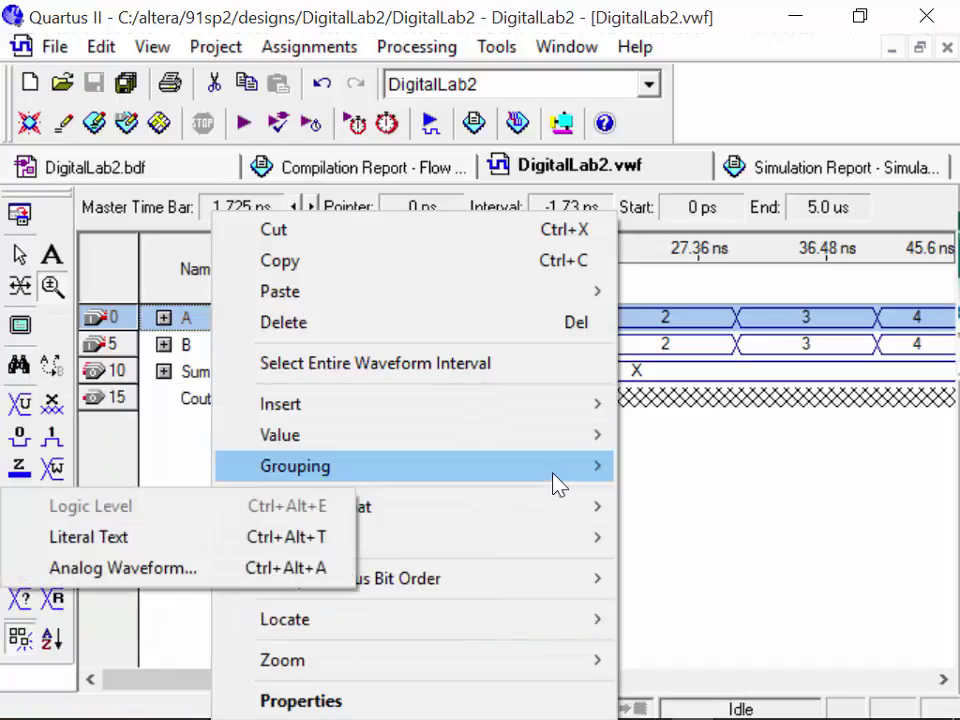
mouse_move(553, 438)
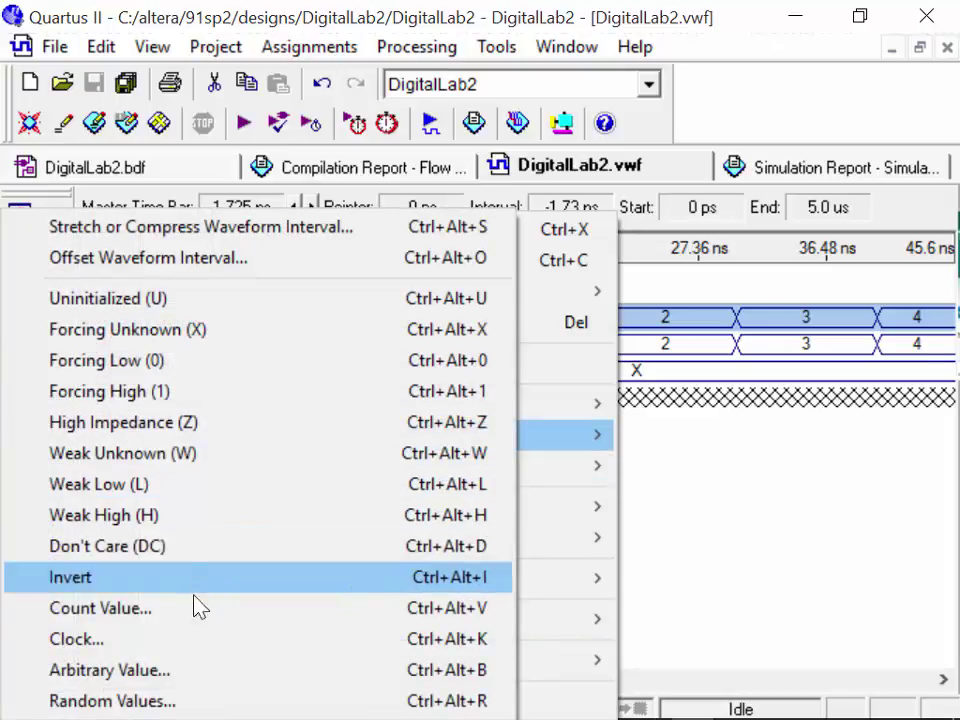
left_click(135, 608)
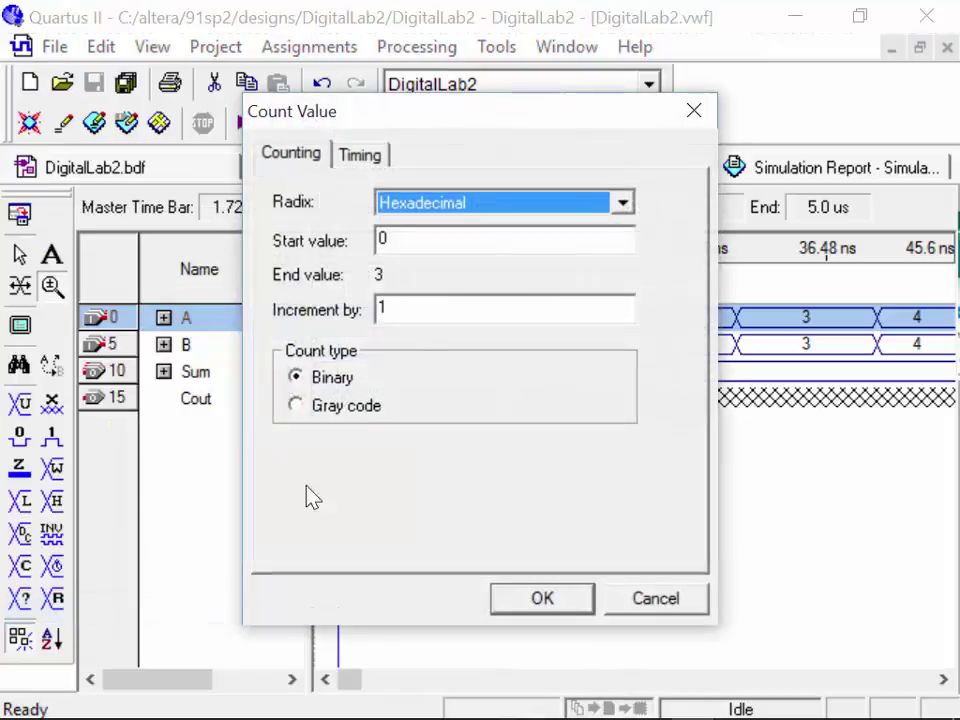
left_click(364, 158)
double_click(472, 468)
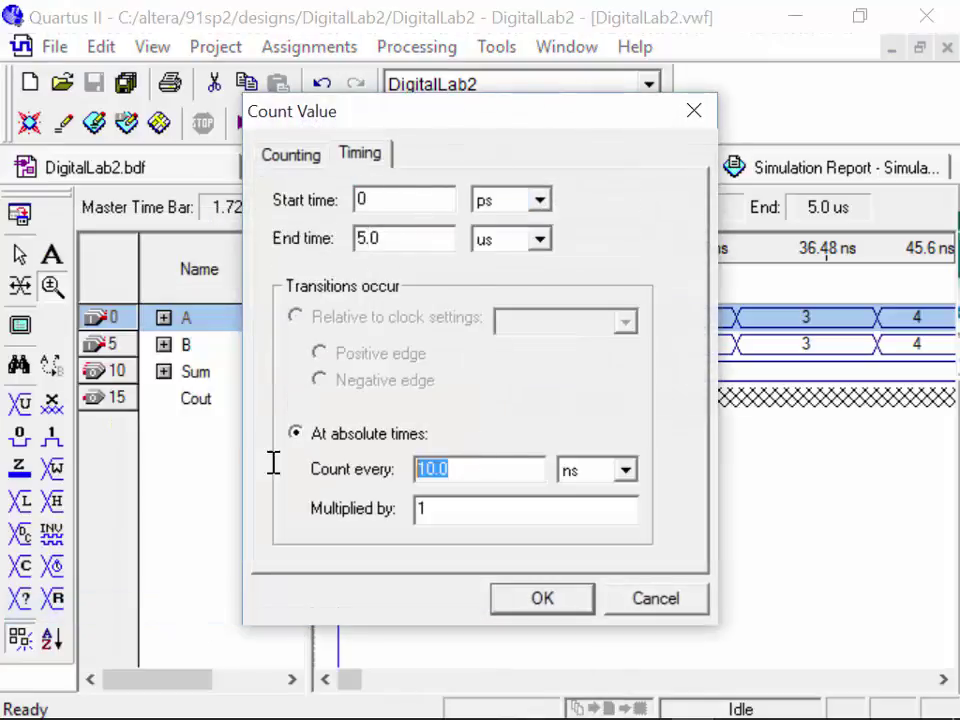
type("50")
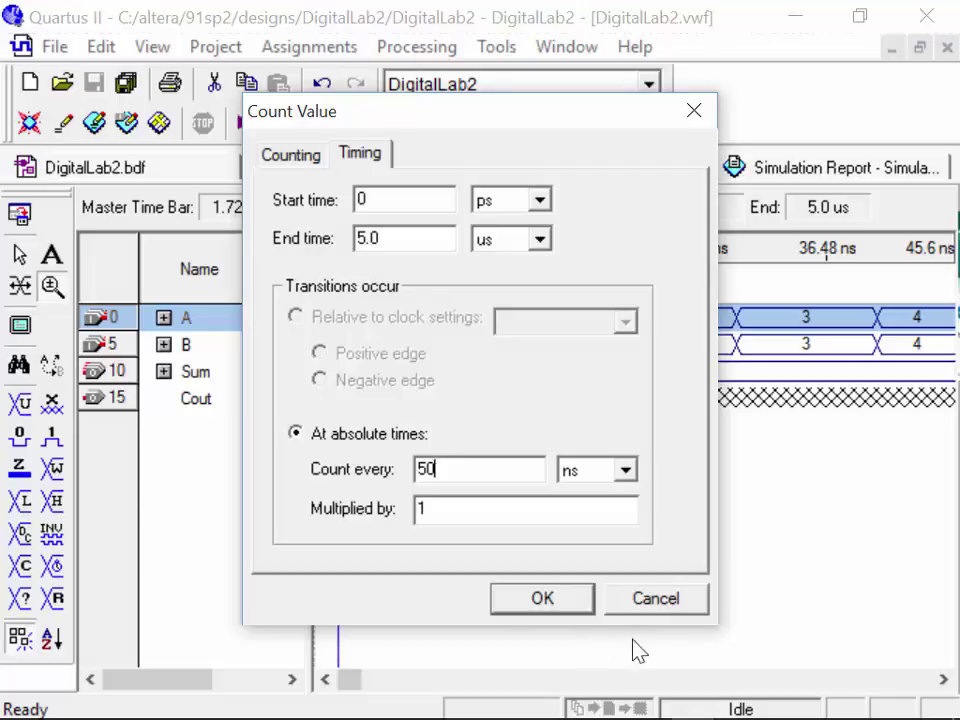
left_click(543, 602)
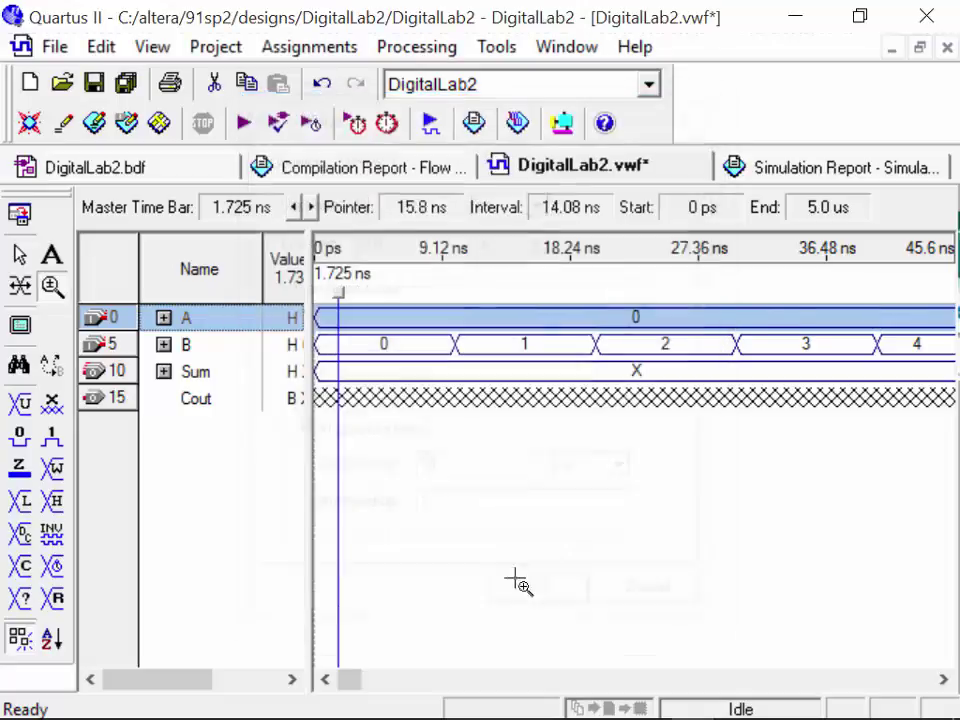
Set group B's count value to increment by 2, counting every 50 ns
left_click(212, 349)
right_click(210, 353)
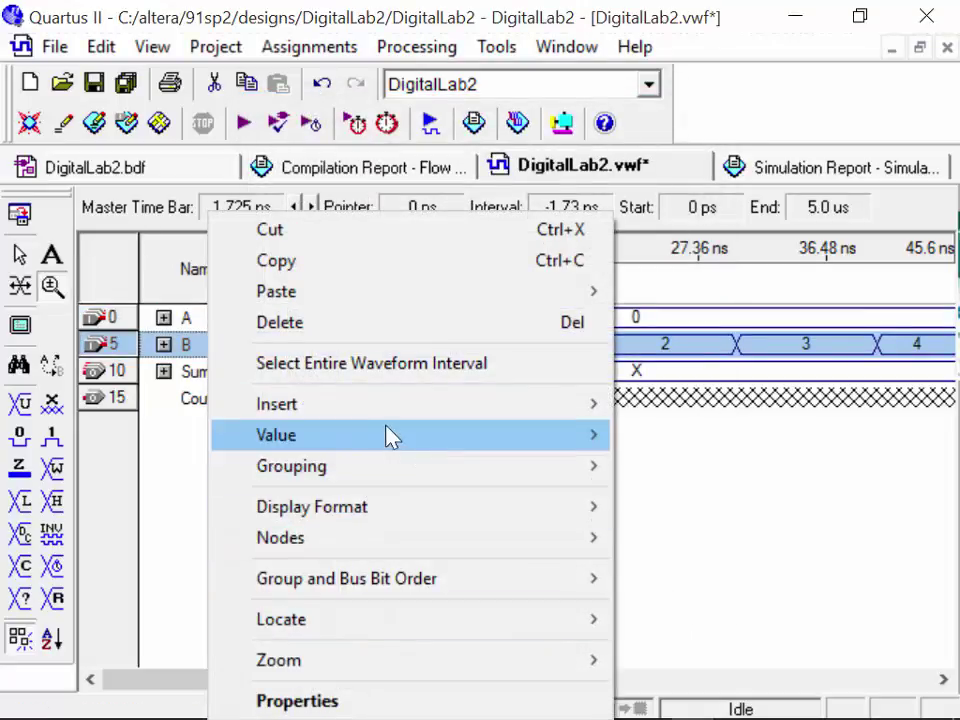
mouse_move(388, 437)
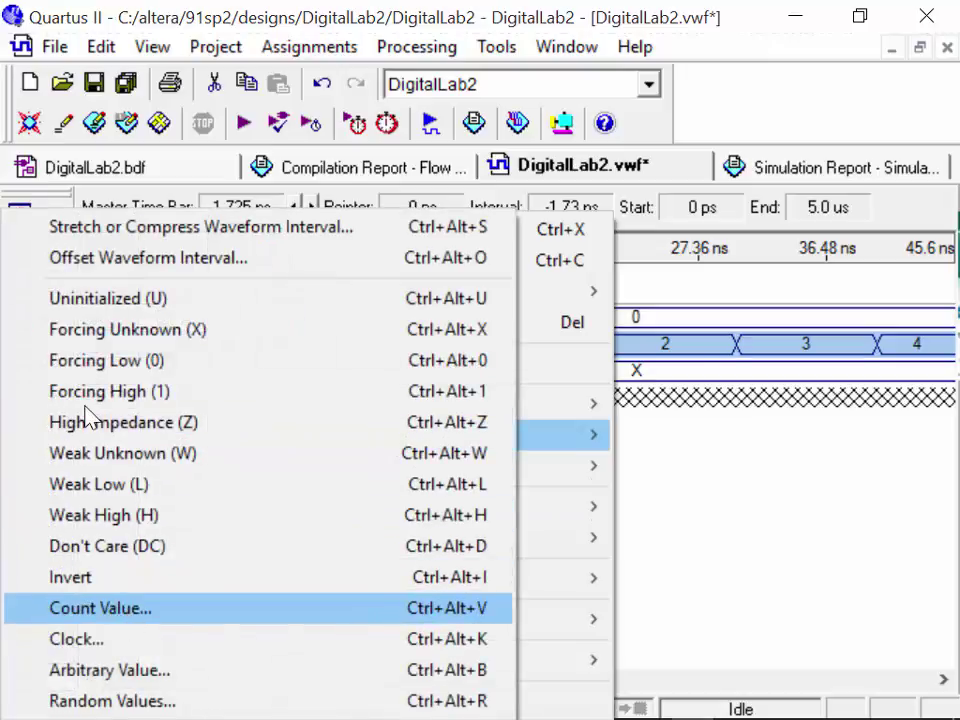
key("Return")
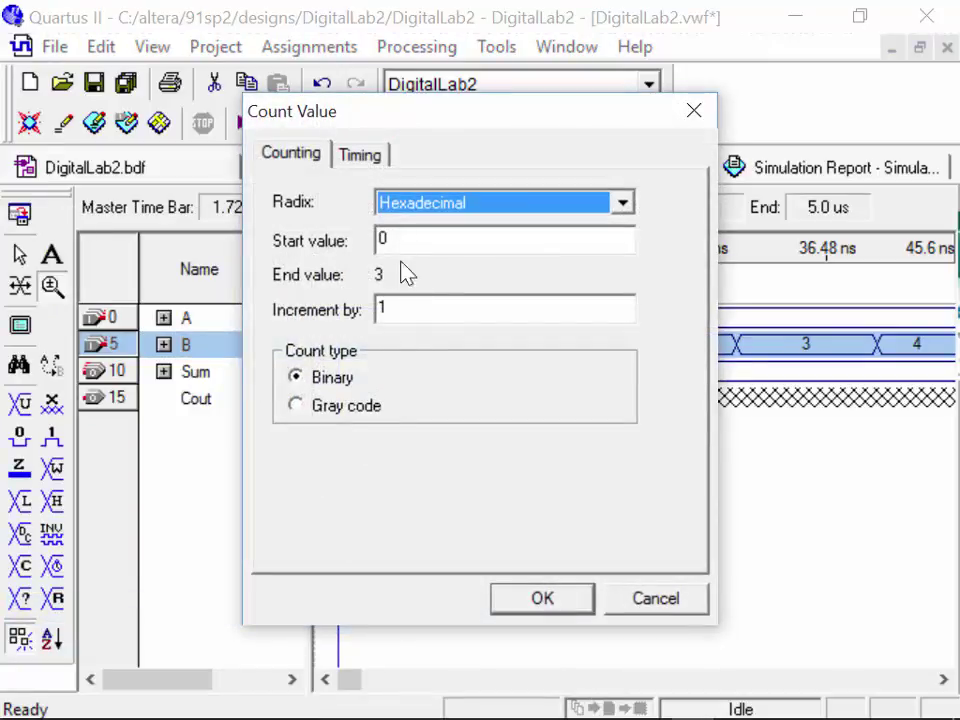
double_click(399, 310)
type("2")
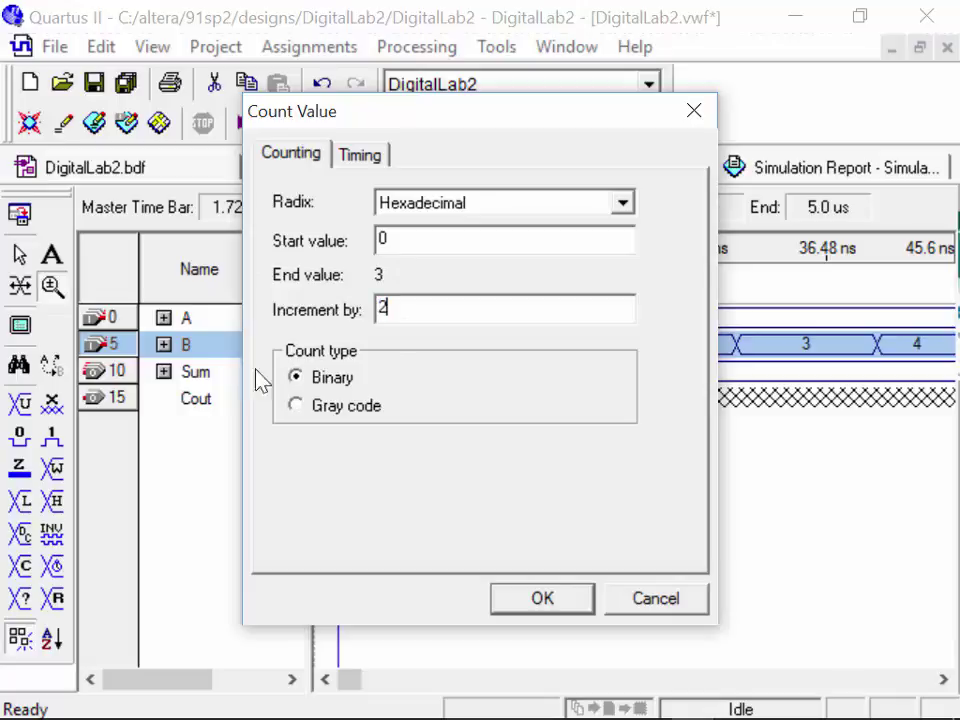
left_click(362, 156)
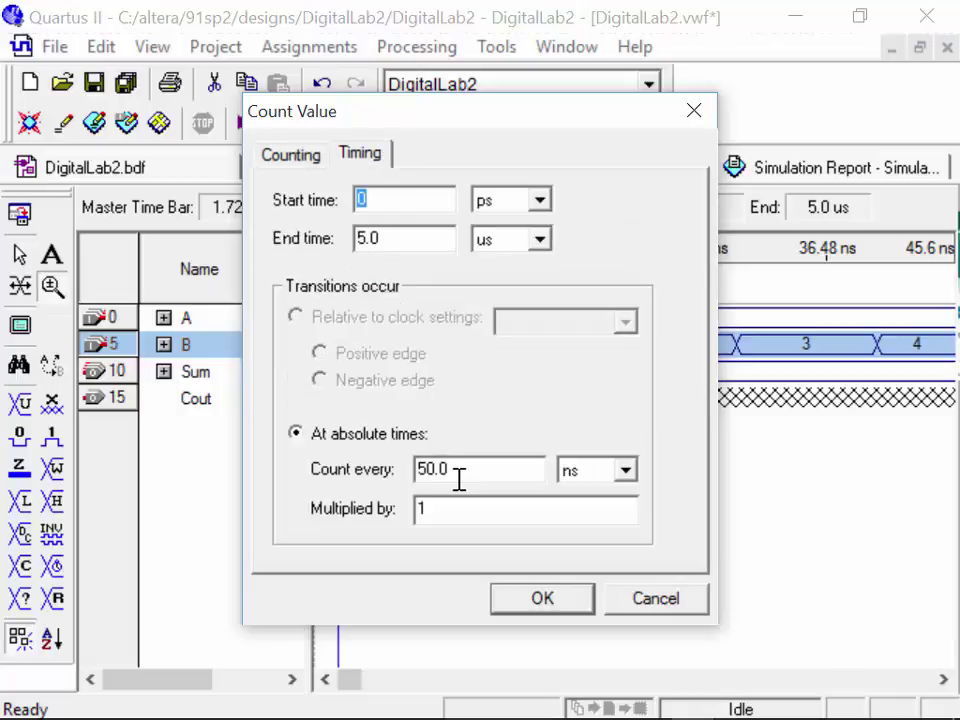
left_click(542, 599)
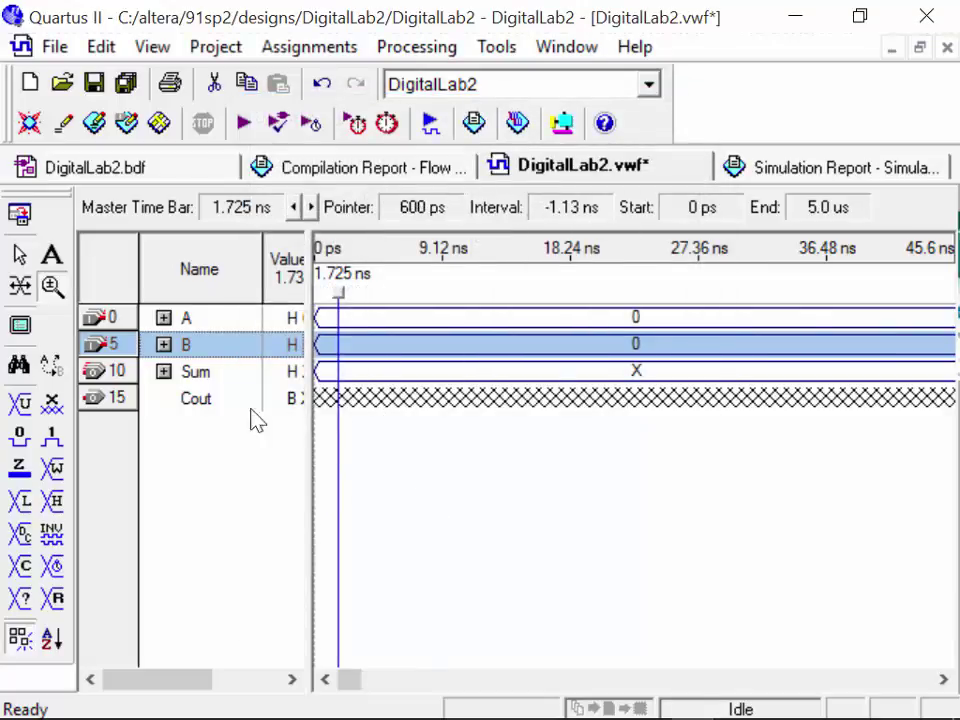
Run the simulation with the new A and B counts, saving the waveform file changes, and dismiss the completion message
left_click(467, 378, "shift")
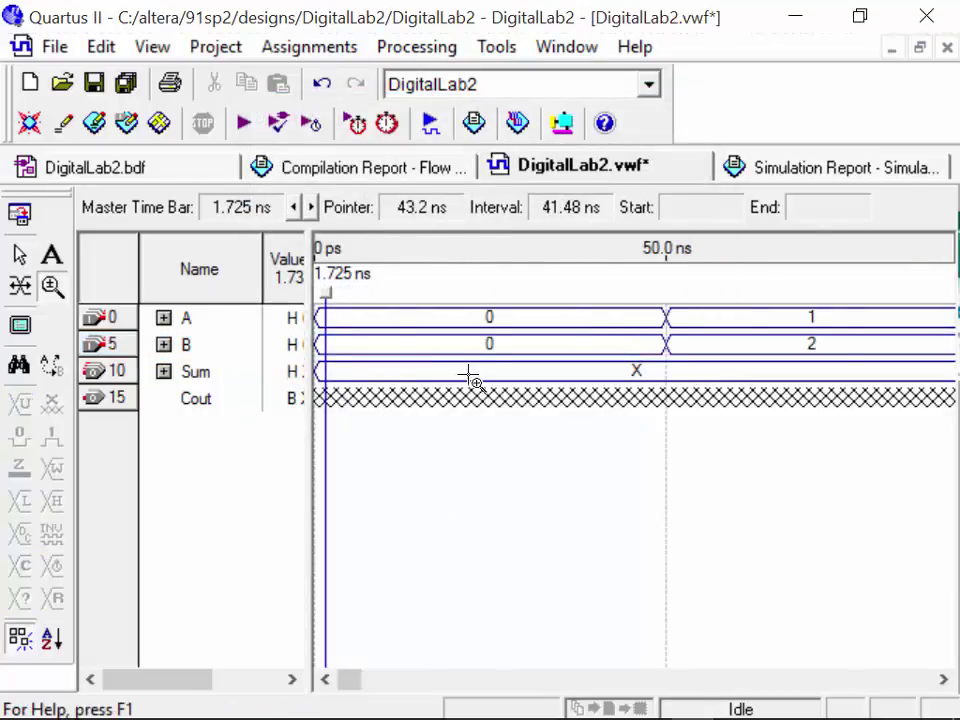
left_click(478, 375, "shift")
left_click(480, 377, "shift")
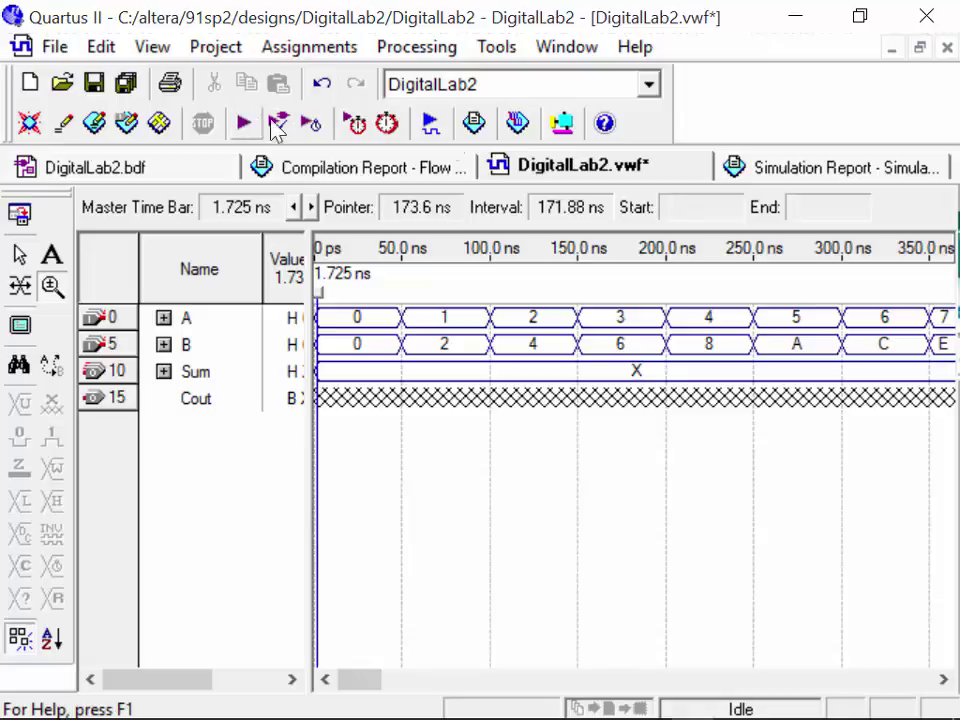
left_click(432, 124)
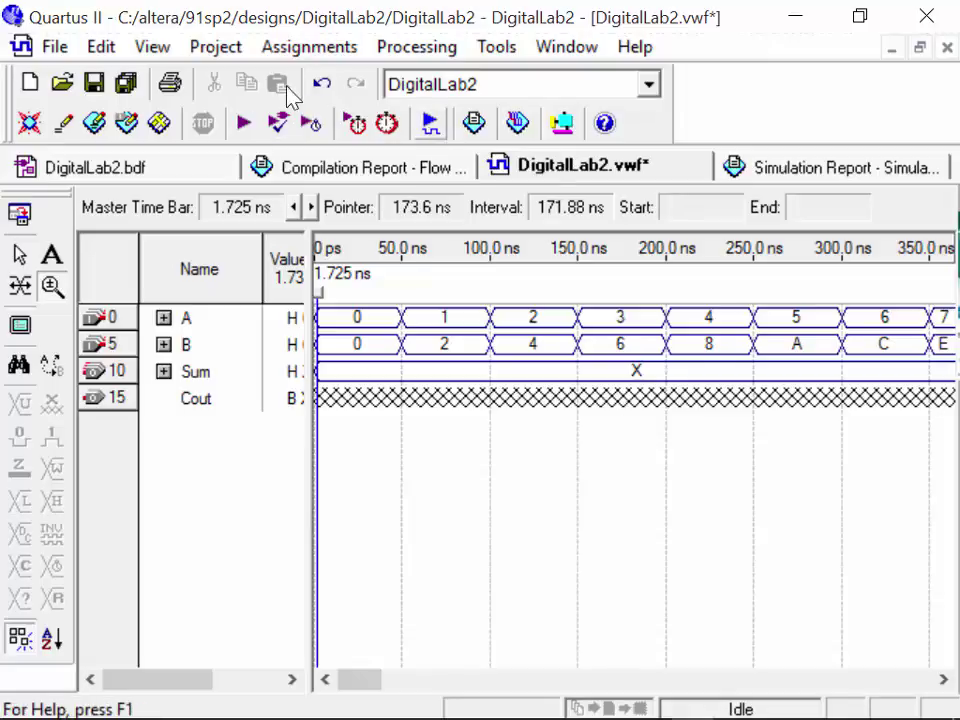
left_click(367, 436)
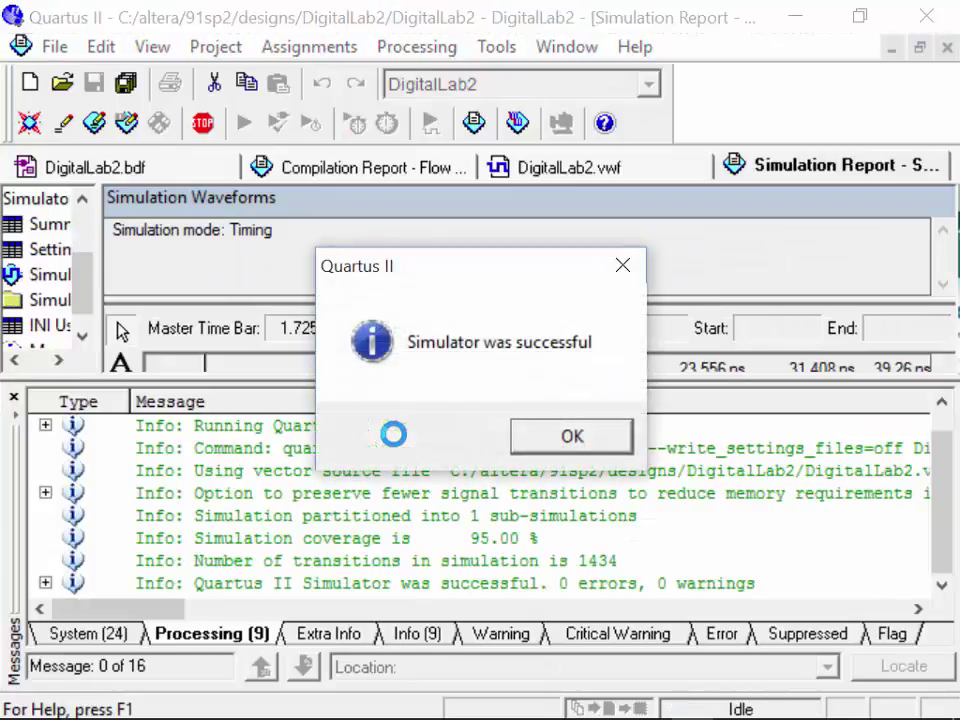
left_click(572, 438)
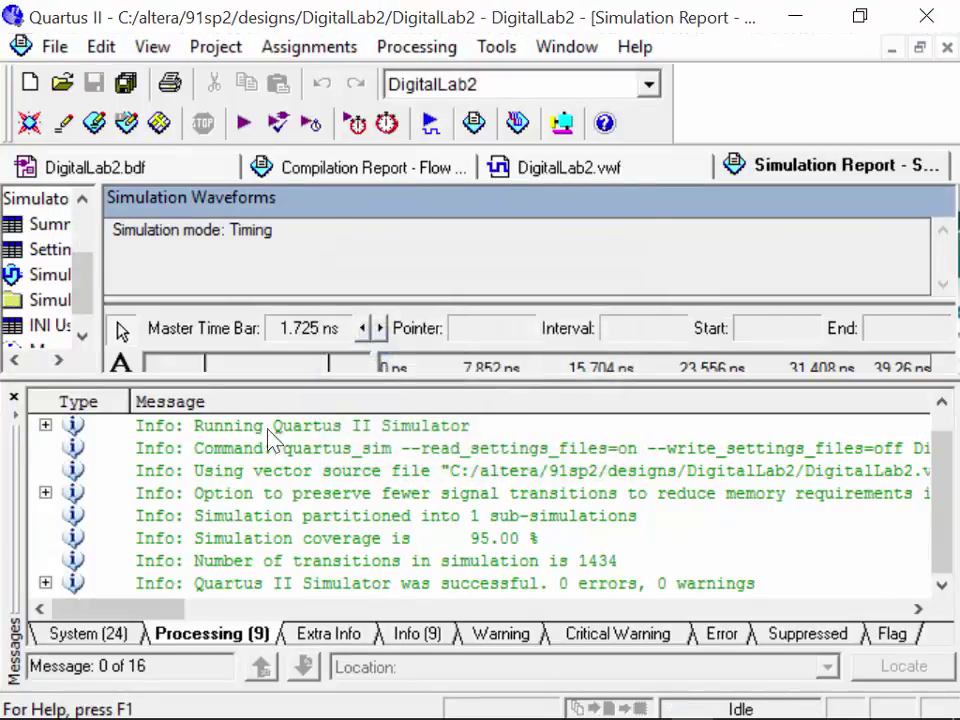
Hide the messages, collapse group A, and compare A, B, Sum and Cout in the simulated waveforms up to about 350 ns
left_click(14, 397)
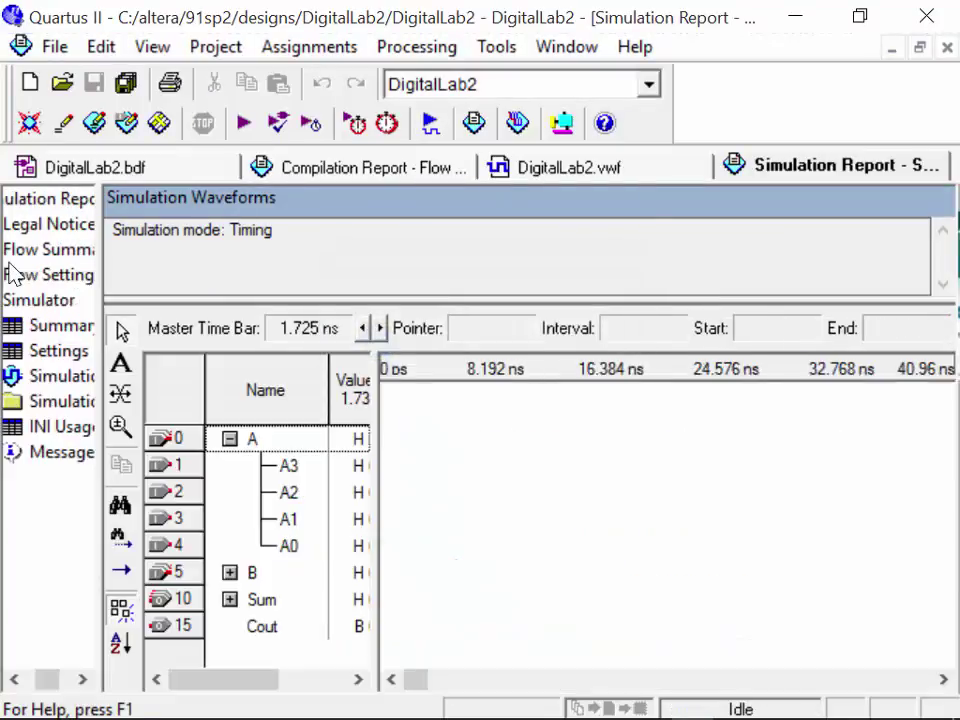
left_click(230, 439)
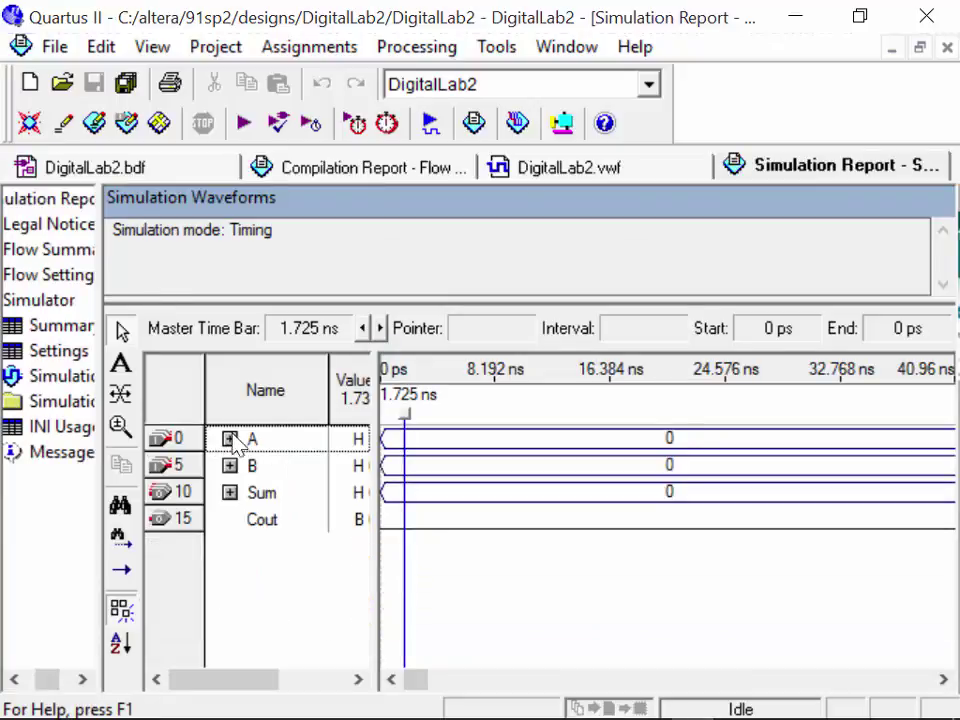
right_click(504, 465)
right_click(508, 465)
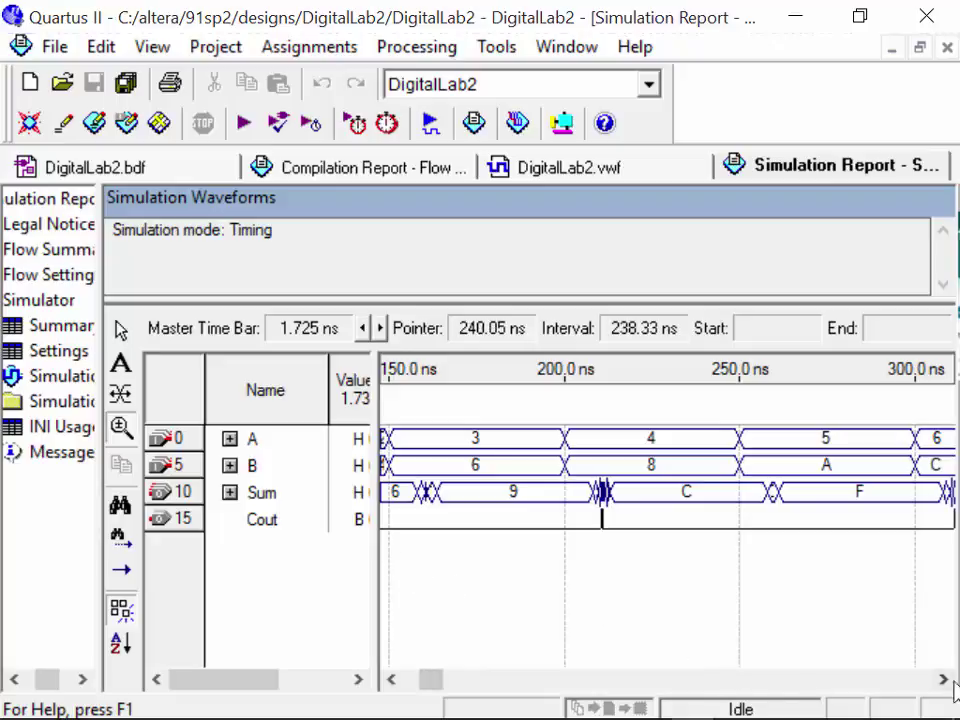
scroll(640, 465, "right", 2)
scroll(640, 465, "right", 3)
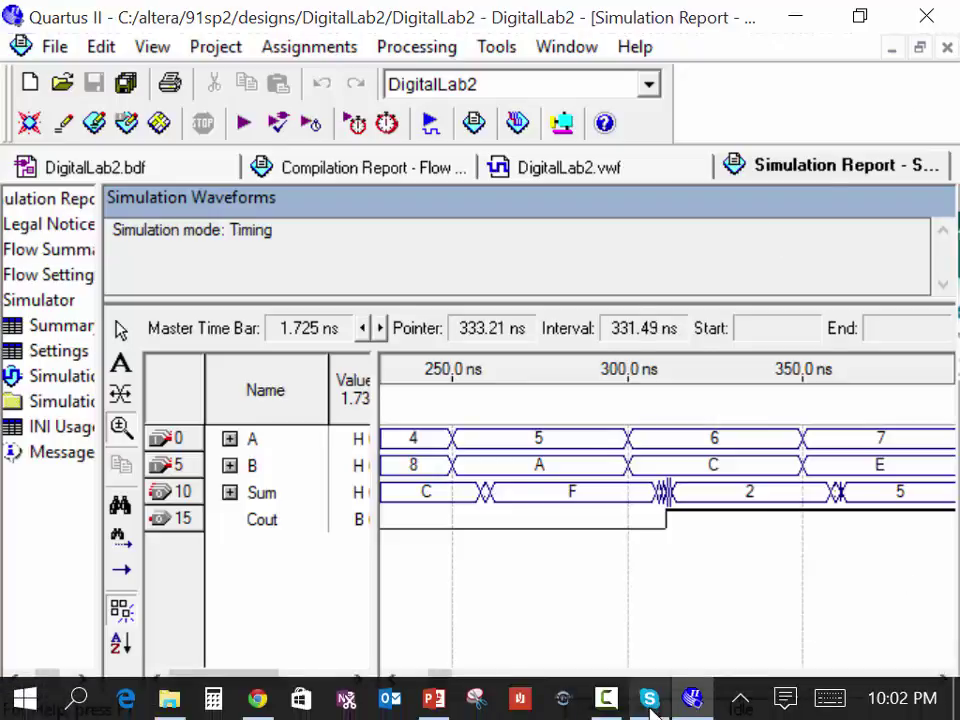
Switch to File Explorer and open the DE2_UserManual PDF from the Desktop folder
left_click(169, 698)
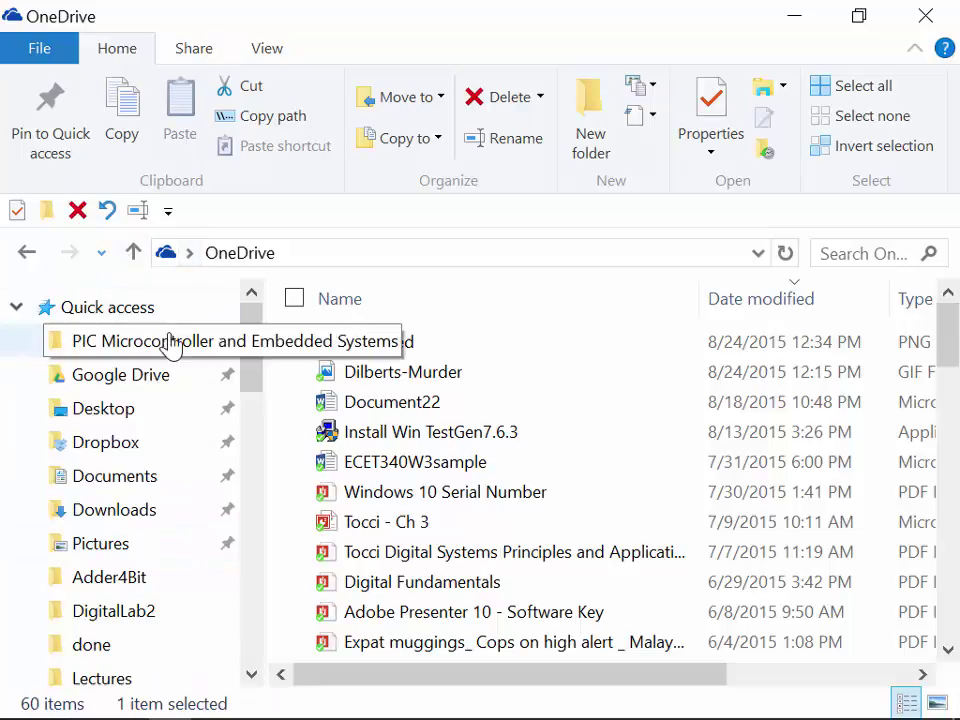
left_click_drag(235, 360, 258, 383)
left_click(130, 407)
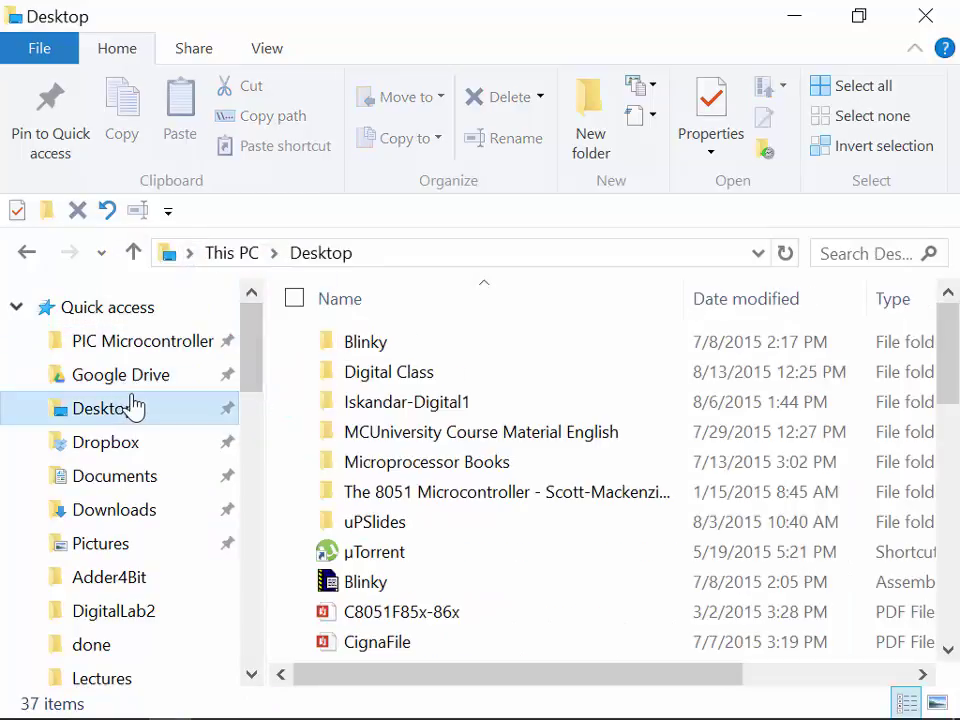
scroll(640, 560, "down", 3)
scroll(640, 565, "down", 5)
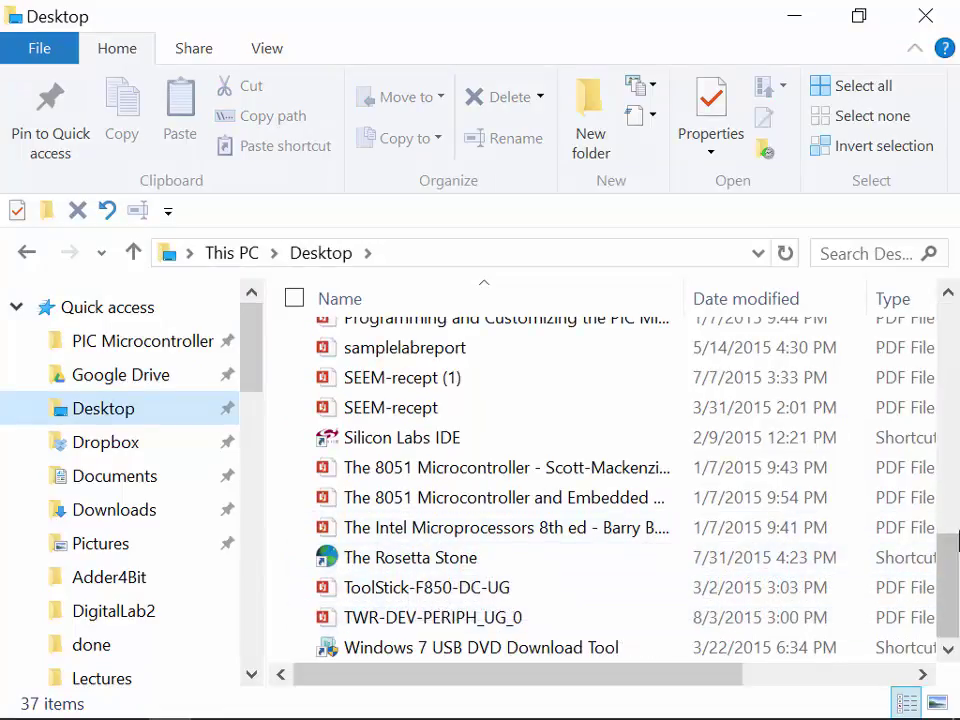
left_click_drag(950, 590, 913, 429)
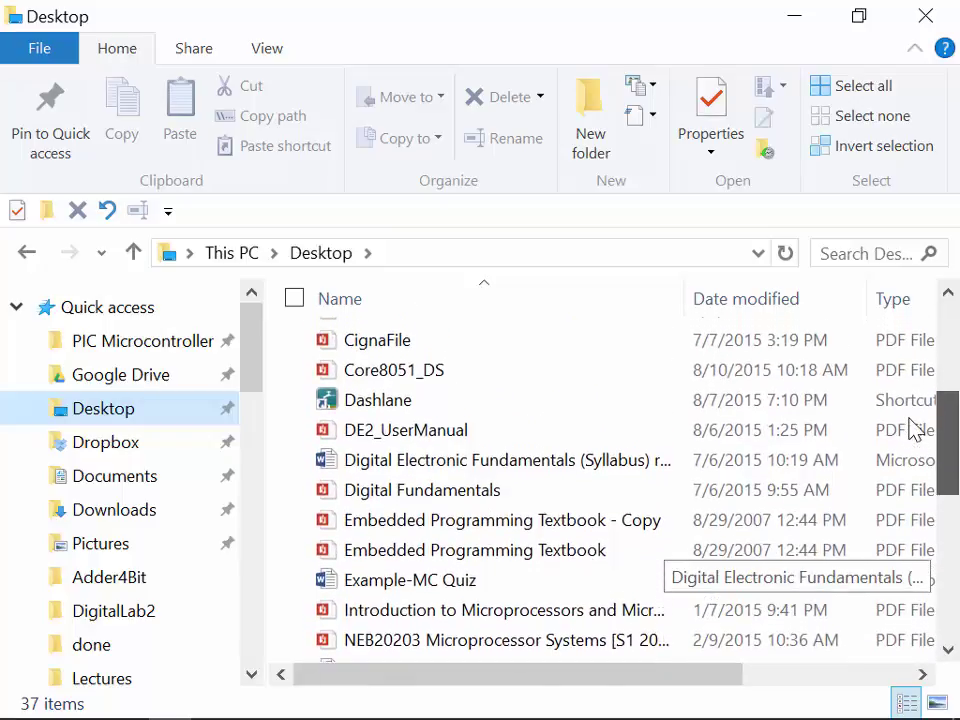
double_click(423, 437)
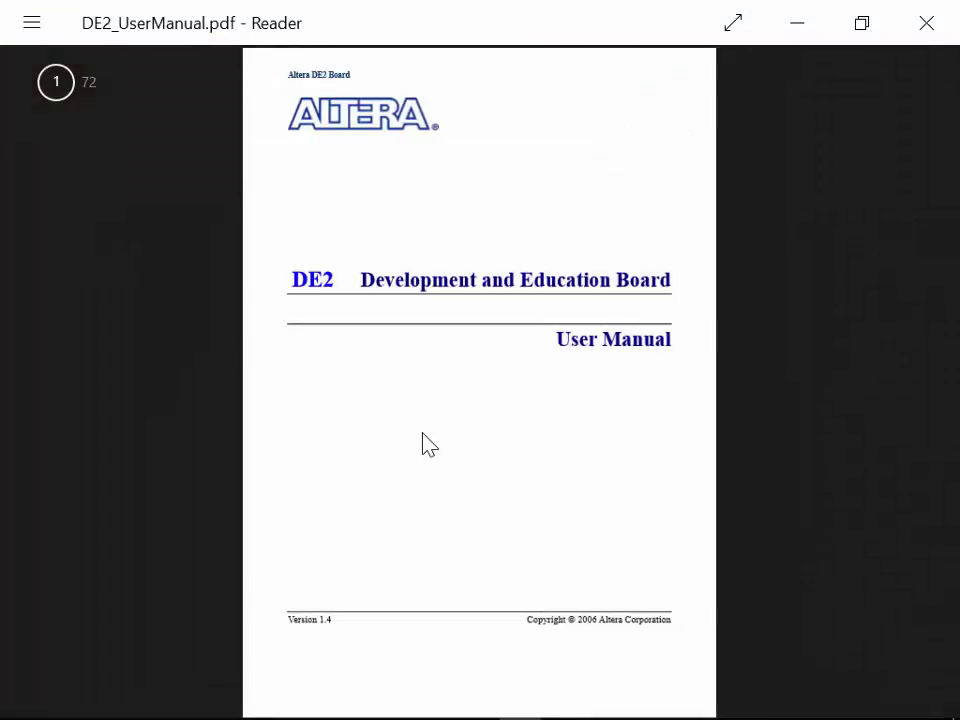
Browse the DE2 user manual for Table 4.1 with the pin assignments of the toggle switches
scroll(423, 437, "down", 8)
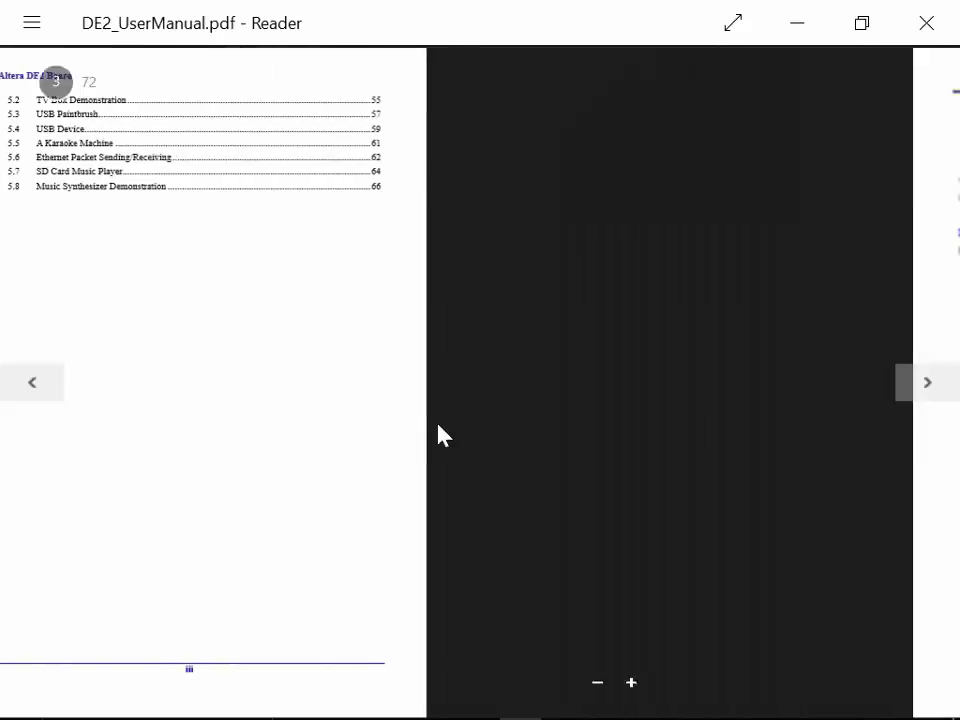
scroll(423, 432, "down", 5)
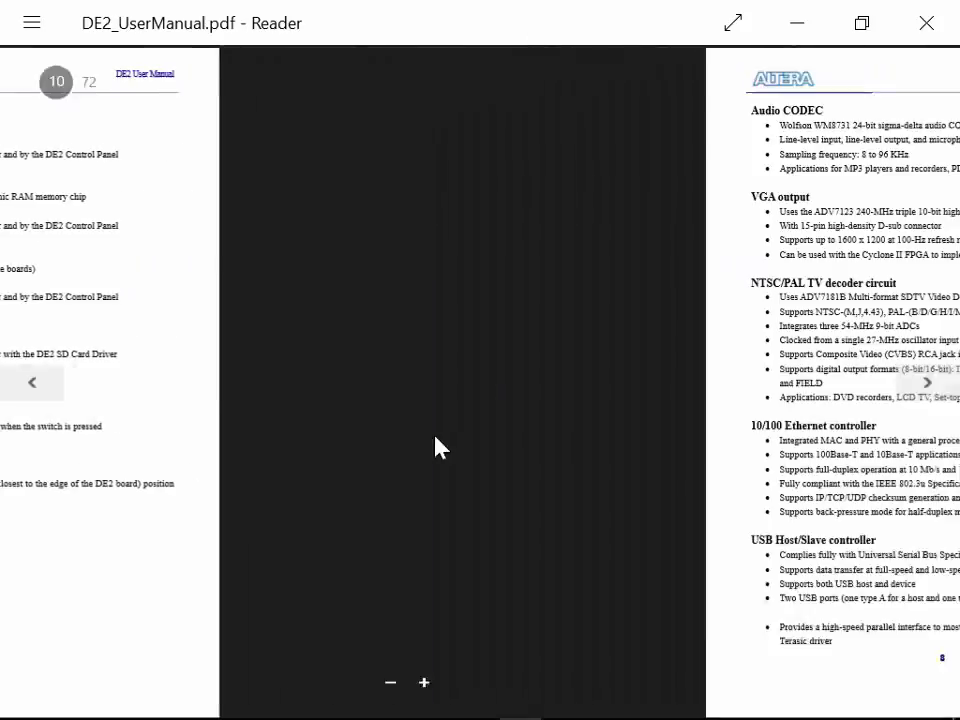
scroll(449, 486, "down", 9)
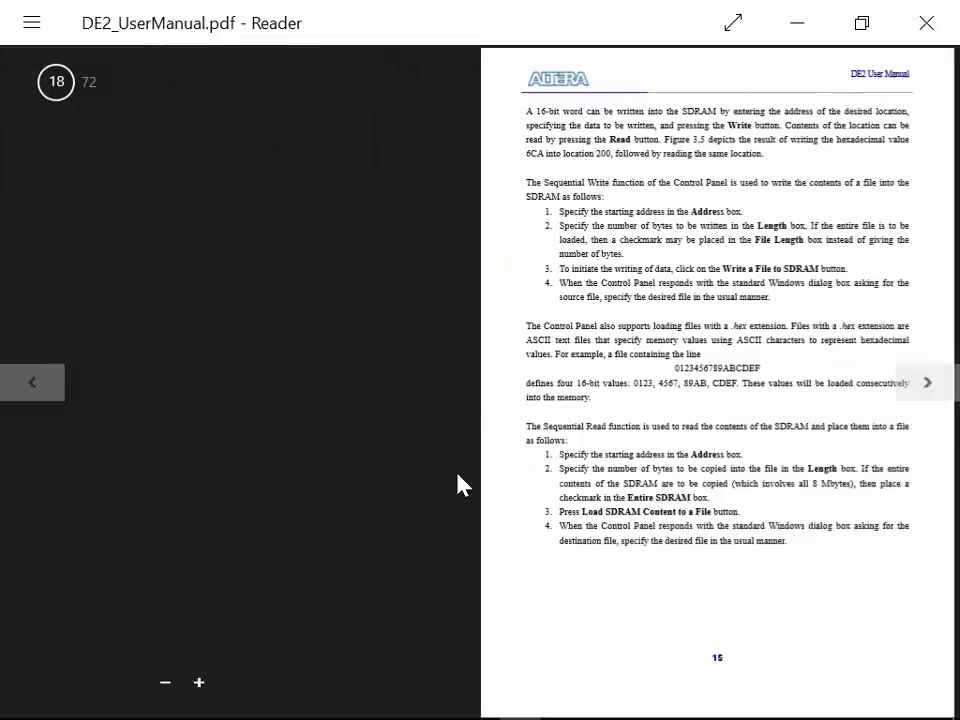
scroll(463, 483, "down", 9)
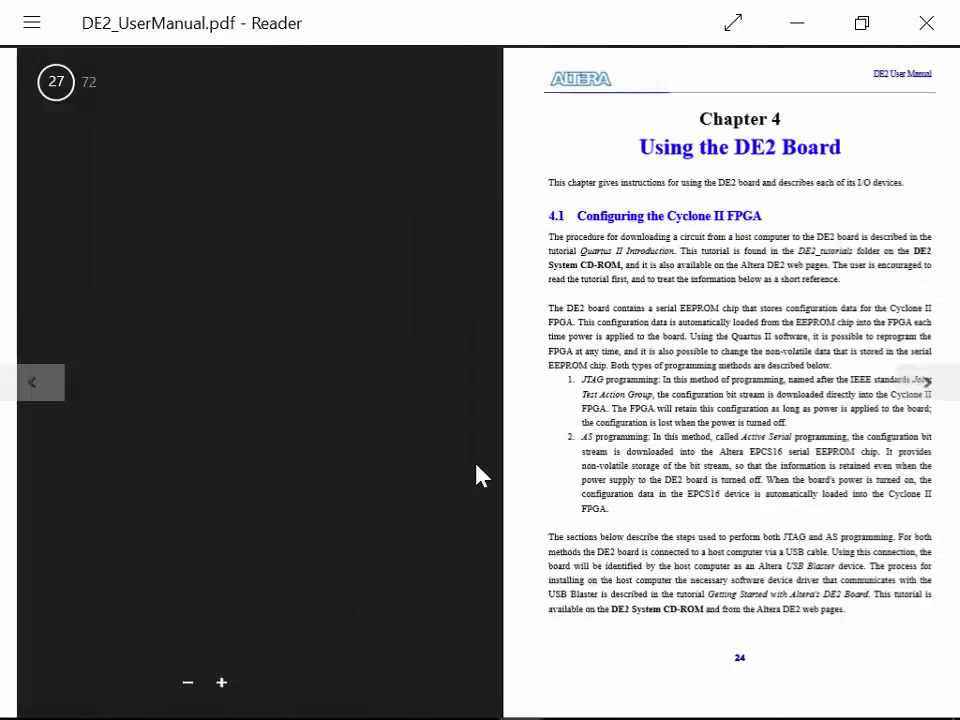
scroll(484, 474, "down", 3)
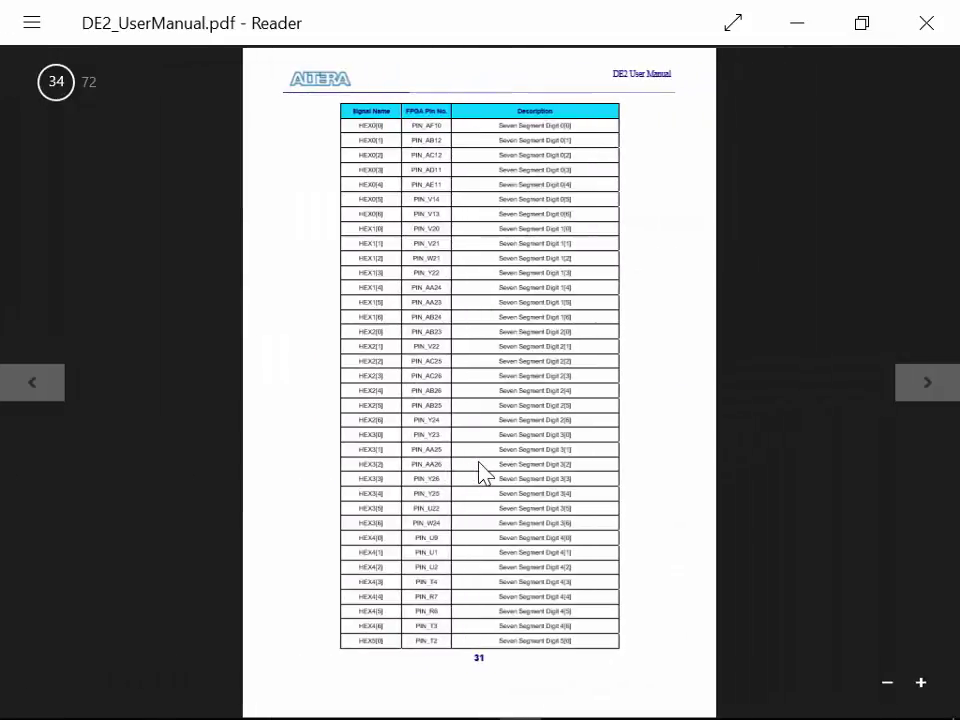
scroll(481, 473, "up", 1)
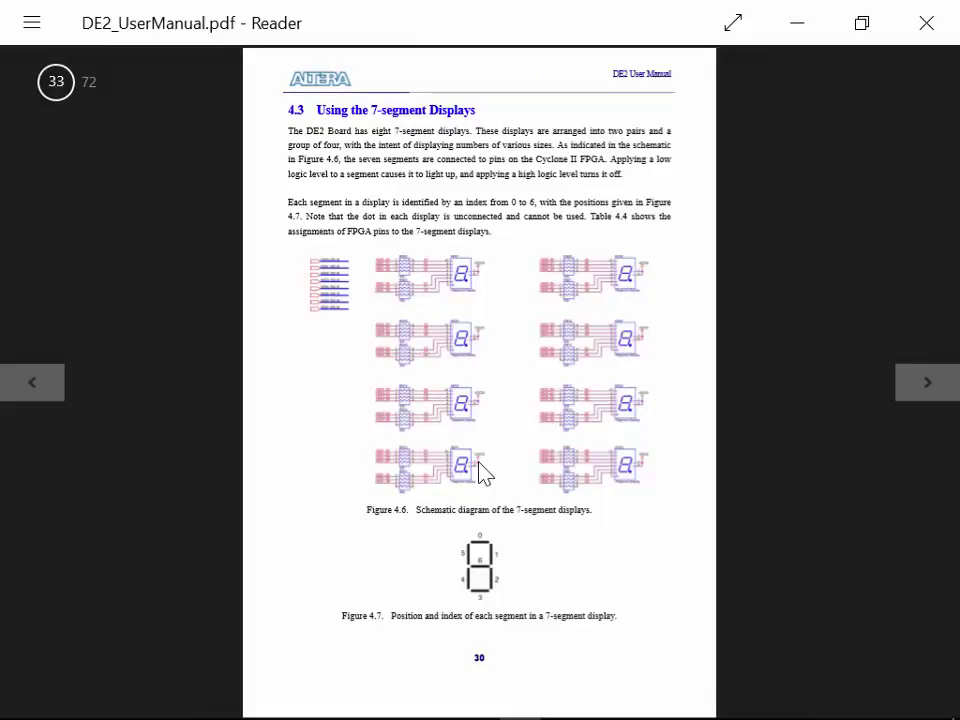
scroll(481, 473, "up", 4)
scroll(481, 473, "down", 1)
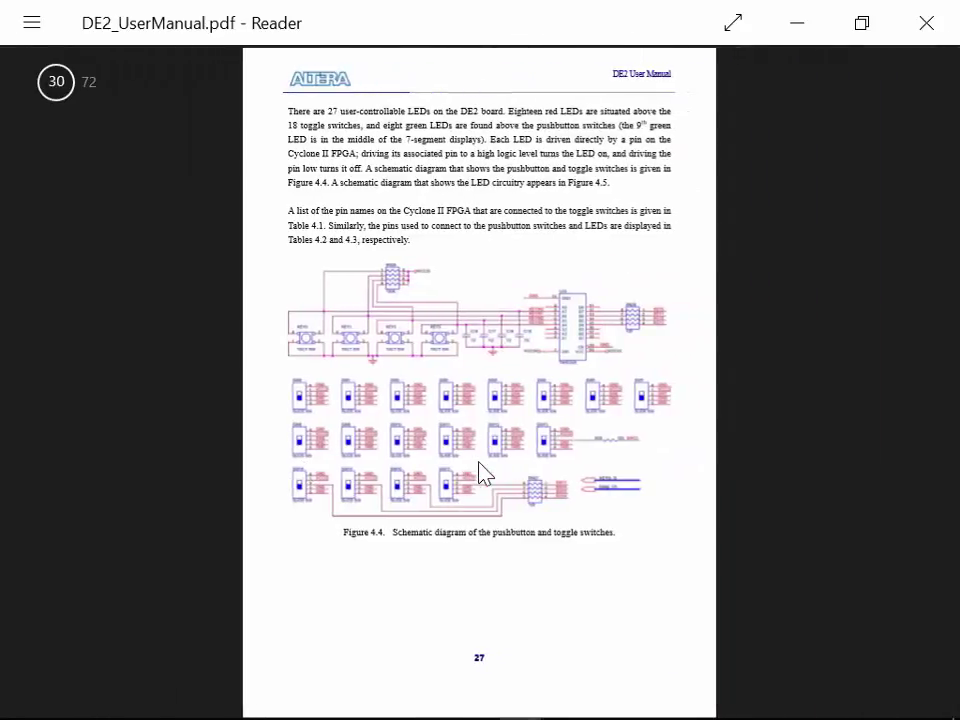
scroll(481, 473, "down", 1)
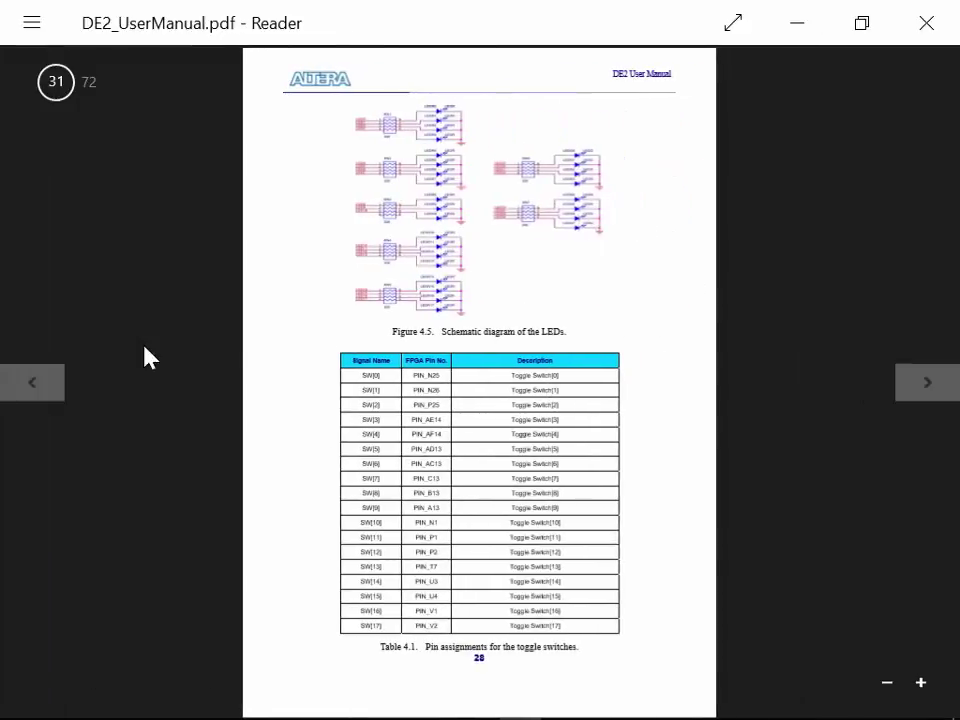
Enlarge the page to 166% and examine the FPGA pin numbers for toggle switches SW[0] to SW[17] and the LED schematic
left_click(921, 682)
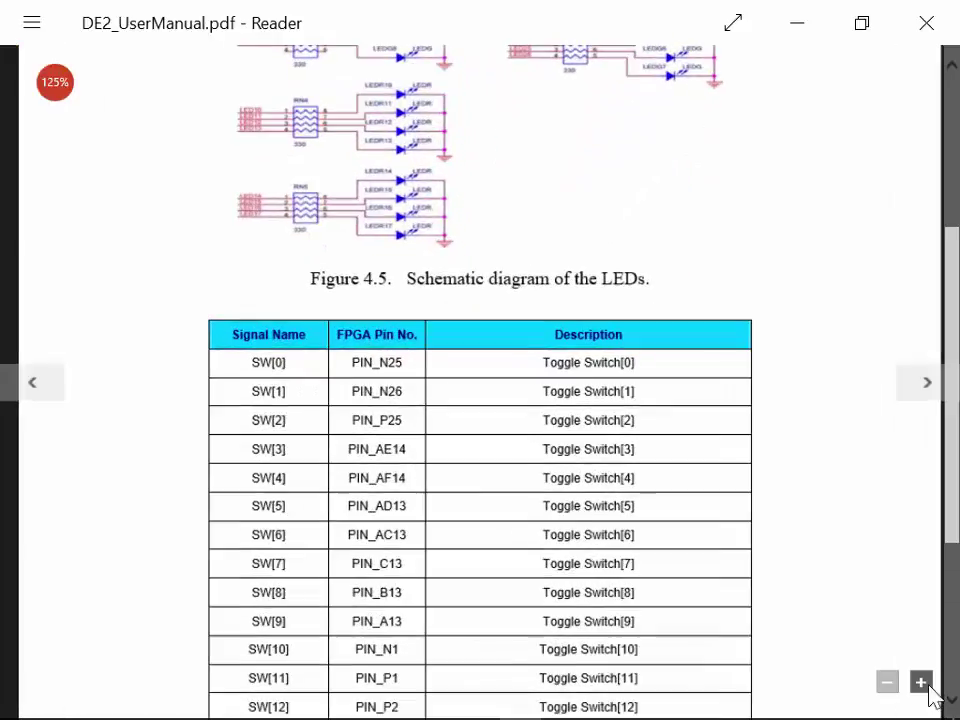
left_click(921, 683)
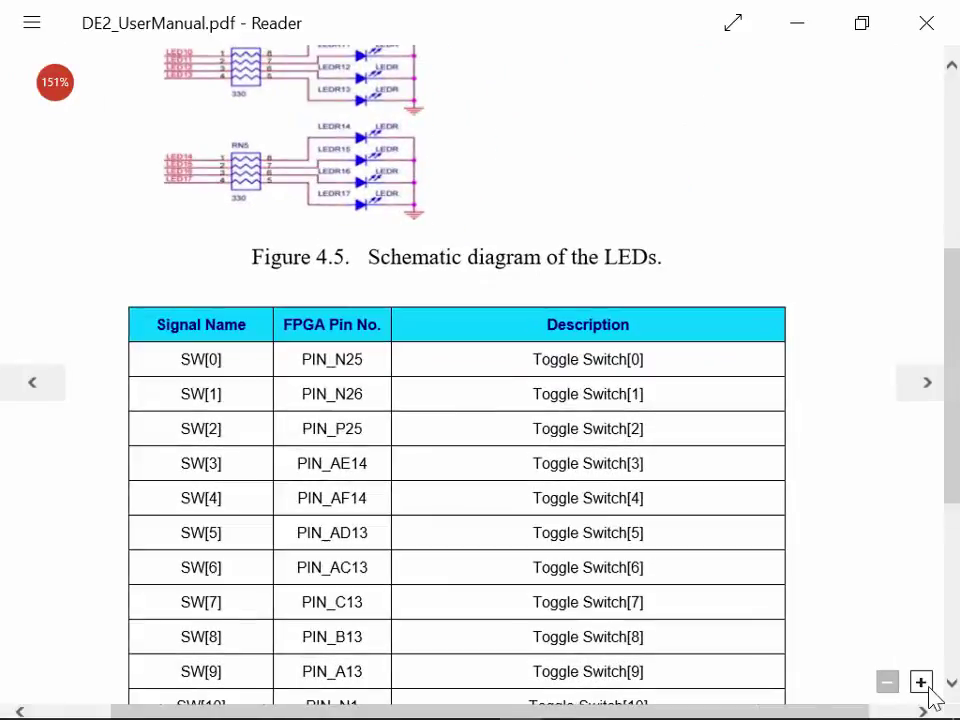
left_click(921, 683)
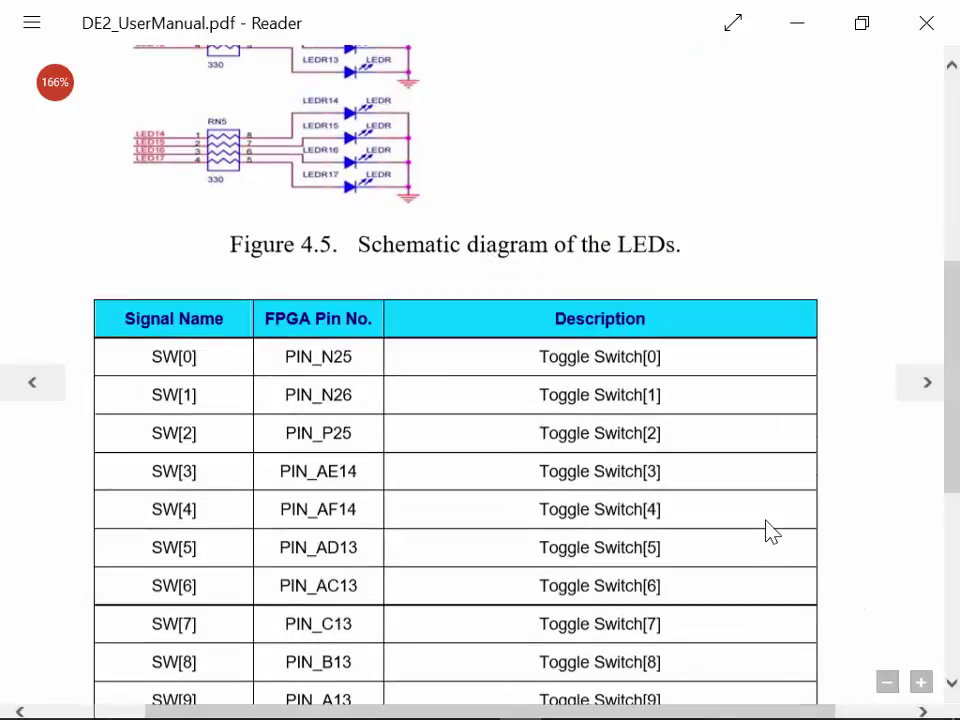
scroll(766, 530, "down", 5)
scroll(766, 530, "up", 5)
scroll(762, 528, "down", 5)
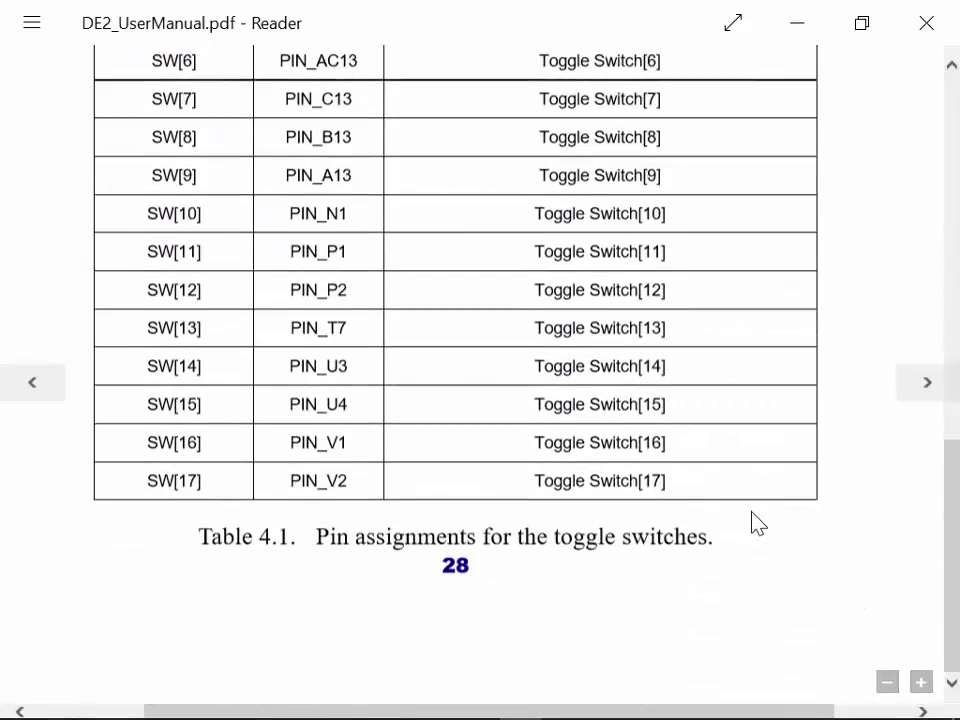
scroll(754, 510, "up", 5)
scroll(754, 508, "down", 3)
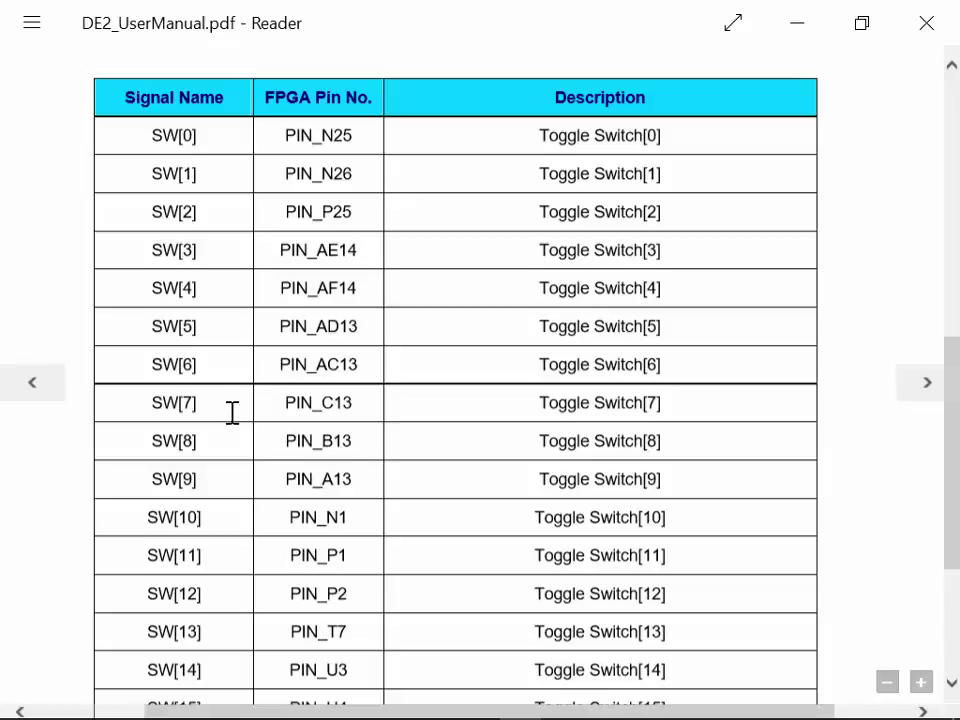
key("Right")
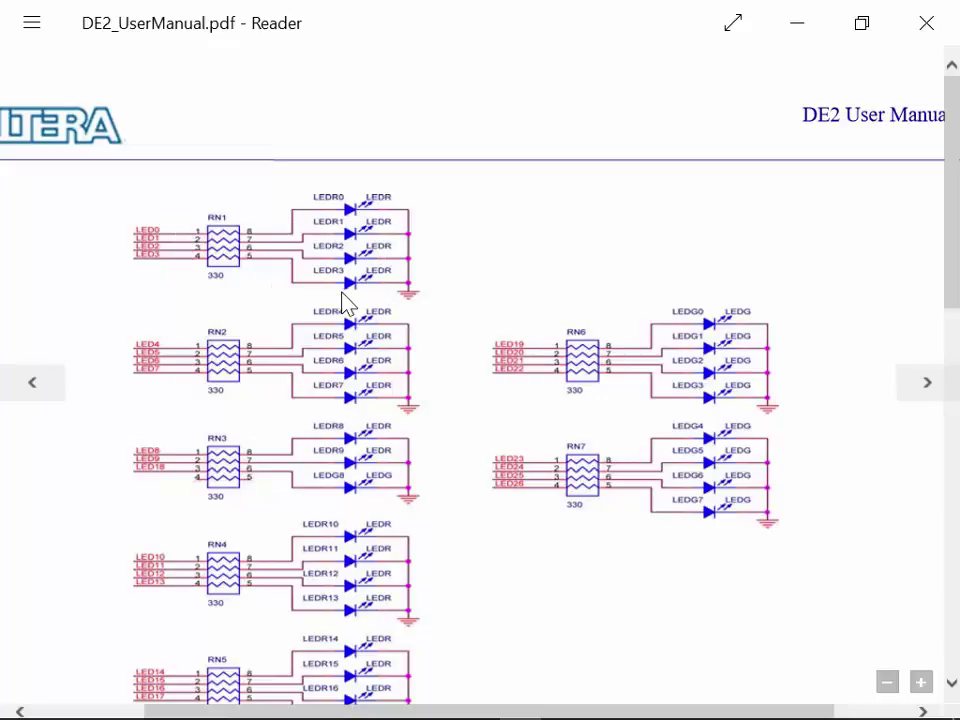
scroll(348, 306, "down", 5)
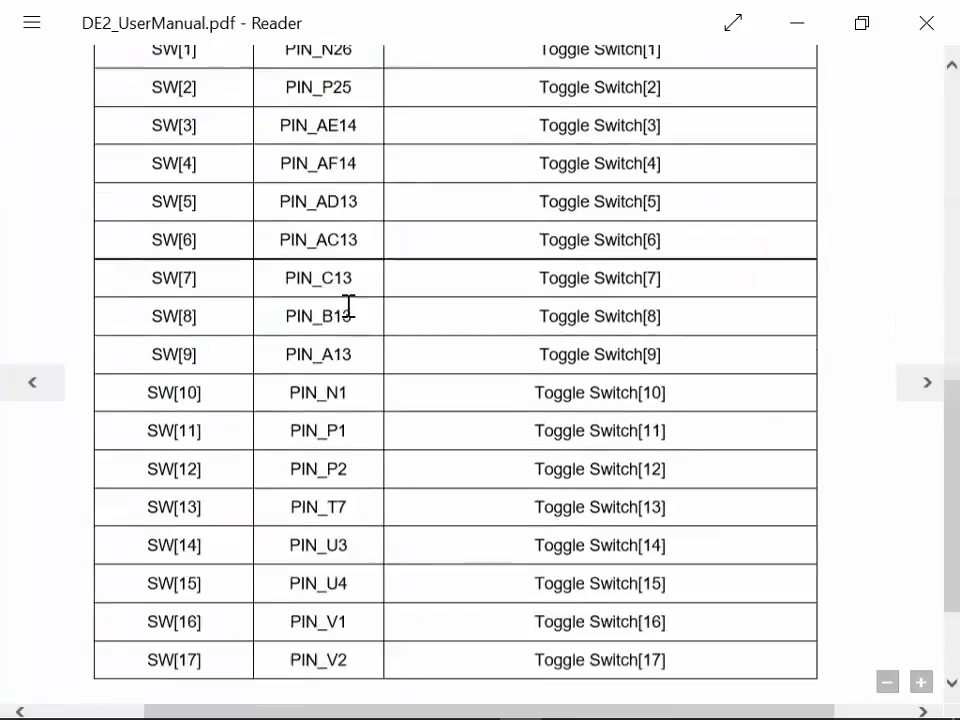
Browse the manual's neighbouring pages to Table 4.3 and examine the FPGA pin numbers for the red and green LEDs
scroll(348, 307, "down", 5)
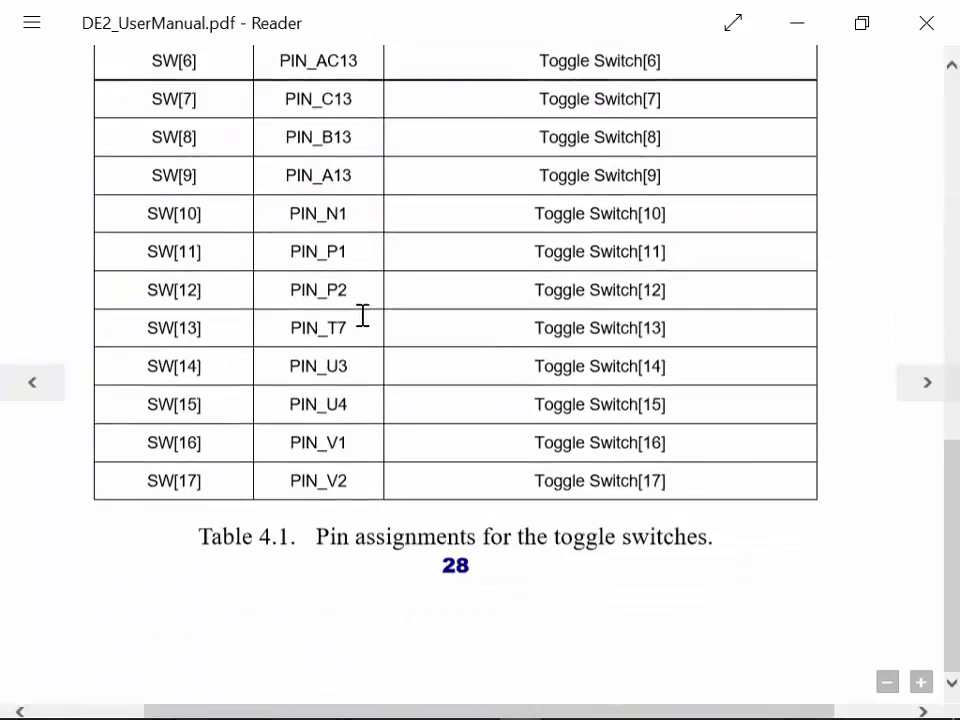
scroll(384, 316, "up", 10)
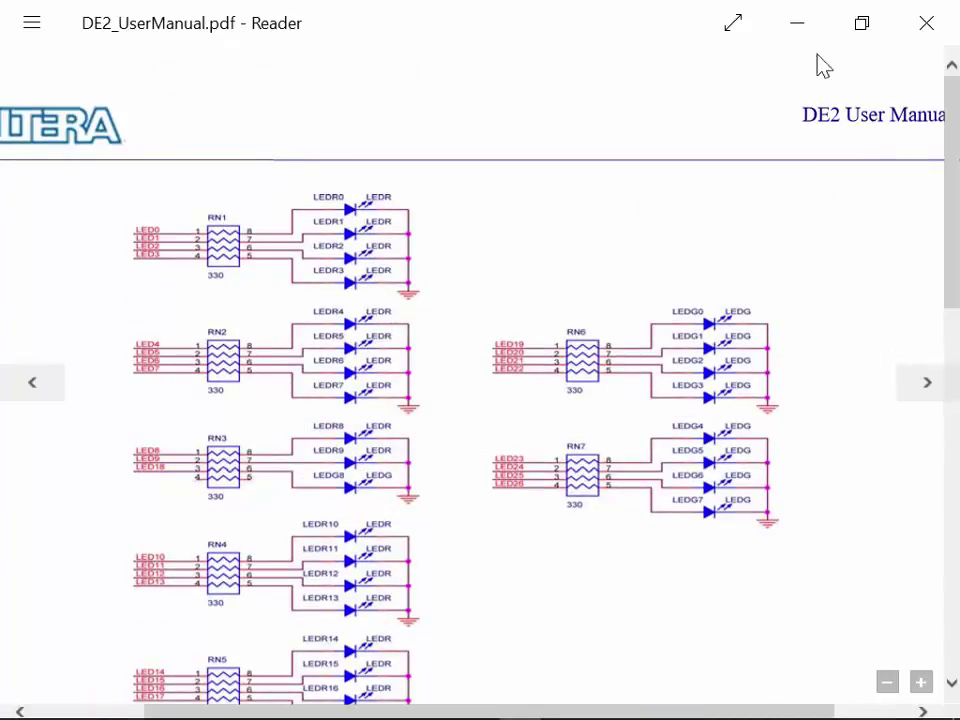
left_click(36, 385)
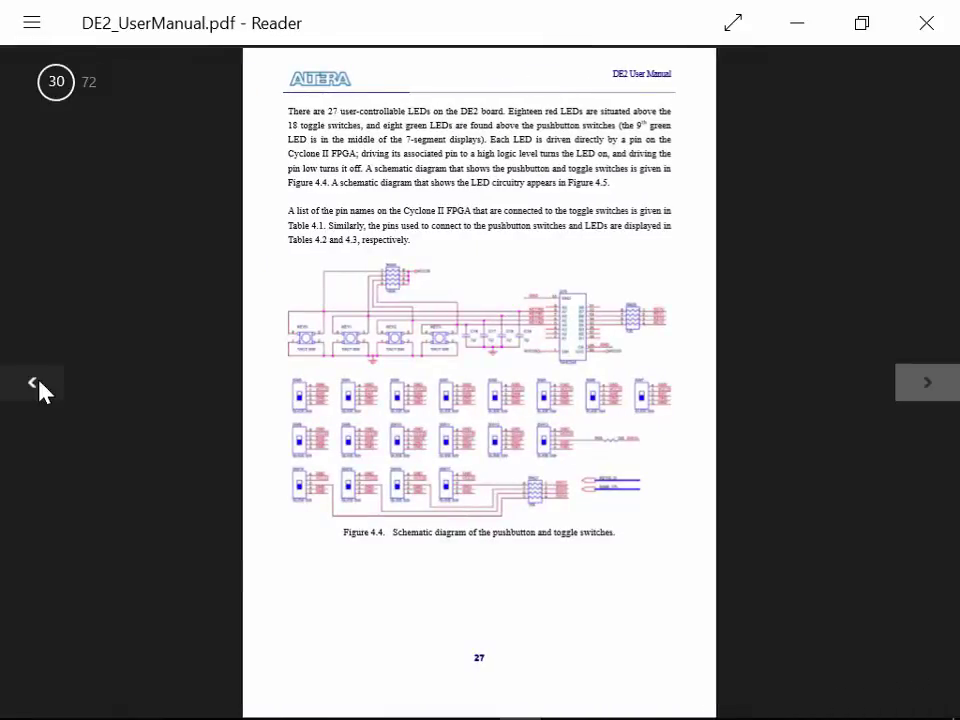
left_click(38, 387)
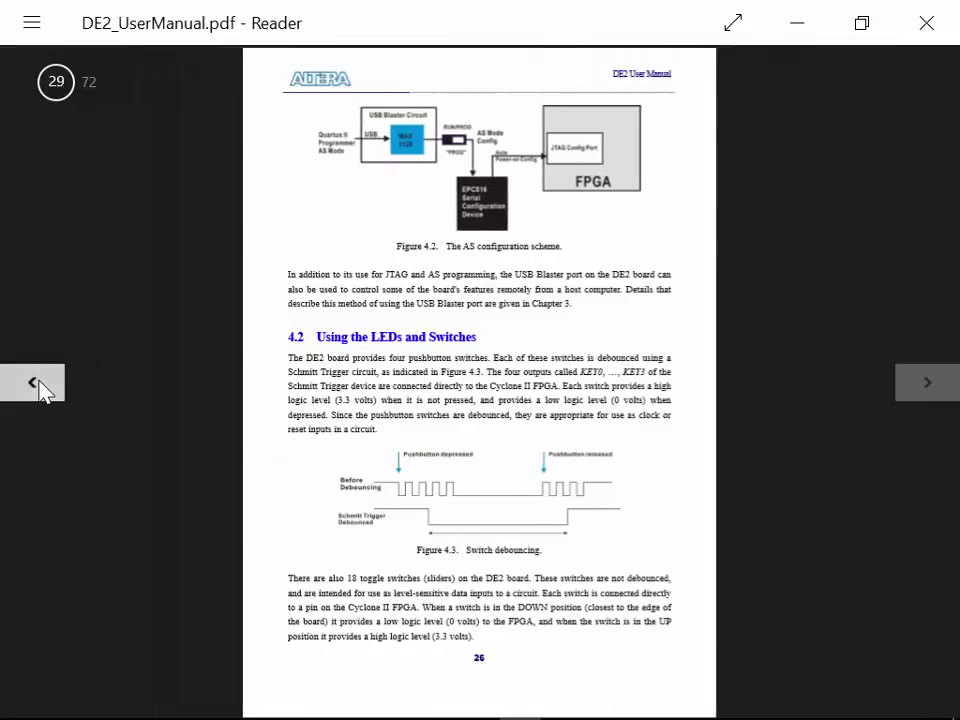
left_click(914, 380)
left_click(918, 382)
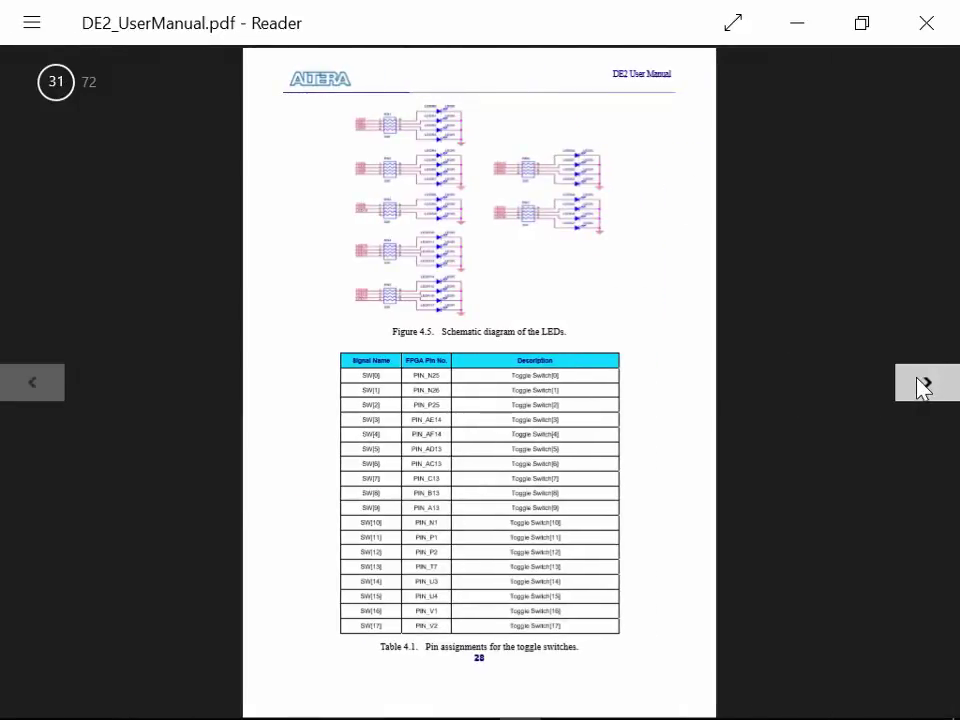
left_click(921, 388)
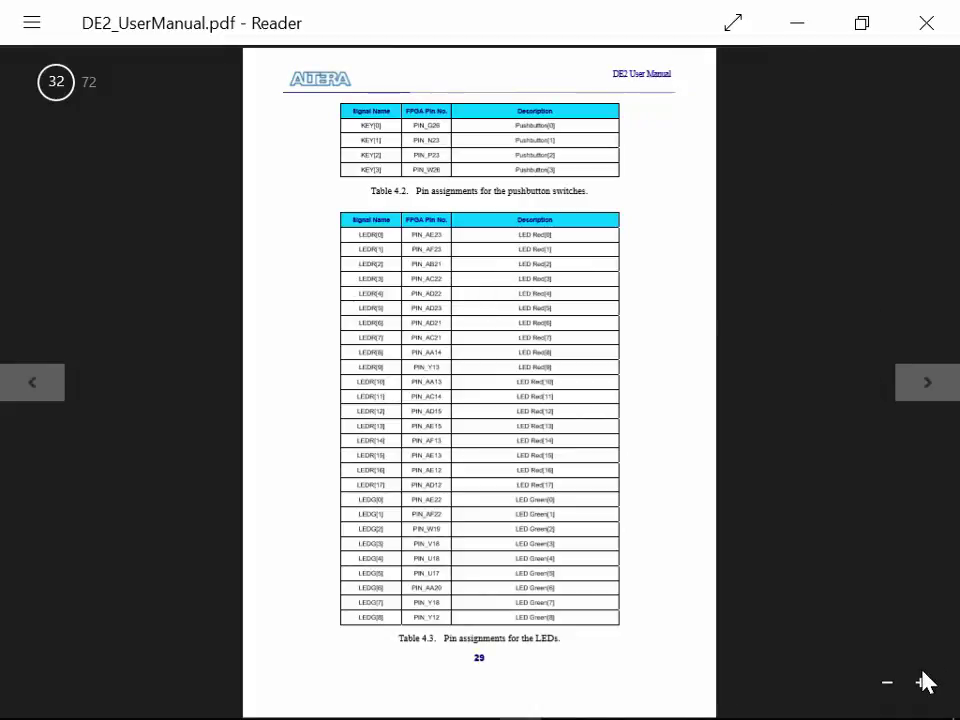
left_click(920, 682)
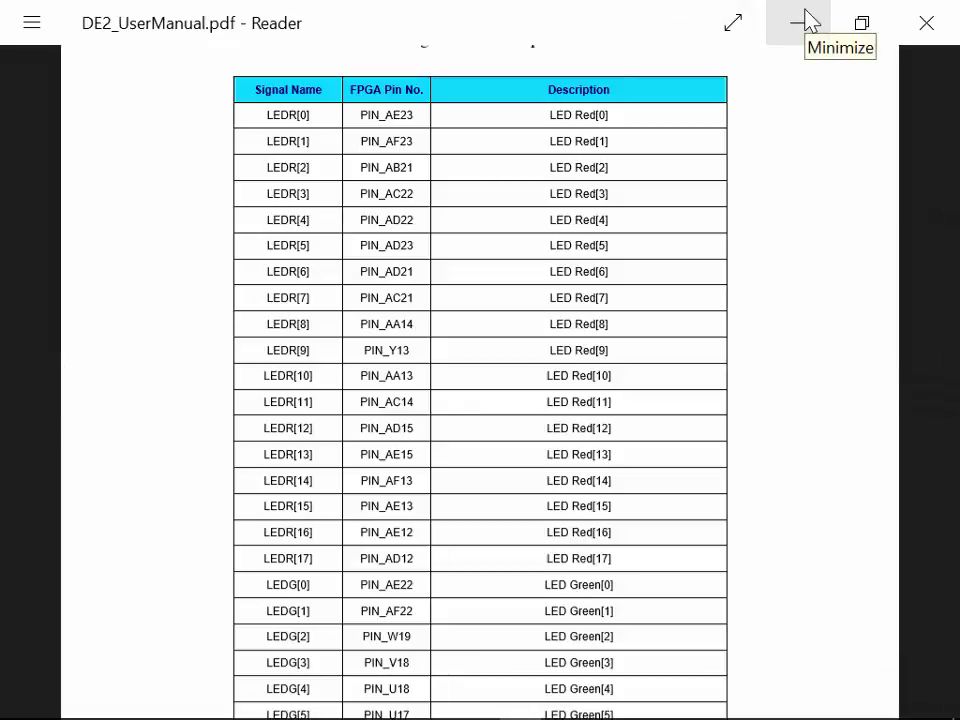
Switch to Quartus II, open the Pin Planner for DigitalLab2 and select the location cell of input A0
mouse_move(170, 705)
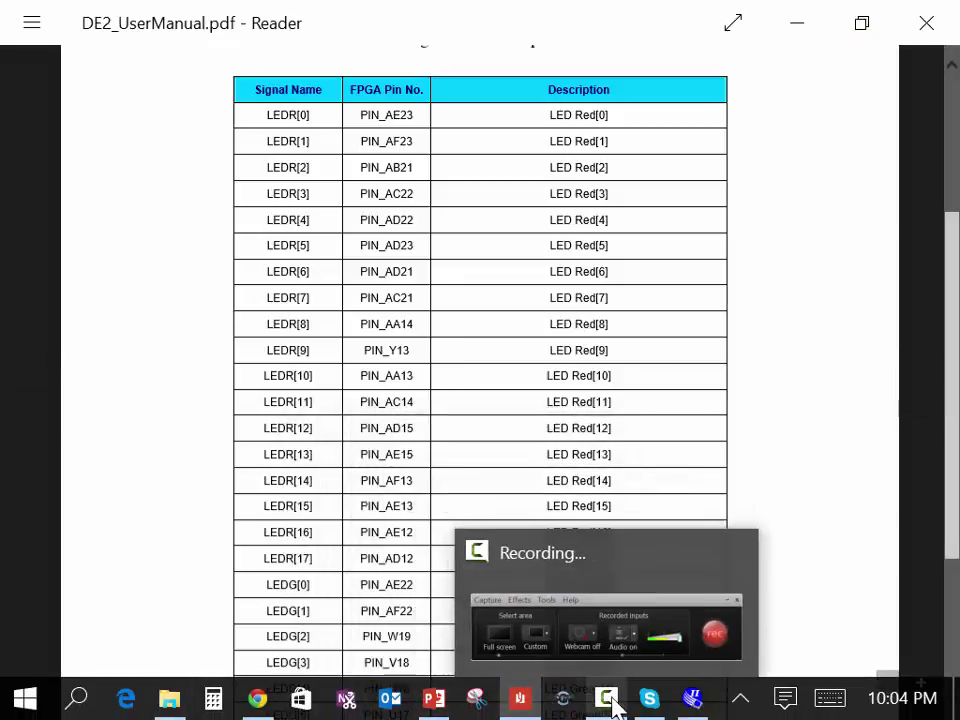
left_click(695, 702)
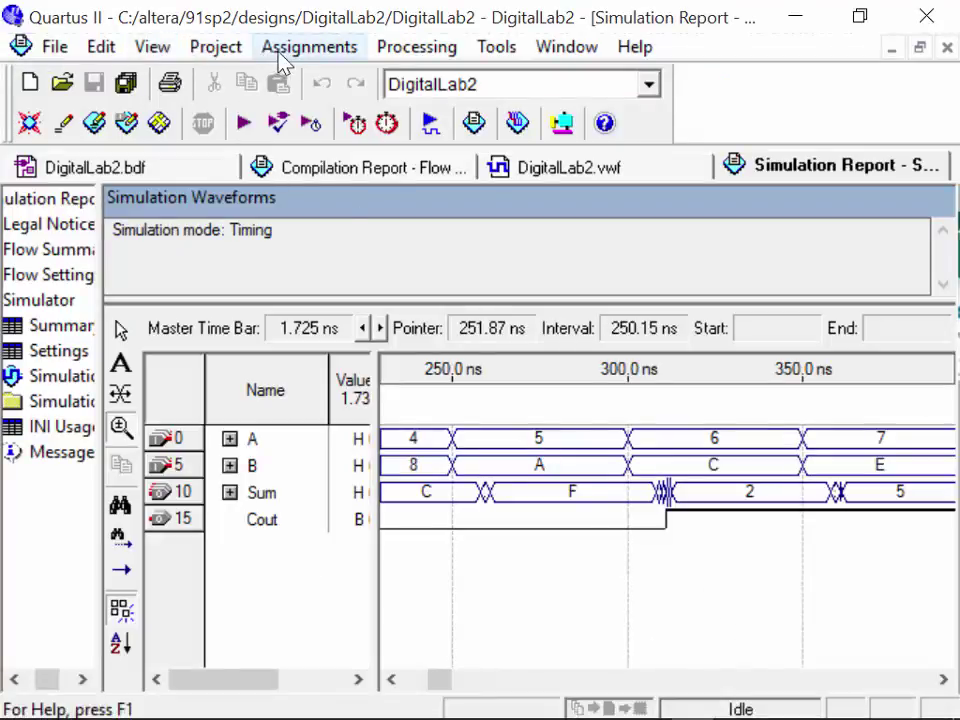
left_click(168, 50)
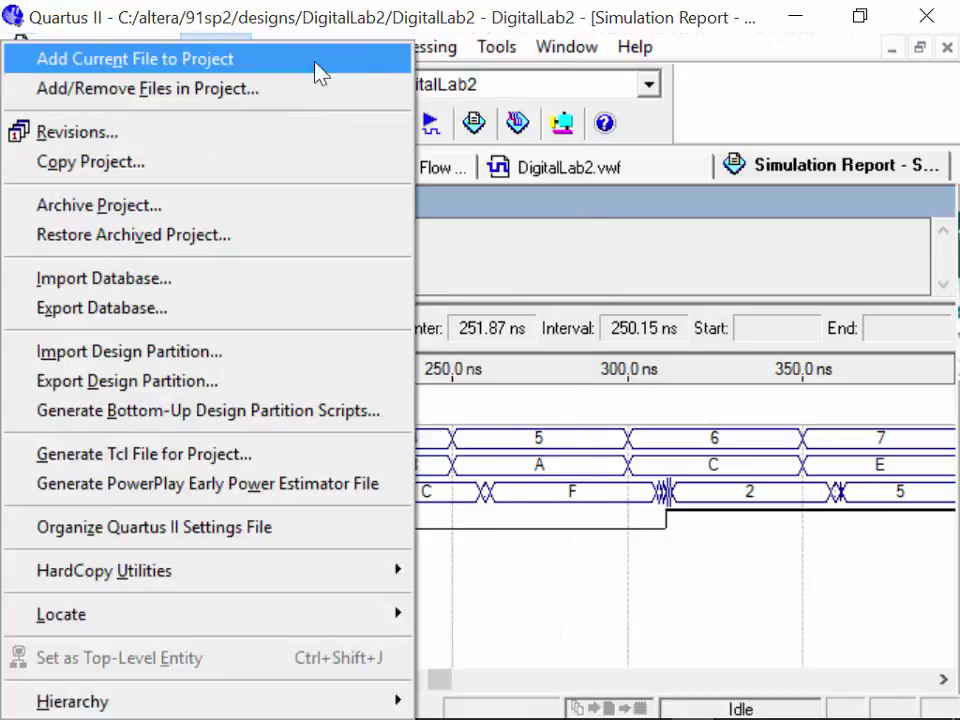
mouse_move(310, 42)
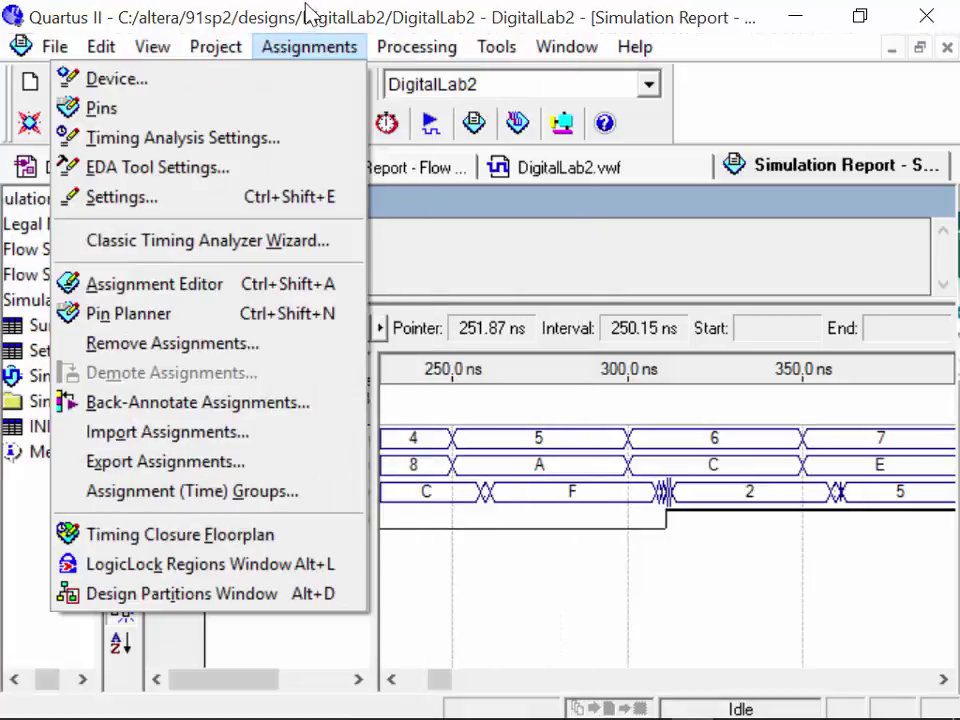
left_click(242, 110)
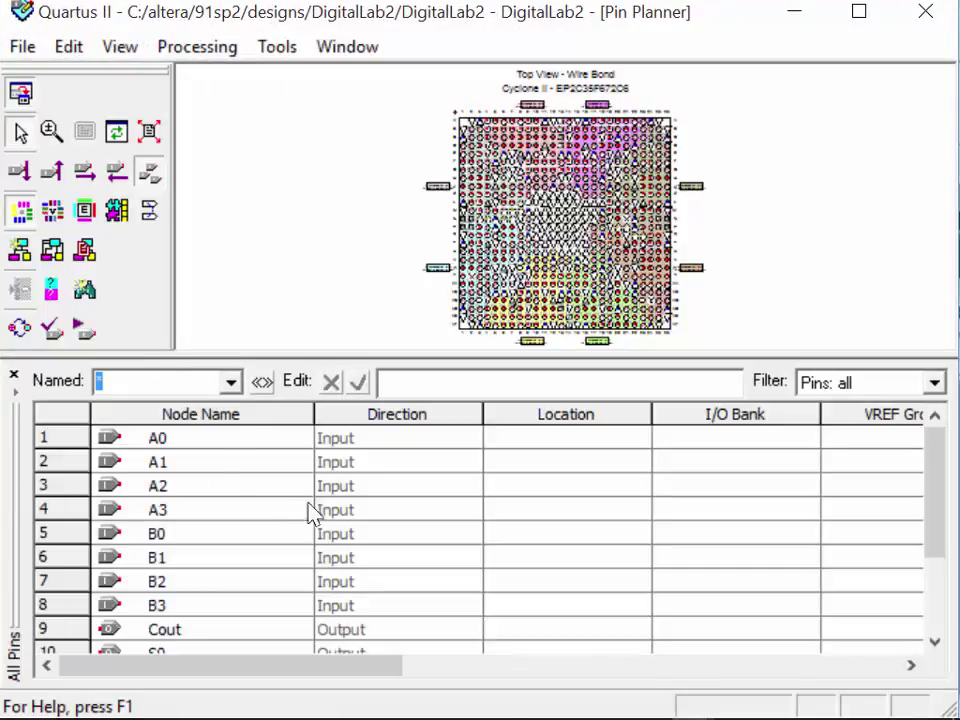
left_click(557, 455)
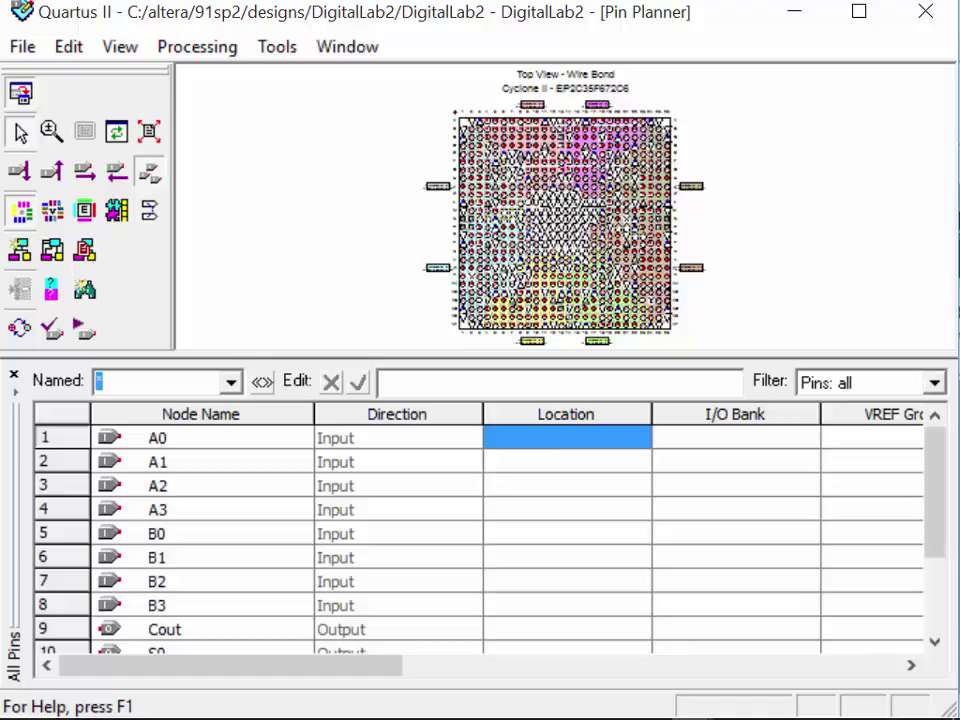
Switch back to the DE2 user manual and enlarge Table 4.1 on page 28 to read the toggle switch pin numbers
mouse_move(482, 707)
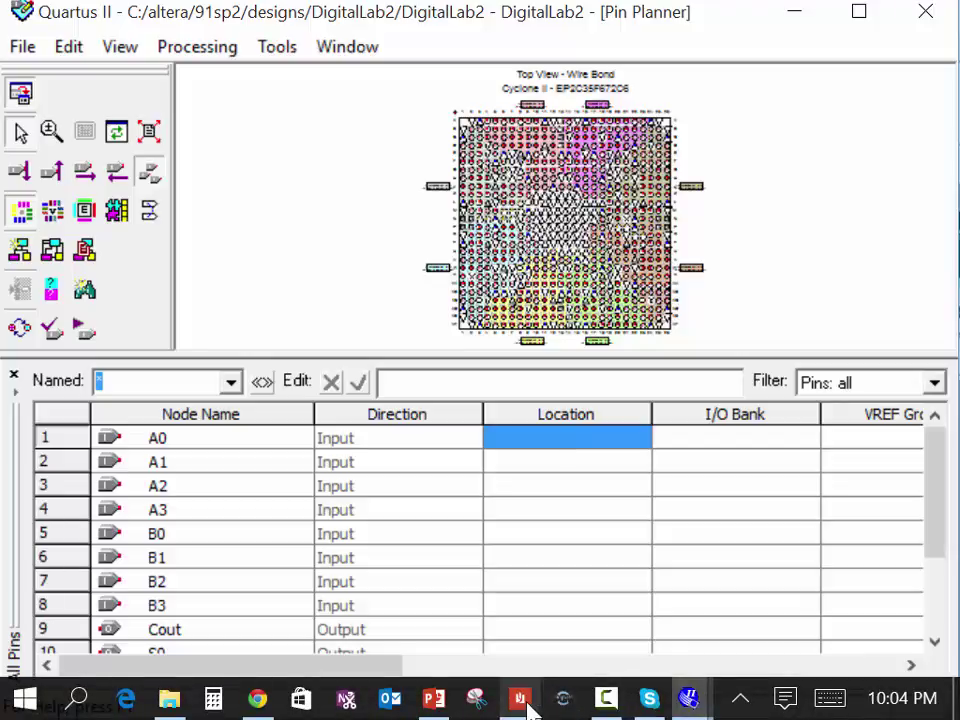
left_click(519, 700)
scroll(390, 108, "up", 3)
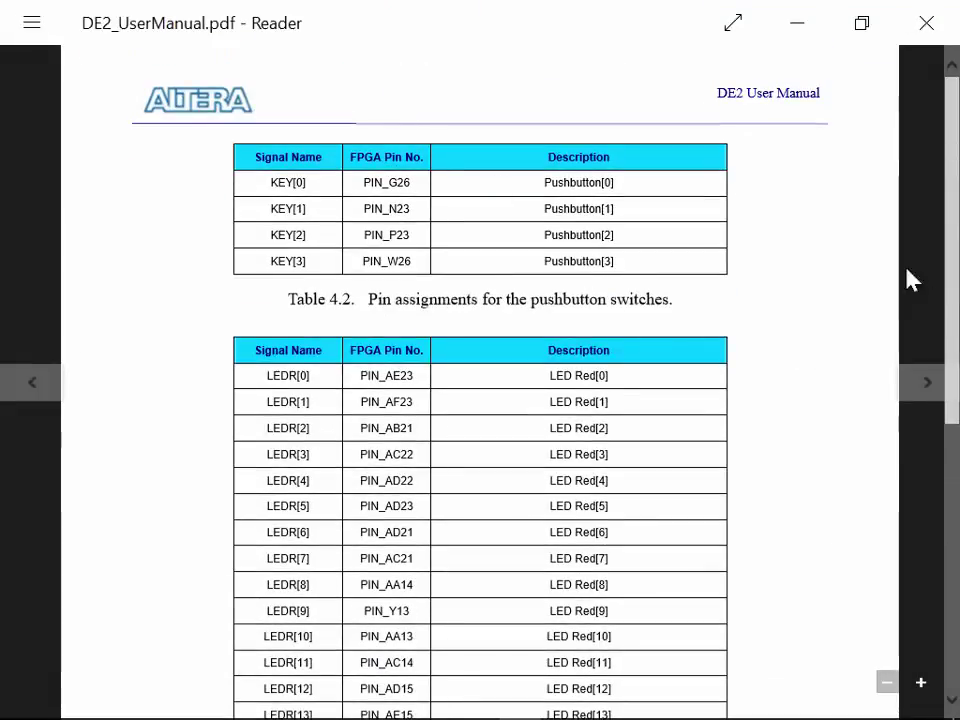
left_click(21, 390)
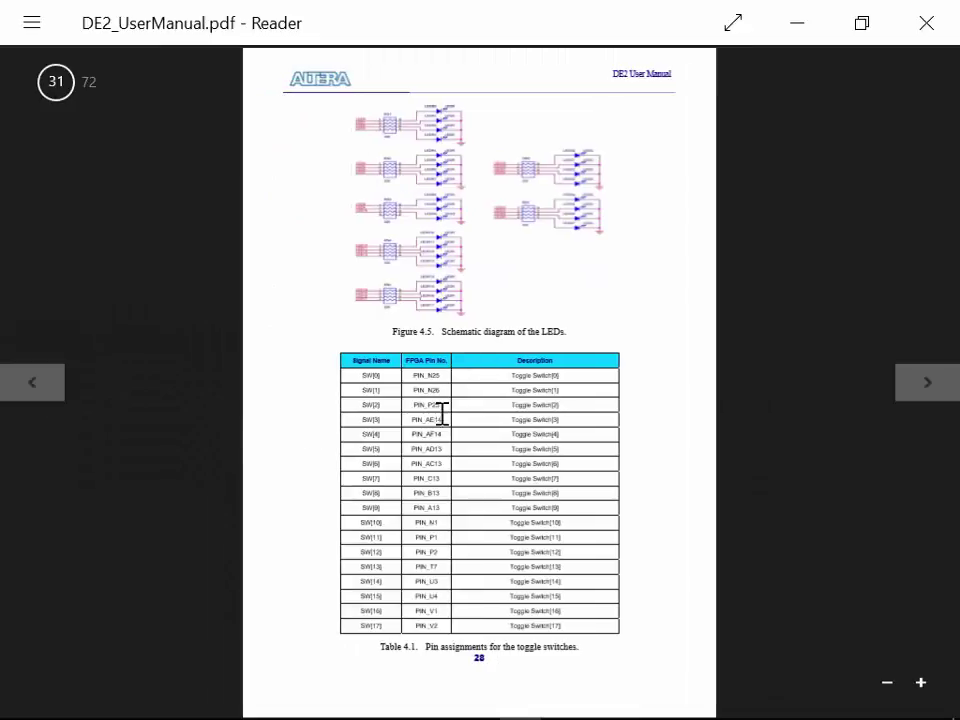
left_click(921, 683)
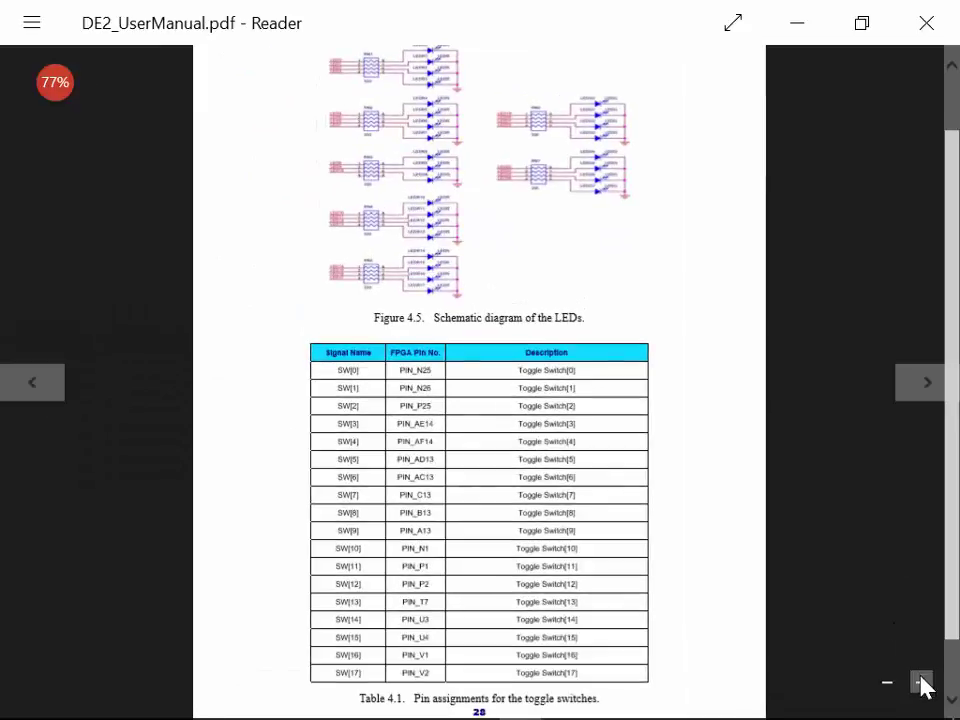
left_click(921, 683)
left_click(921, 683)
left_click(921, 683)
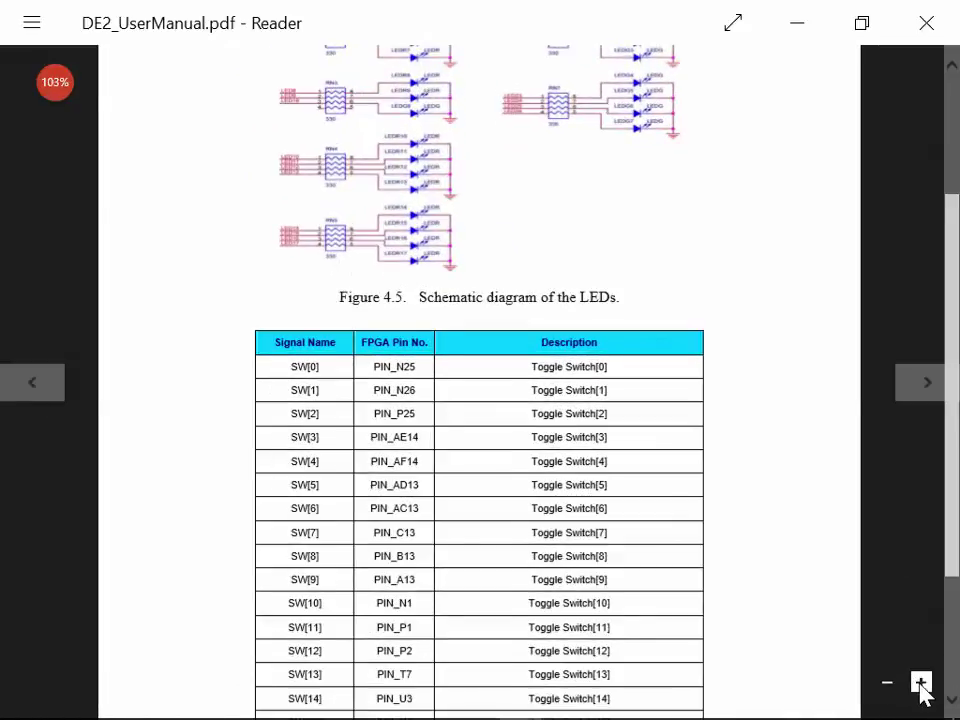
left_click(921, 683)
left_click(921, 683)
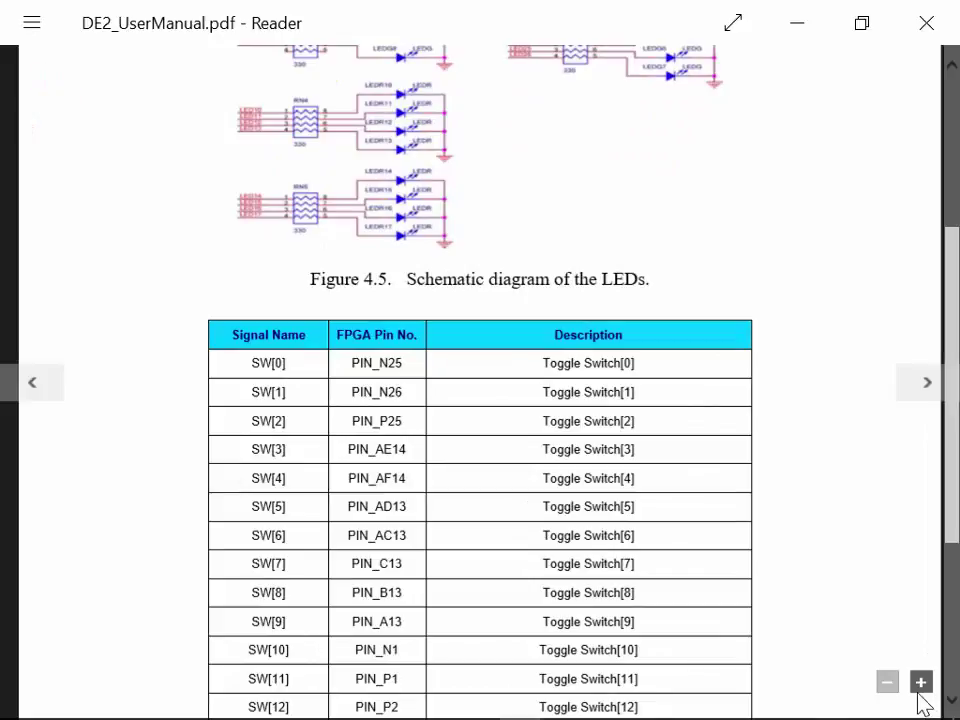
Return to the Quartus II Pin Planner and assign input A0 to location PIN_N25
mouse_move(364, 703)
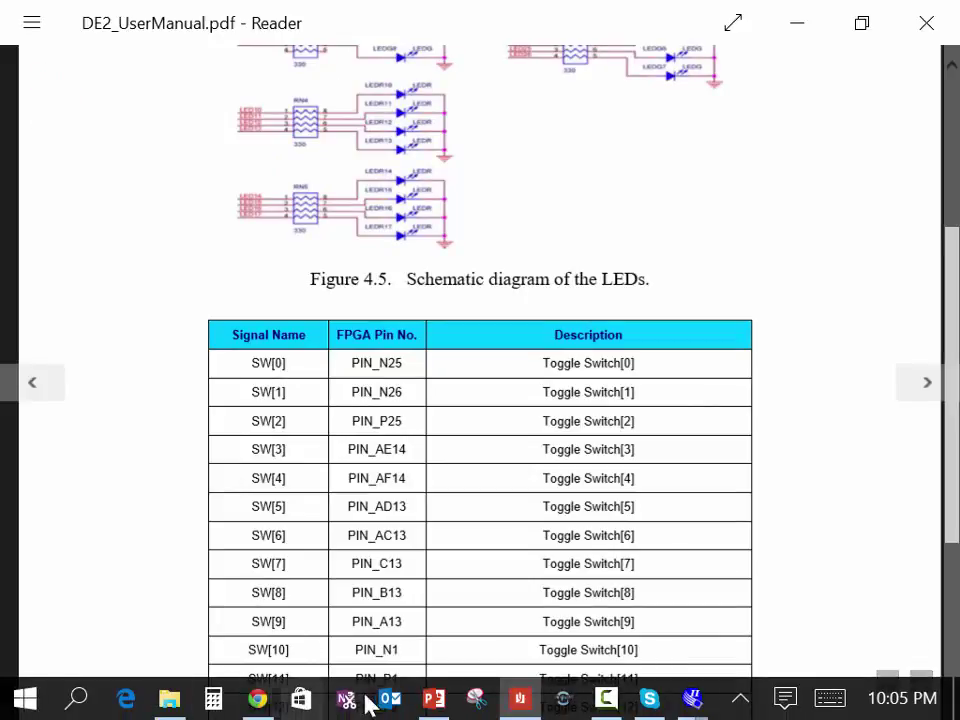
left_click(704, 702)
mouse_move(704, 704)
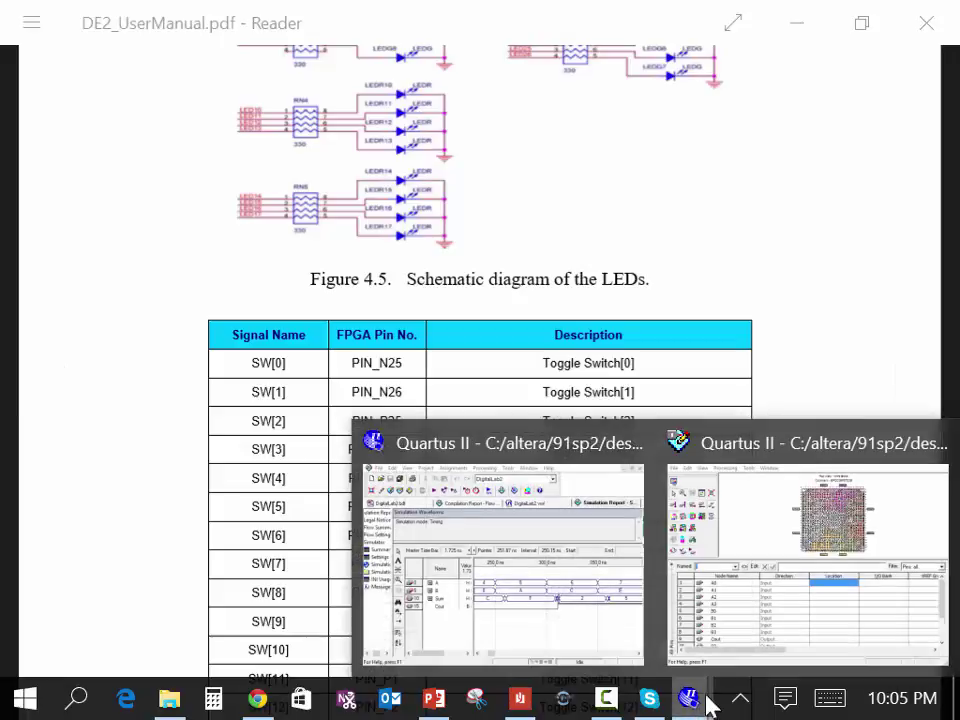
left_click(824, 574)
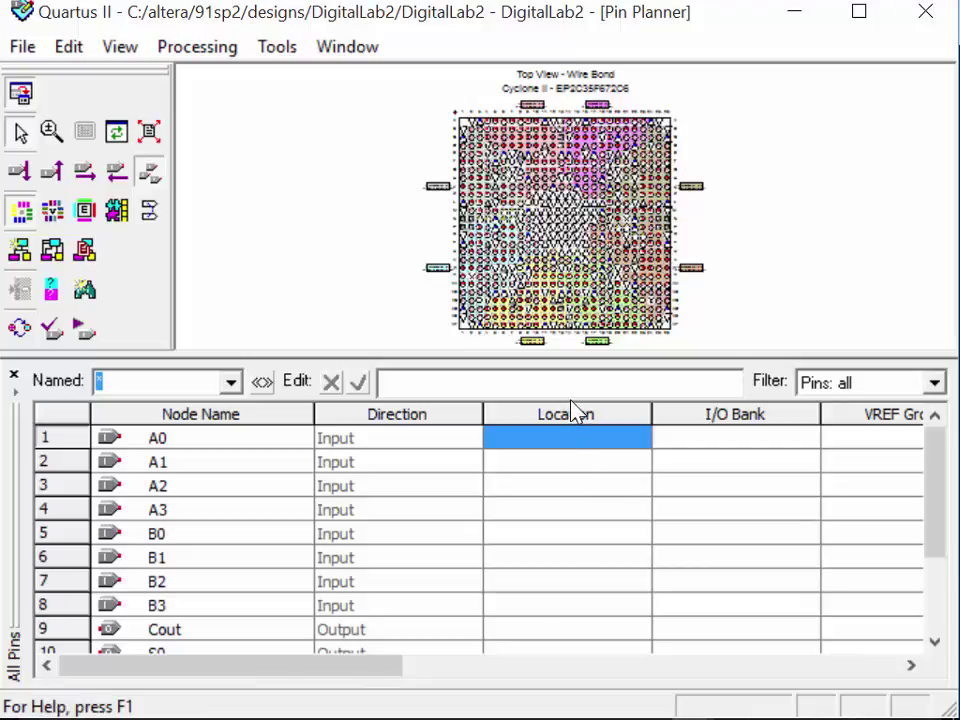
type("PIN_N2")
key("Return")
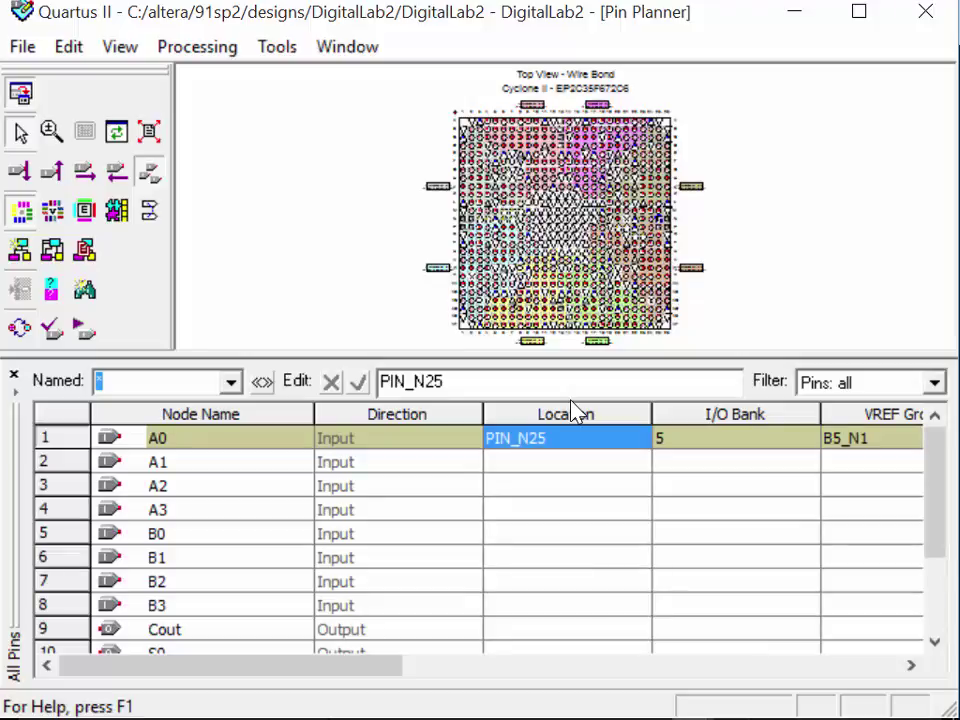
Check the pin for SW[1] in the DE2 manual and assign input A1 to location PIN_N26
left_click(562, 468)
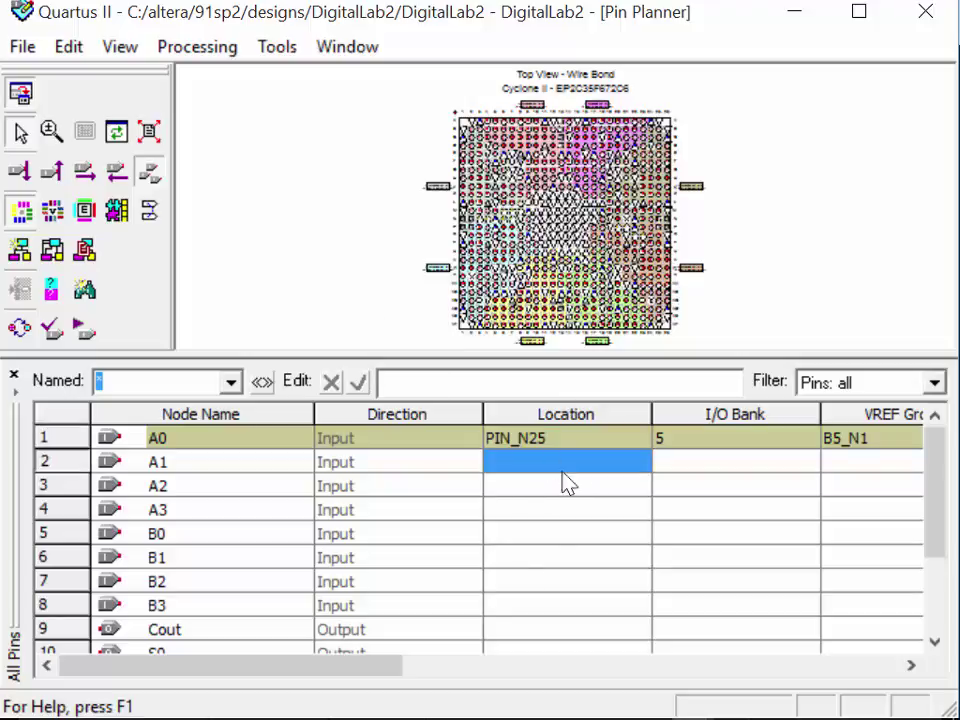
left_click(519, 699)
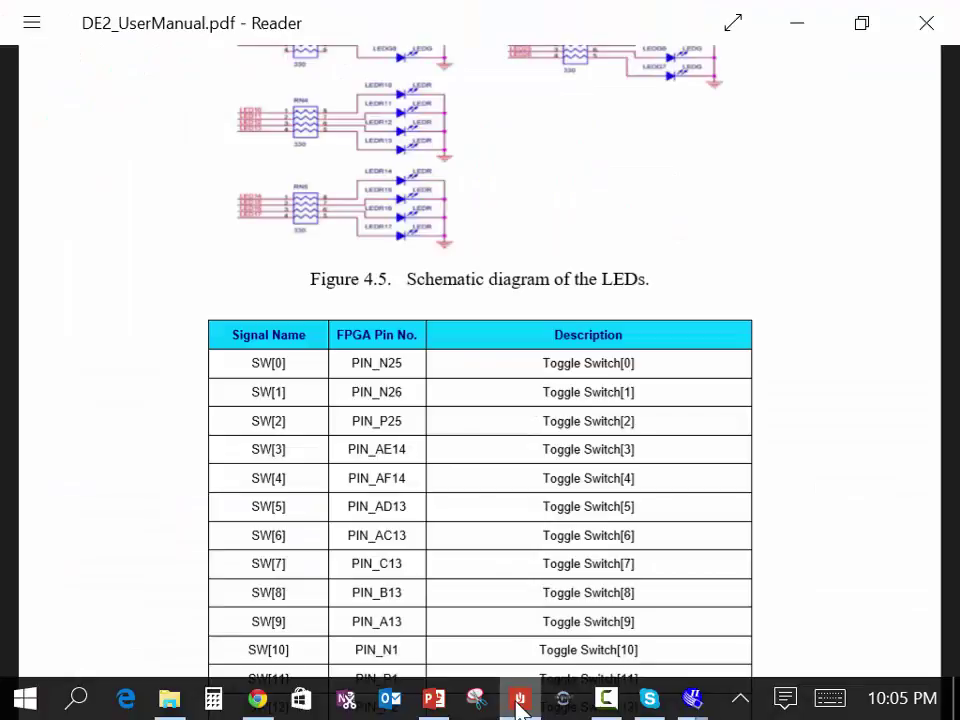
left_click(519, 699)
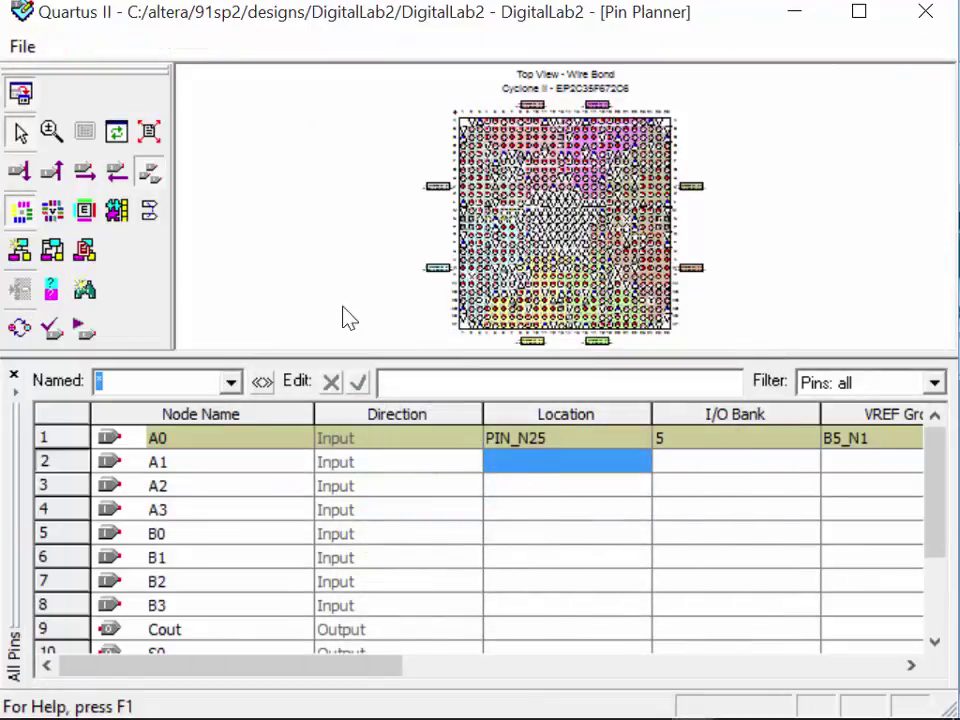
type("PIN_N")
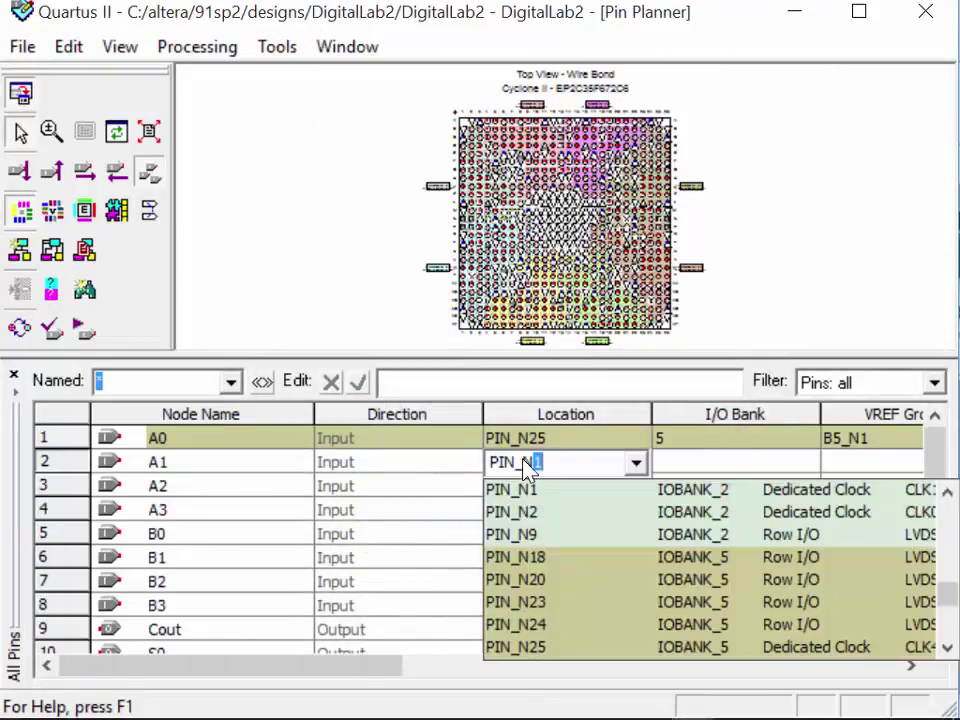
type("26")
key("Return")
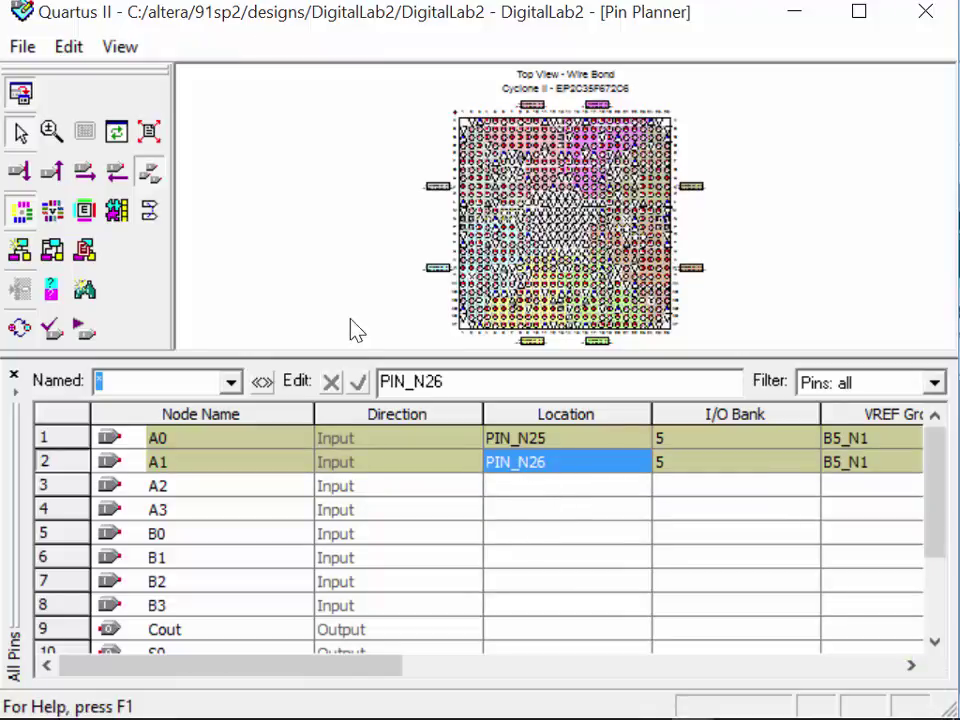
Assign input A2 to location PIN_P25 in the Pin Planner
key("Down")
type("PIN_P25")
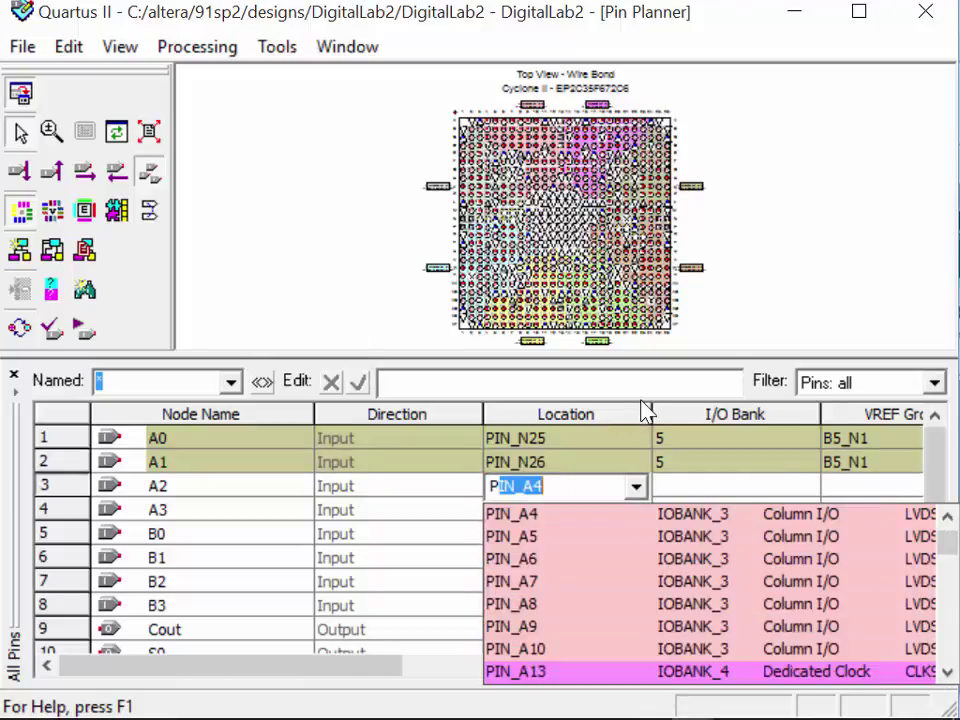
key("Return")
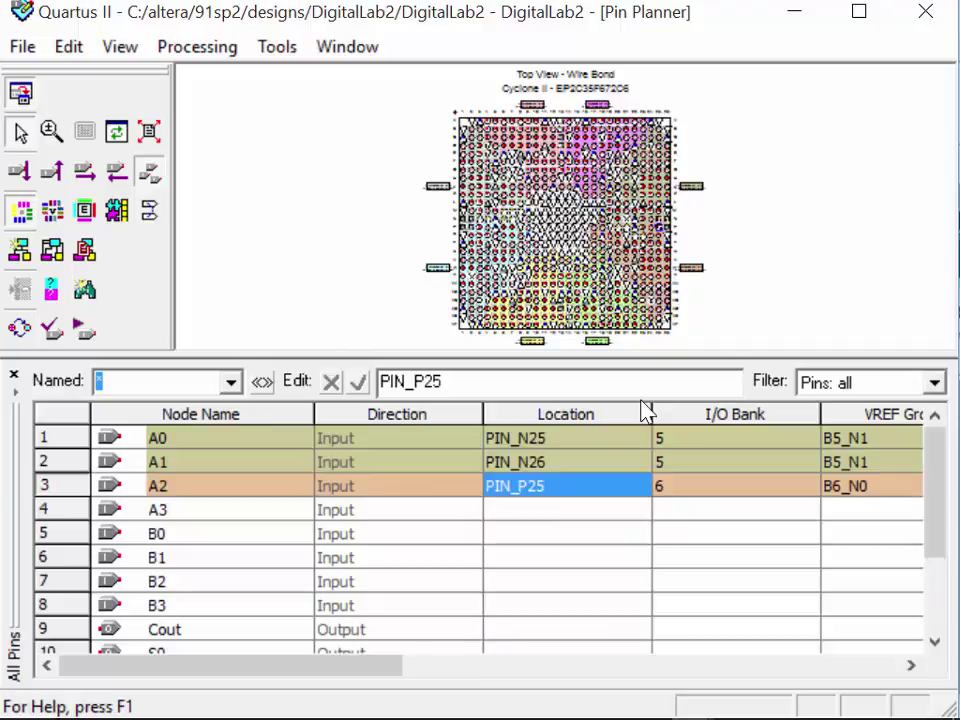
Check the pin for SW[3] in the DE2 manual and assign input A3 to location PIN_AE14 in the Pin Planner
key("Down")
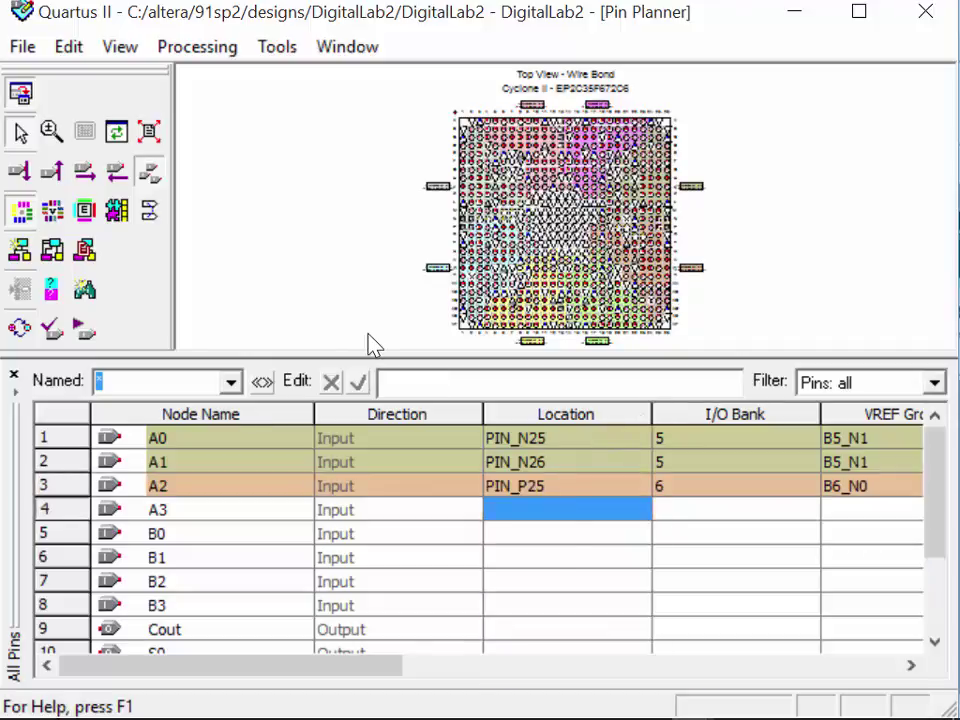
mouse_move(441, 708)
left_click(518, 700)
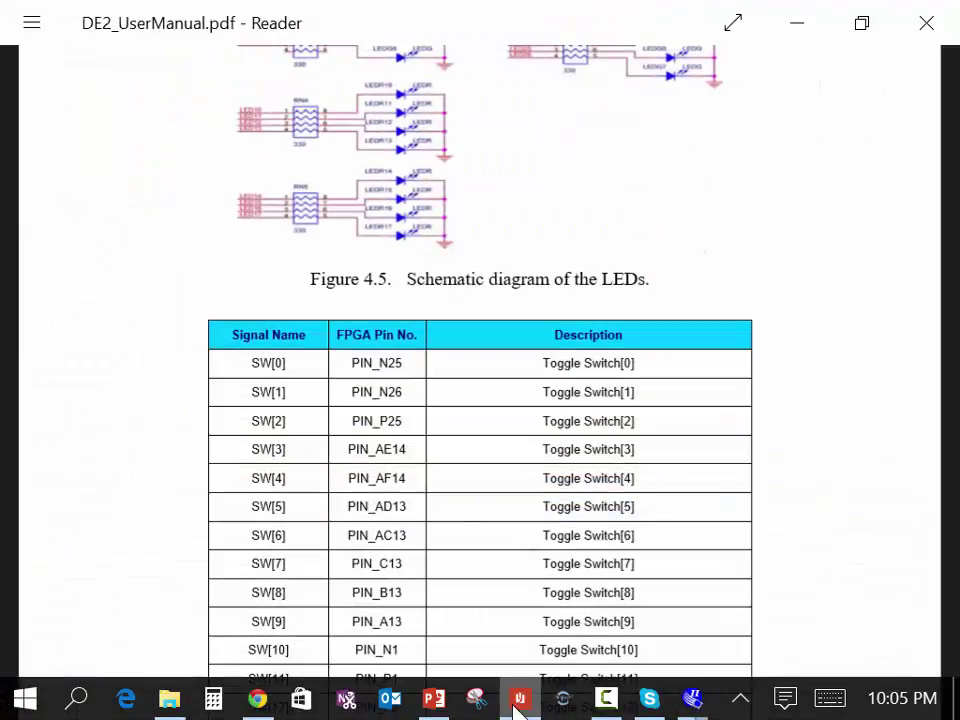
left_click(518, 700)
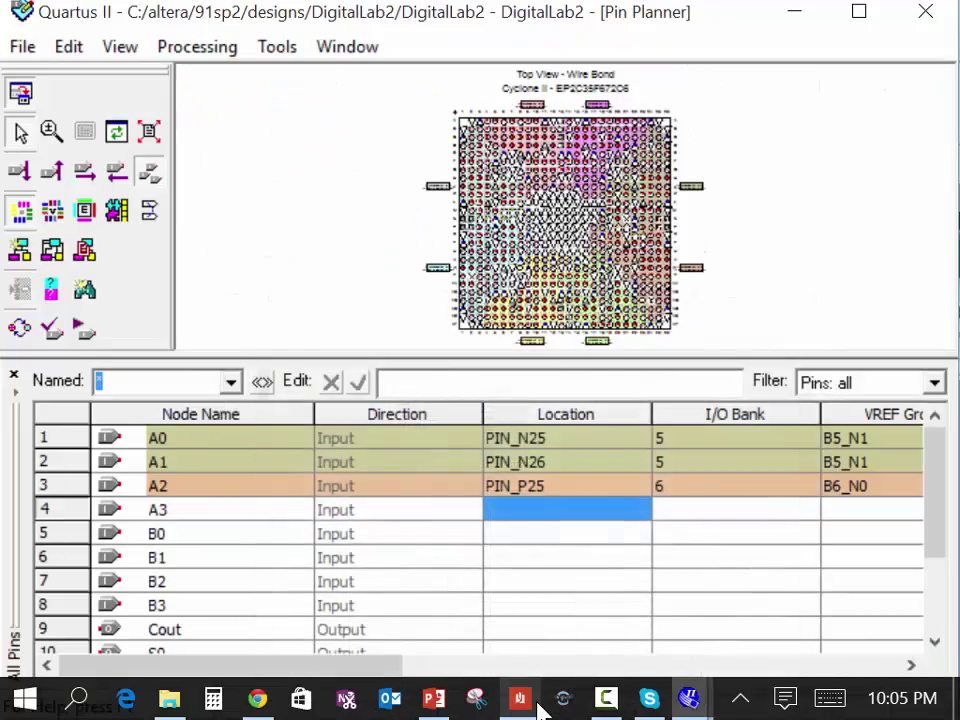
left_click(626, 516)
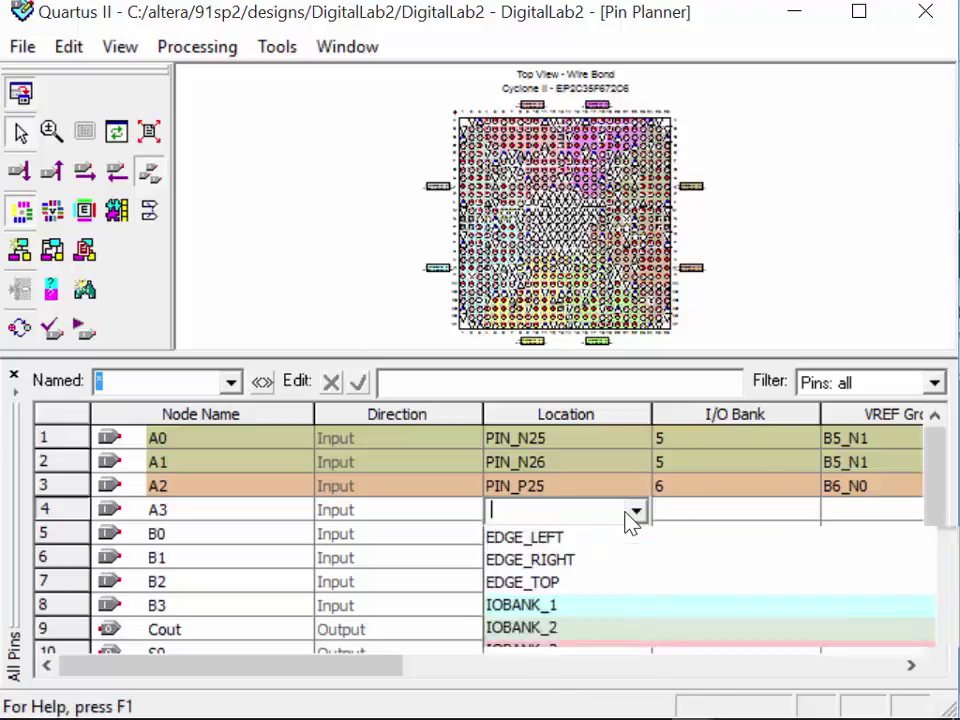
type("PIN_AE14")
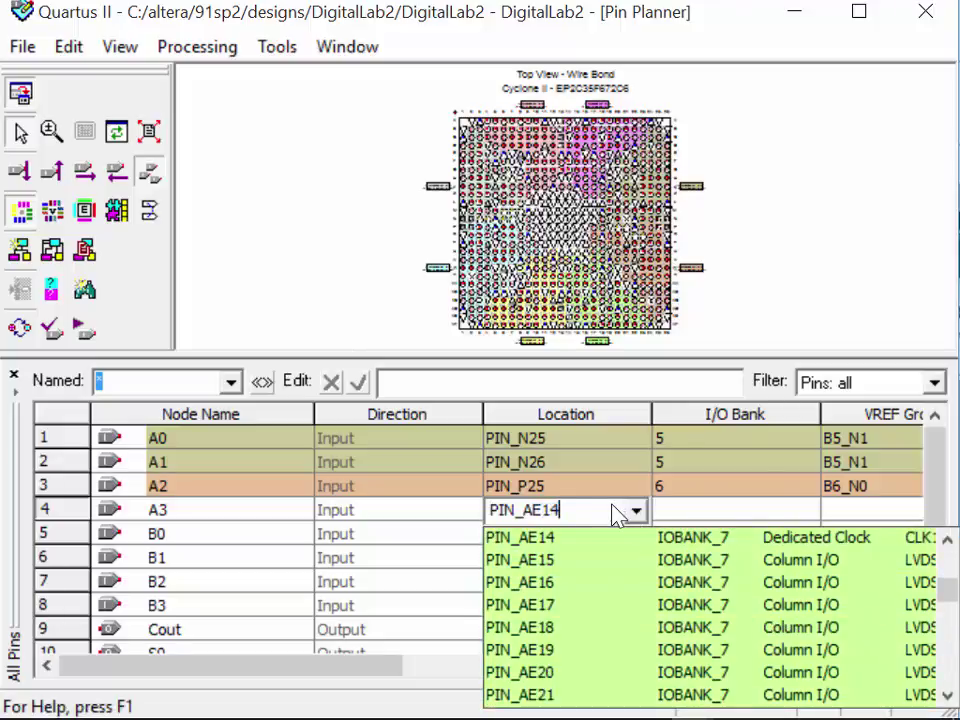
left_click(557, 540)
key("Return")
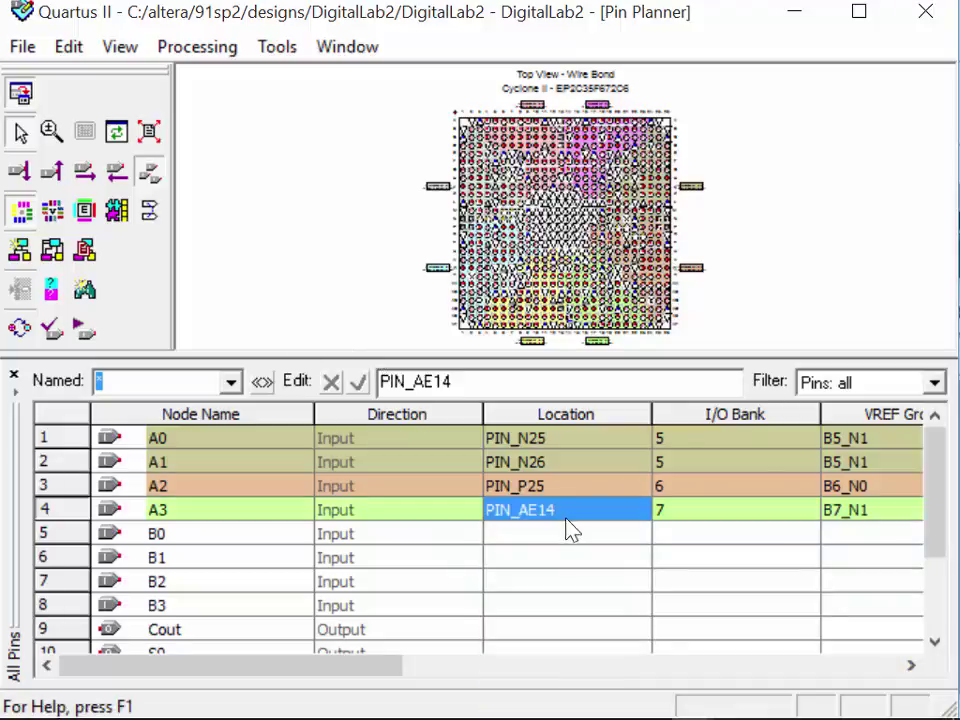
Look up the pin for SW[5] in the DE2 manual and assign input B0 to location PIN_AD13
left_click(603, 540)
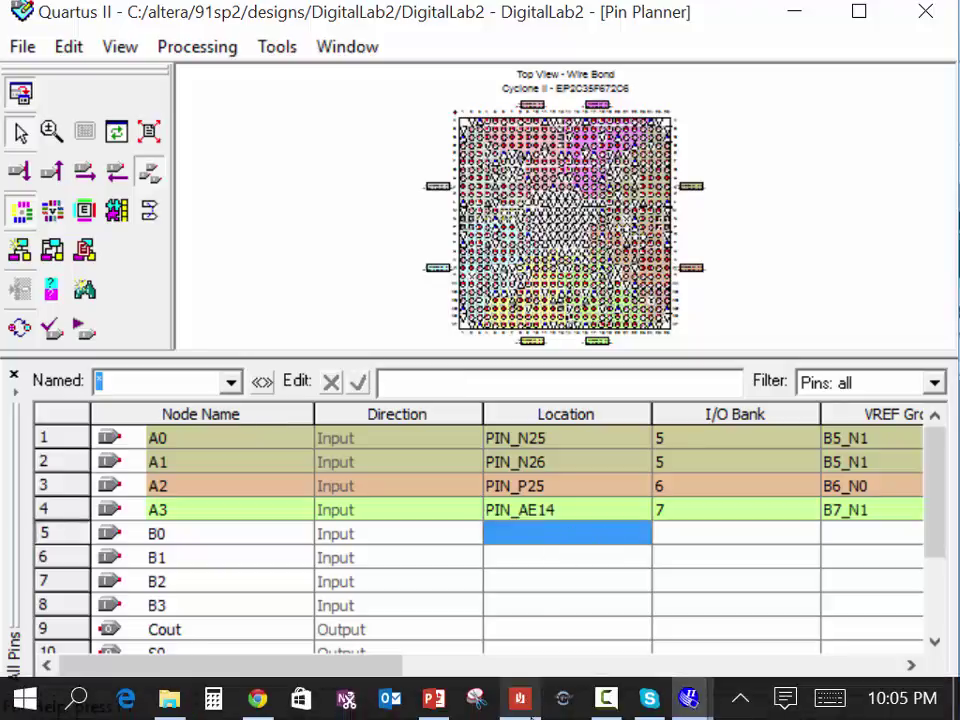
left_click(517, 700)
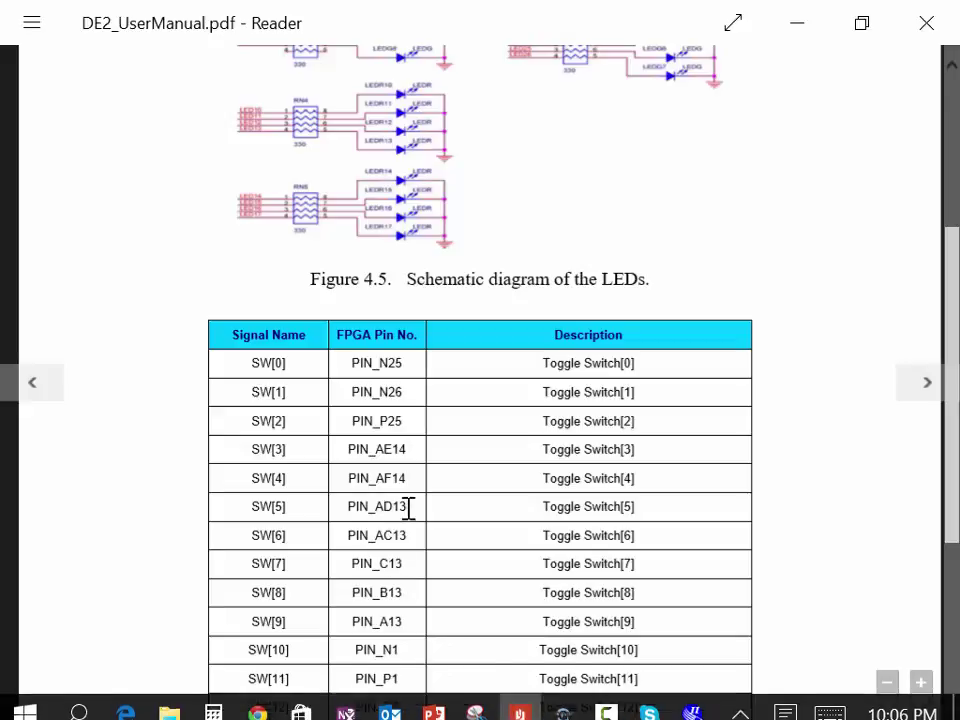
left_click(525, 704)
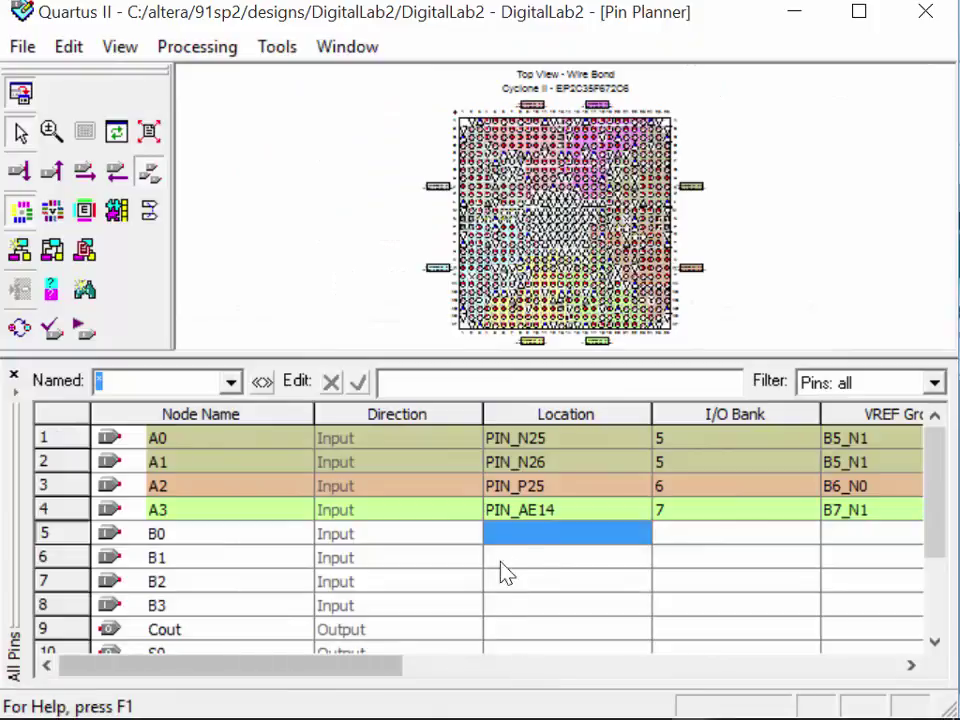
double_click(620, 540)
type("PIN_AD13")
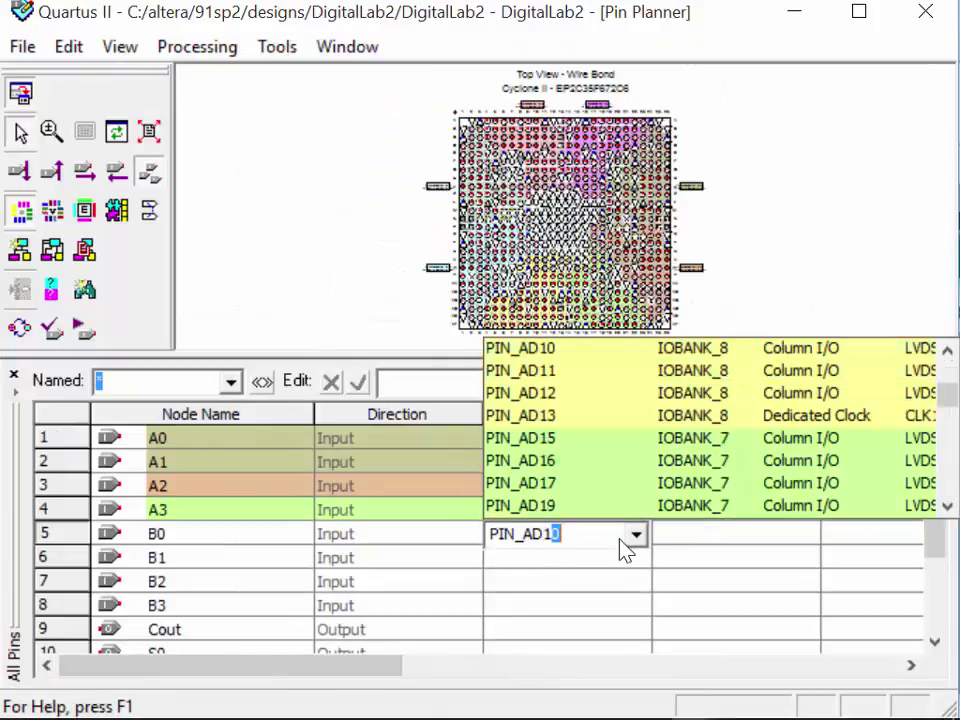
key("Return")
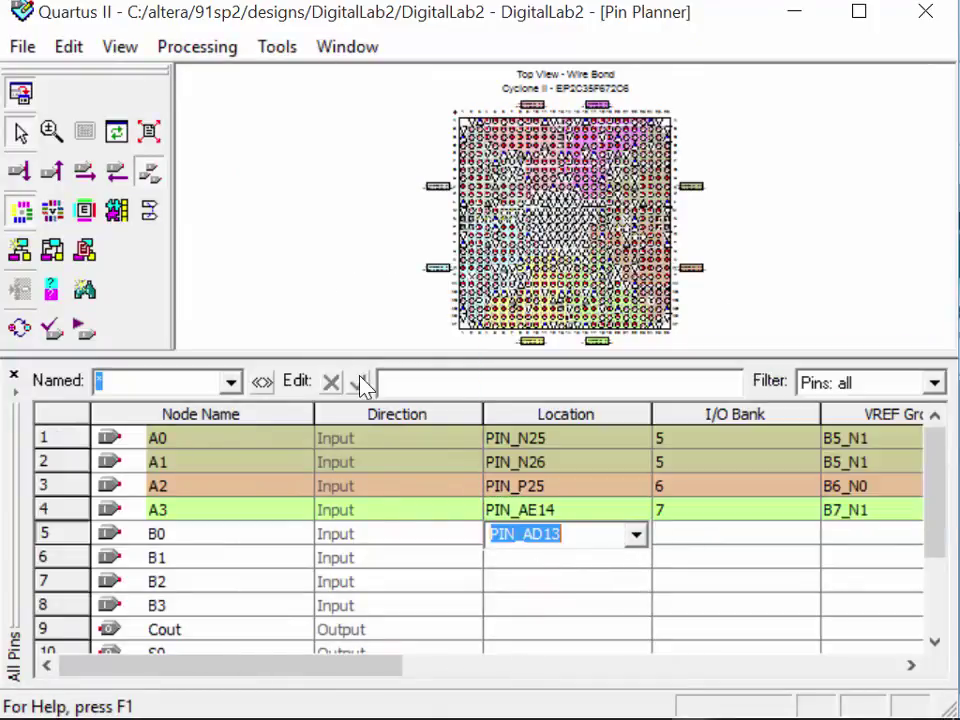
left_click(538, 563)
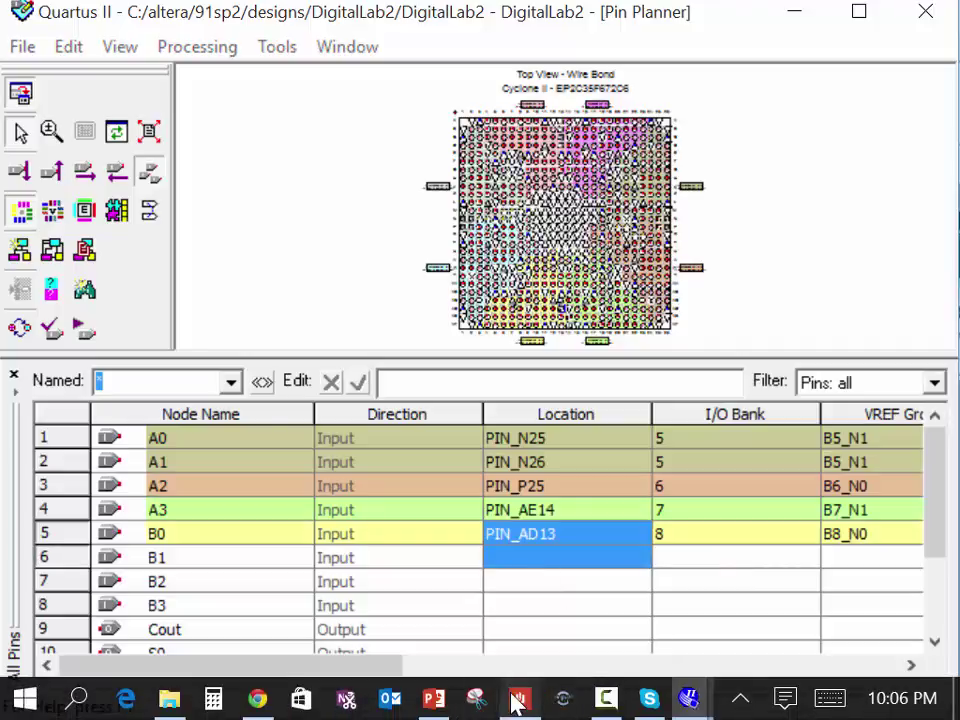
Check the SW[6] and SW[7] pins in the DE2 manual, and assign B1 to PIN_AC13 and B2 to PIN_C13
left_click(518, 700)
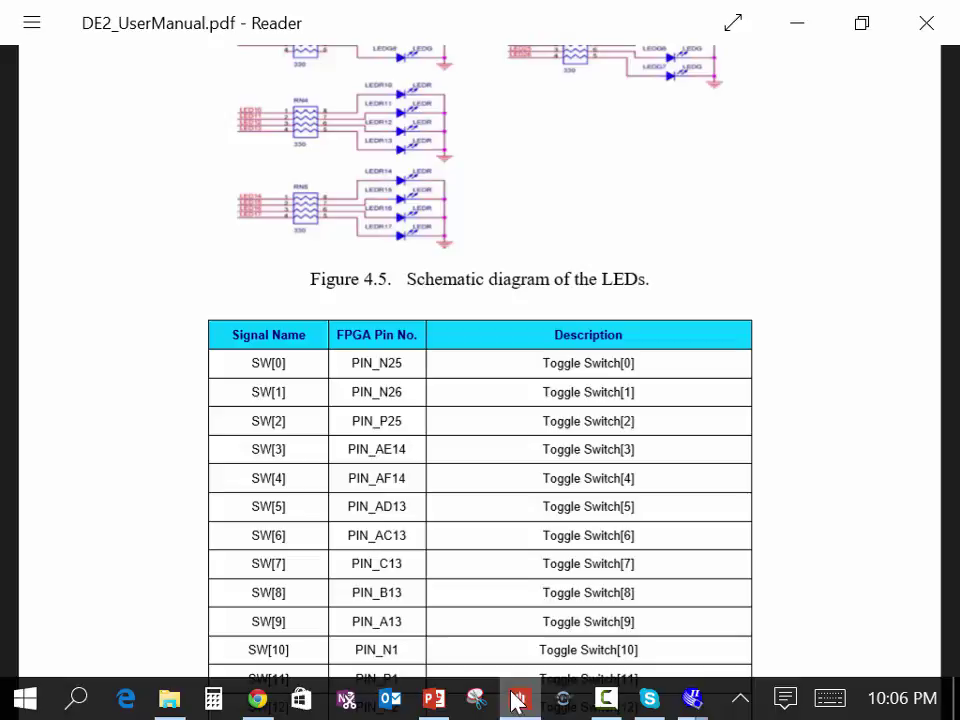
left_click(518, 700)
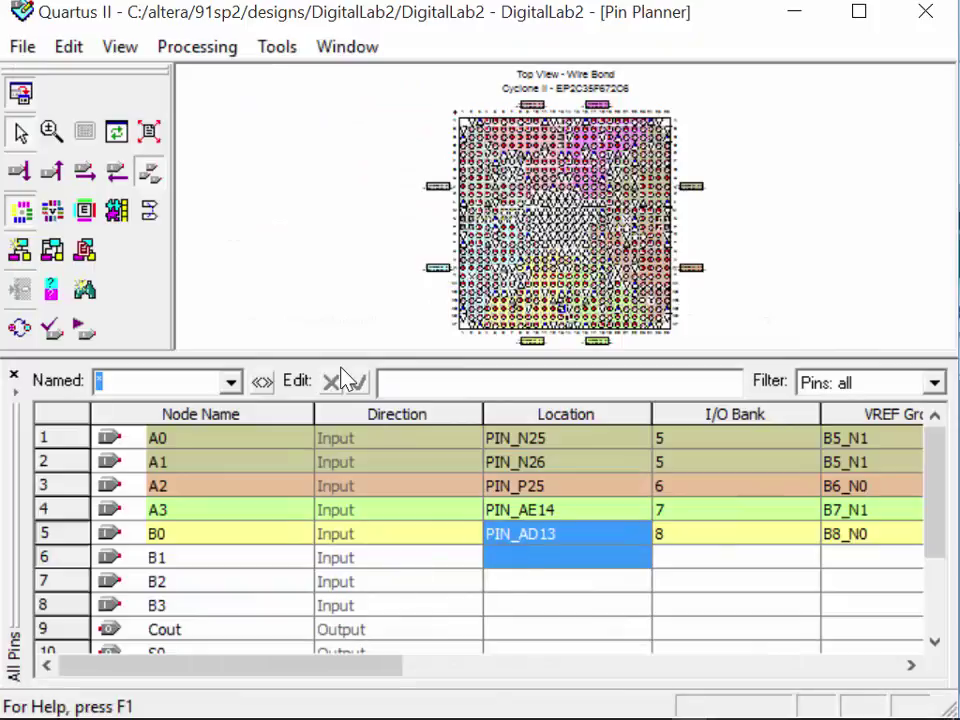
double_click(495, 574)
type("PIN_A")
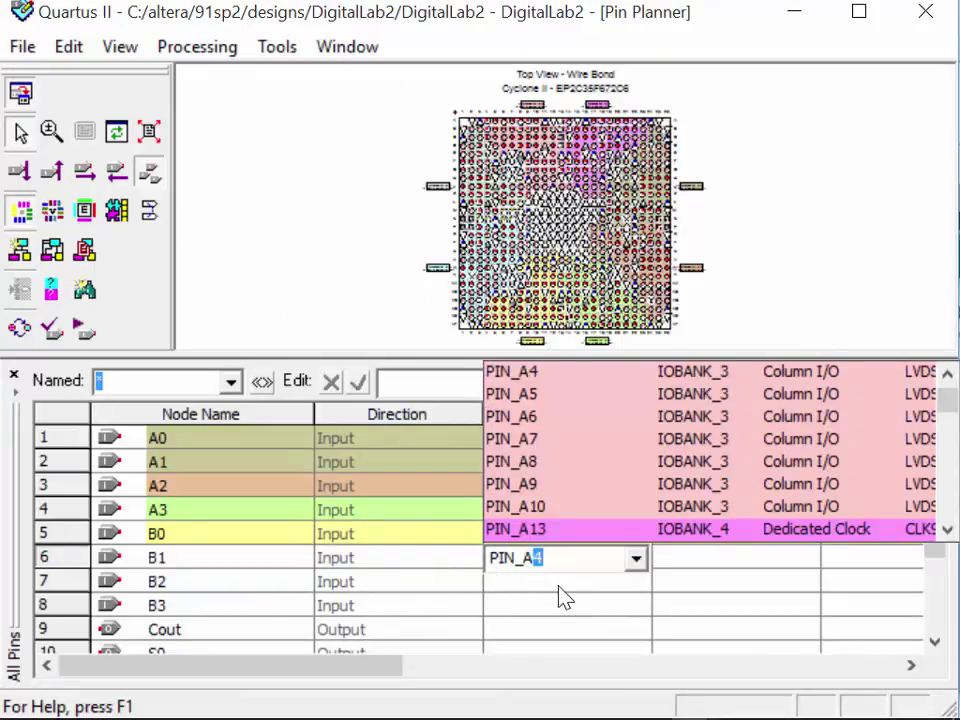
type("C13")
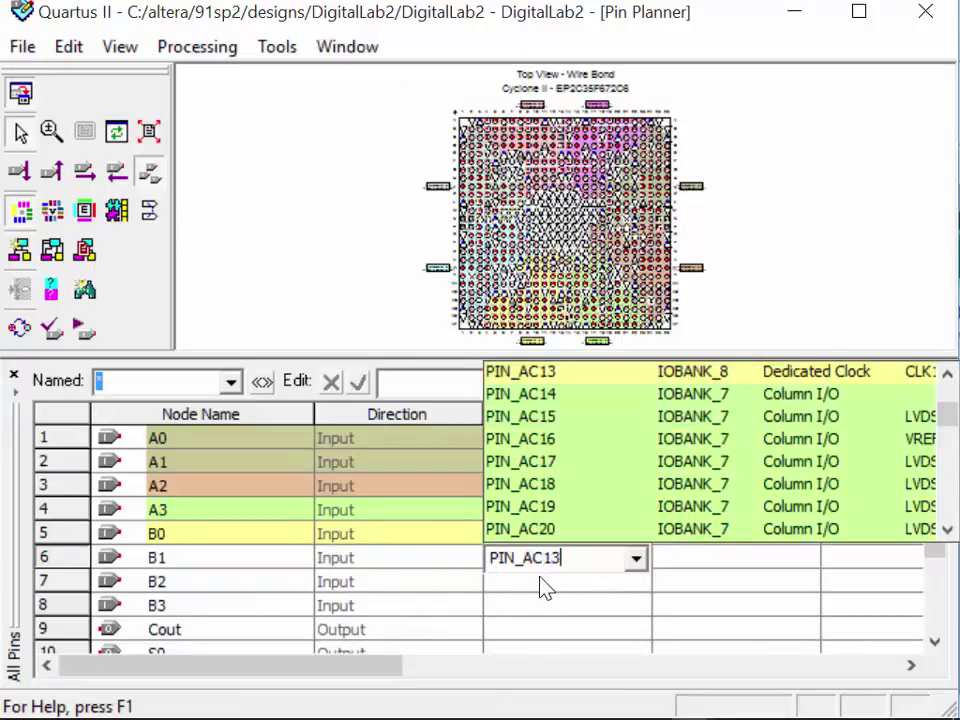
left_click(357, 383)
left_click(357, 383)
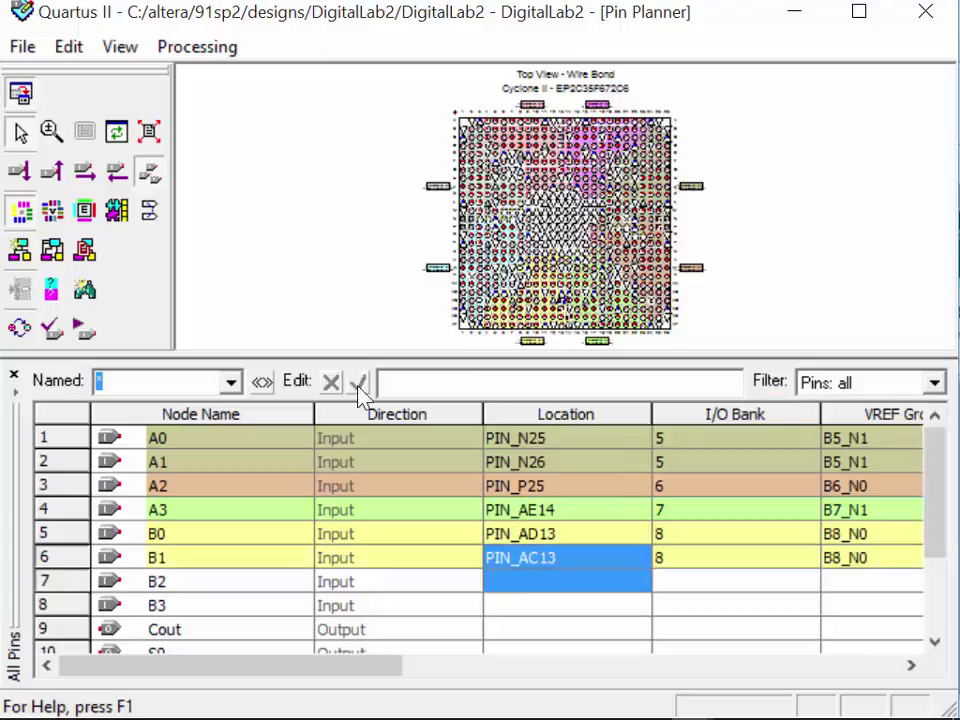
type("PIN_C13")
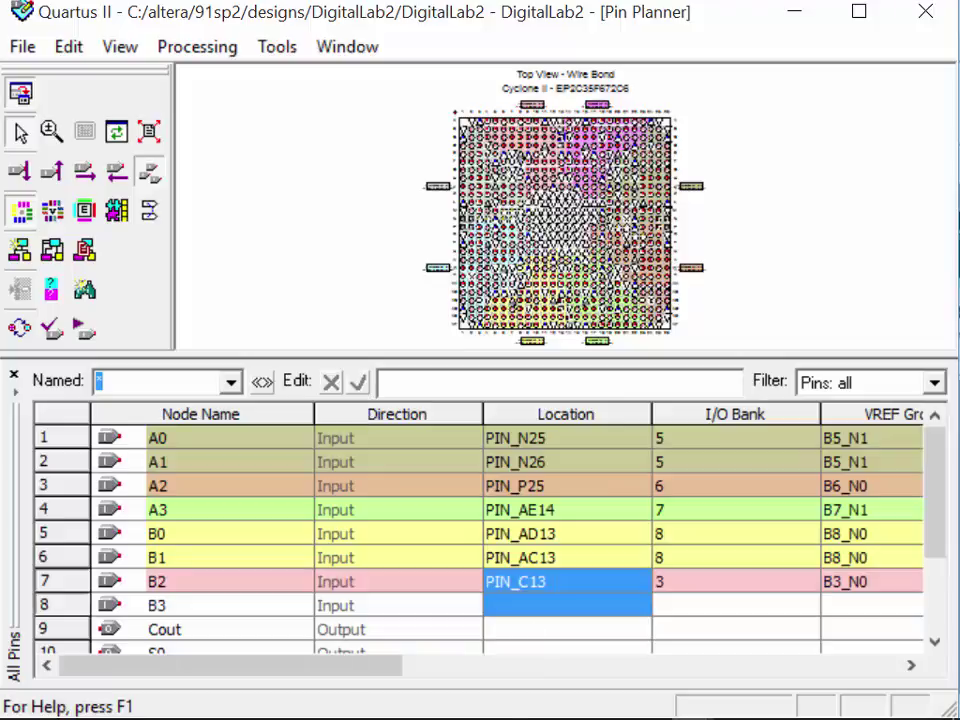
Read the pin for SW[8] in the DE2 manual and assign input B3 to location PIN_B13
left_click(520, 698)
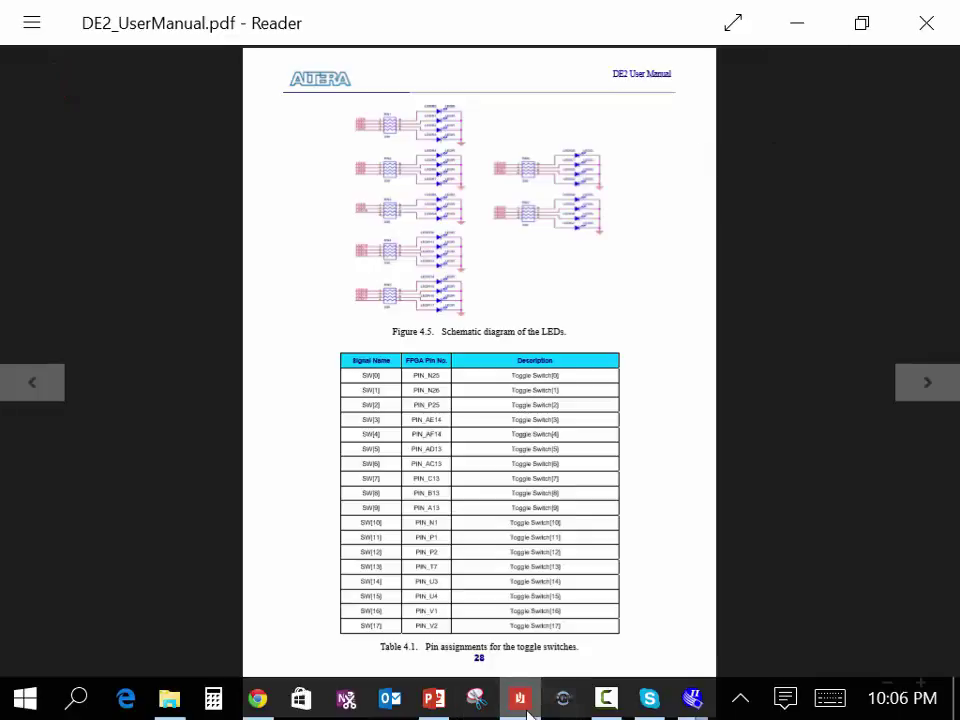
left_click(527, 712)
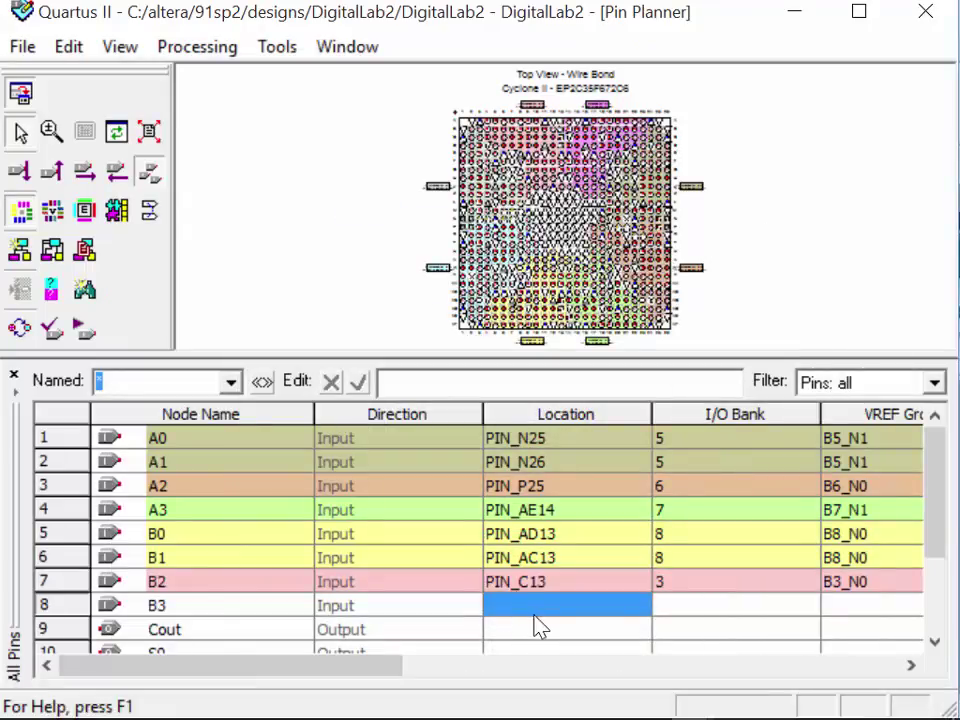
double_click(538, 620)
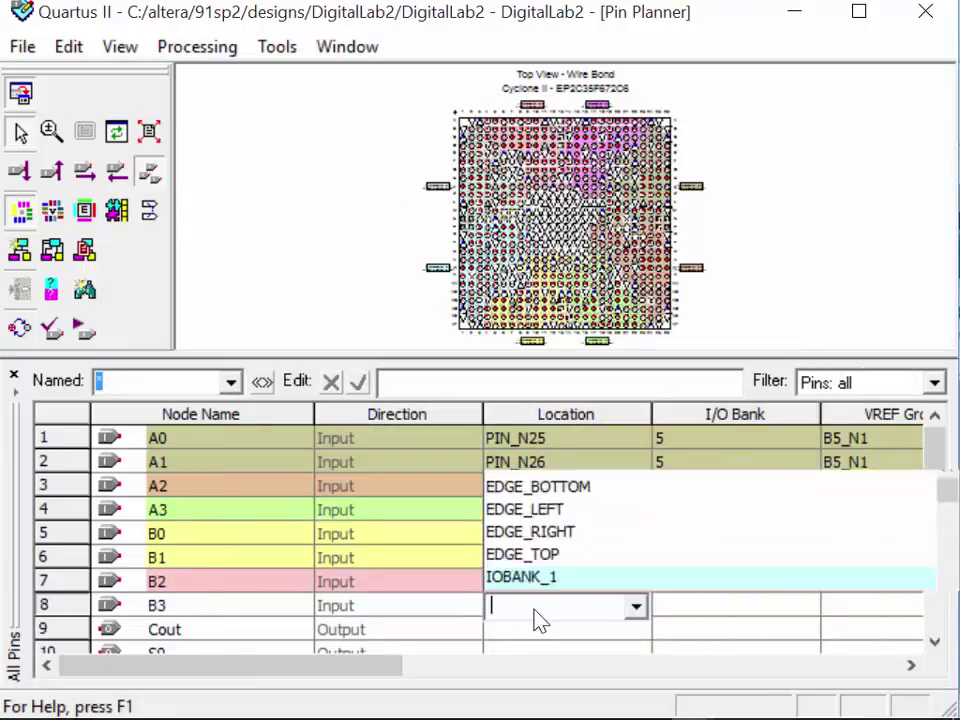
type("PIN_B13")
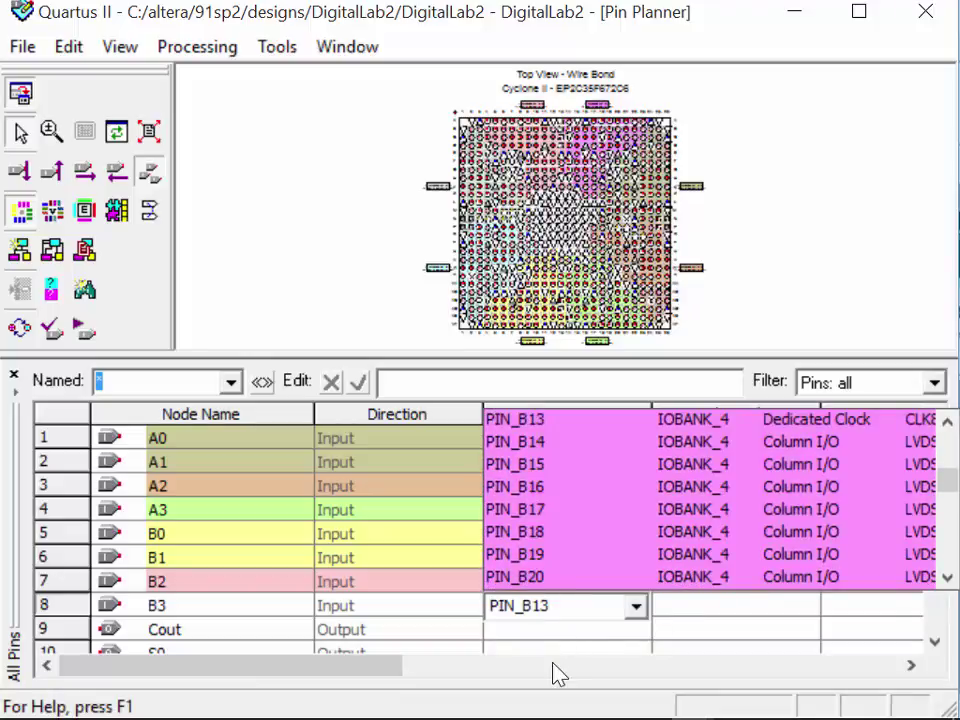
left_click(636, 606)
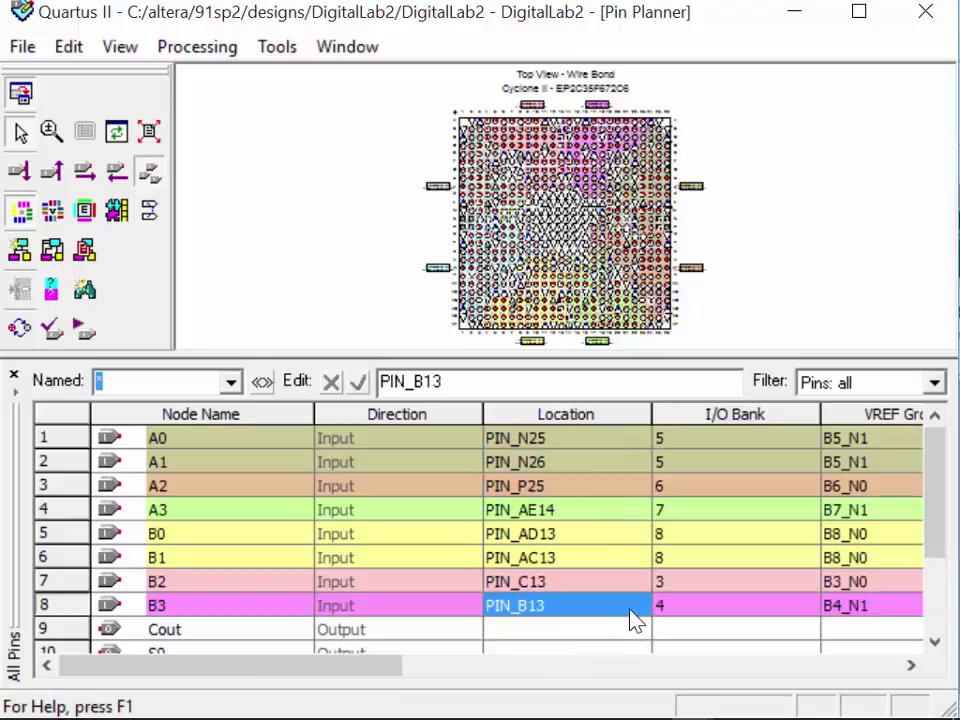
Switch to the DE2 user manual and enlarge Table 4.3 on page 29 to read the LED pin numbers
scroll(621, 441, "down", 2)
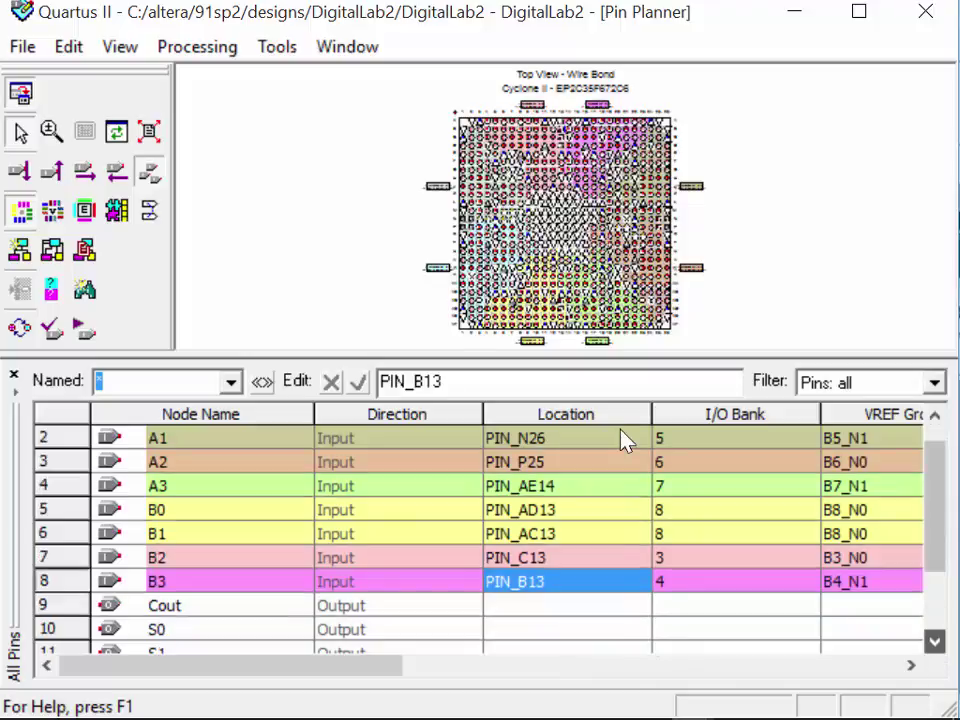
scroll(621, 441, "down", 3)
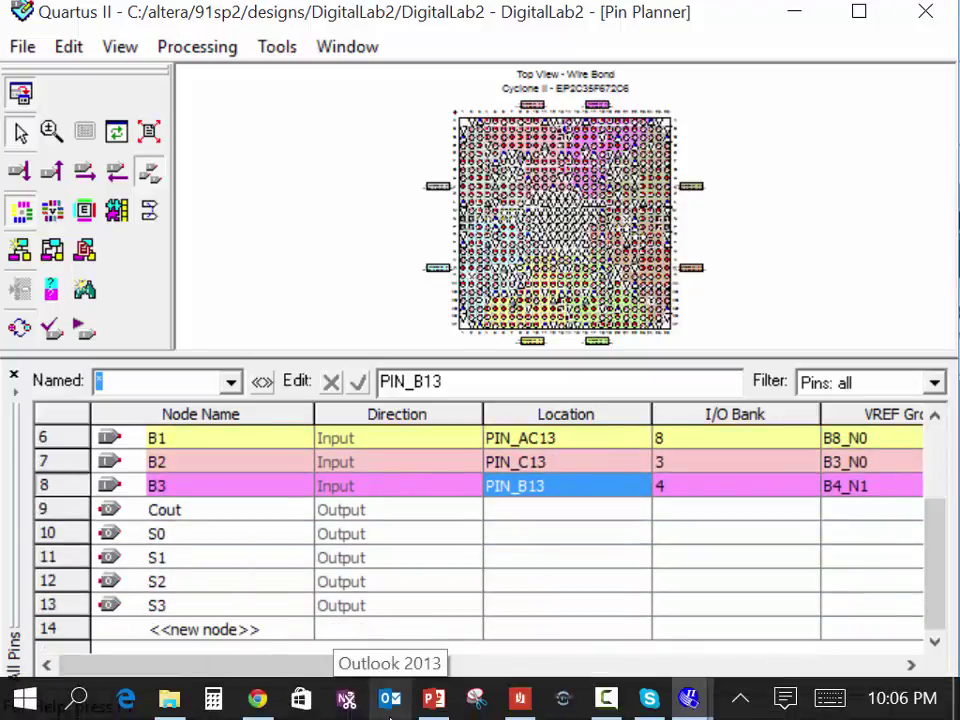
left_click(519, 698)
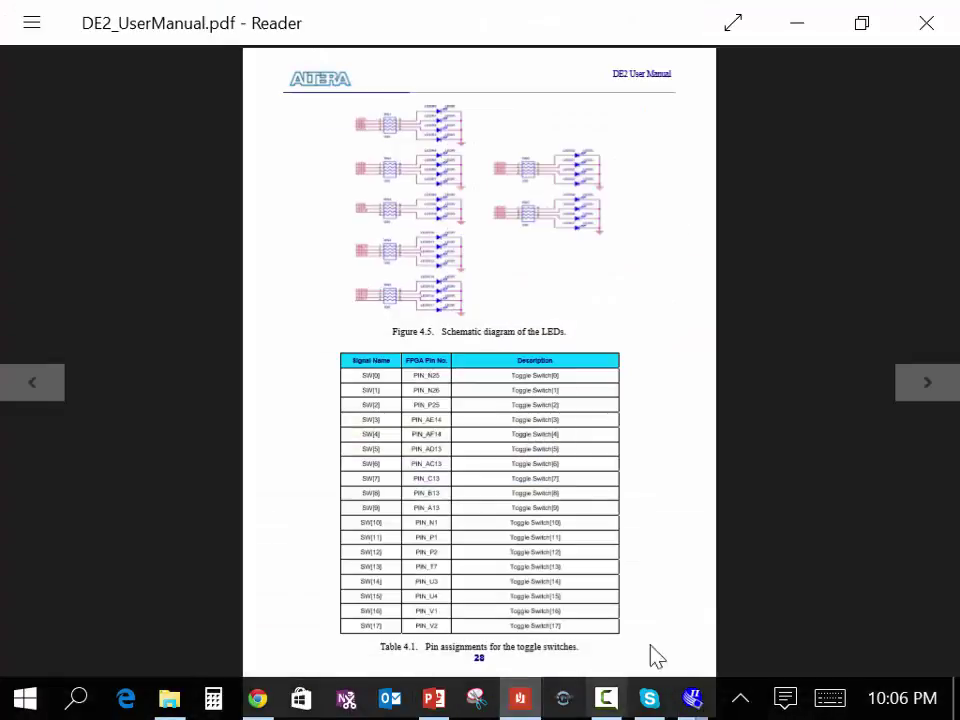
left_click(935, 382)
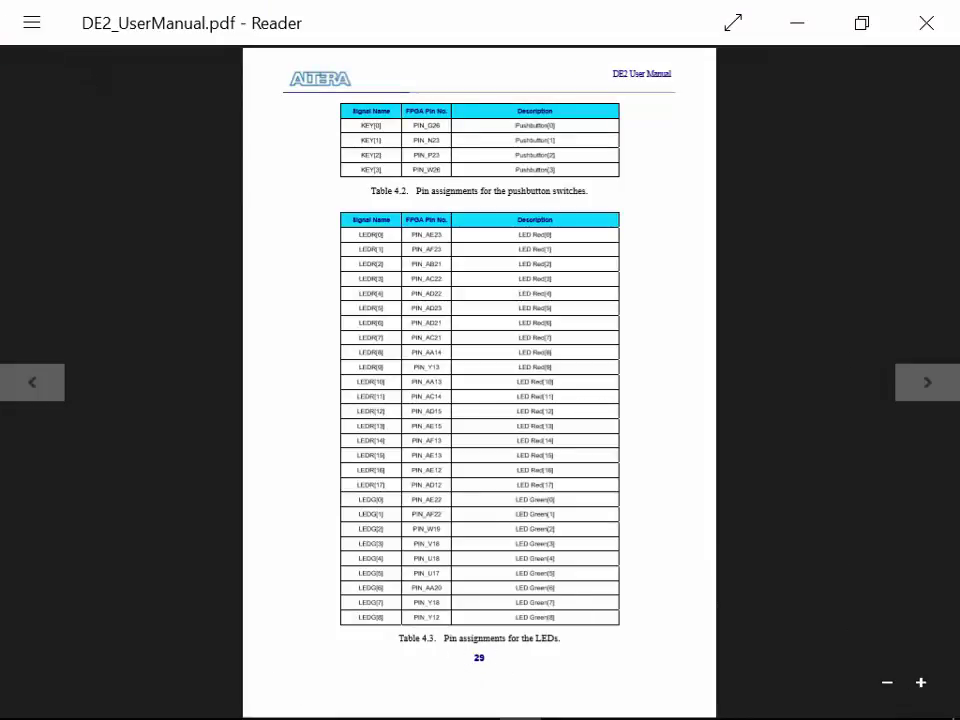
left_click(920, 683)
left_click(920, 683)
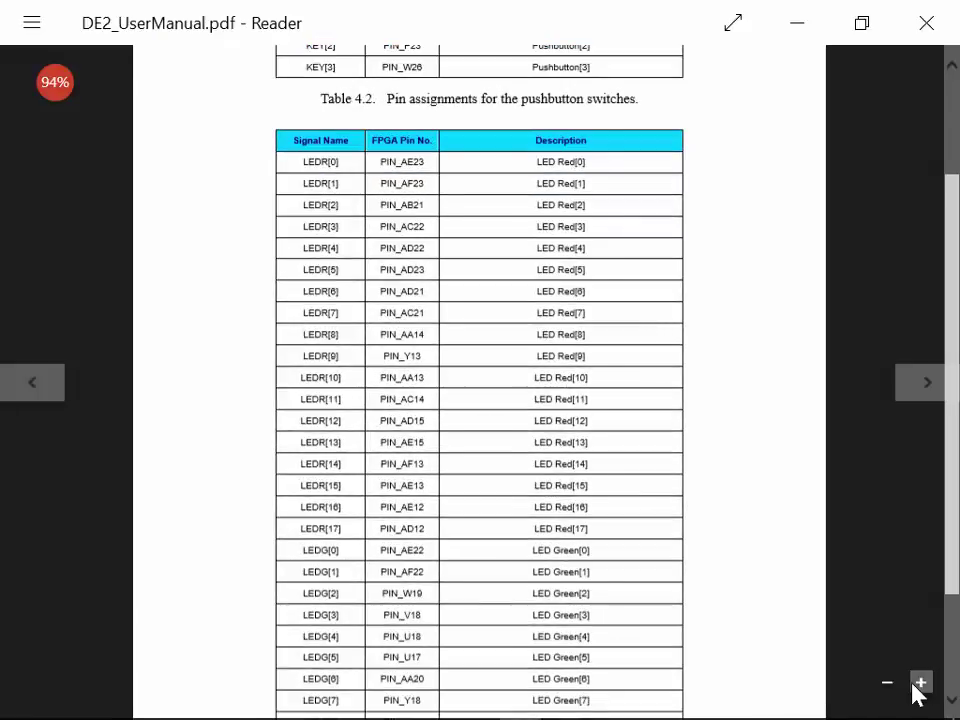
left_click(920, 683)
scroll(953, 540, "down", 1)
left_click_drag(953, 567, 951, 598)
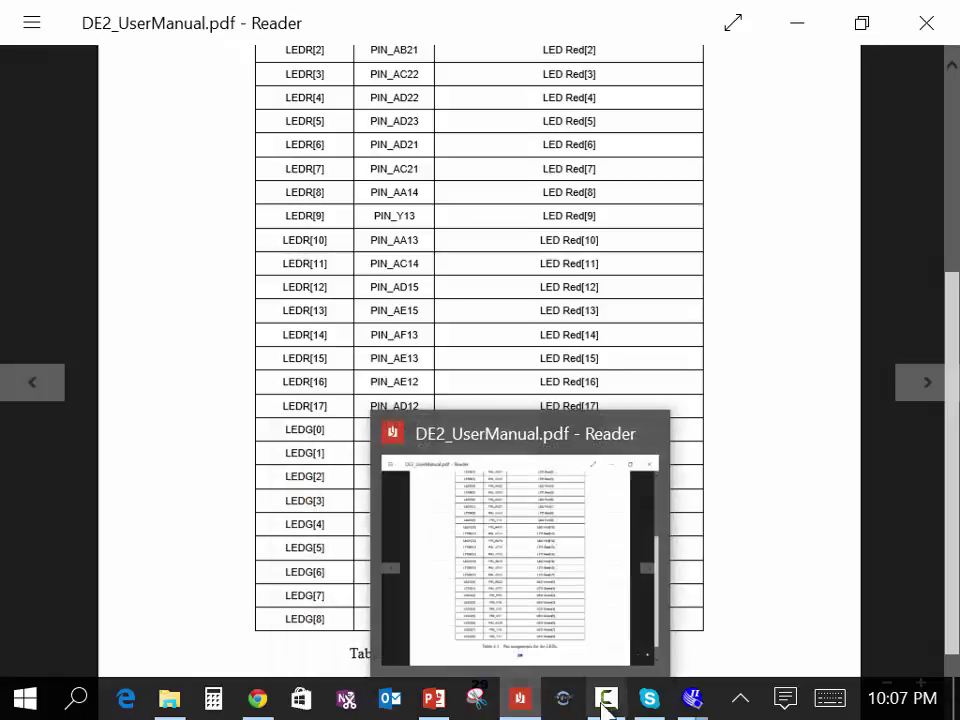
Return to the Quartus II Pin Planner and assign output Cout to location PIN_Y12
mouse_move(481, 706)
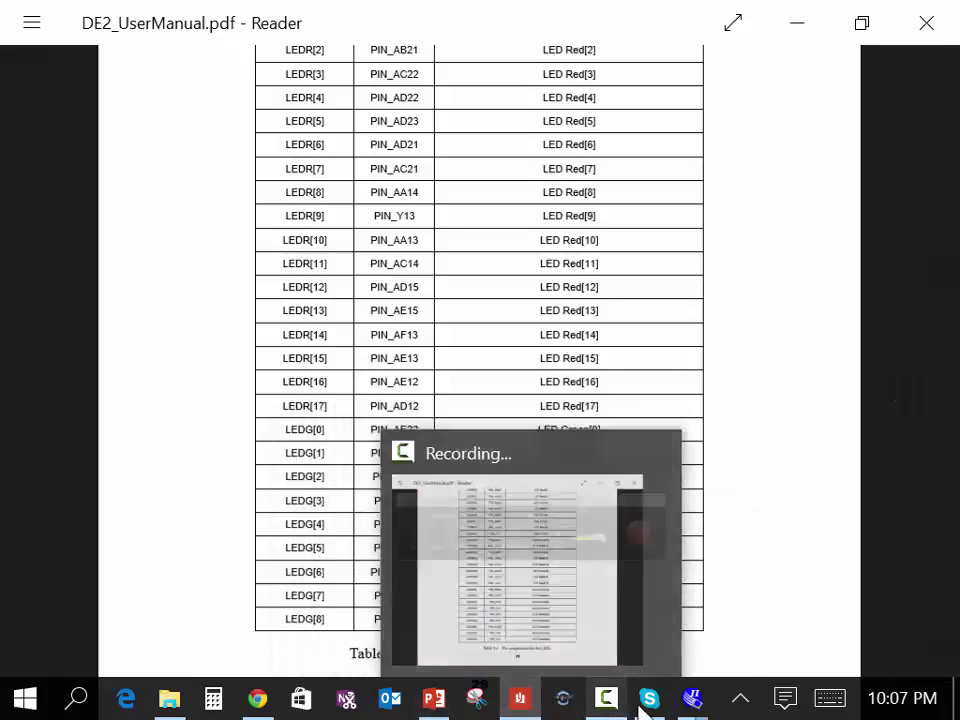
mouse_move(690, 700)
left_click(771, 611)
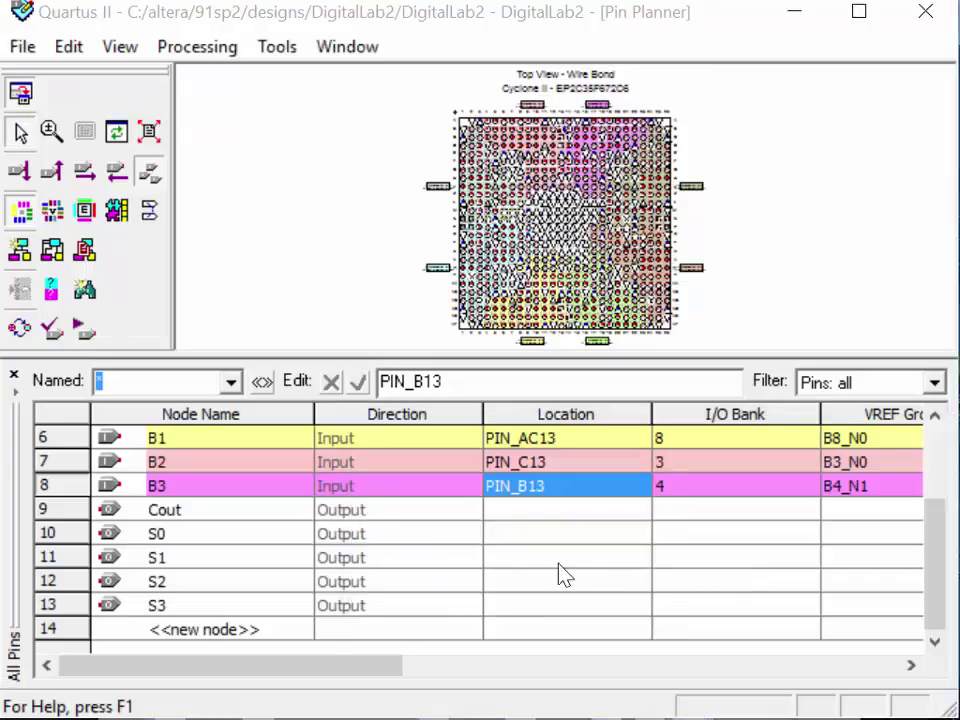
left_click(506, 511)
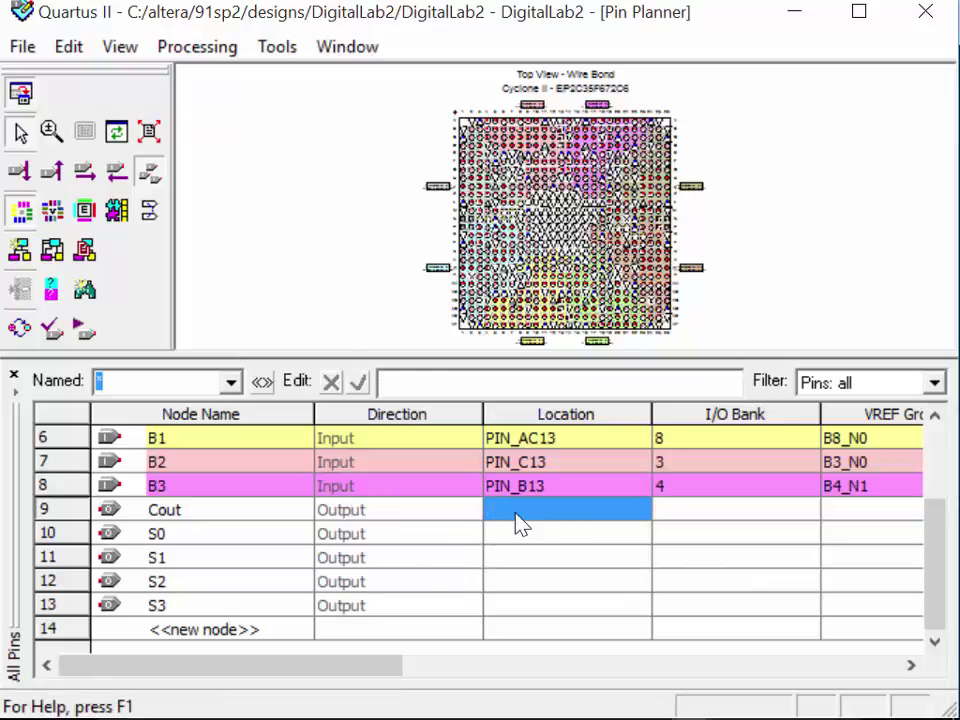
type("Y12")
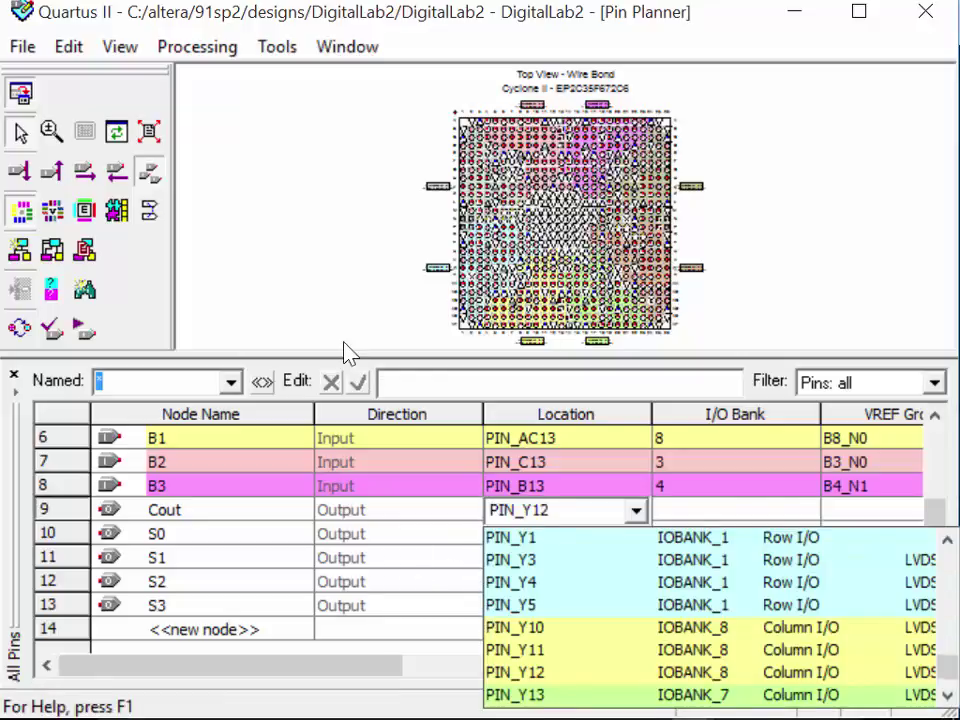
key("Return")
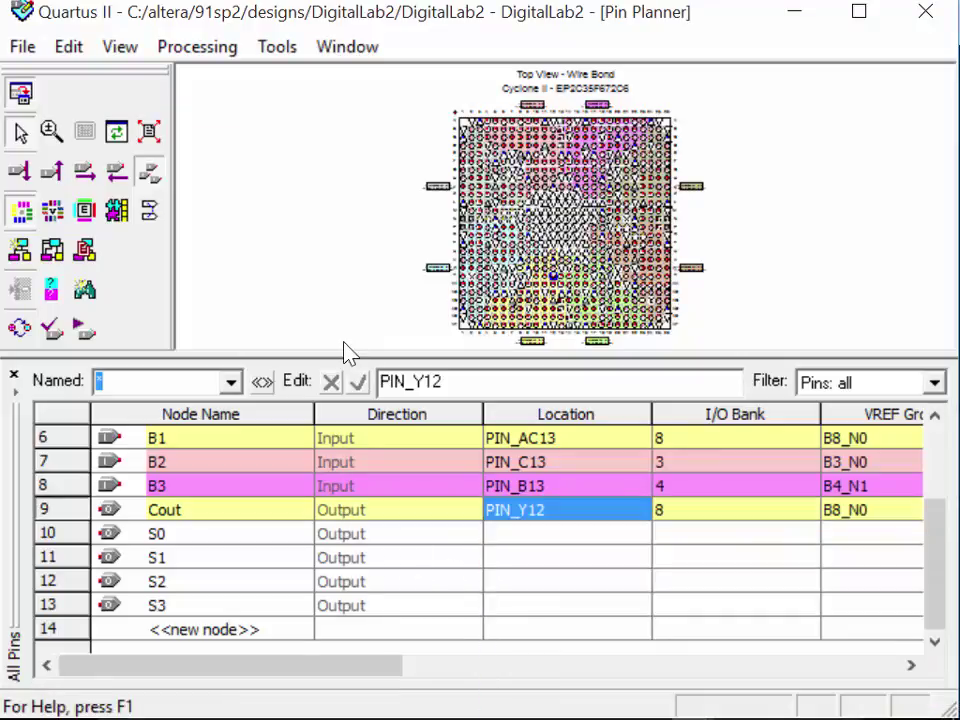
left_click(529, 543)
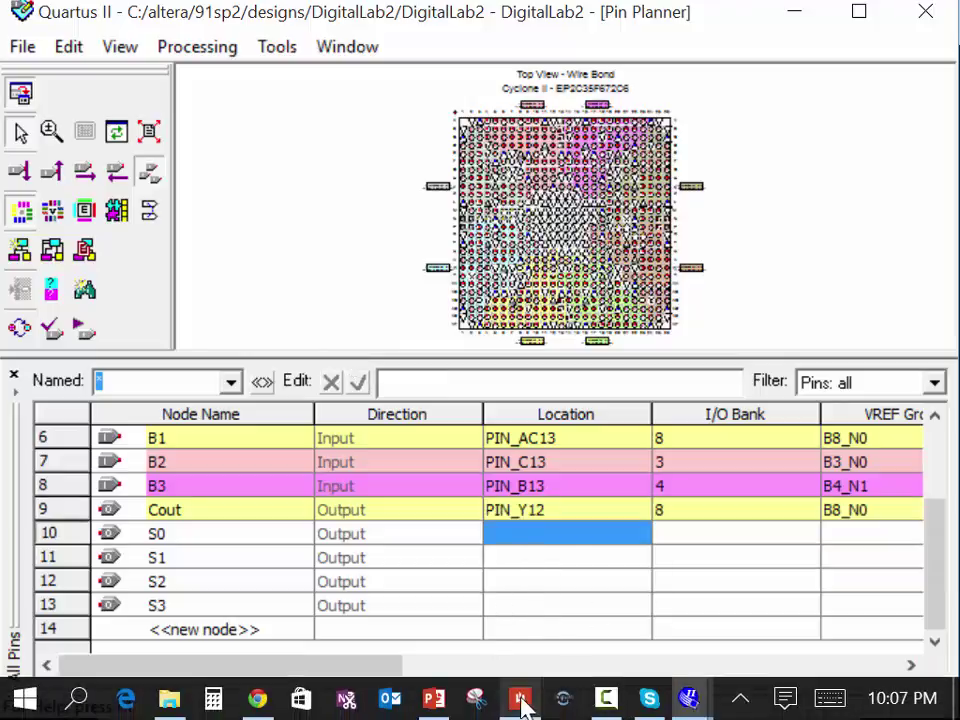
Look up the LEDR[0] pin in the DE2 manual and assign output S0 to location PIN_AE23
left_click(521, 700)
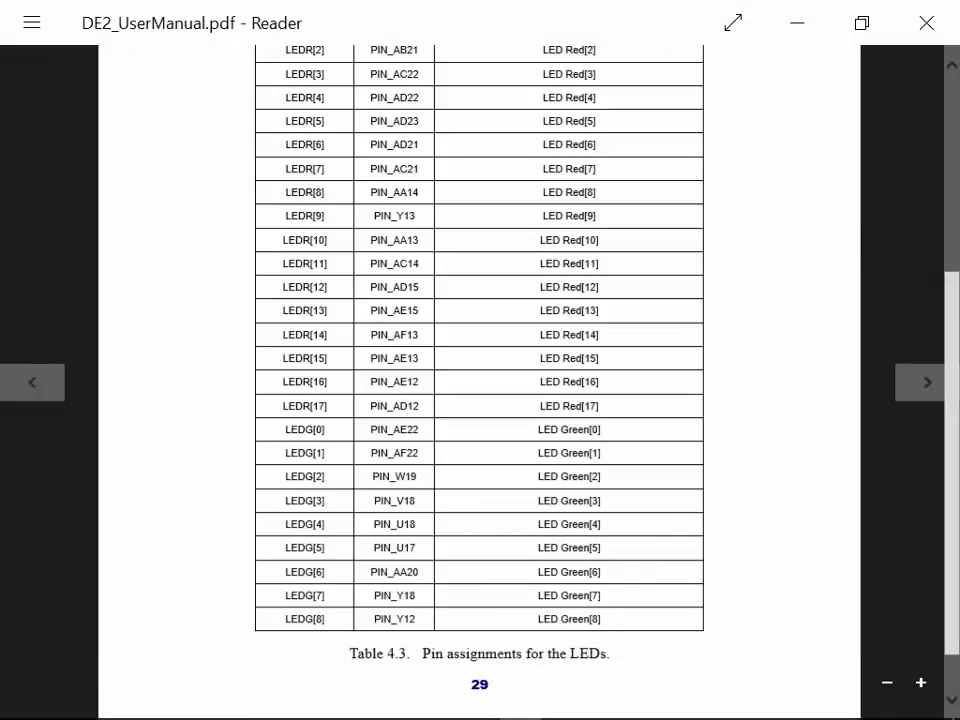
left_click_drag(949, 336, 930, 258)
mouse_move(603, 698)
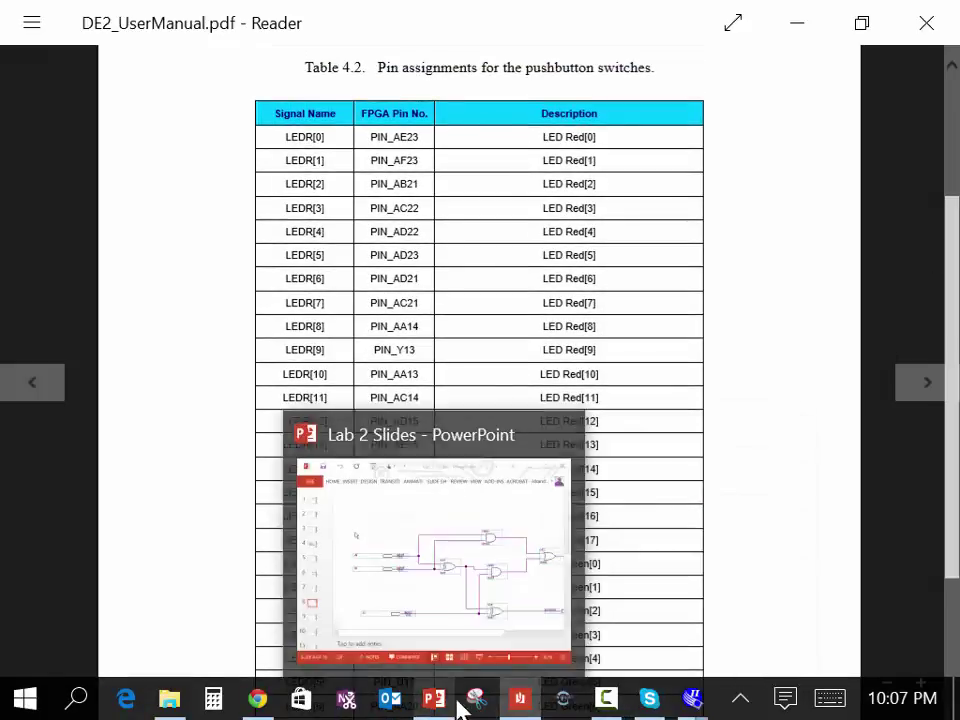
mouse_move(690, 700)
left_click(866, 600)
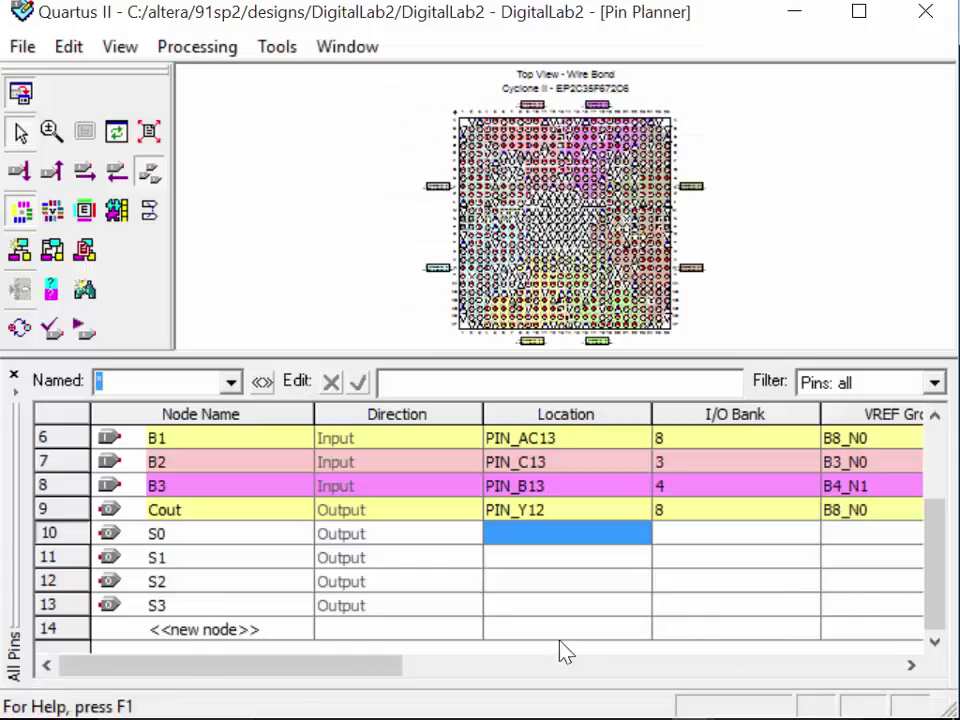
double_click(533, 540)
type("PIN_AE2")
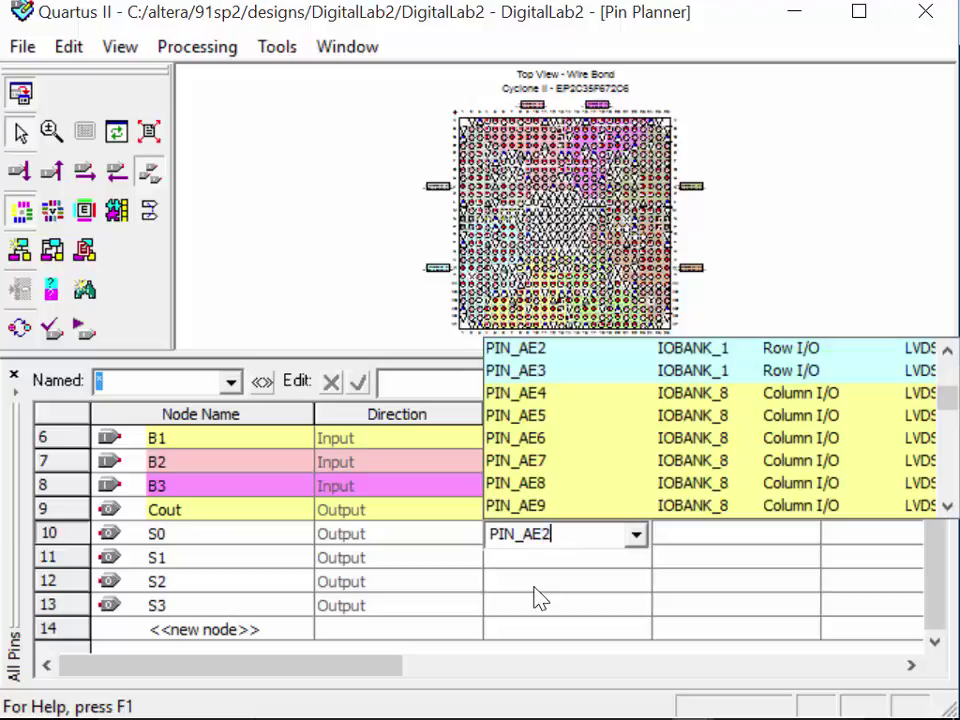
type("3")
key("Return")
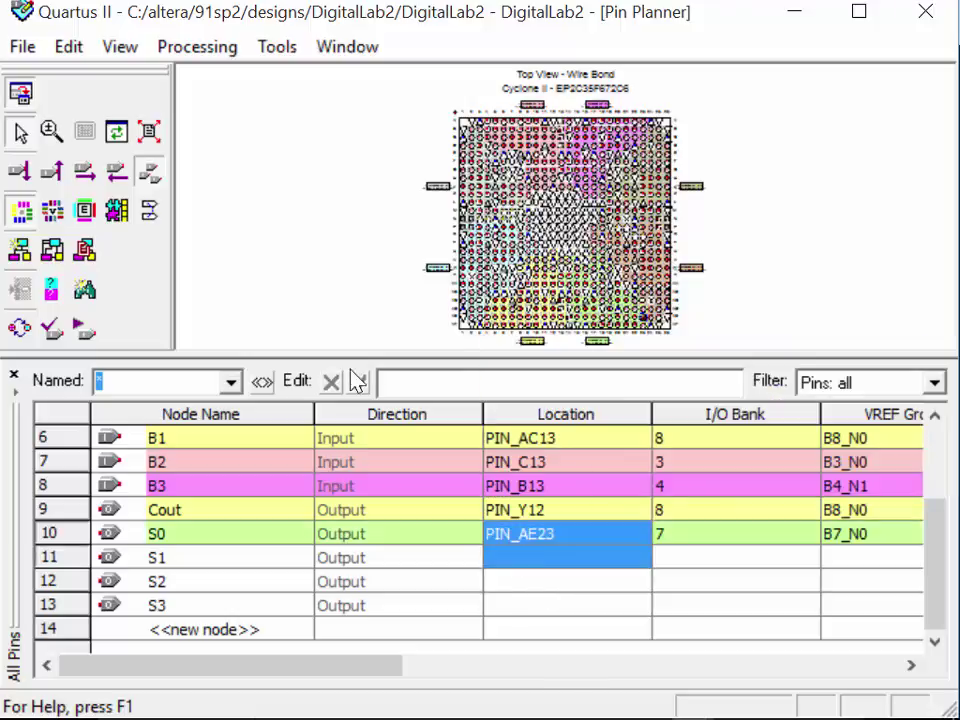
Assign output S1 to location PIN_AF23
left_click(515, 562)
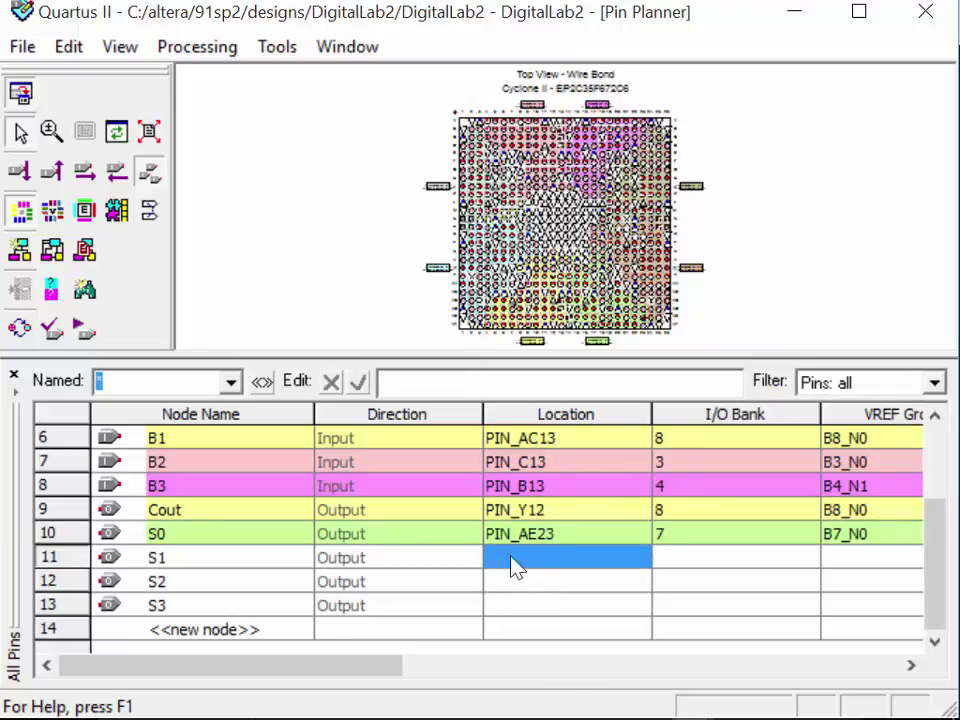
left_click(515, 563)
type("PIN_AF1")
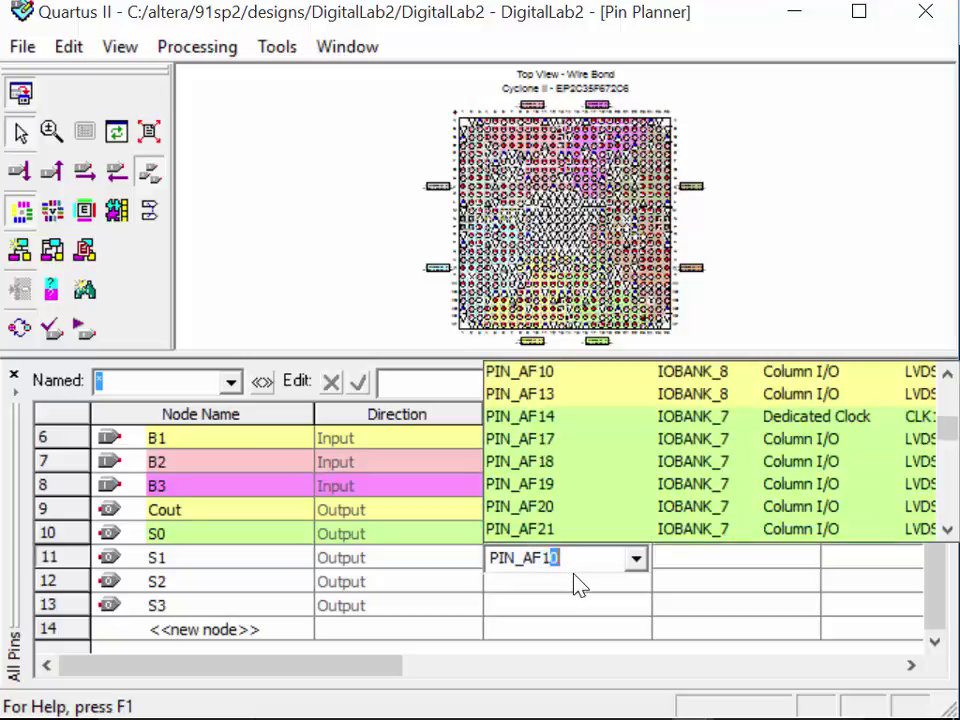
type("23")
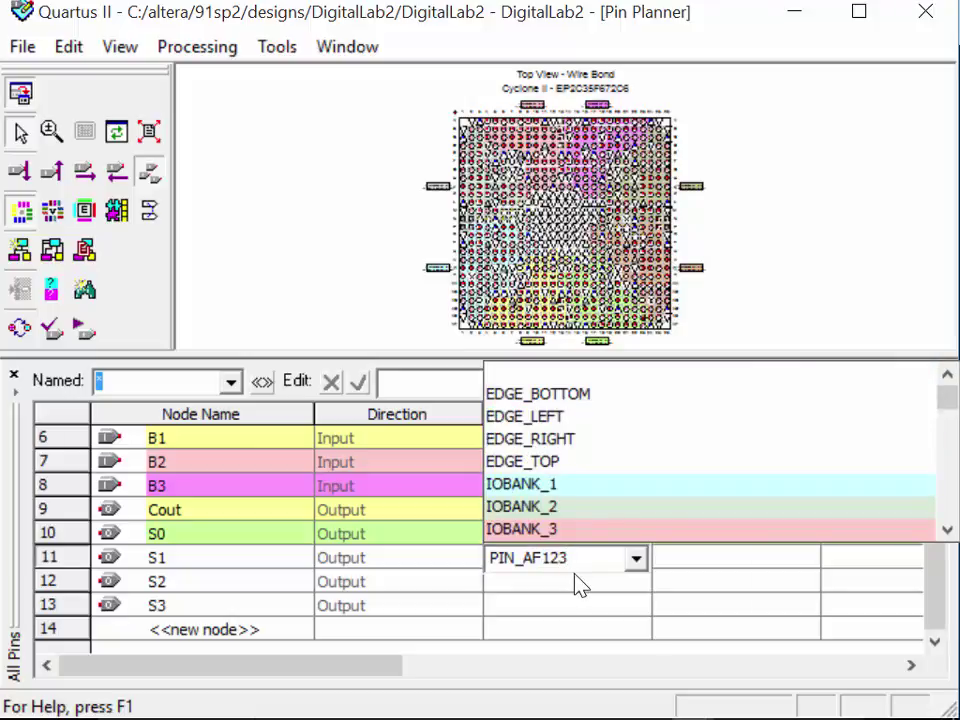
key("BackSpace")
key("BackSpace")
key("BackSpace")
type("23")
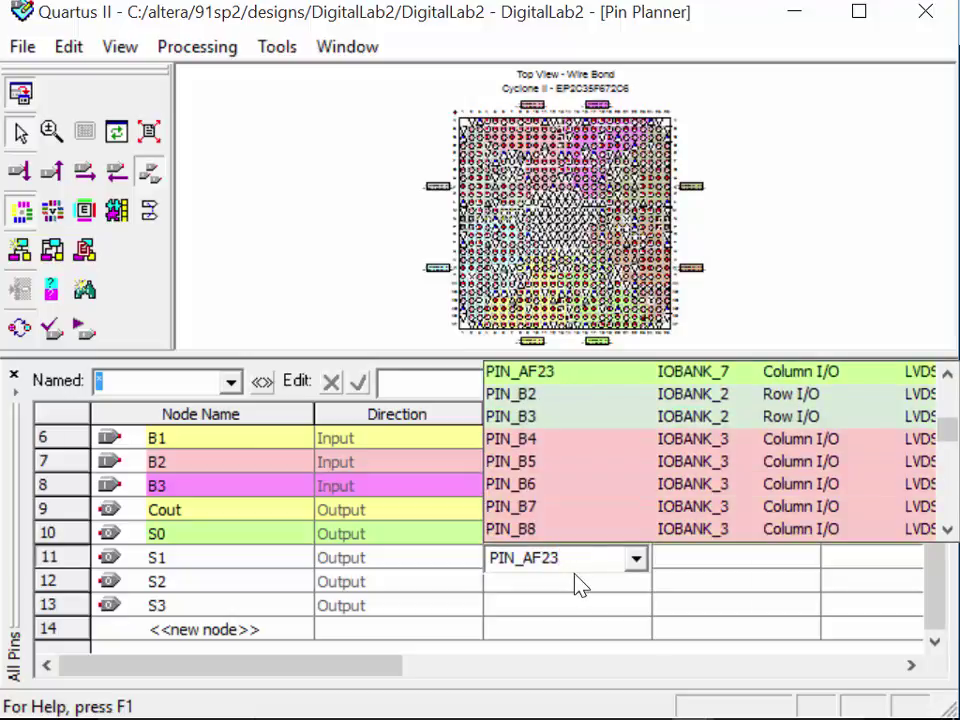
key("Return")
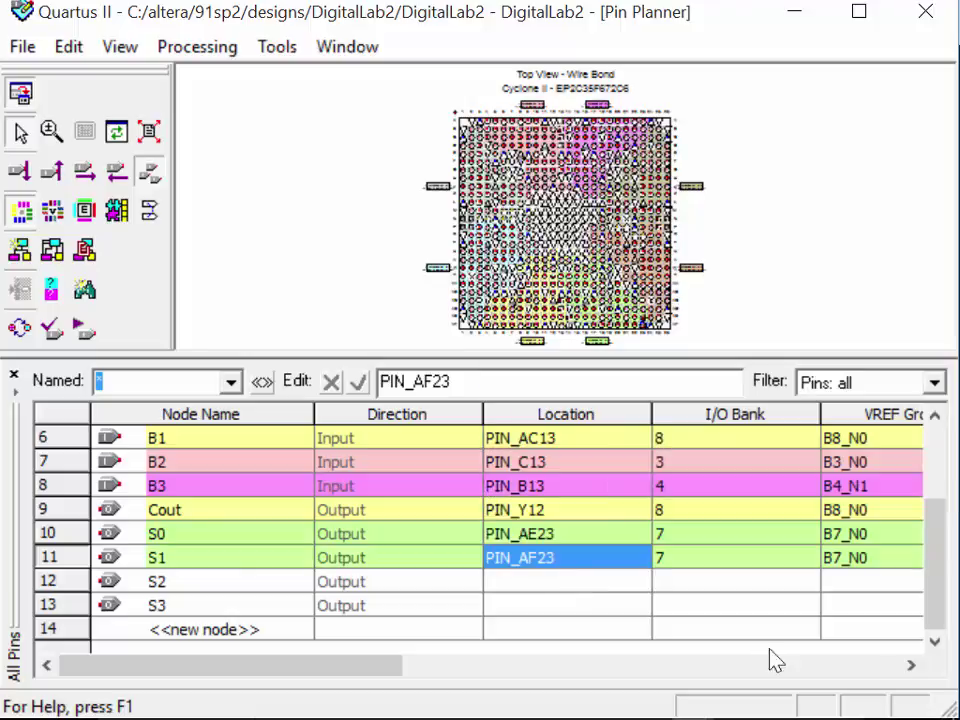
Check the LEDR[2] and LEDR[3] pins in the DE2 manual and assign output S2 to location PIN_AB21
left_click(604, 582)
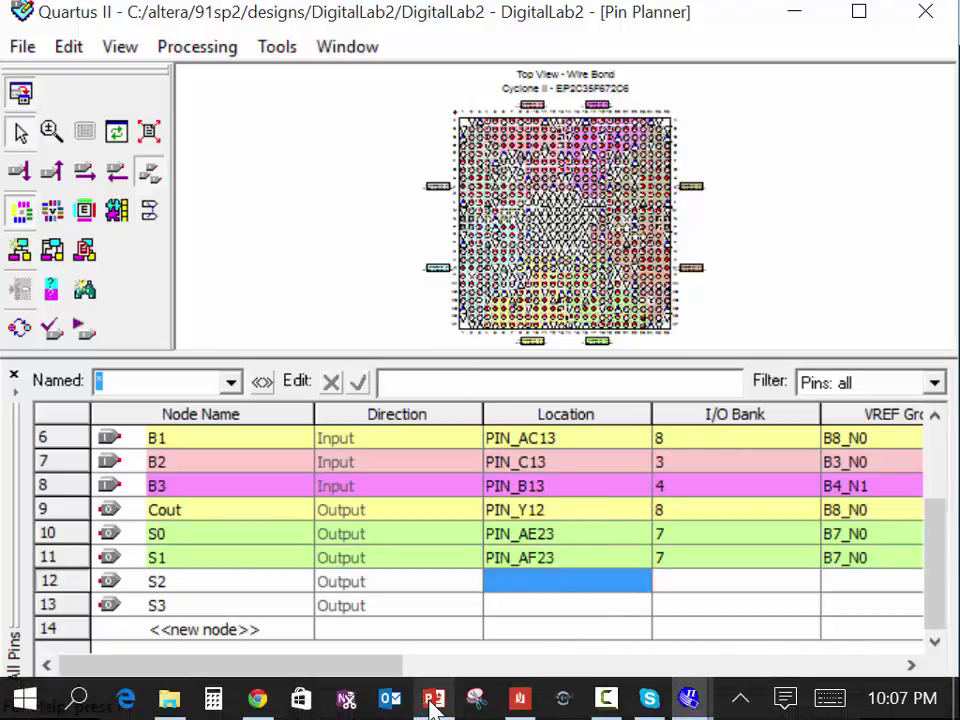
left_click(520, 700)
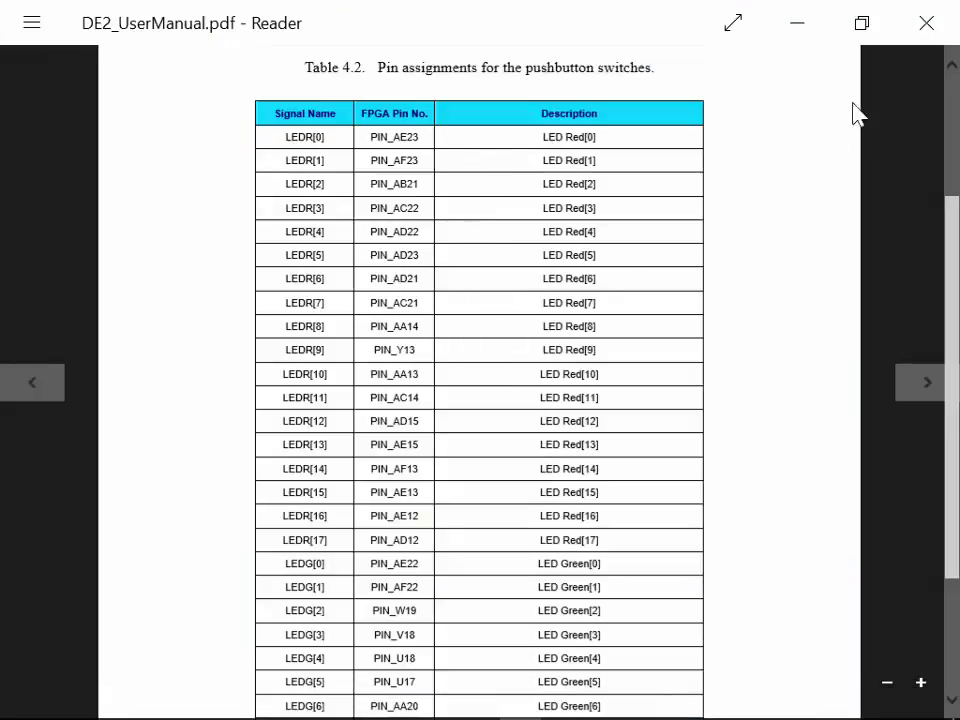
left_click(798, 24)
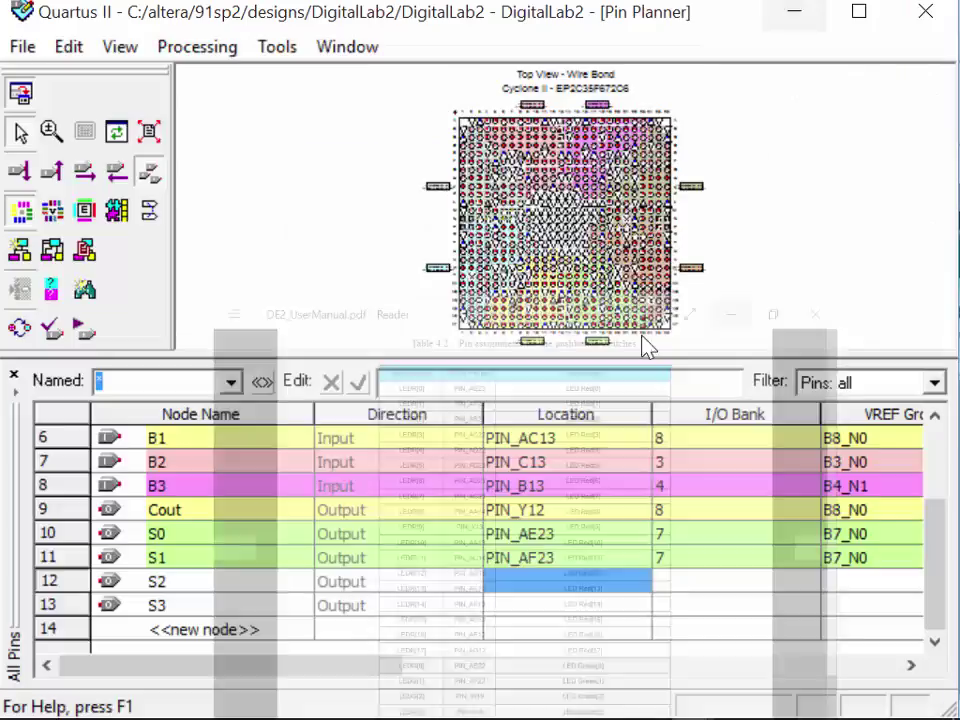
double_click(568, 586)
type("PIN_AB")
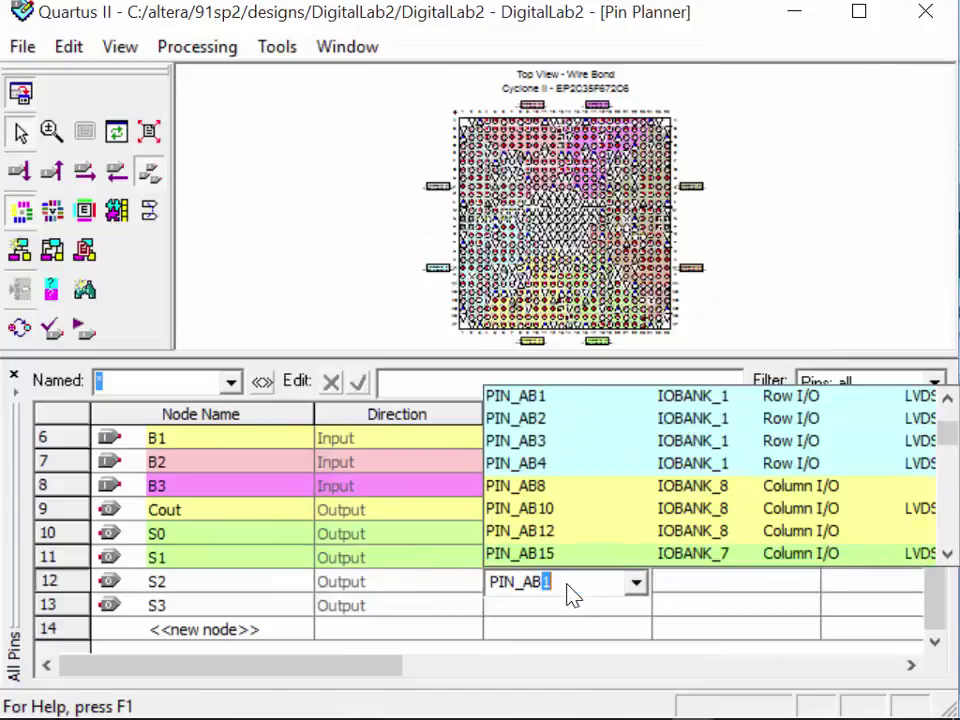
type("21")
key("Return")
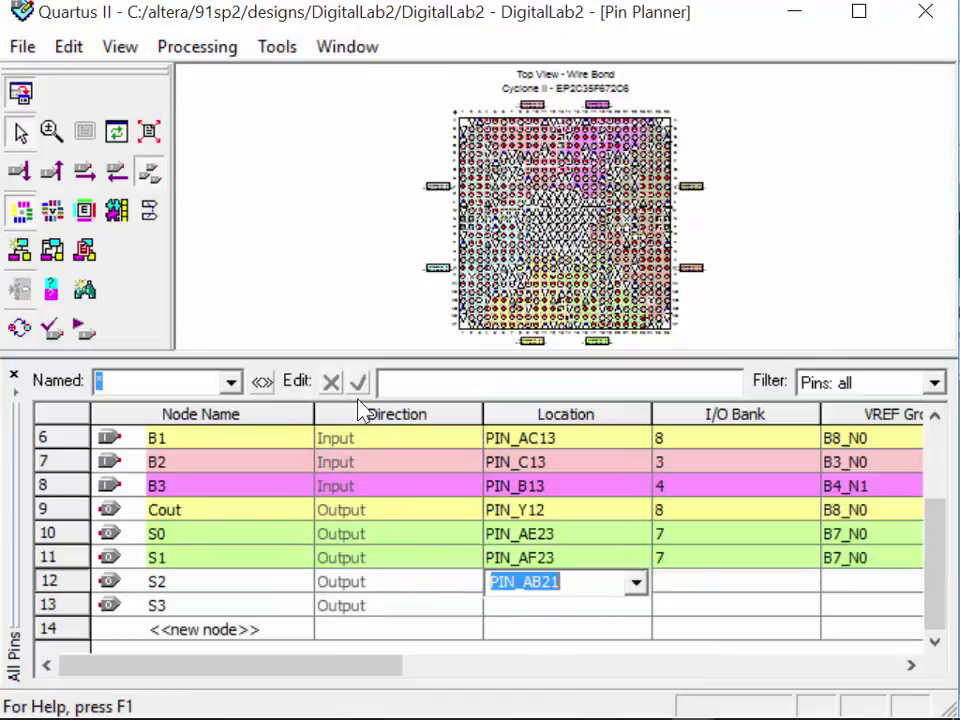
Assign output S3 to location PIN_AC22 and close the Pin Planner
left_click(545, 608)
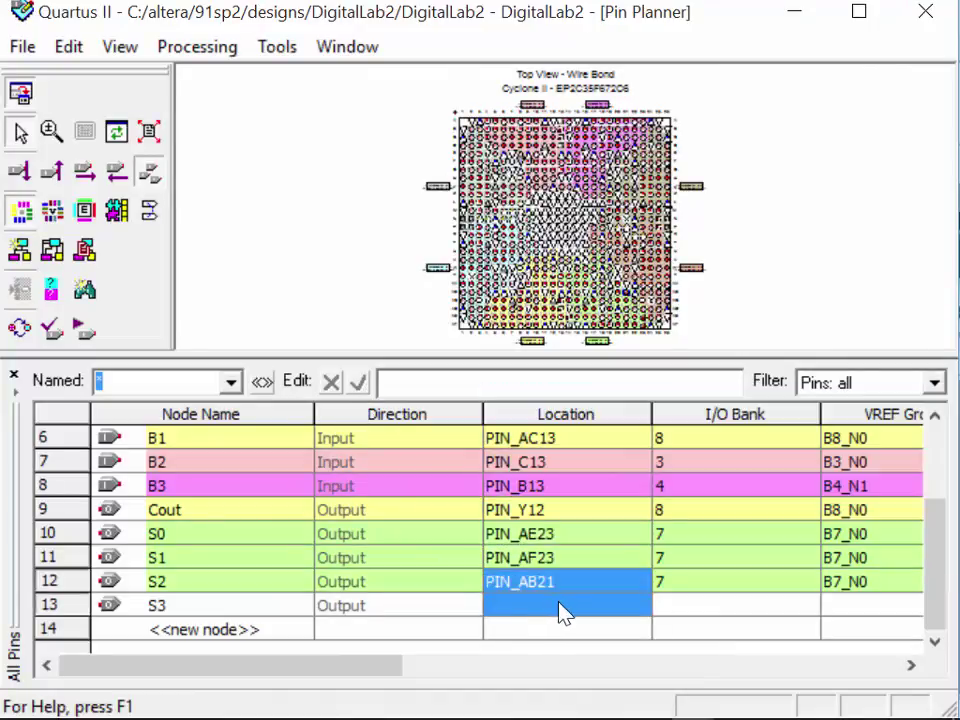
double_click(566, 608)
type("PIN_AC22")
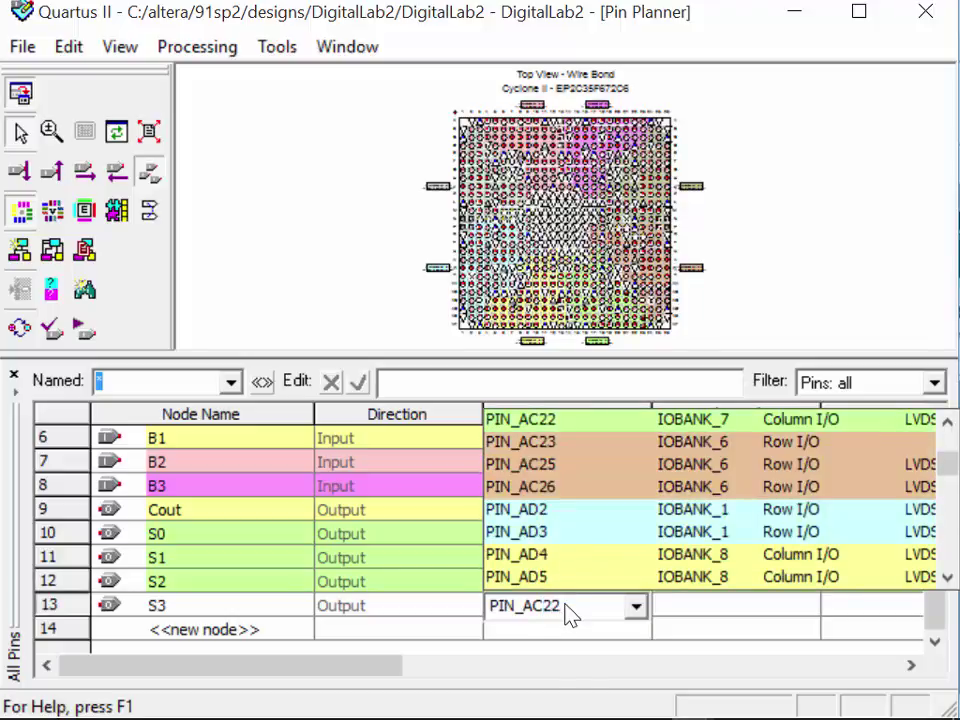
key("Return")
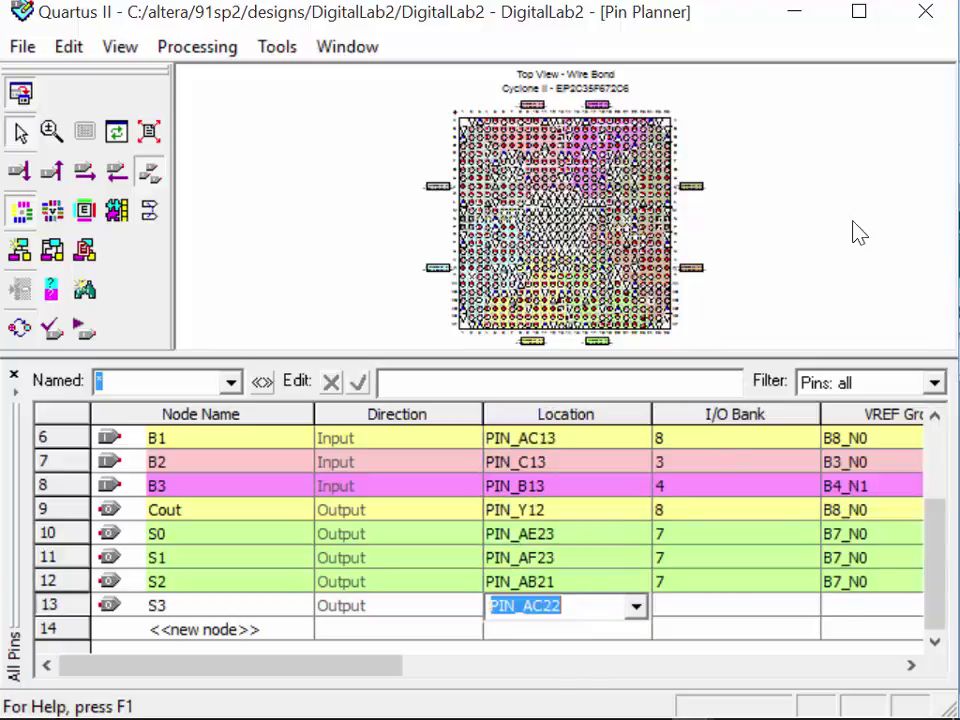
key("Return")
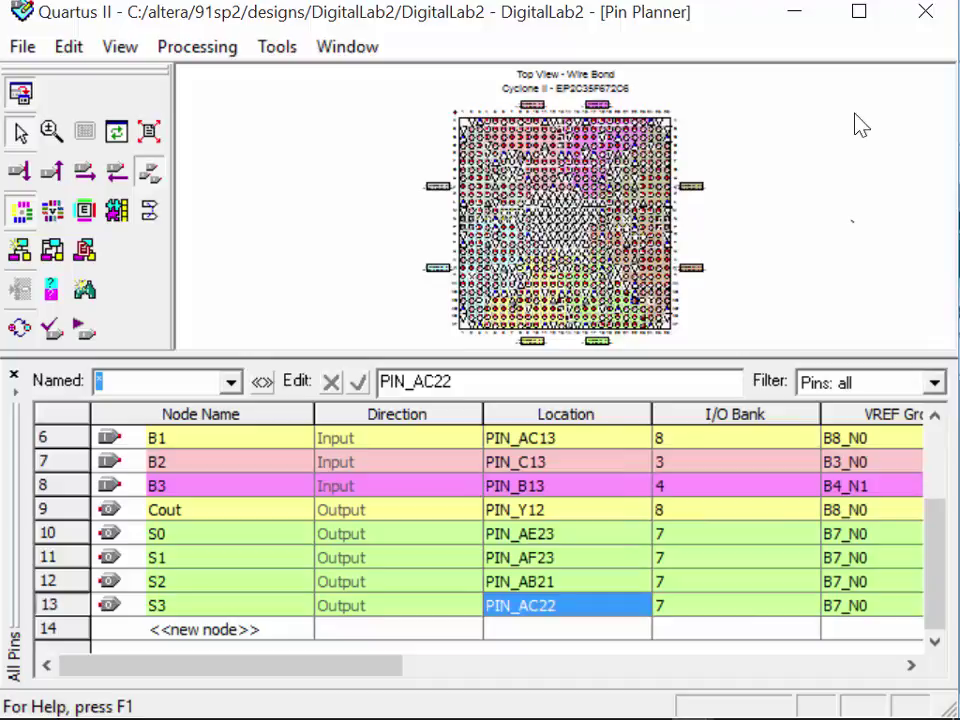
left_click(925, 12)
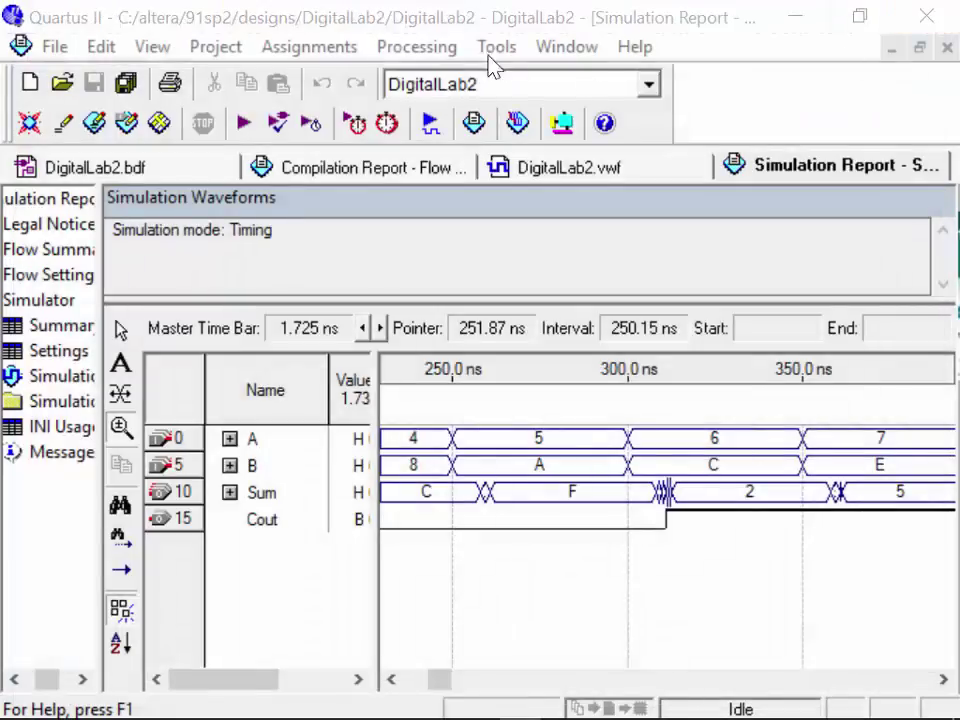
Run a full compilation of DigitalLab2 with the pin assignments and dismiss the completion message
left_click(243, 124)
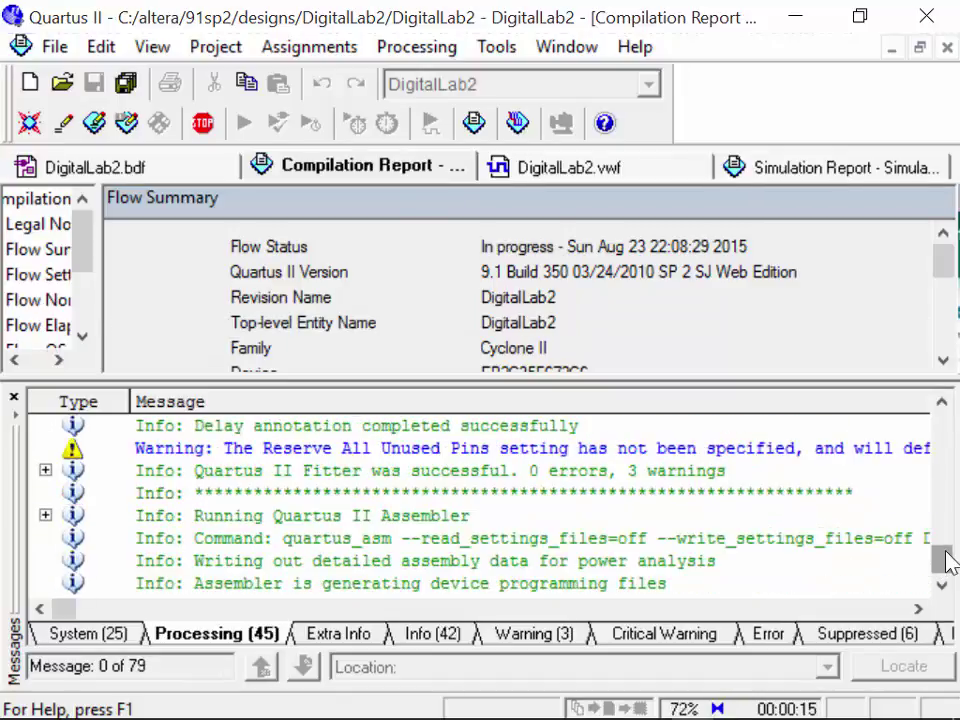
scroll(948, 550, "up", 2)
mouse_move(946, 543)
left_mouse_down()
mouse_move(946, 460)
mouse_move(950, 548)
left_mouse_up()
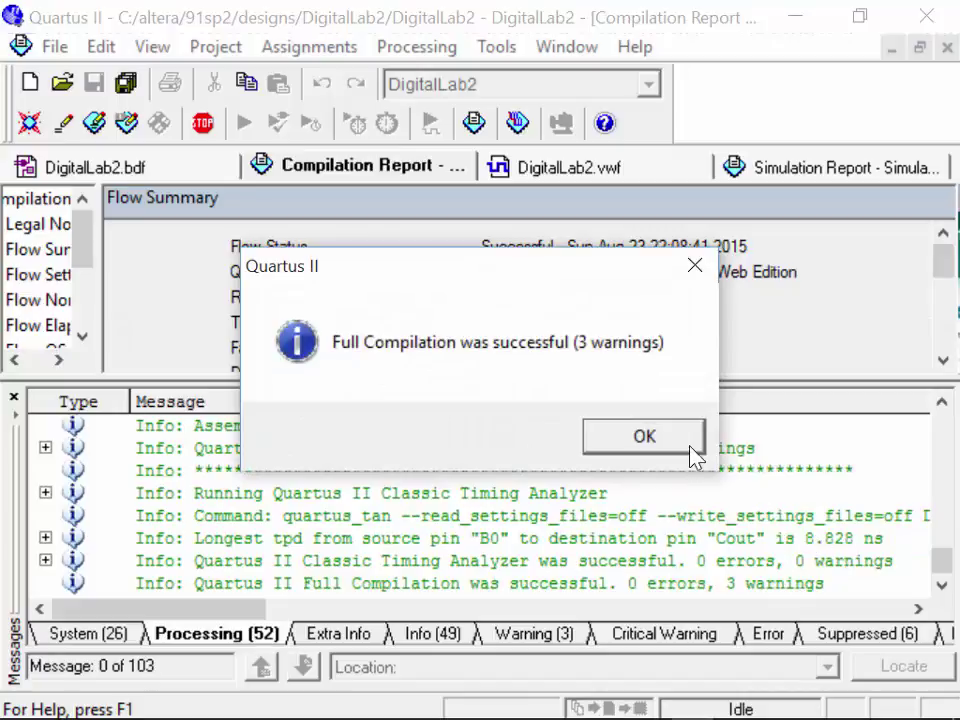
left_click(695, 444)
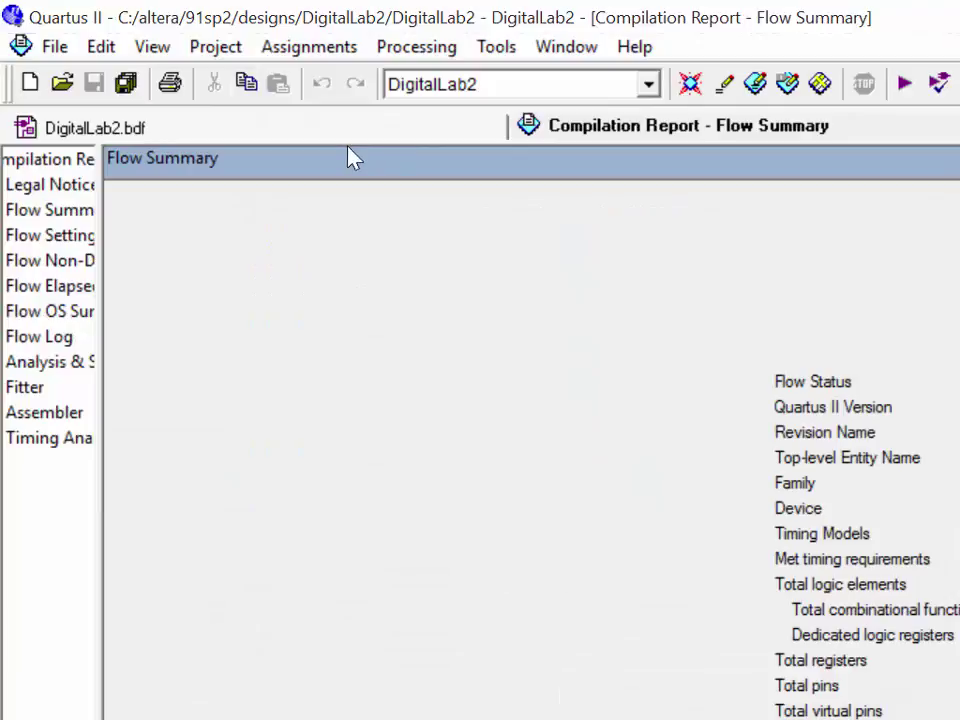
In the project's device and pin options, reserve all unused pins as tri-stated inputs and apply the settings
left_click(313, 46)
left_click(277, 81)
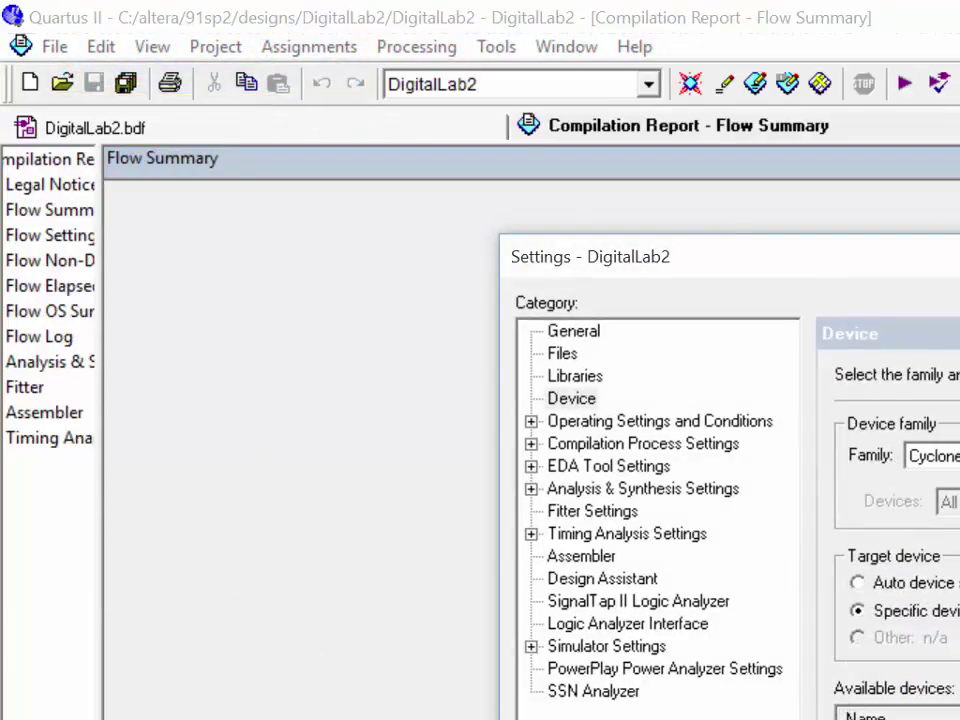
left_click(958, 466)
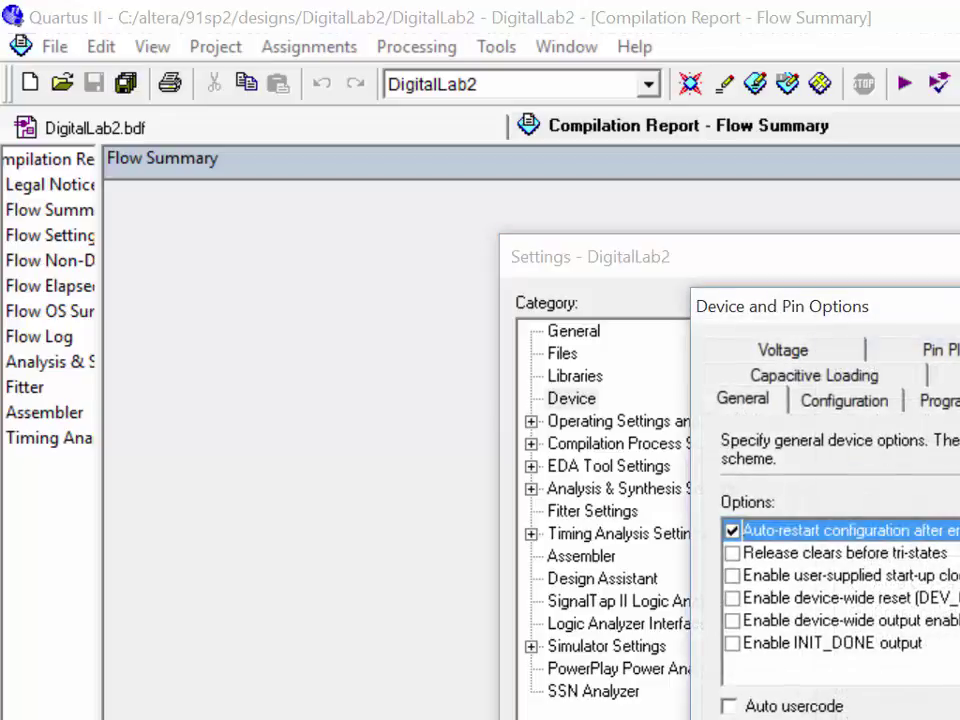
left_click(958, 400)
left_click(958, 527)
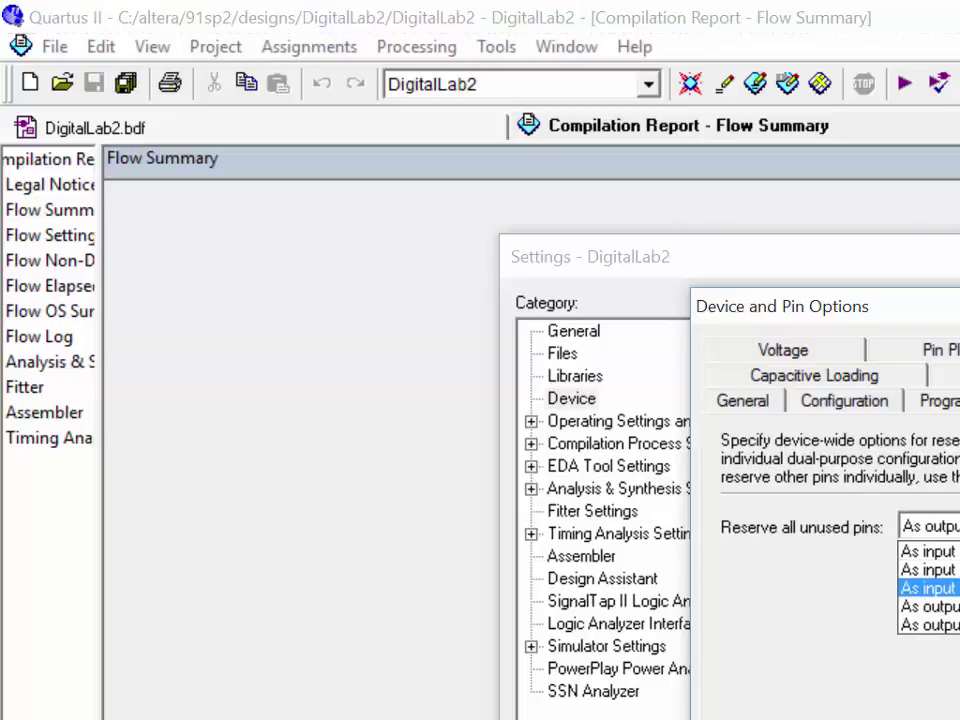
key("Up")
key("Up")
key("Up")
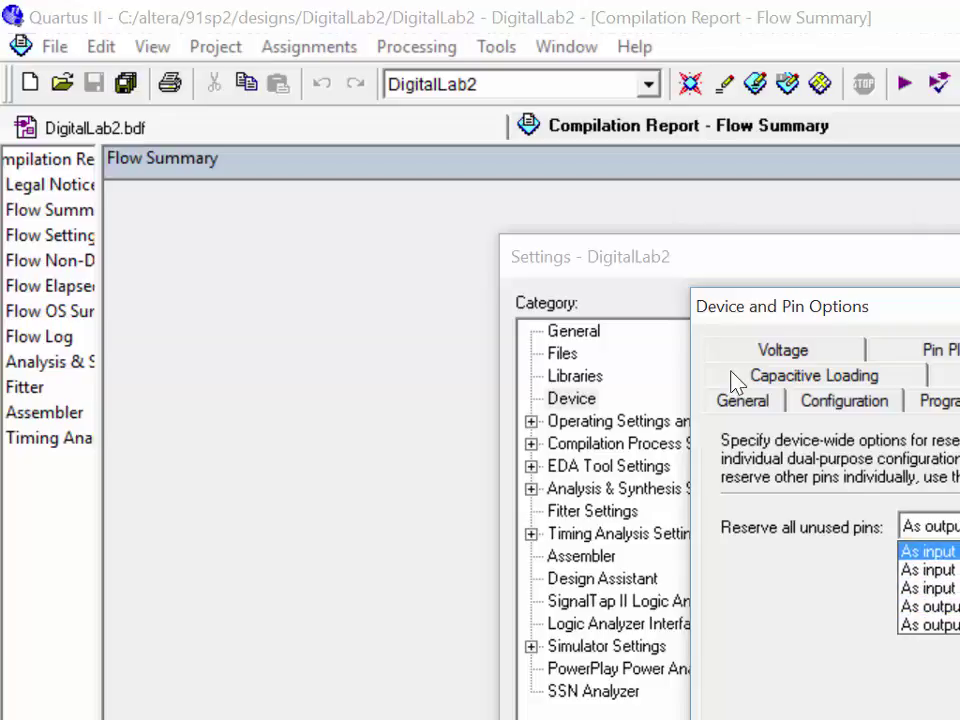
key("Return")
key("Return")
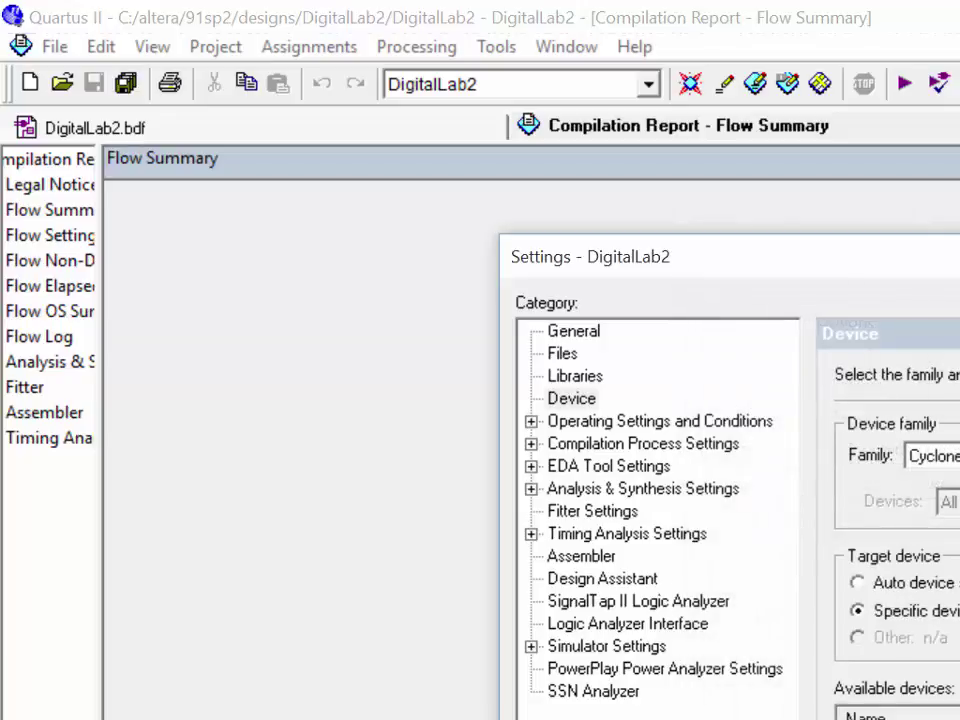
key("Return")
Recompile DigitalLab2 with the unused-pin setting and dismiss the completion message
left_click(903, 85)
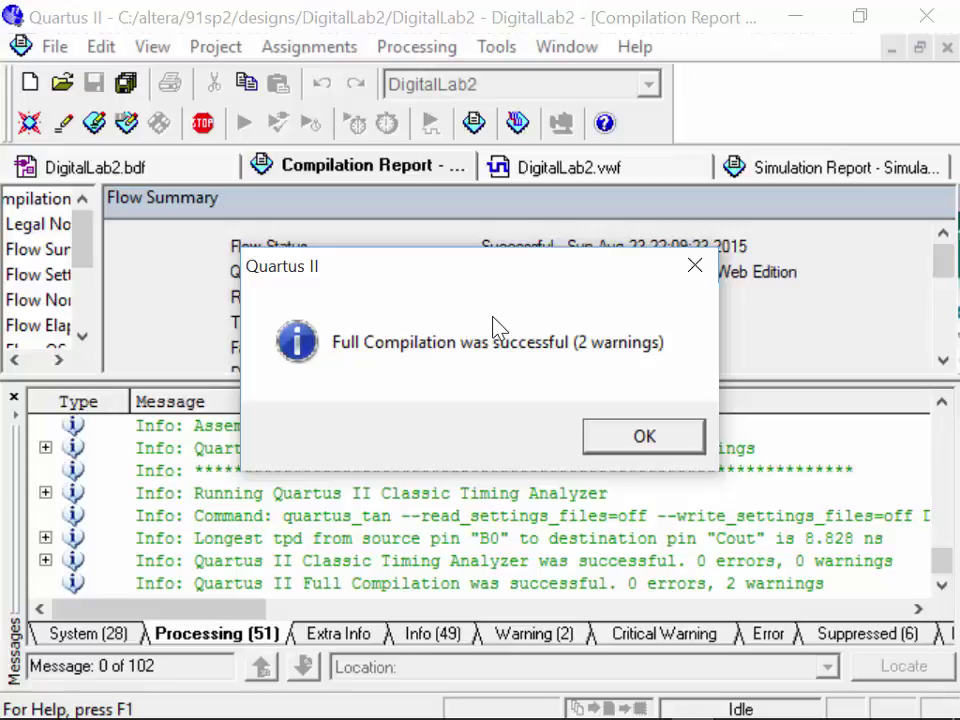
key("XF86AudioLowerVolume")
left_click(670, 440)
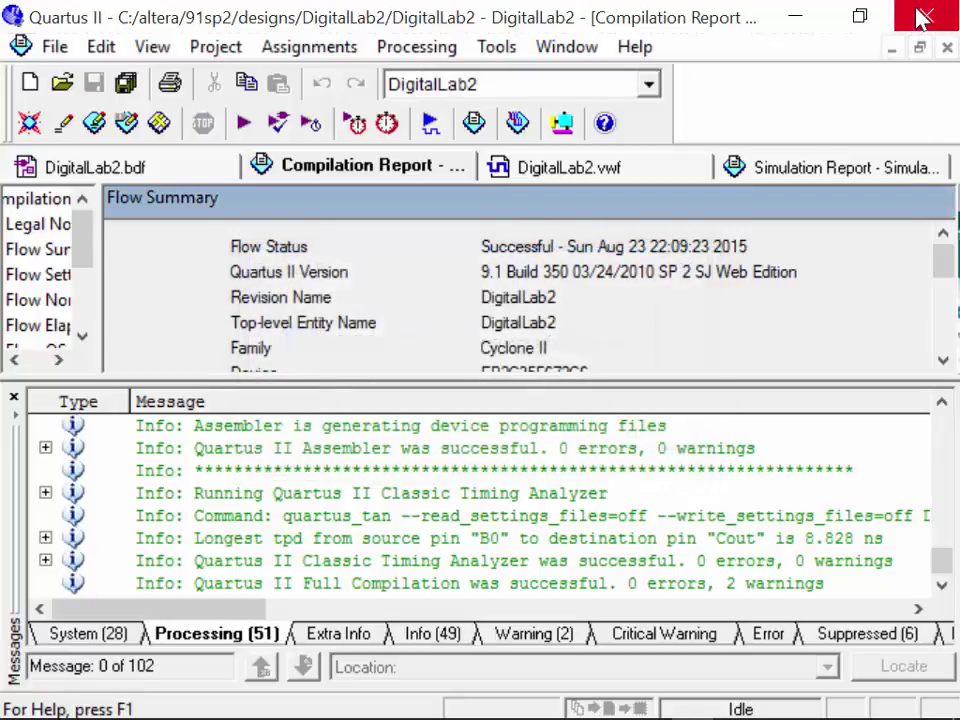
Close Quartus II and the Desktop folder window, and start the Lab 2 Slides presentation in PowerPoint from its first slide
left_click(922, 18)
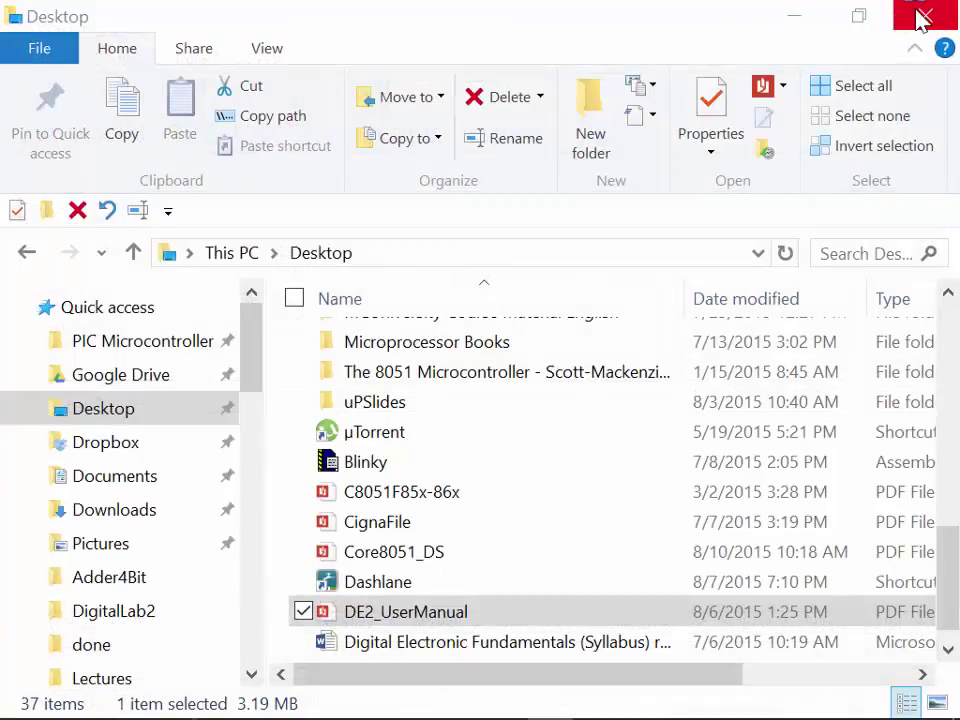
left_click(920, 14)
mouse_move(370, 705)
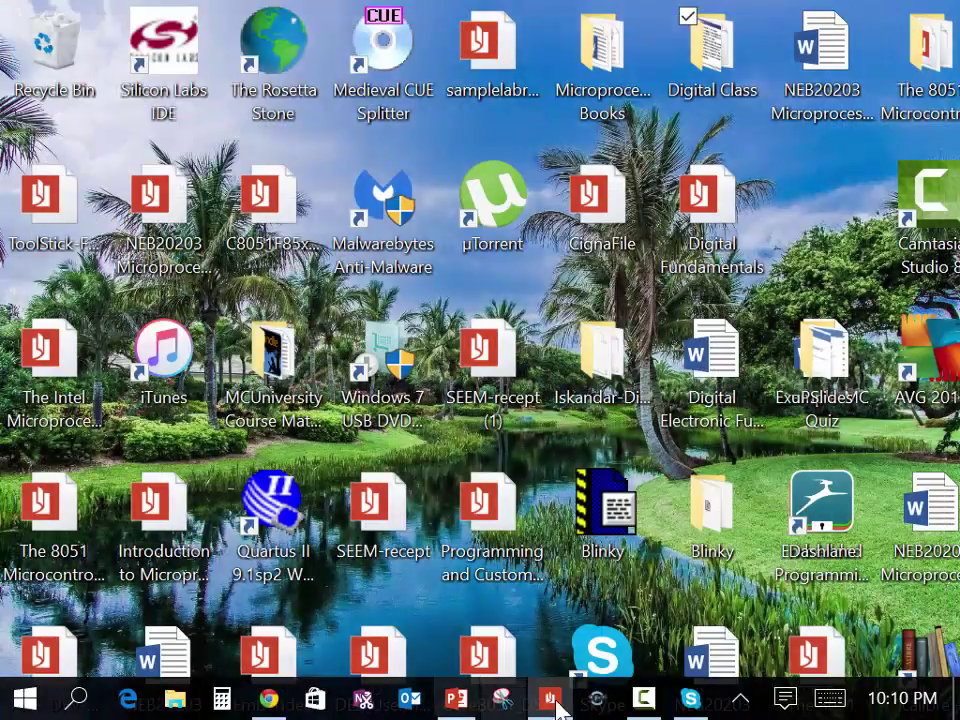
left_click(460, 700)
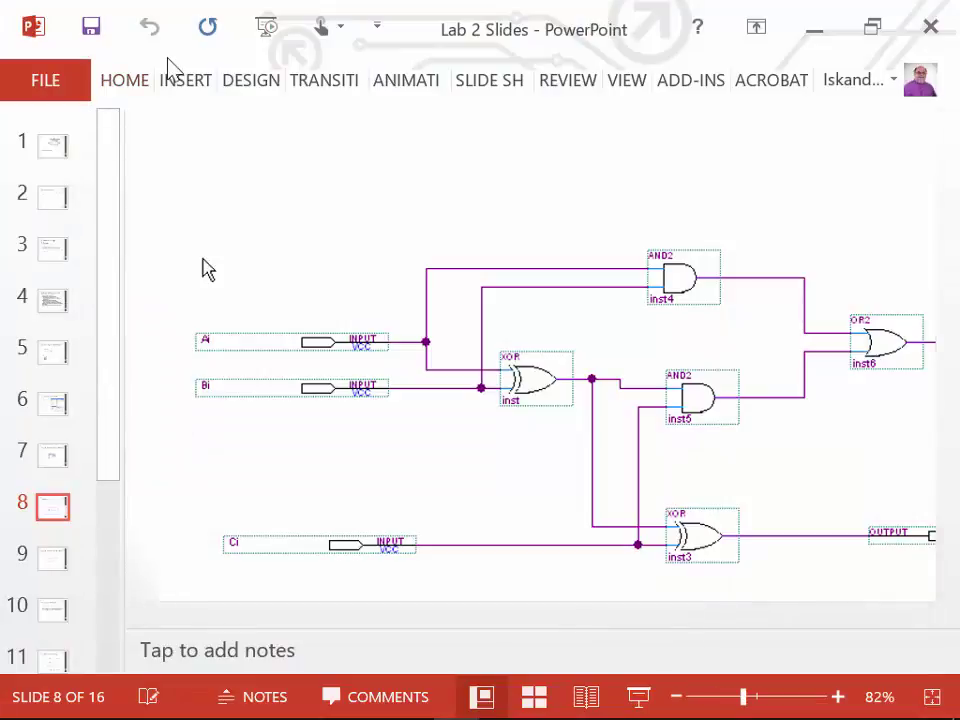
left_click(266, 30)
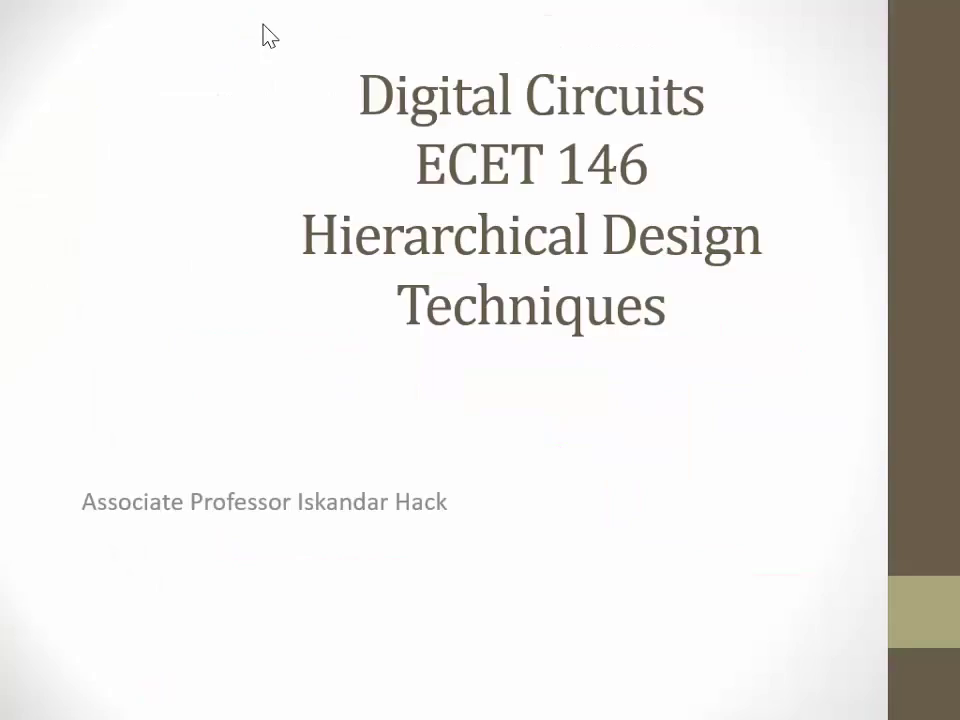
Advance through the slide show past the half-adder and Fourbitadder drawings to the Pin Assignments slide
key("Right")
key("Right")
key("Right")
key("Right")
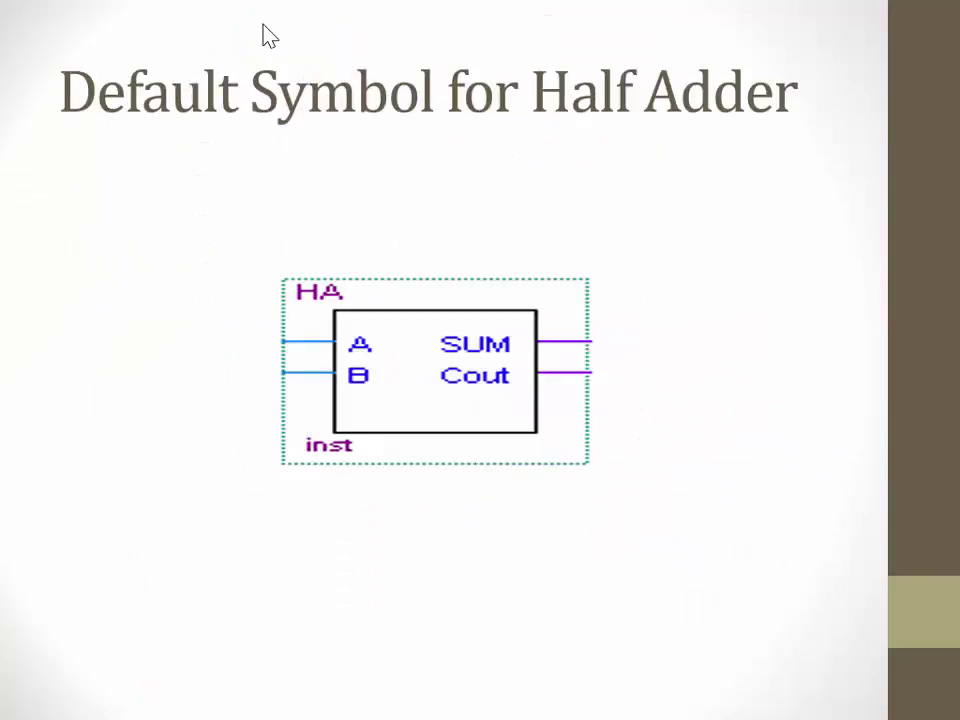
key("Right")
key("Right")
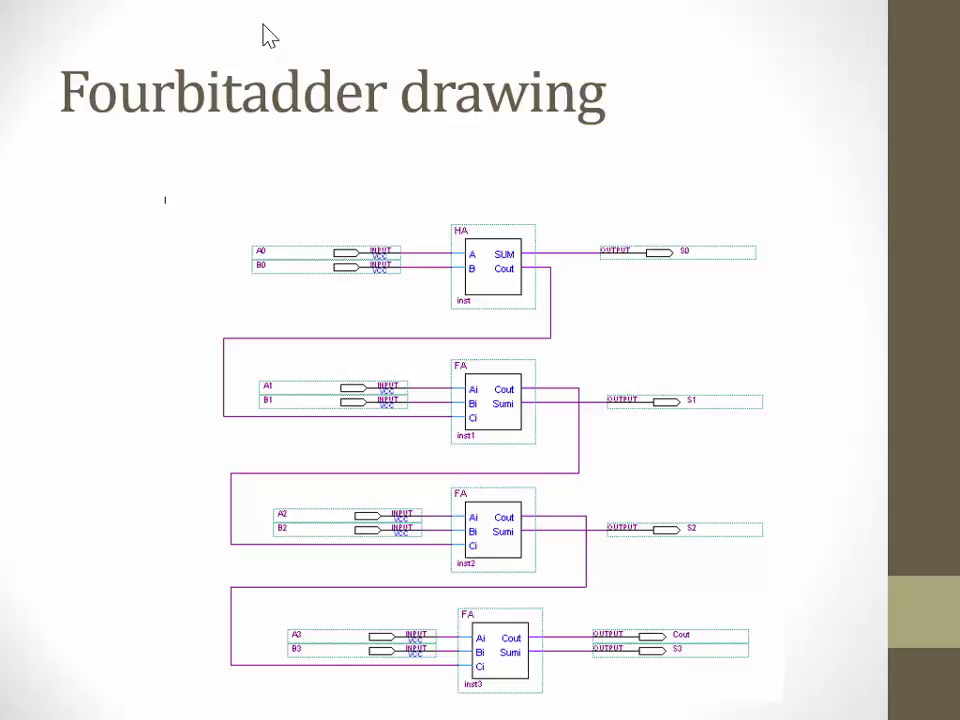
key("Right")
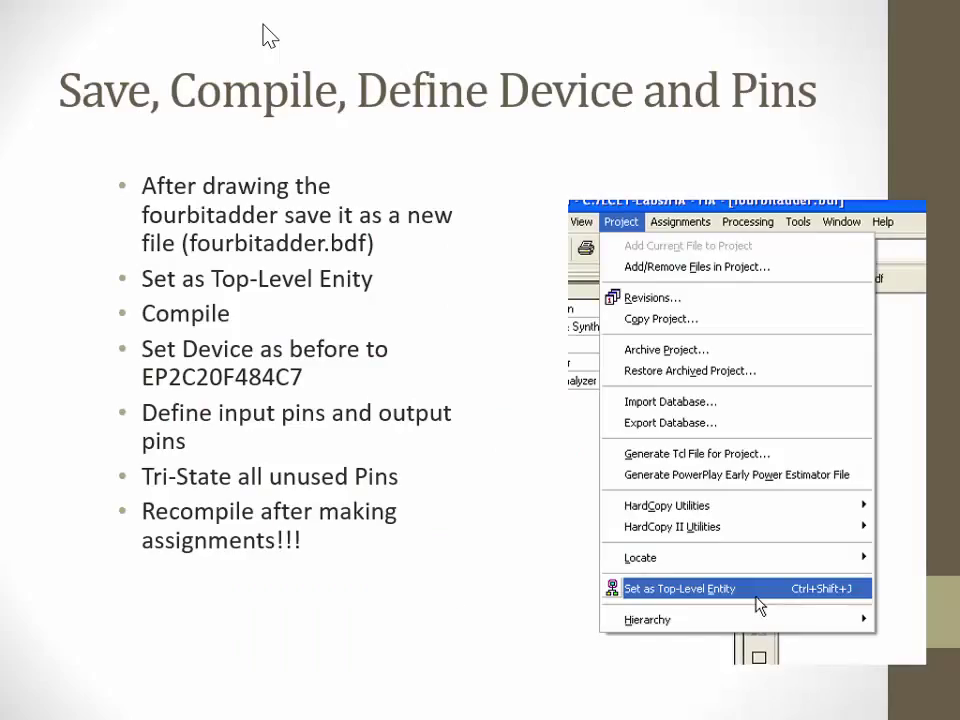
key("Right")
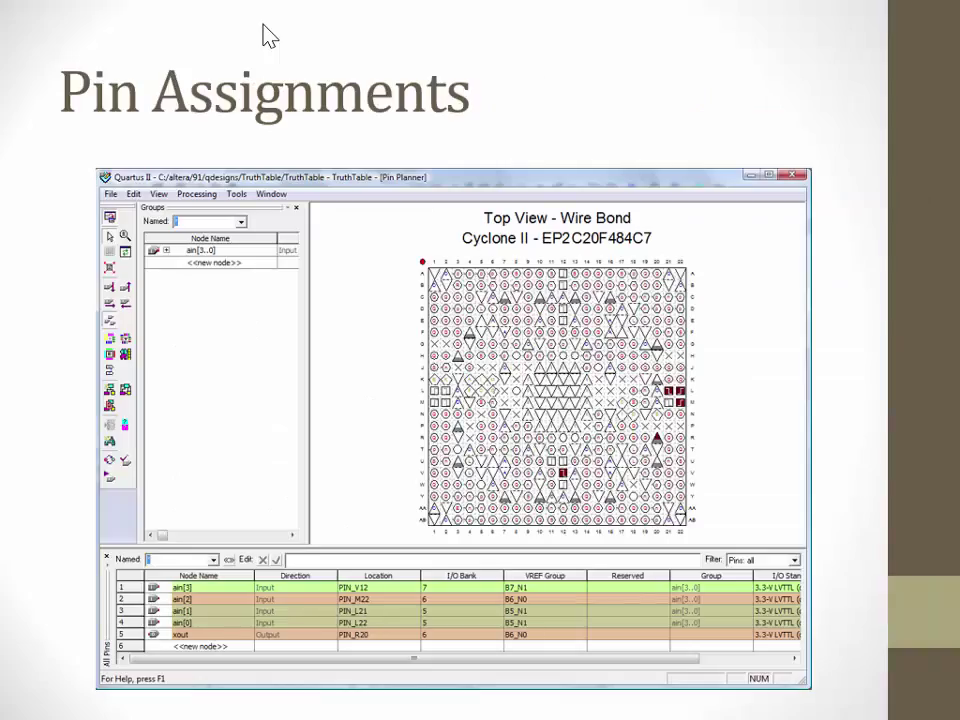